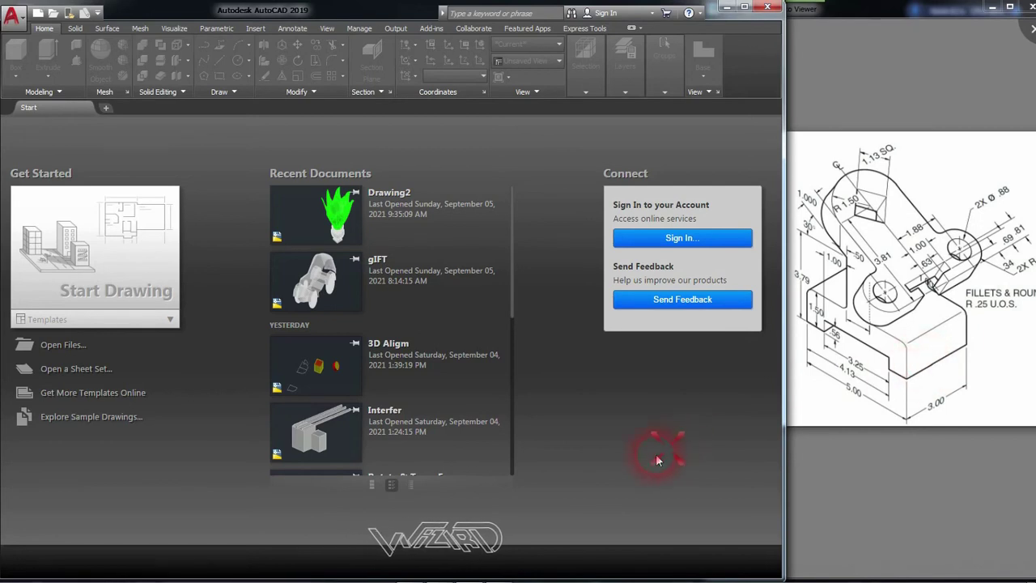
Create a new blank drawing from the acad.dwt template
key("ctrl+n")
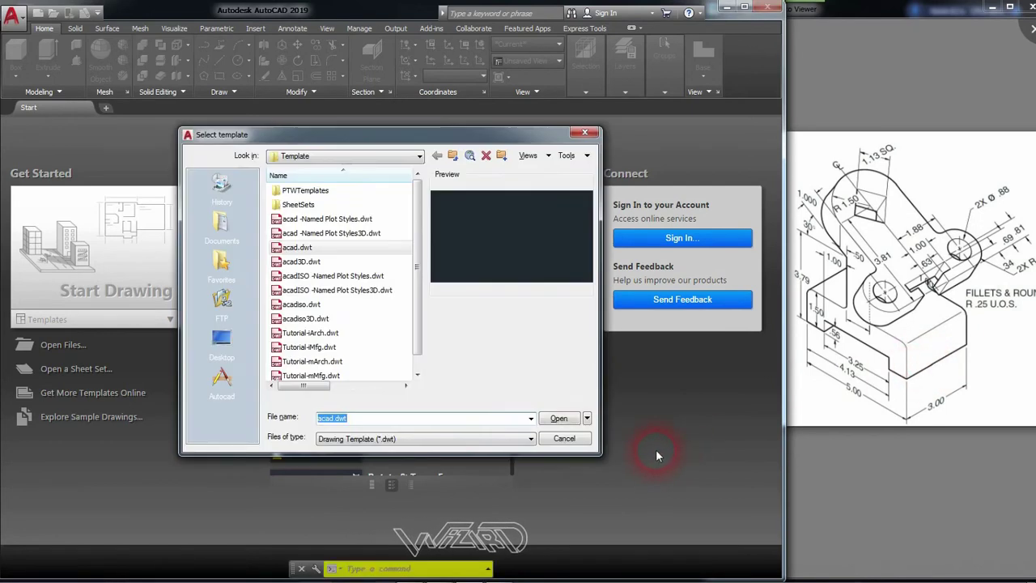
left_click(299, 248)
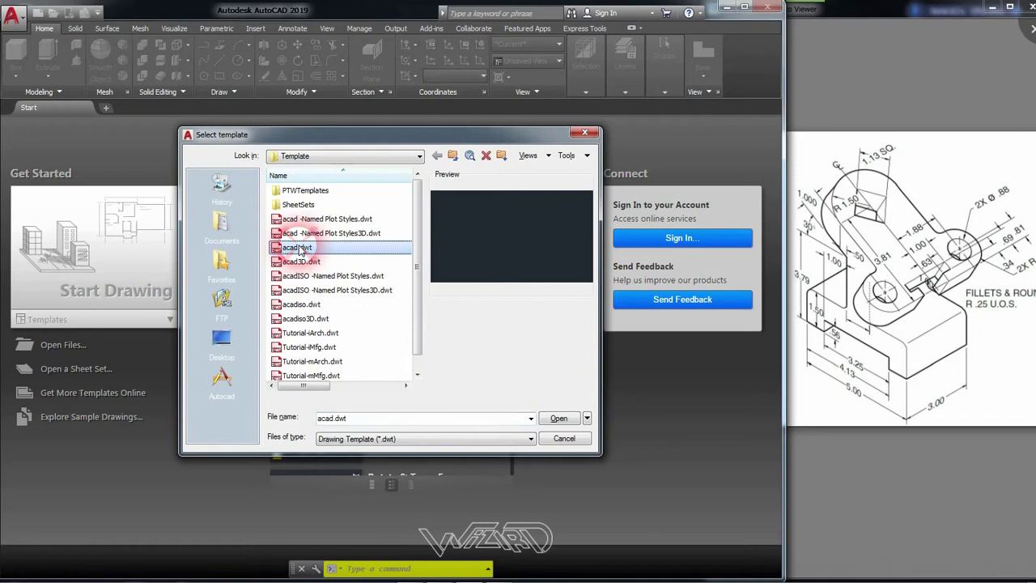
left_click(556, 419)
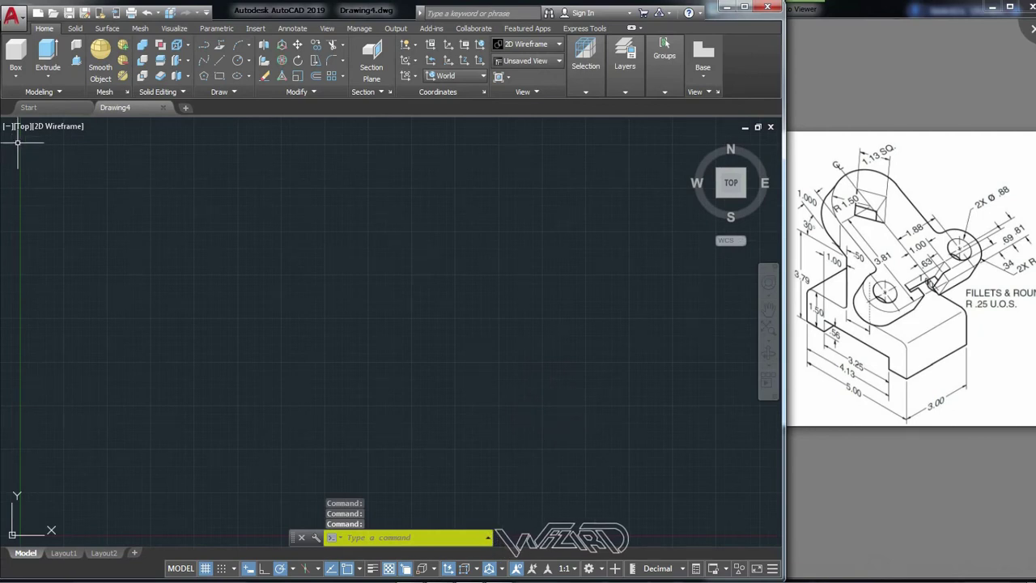
left_click(22, 128)
Switch to SW Isometric and draw a 3 × 5 box, 1.5 tall, for the base plate
left_click(69, 242)
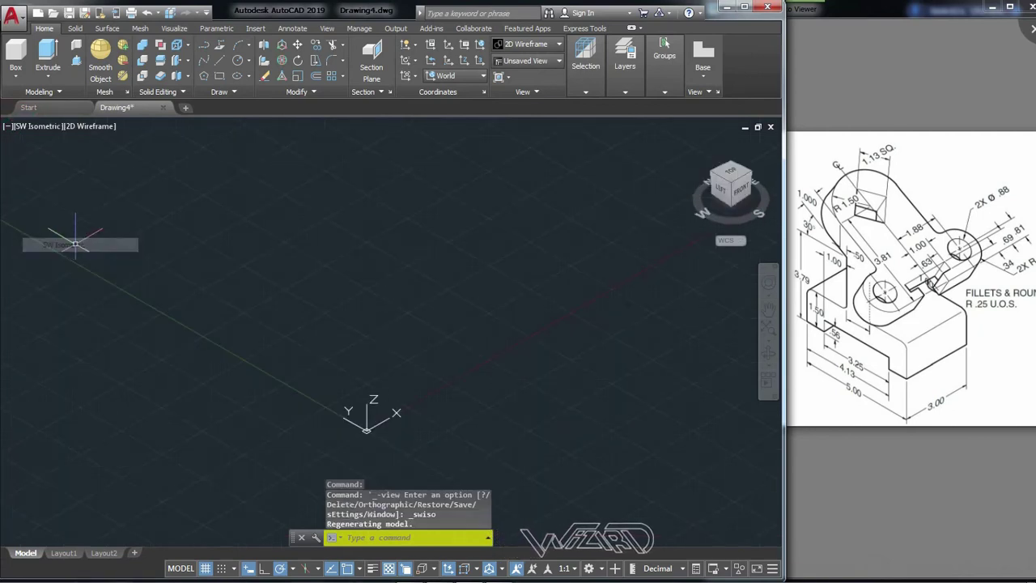
left_click(16, 53)
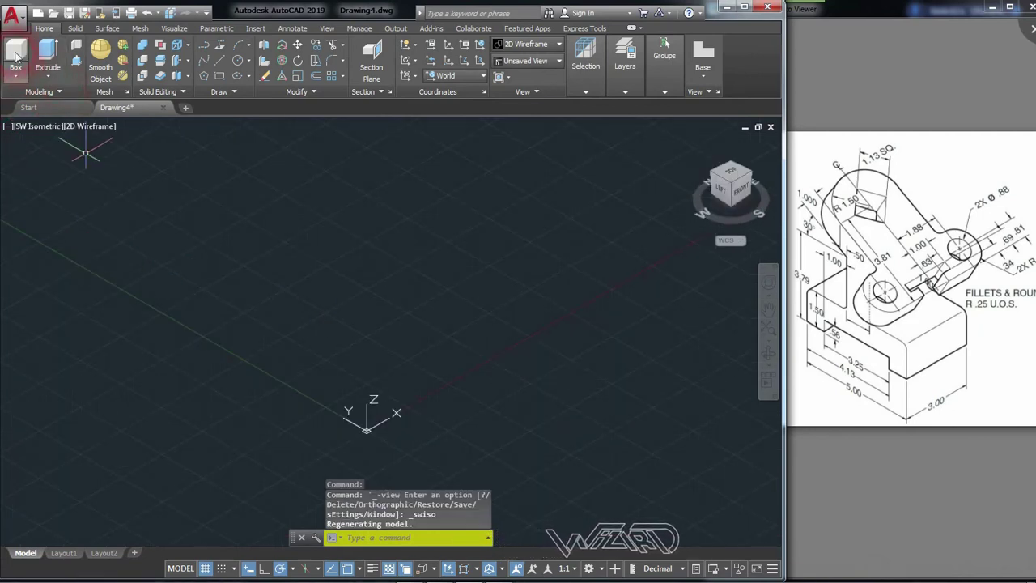
left_click(445, 394)
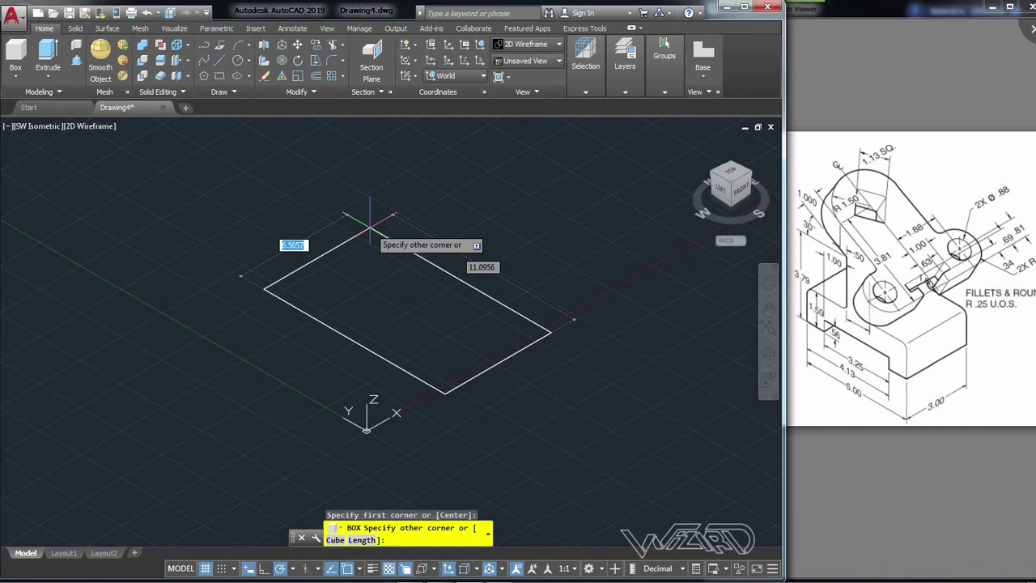
type("3")
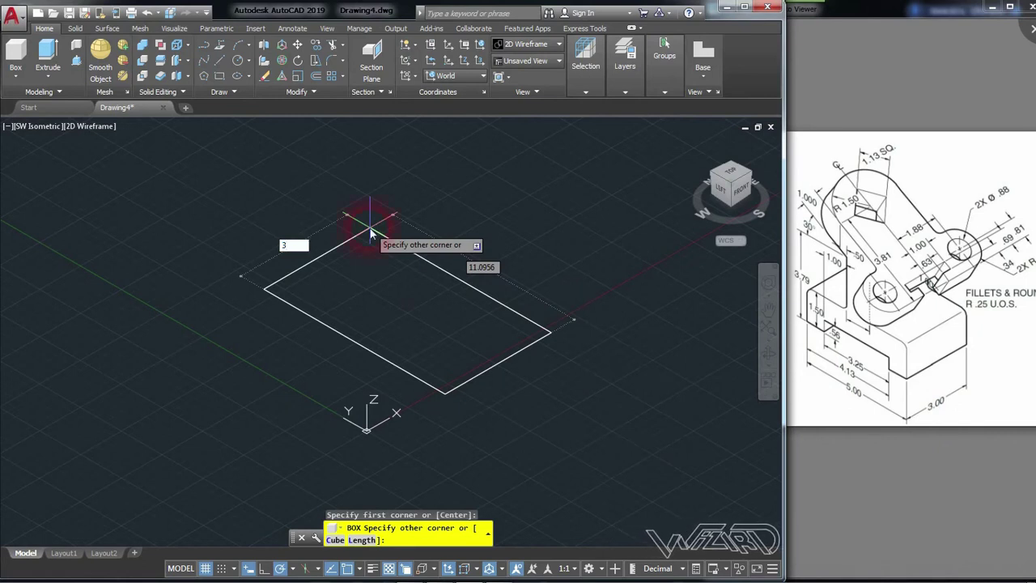
key("Tab")
type("5")
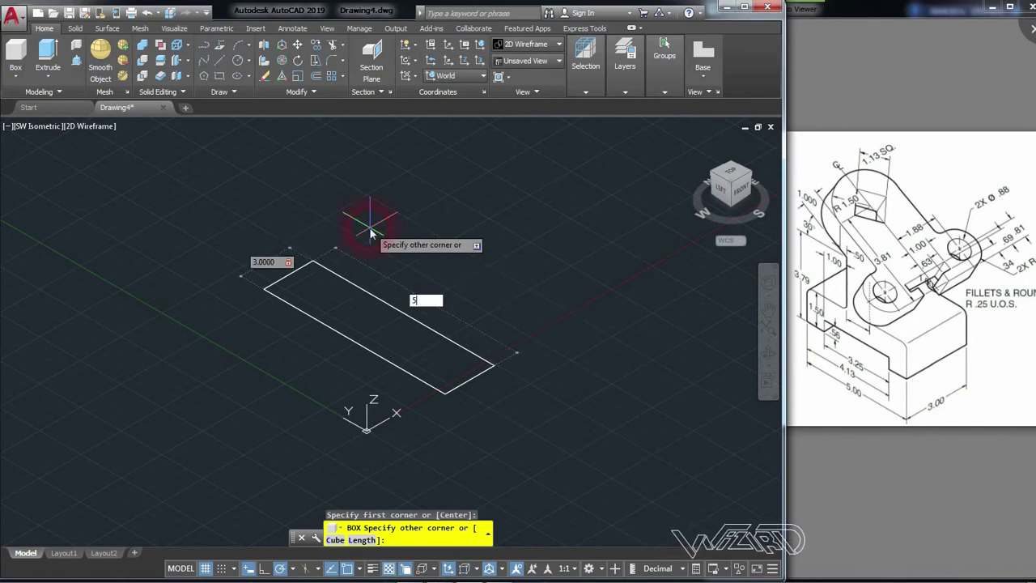
key("Return")
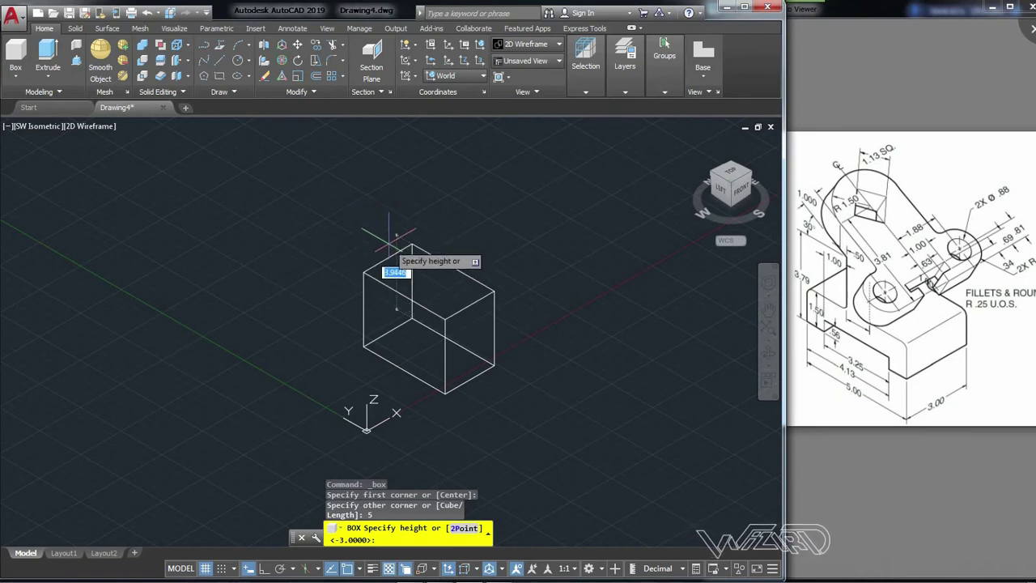
type("1.5")
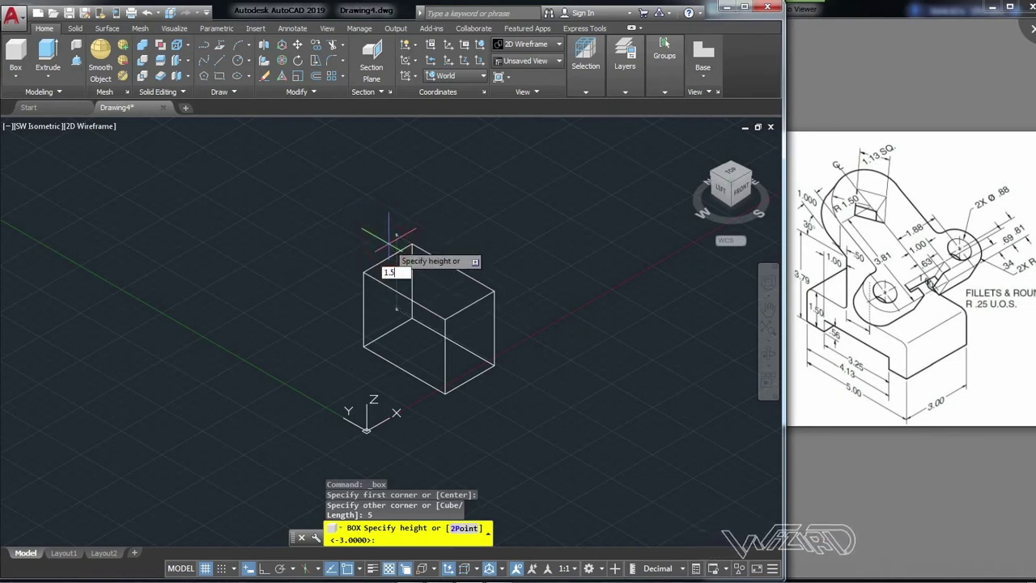
key("Return")
scroll(300, 421, "up", 2)
scroll(431, 370, "up", 3)
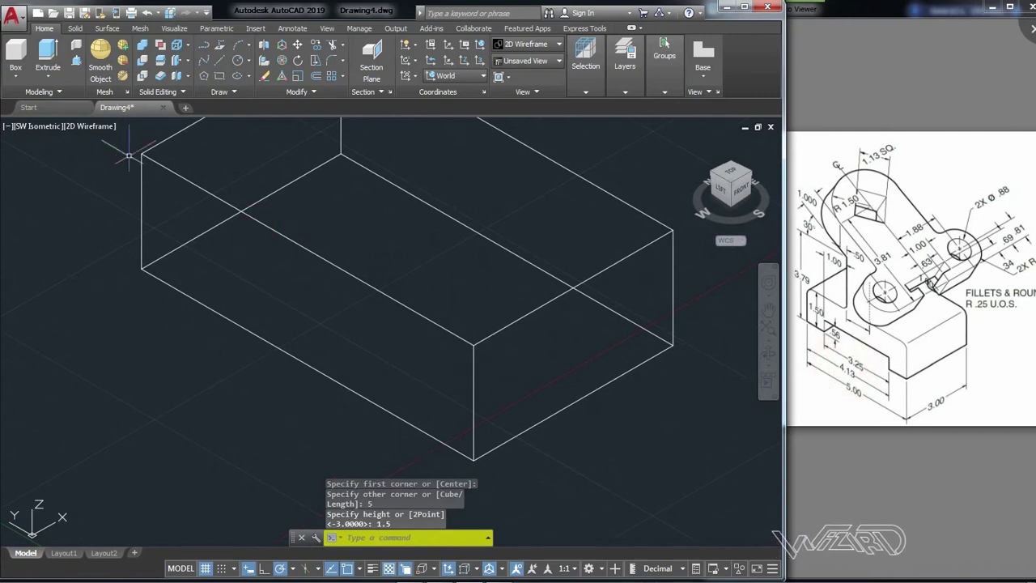
Draw a 3 × 3.25 × 0.56 box cornered 1.625 from the plate's front-edge midpoint
left_click(16, 56)
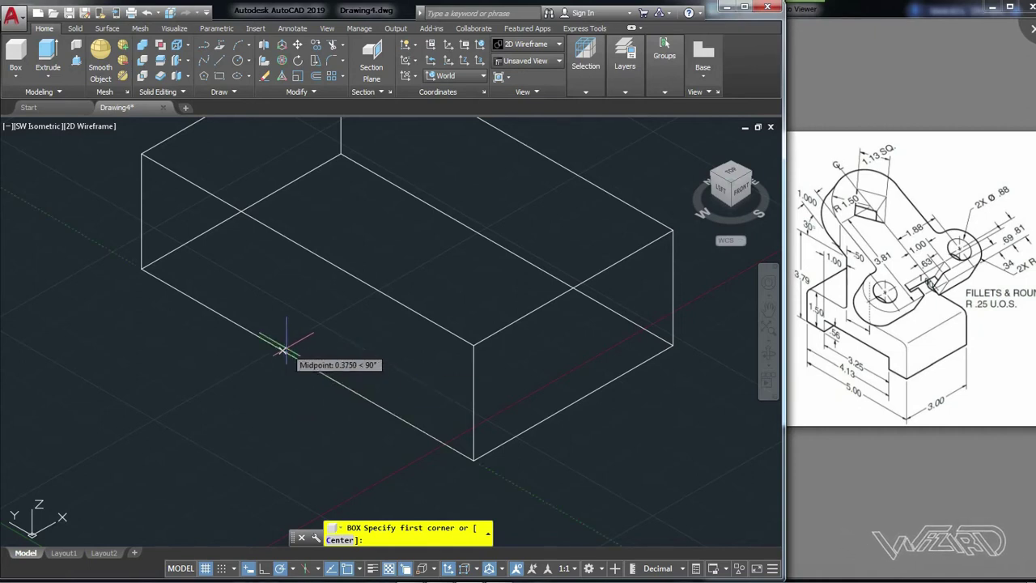
type("1.625")
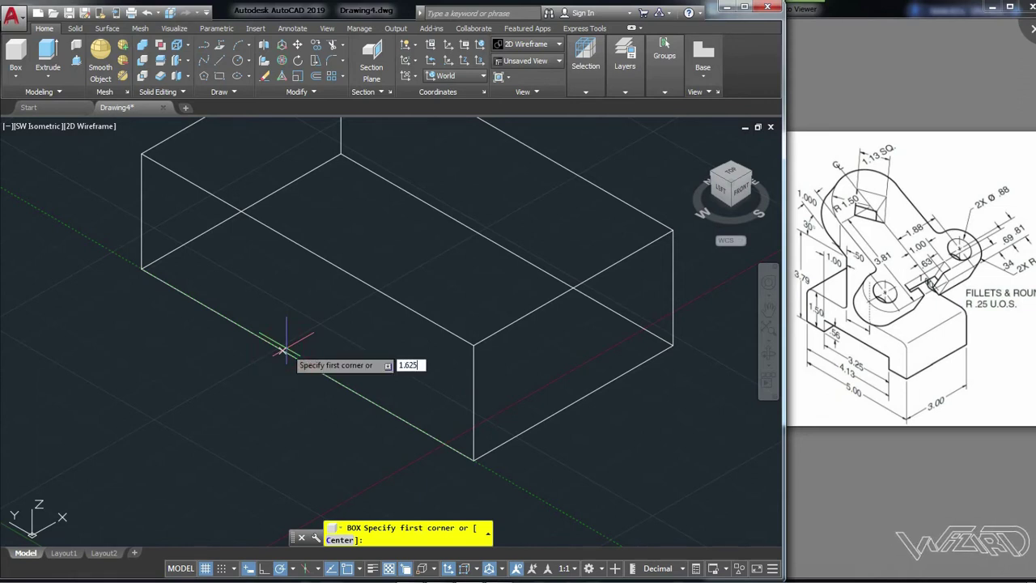
key("Return")
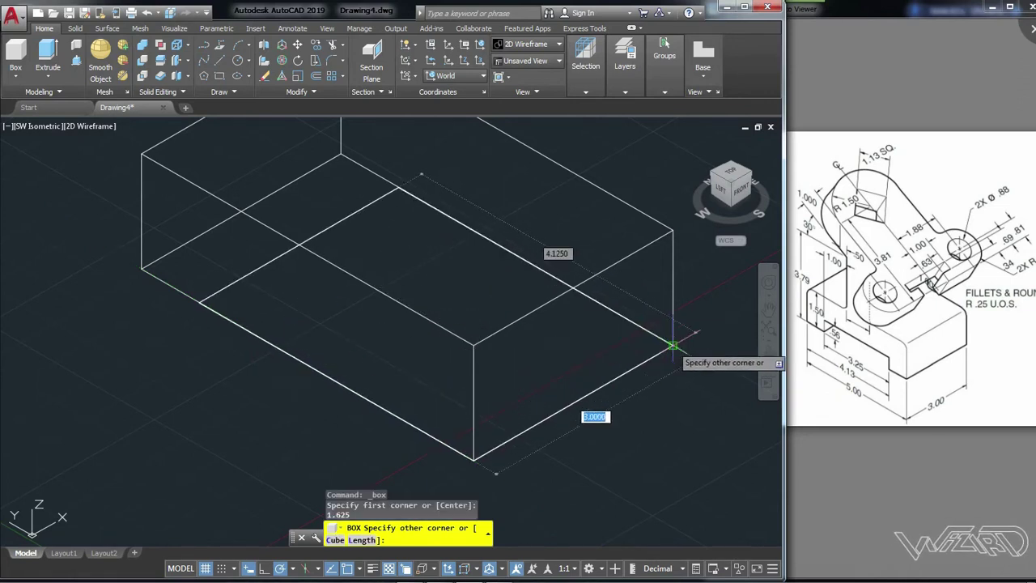
type("3")
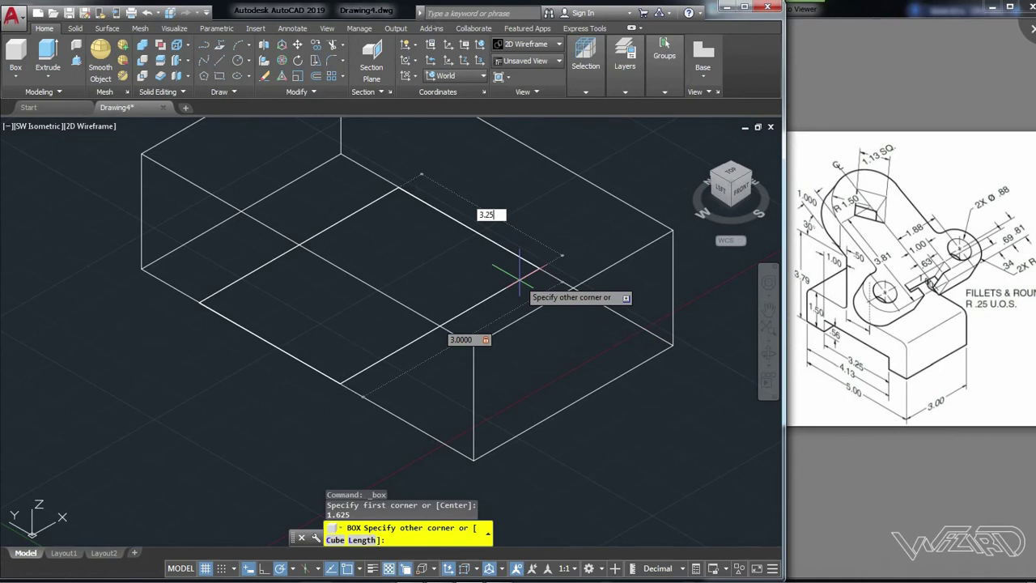
key("Return")
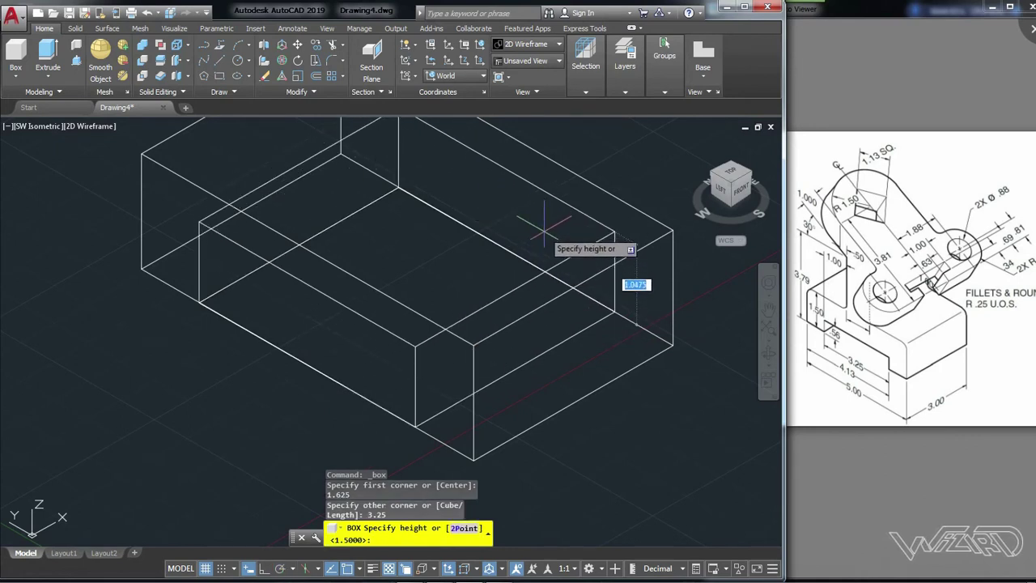
type("6")
key("Return")
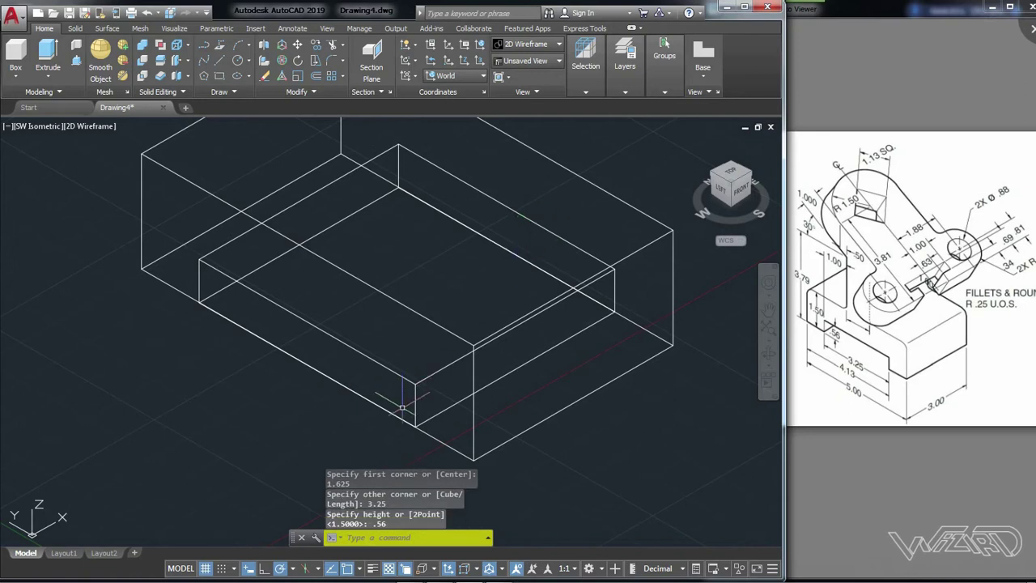
left_click(151, 67)
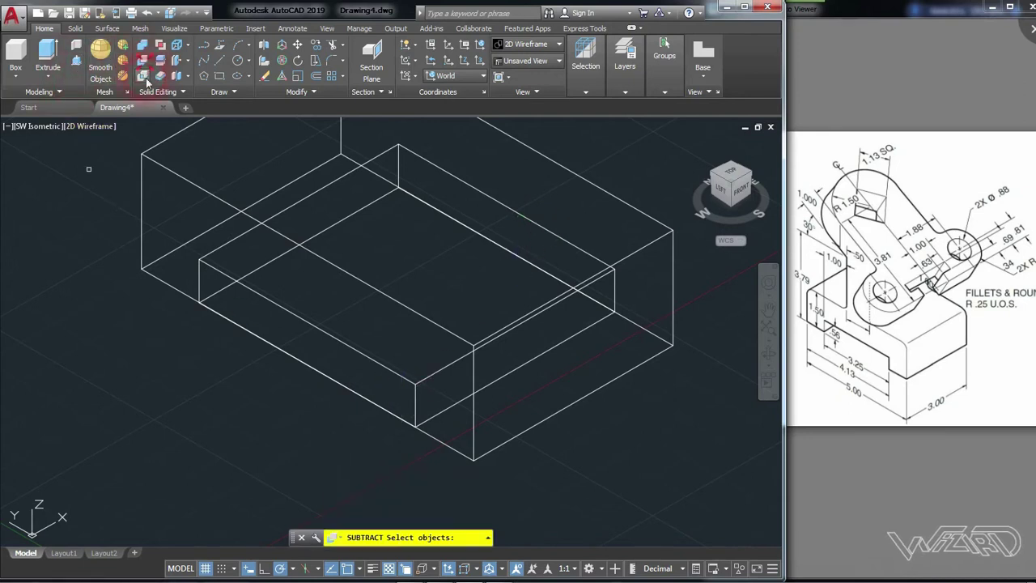
Subtract the smaller box from the base plate, leaving a 0.56-deep channel
left_click(193, 166)
left_click(157, 176)
key("Return")
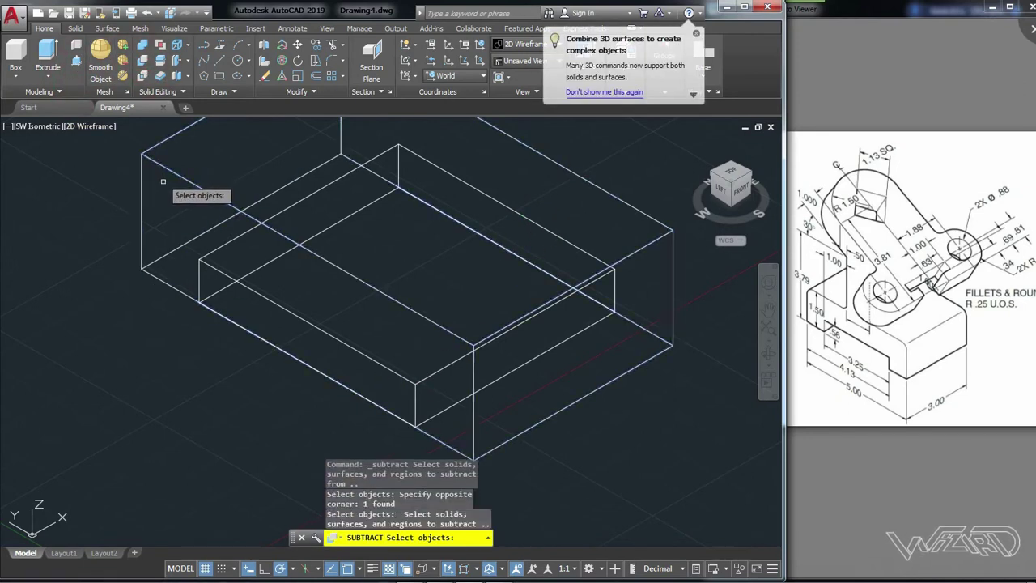
left_click(224, 246)
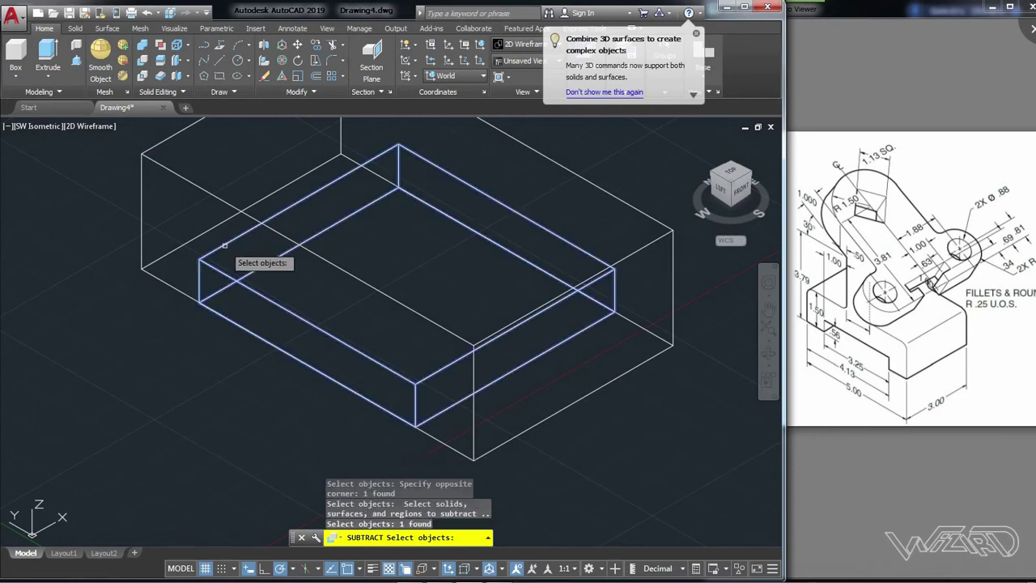
key("Return")
Switch to the Hidden visual style and bring up the reference drawing
left_click(89, 131)
left_click(105, 194)
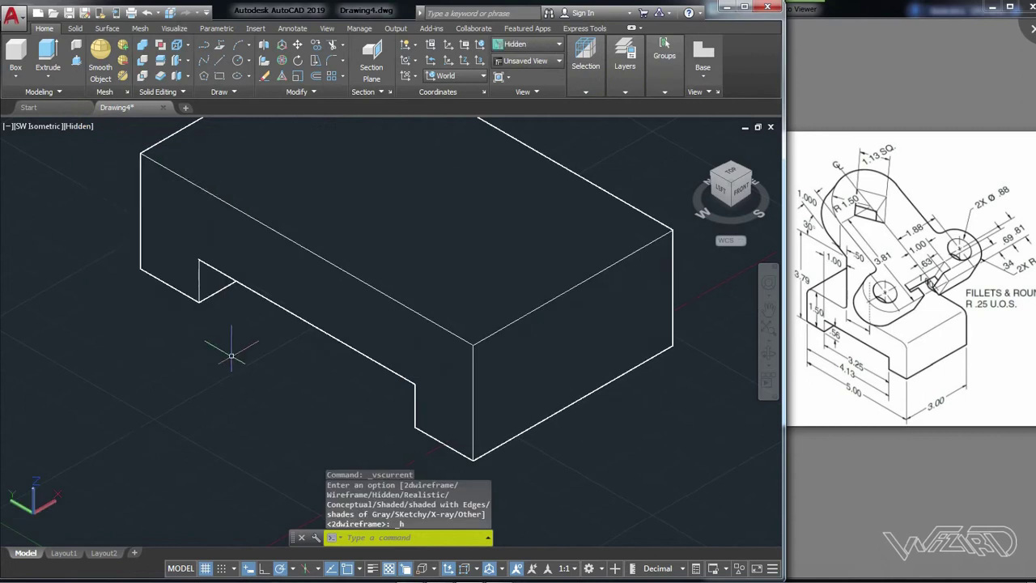
scroll(243, 360, "down", 2)
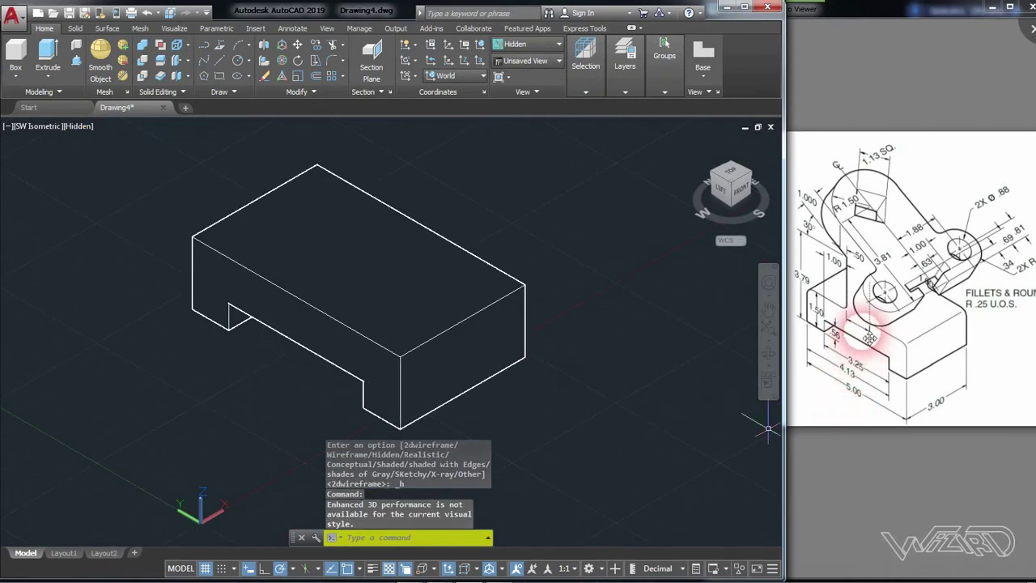
left_click(862, 294)
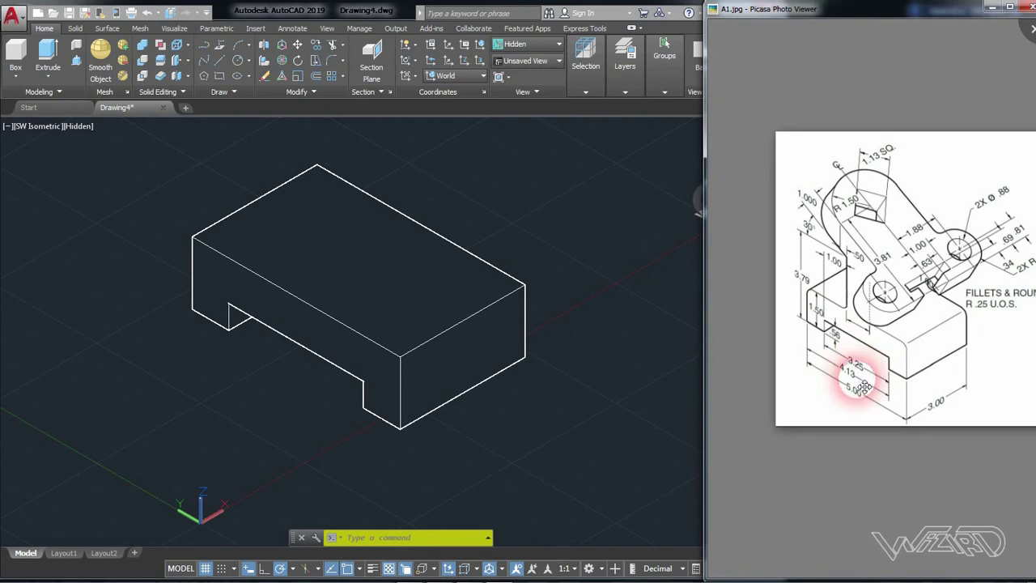
Start a new box with first corner at 1 and length 1.25
left_click(79, 209)
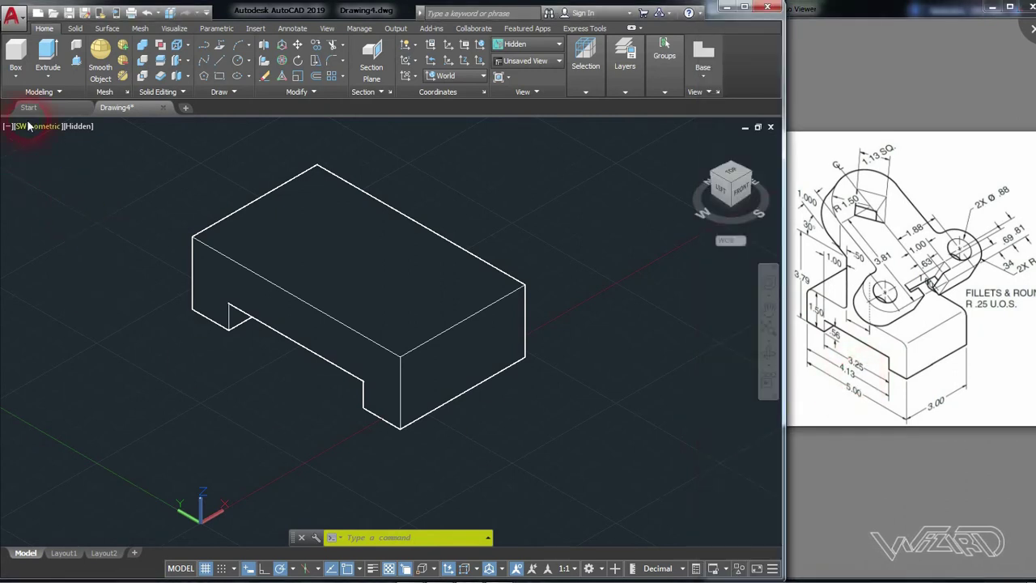
left_click(16, 79)
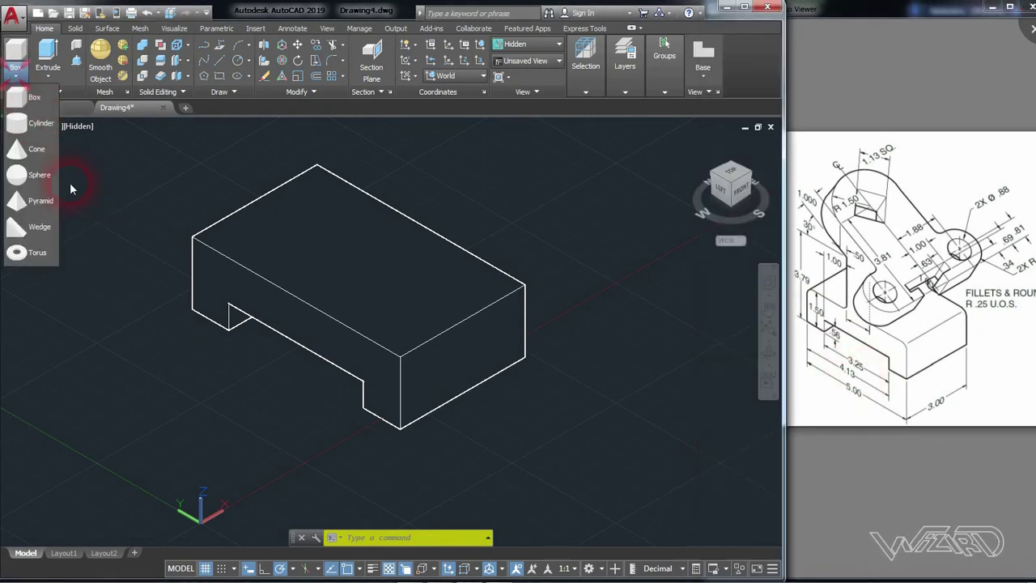
left_click(34, 99)
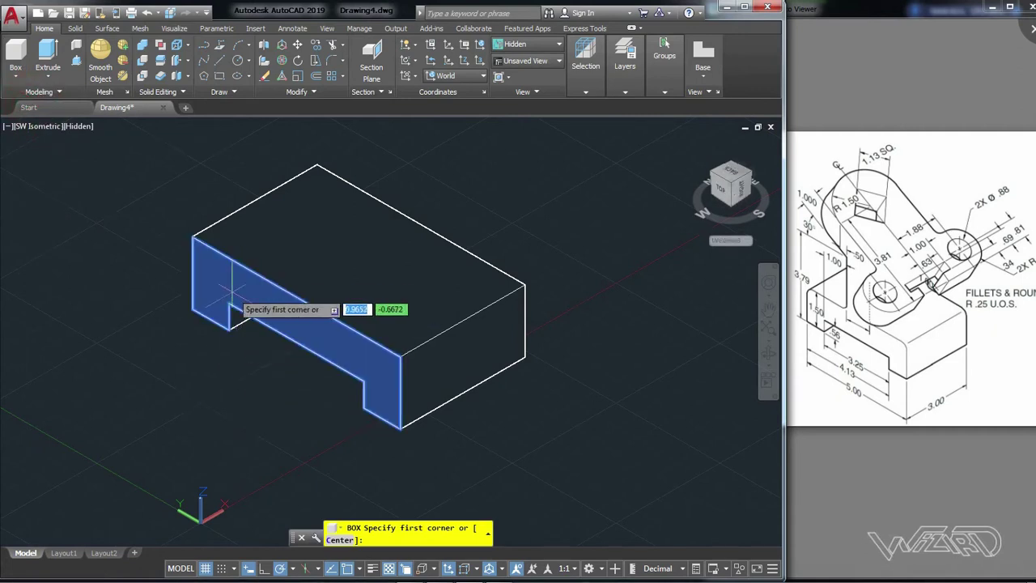
left_click(229, 302)
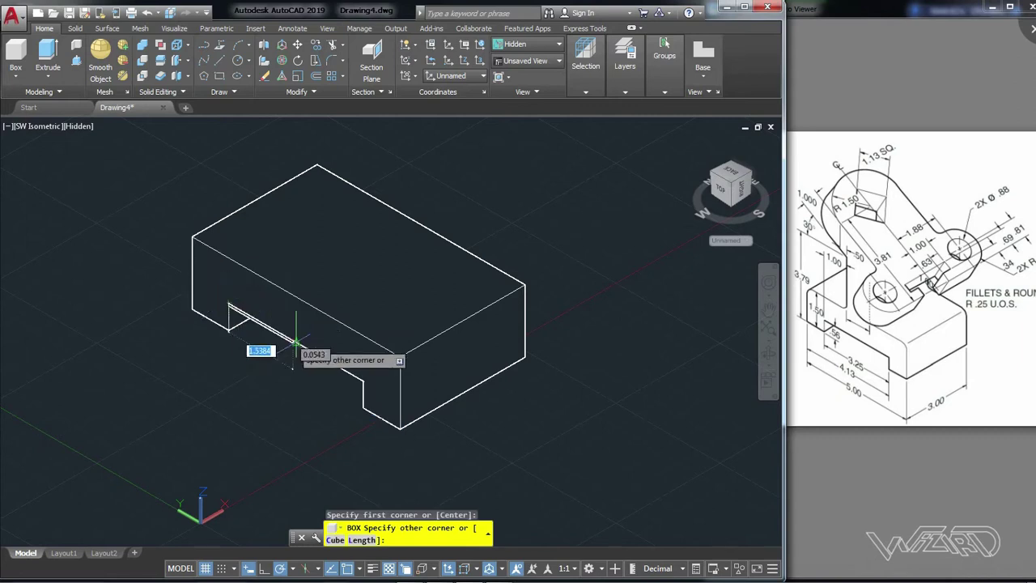
key("Escape")
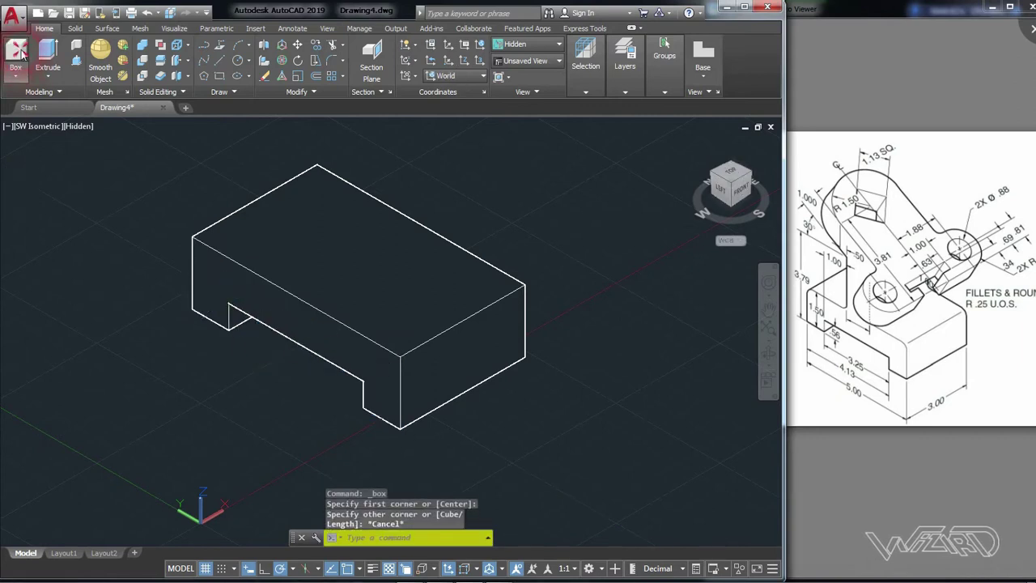
left_click(20, 52)
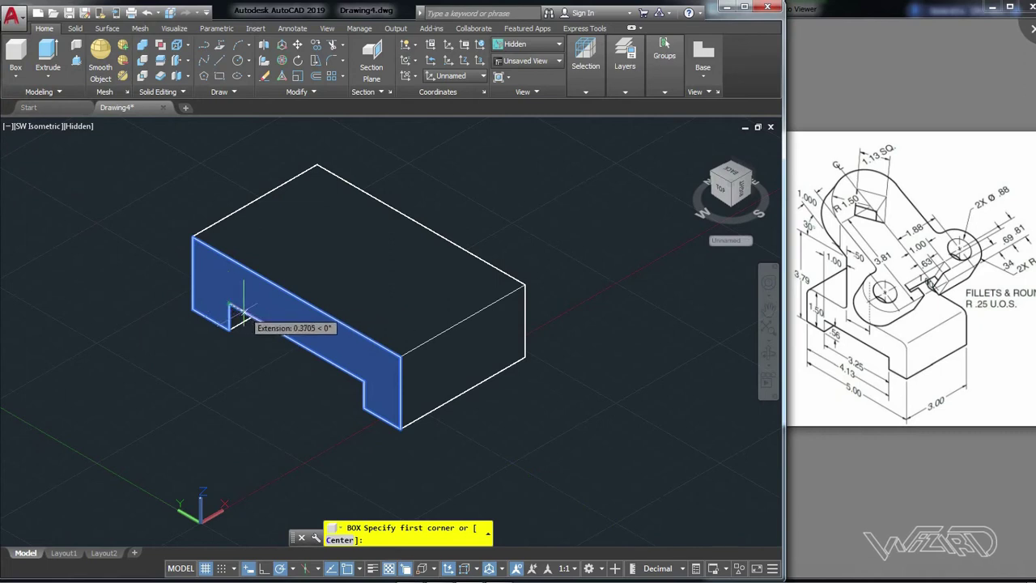
type("1")
key("Return")
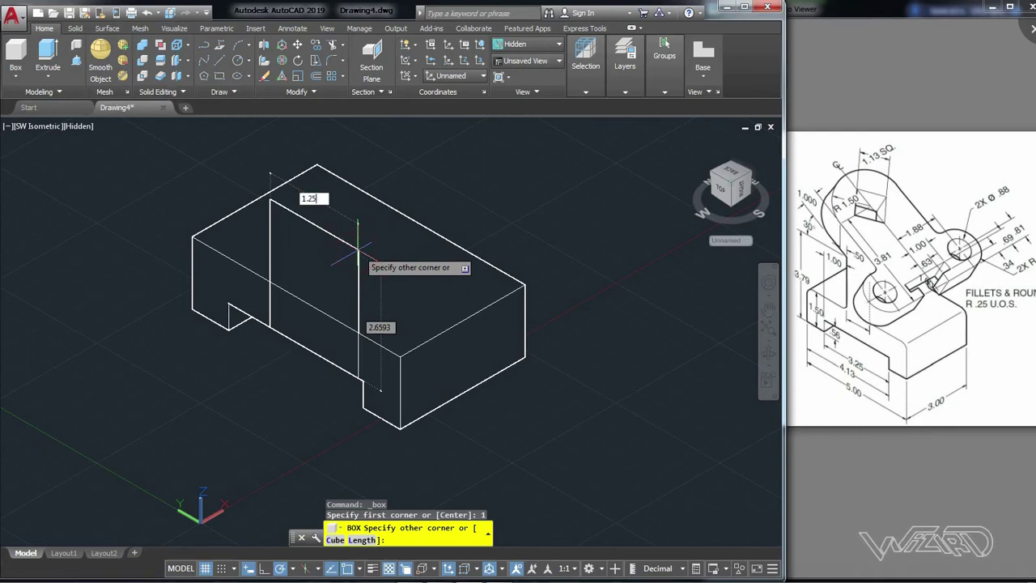
key("Tab")
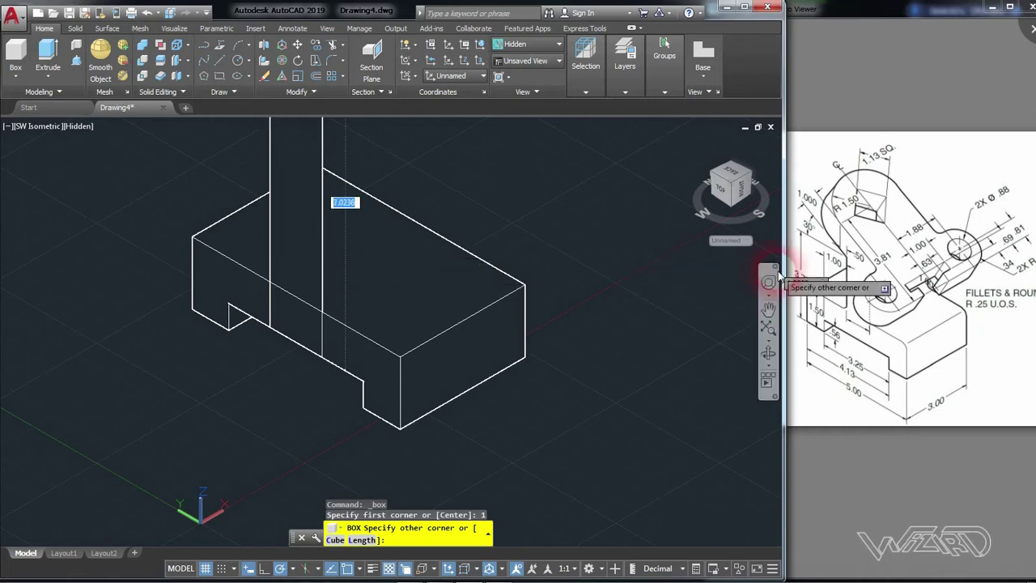
Check the reference drawing, then finish the box 3.23 wide and 3 tall
double_click(844, 16)
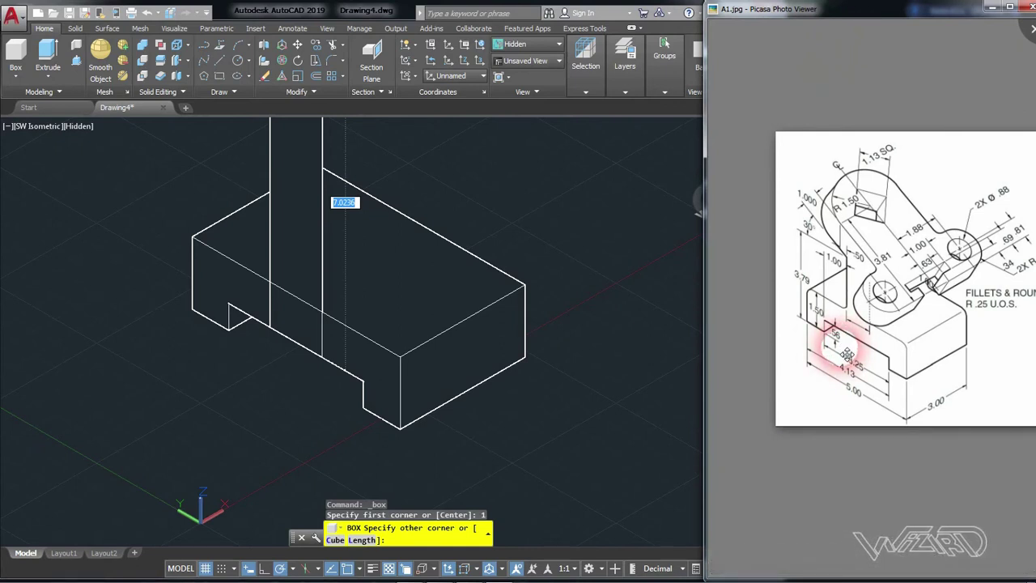
left_click(240, 18)
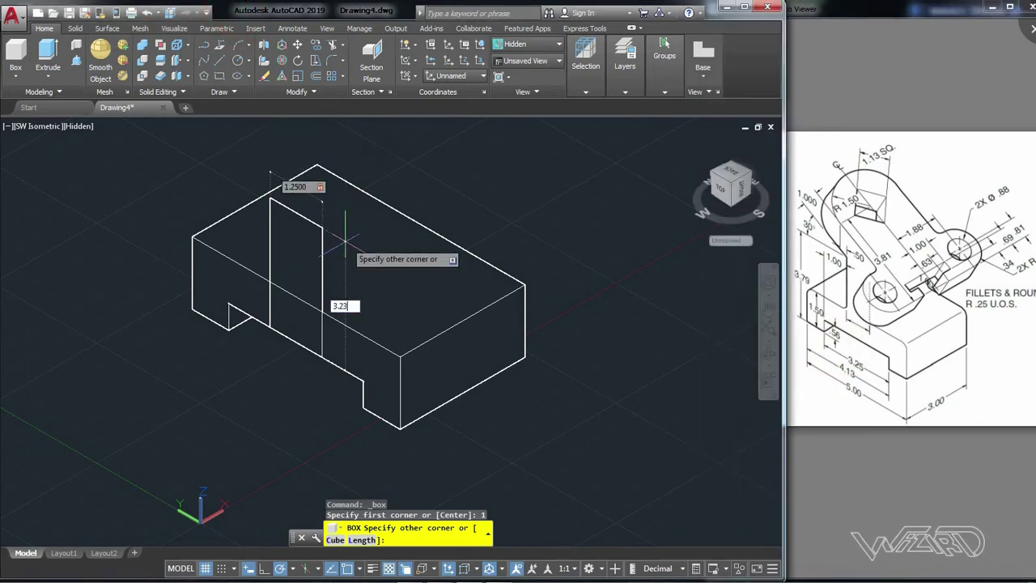
key("Return")
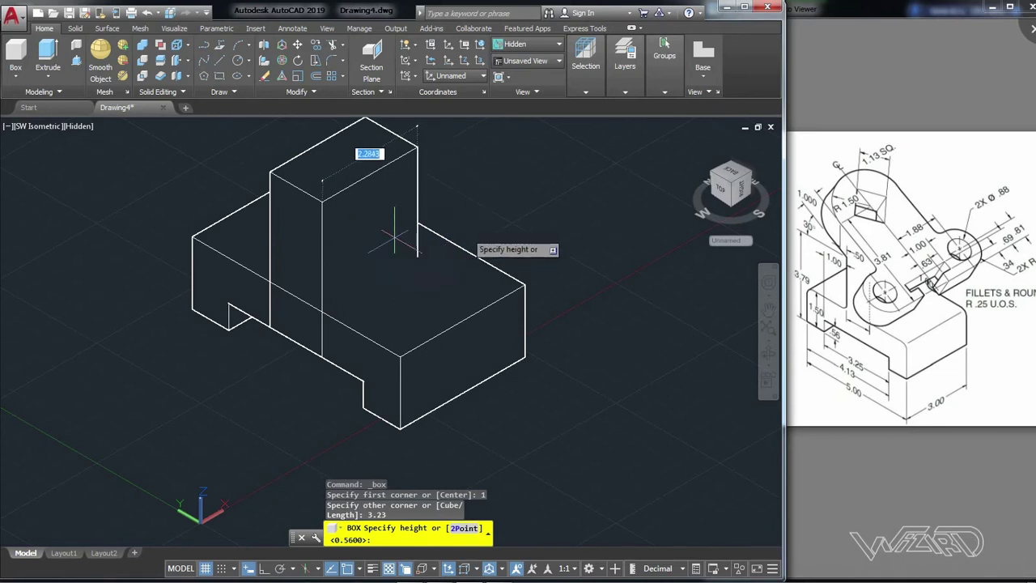
type("3")
key("Return")
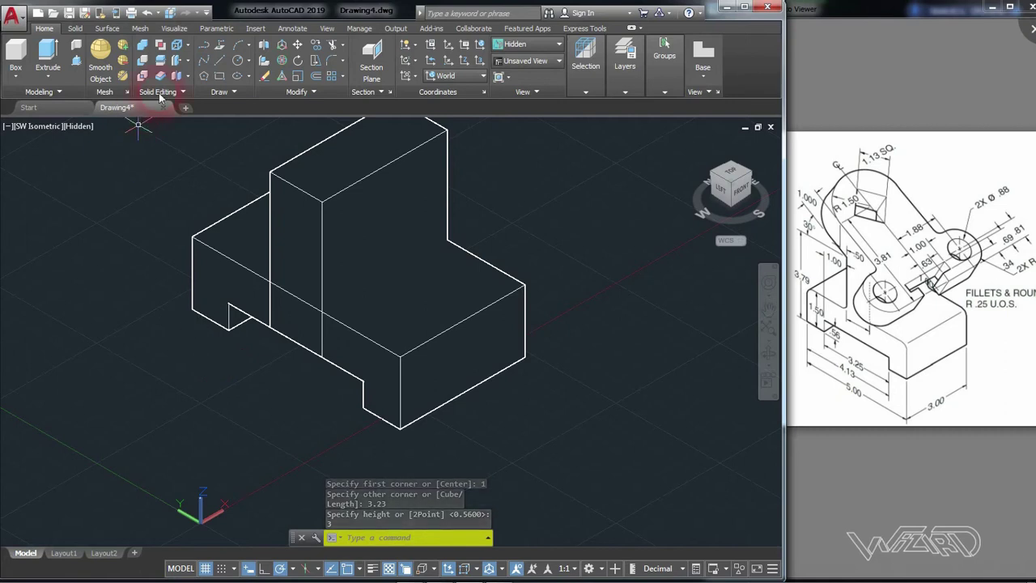
left_click(220, 60)
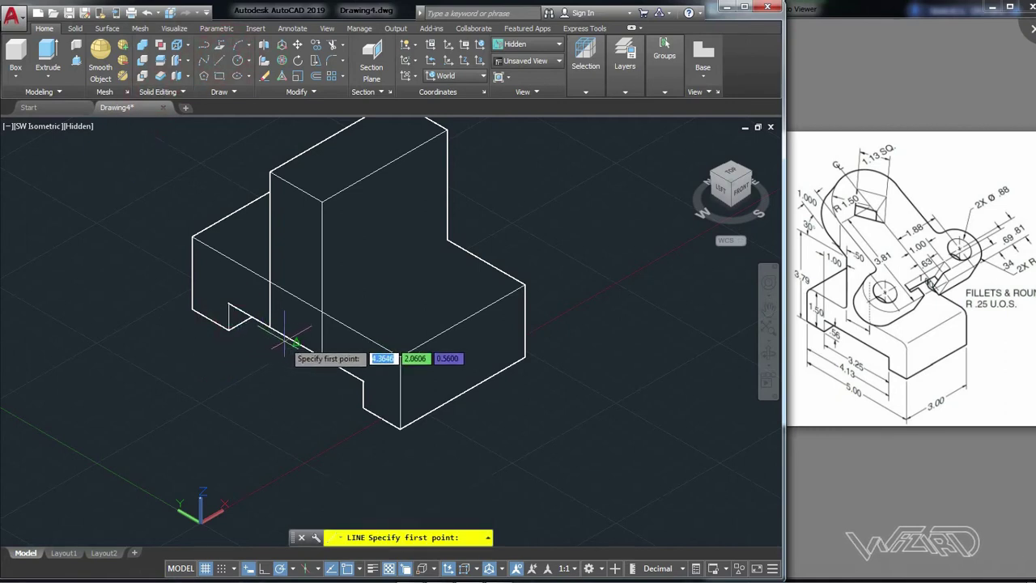
Cancel a stray line and orbit the model toward a left-side view
left_click(295, 341)
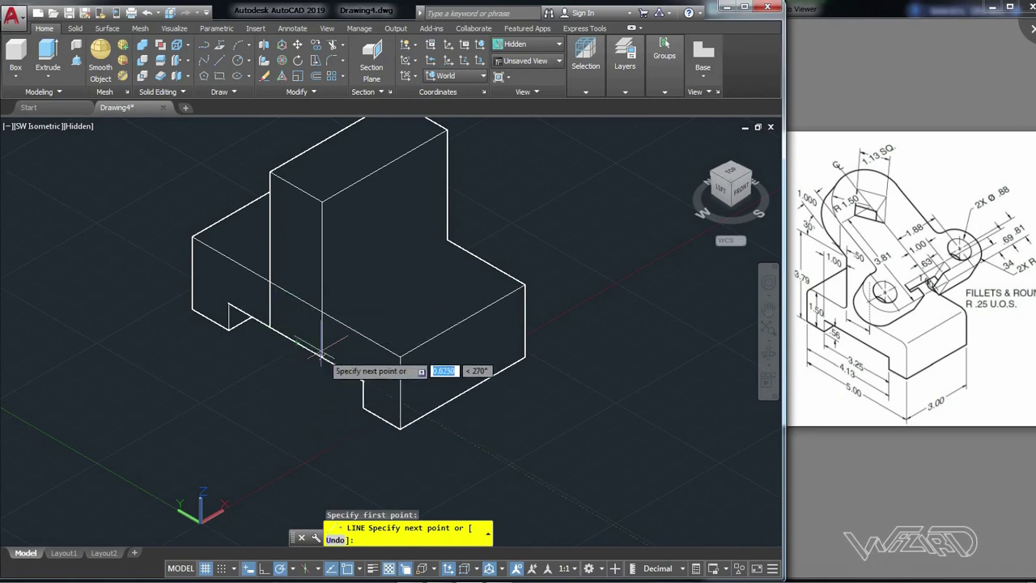
key("Escape")
mouse_move(326, 412)
middle_mouse_down("shift")
mouse_move(420, 356)
mouse_move(378, 387)
middle_mouse_up("shift")
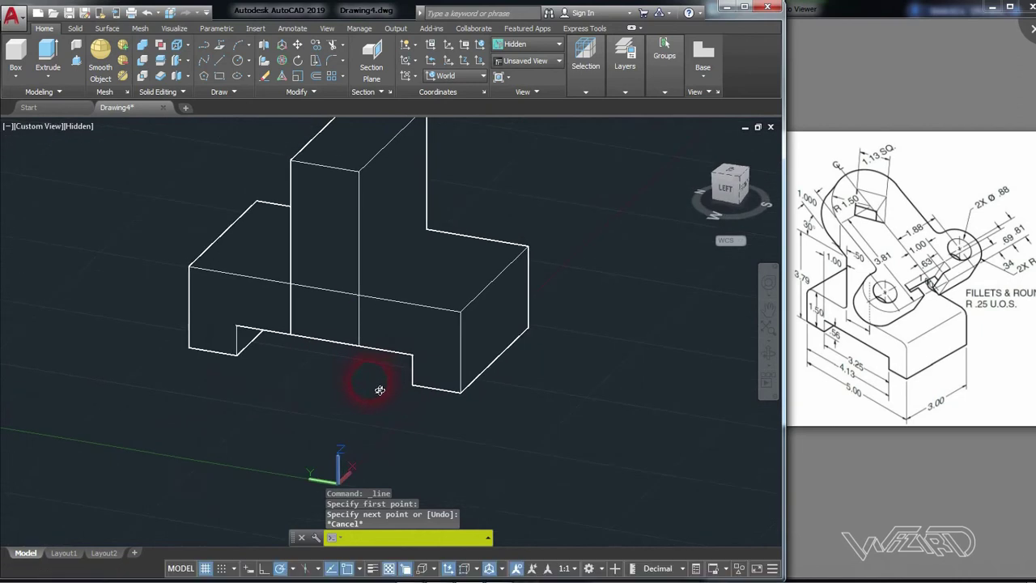
Union the stepped base and the upright block by window-selecting both
left_click(141, 45)
left_click(603, 385)
left_click(247, 211)
scroll(360, 421, "down", 3)
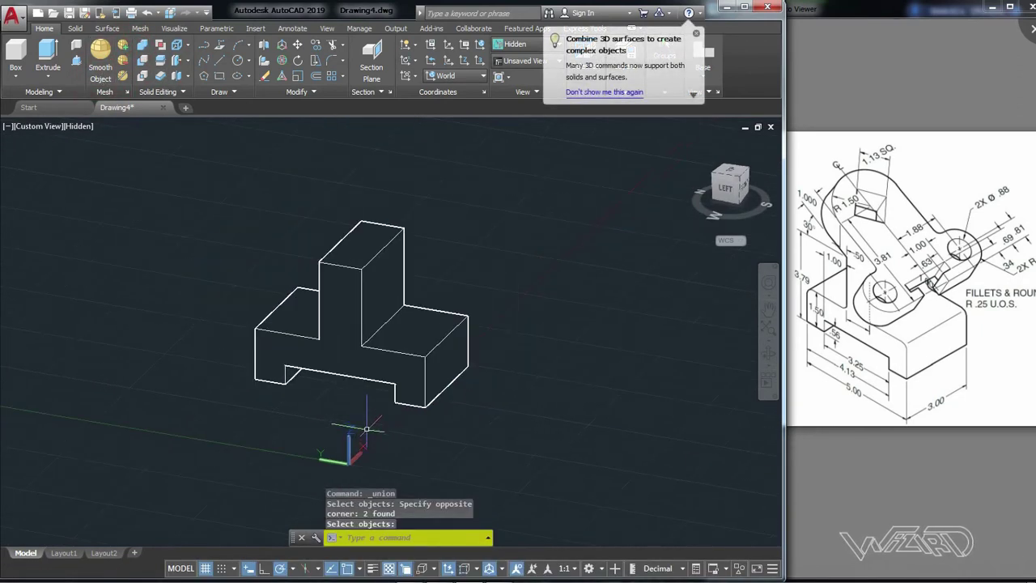
right_click(369, 353)
scroll(283, 251, "up", 2)
scroll(301, 251, "up", 3)
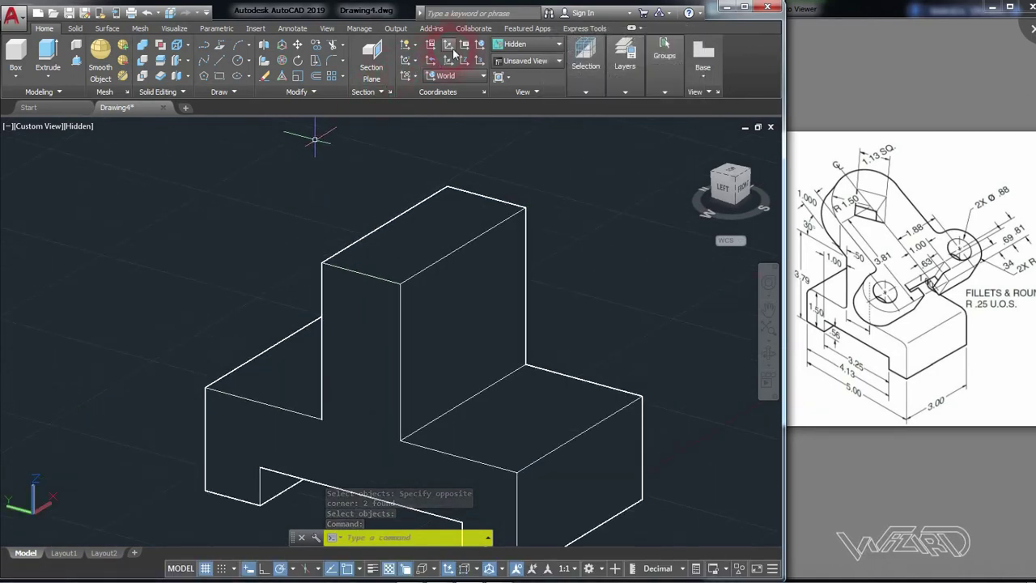
left_click(451, 49)
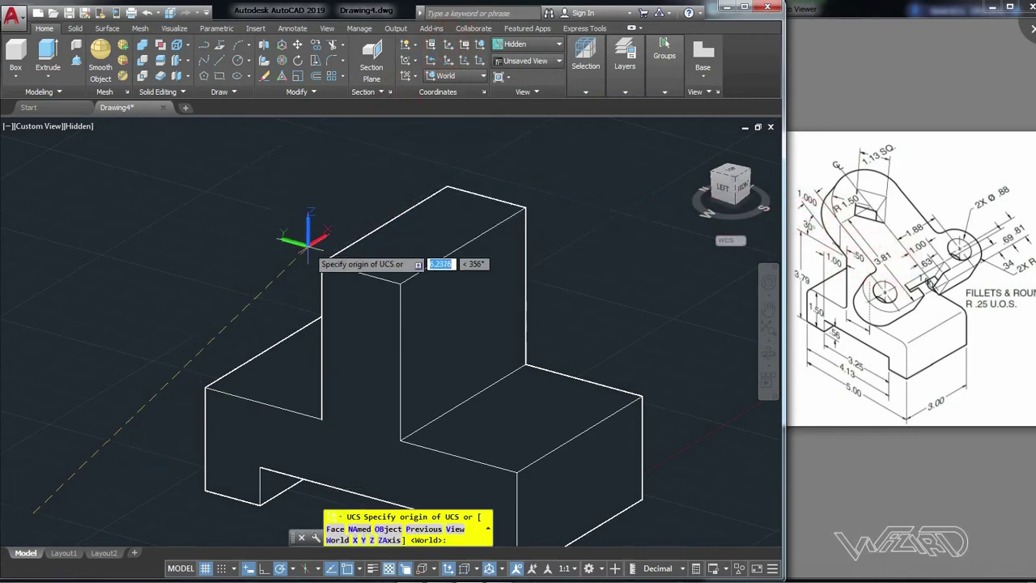
Move the UCS origin to the upright block's top corner and rotate it 30° about X
left_click(322, 261)
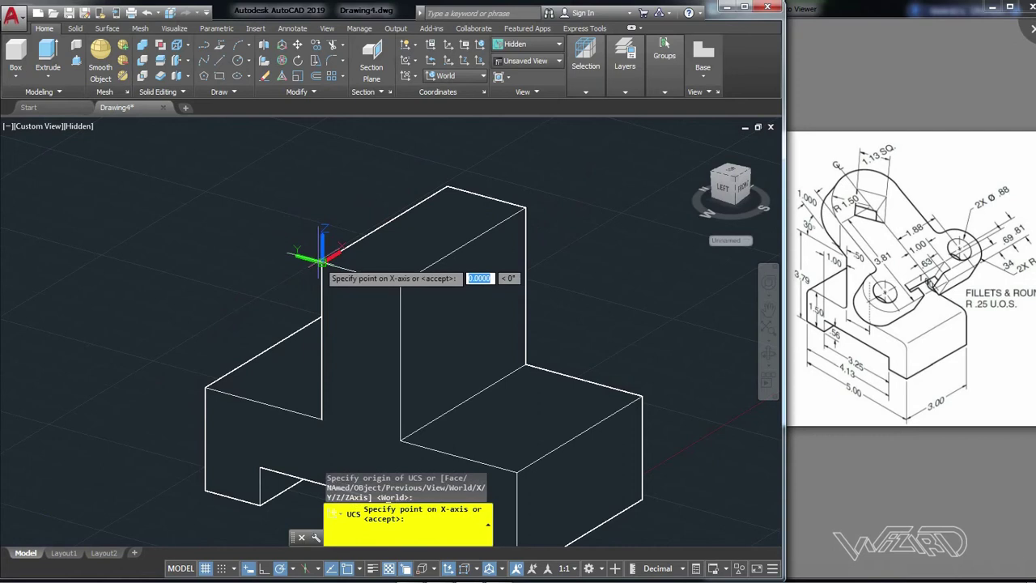
key("Return")
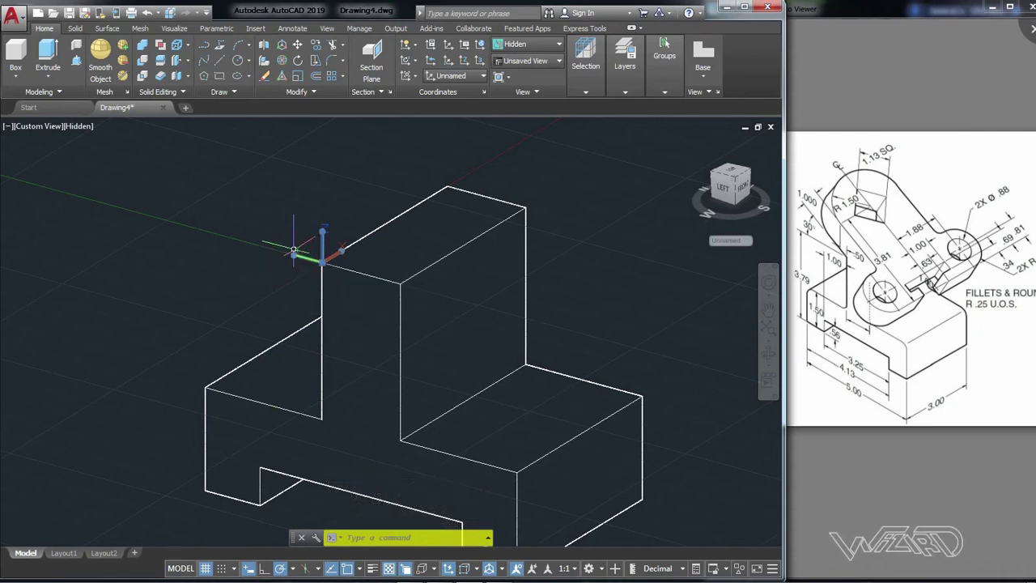
left_click(415, 63)
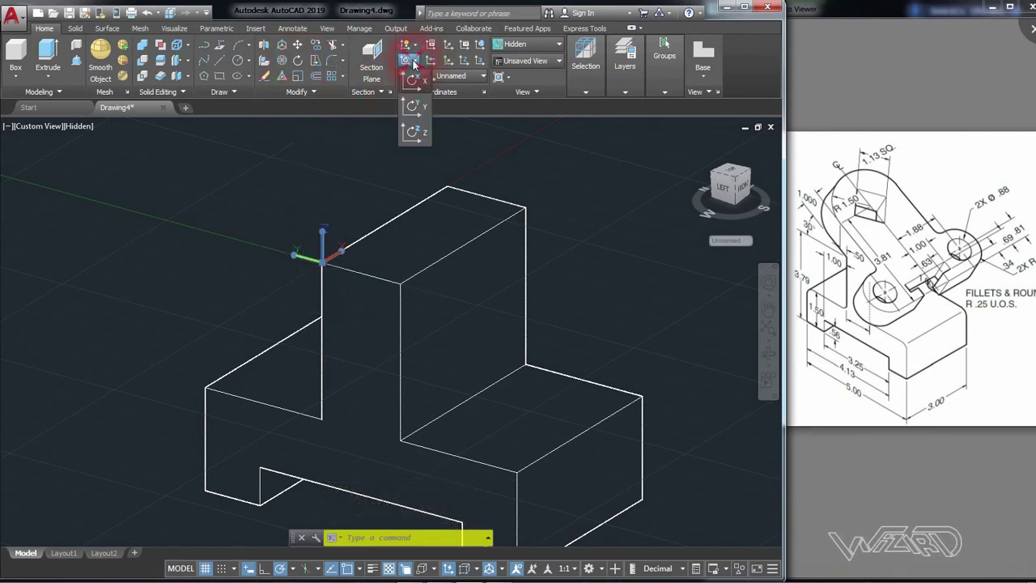
left_click(415, 81)
type("30")
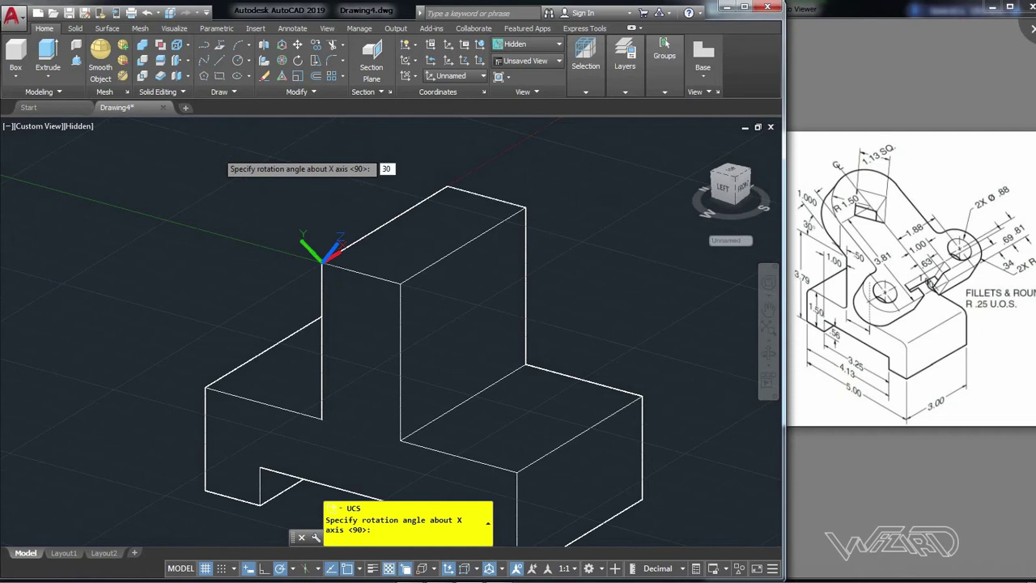
key("Return")
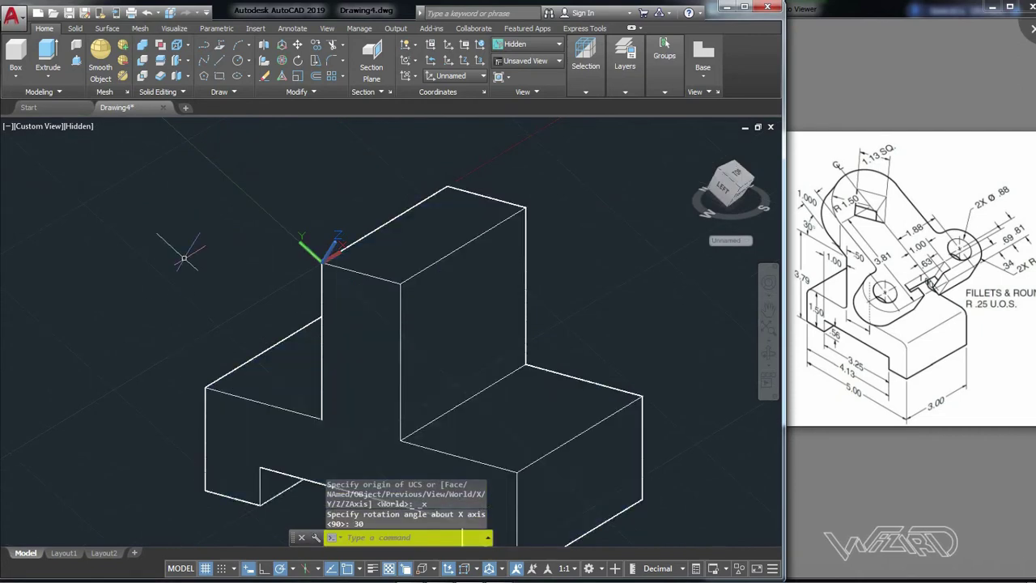
type("L")
key("Return")
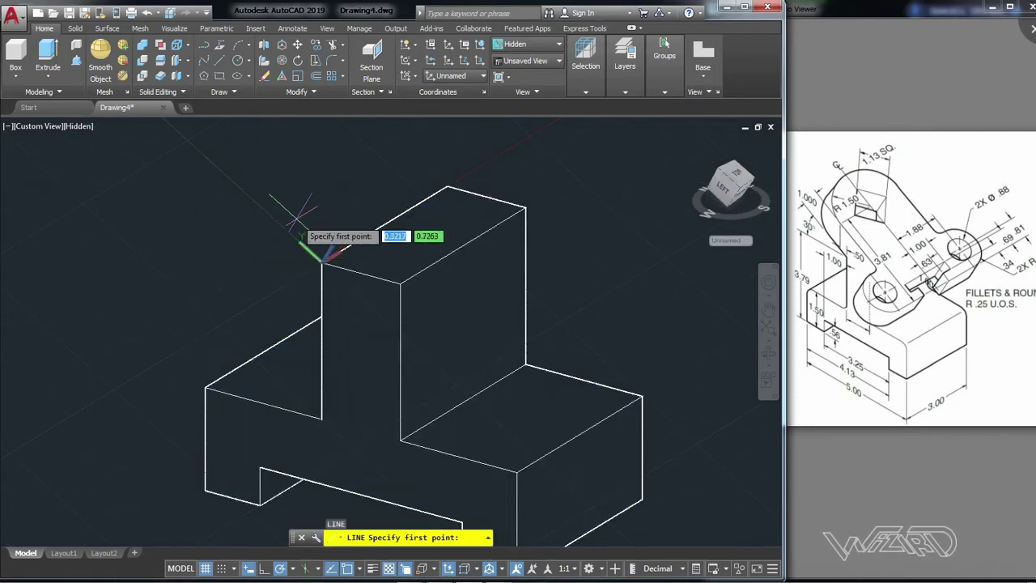
key("Escape")
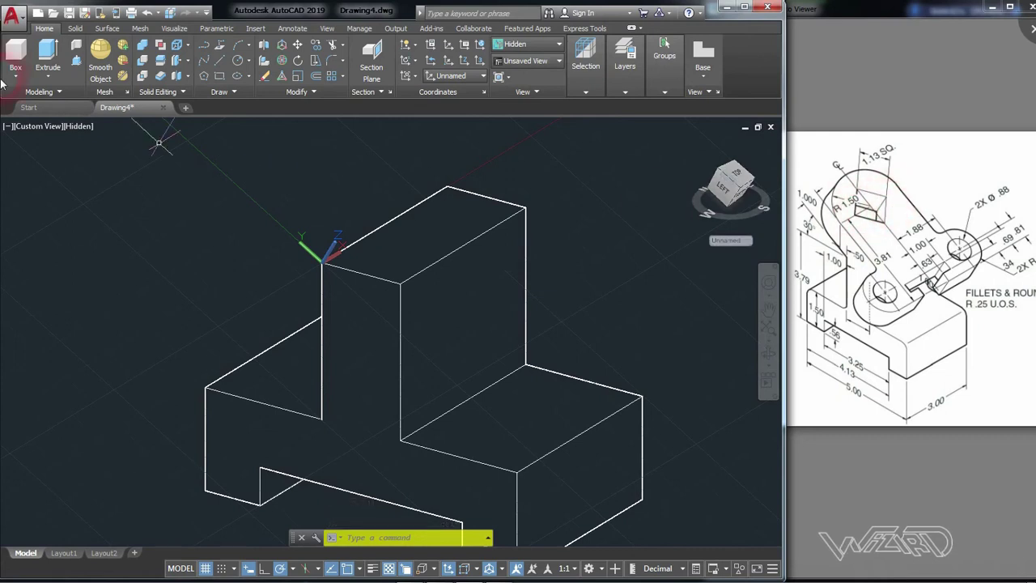
left_click(14, 55)
type(".5")
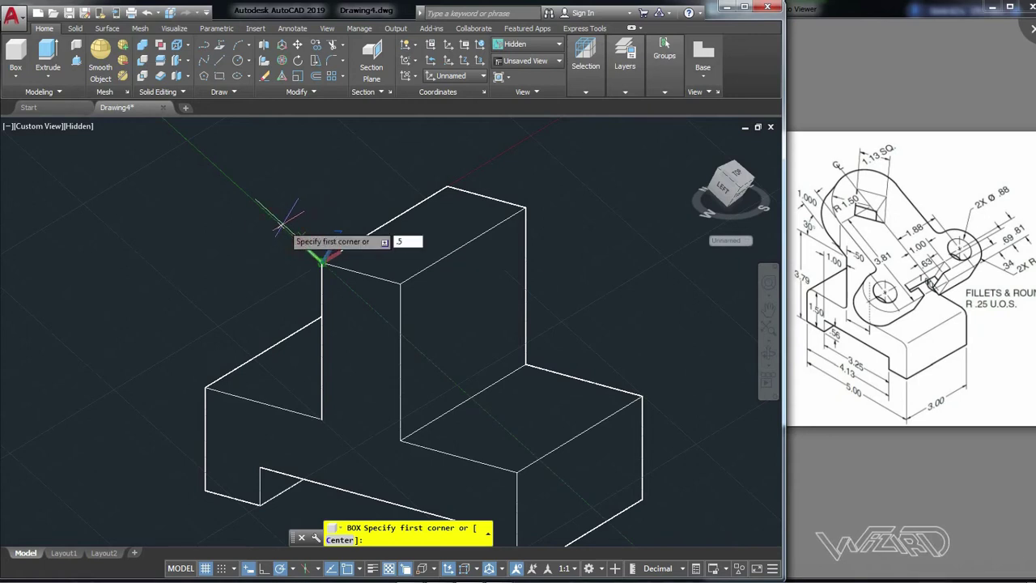
Draw a tilted box with first corner .5, length 3, width 3.81 and height 1
key("Return")
type("3")
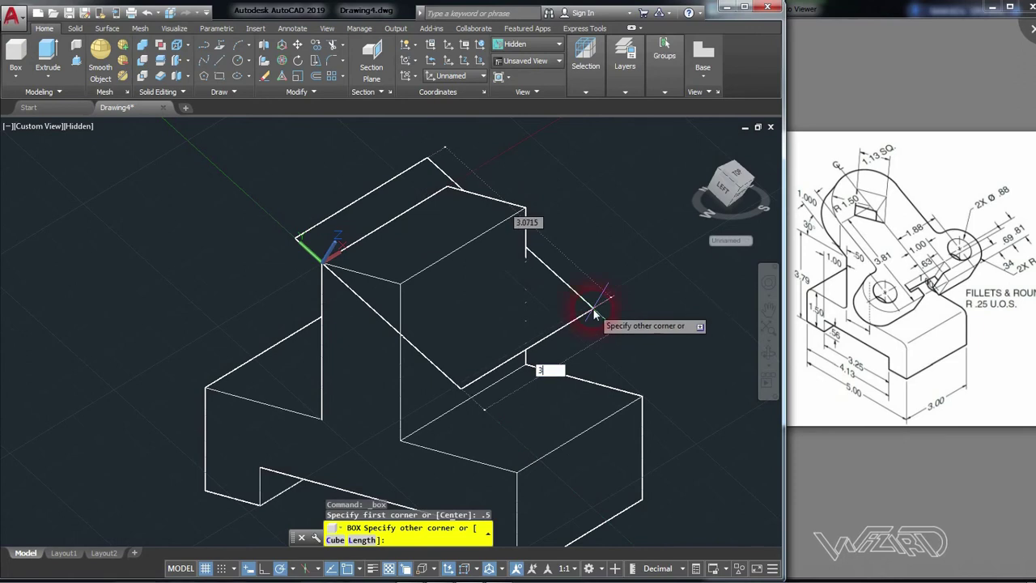
key("Tab")
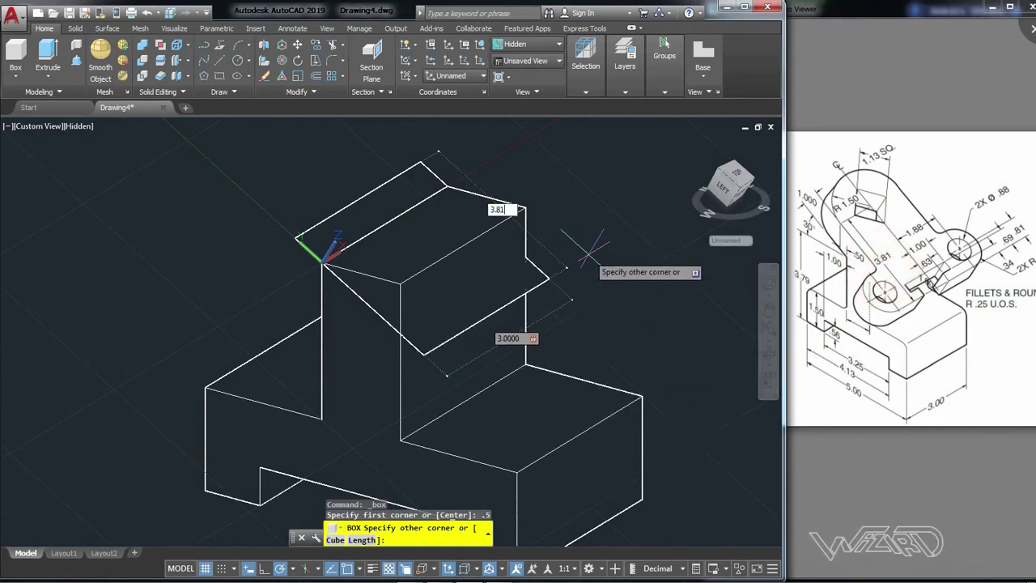
key("Return")
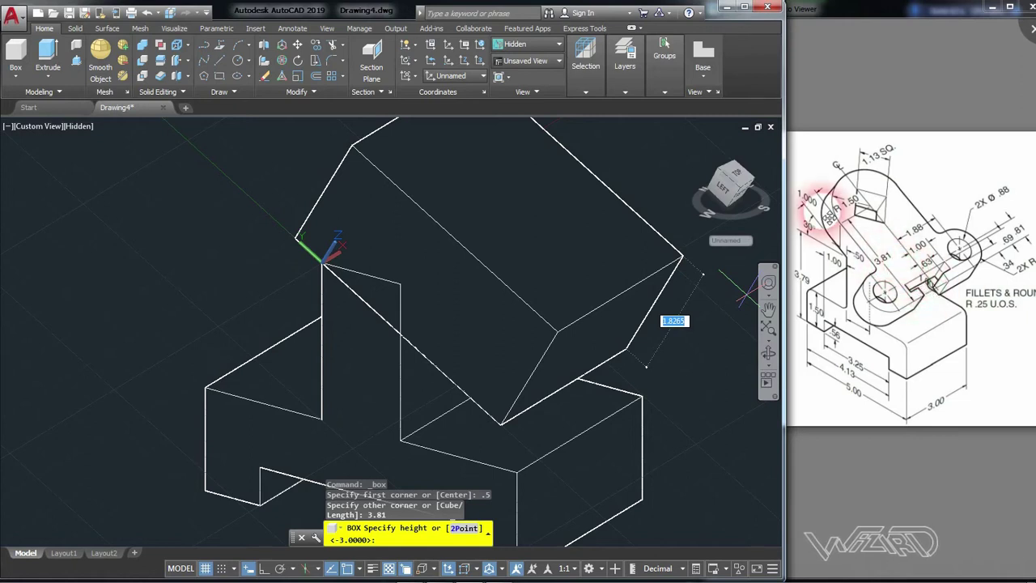
type("1")
key("Return")
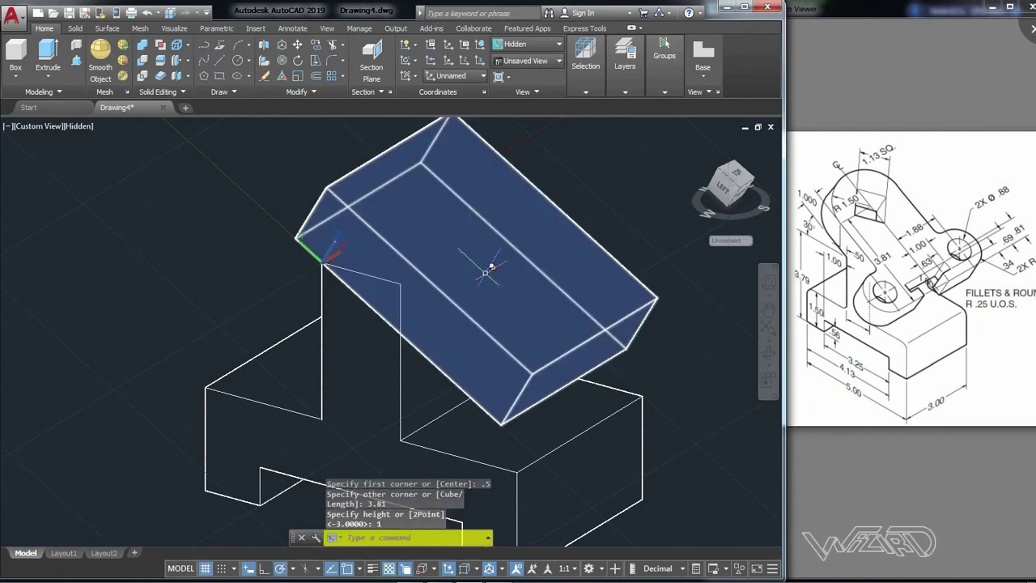
scroll(352, 315, "down", 3)
scroll(243, 219, "up", 5)
left_click(15, 75)
Draw a cylinder centred on the slanted arm's end, snapping its height to 1
left_click(36, 129)
scroll(122, 162, "down", 3)
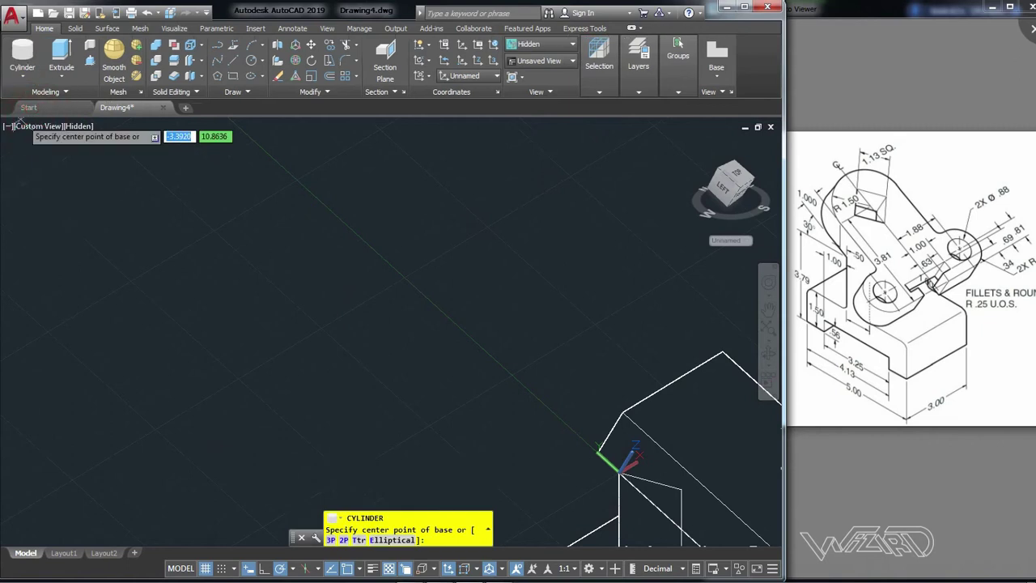
scroll(300, 234, "up", 2)
scroll(366, 241, "up", 2)
scroll(366, 241, "up", 3)
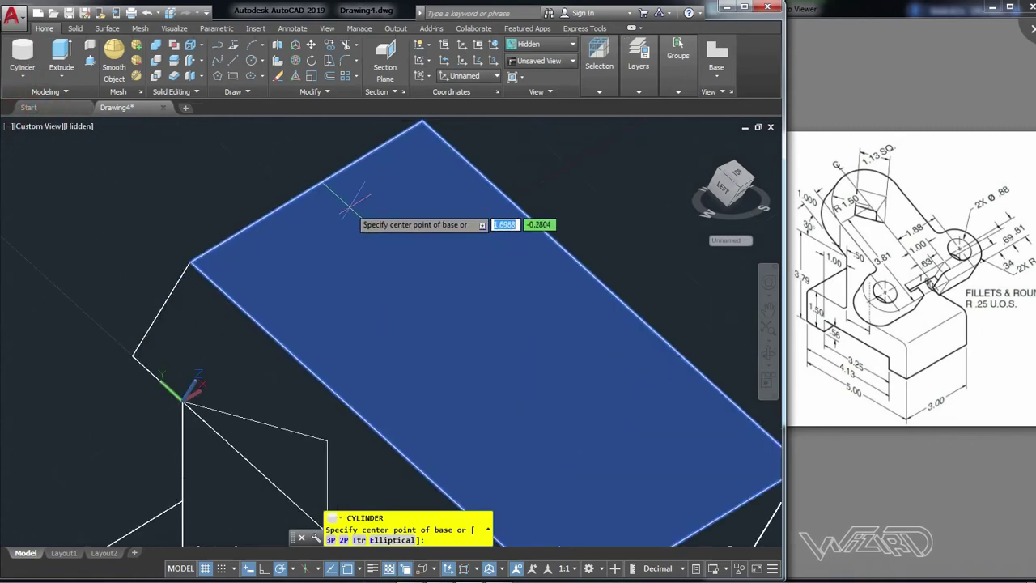
left_click(306, 191)
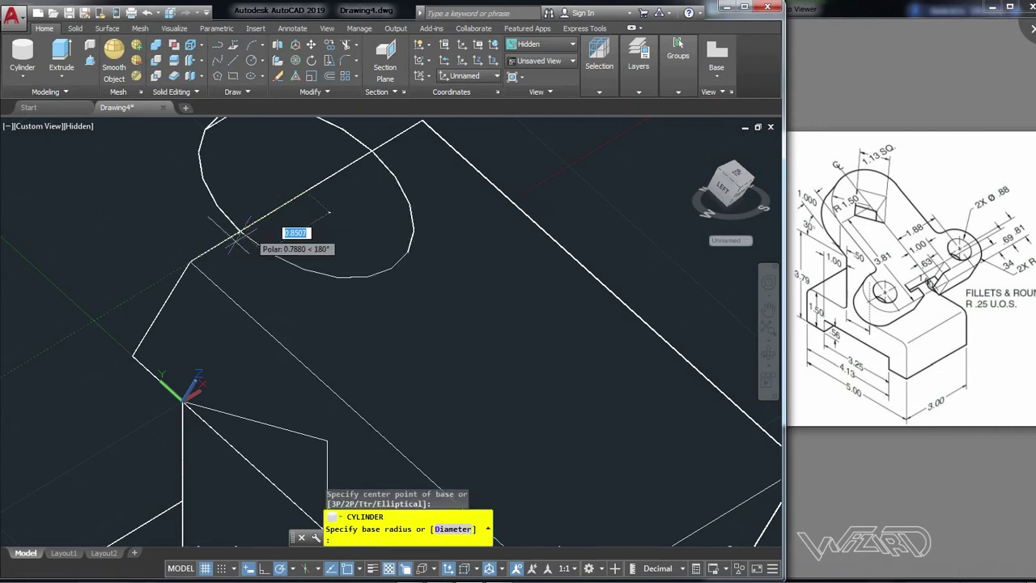
left_click(190, 262)
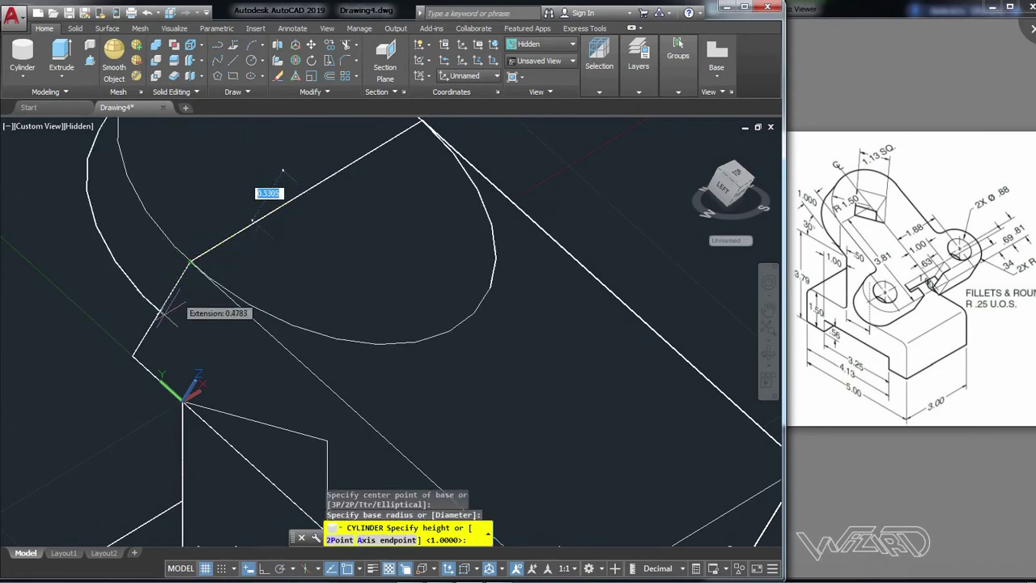
right_click(134, 354, "shift")
mouse_move(172, 99)
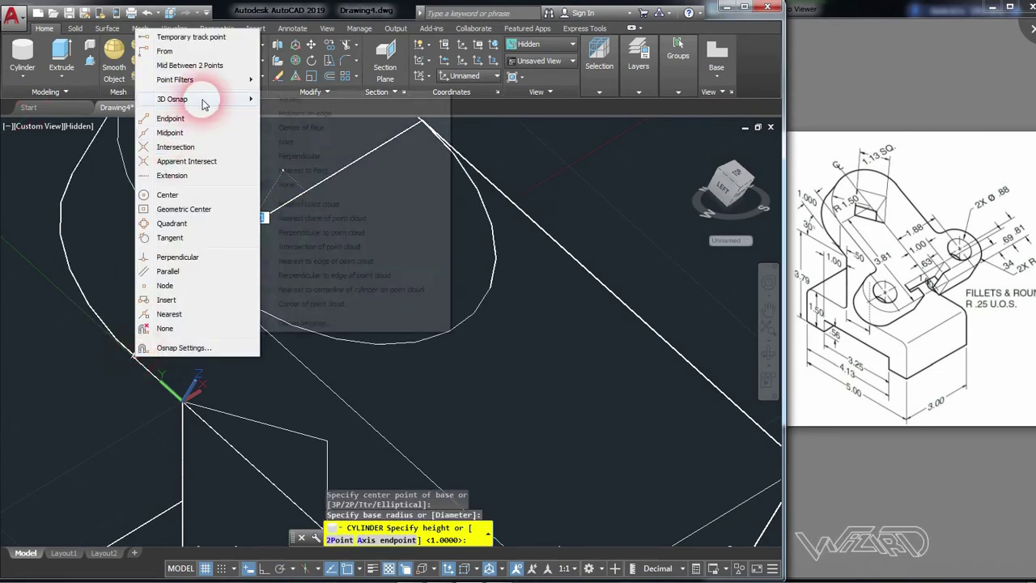
left_click(285, 100)
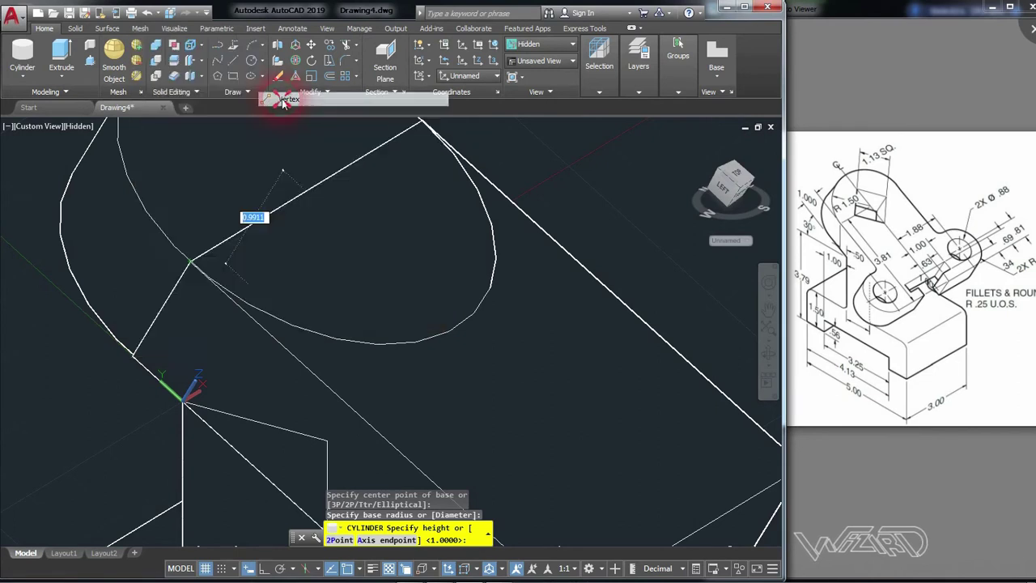
left_click(134, 355)
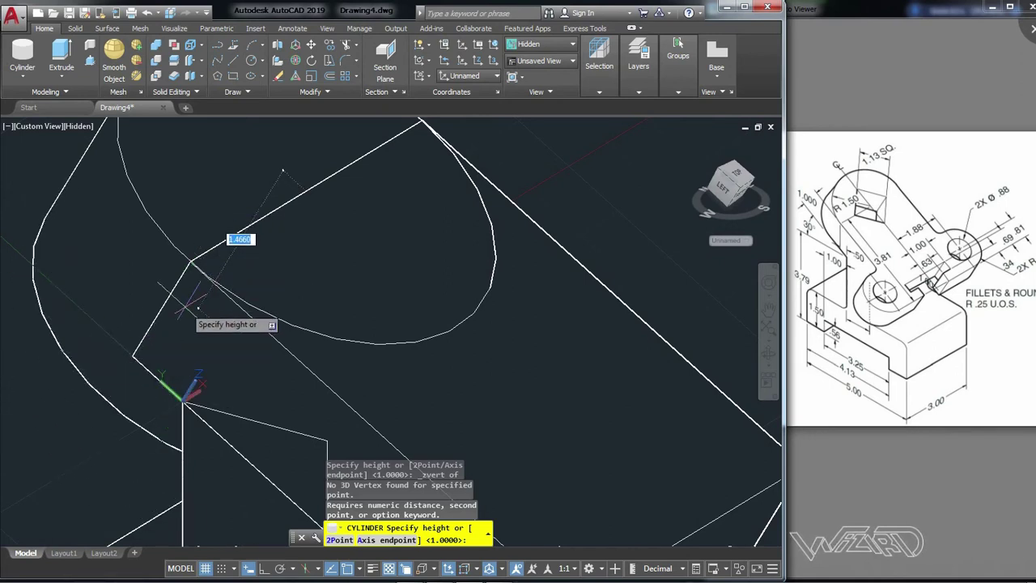
type("1")
key("Return")
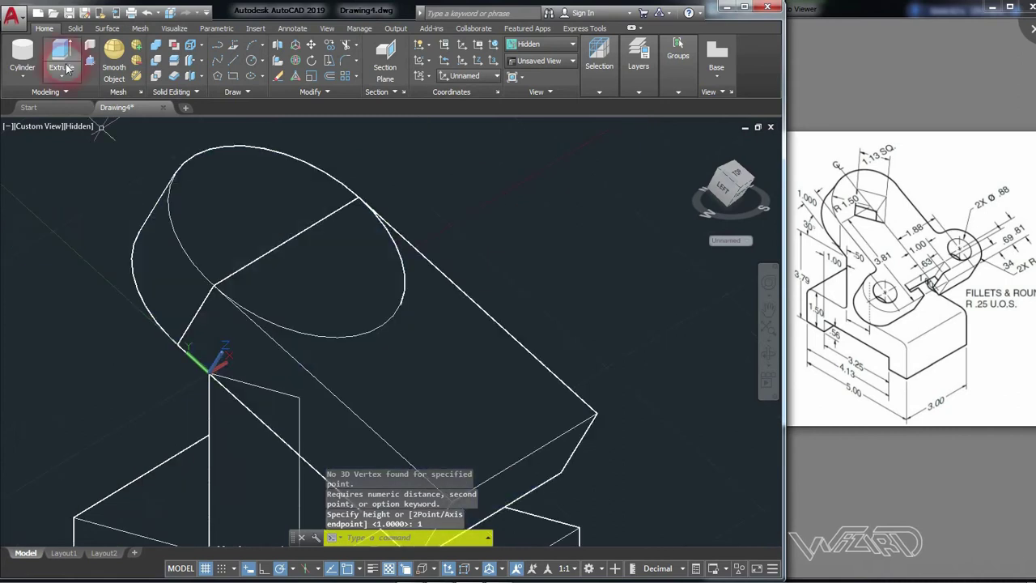
Begin a union, select two solids, then cancel it
left_click(157, 46)
left_click(370, 204)
left_click(342, 179)
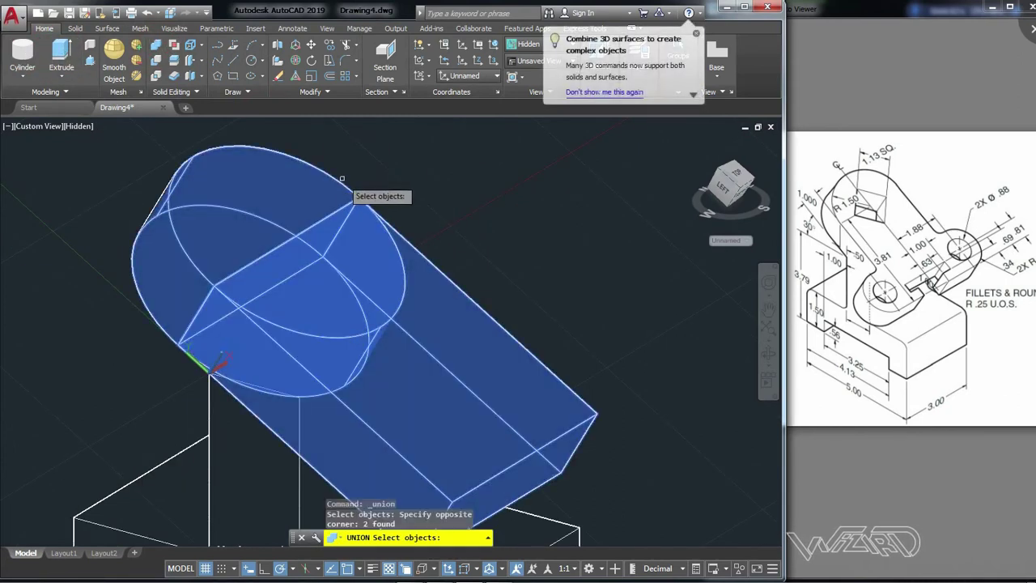
key("Escape")
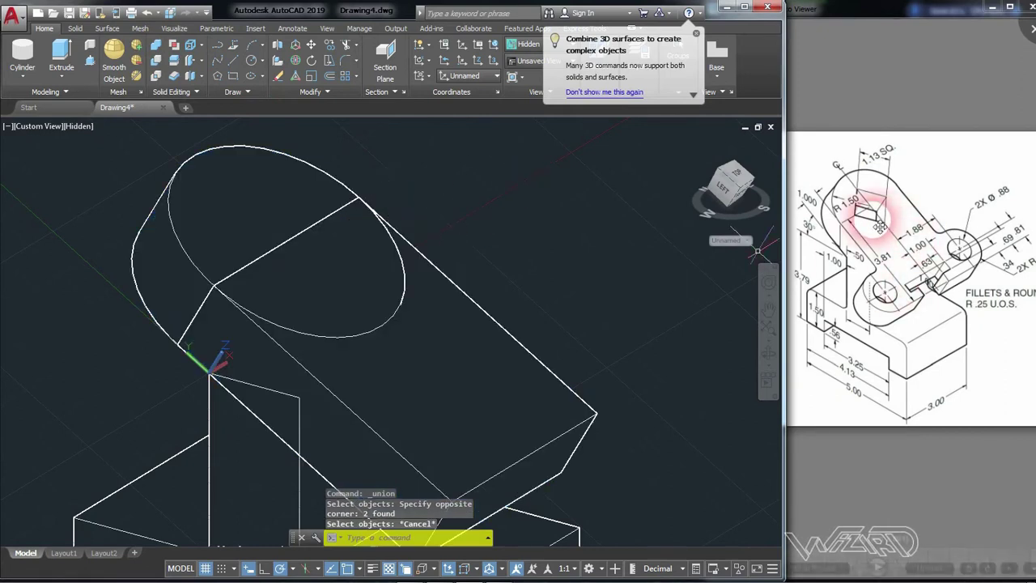
Create a cube with 1.13 sides centred on the arm's round end face
left_click(23, 78)
left_click(22, 99)
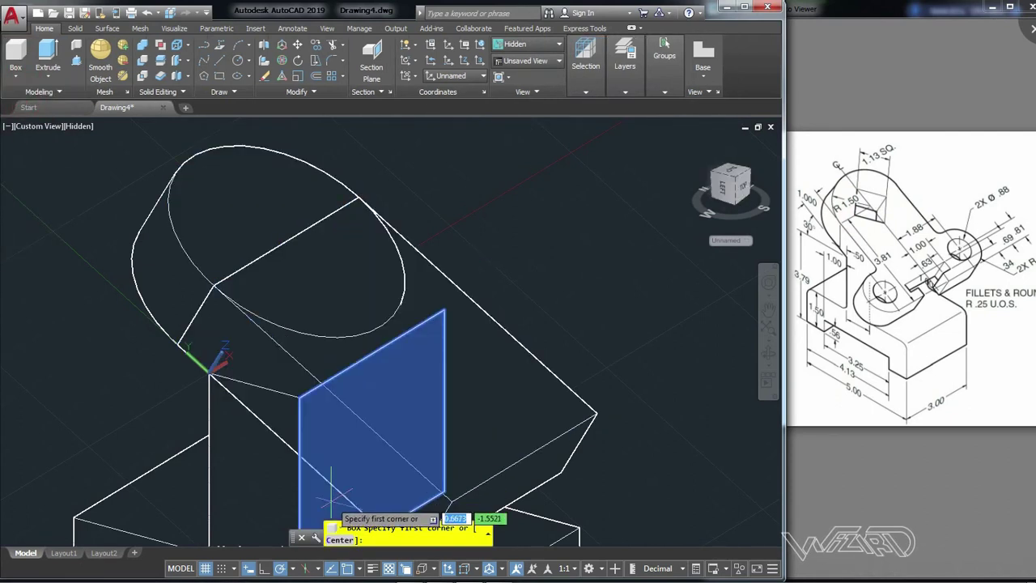
left_click(341, 540)
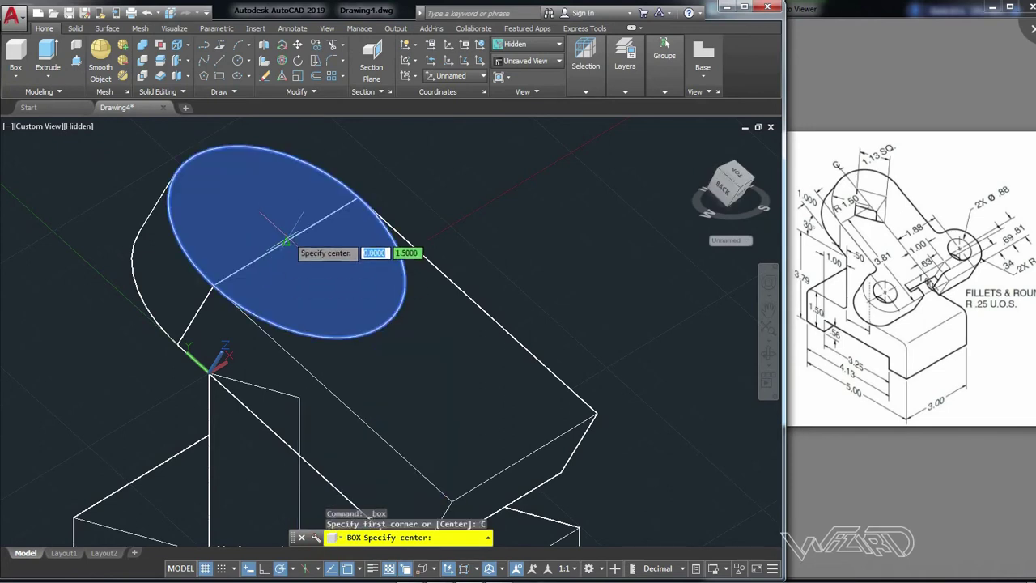
left_click(286, 242)
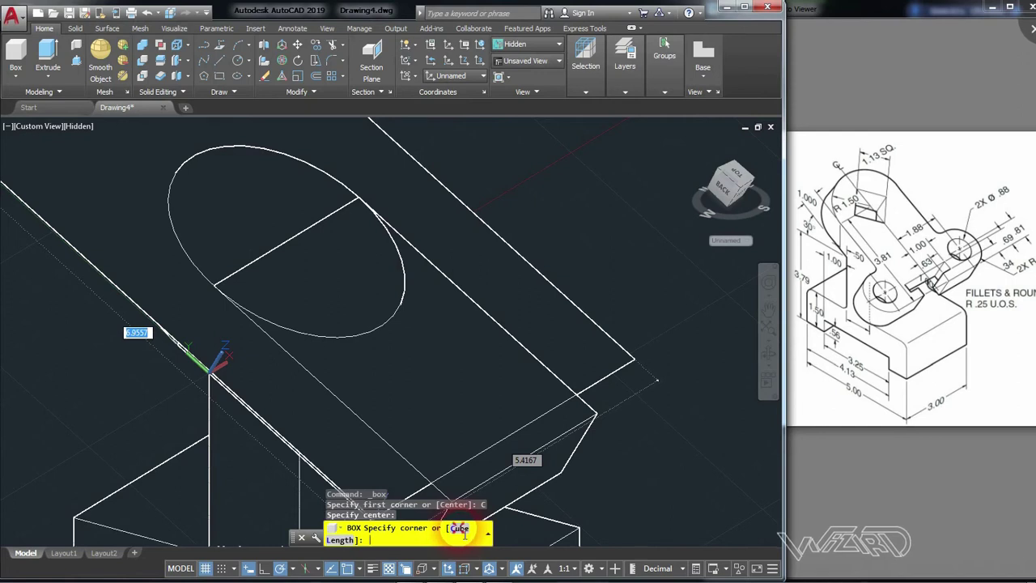
left_click(459, 529)
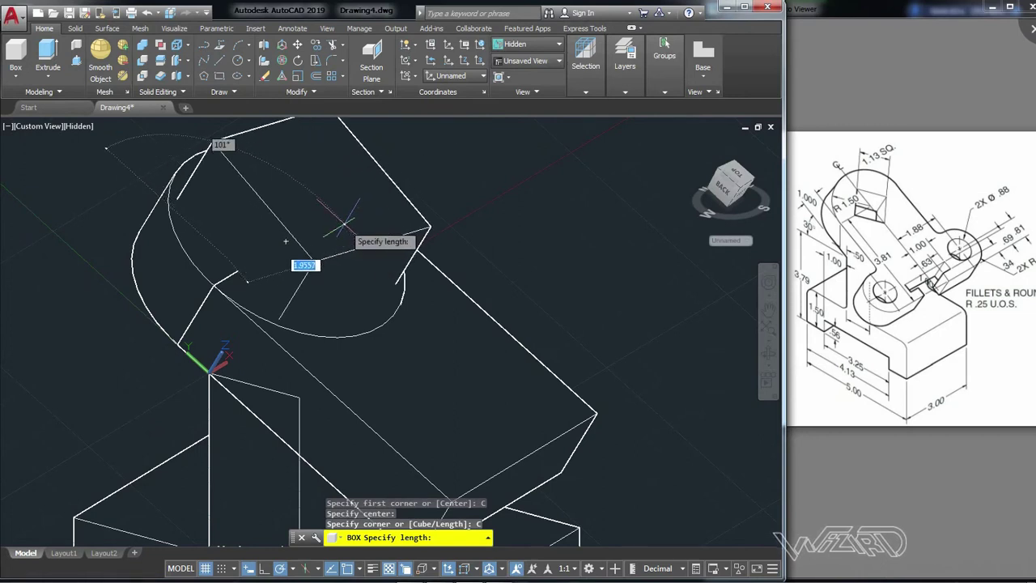
type("1.13")
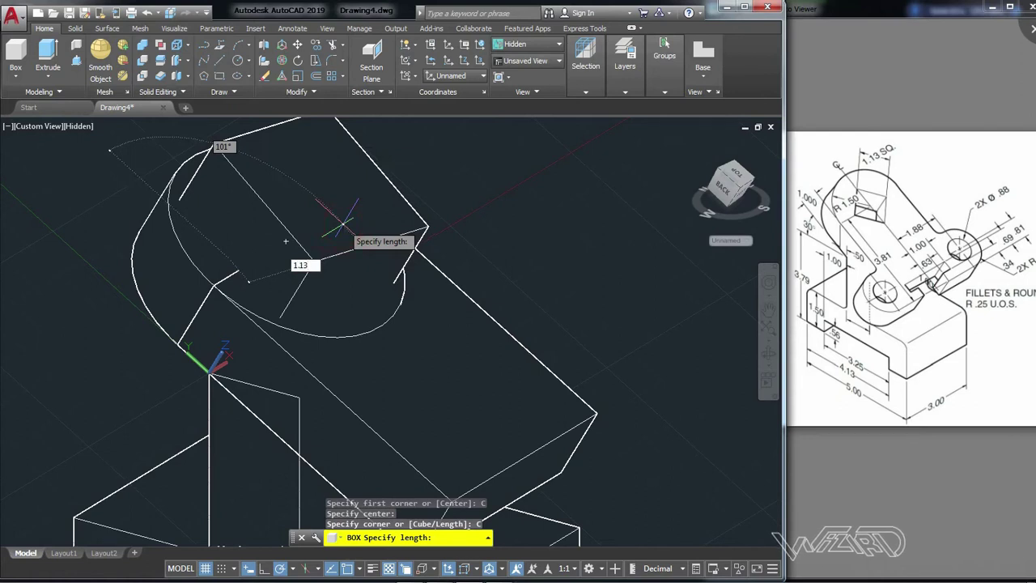
key("Return")
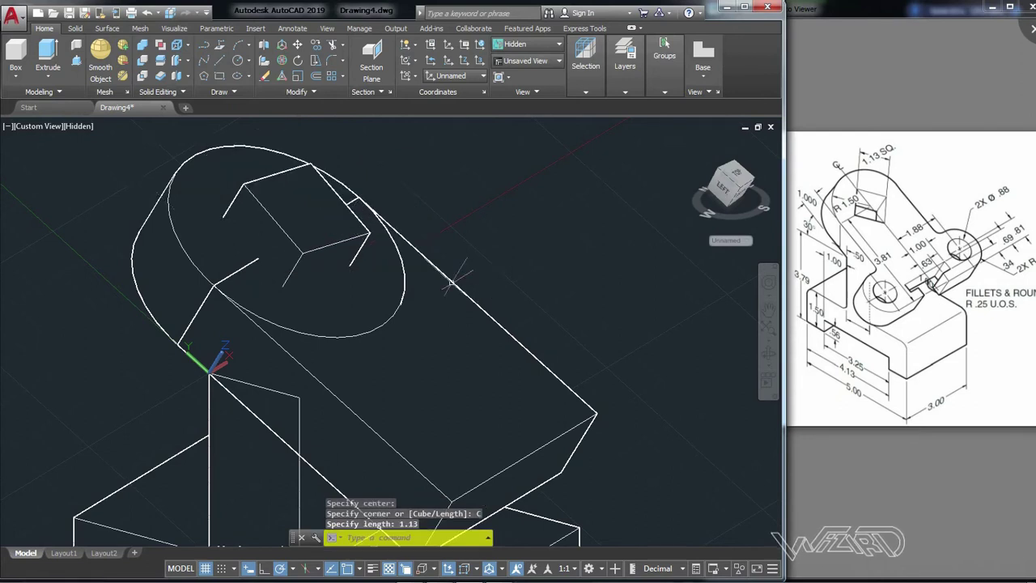
Select the new cube among the overlapping solids and orbit the view
left_click(324, 219)
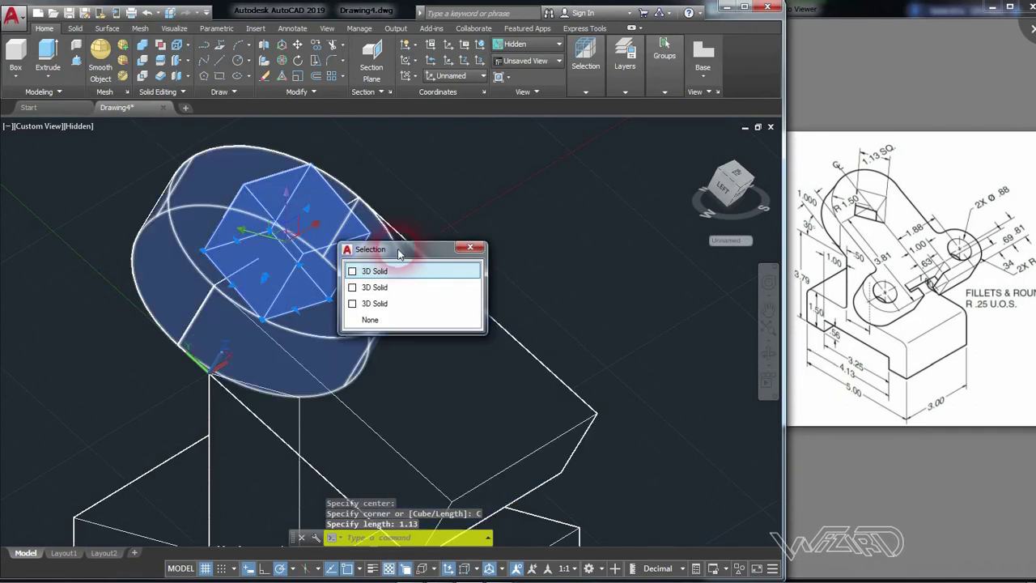
left_click(469, 249)
left_click(364, 217)
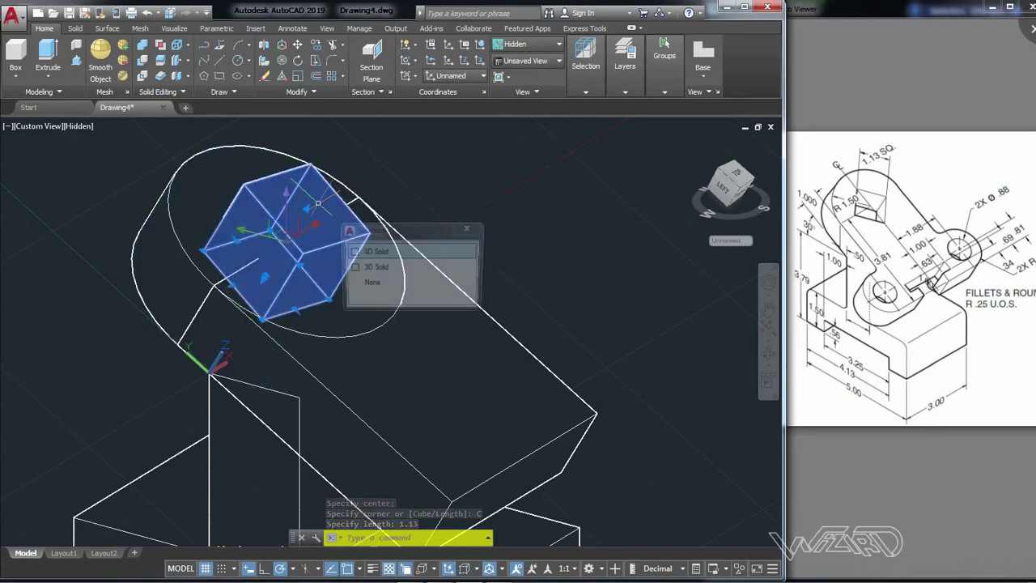
left_click(397, 239)
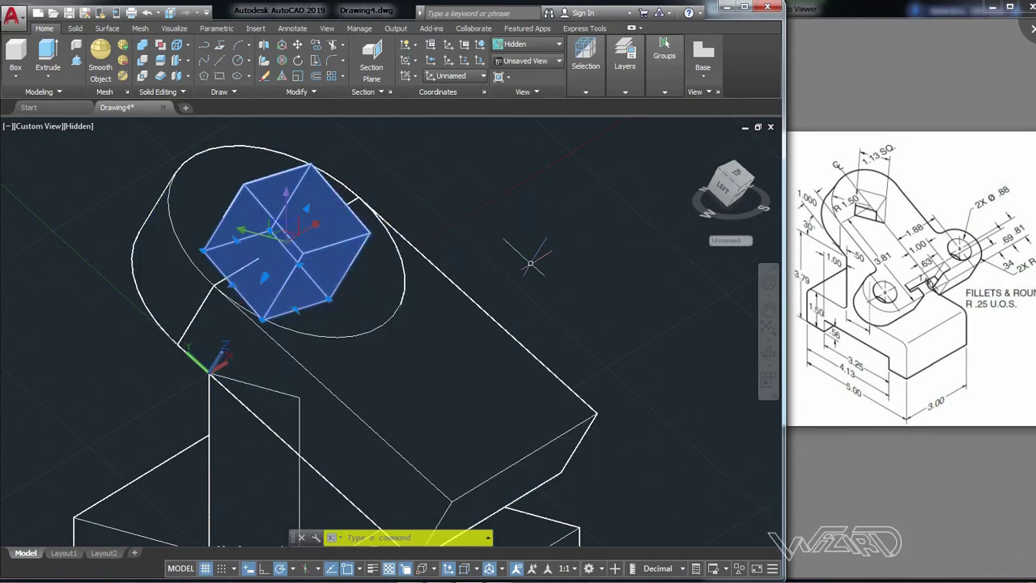
middle_click_drag(532, 254, 500, 228, "shift")
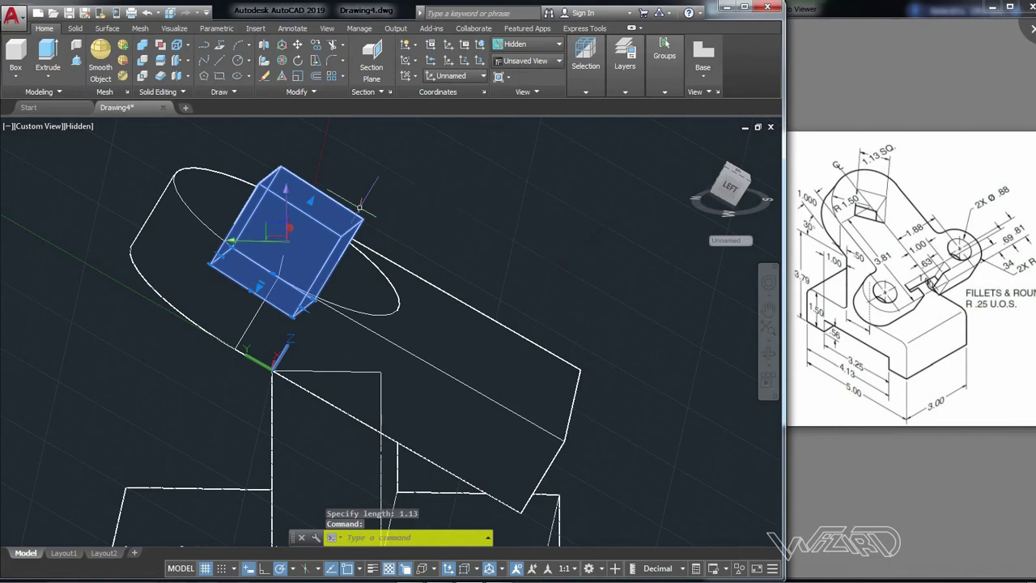
Align the gizmo with the cube and stretch one face to lengthen it into a square bar
middle_click_drag(403, 213, 303, 254, "shift")
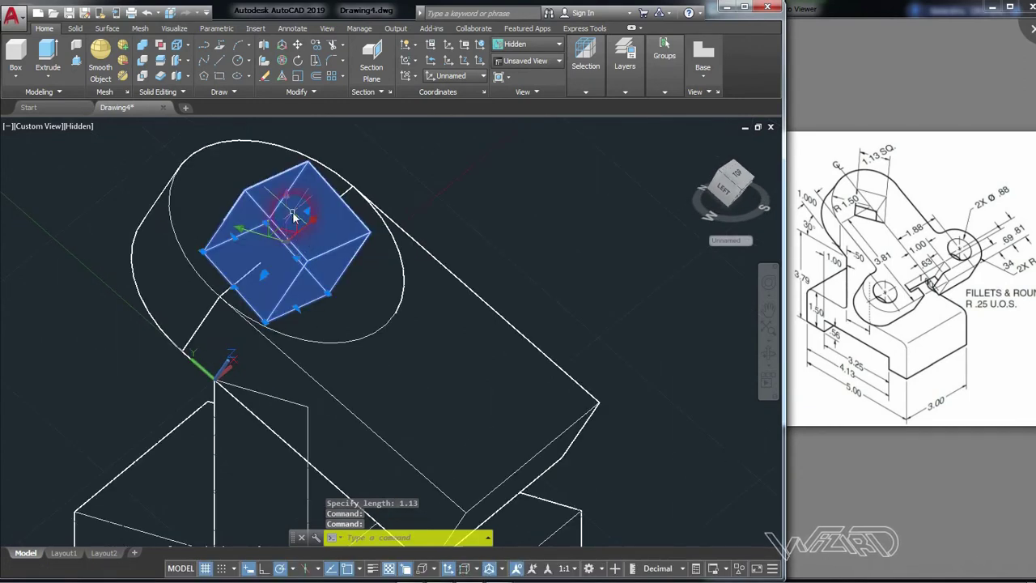
right_click(289, 203)
mouse_move(336, 290)
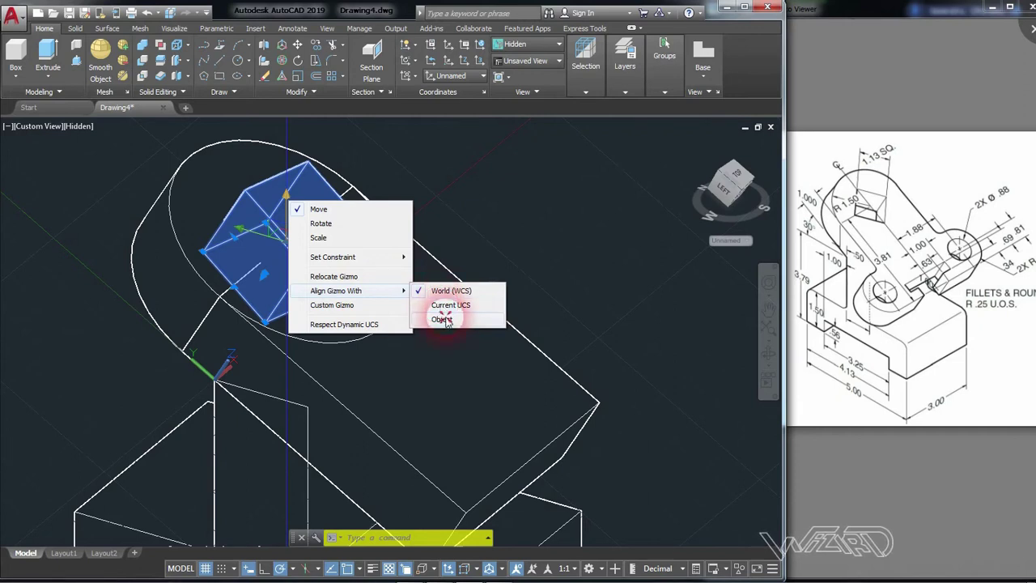
left_click(444, 320)
left_click(453, 314)
middle_click_drag(659, 234, 669, 208, "shift")
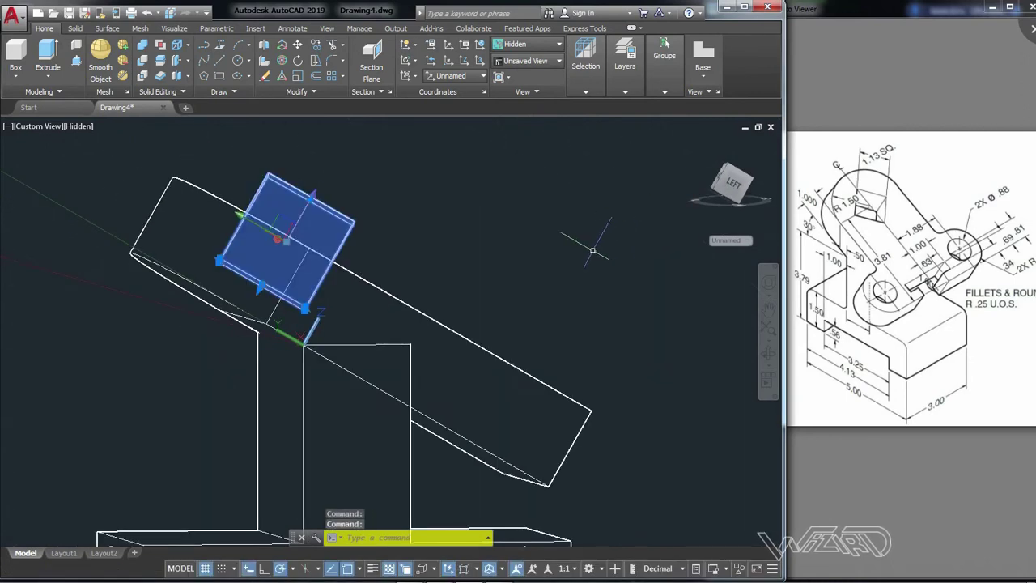
middle_click_drag(571, 245, 493, 308, "shift")
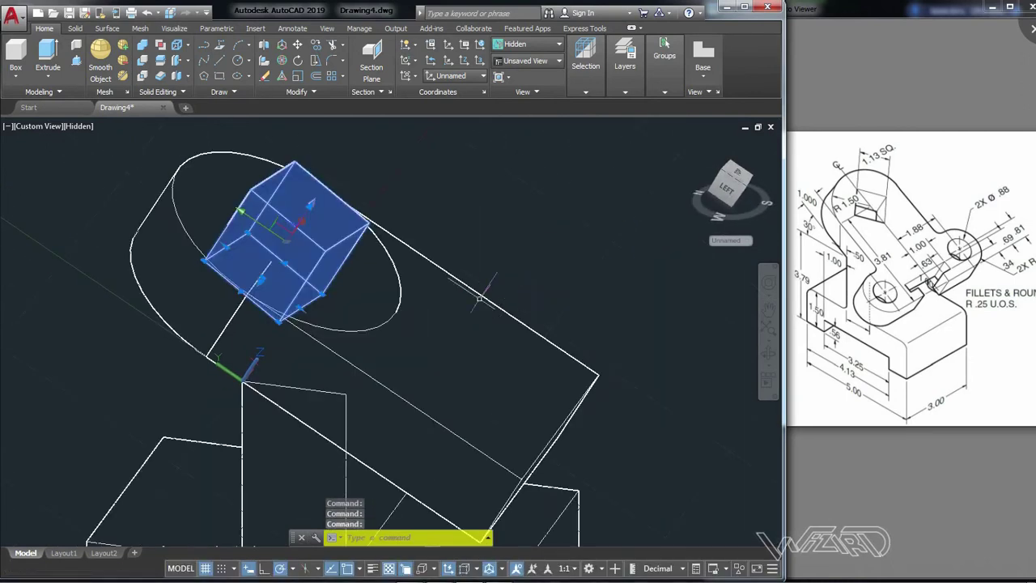
left_click(263, 278)
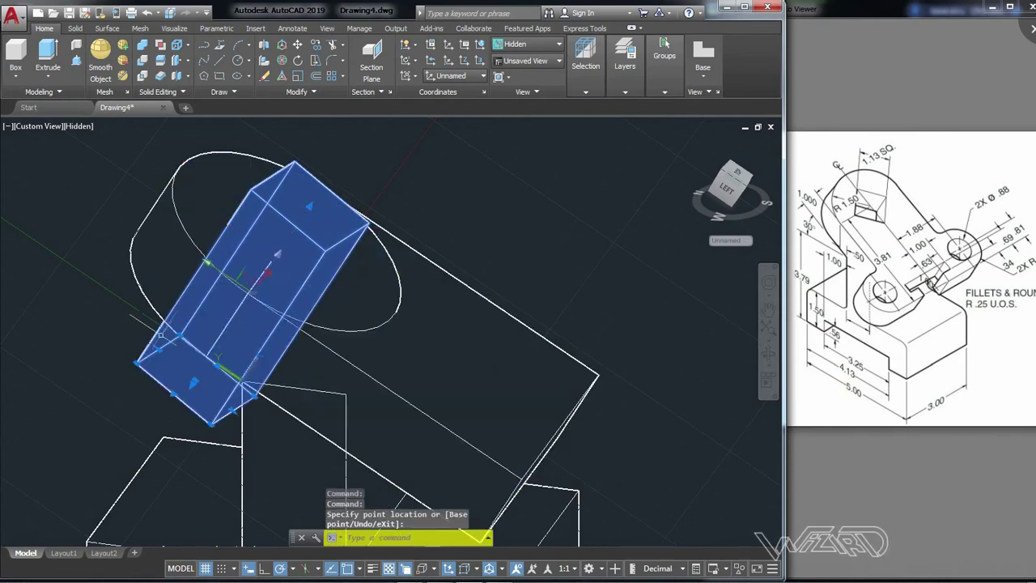
Rotate the square bar 45° about its own axis with the rotate gizmo
left_click(585, 89)
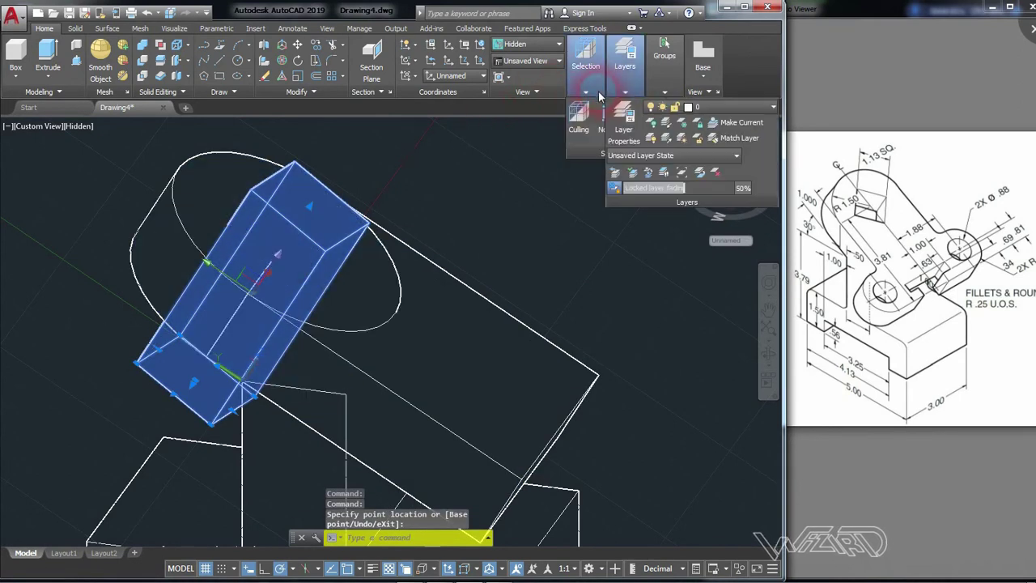
left_click(660, 133)
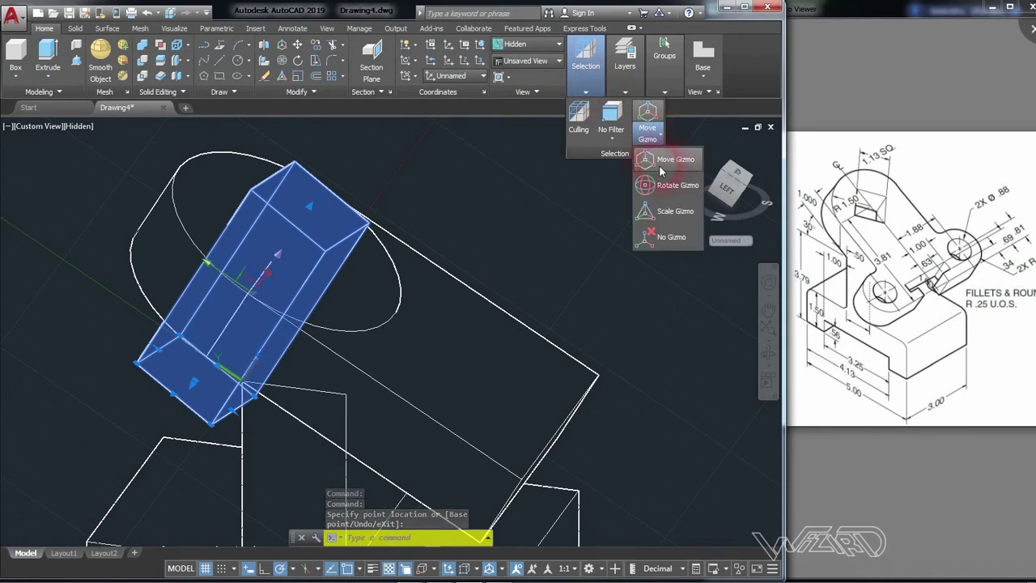
left_click(655, 181)
middle_click_drag(553, 210, 373, 318, "shift")
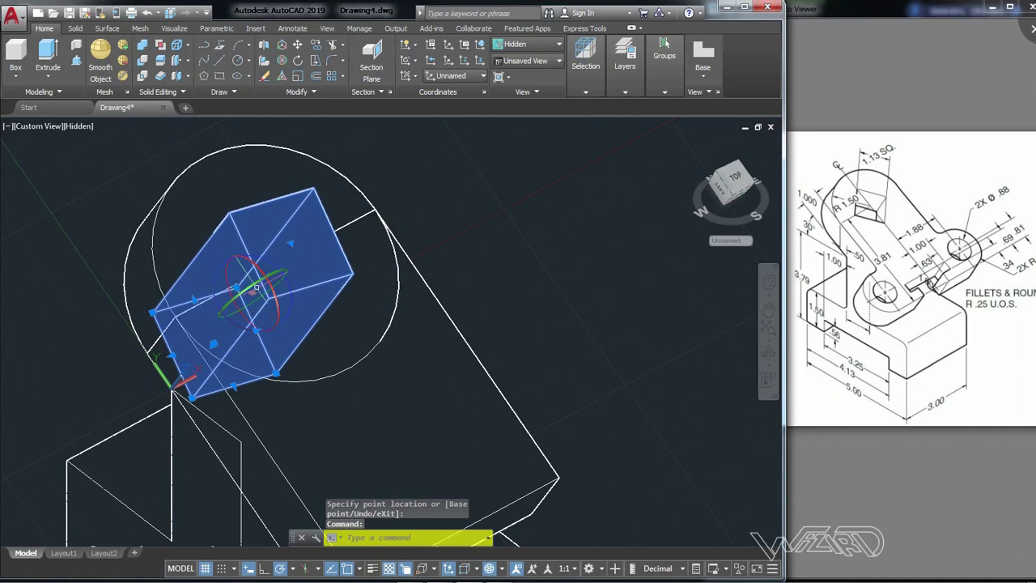
left_click(251, 293)
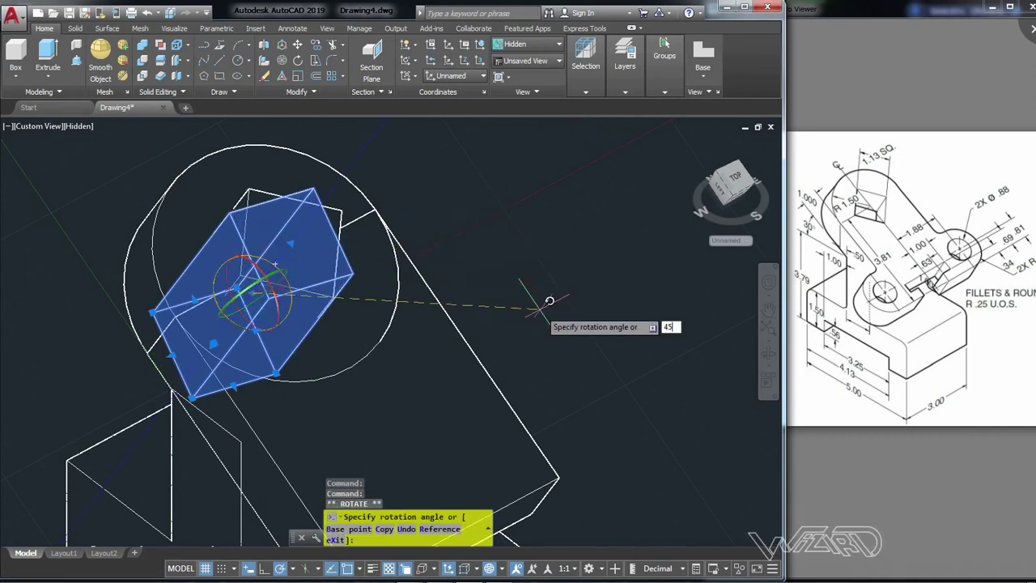
key("Return")
key("Escape")
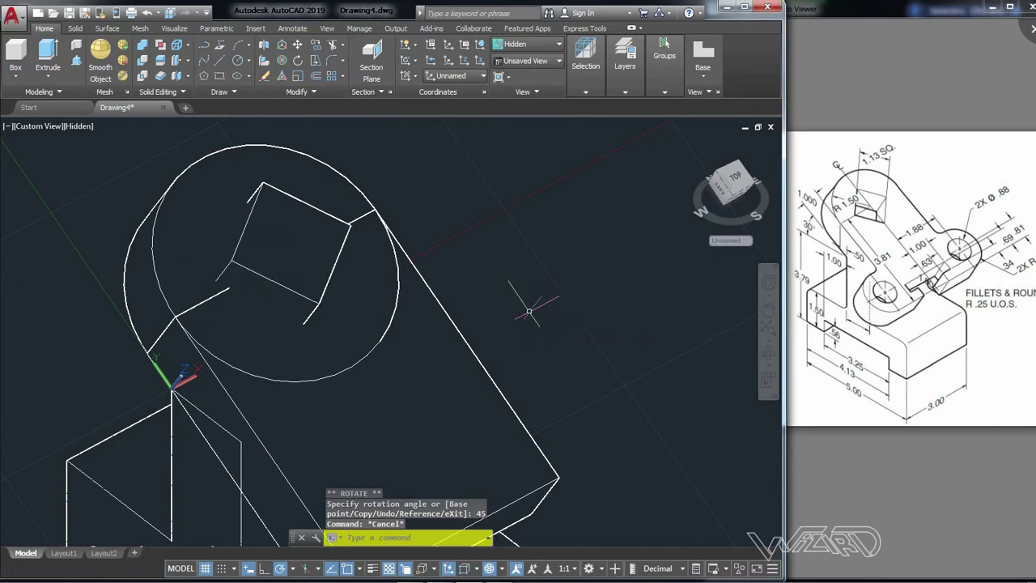
Subtract the square bar from the slanted arm and its round end, leaving a square hole
left_click(144, 50)
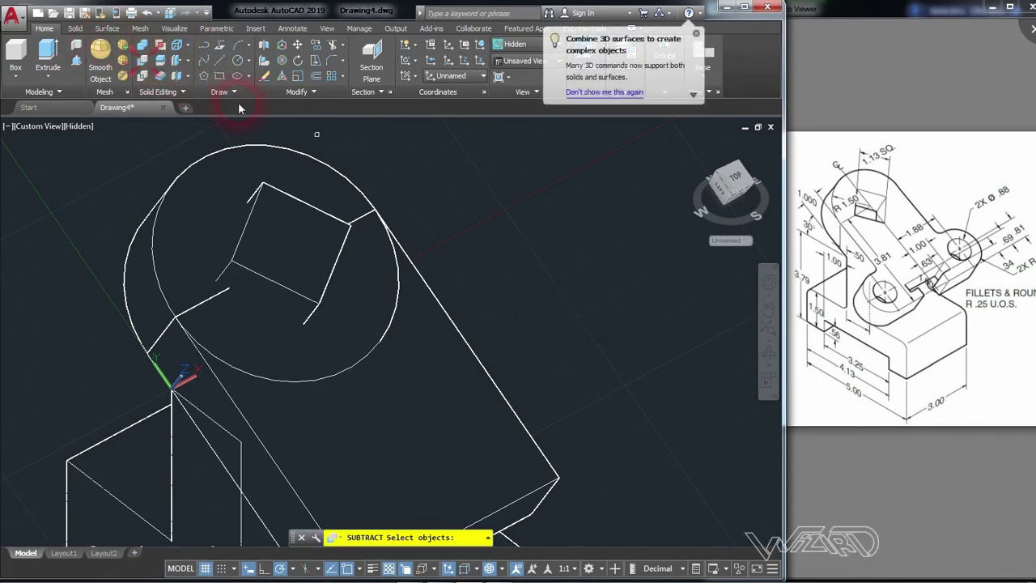
left_click(416, 270)
left_click(351, 182)
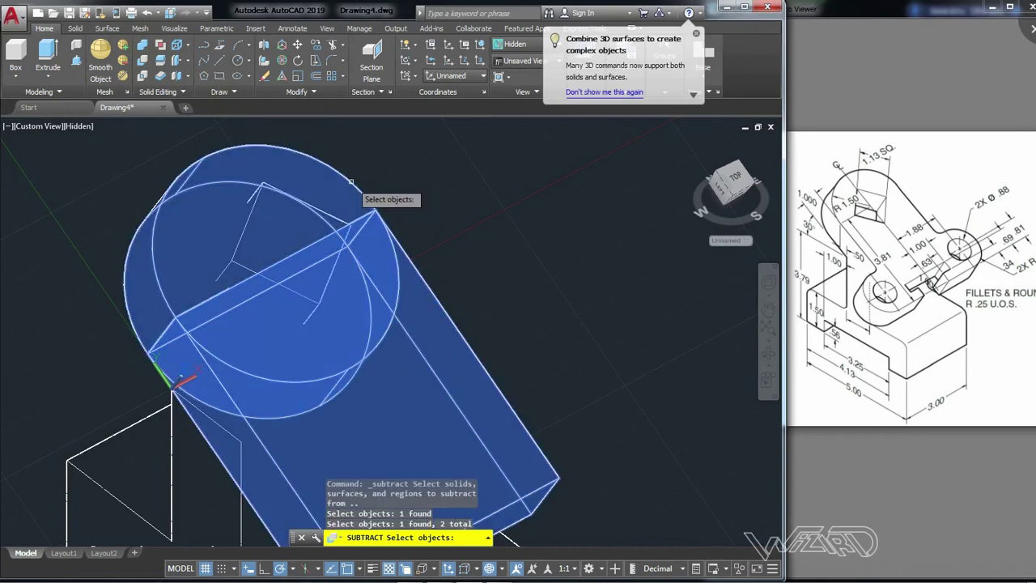
key("Return")
left_click(326, 211)
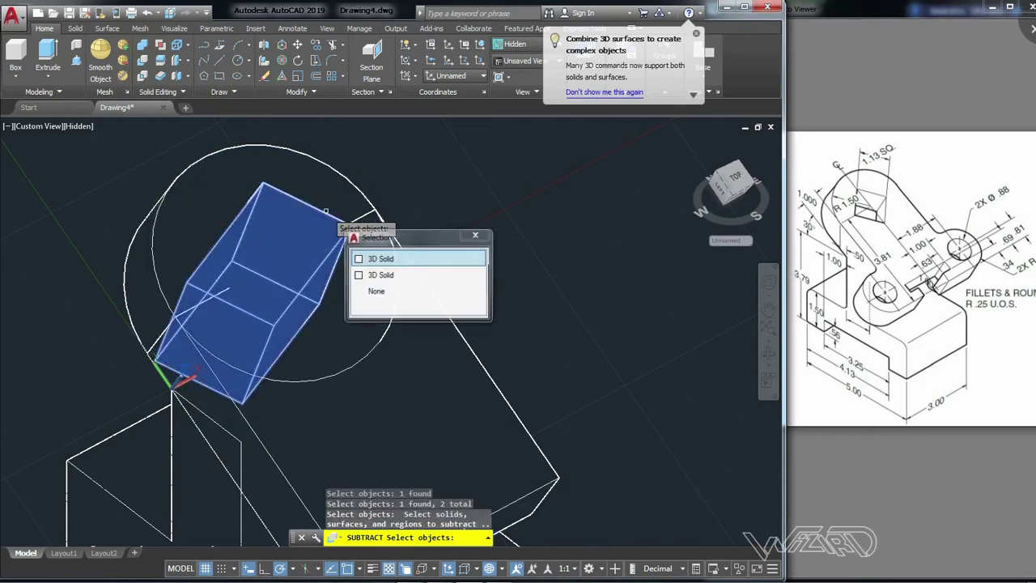
left_click(392, 259)
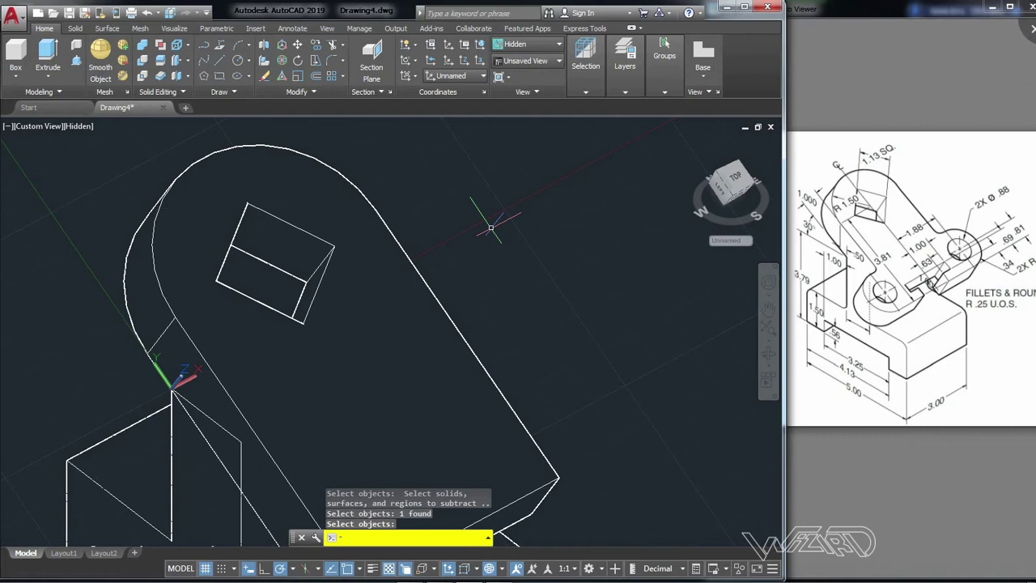
scroll(411, 235, "down", 4)
mouse_move(411, 287)
middle_mouse_down("shift")
mouse_move(617, 203)
mouse_move(571, 259)
mouse_move(629, 231)
mouse_move(529, 251)
mouse_move(479, 238)
middle_mouse_up("shift")
key("Return")
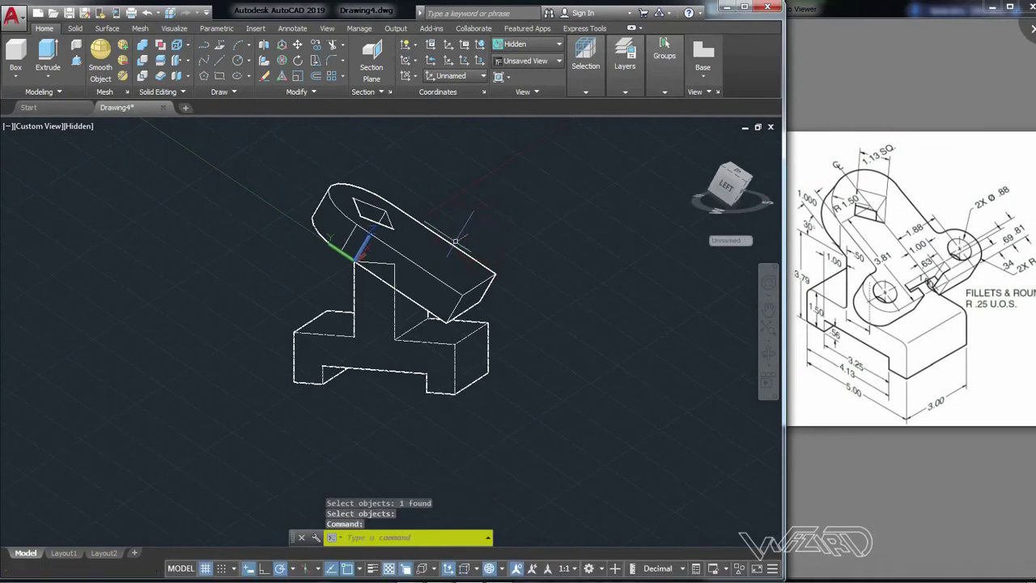
Union the slanted arm with the upright and base into one solid
left_click(141, 53)
left_click(523, 428)
left_click(441, 308)
mouse_move(513, 279)
middle_mouse_down("shift")
mouse_move(481, 301)
mouse_move(489, 280)
middle_mouse_up("shift")
key("Return")
scroll(497, 266, "up", 2)
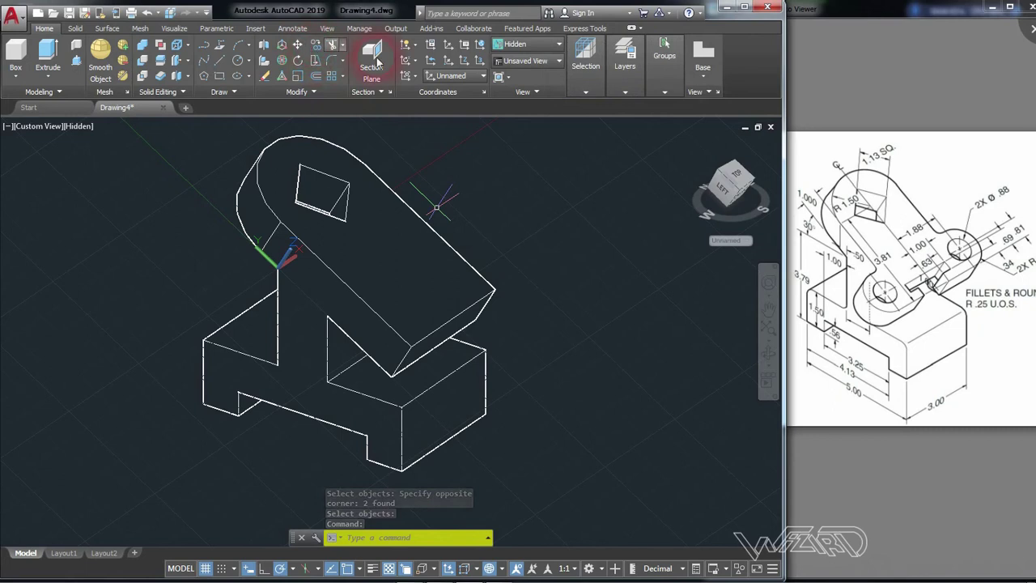
left_click(450, 47)
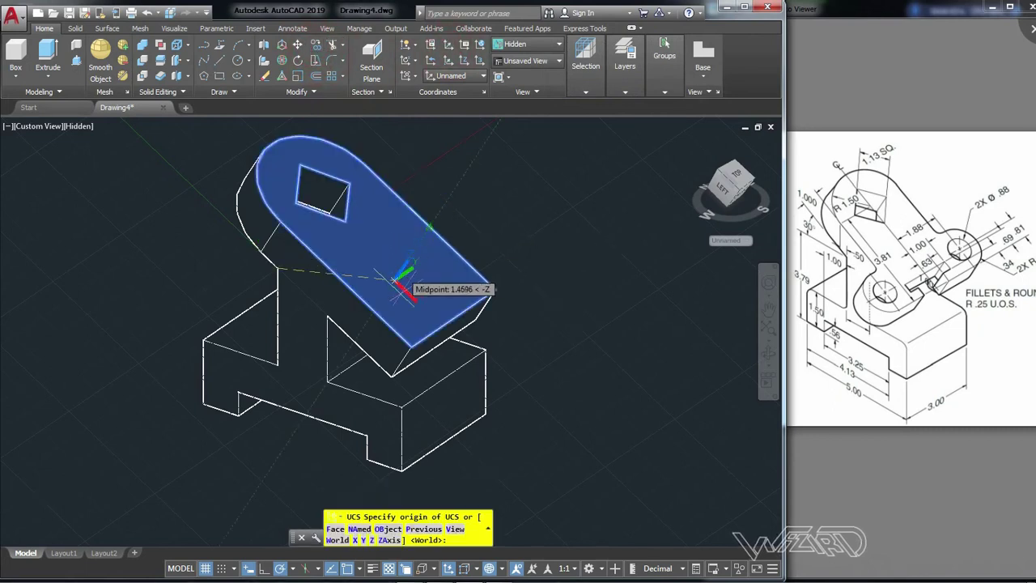
Place the UCS origin at the arm's lower front edge midpoint, with X running along the arm
left_click(418, 346)
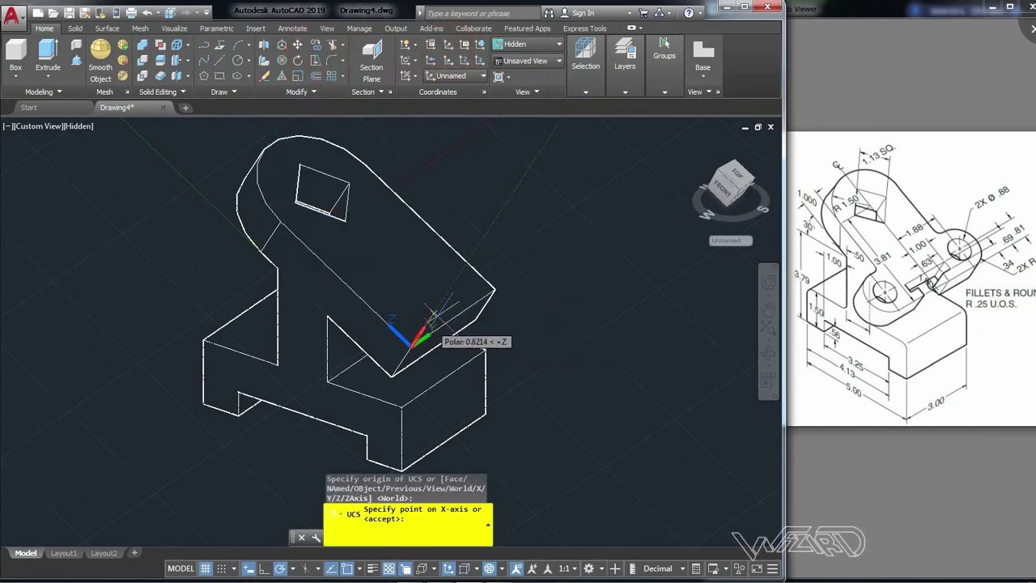
left_click(494, 289)
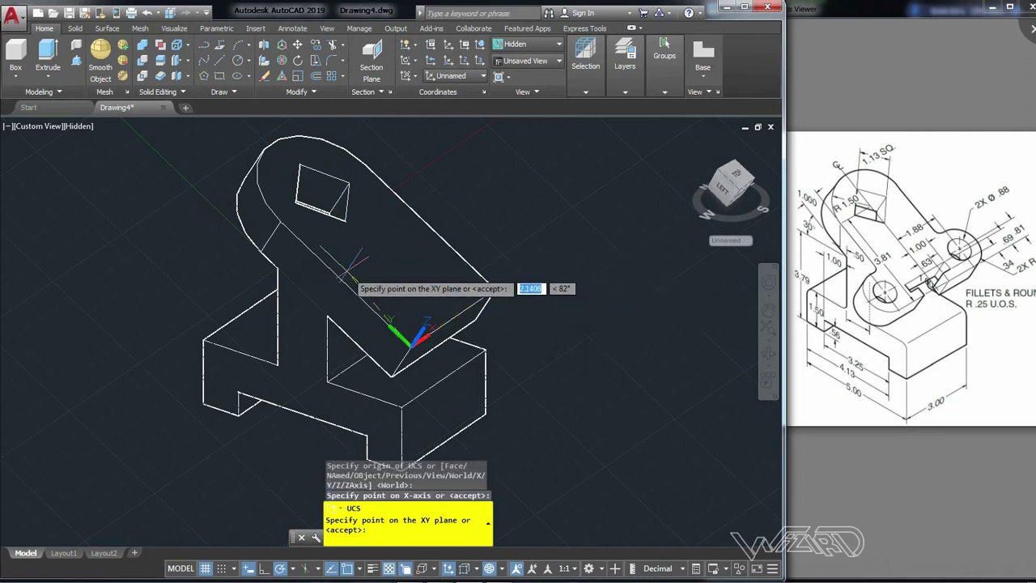
key("Return")
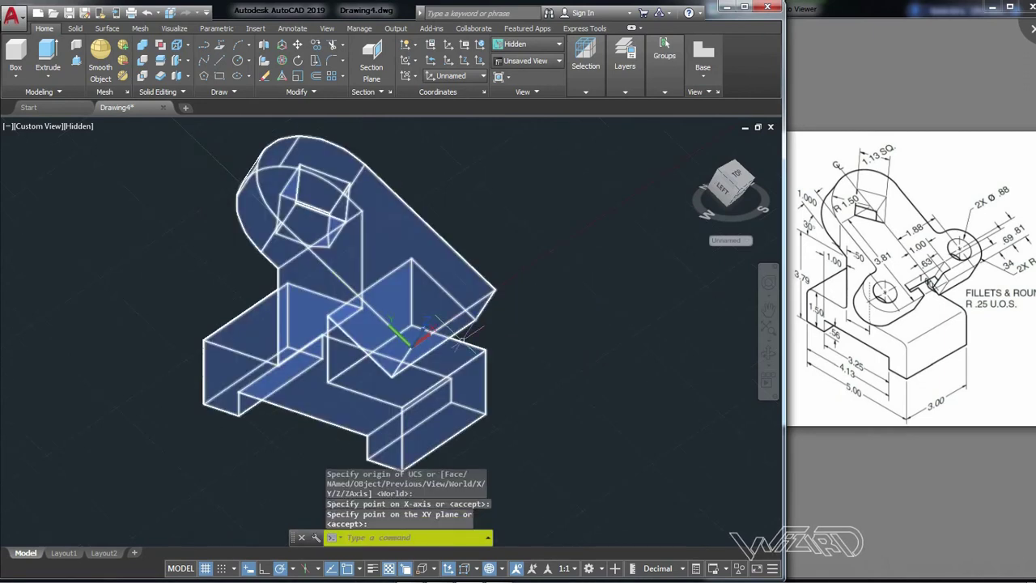
scroll(522, 301, "up", 2)
scroll(555, 307, "down", 1)
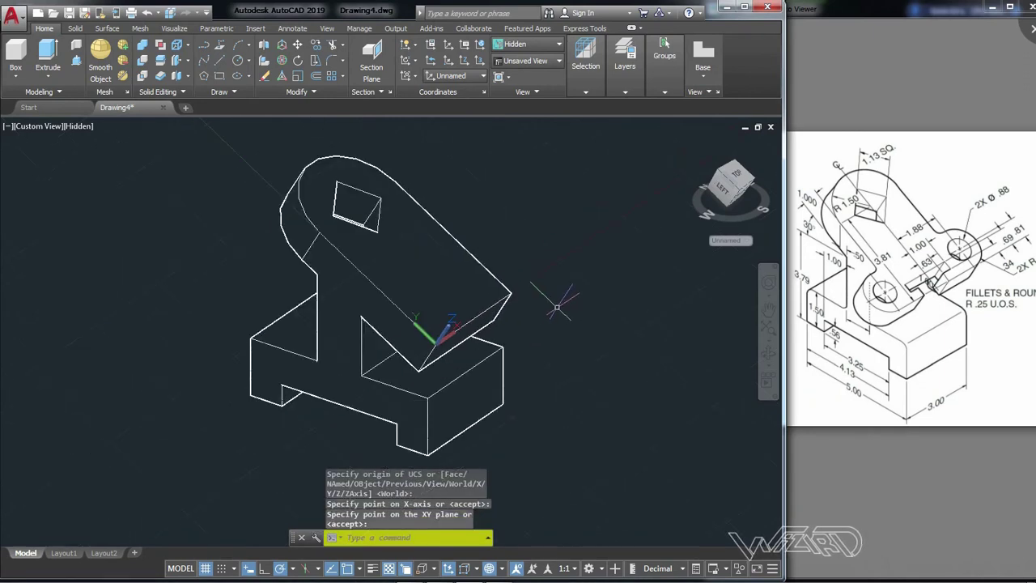
scroll(550, 313, "down", 1)
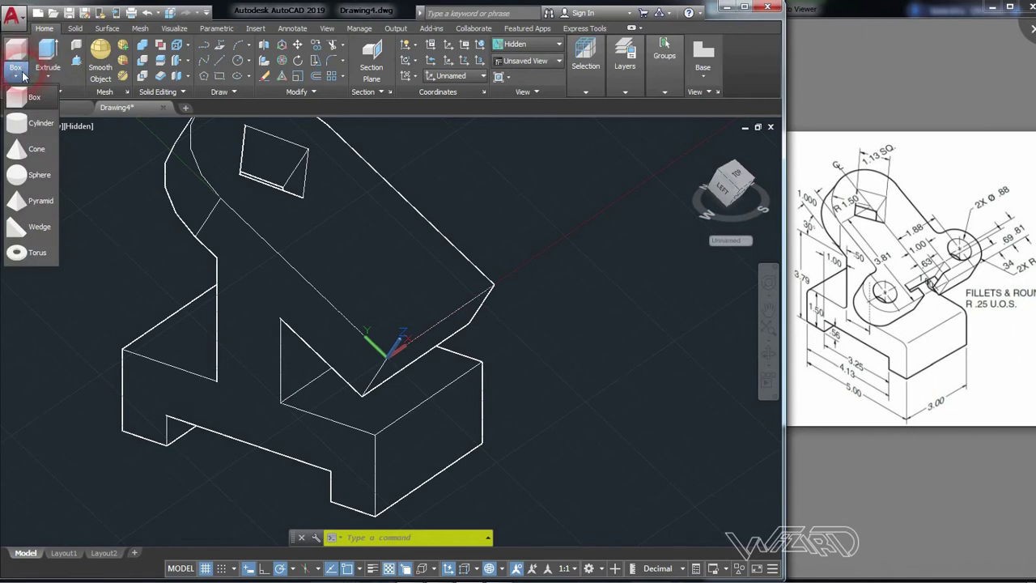
Draw a 0.81-radius, 1-unit-high cylinder boss, tracked 0.81 from the arm edge midpoint
left_click(38, 101)
left_click(37, 124)
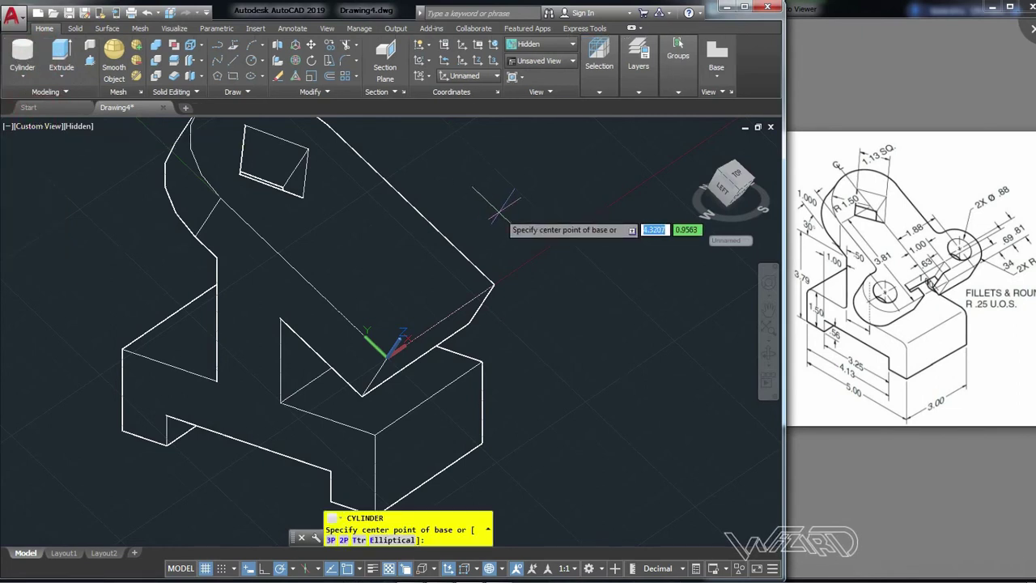
left_click(932, 288)
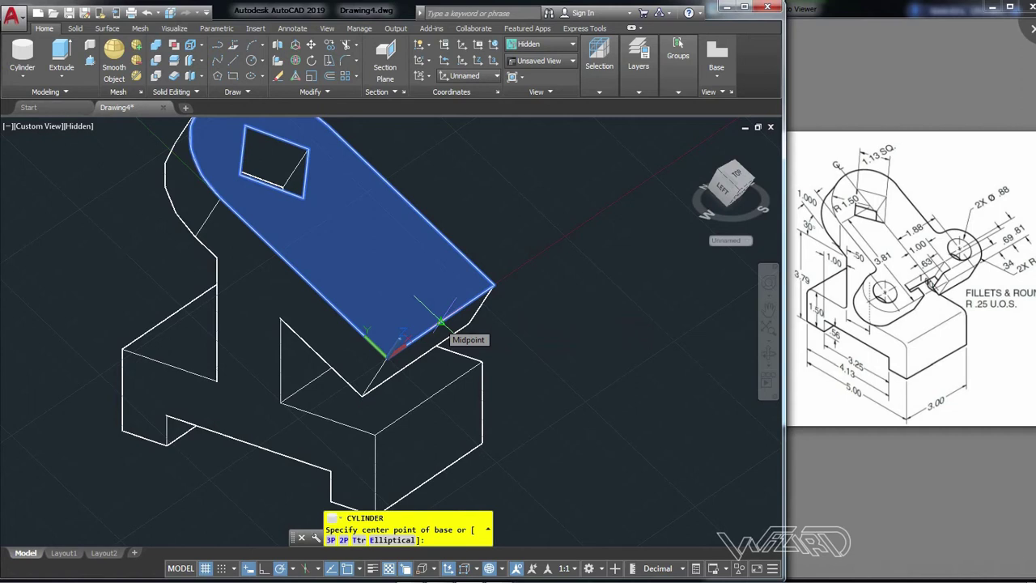
type("TK")
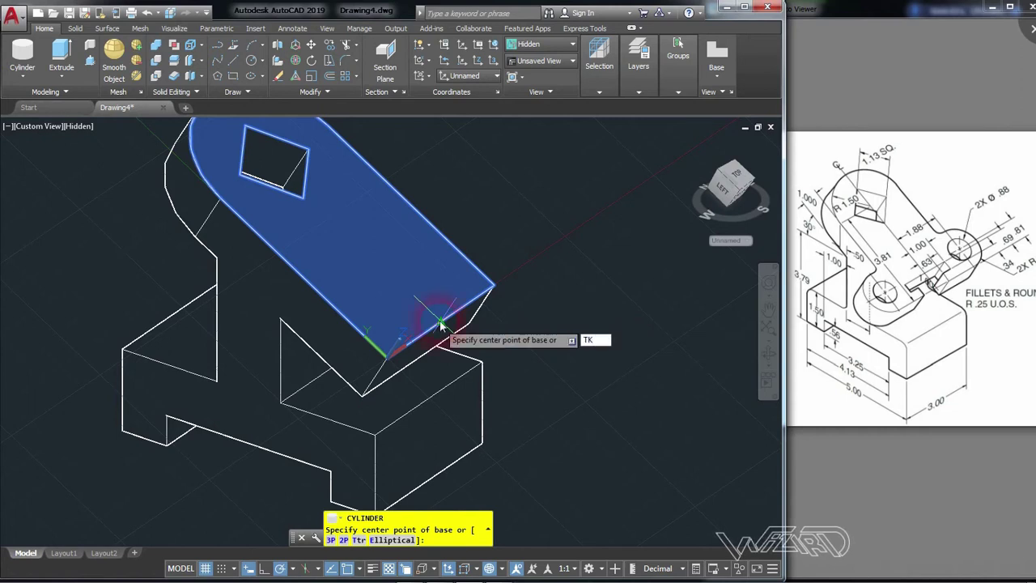
key("Return")
left_click(438, 324)
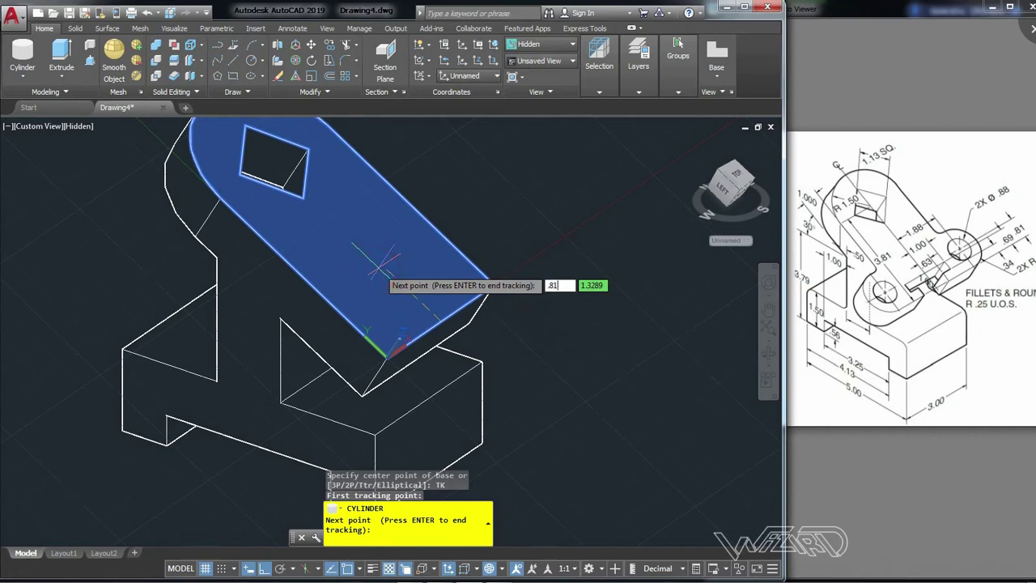
key("Return")
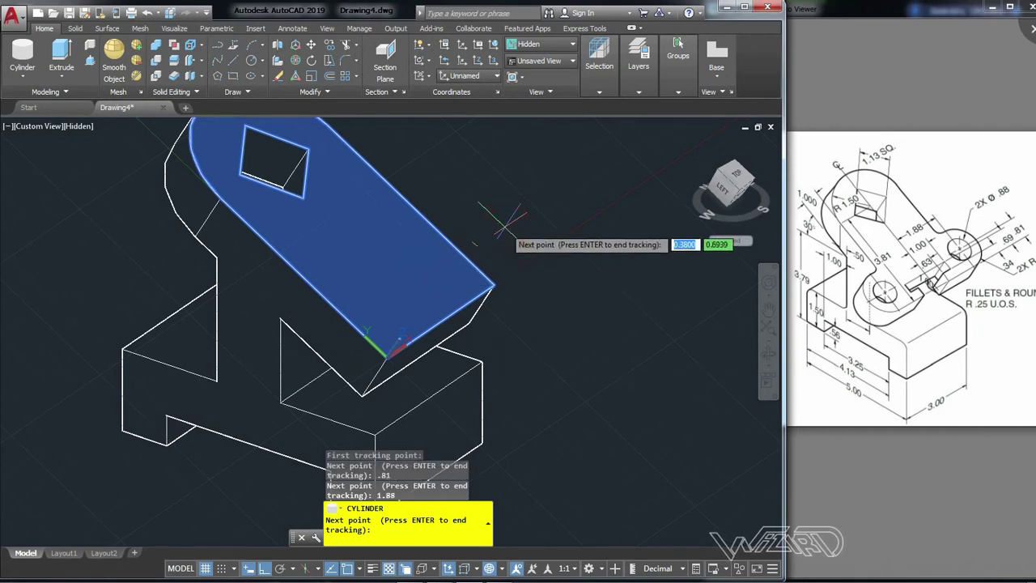
key("Return")
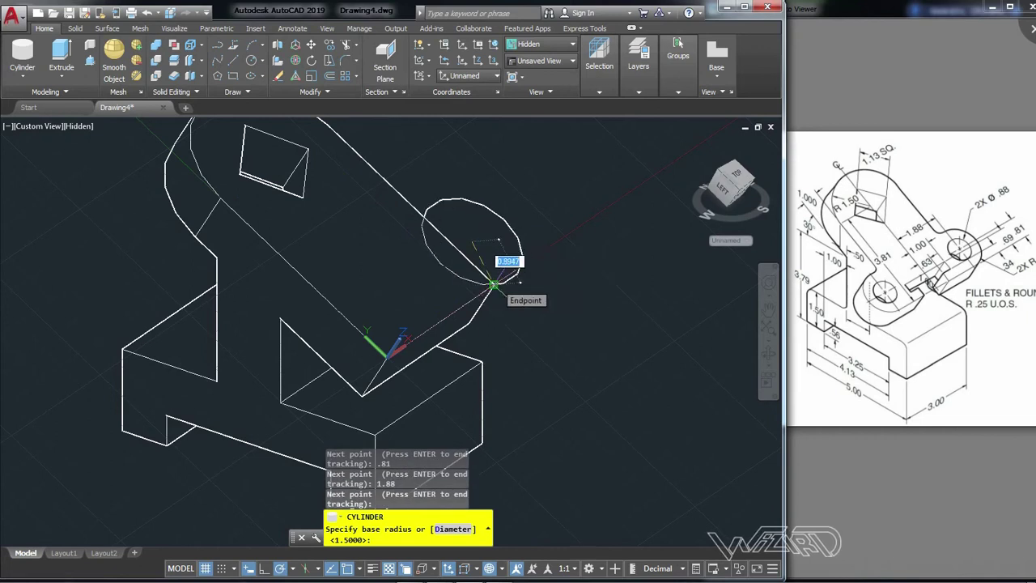
left_click(894, 249)
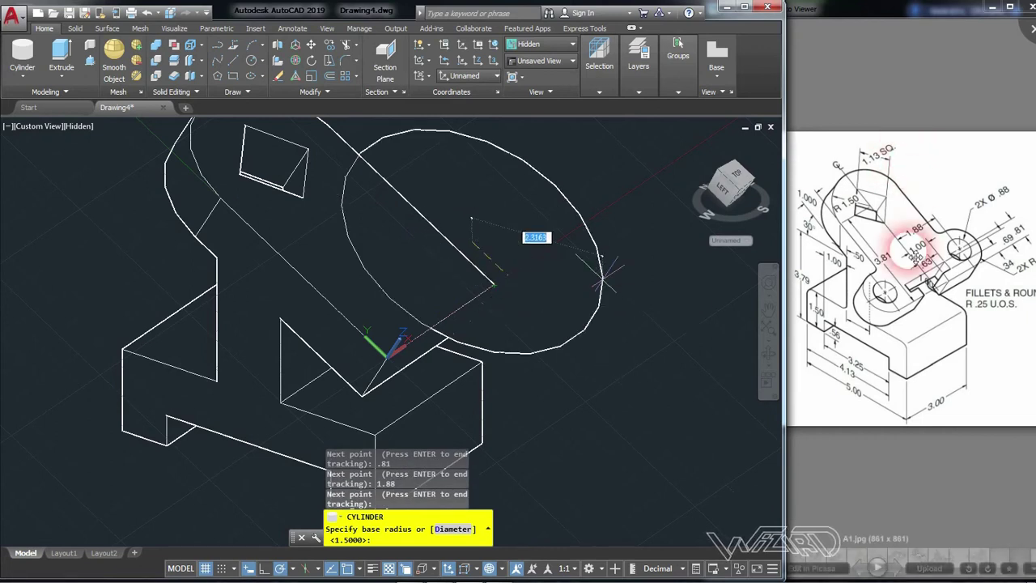
left_click(470, 78)
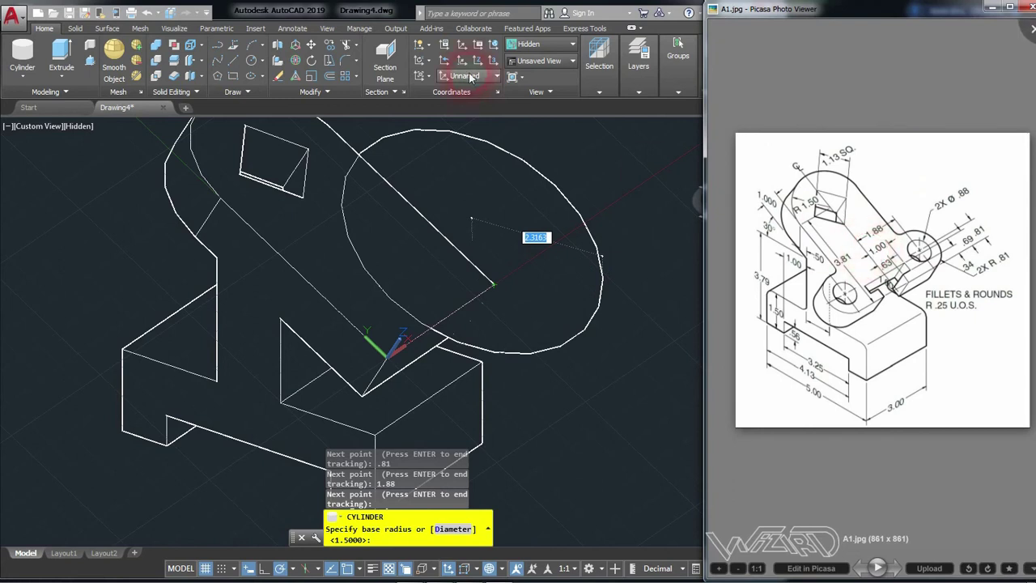
left_click(379, 18)
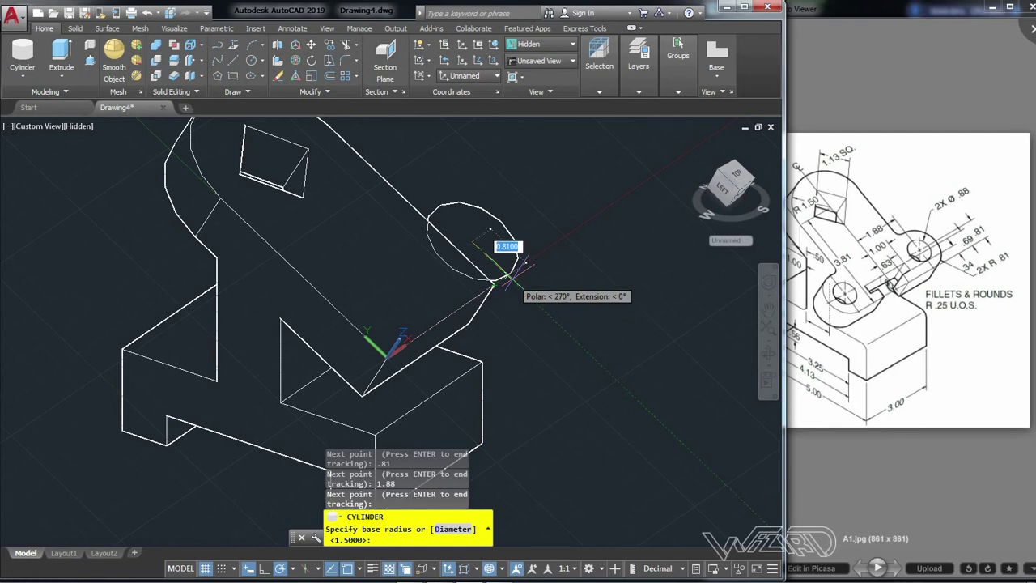
left_click(506, 276)
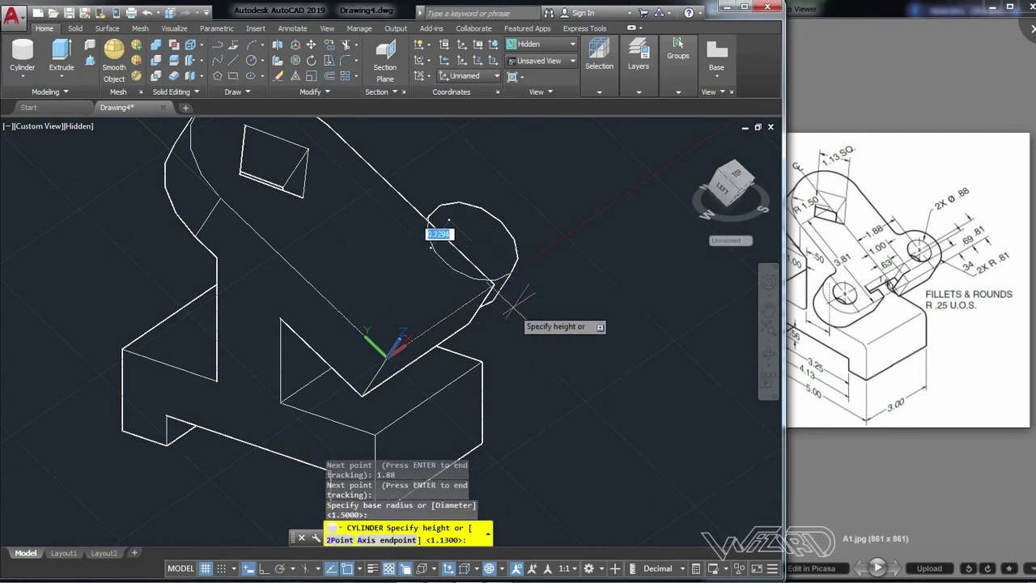
type("1")
key("Return")
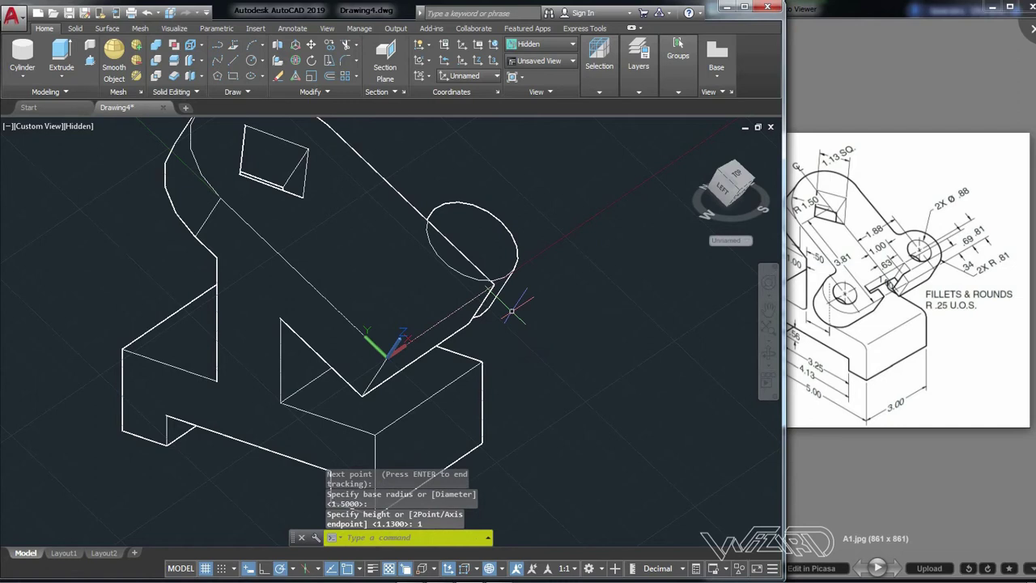
Add a 0.88-diameter hole cylinder centred on the boss's circular face
key("Return")
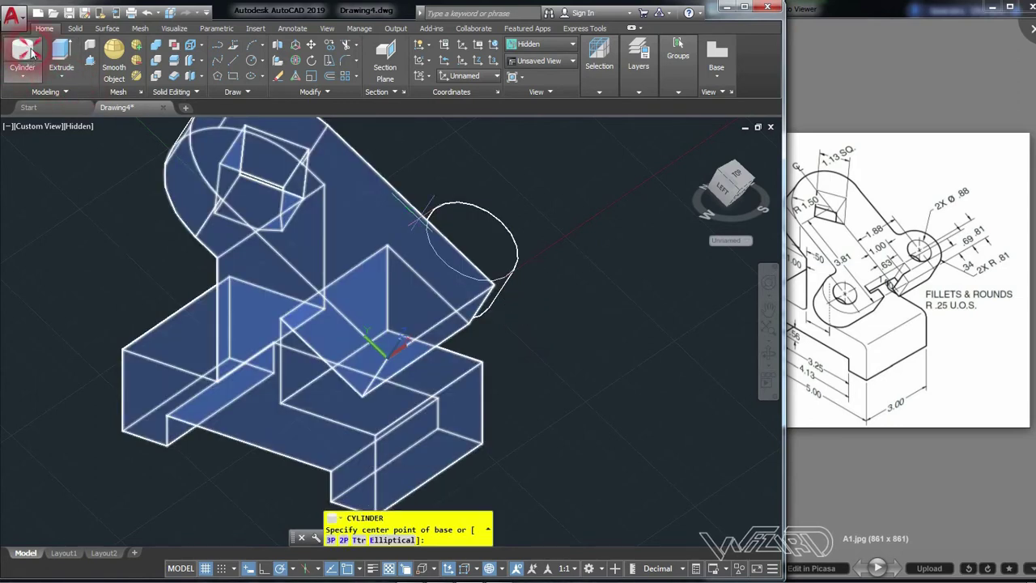
left_click(472, 241)
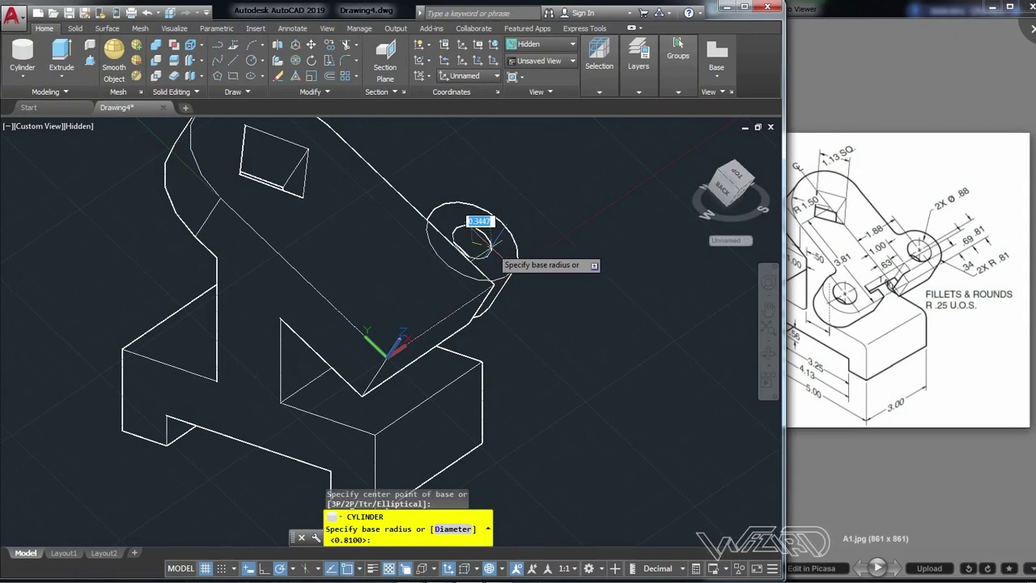
type("d")
key("Return")
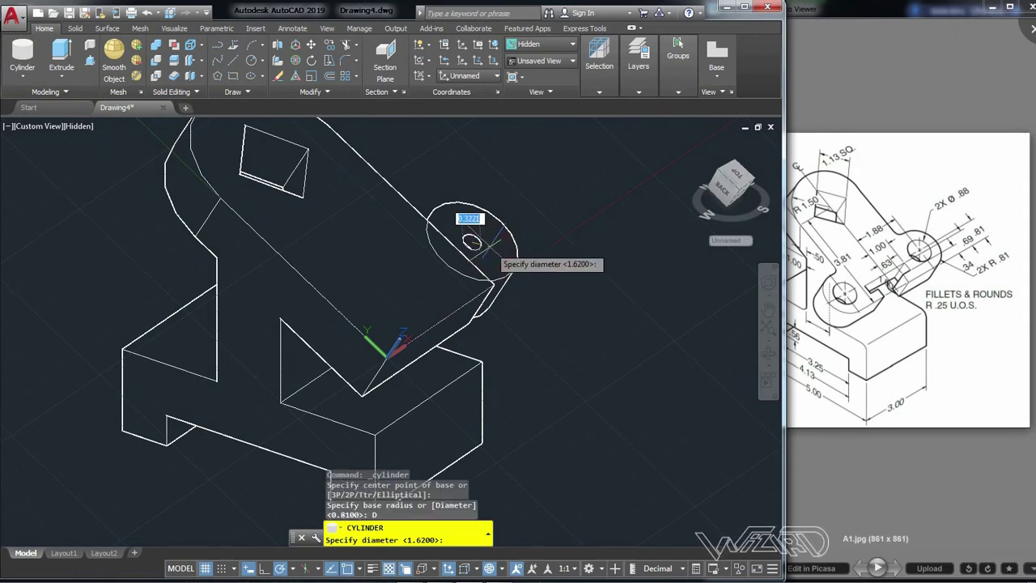
key("Return")
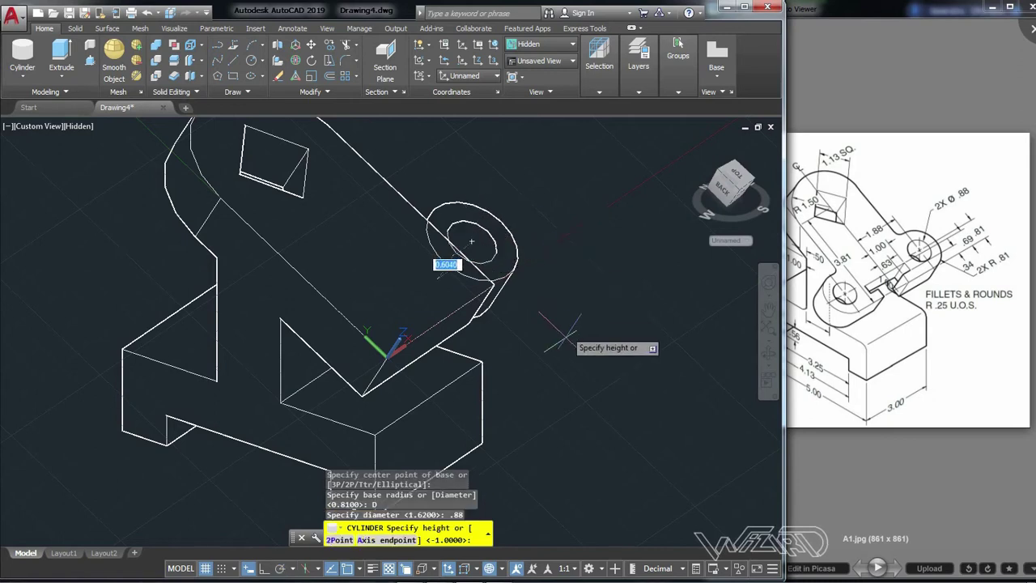
key("Return")
mouse_move(564, 327)
middle_mouse_down("shift")
mouse_move(575, 320)
mouse_move(563, 312)
mouse_move(536, 335)
middle_mouse_up("shift")
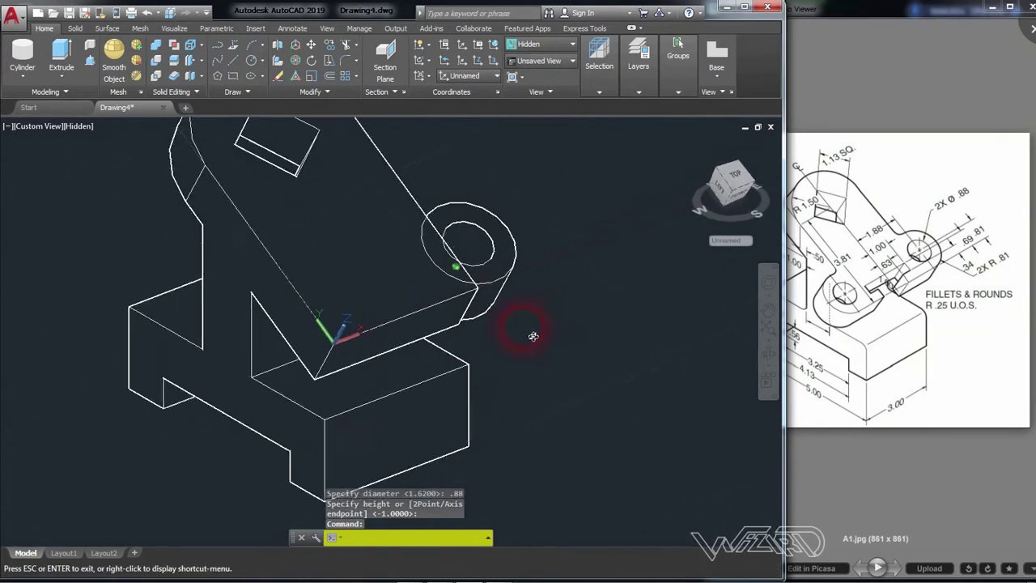
left_click(33, 80)
left_click(31, 97)
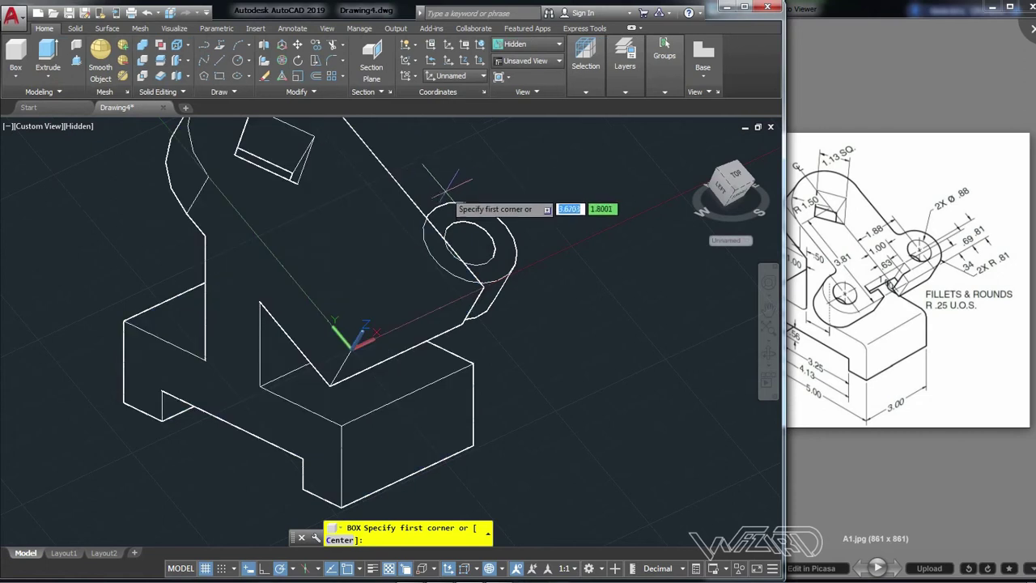
left_click(439, 206)
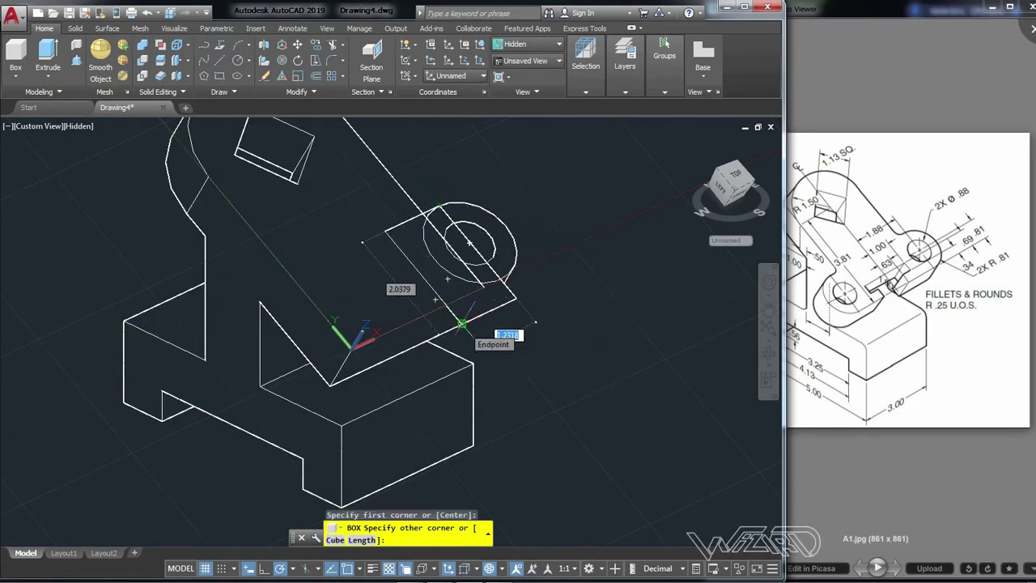
key("Escape")
middle_click_drag(532, 323, 562, 315, "shift")
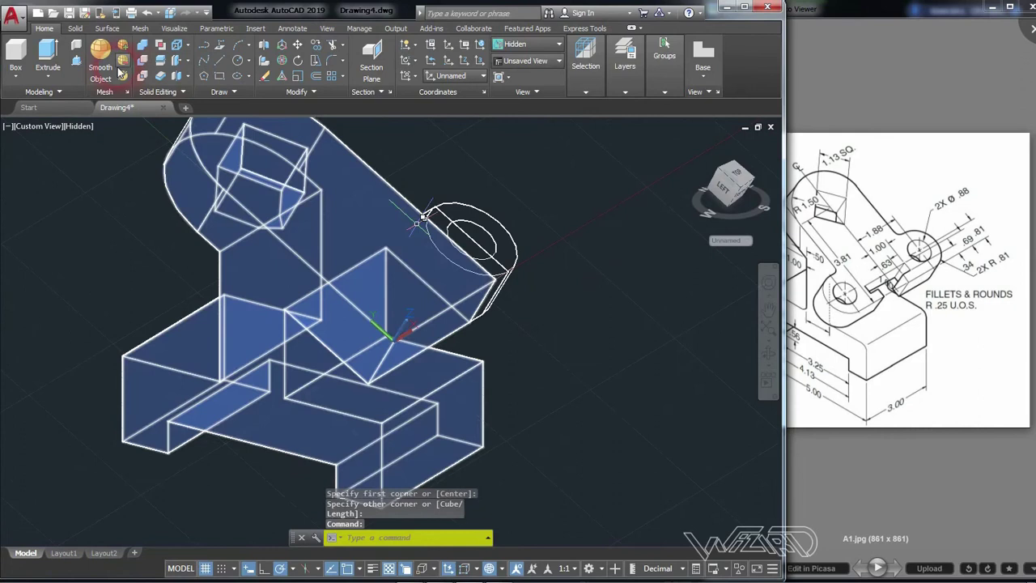
left_click(265, 45)
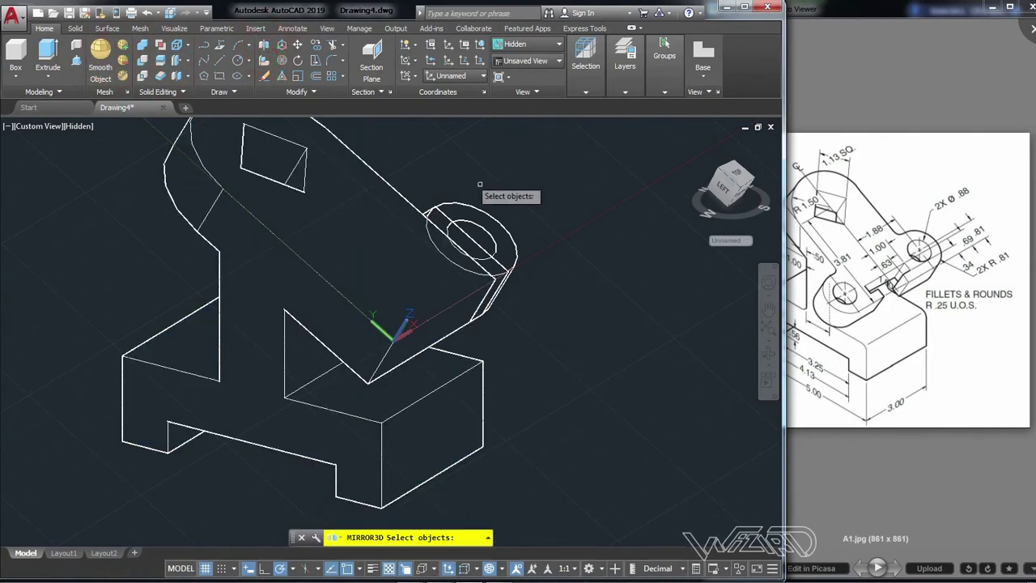
Mirror the boss and hole cylinders about the YZ plane through the snapped endpoint, keeping the originals
left_click(530, 279)
left_click(520, 259)
left_click(539, 240)
left_click(495, 221)
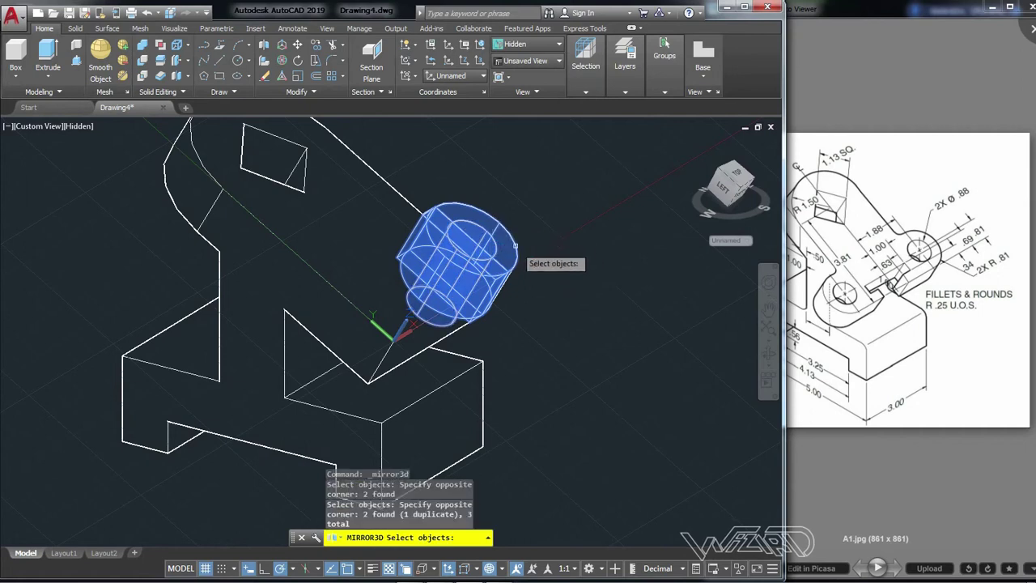
key("Return")
scroll(550, 217, "down", 2)
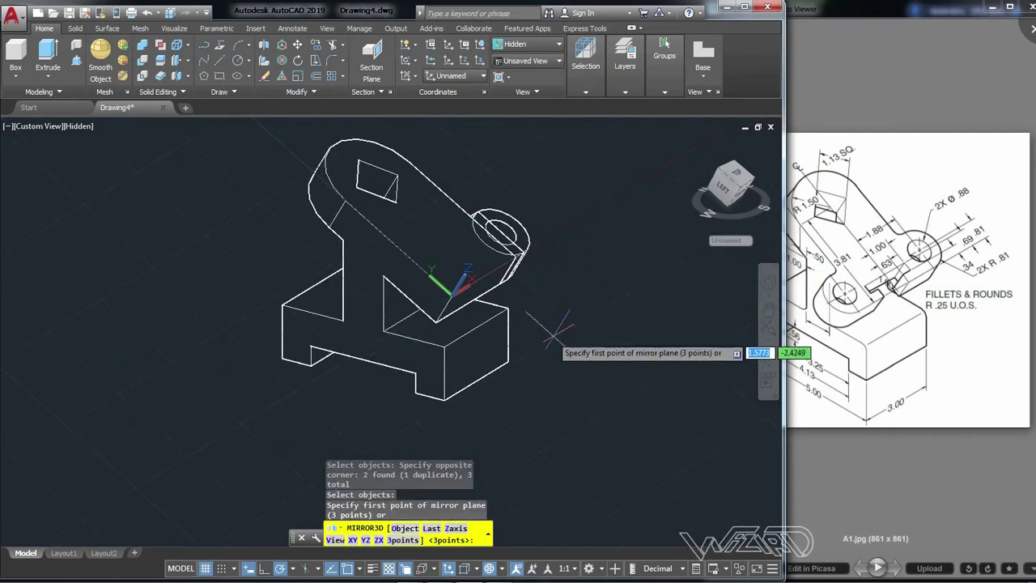
type("YZ")
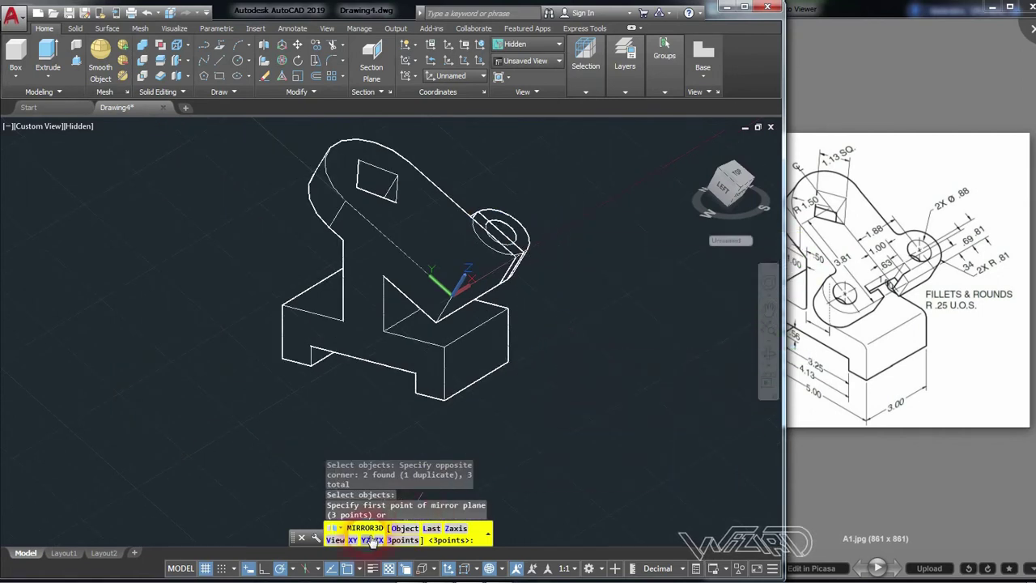
key("Return")
left_click(476, 380)
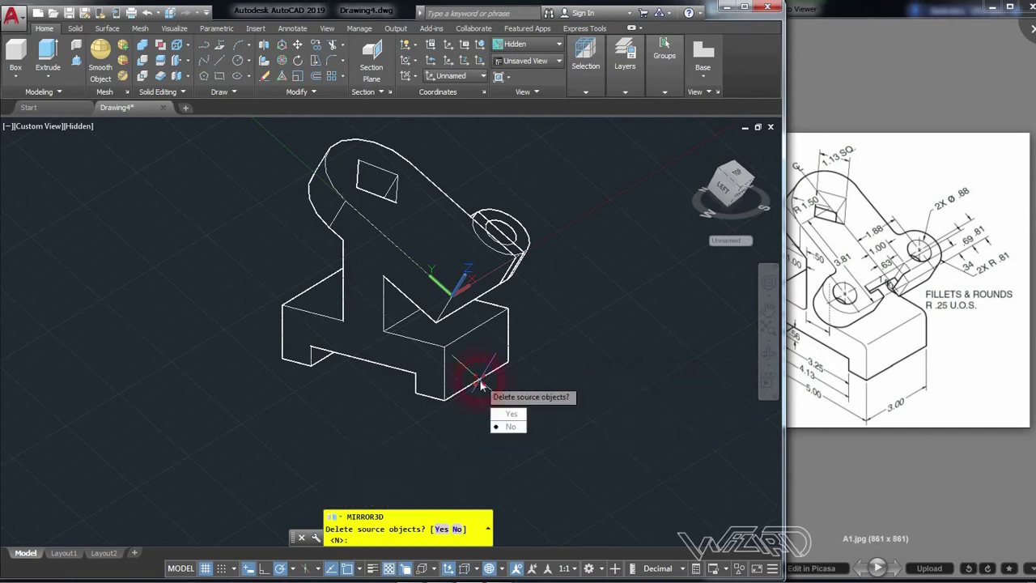
key("Return")
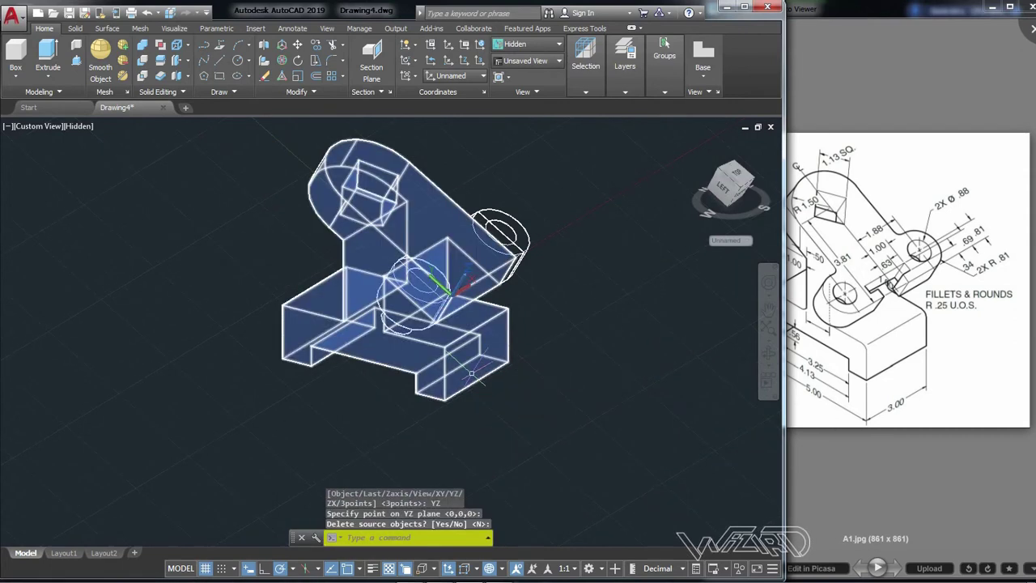
Union the main body and both lug cylinders into a single solid
left_click(143, 44)
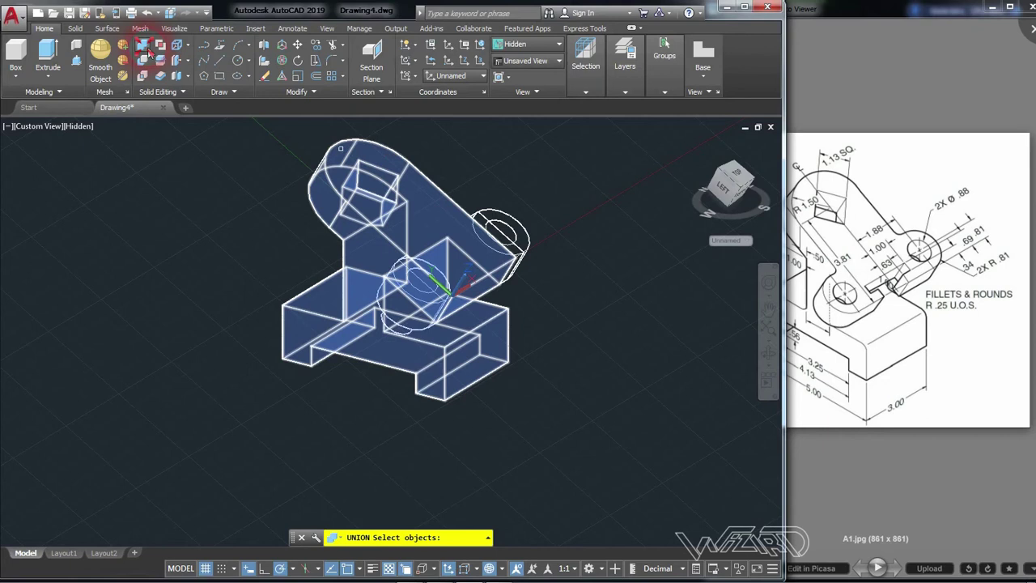
left_click(403, 179)
scroll(500, 228, "up", 2)
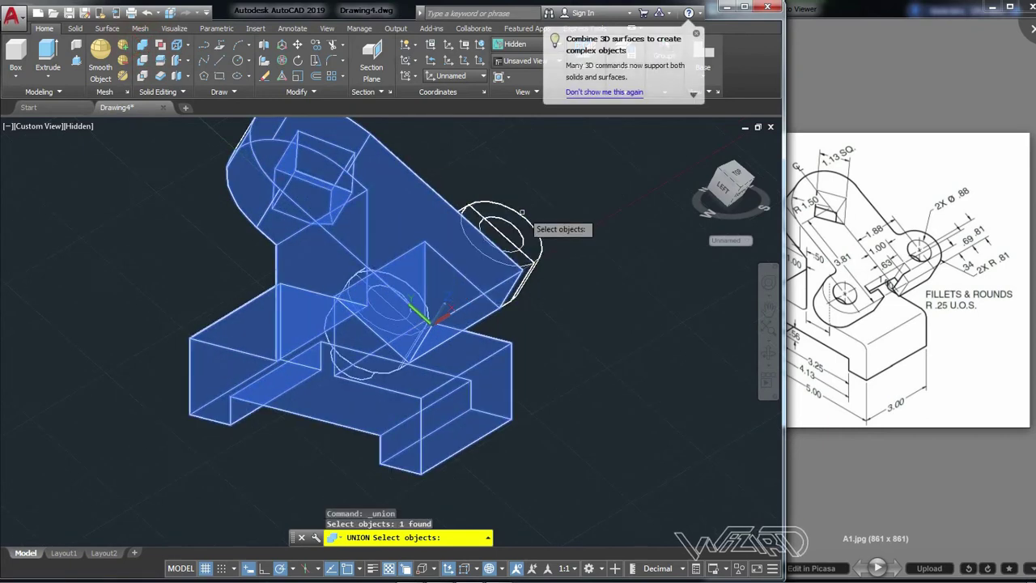
left_click(520, 216)
scroll(454, 195, "up", 1)
scroll(466, 209, "up", 2)
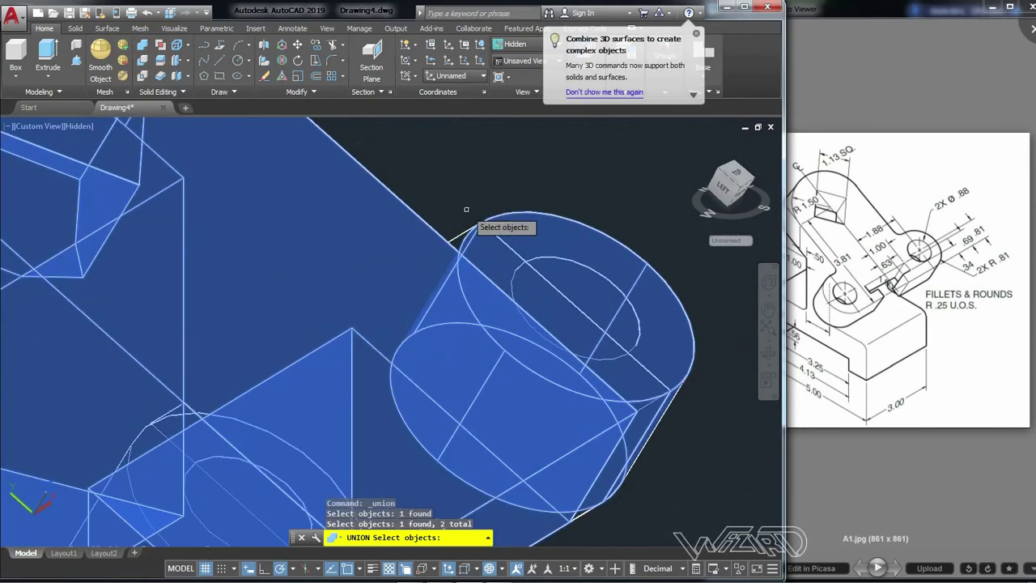
left_click(459, 236)
middle_click_drag(459, 237, 480, 154, "shift")
mouse_move(477, 203)
middle_mouse_down("shift")
mouse_move(368, 245)
mouse_move(340, 243)
middle_mouse_up("shift")
scroll(296, 232, "up", 3)
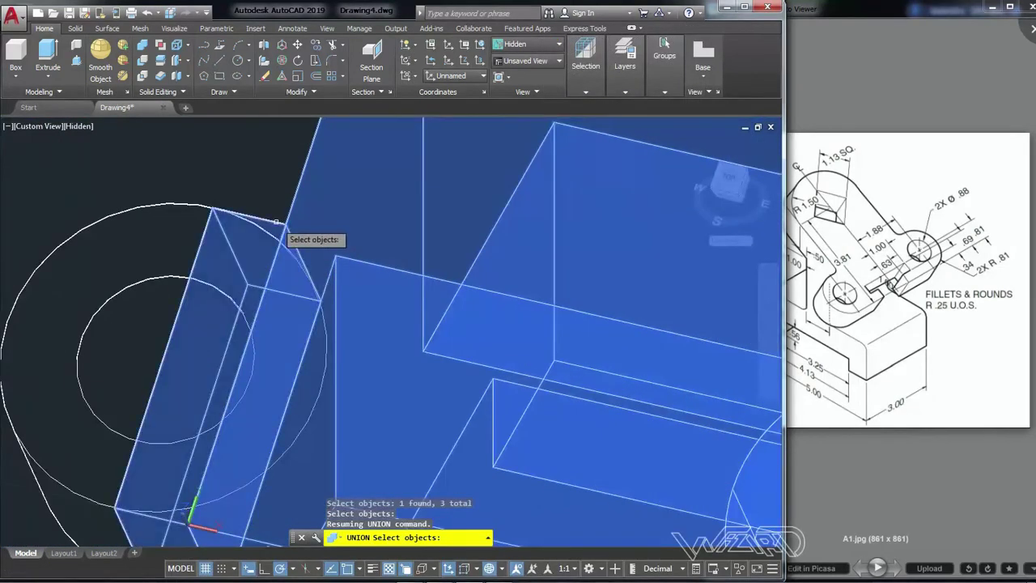
left_click(190, 204)
scroll(190, 204, "down", 4)
left_click(202, 195)
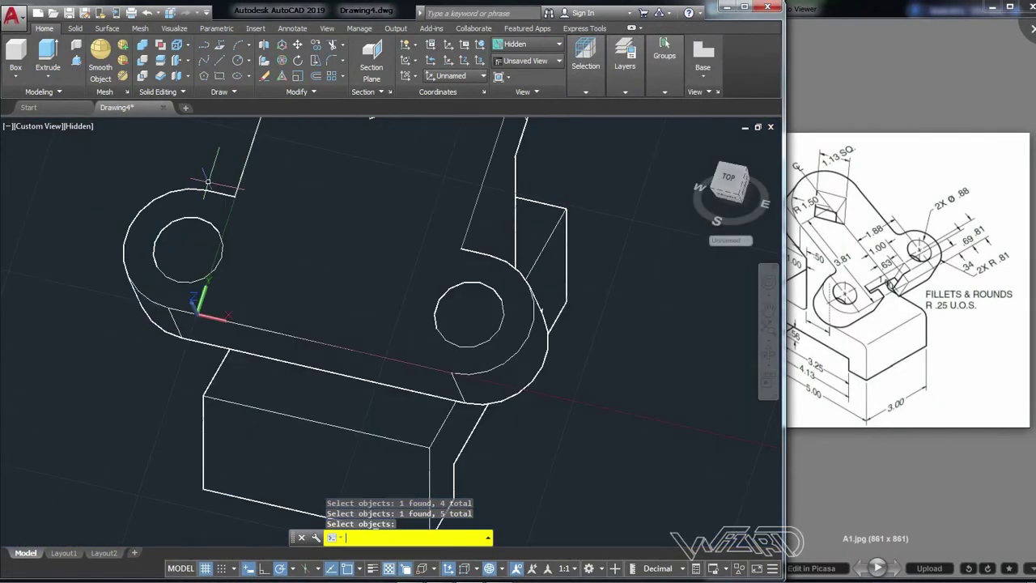
key("Return")
Subtract the left and right 0.88 hole cylinders from the merged solid
left_click(142, 60)
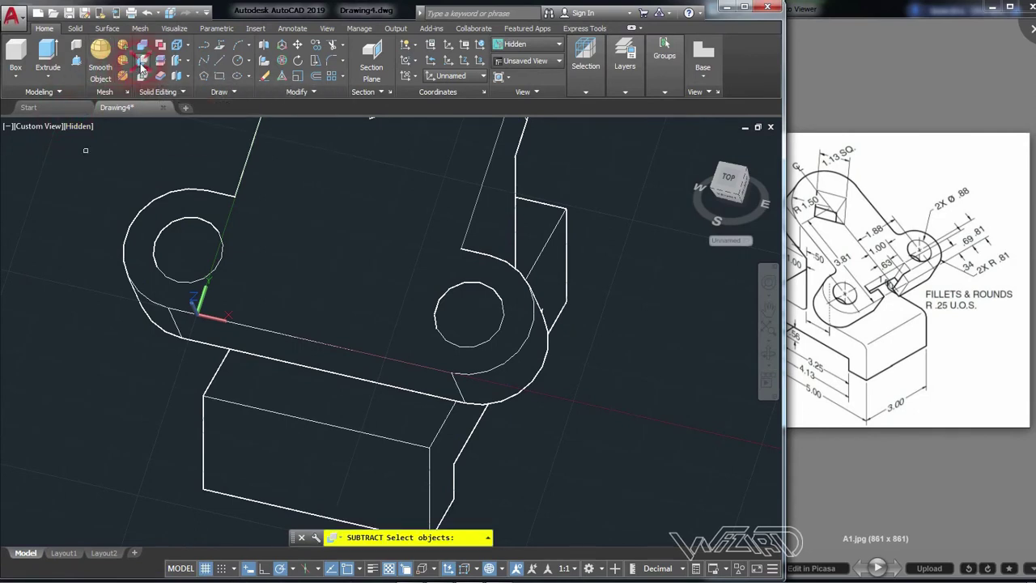
left_click(235, 194)
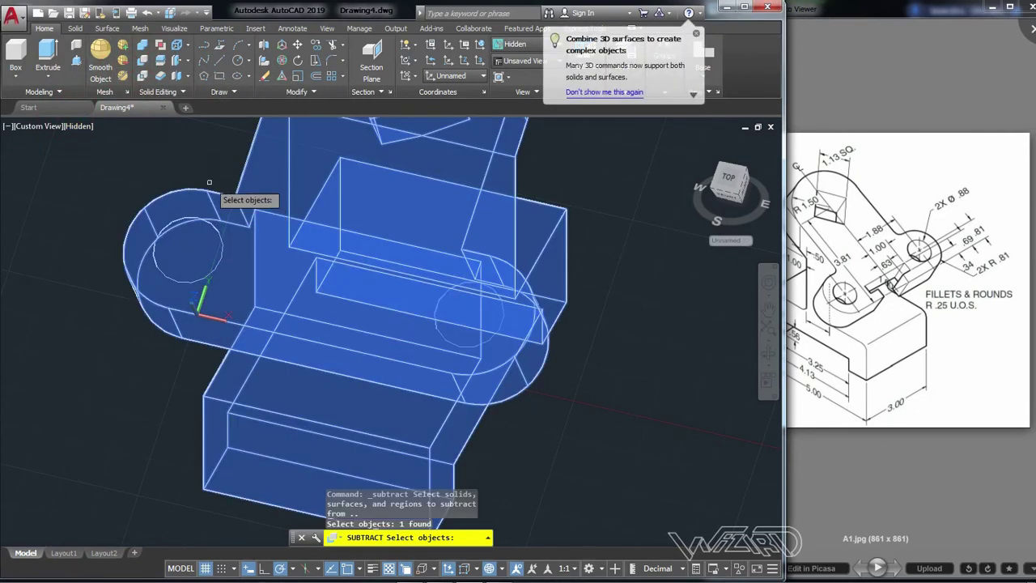
left_click(183, 246)
left_click(217, 316)
left_click(461, 312)
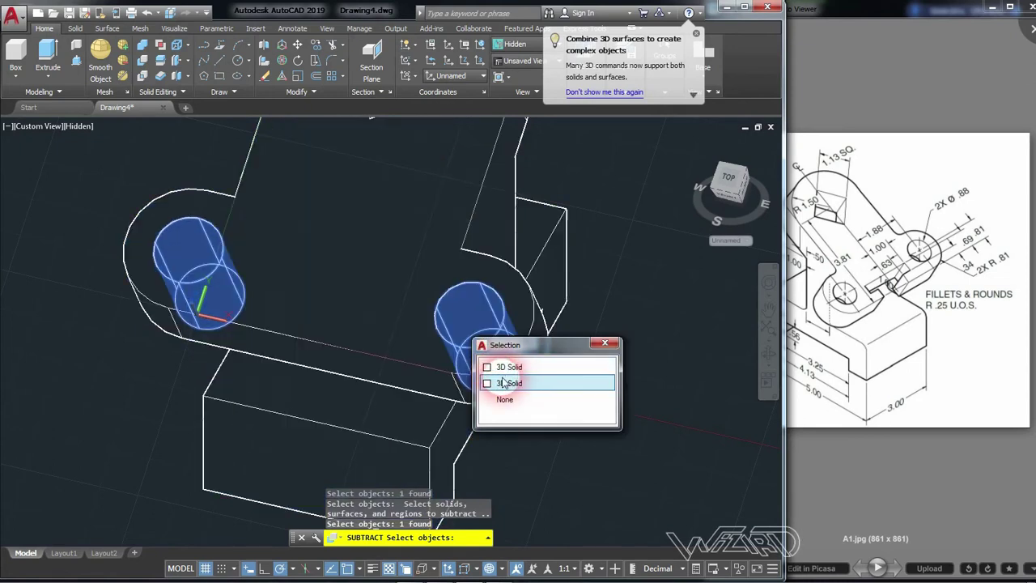
left_click(510, 383)
key("Return")
scroll(566, 389, "down", 5)
mouse_move(567, 388)
middle_mouse_down("shift")
mouse_move(493, 370)
mouse_move(634, 384)
mouse_move(696, 340)
middle_mouse_up("shift")
scroll(674, 377, "up", 3)
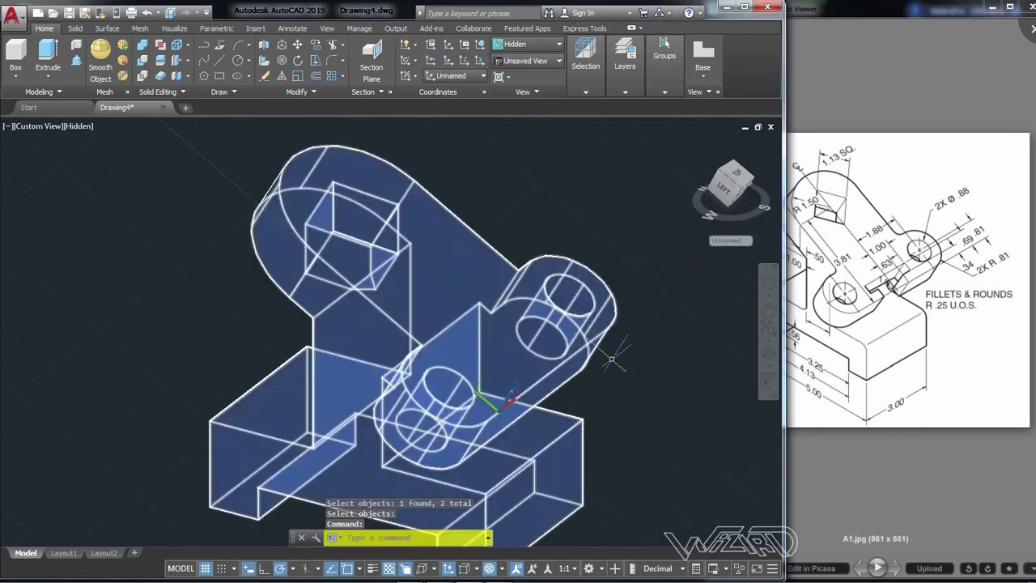
scroll(632, 366, "down", 2)
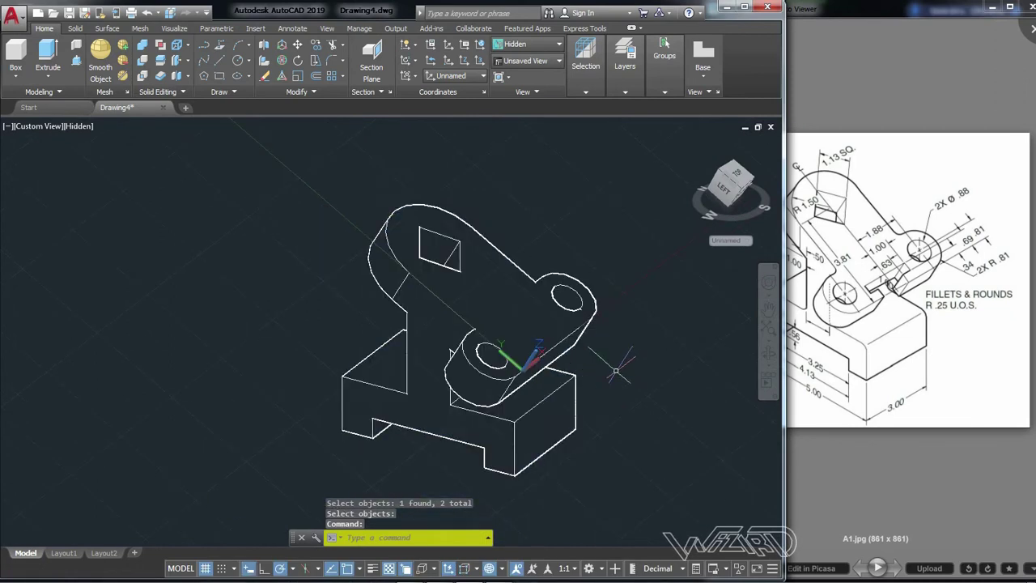
mouse_move(615, 370)
middle_mouse_down("shift")
mouse_move(606, 394)
mouse_move(591, 388)
middle_mouse_up("shift")
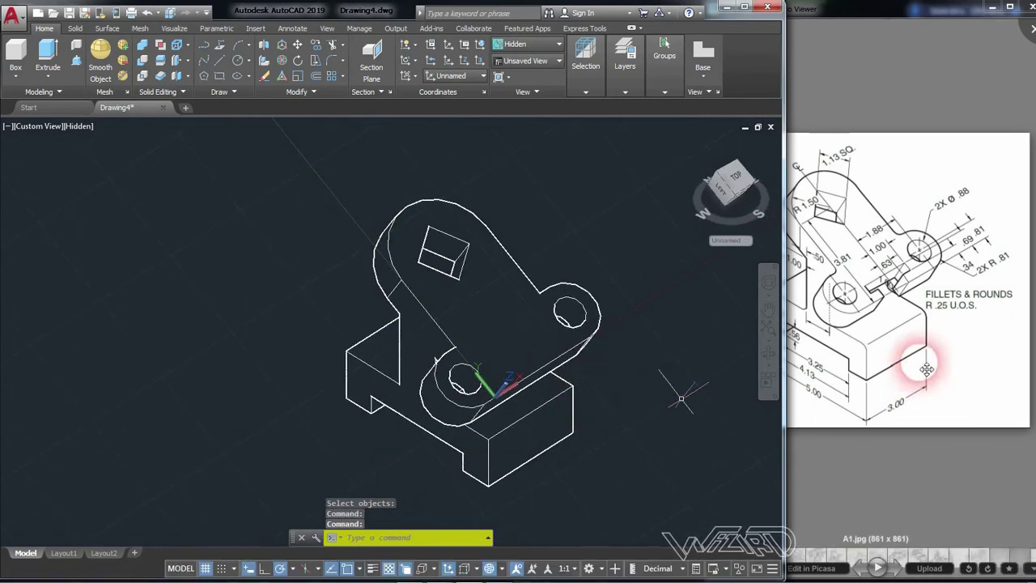
Zoom in on the angled arm's face and start a polyline there
scroll(682, 397, "up", 2)
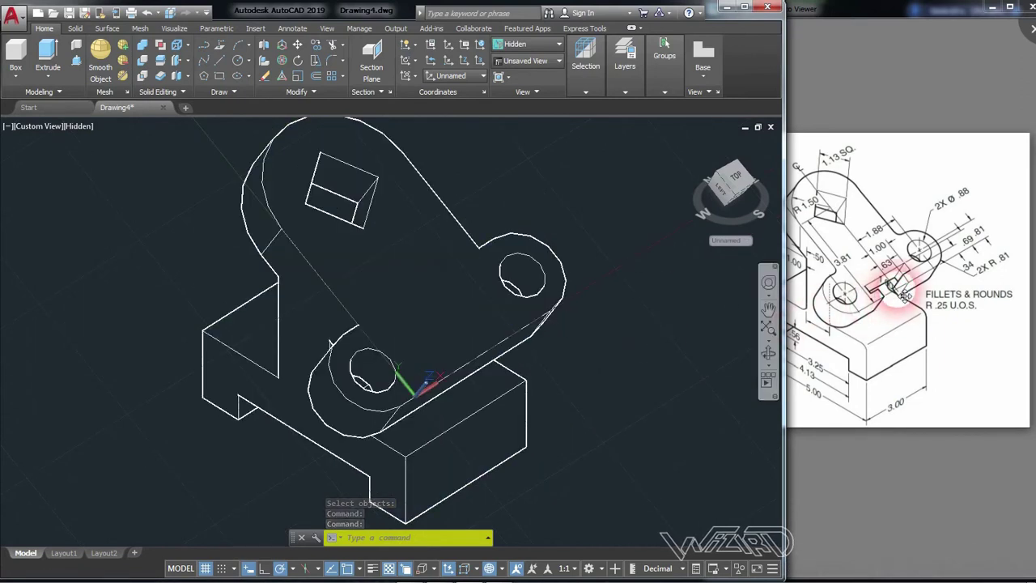
left_click(204, 50)
scroll(453, 340, "up", 2)
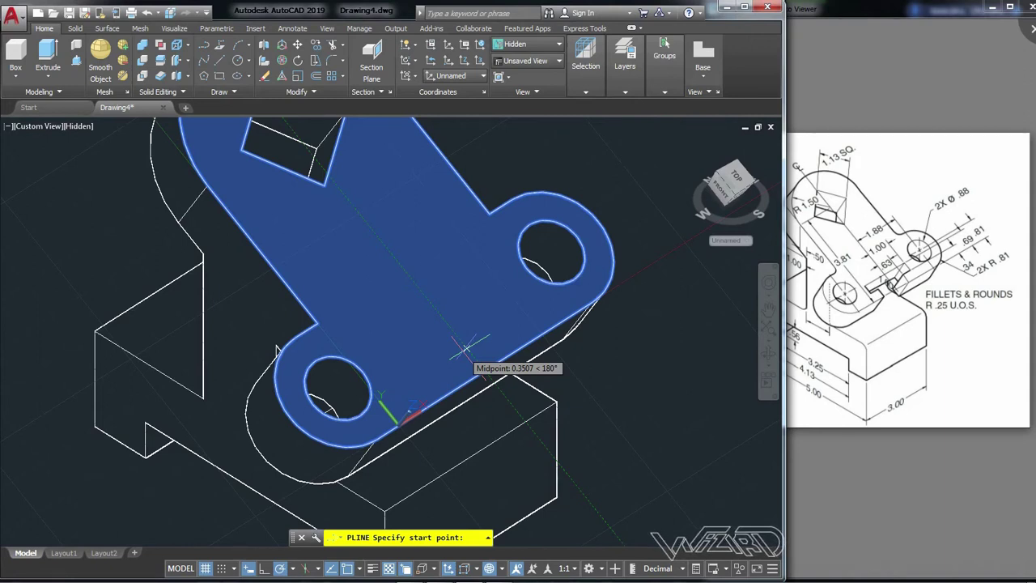
Check the base block and fillet note dimensions on the reference drawing
left_click(466, 348)
key("Escape")
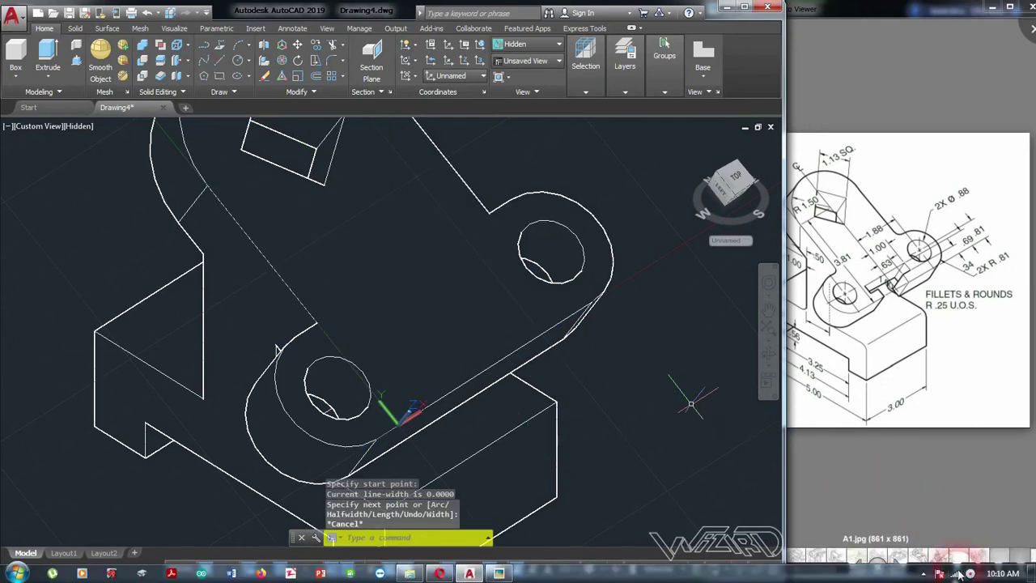
left_click(971, 506)
left_click(905, 343)
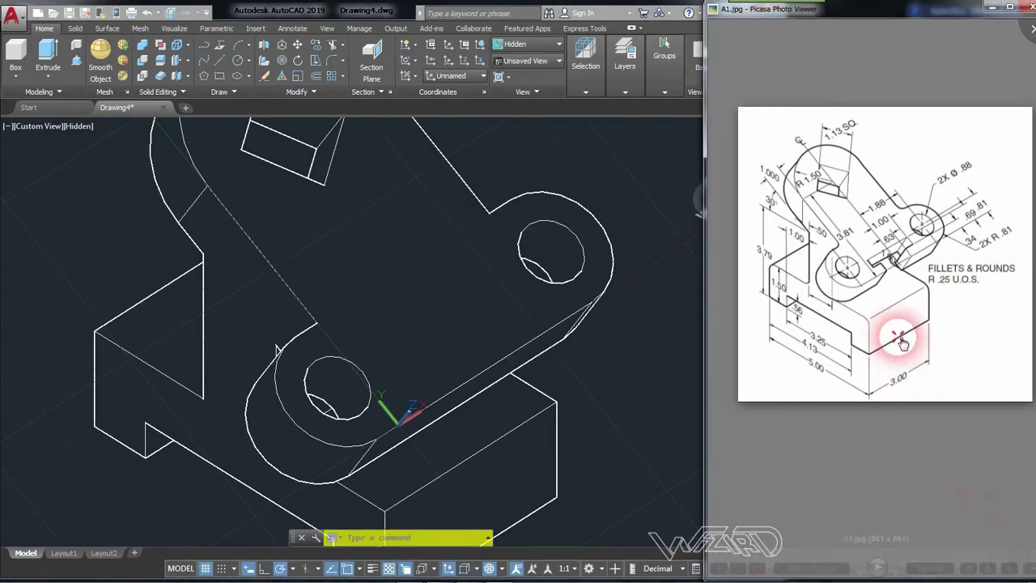
left_click(661, 319)
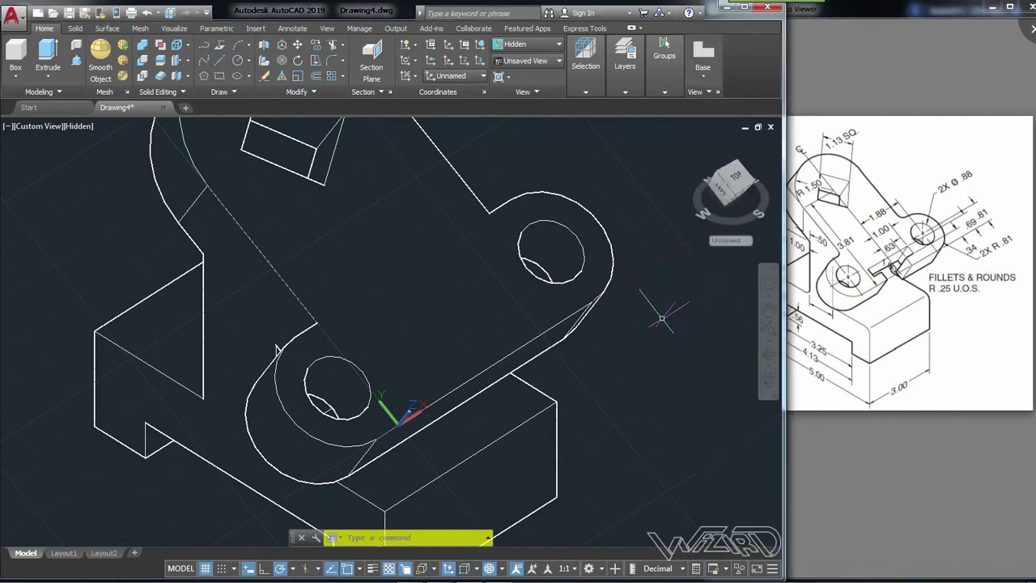
left_click(911, 293)
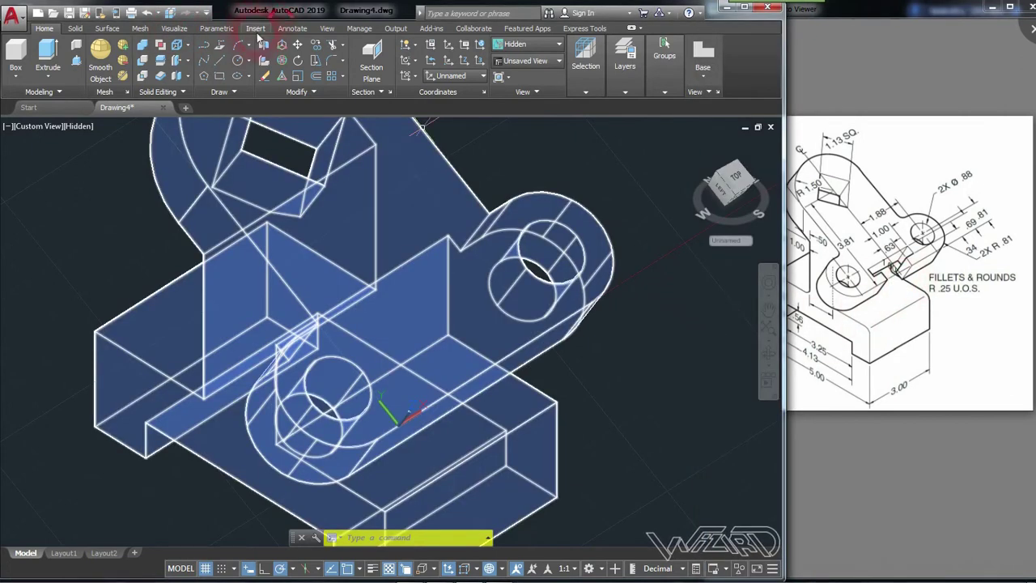
Draw a polyline starting at 0.63 with a 0.34-long segment
left_click(204, 46)
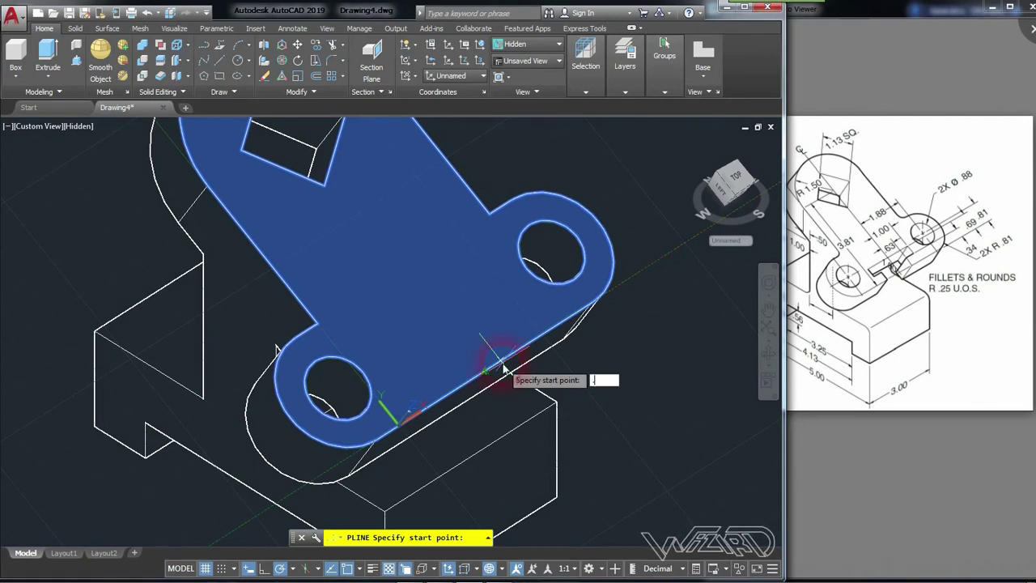
key("Return")
type(".34")
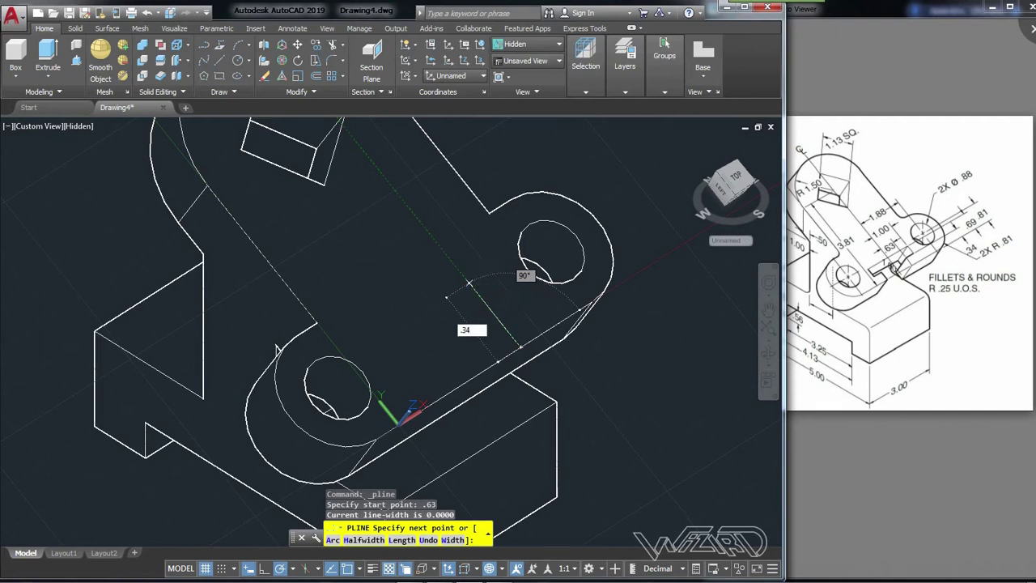
key("Return")
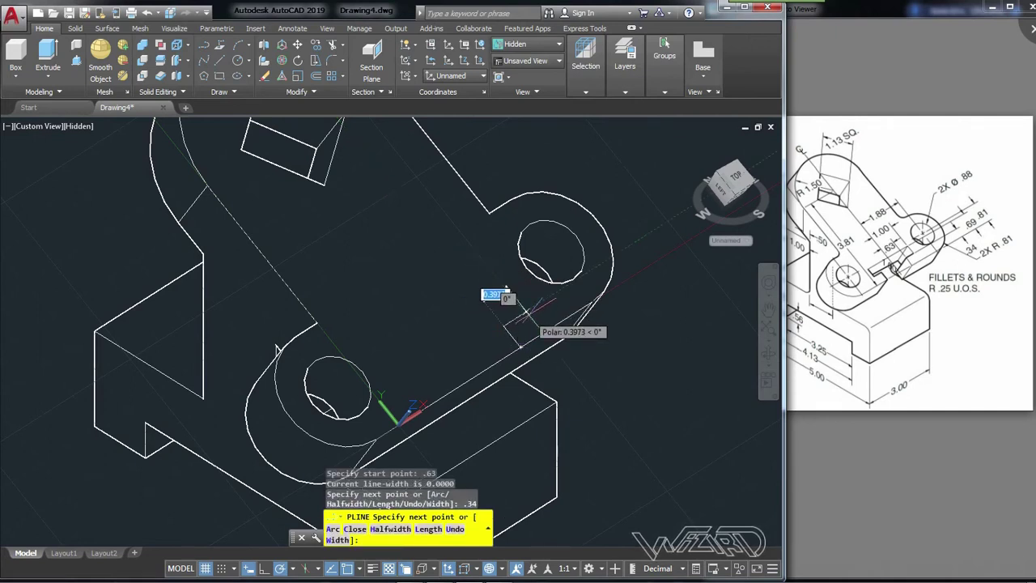
key("Return")
Measure a distance from a snapped point on the arm face, then cancel it
type("s")
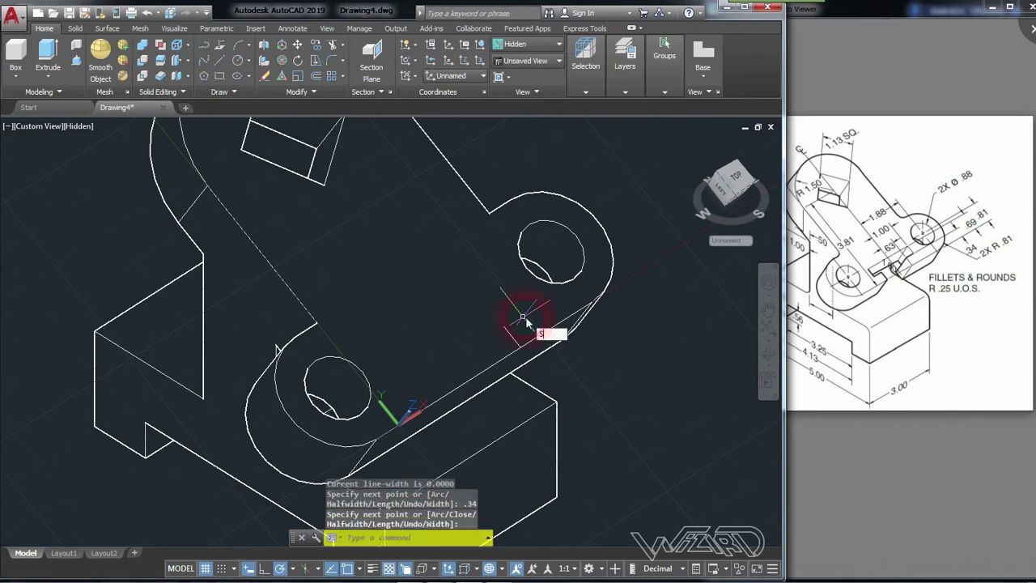
key("Escape")
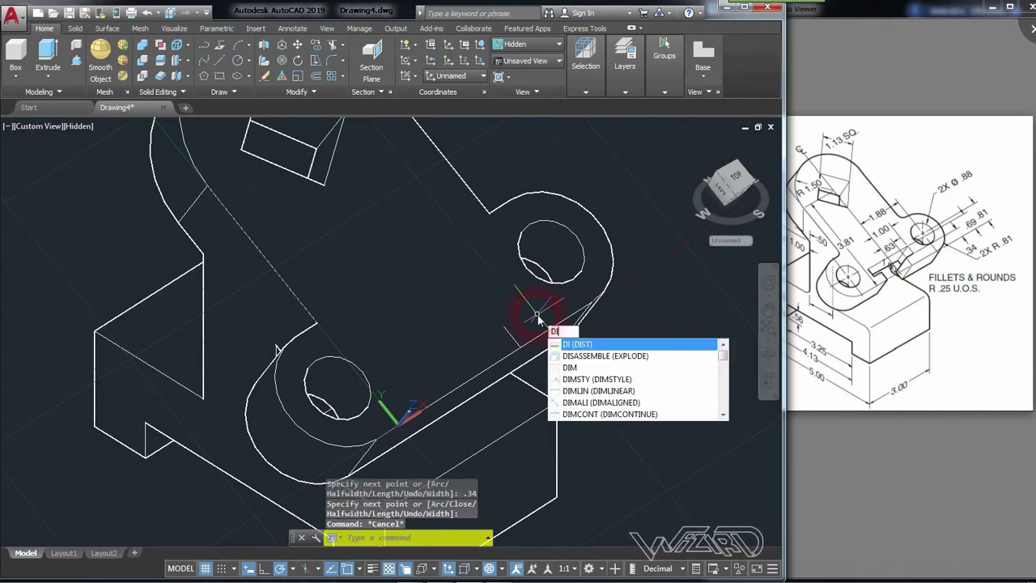
key("Return")
scroll(530, 316, "up", 3)
left_click(519, 305)
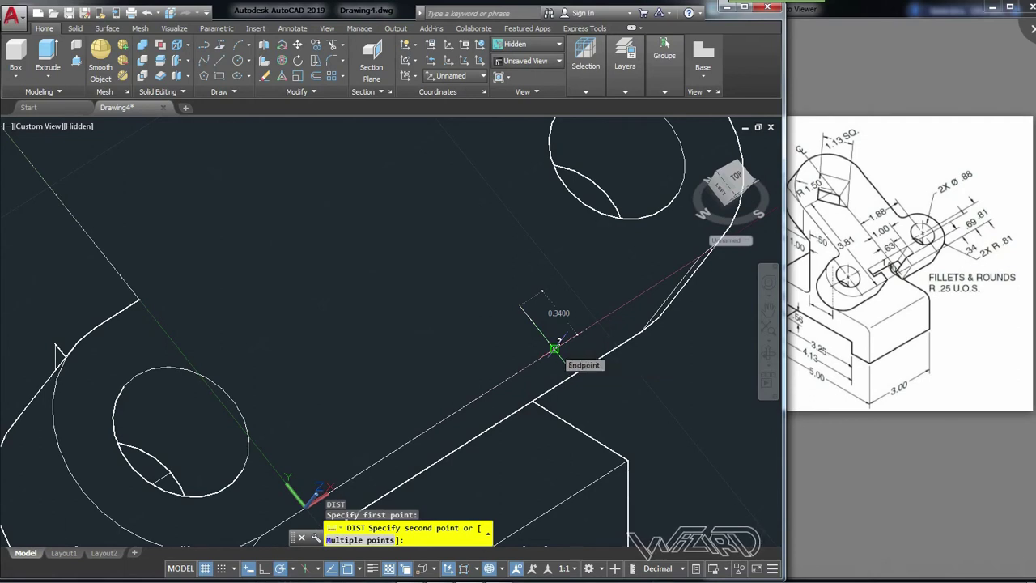
key("Escape")
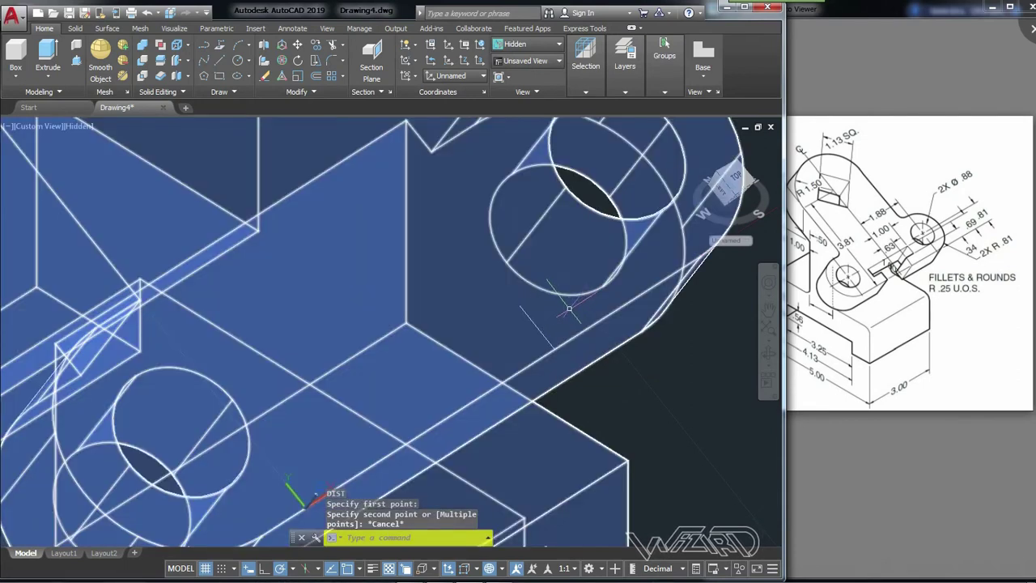
Draw notch lines of .37 and .35 from the snapped point, ending on the arm edge
type("l")
key("Return")
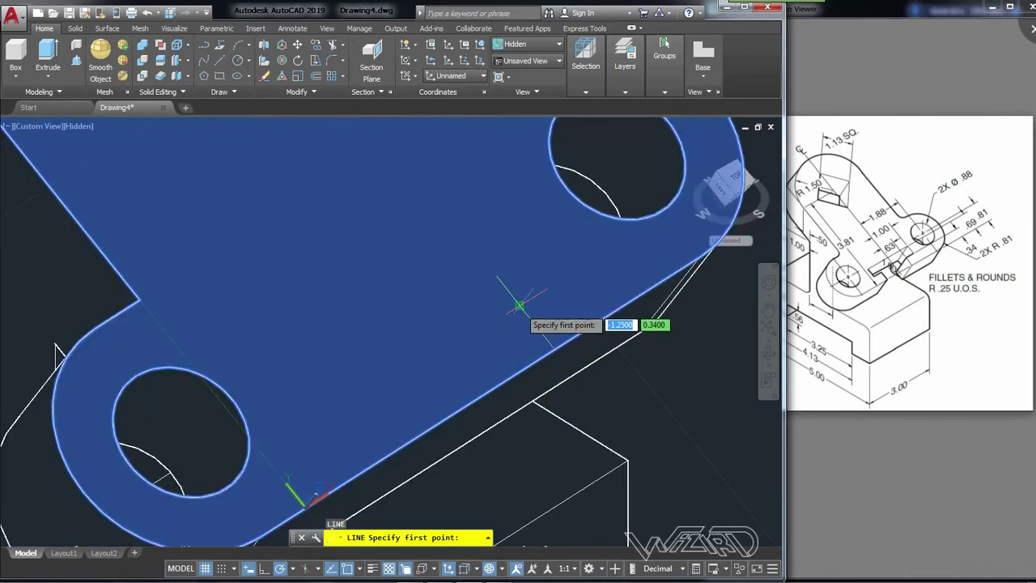
left_click(519, 306)
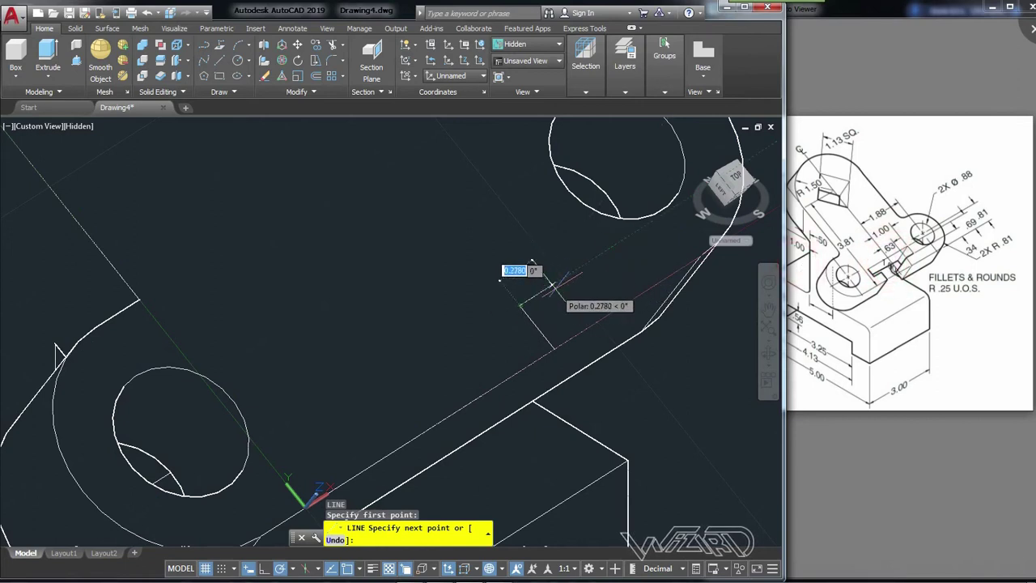
type("37")
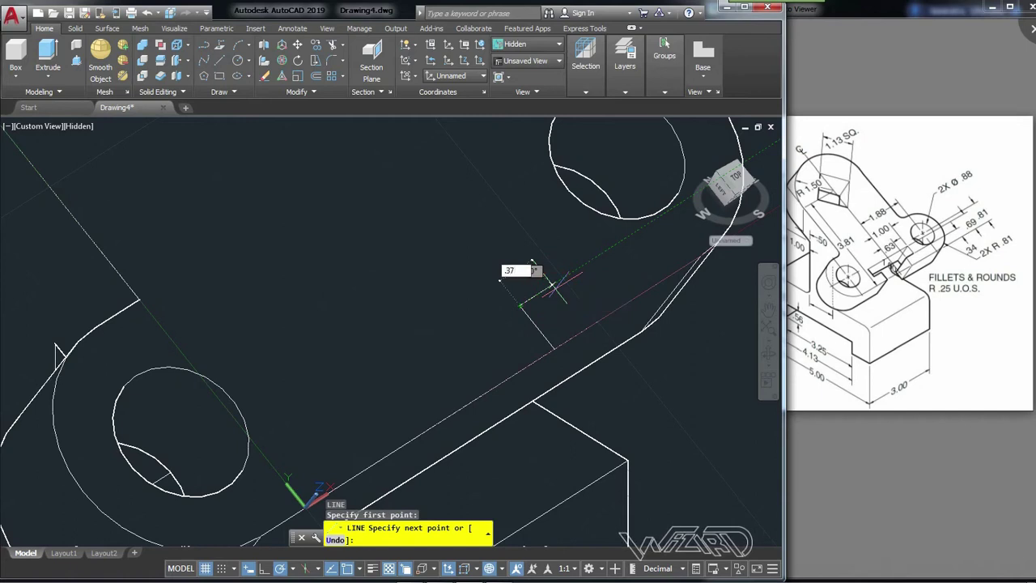
key("Return")
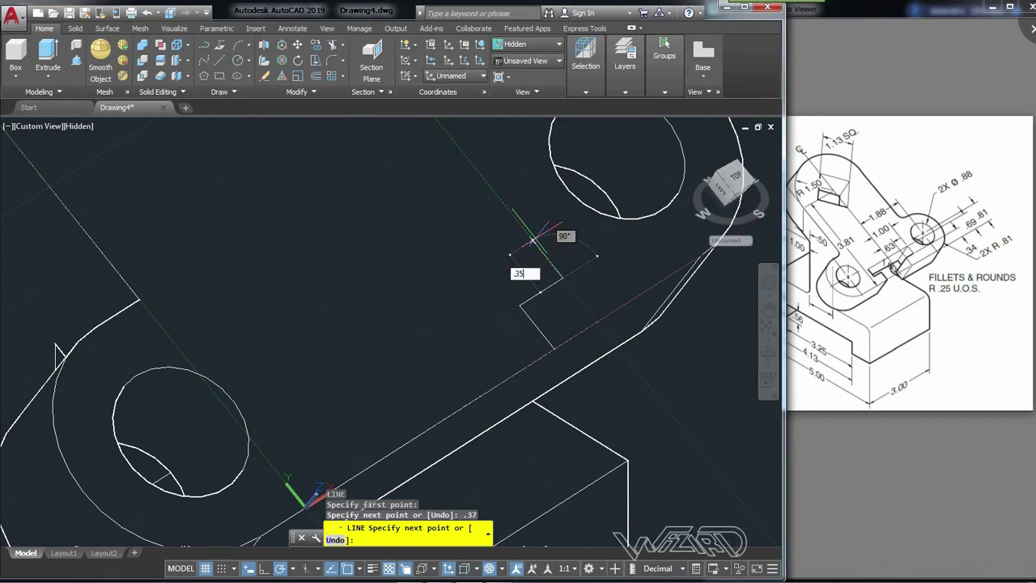
type(".35")
key("Return")
scroll(485, 243, "down", 3)
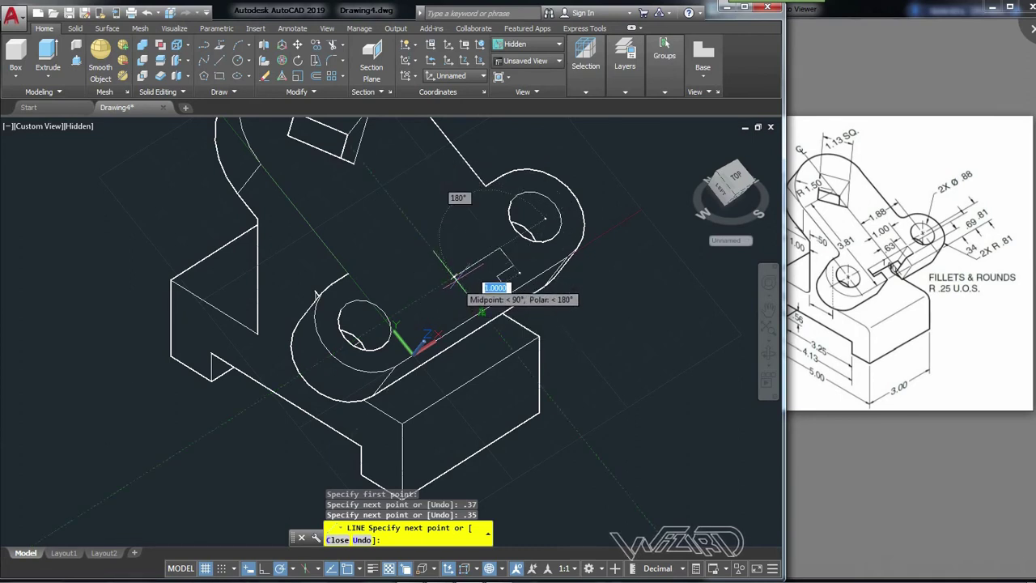
left_click(454, 275)
key("Return")
scroll(502, 267, "up", 3)
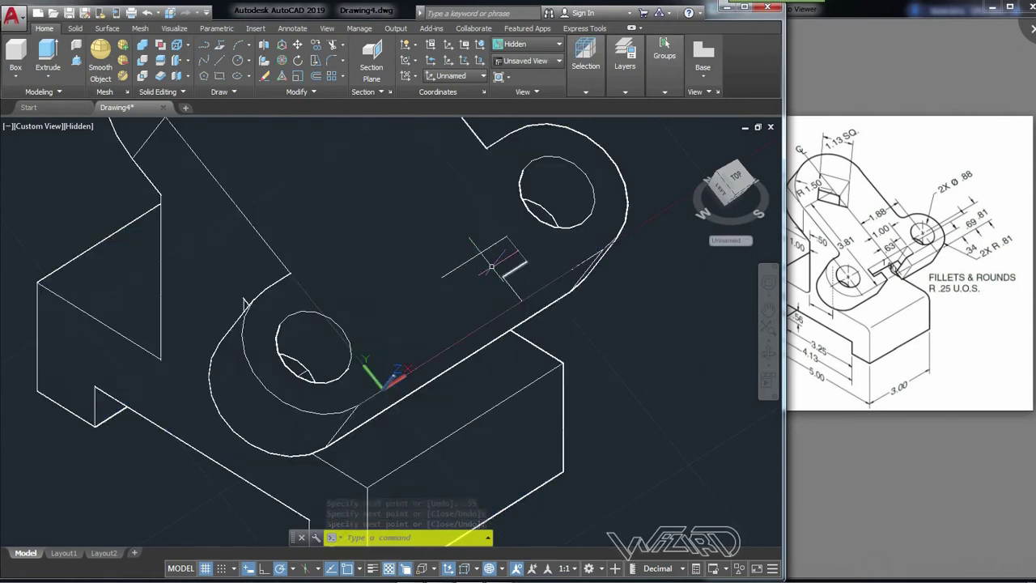
left_click(298, 194)
Start Mirror and select the two notch lines and the outline polyline
left_click(299, 95)
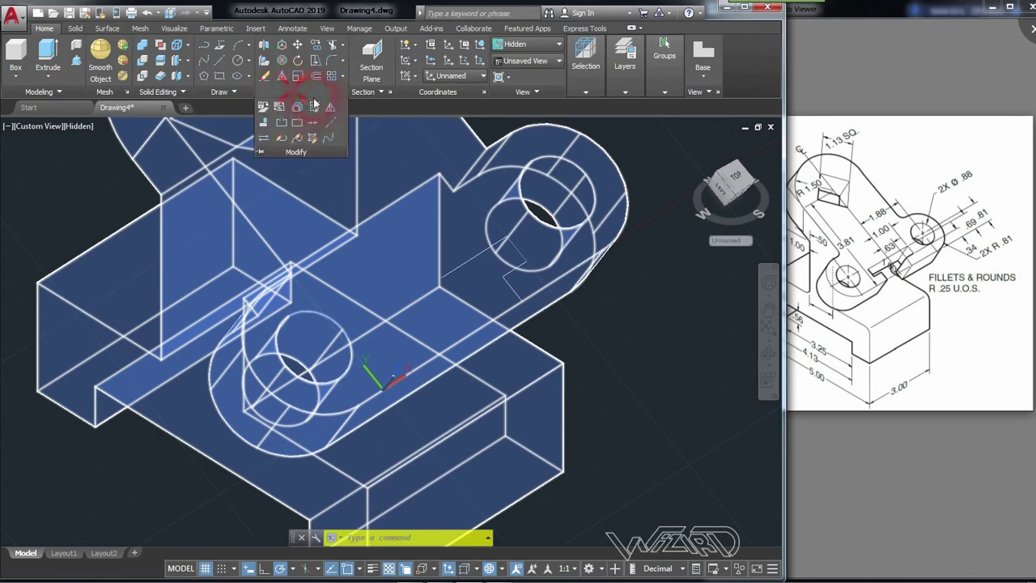
left_click(327, 113)
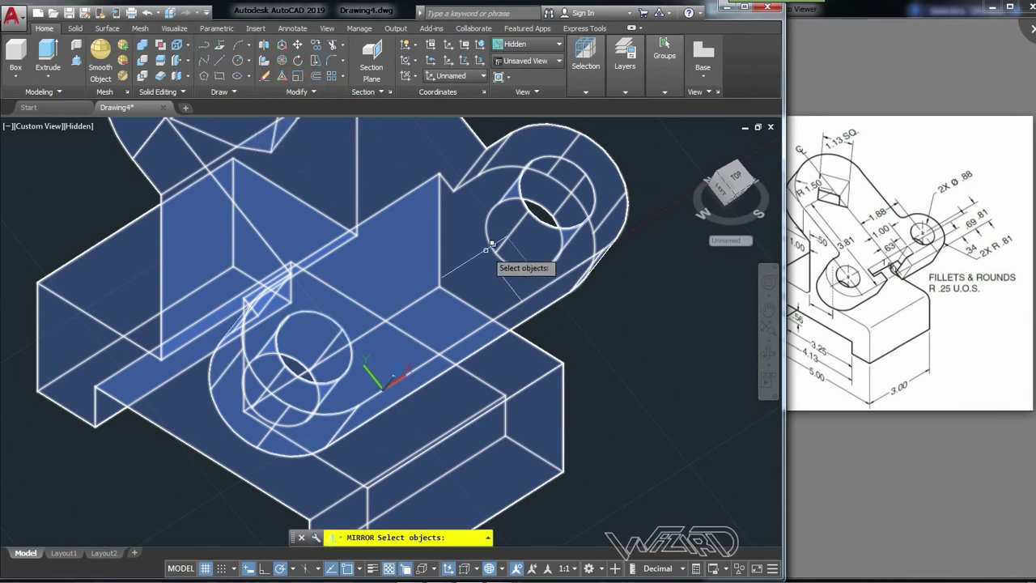
left_click(492, 244)
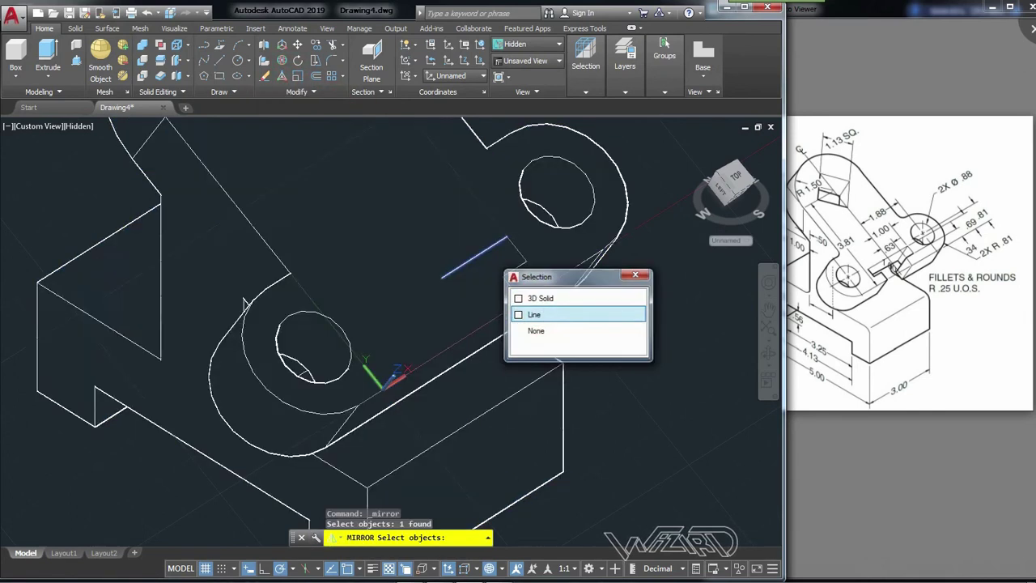
left_click(541, 313)
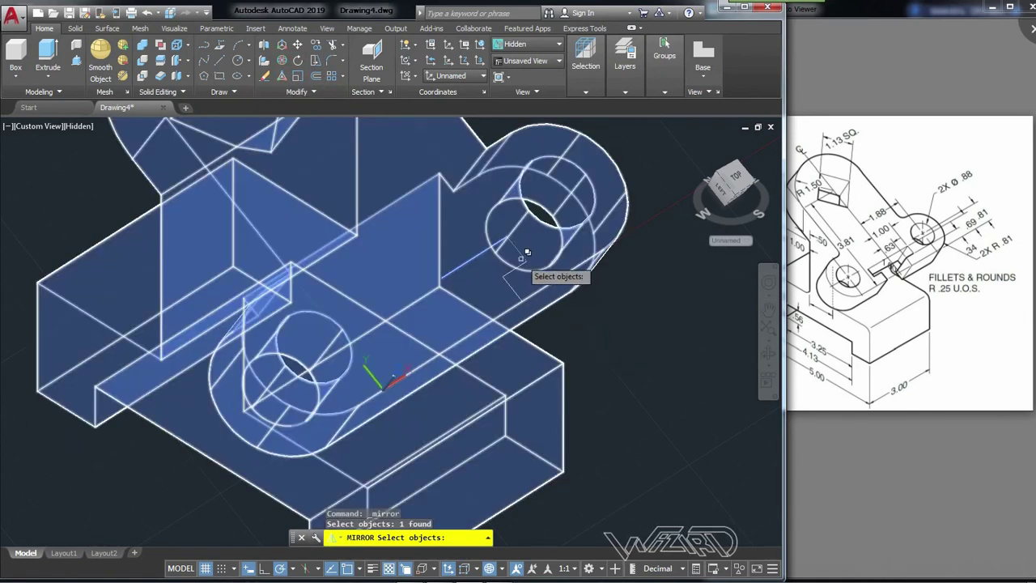
left_click(522, 251)
left_click(540, 316)
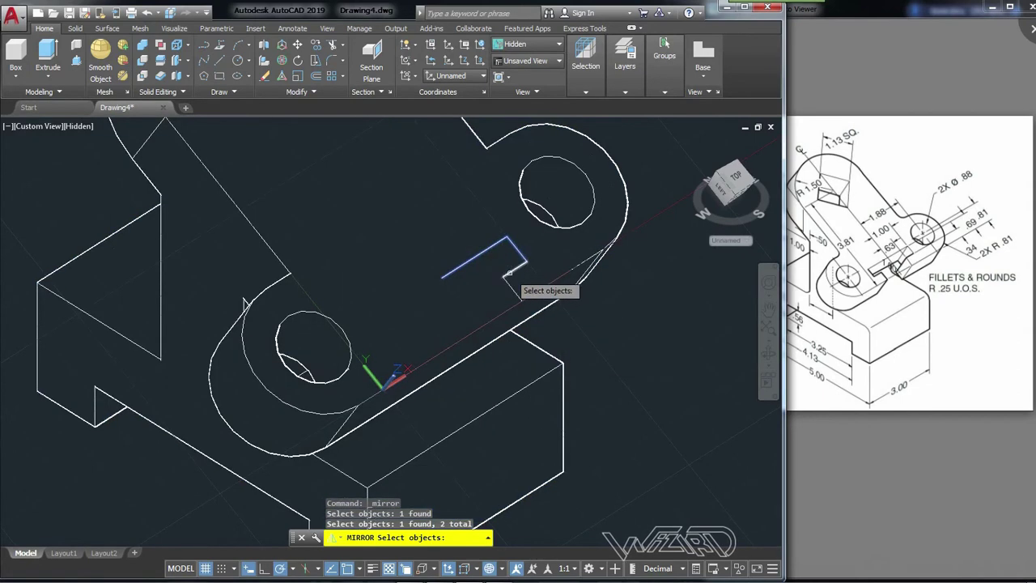
left_click(517, 278)
left_click(544, 340)
left_click(517, 278)
left_click(566, 351)
key("Return")
Mirror them across a two-point line on the arm, keeping the original lines
mouse_move(528, 341)
middle_mouse_down("shift")
mouse_move(624, 353)
mouse_move(574, 338)
middle_mouse_up("shift")
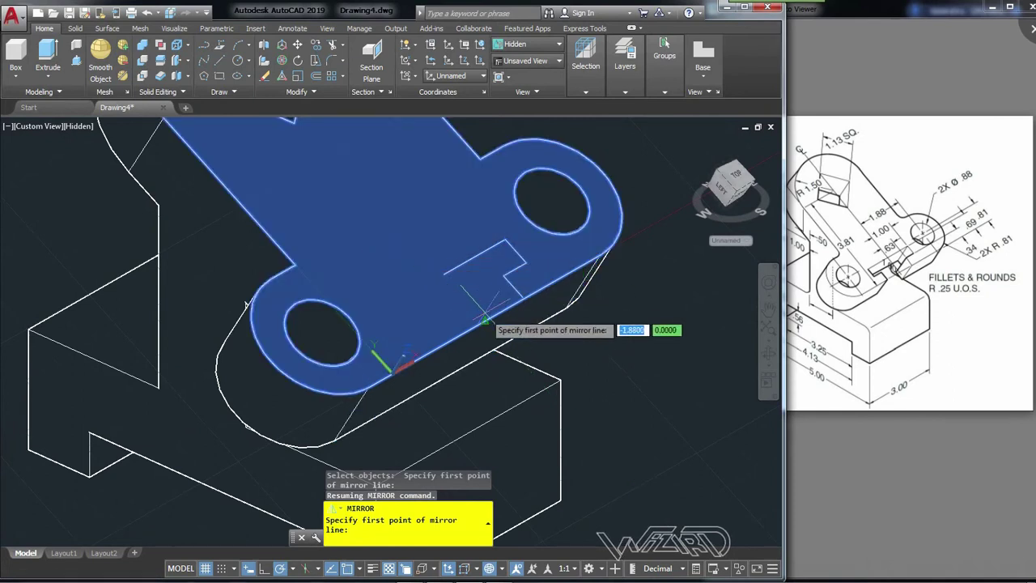
left_click(484, 319)
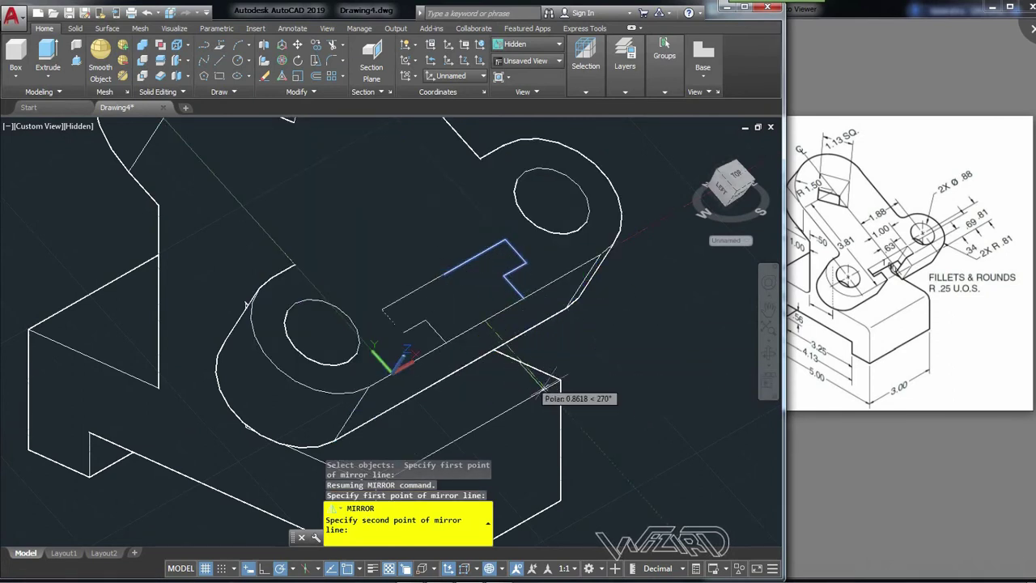
left_click(590, 432)
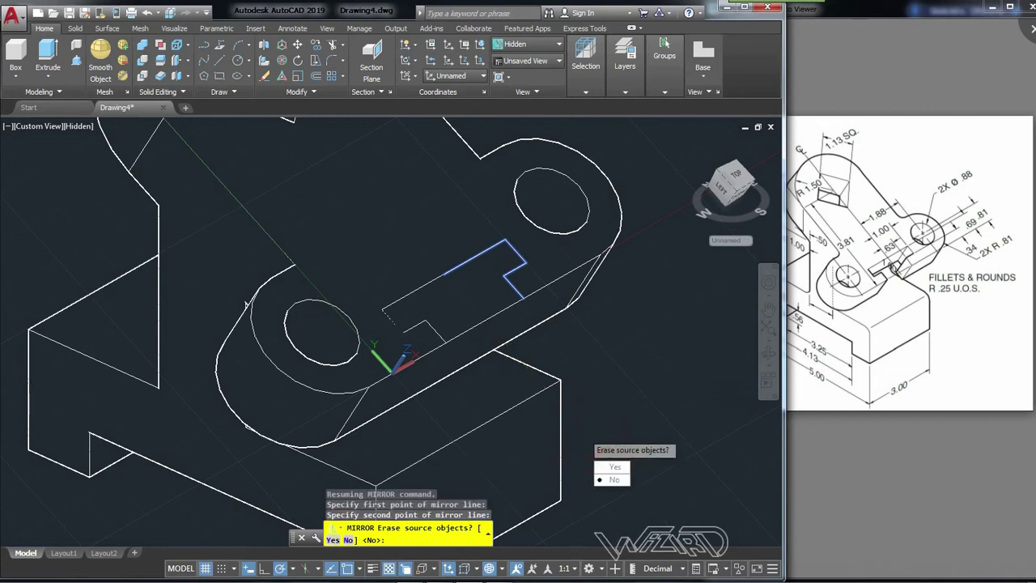
key("Return")
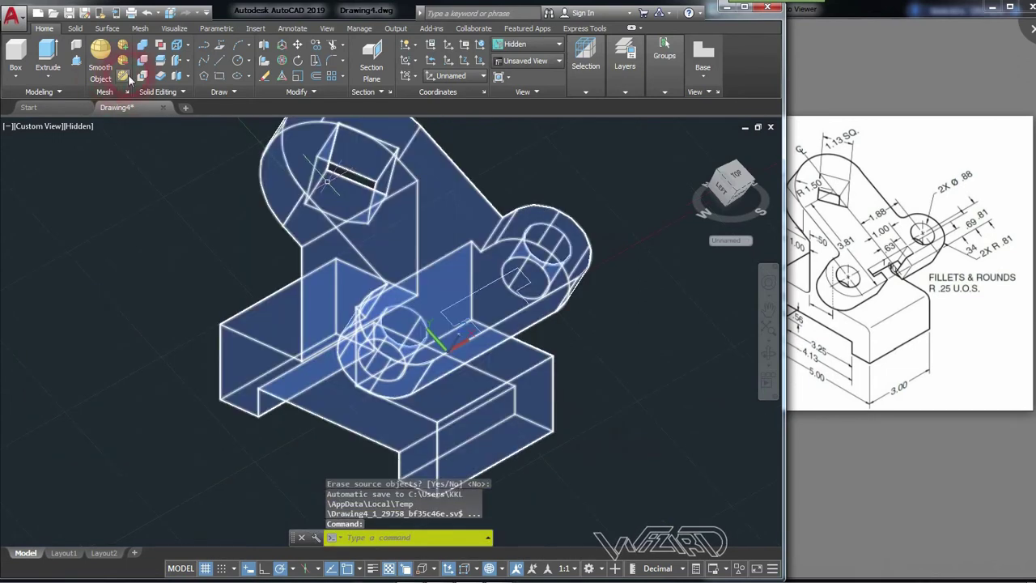
Press-pull the slot area to cut the slot down into the slanted arm
left_click(75, 61)
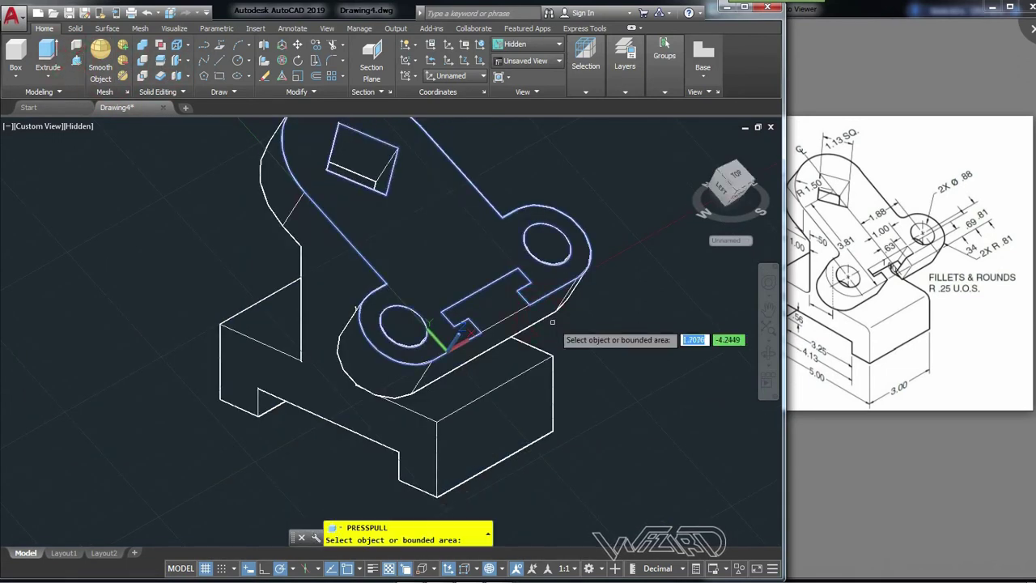
left_click(486, 301)
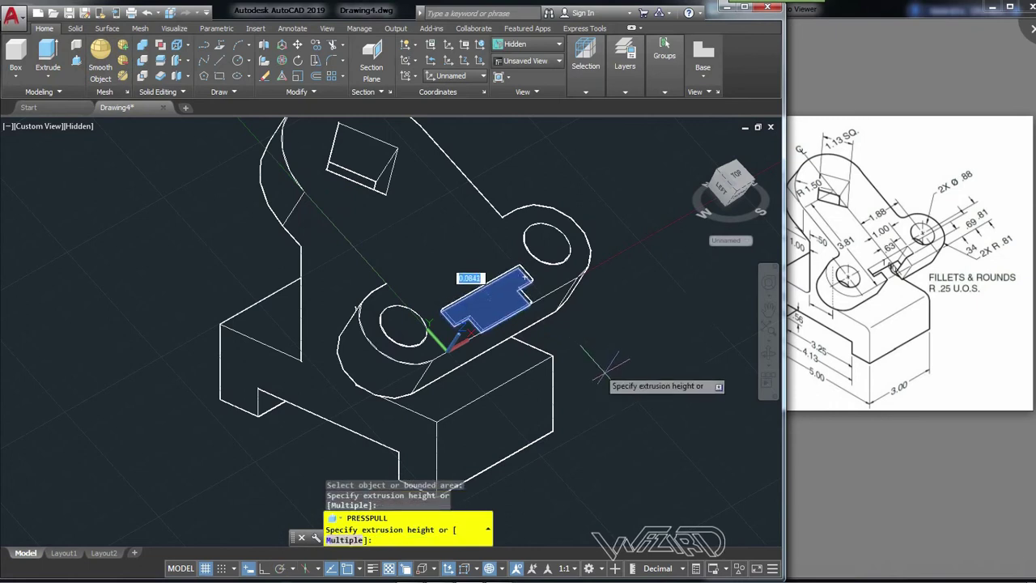
left_click(588, 419)
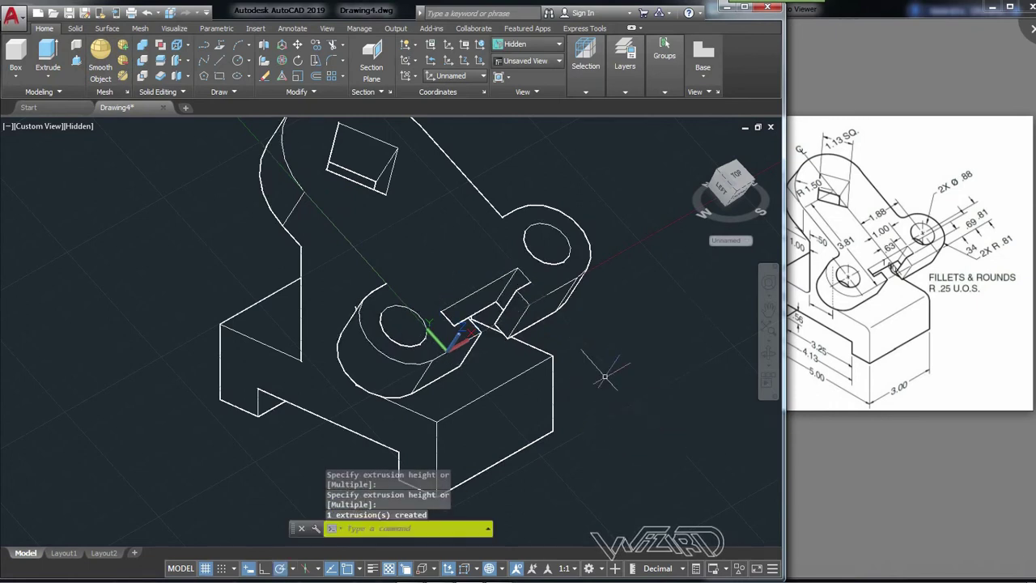
Delete the leftover sketch objects on the arm using Select Similar
left_click(522, 297)
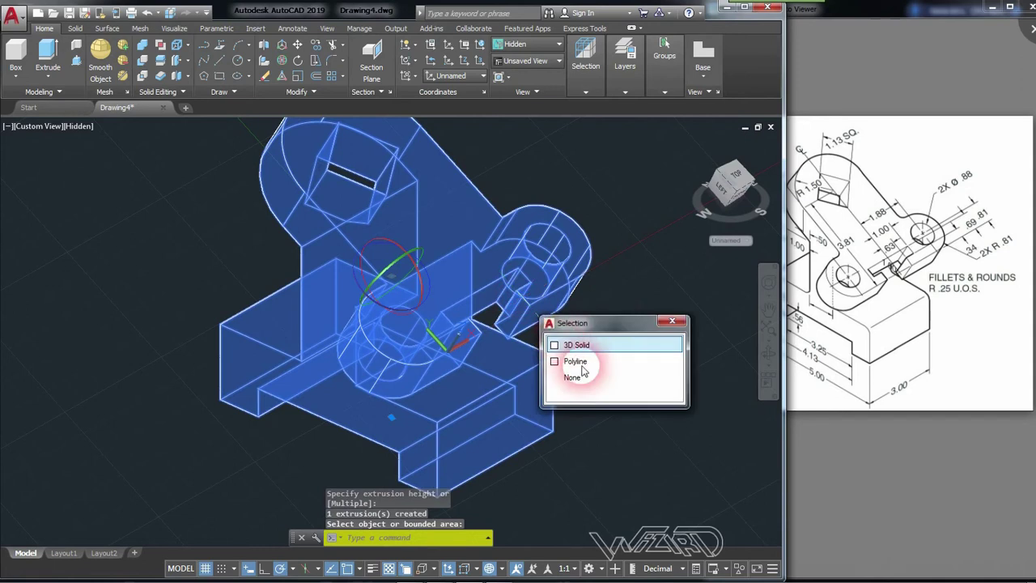
left_click(579, 361)
right_click(693, 282)
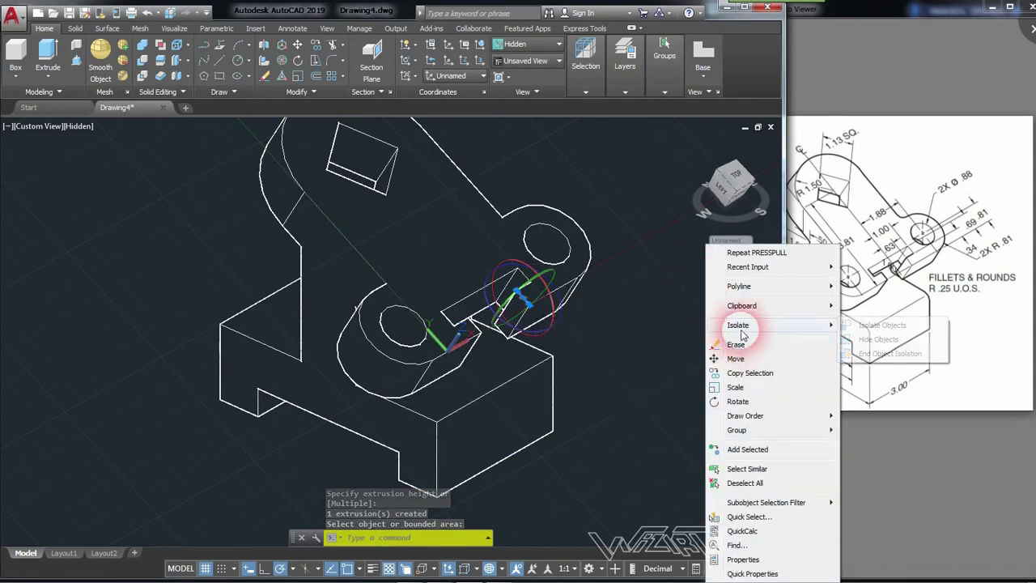
left_click(752, 469)
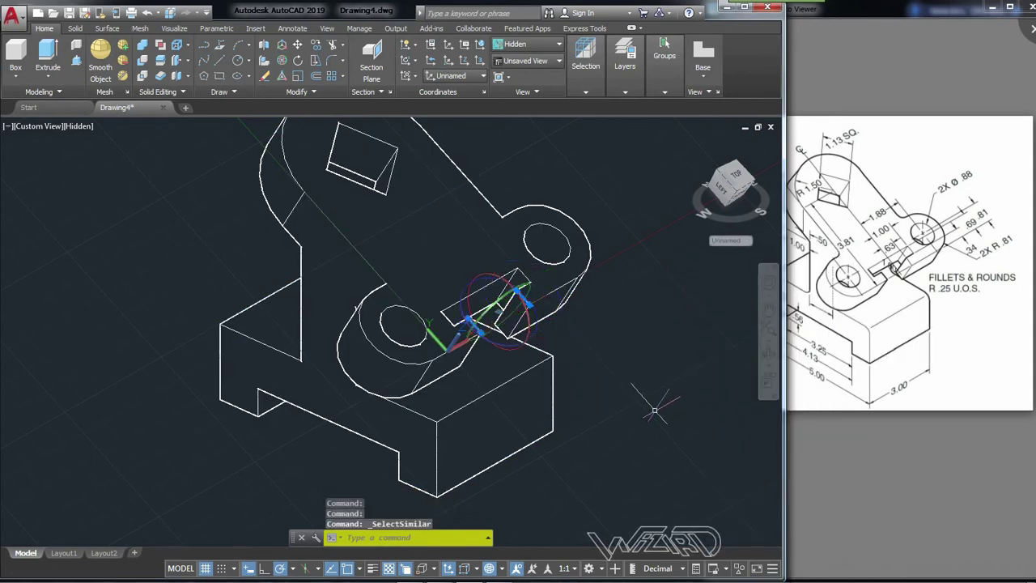
key("Delete")
Erase the remaining leftover sketch lines with Select Similar and Delete
scroll(472, 300, "up", 1)
scroll(472, 300, "up", 2)
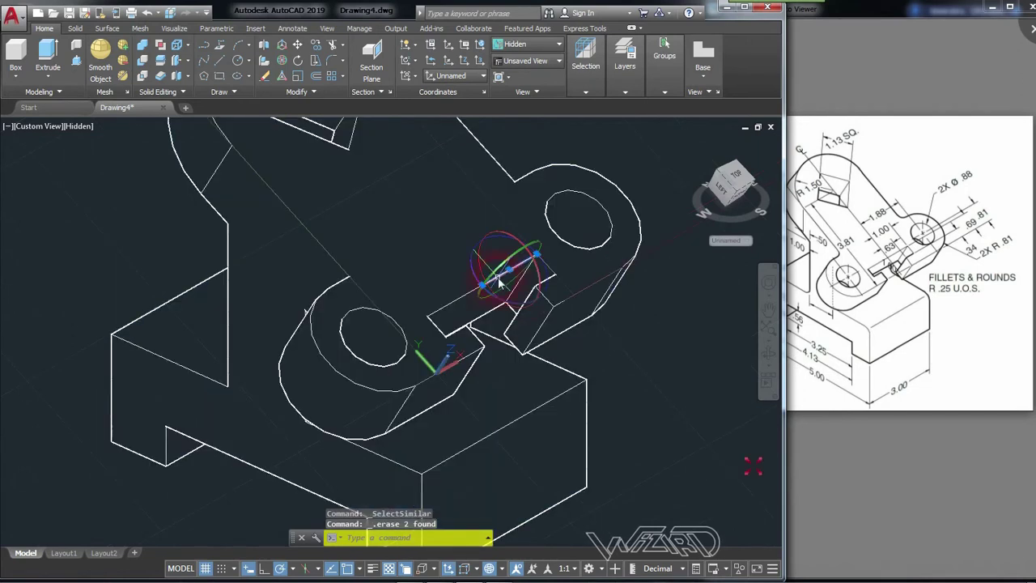
left_click(516, 293)
left_click(555, 325)
right_click(679, 334)
left_click(712, 469)
key("Delete")
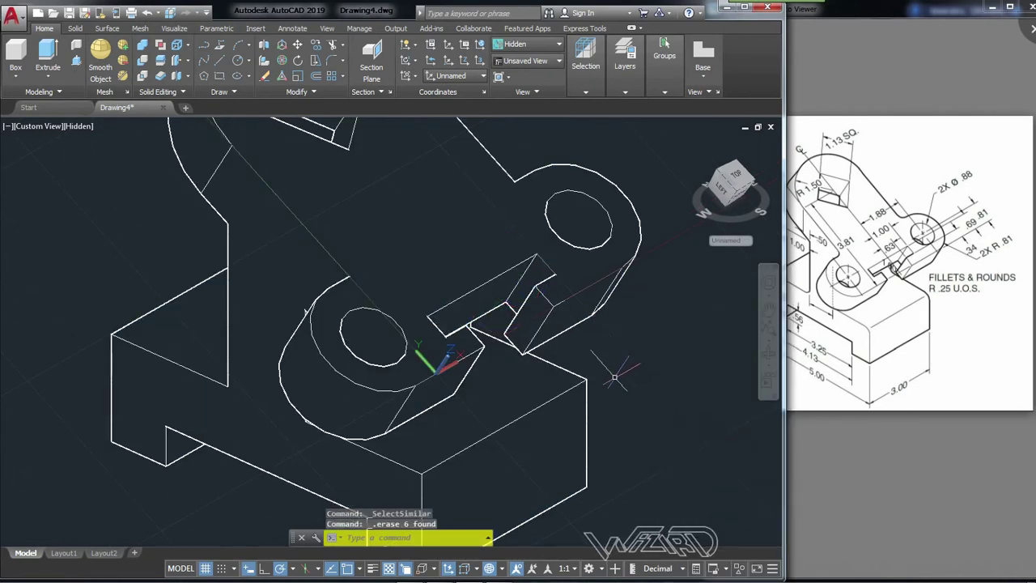
scroll(631, 372, "down", 3)
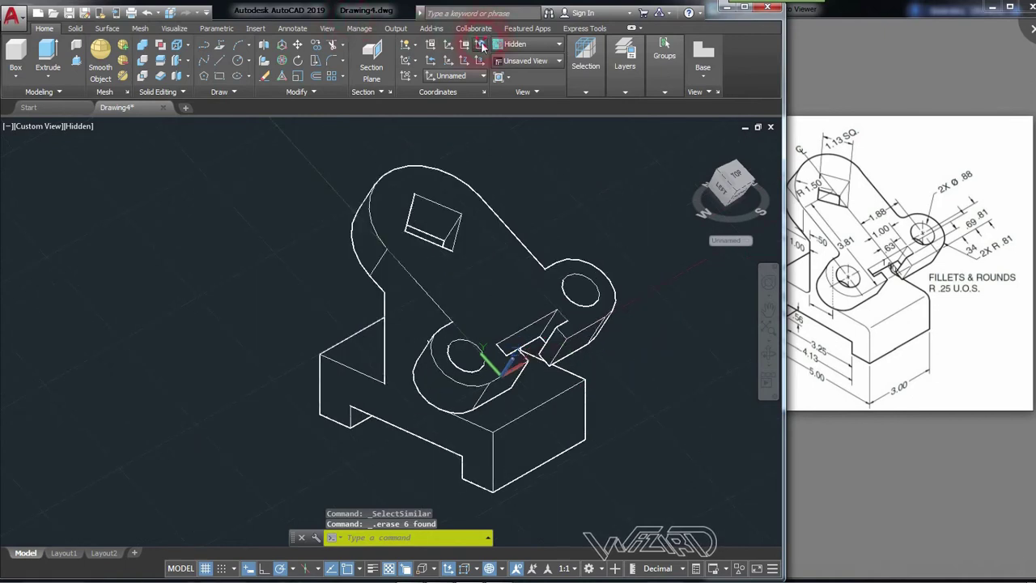
Reset the UCS to World
left_click(481, 45)
scroll(618, 389, "down", 2)
scroll(614, 377, "up", 2)
scroll(608, 364, "up", 2)
scroll(601, 346, "down", 3)
scroll(602, 346, "up", 2)
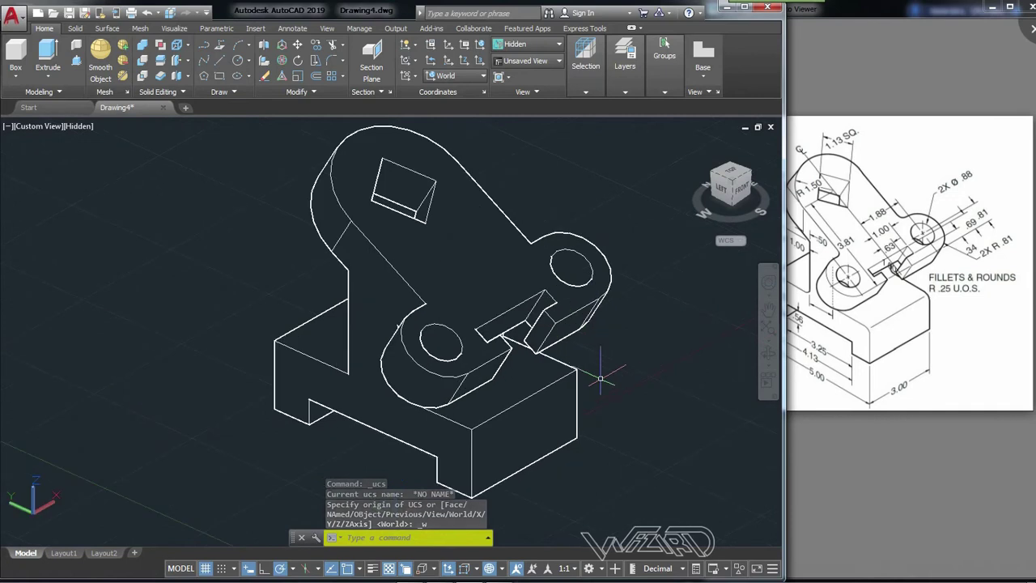
Fillet the base block's front top and upper-left edges with a 0.255 radius
left_click(566, 316)
left_click(75, 29)
left_click(436, 58)
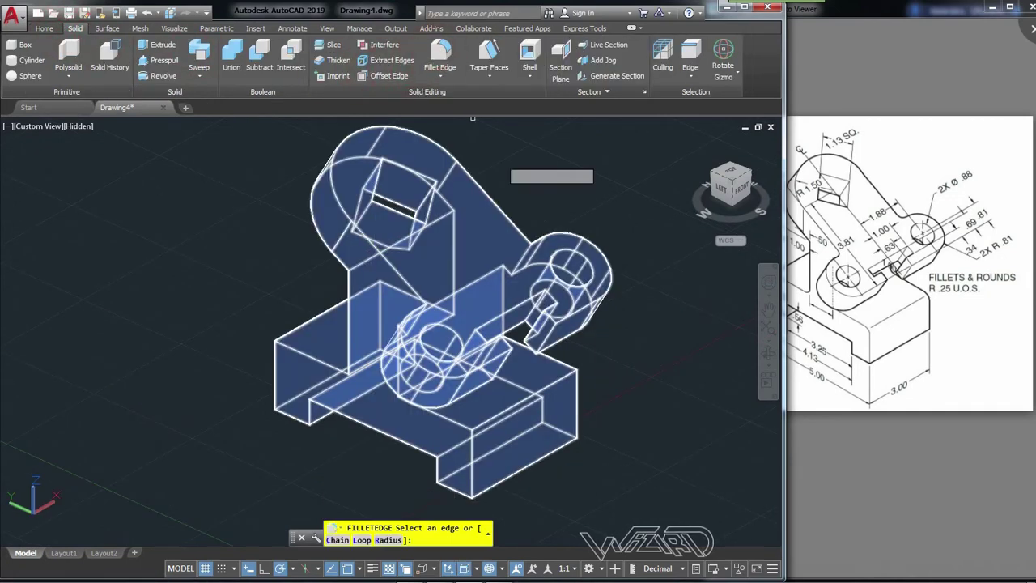
left_click(552, 382)
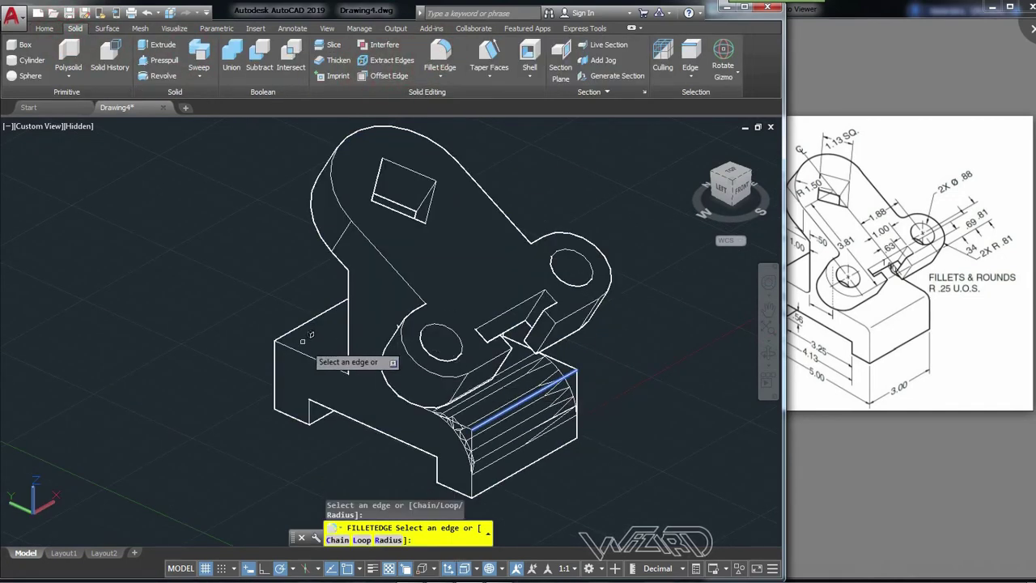
left_click(306, 323)
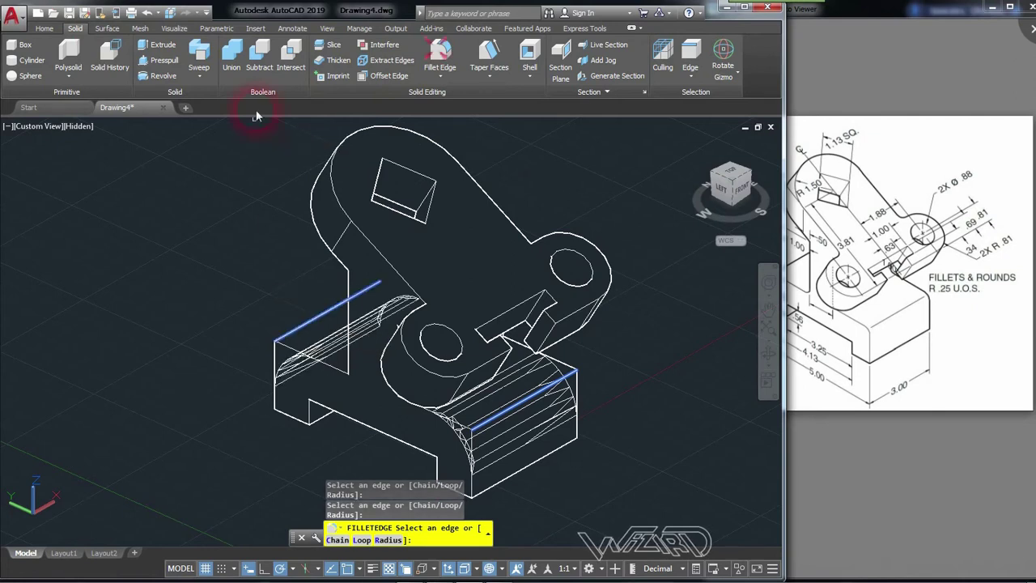
key("Return")
type("r")
key("Return")
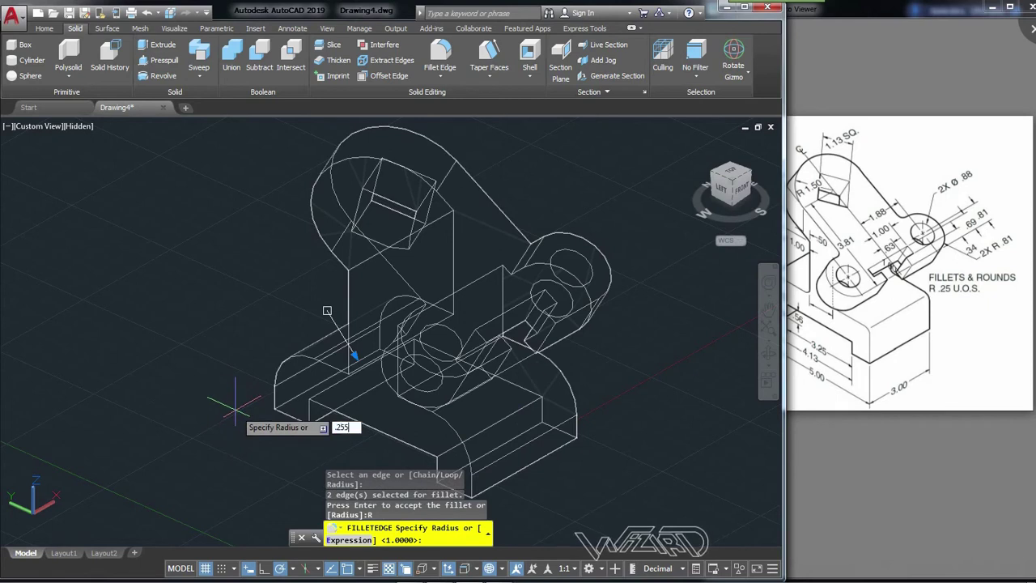
key("Return")
key("Return")
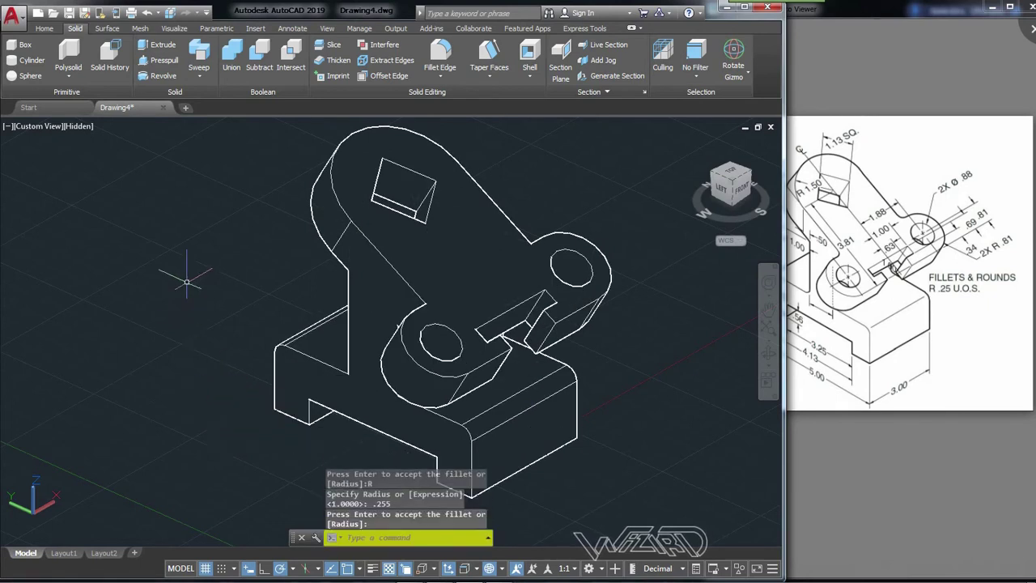
left_click(743, 8)
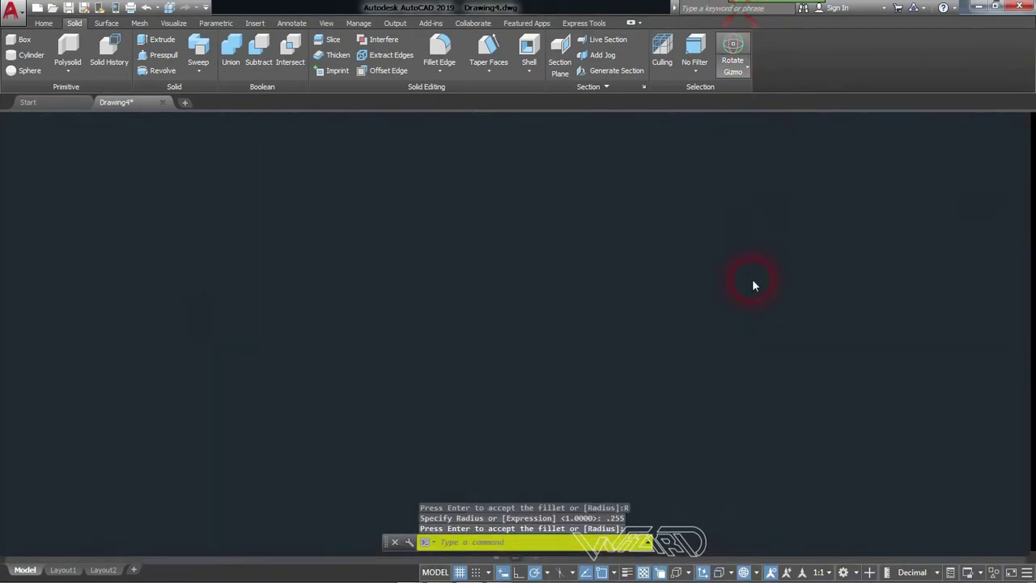
Move the bracket solid onto layer 1
left_click(370, 521)
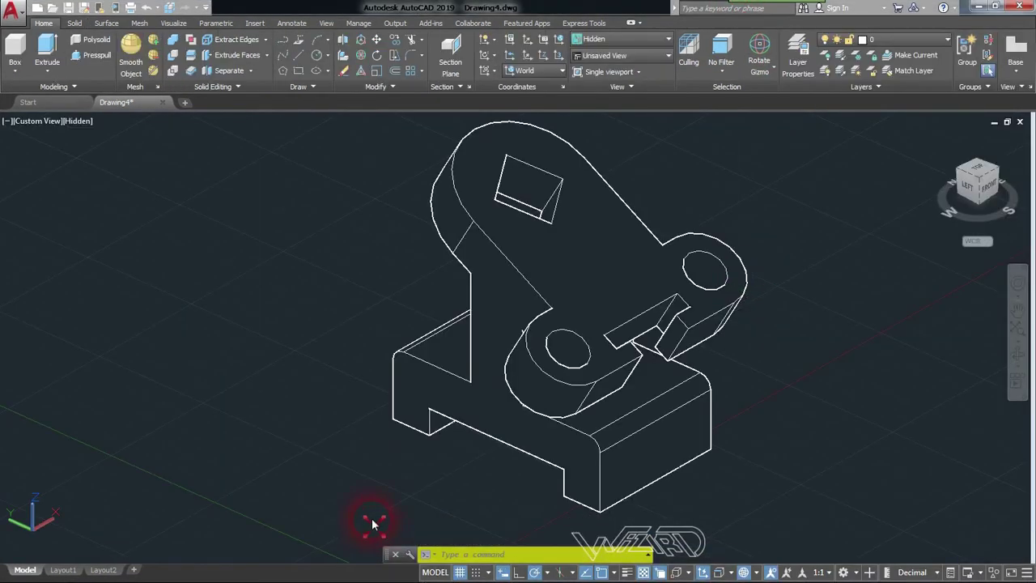
left_click(534, 275)
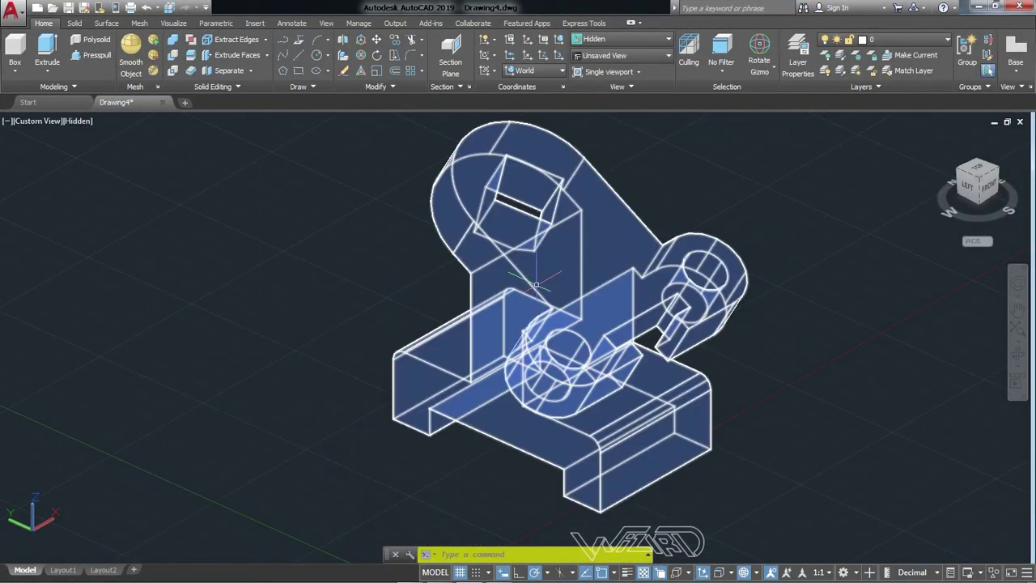
left_click(890, 40)
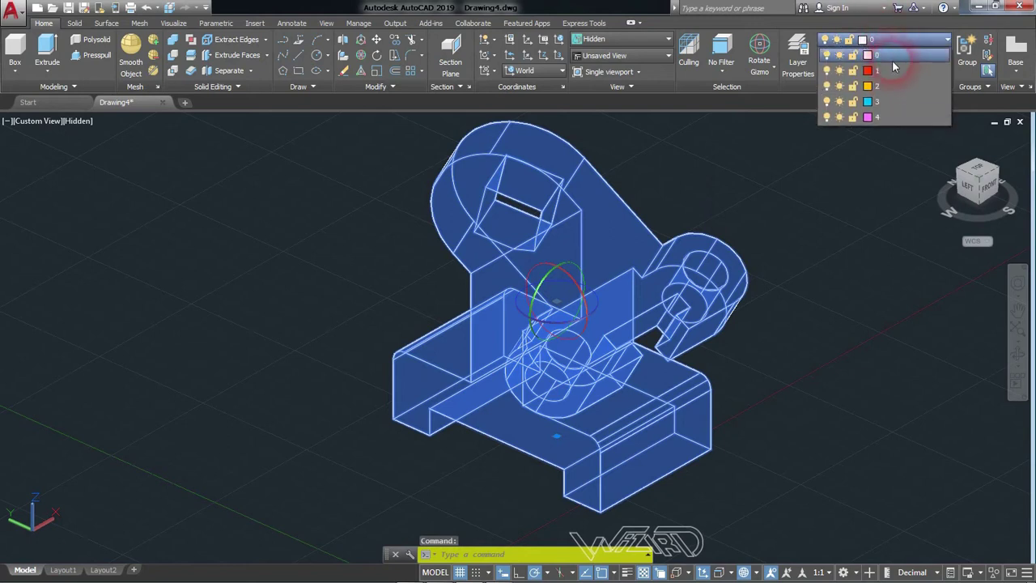
left_click(895, 72)
key("Escape")
key("Escape")
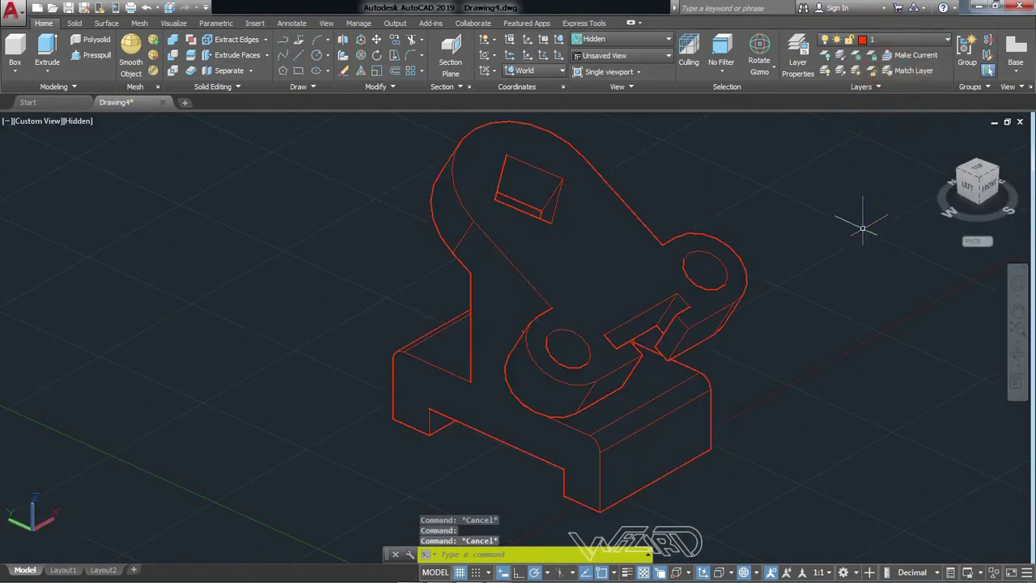
Turn off layer 1, make layer 2 current, and show the reference drawing alongside
middle_click_drag(812, 386, 510, 409)
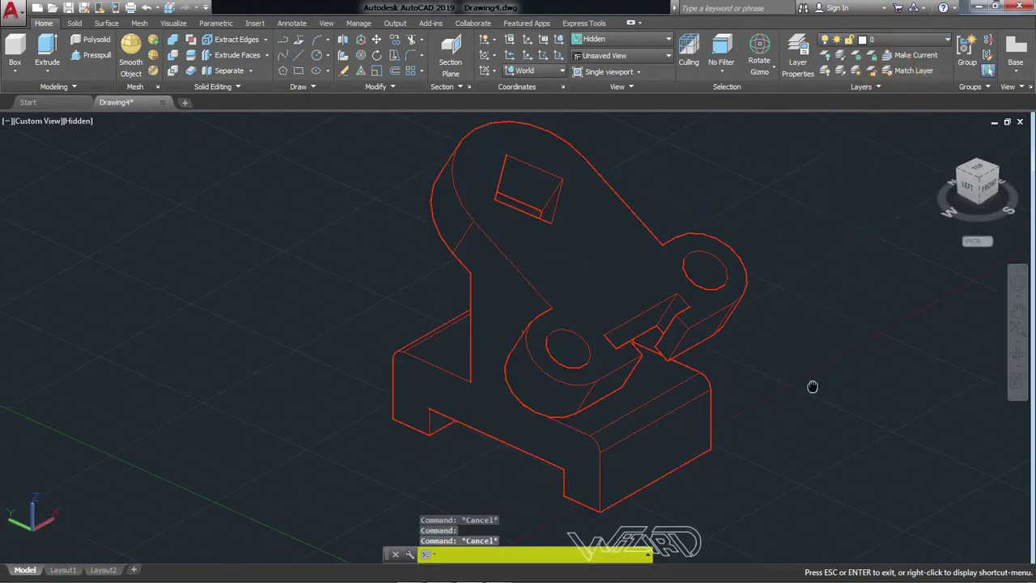
mouse_move(786, 394)
middle_mouse_down()
mouse_move(587, 423)
mouse_move(454, 409)
middle_mouse_up()
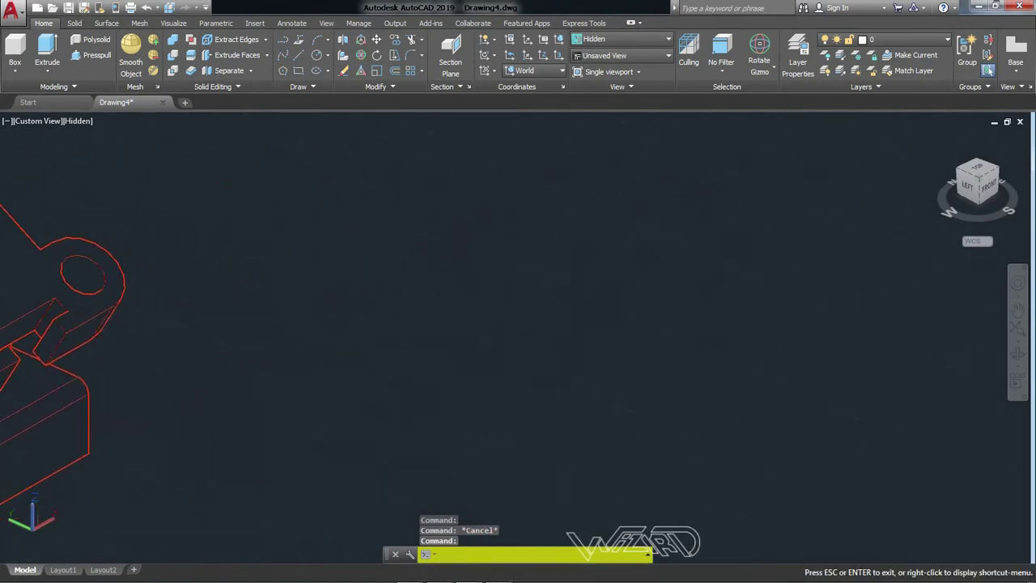
middle_click_drag(810, 362, 707, 359)
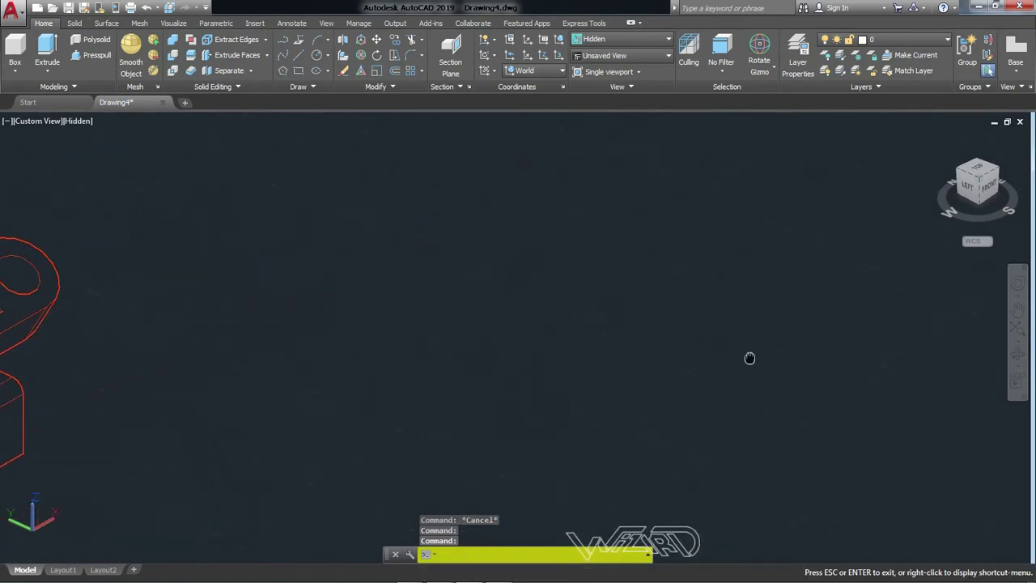
left_click(902, 40)
left_click(828, 71)
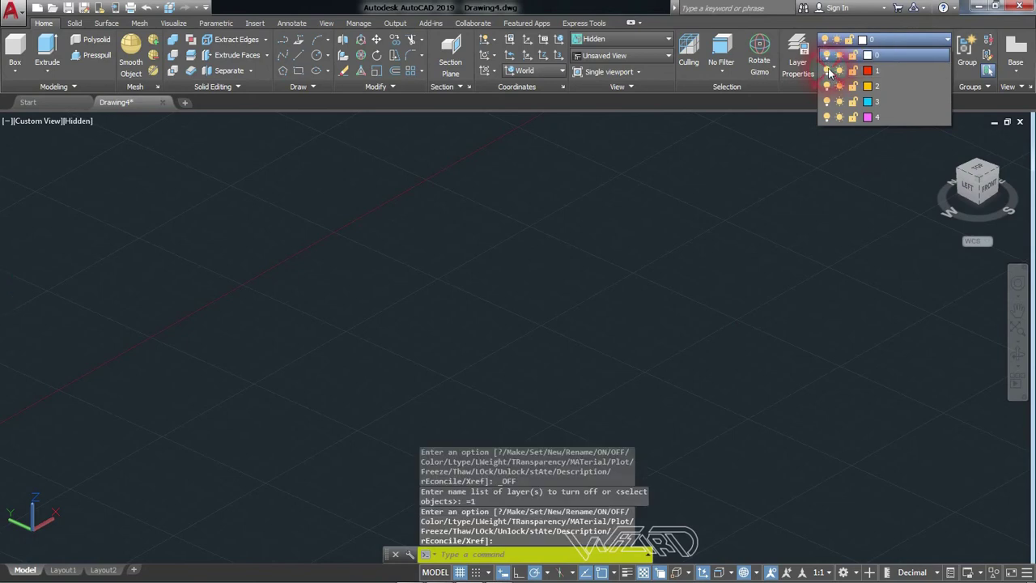
left_click(915, 86)
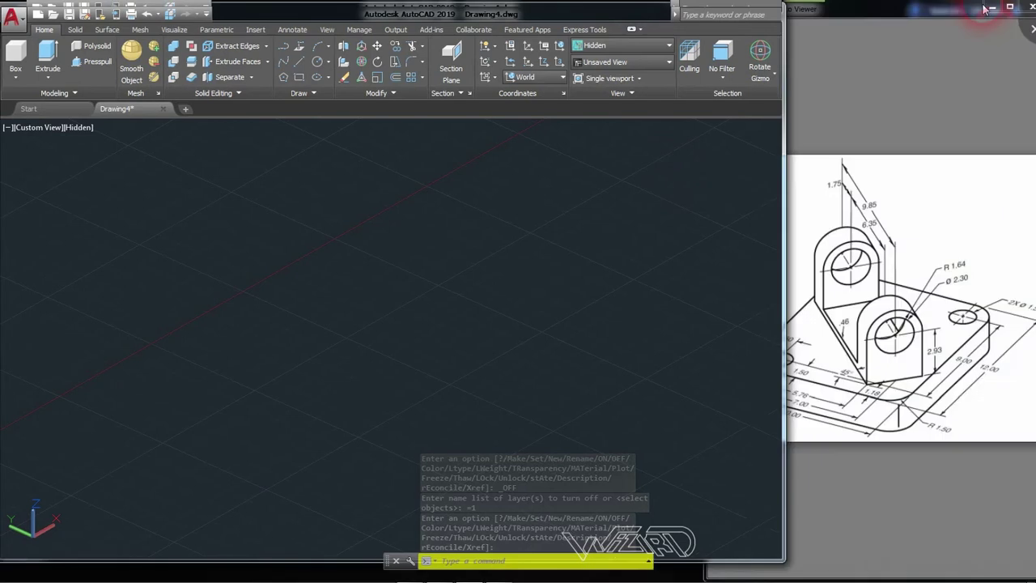
left_click(943, 208)
Start a box solid from a picked corner with length 12 and width 10
left_click(613, 258)
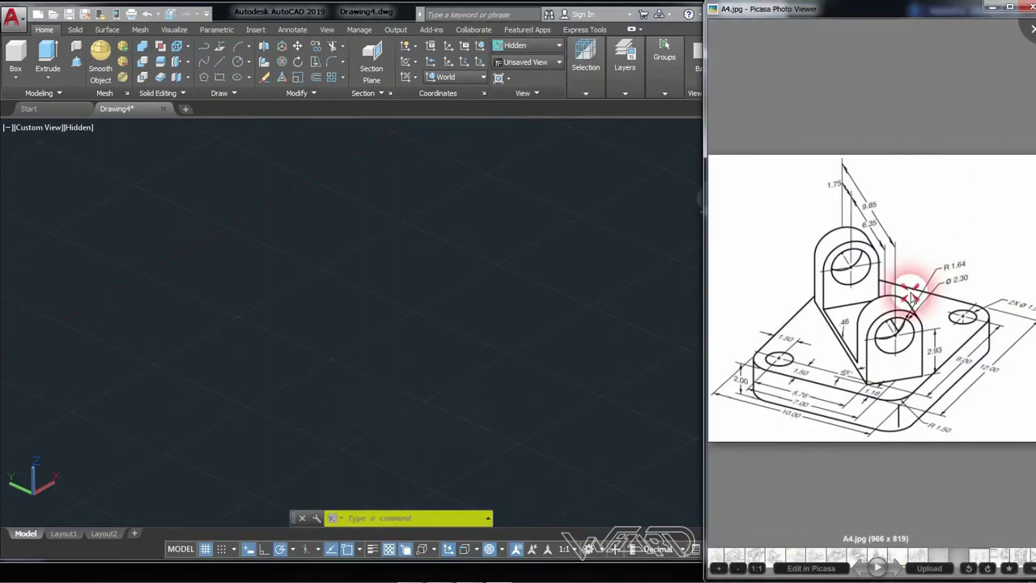
left_click(388, 557)
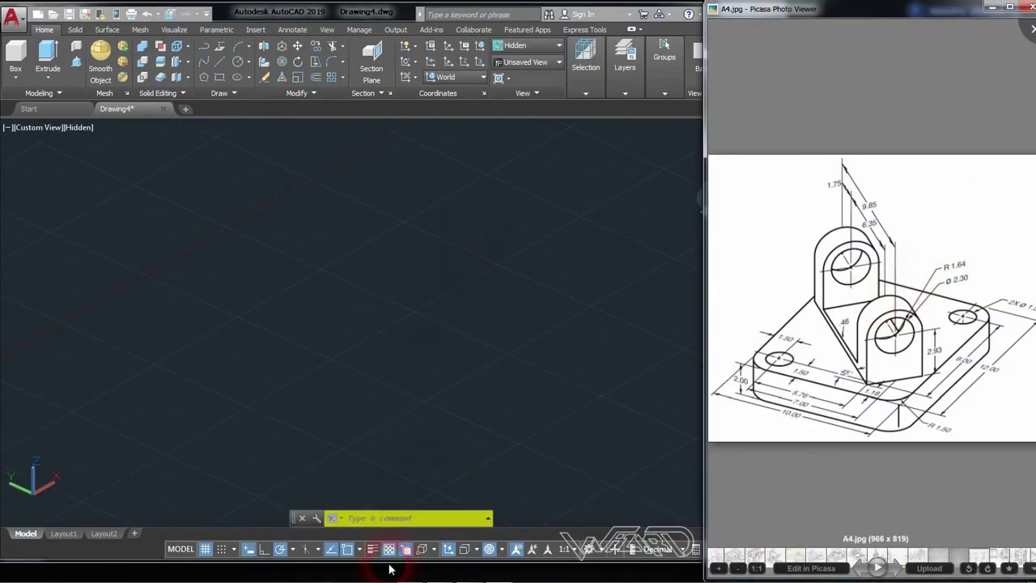
left_click(891, 364)
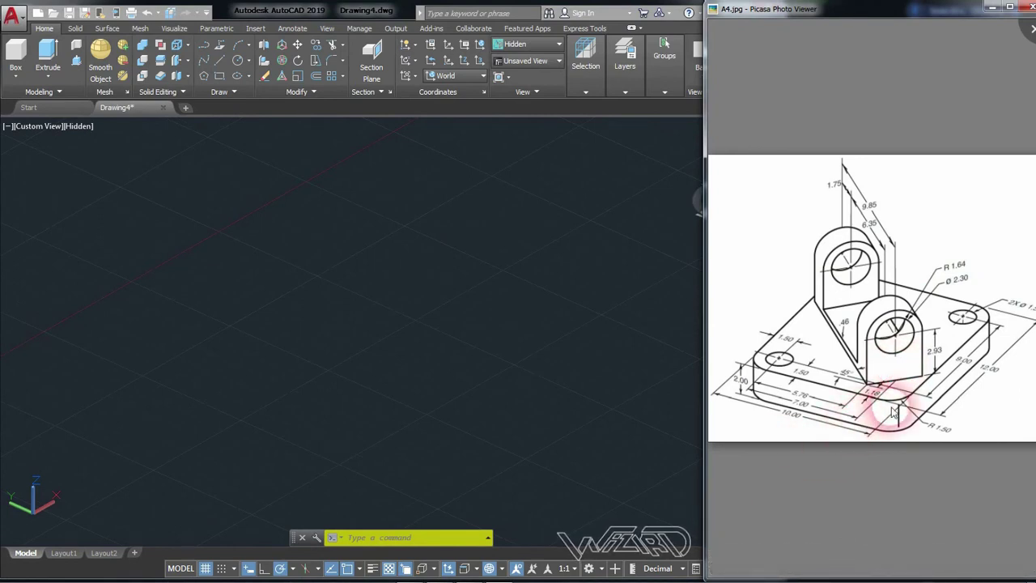
left_click(370, 279)
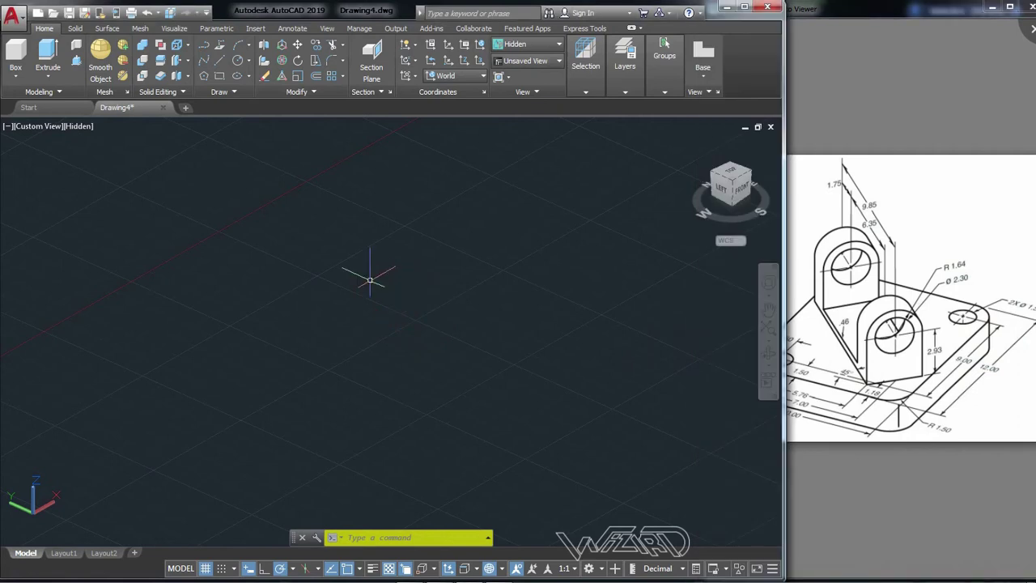
left_click(18, 77)
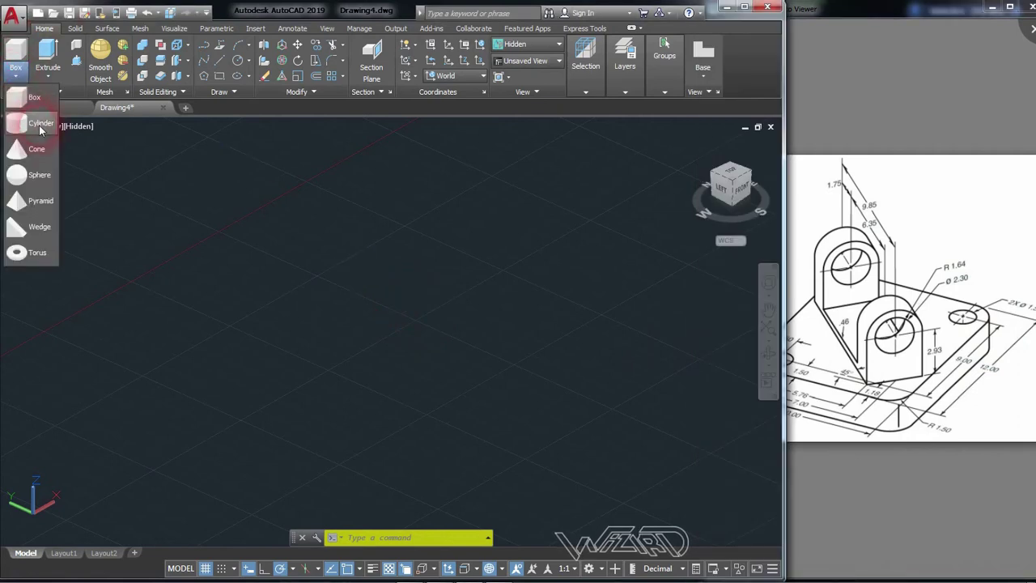
left_click(32, 97)
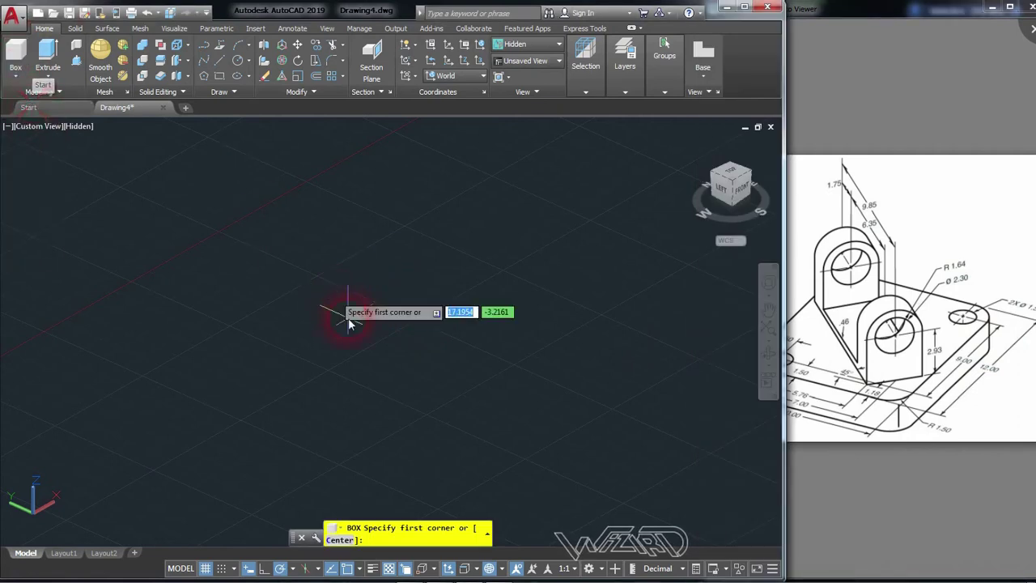
left_click(359, 403)
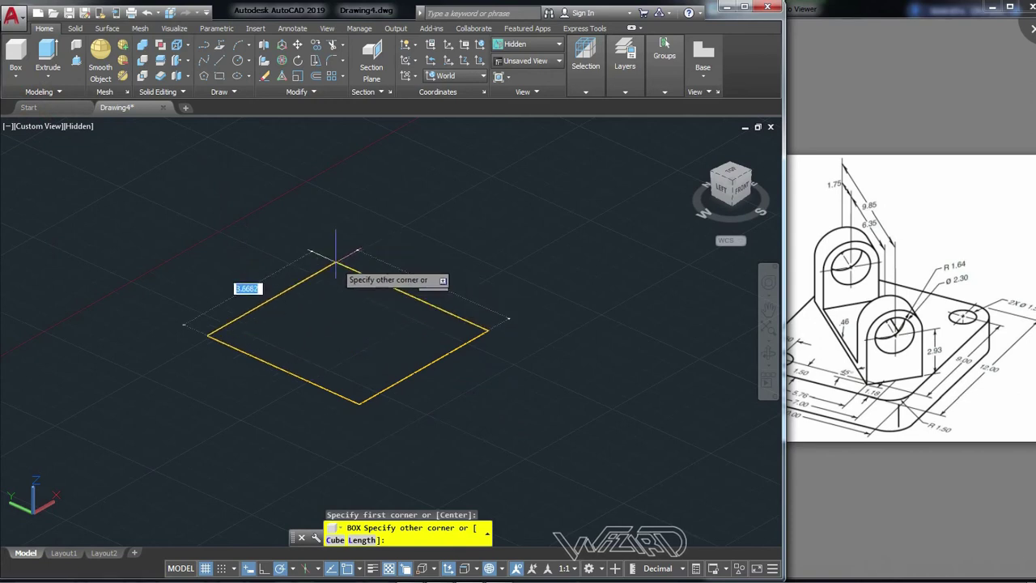
key("Tab")
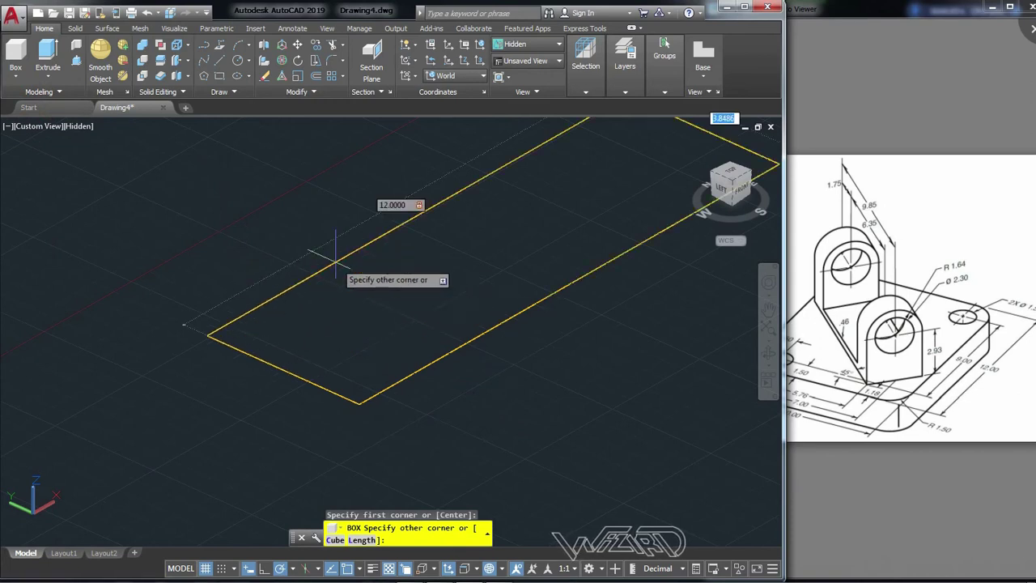
key("Return")
Check the reference drawing and give the box a height of 2
scroll(356, 278, "down", 4)
scroll(325, 161, "up", 2)
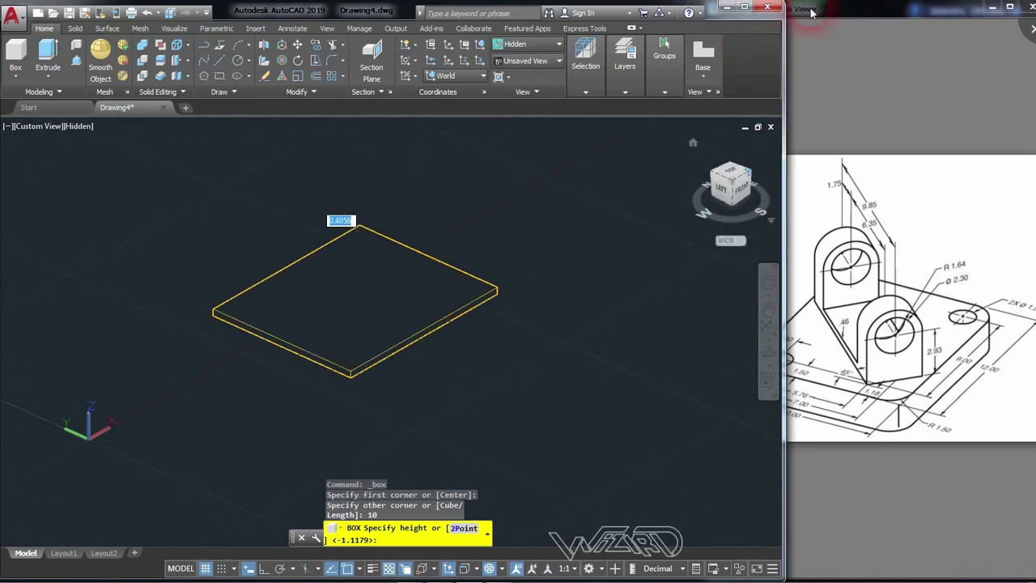
left_click(773, 360)
left_click(306, 13)
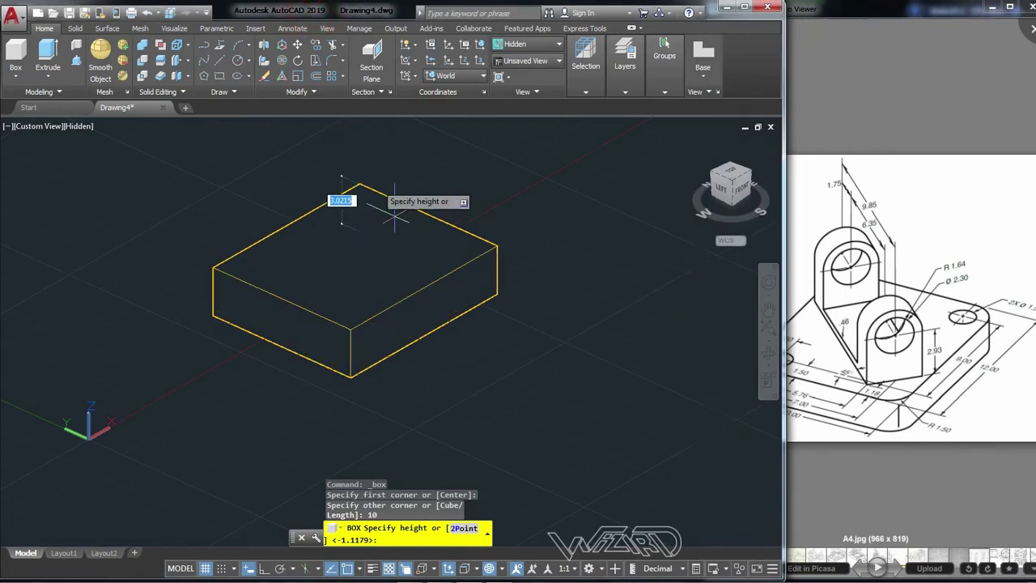
type("2")
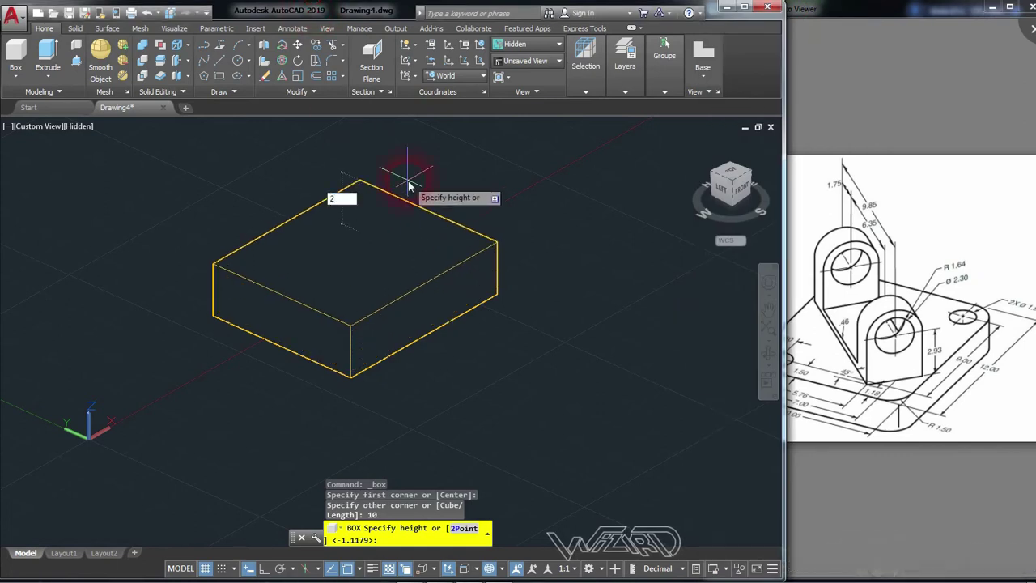
key("Return")
Review the hole positions on the reference drawing, then return to the model
scroll(237, 256, "up", 2)
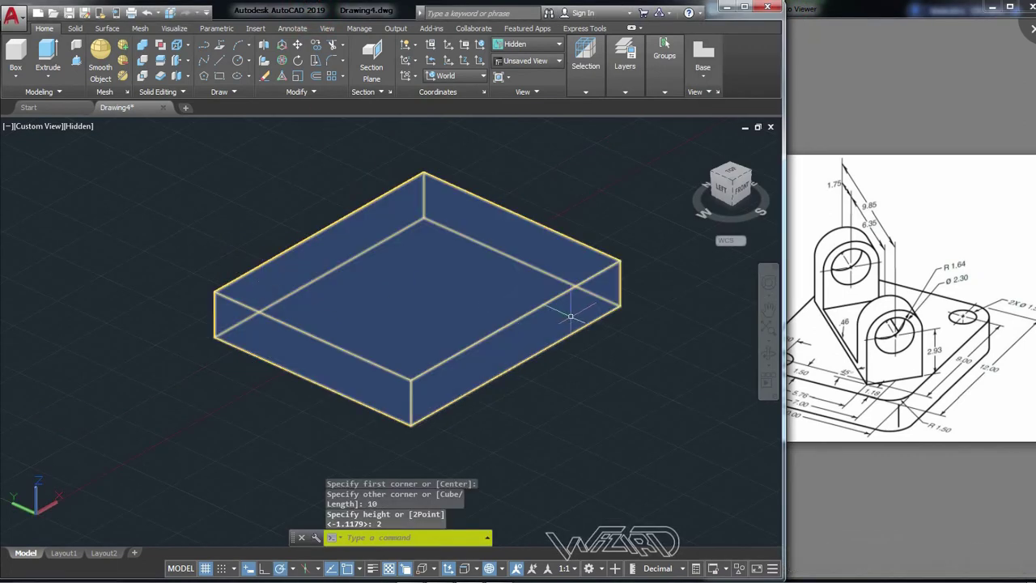
left_click(833, 356)
left_click(929, 331)
left_click(768, 357)
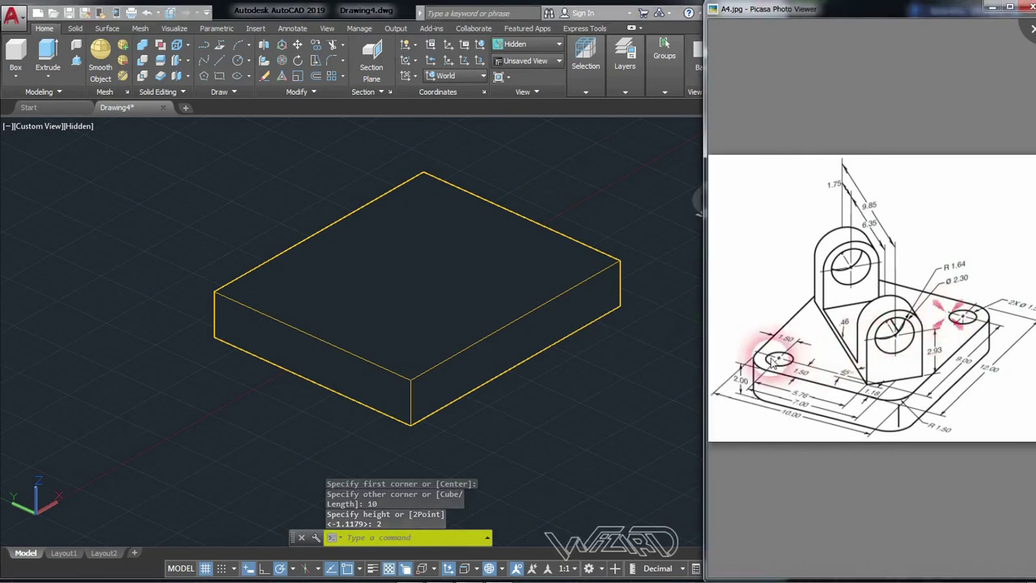
mouse_move(913, 25)
left_mouse_down()
mouse_move(917, 61)
mouse_move(913, 19)
left_mouse_up()
left_click(6, 87)
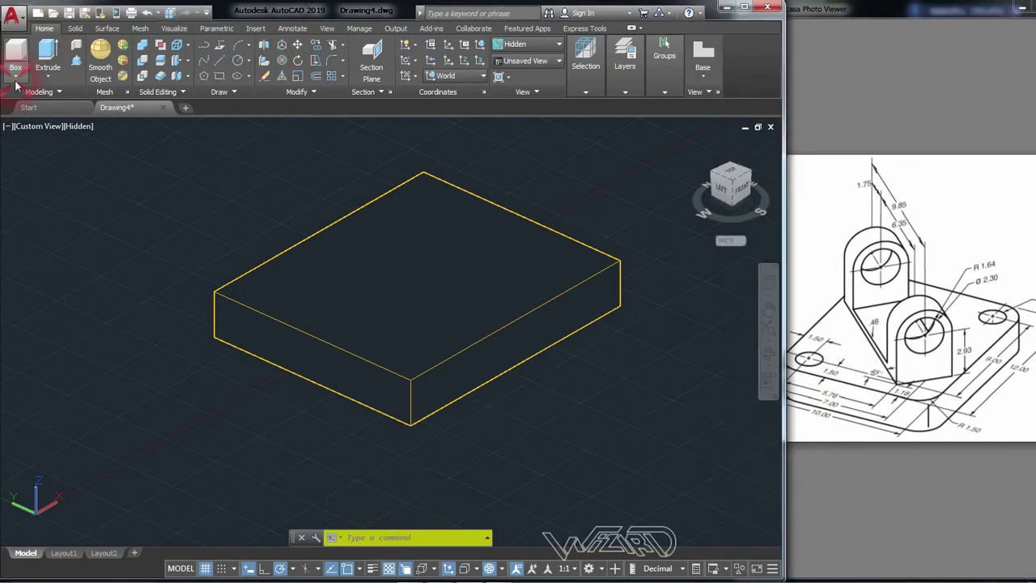
Start a cylinder tracked 1.5 from the box corner and turn off Dynamic UCS
left_click(15, 76)
left_click(18, 108)
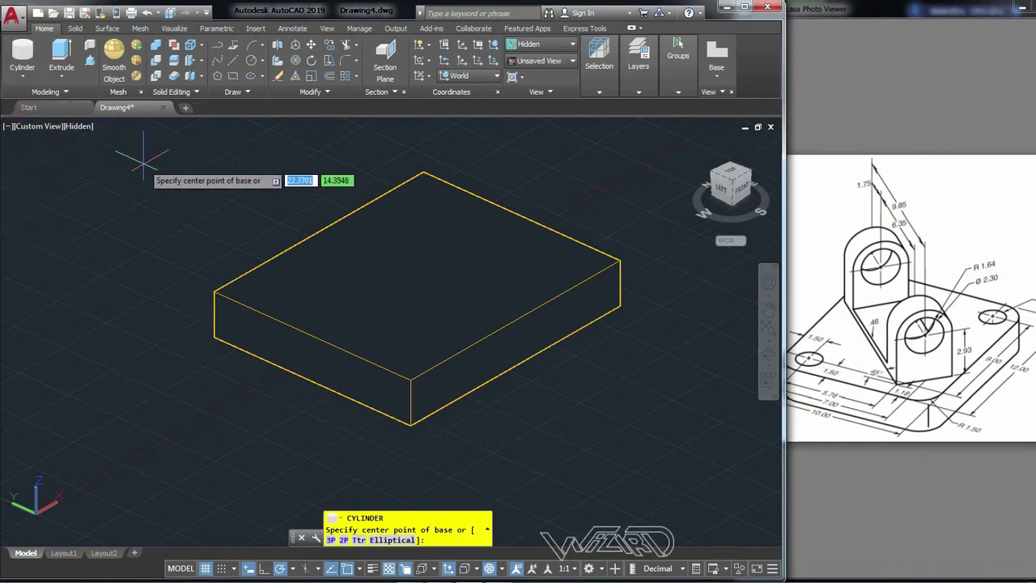
scroll(284, 218, "up", 2)
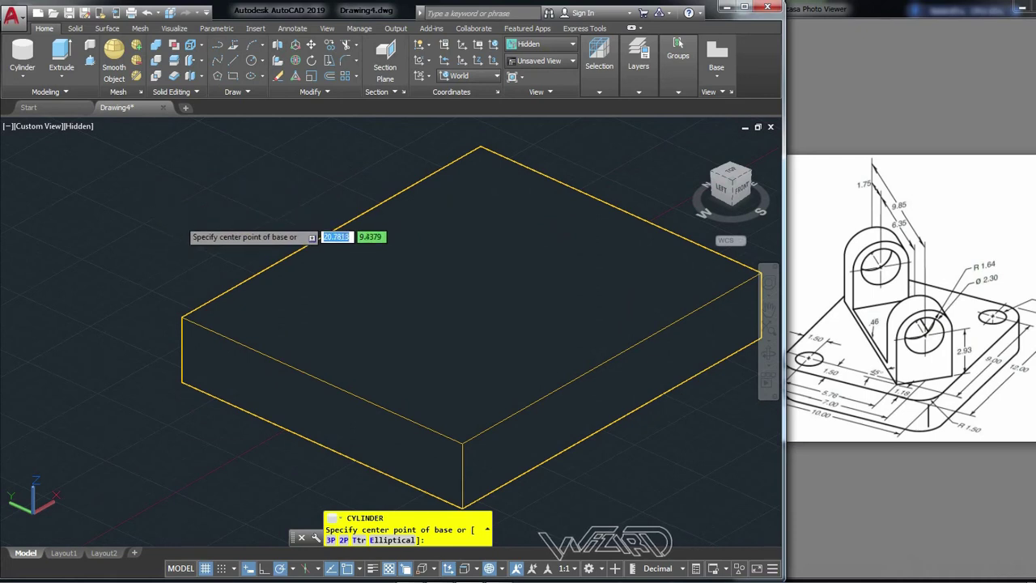
right_click(178, 218)
left_click(239, 354)
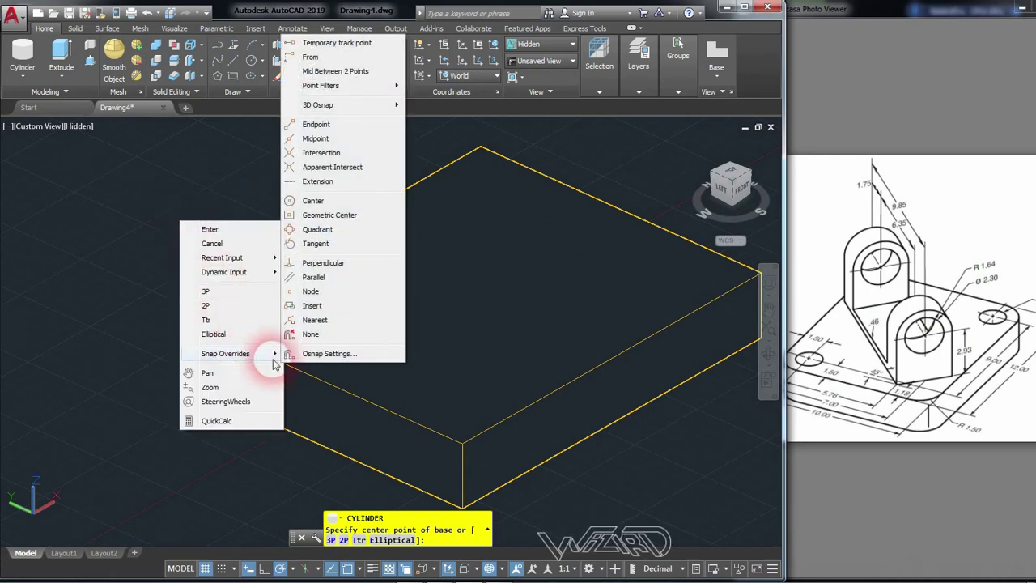
left_click(314, 44)
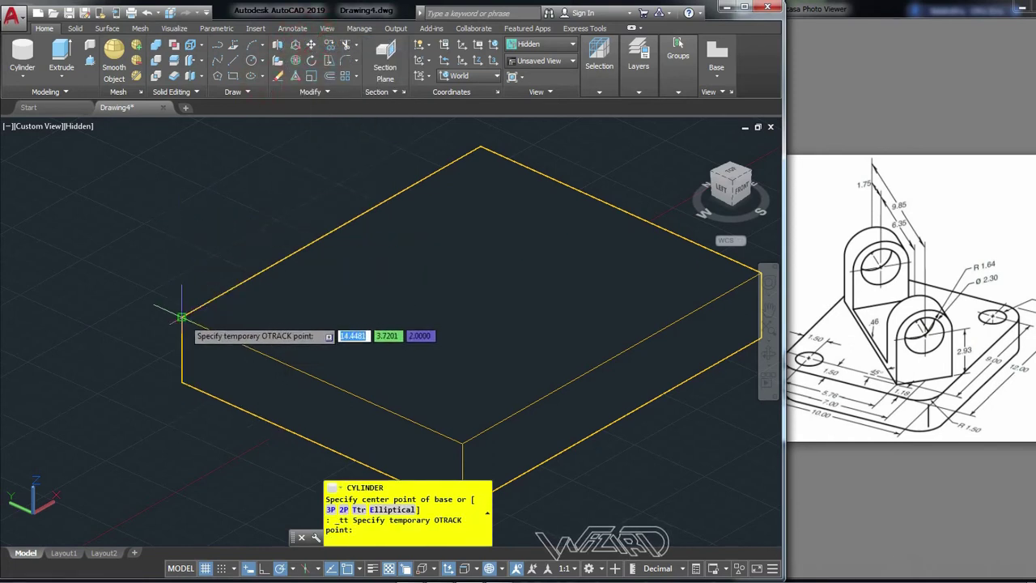
type("1.5")
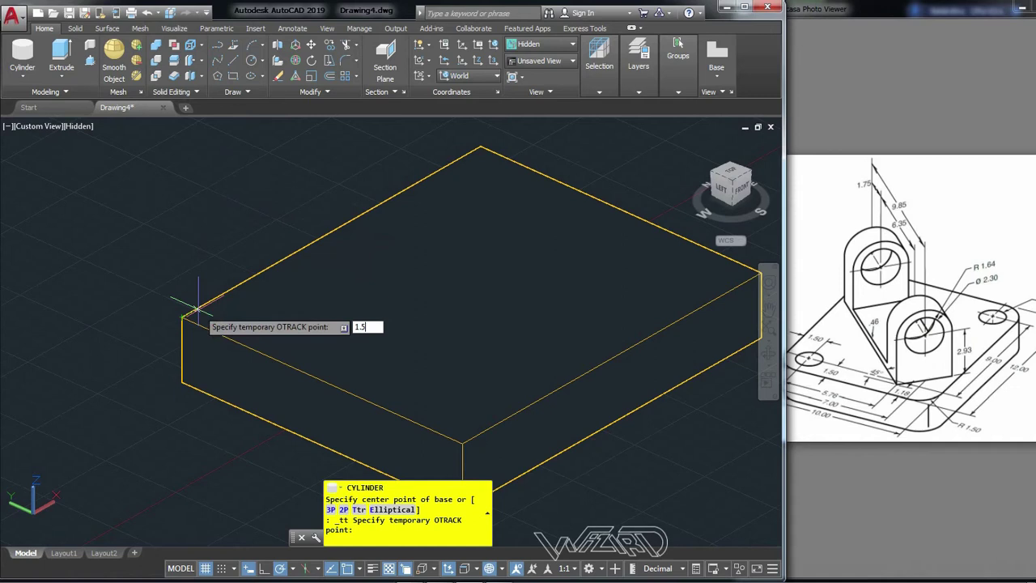
key("Return")
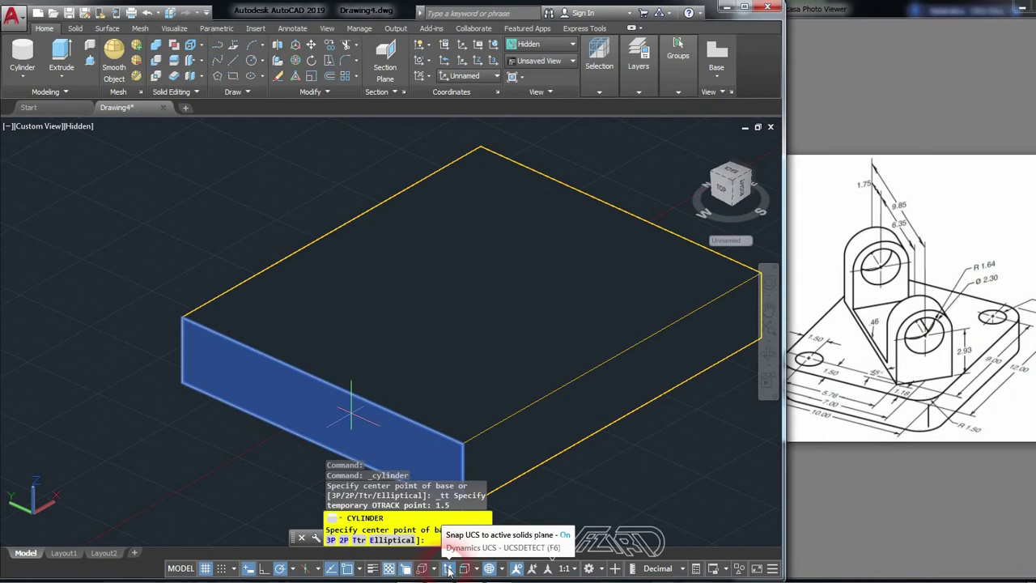
left_click(449, 569)
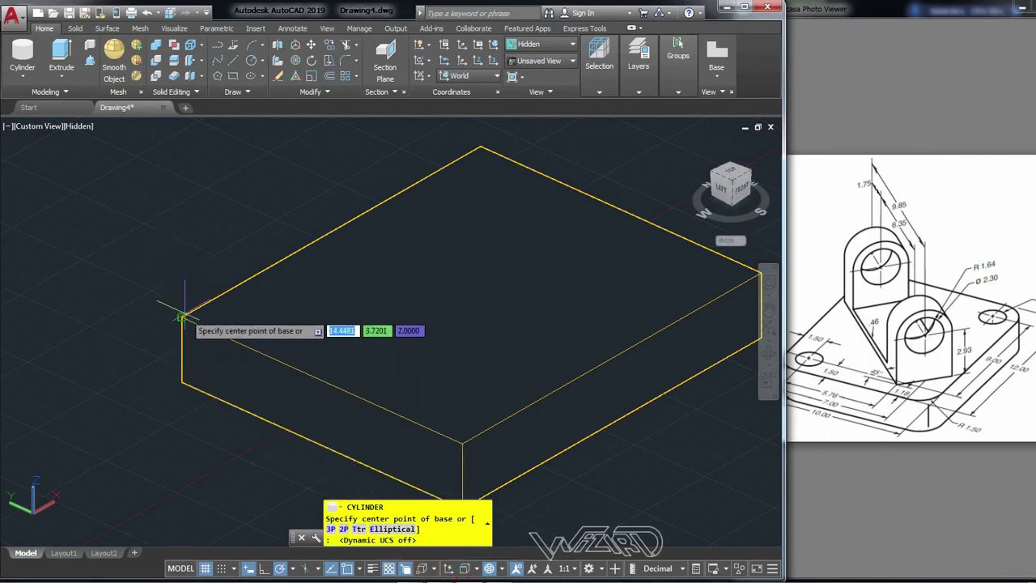
Place a 1.5-diameter cylinder centred 1.5 from the plate corner, extending down through the plate
right_click(182, 317)
mouse_move(231, 434)
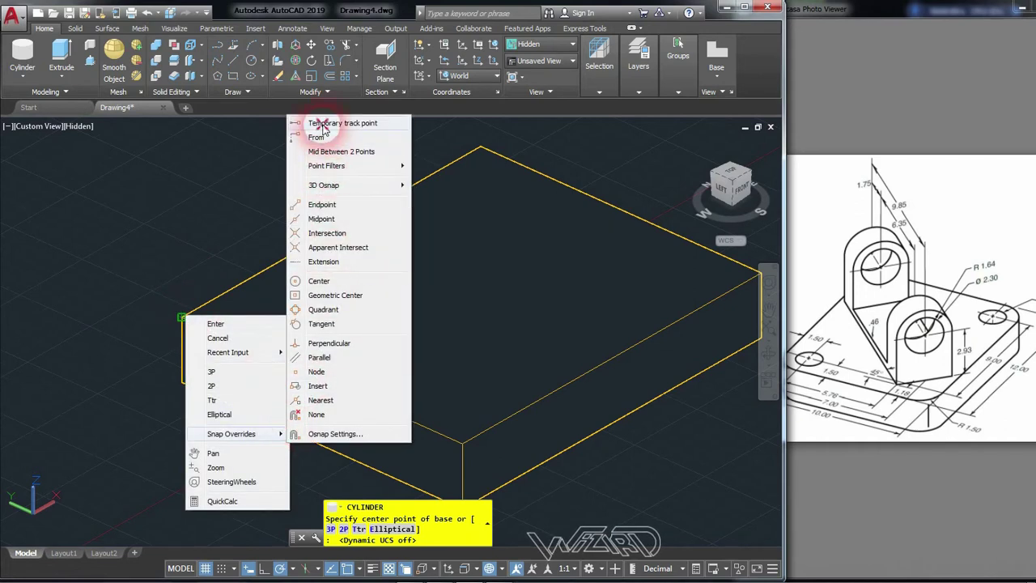
left_click(328, 123)
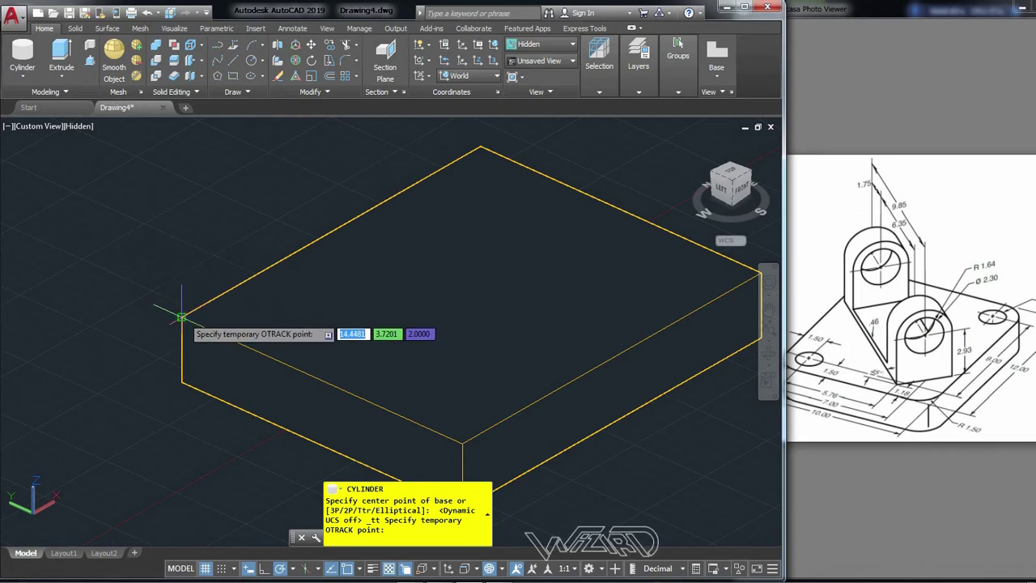
type("1.5")
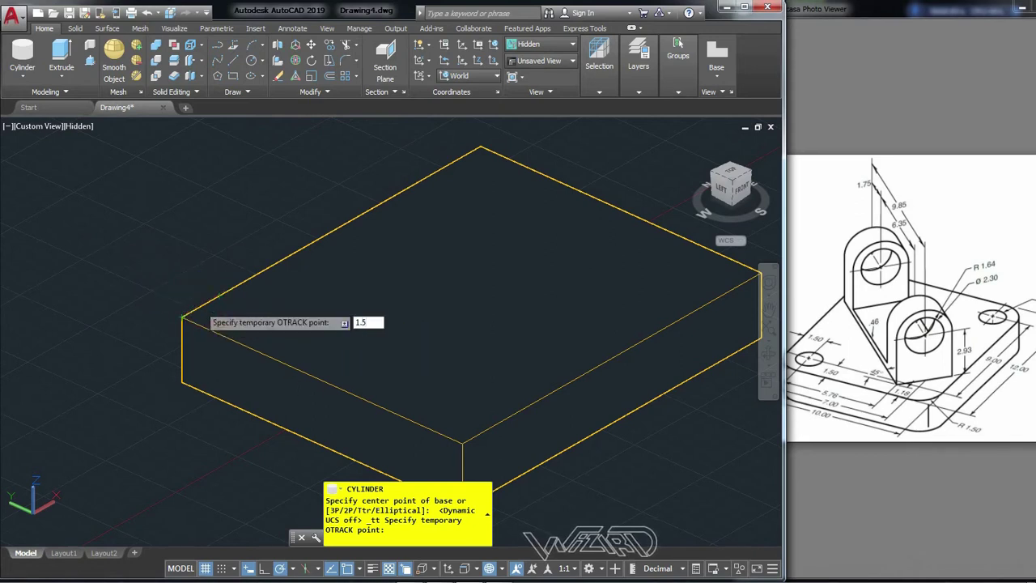
key("Return")
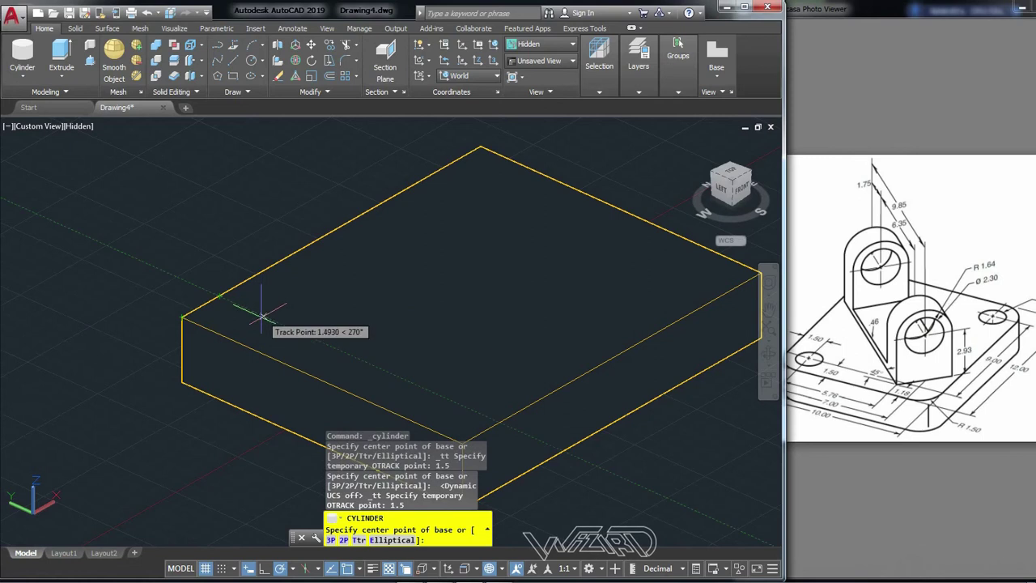
type("1.5")
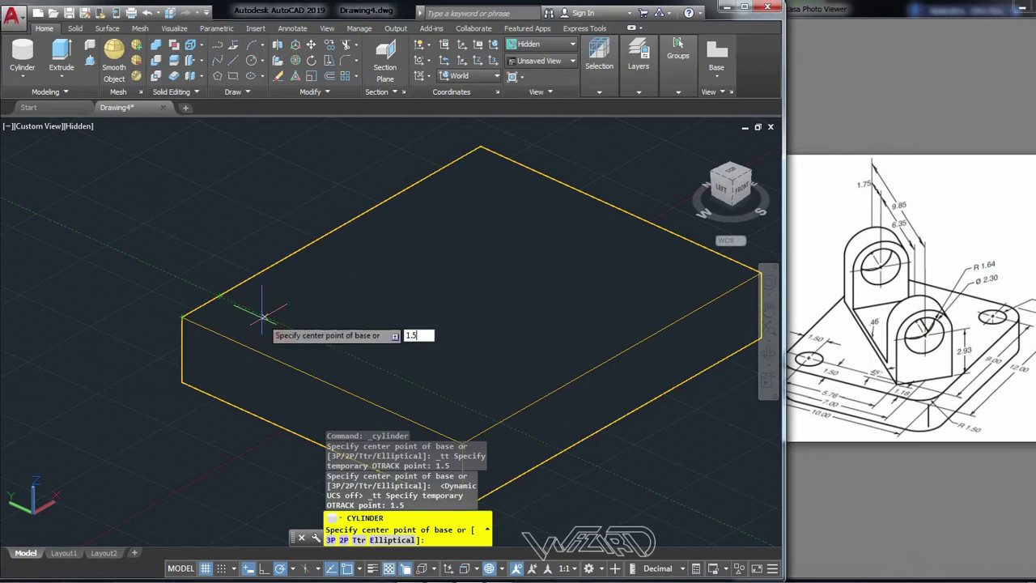
key("Return")
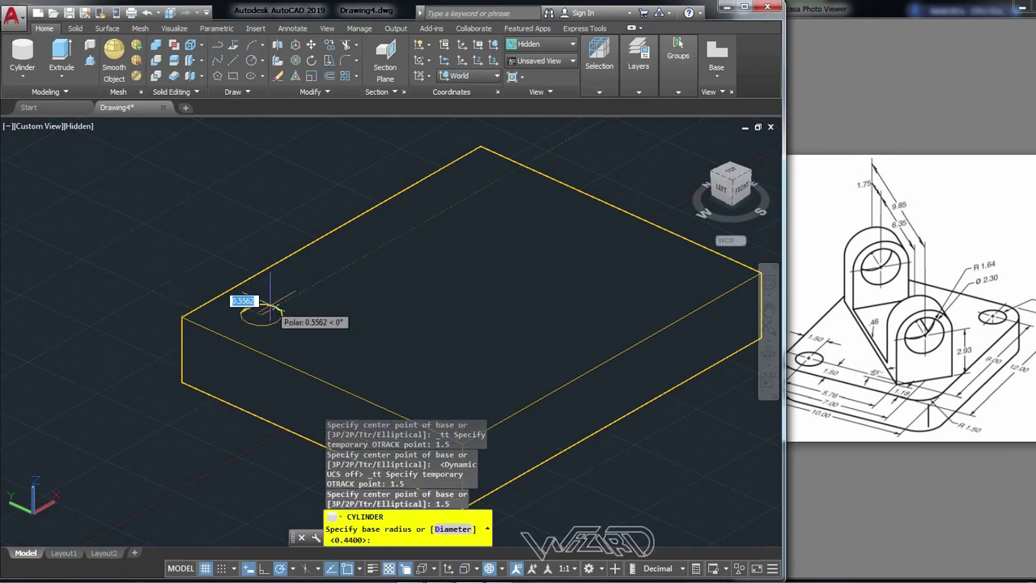
left_click(748, 23)
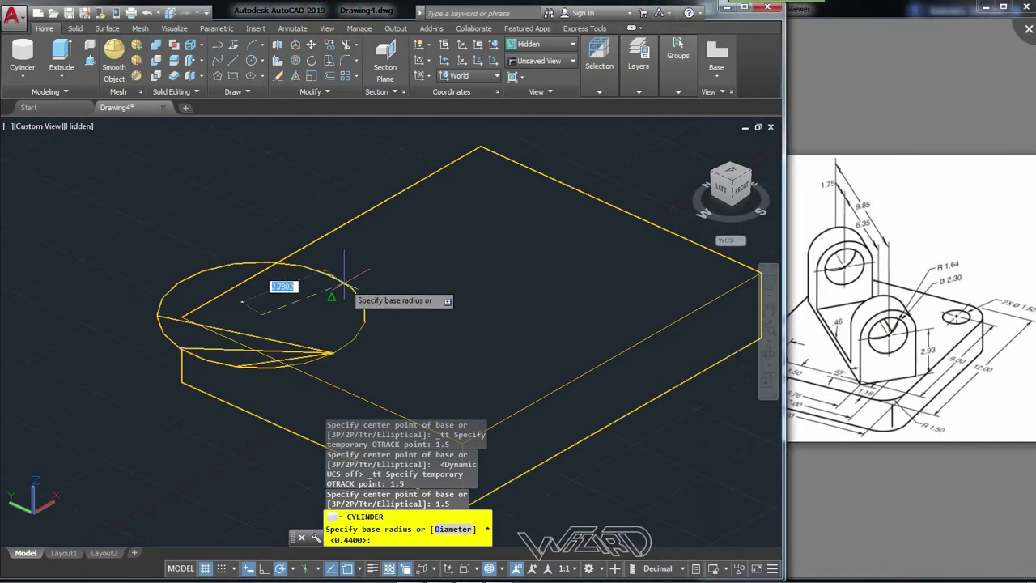
type("D")
key("Return")
type("1.5")
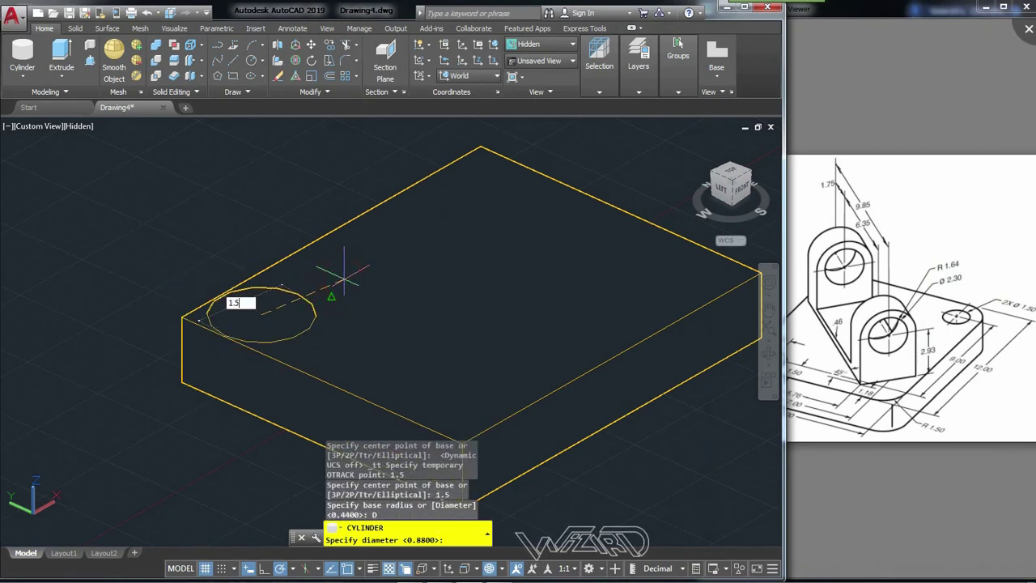
key("Return")
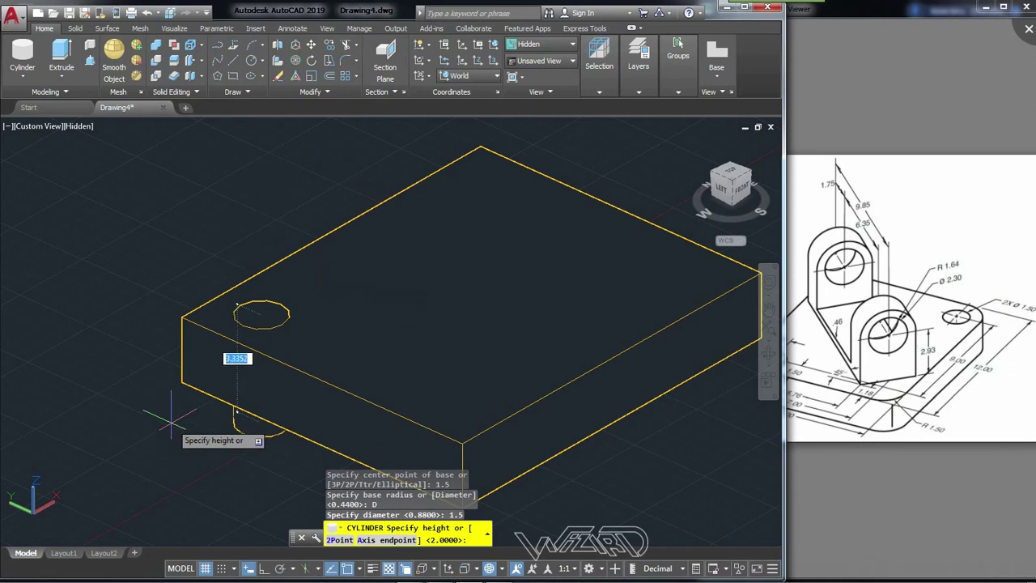
left_click(125, 384)
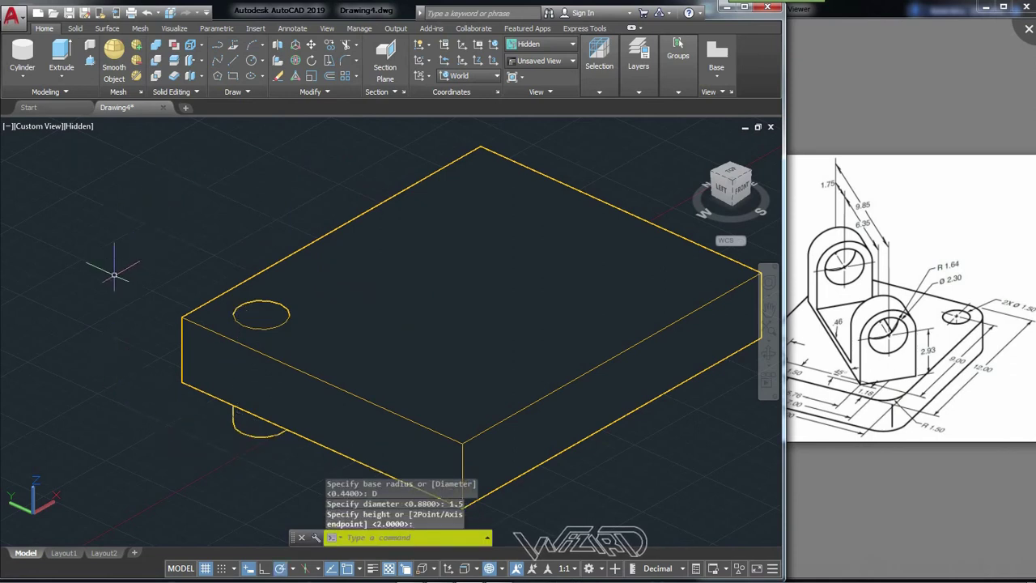
scroll(181, 300, "down", 3)
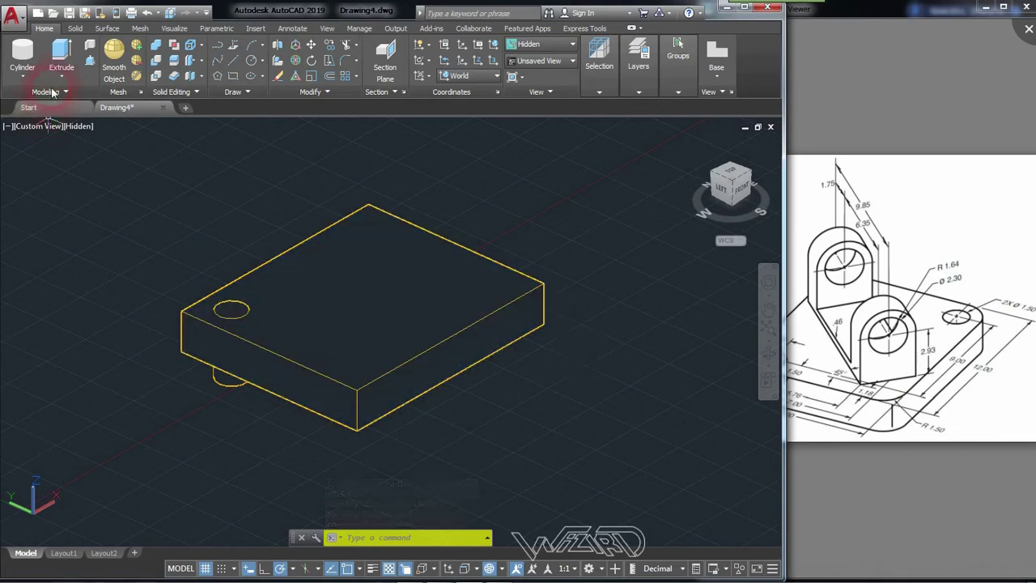
Mirror the cylinder in 3D across a 3-point plane, keeping the original
left_click(277, 45)
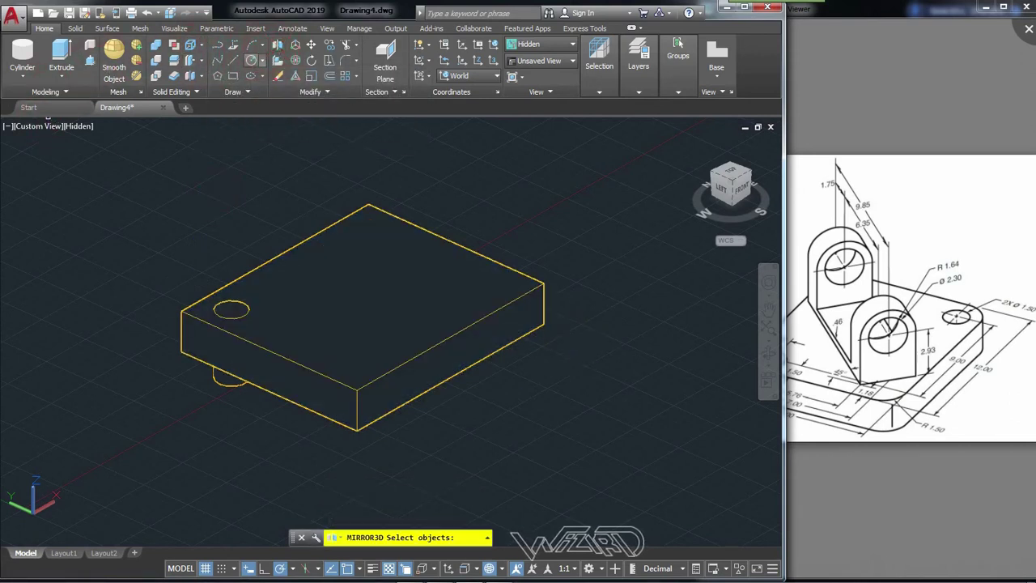
left_click(219, 380)
key("Return")
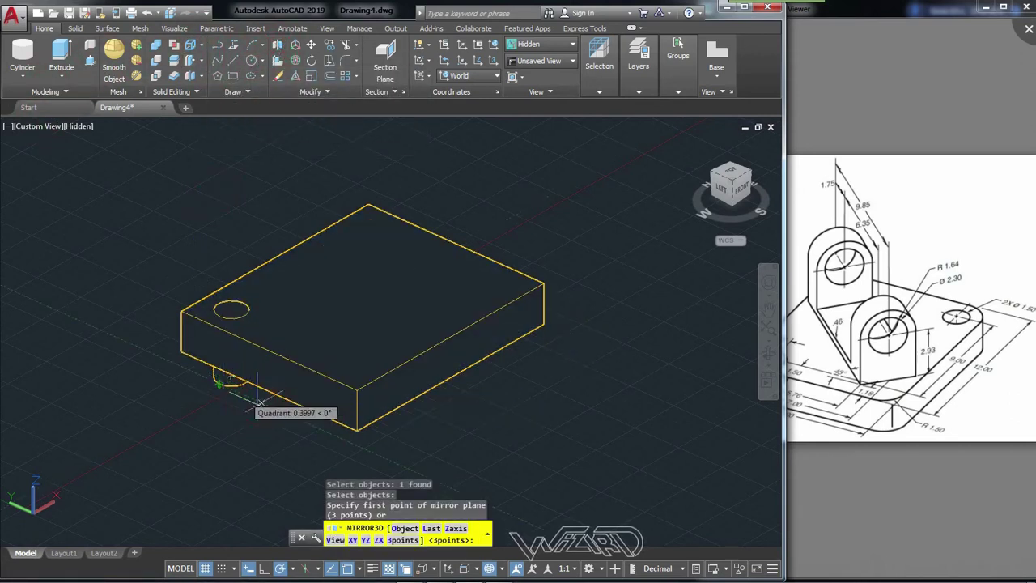
left_click(451, 377)
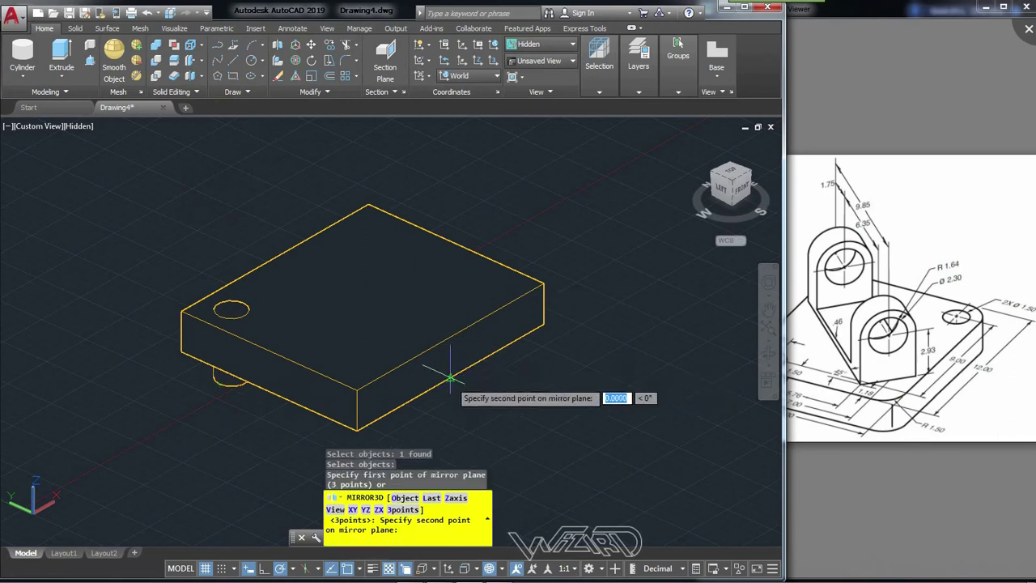
left_click(499, 397)
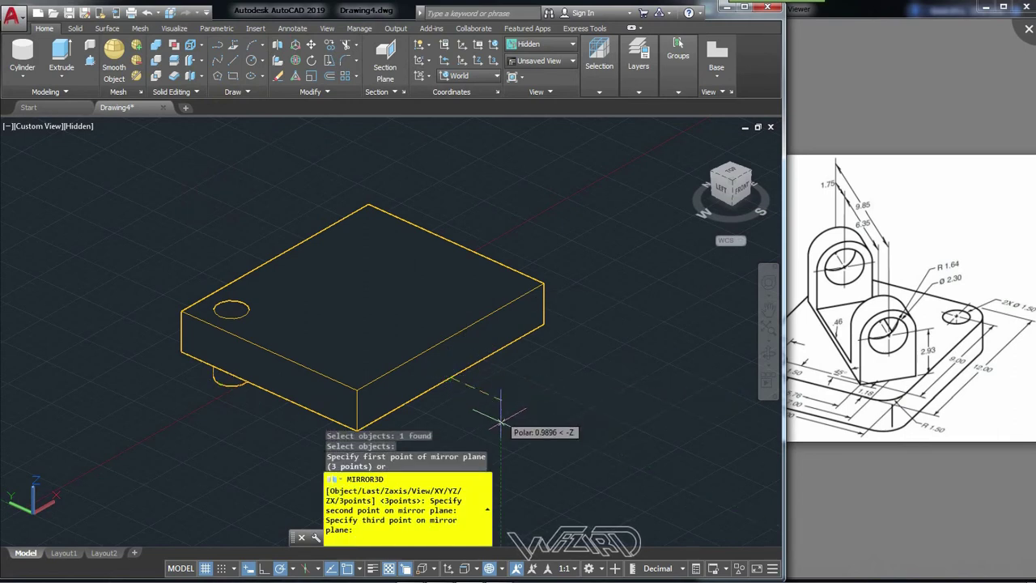
left_click(502, 425)
type("N")
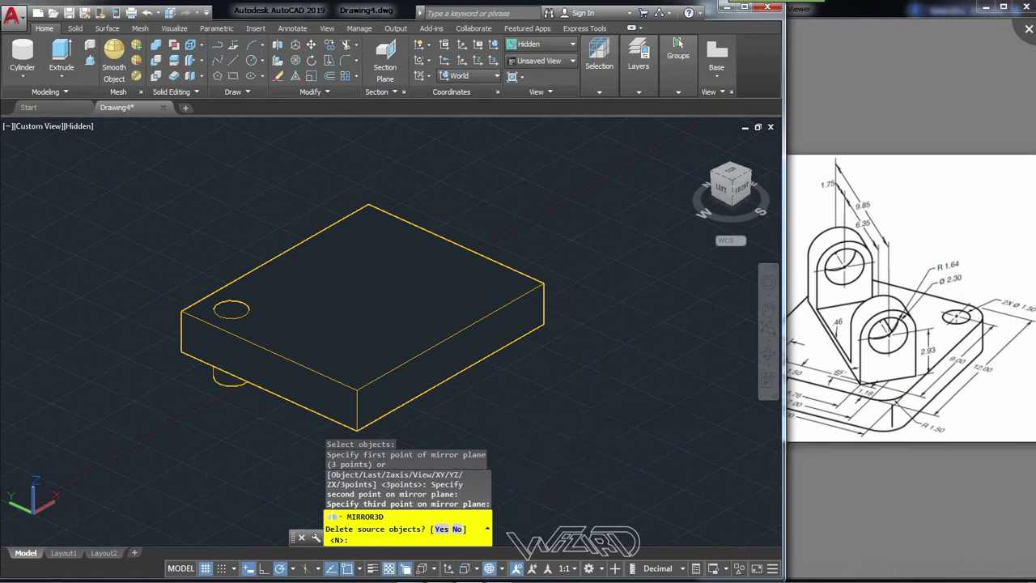
key("Return")
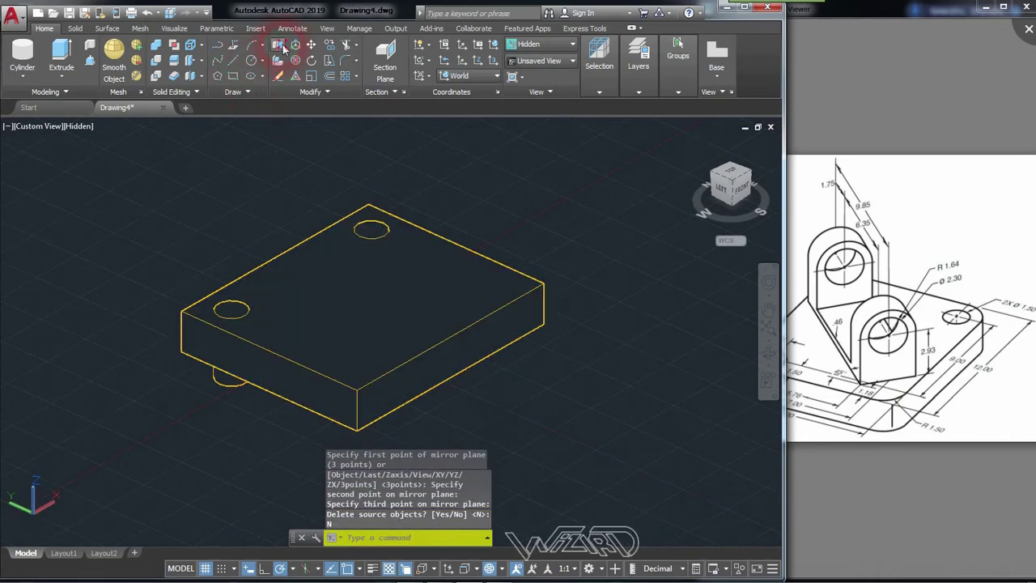
Mirror that copy to the diagonally opposite corner, deleting the source, and select the plate for subtraction
left_click(279, 47)
middle_click_drag(324, 297, 411, 235, "shift")
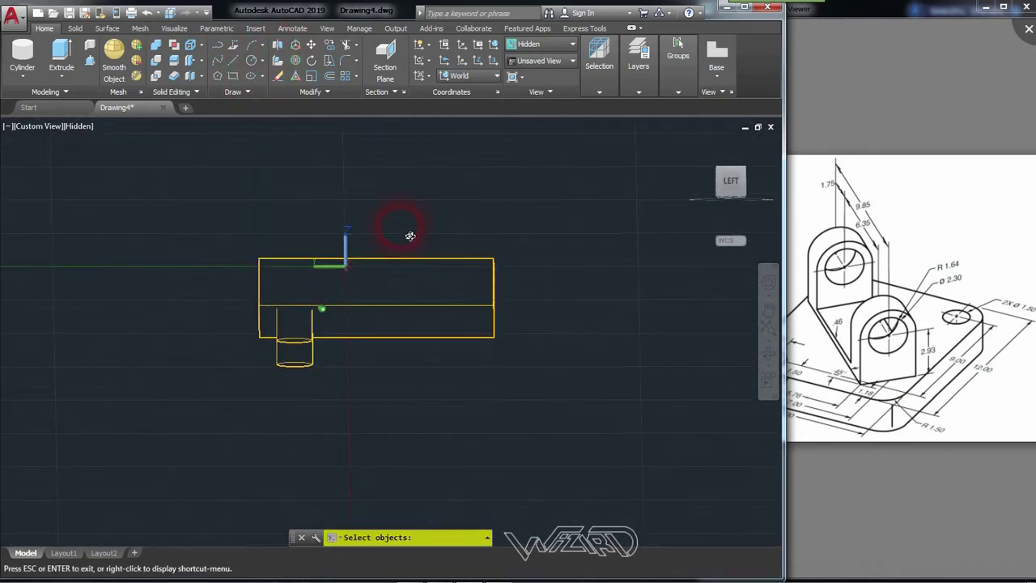
left_click(301, 352)
key("Return")
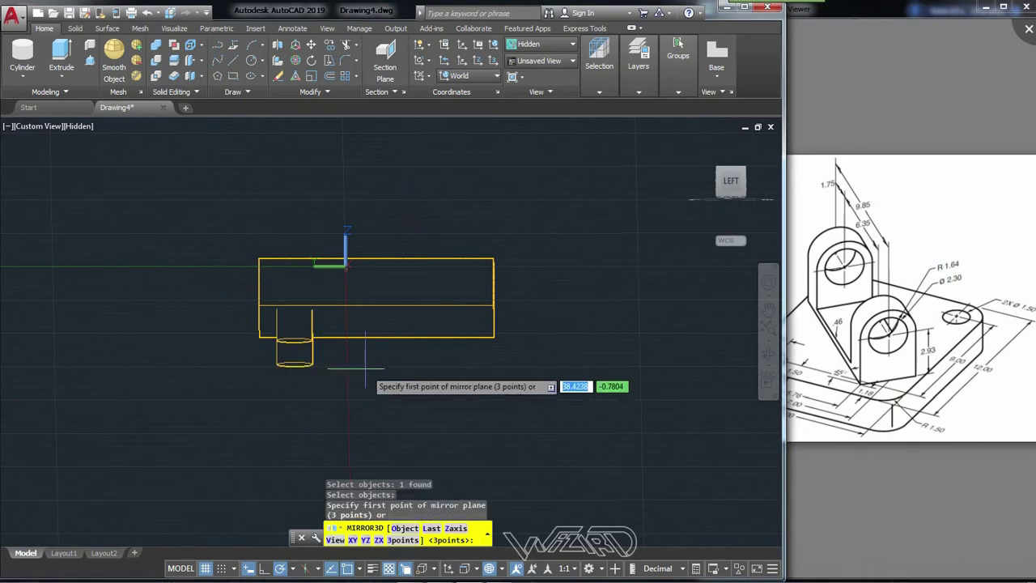
middle_click_drag(365, 368, 324, 409, "shift")
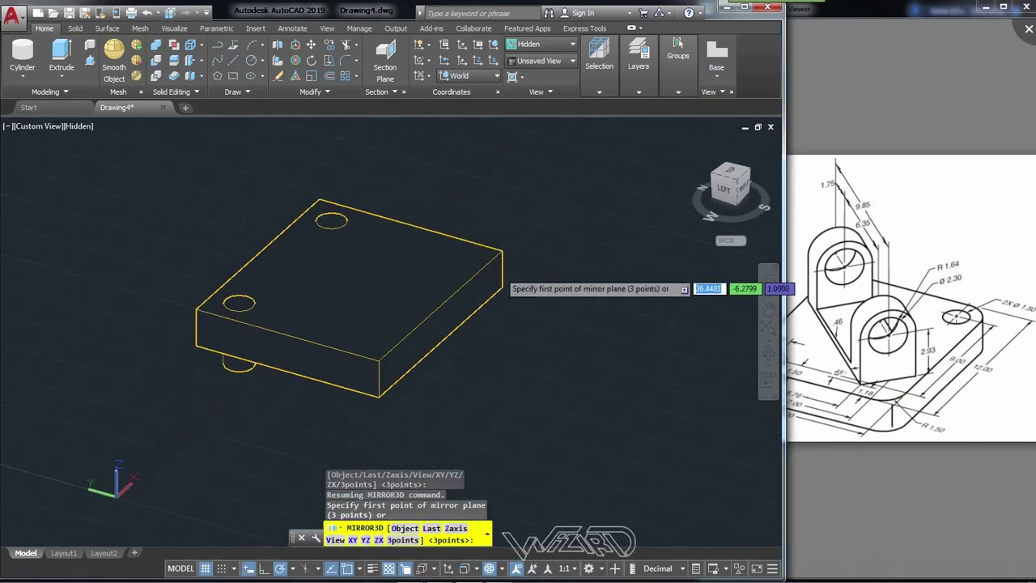
left_click(417, 220)
left_click(438, 197)
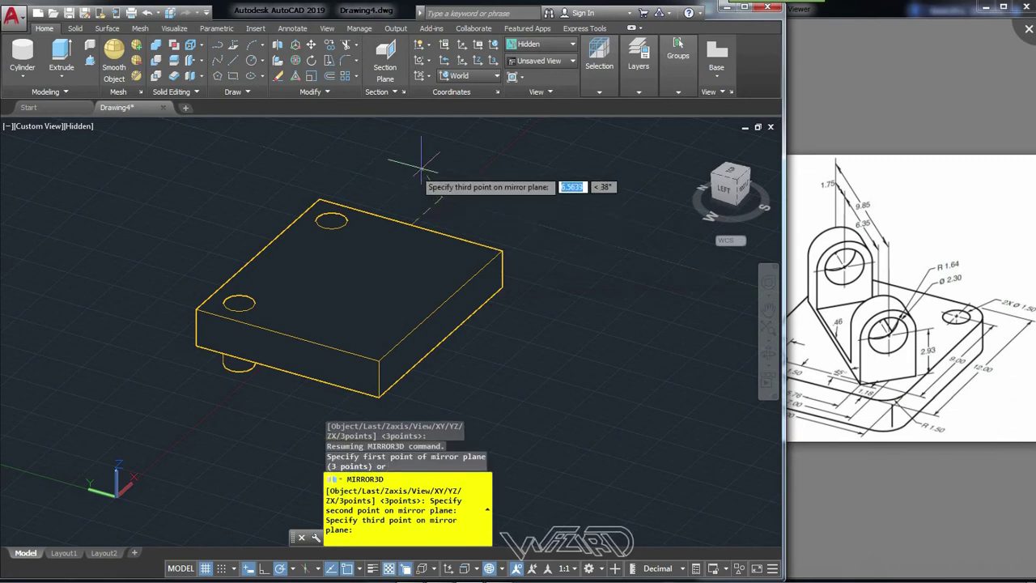
left_click(435, 156)
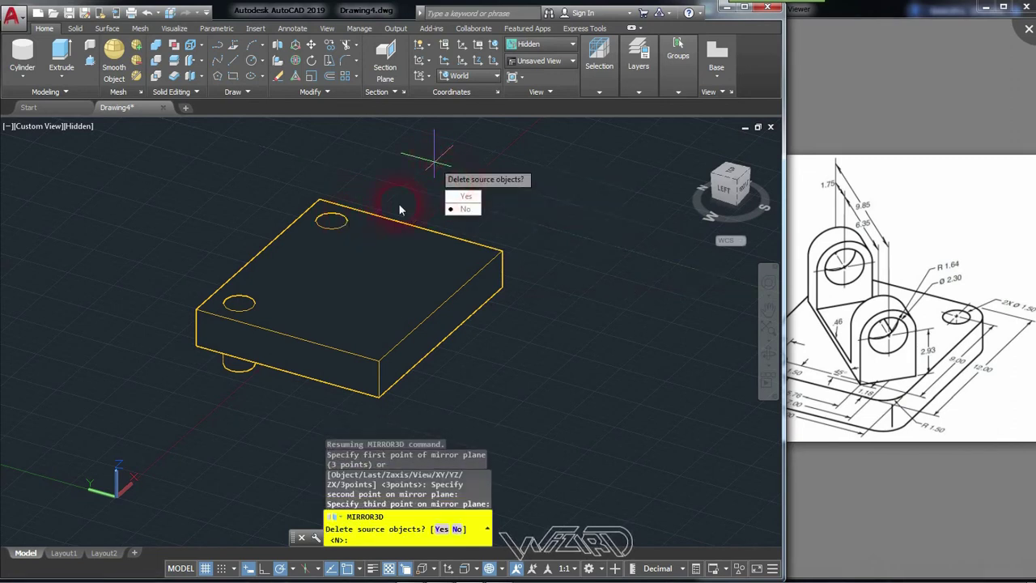
left_click(451, 197)
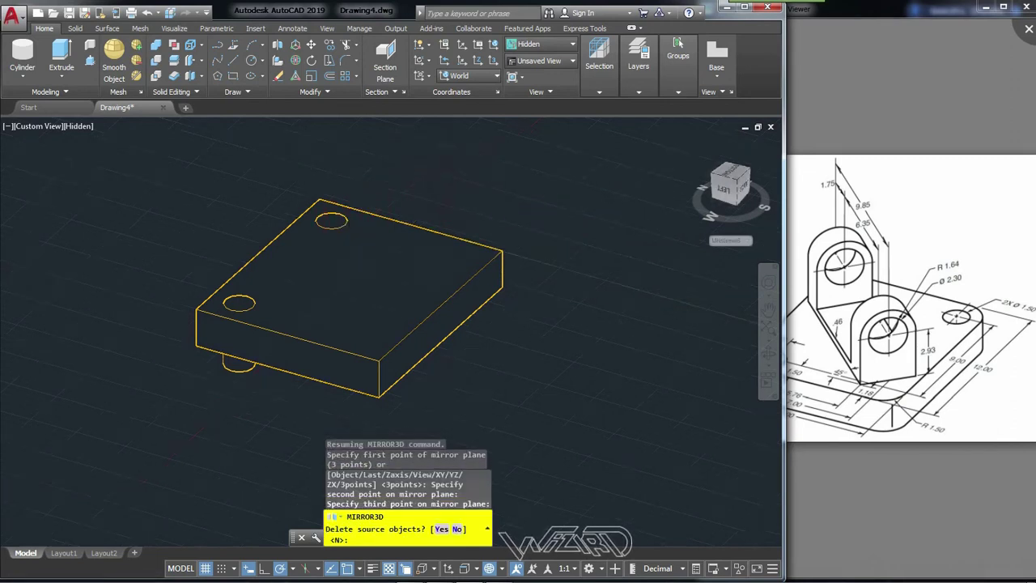
left_click(156, 62)
left_click(383, 280)
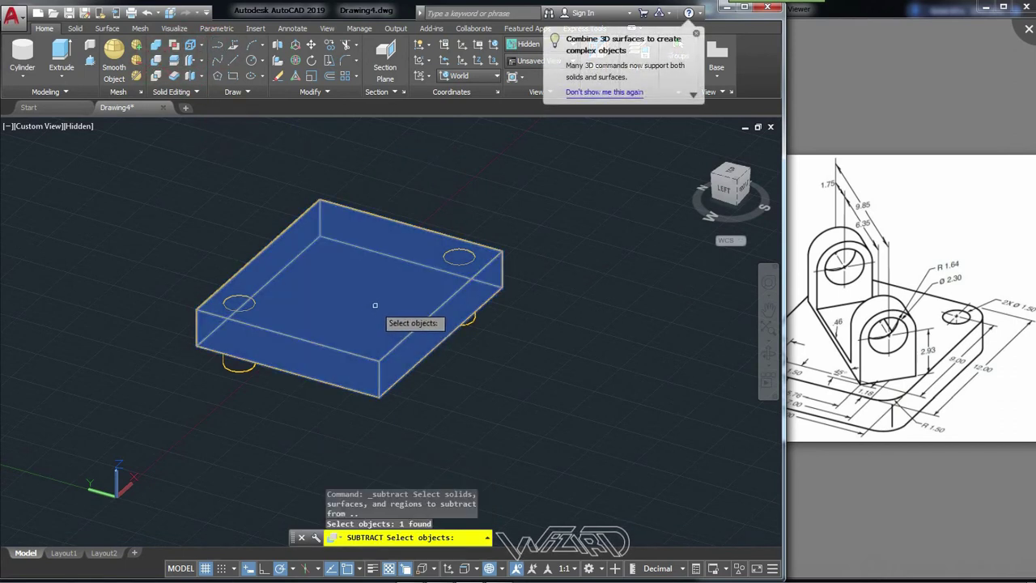
Subtract both corner cylinders from the plate, then bring the reference drawing forward
key("Return")
left_click(465, 321)
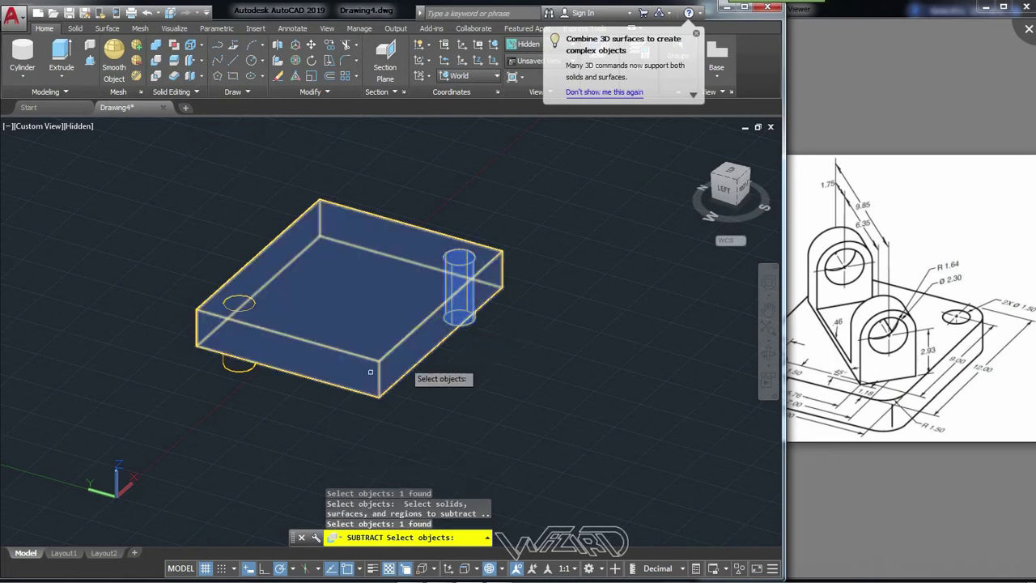
left_click(236, 362)
left_click(237, 368)
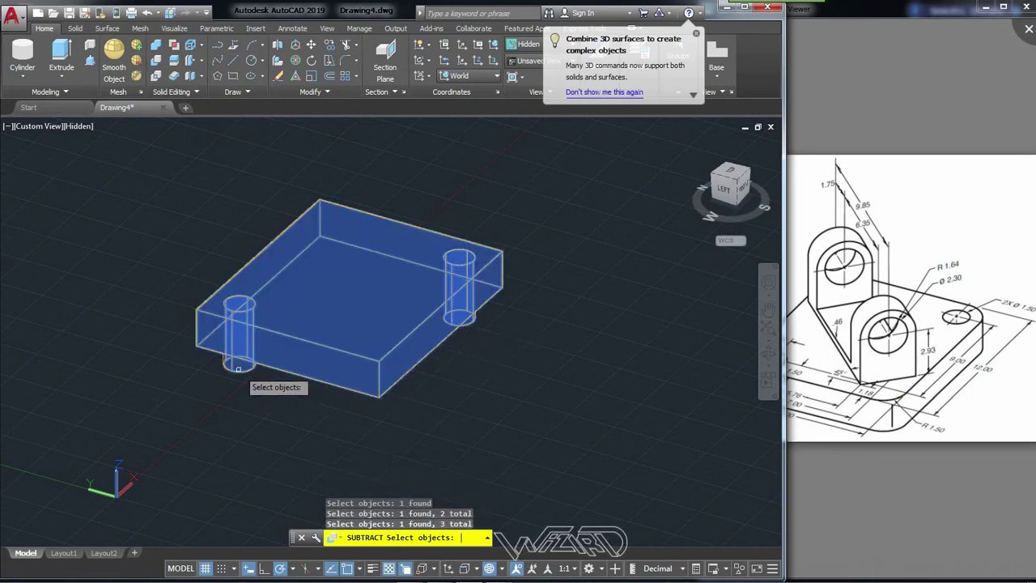
mouse_move(301, 289)
middle_mouse_down("shift")
mouse_move(297, 393)
mouse_move(317, 300)
mouse_move(294, 273)
middle_mouse_up("shift")
scroll(267, 240, "up", 3)
key("Return")
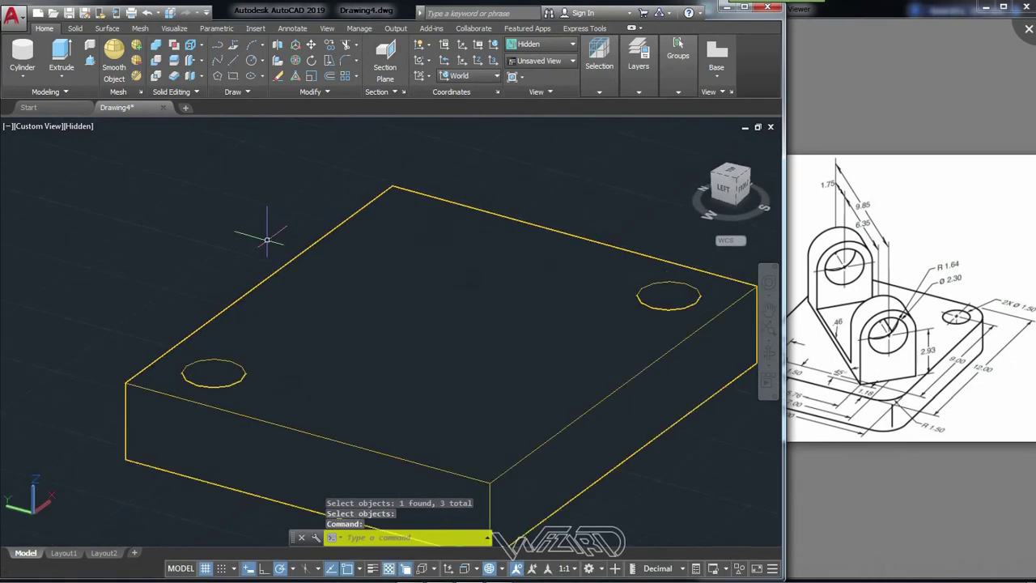
scroll(283, 236, "down", 2)
left_click(937, 300)
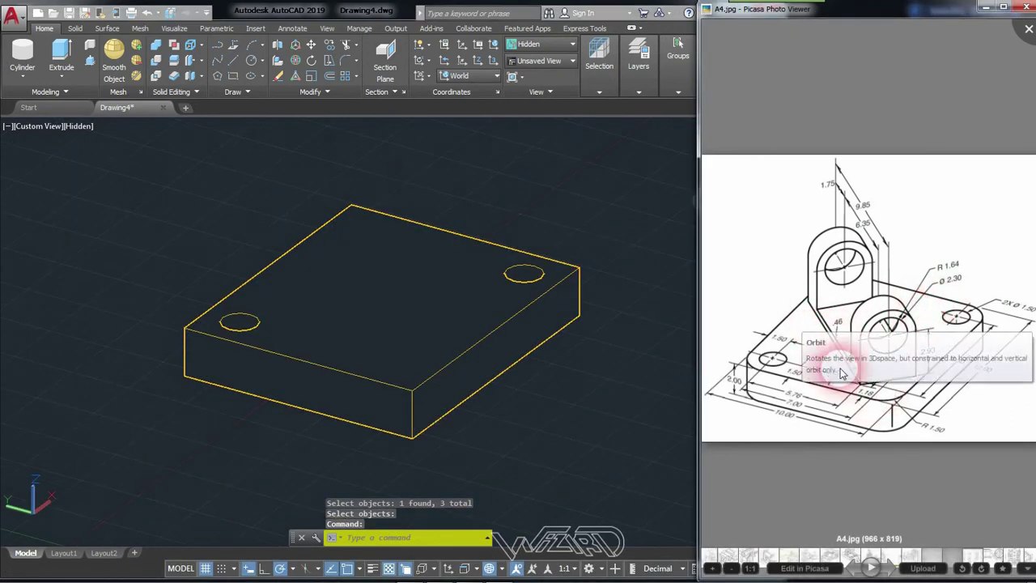
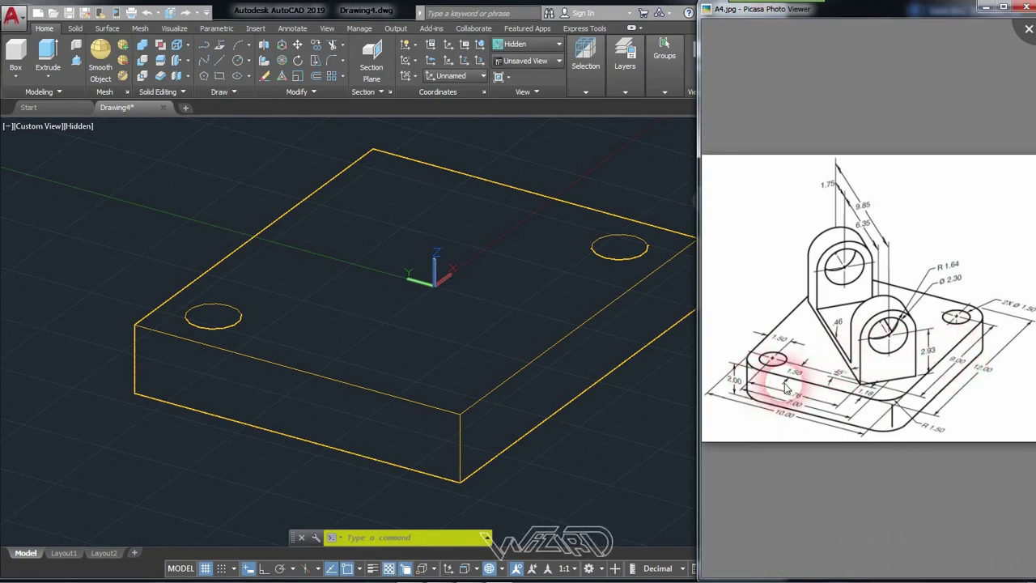
Start an edge fillet on the plate with a 1.5 radius
left_click(547, 162)
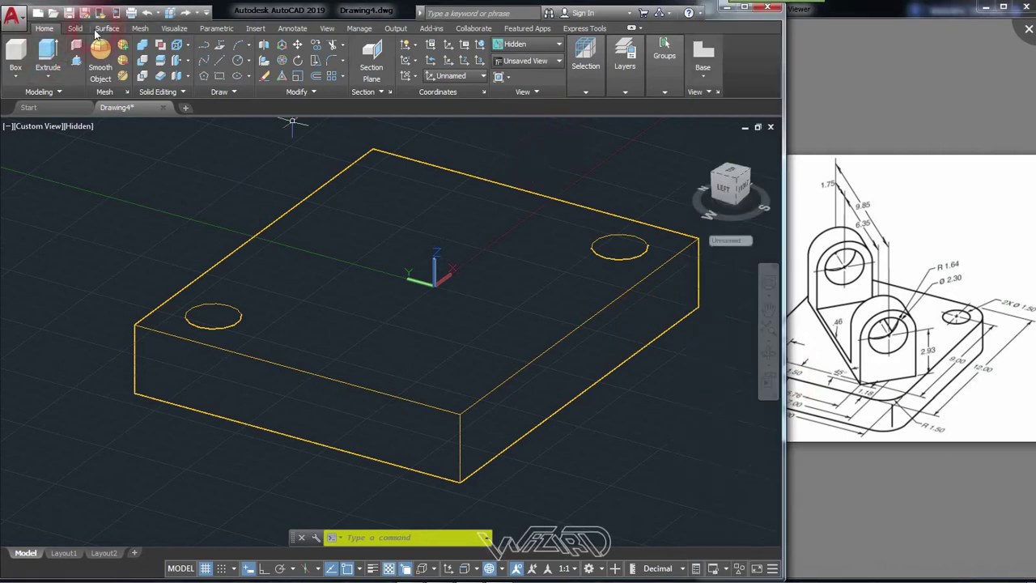
left_click(77, 29)
left_click(437, 53)
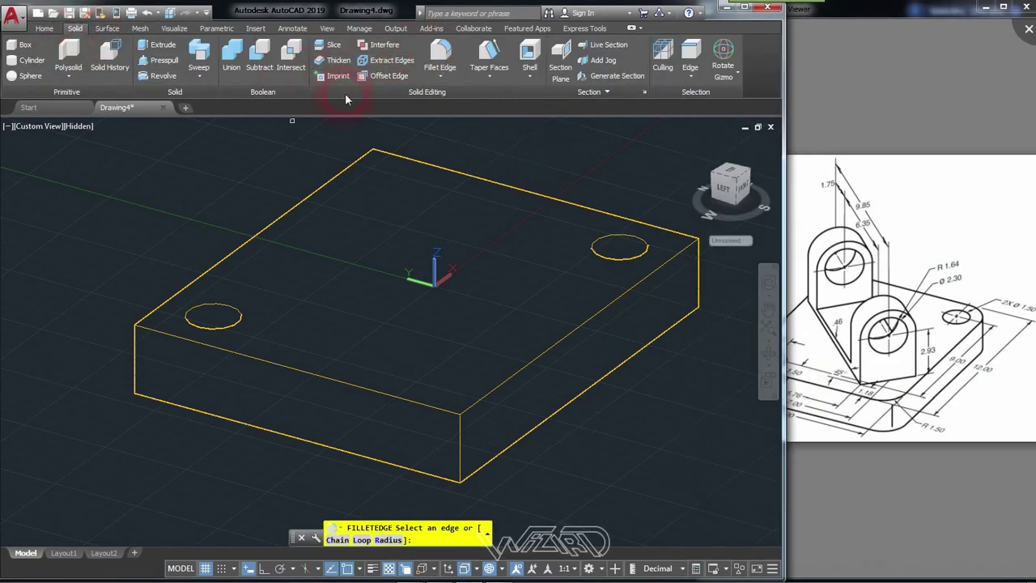
left_click(392, 514)
left_click(389, 540)
type("1.5")
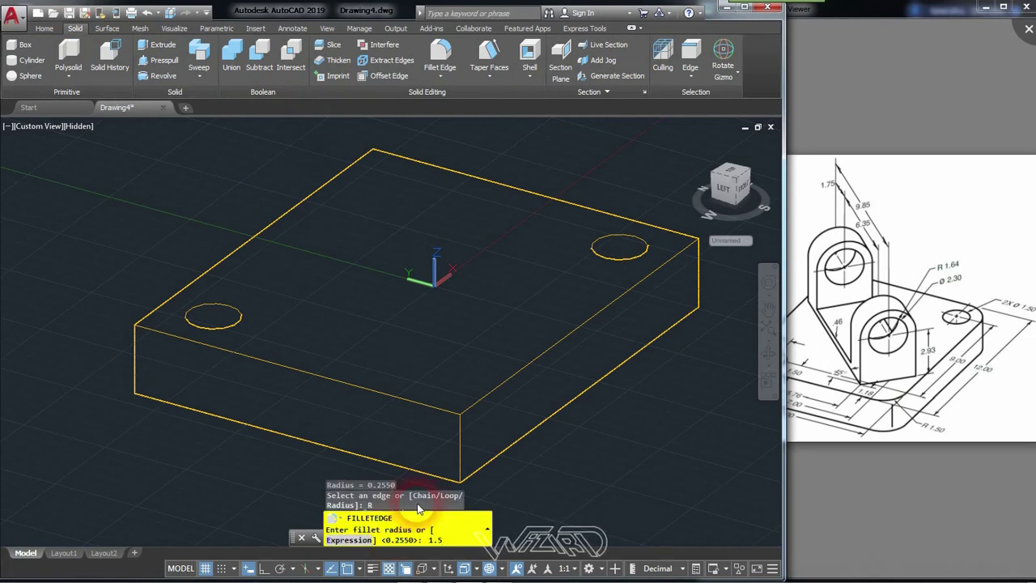
type("5")
key("Return")
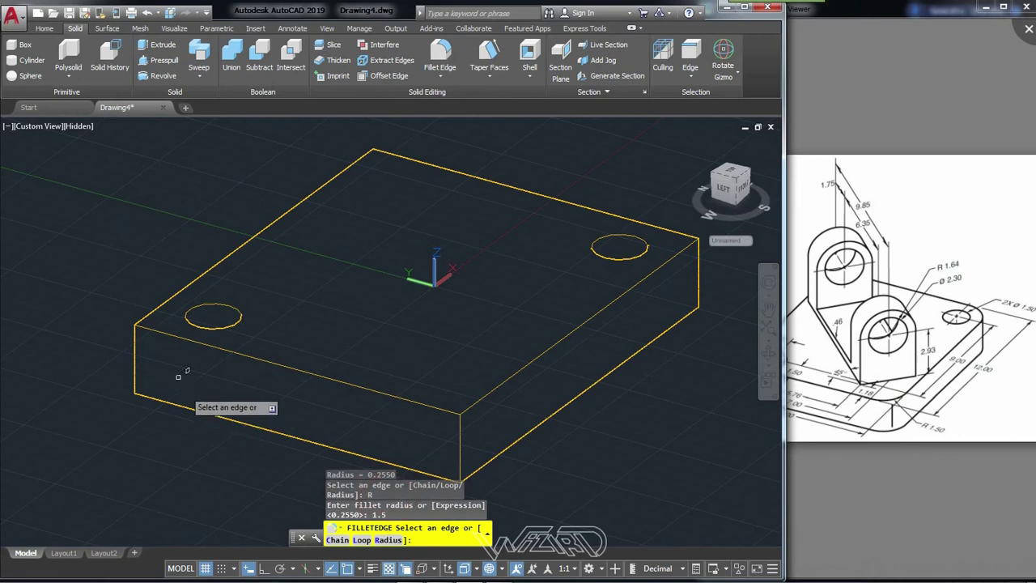
Fillet the left, front, back and right vertical corner edges of the plate
left_click(137, 346)
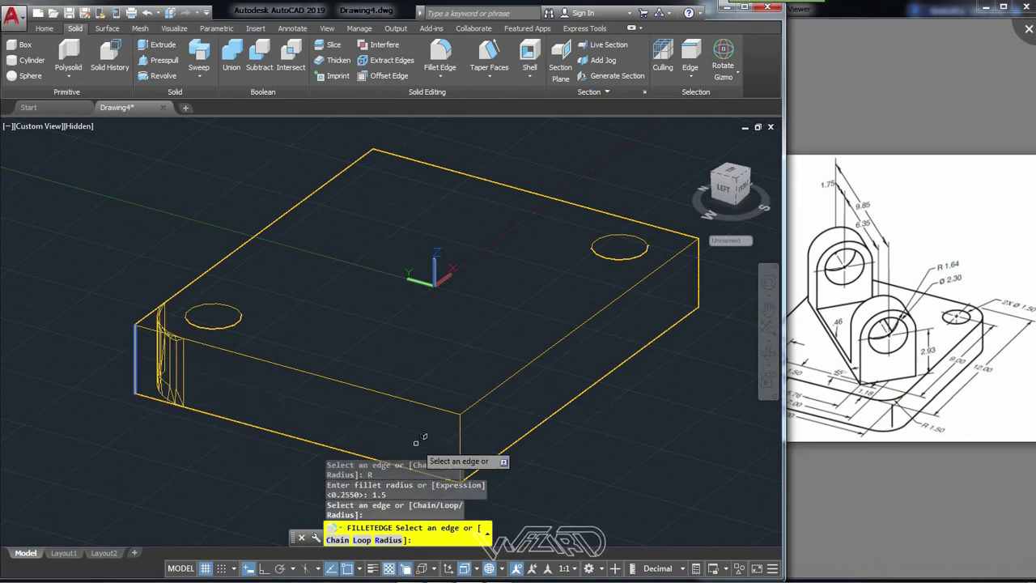
left_click(459, 427)
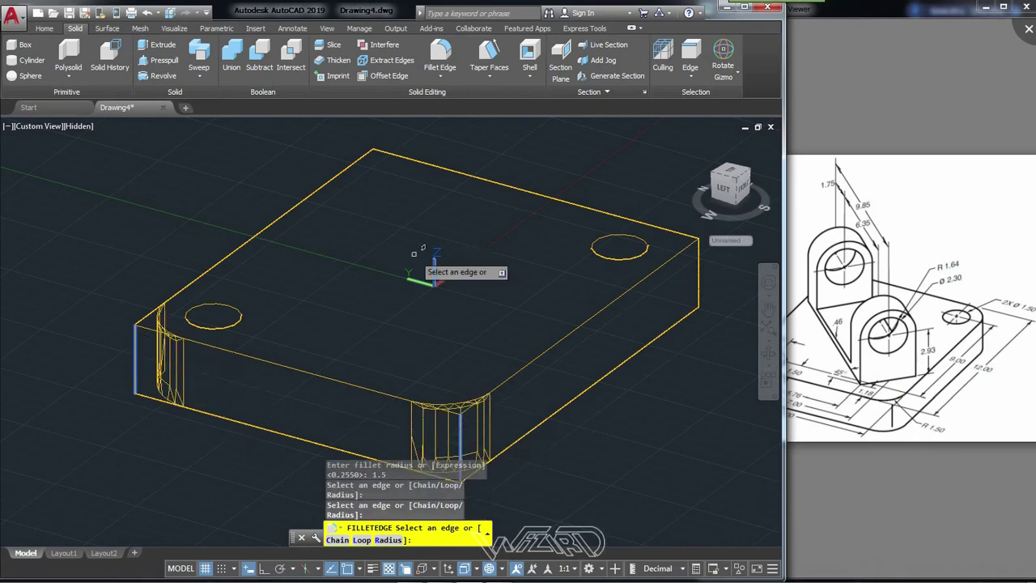
left_click(374, 162)
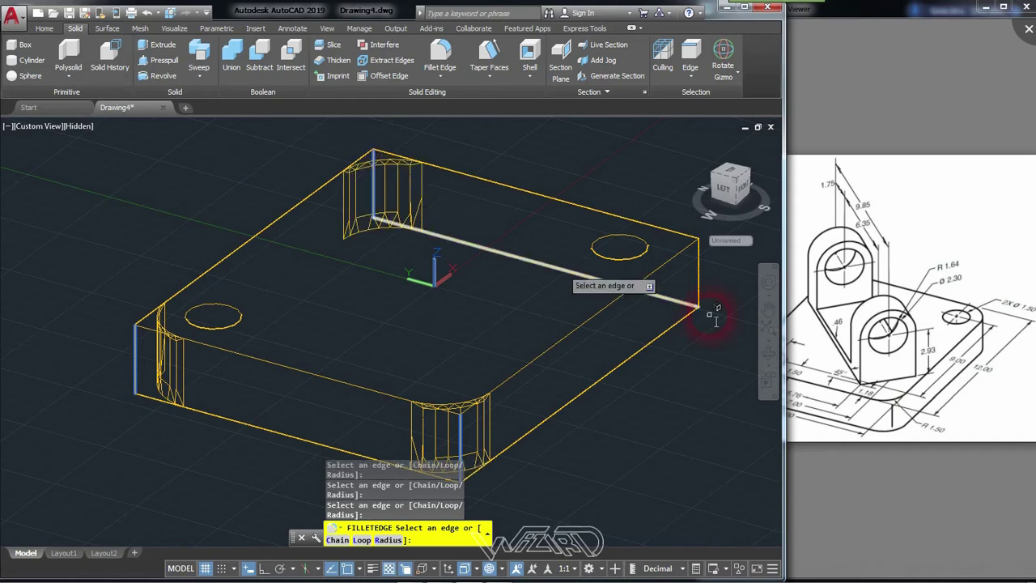
left_click(701, 265)
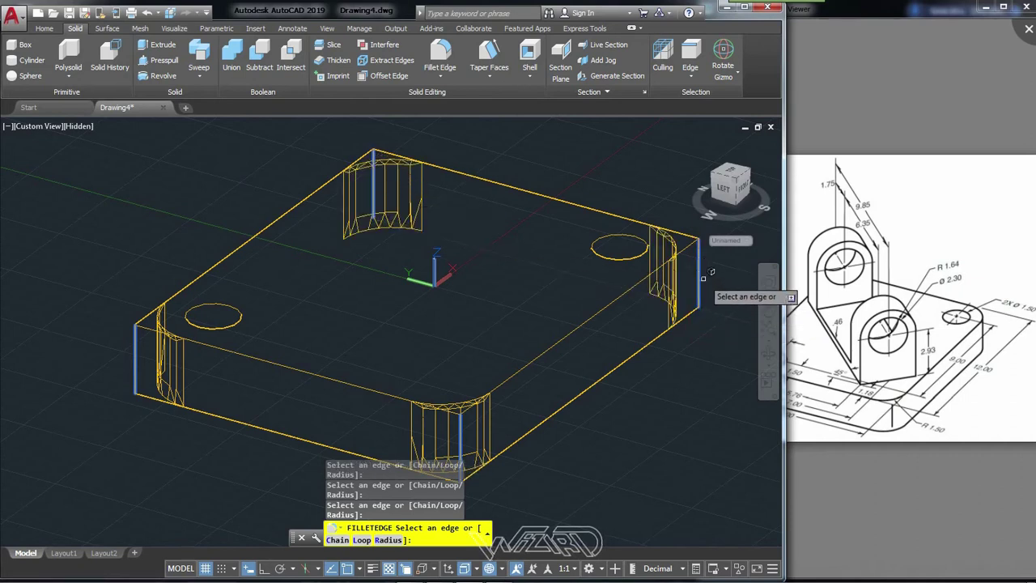
key("Return")
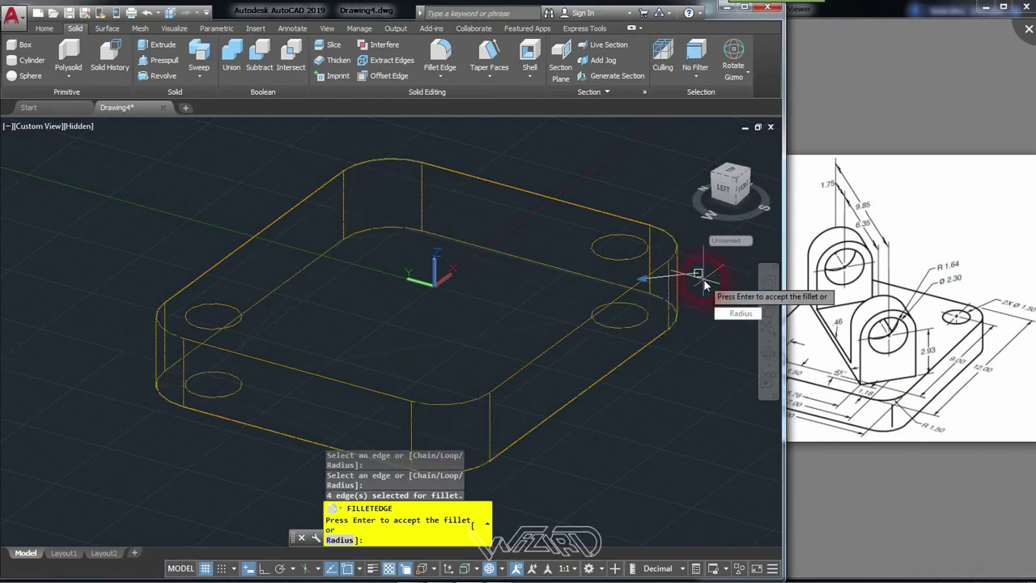
key("Return")
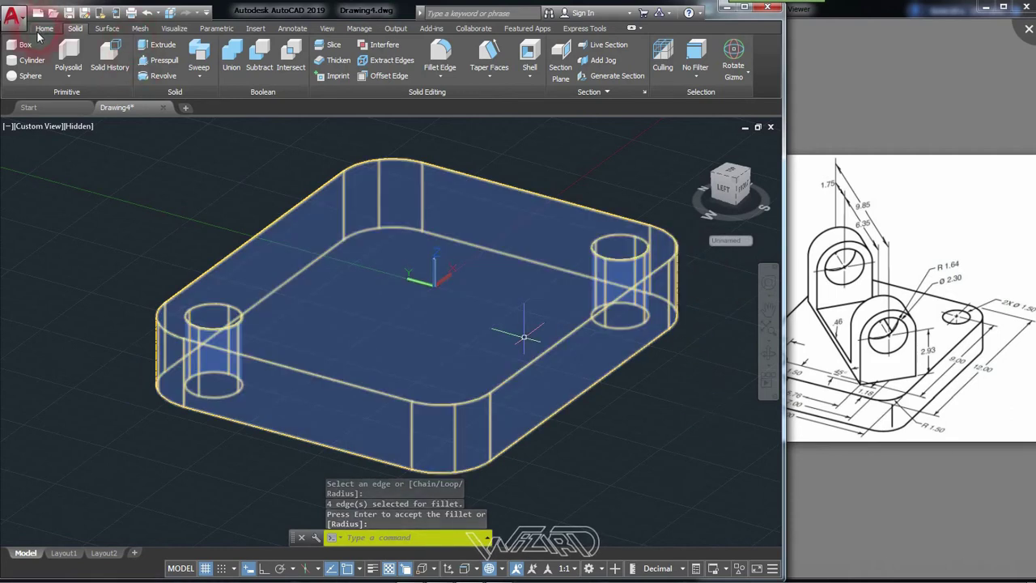
left_click(45, 28)
left_click(211, 63)
type("TK")
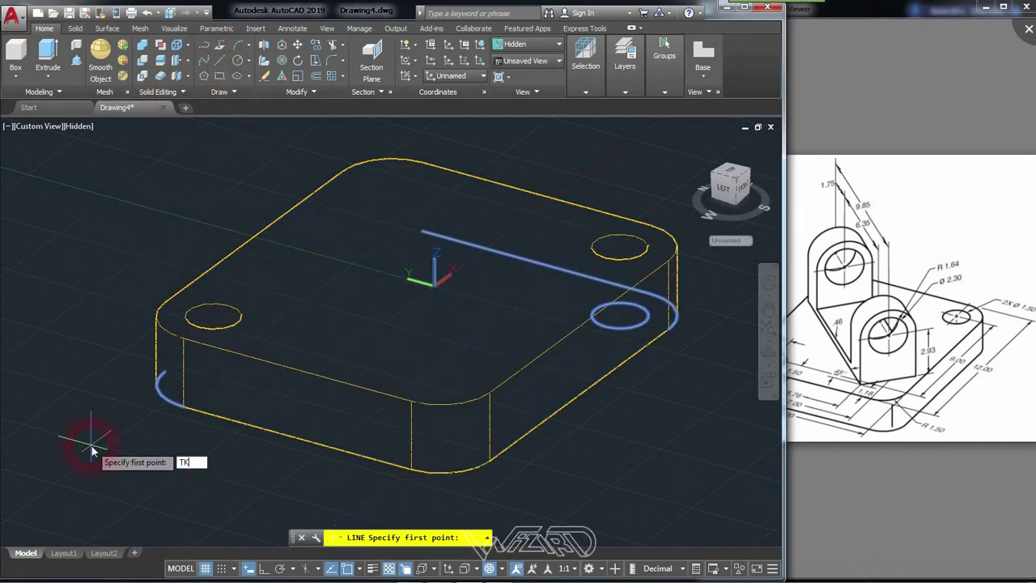
Fix a line start point tracked 5.76 and 1.18 from the plate corner, with Polar on
key("Return")
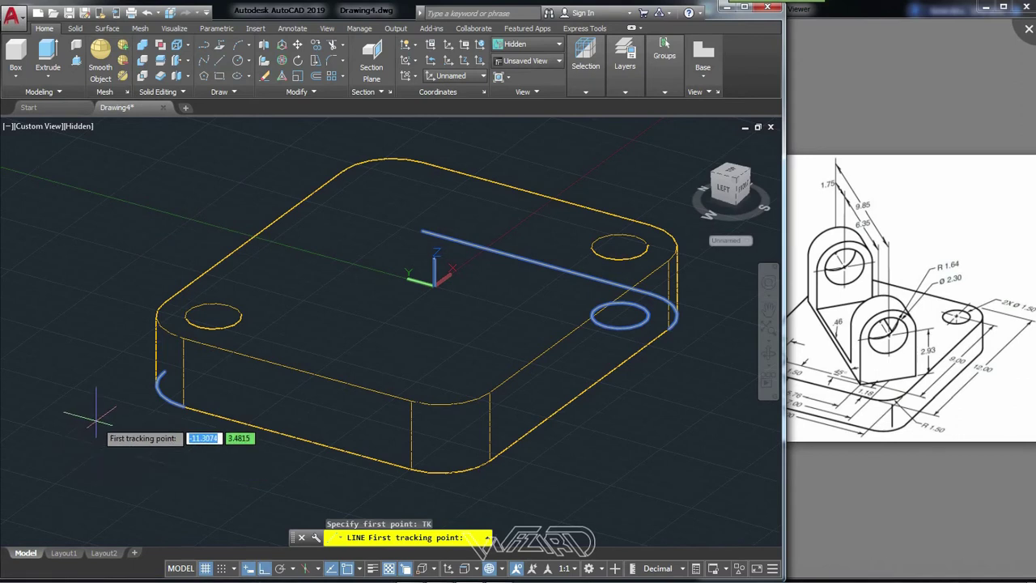
left_click(183, 339)
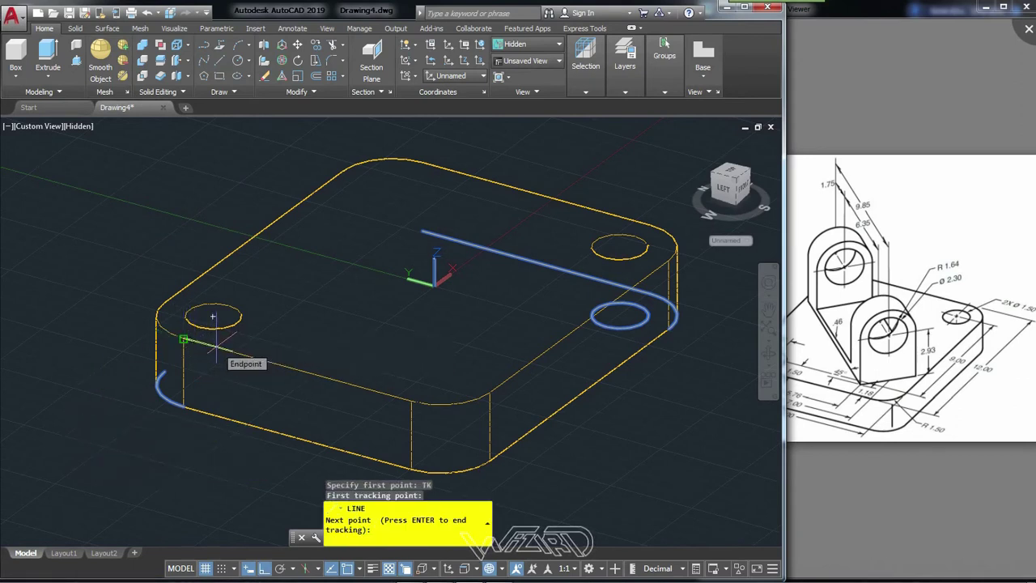
type("5.76")
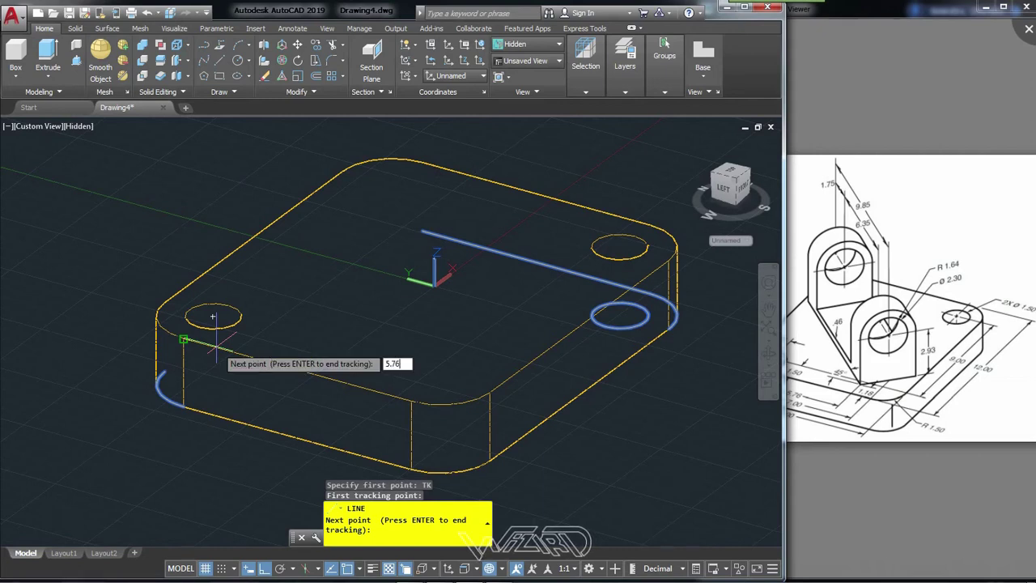
key("Return")
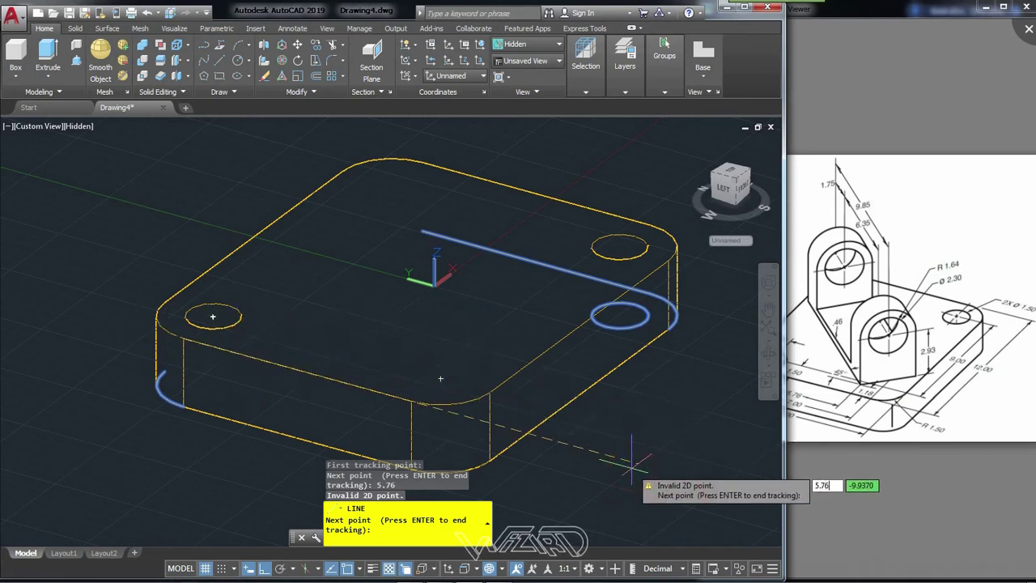
key("Return")
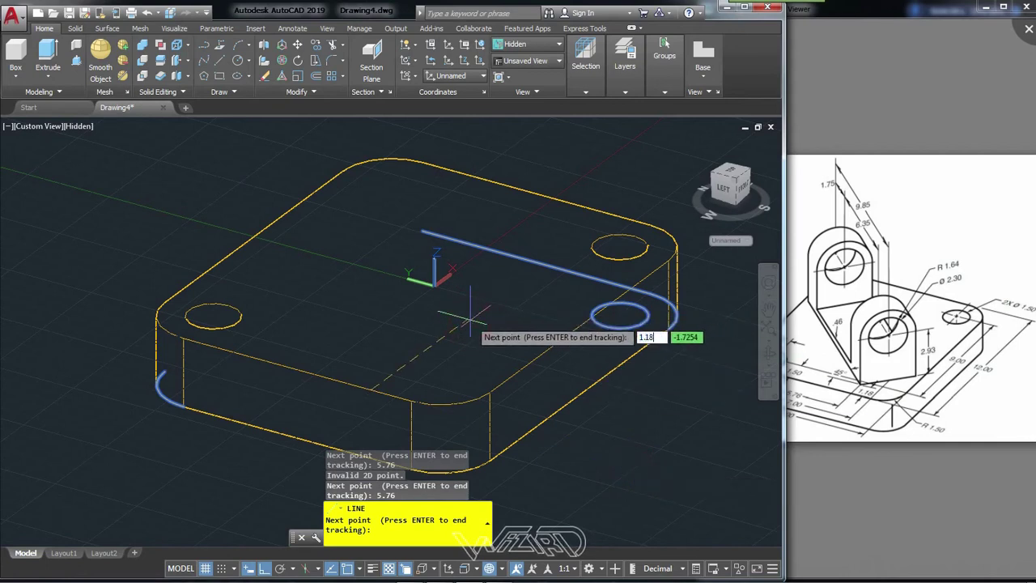
key("Return")
key("Return")
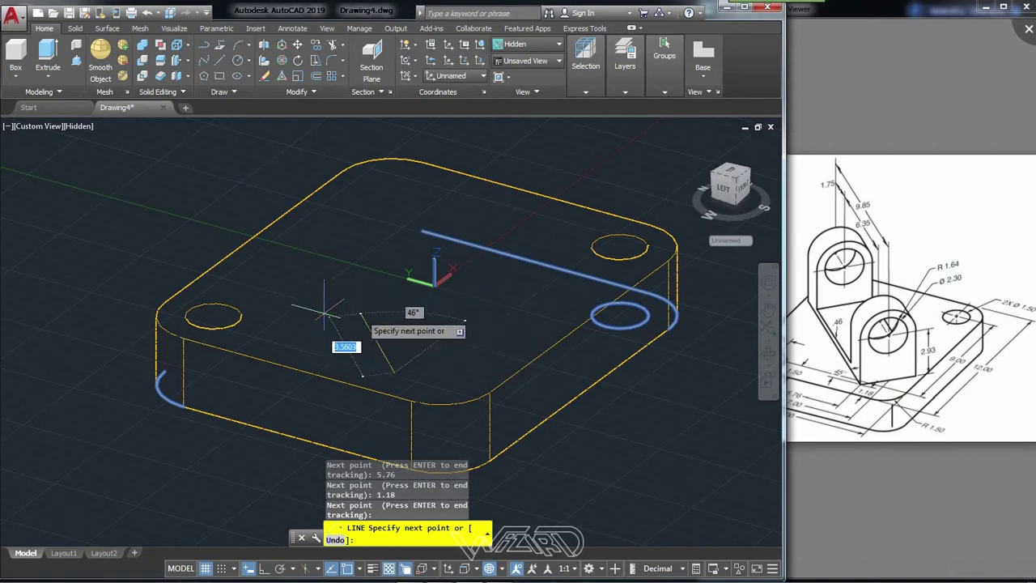
left_click(280, 568)
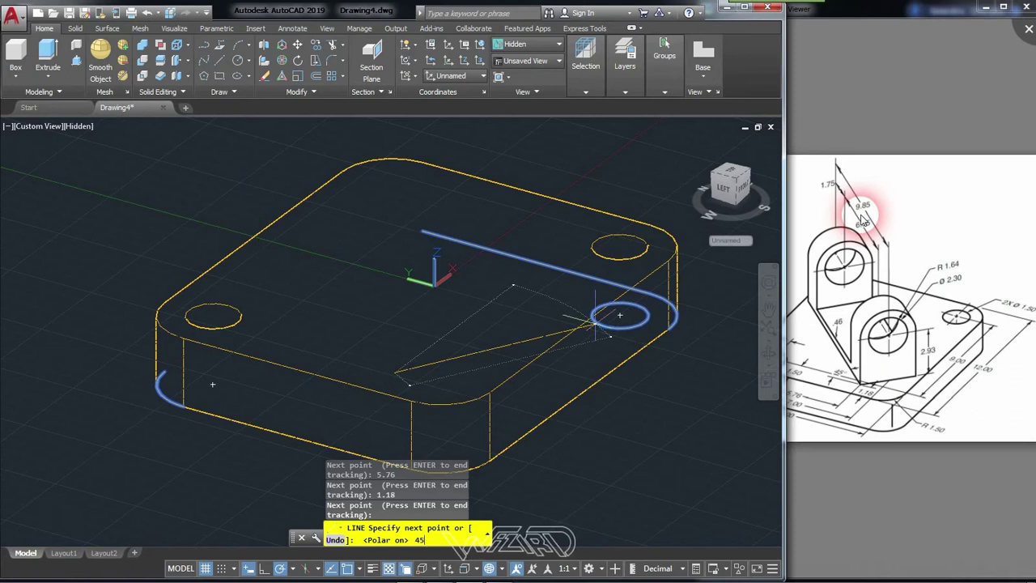
key("Return")
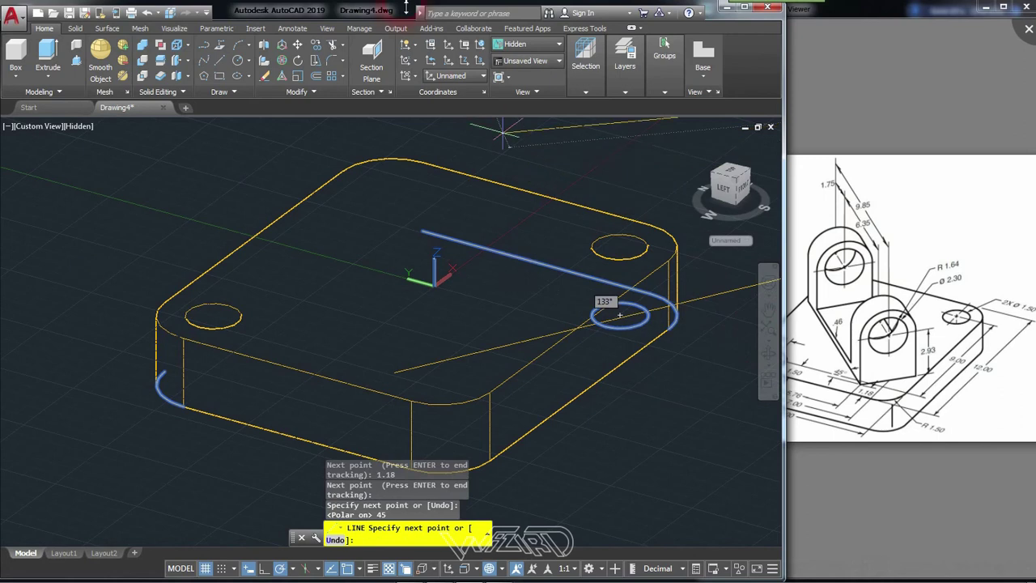
Undo the stray segment and draw the line 9.85 long at 45°
key("Down")
key("Return")
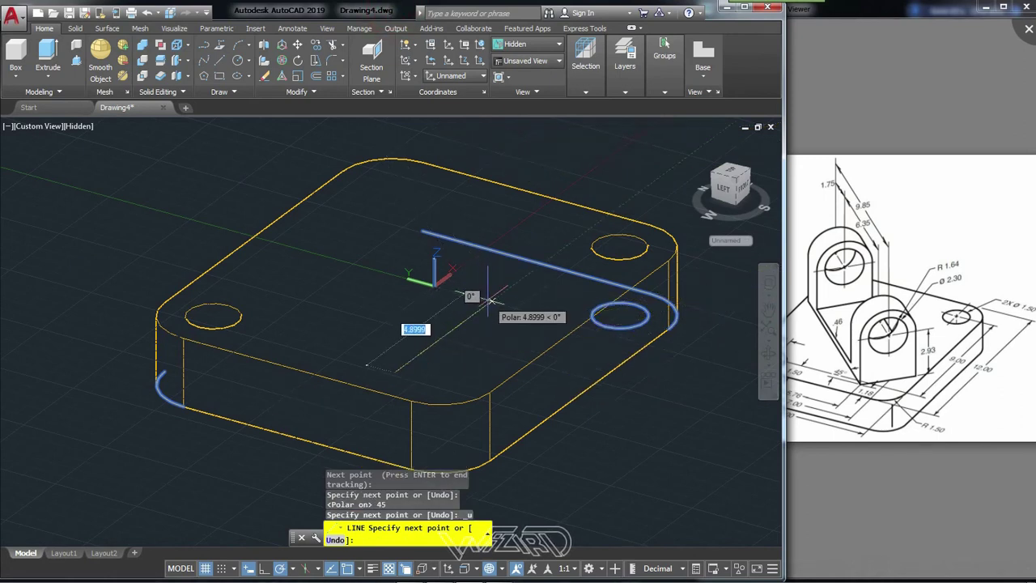
type("9.85")
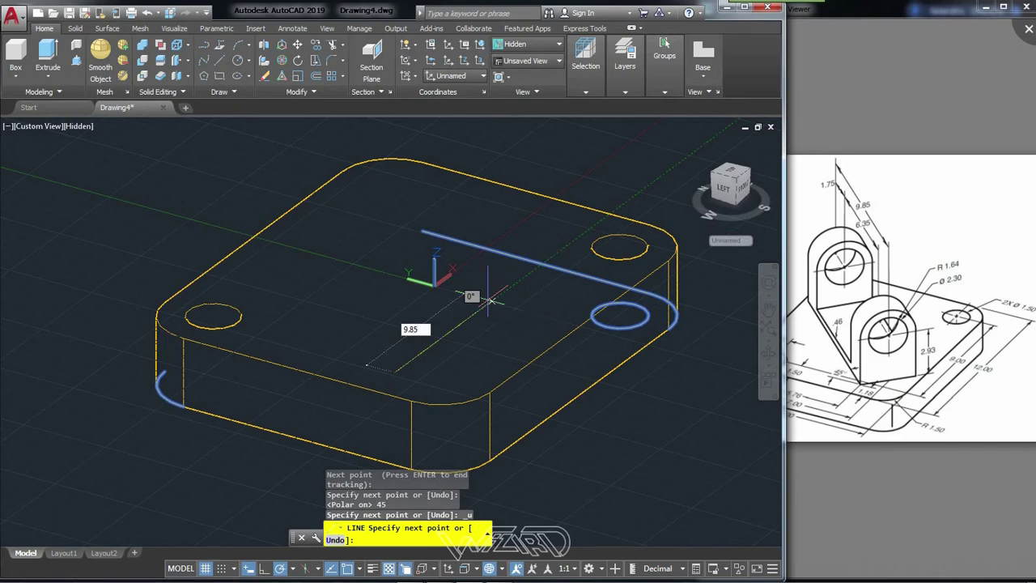
key("Tab")
key("Return")
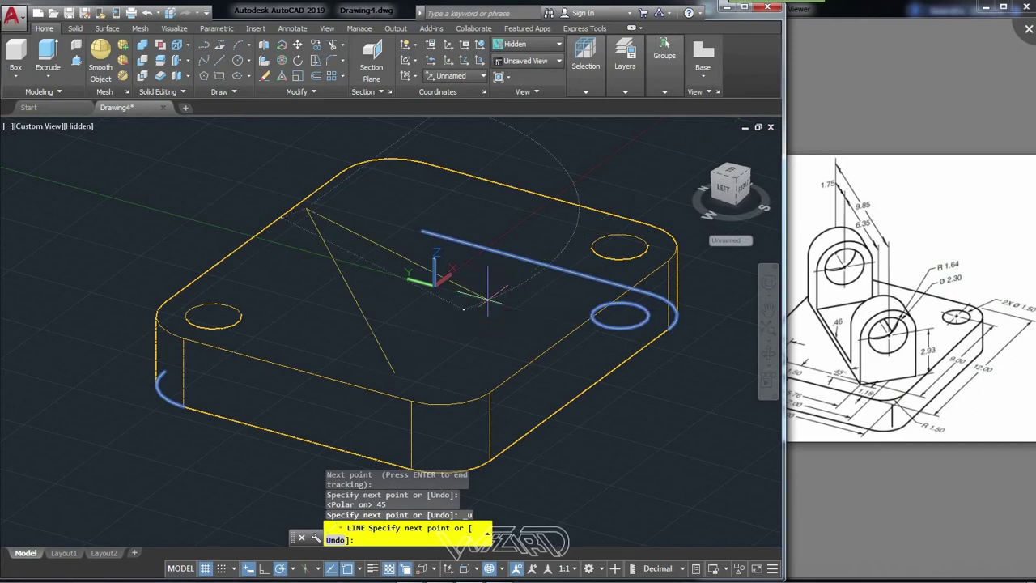
key("Return")
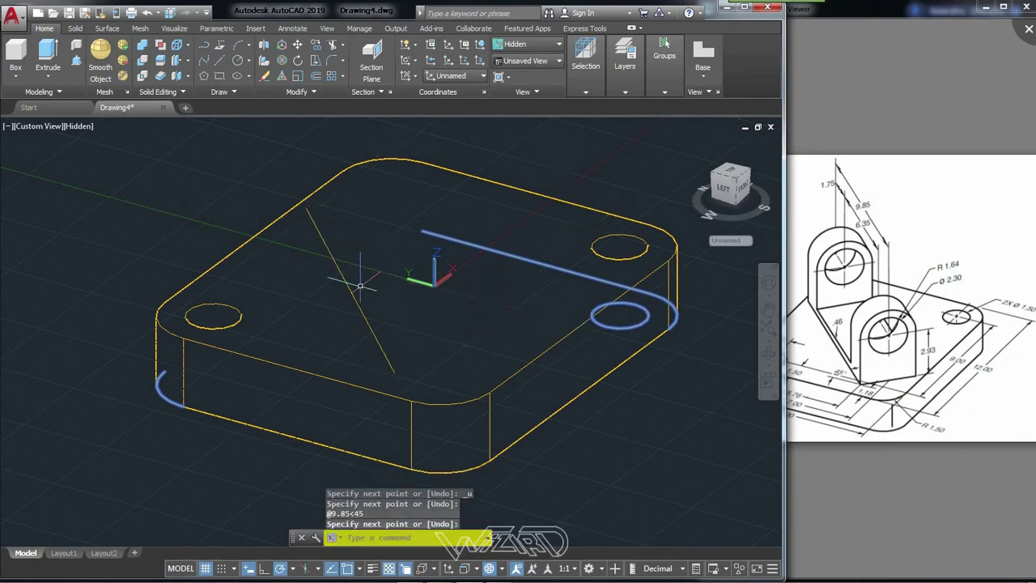
left_click(76, 127)
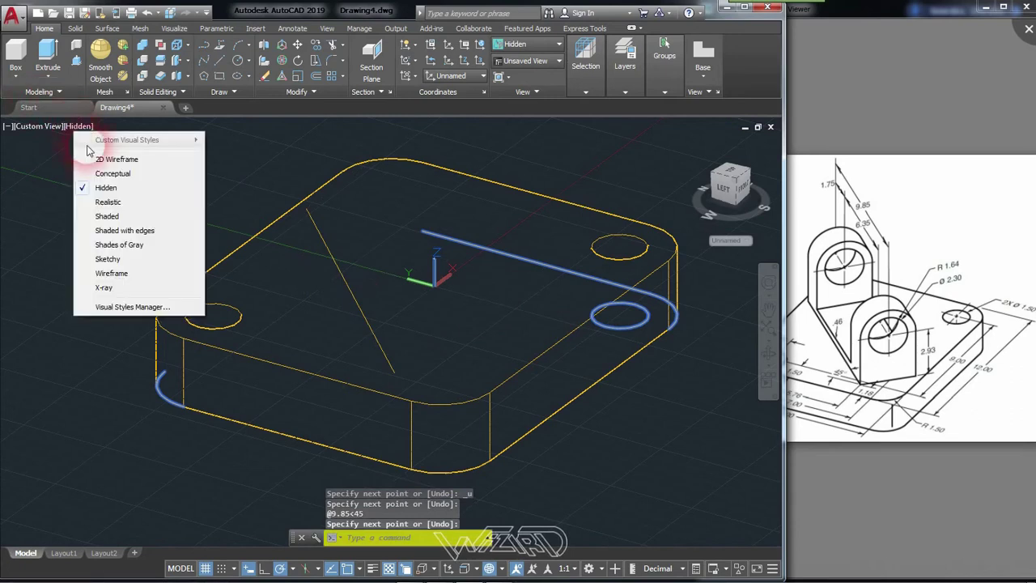
Switch to wireframe and align the UCS to the 45° diagonal line
left_click(113, 272)
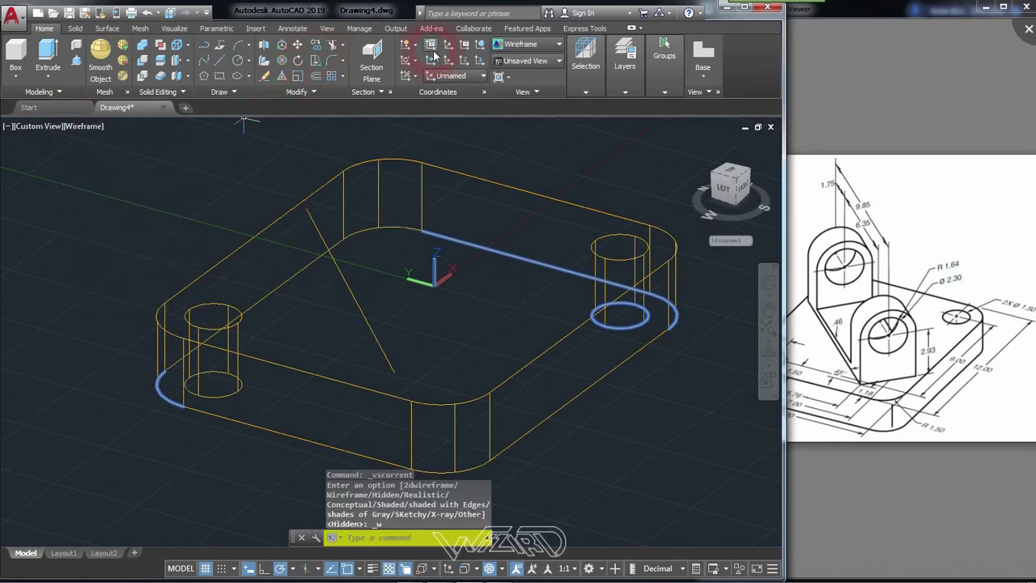
left_click(450, 49)
left_click(394, 529)
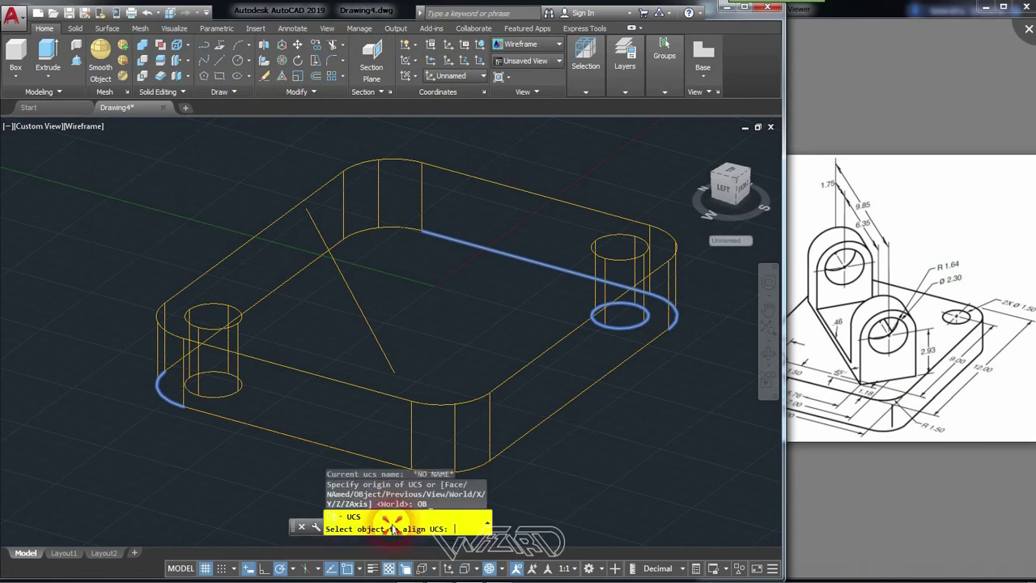
left_click(377, 338)
type("ob")
key("Return")
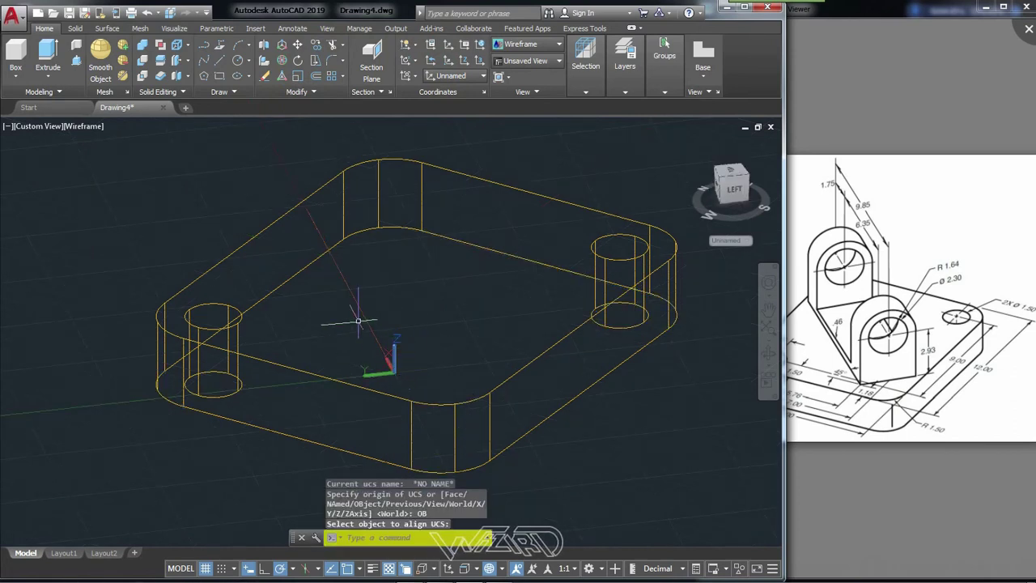
Draw a box from the new origin, 3.28 long and .46 high, then show Hidden style
left_click(15, 55)
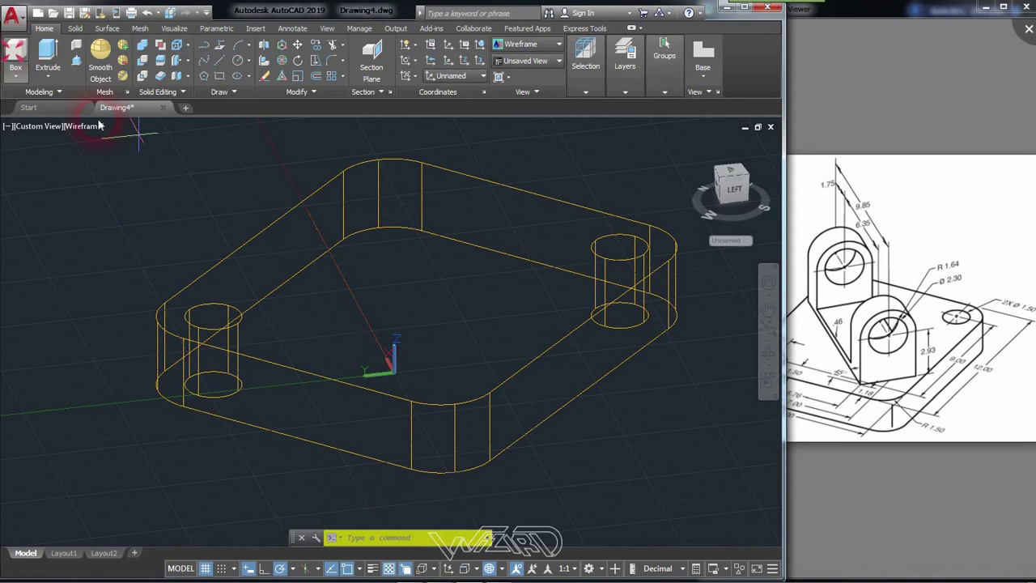
left_click(395, 372)
type("9.85")
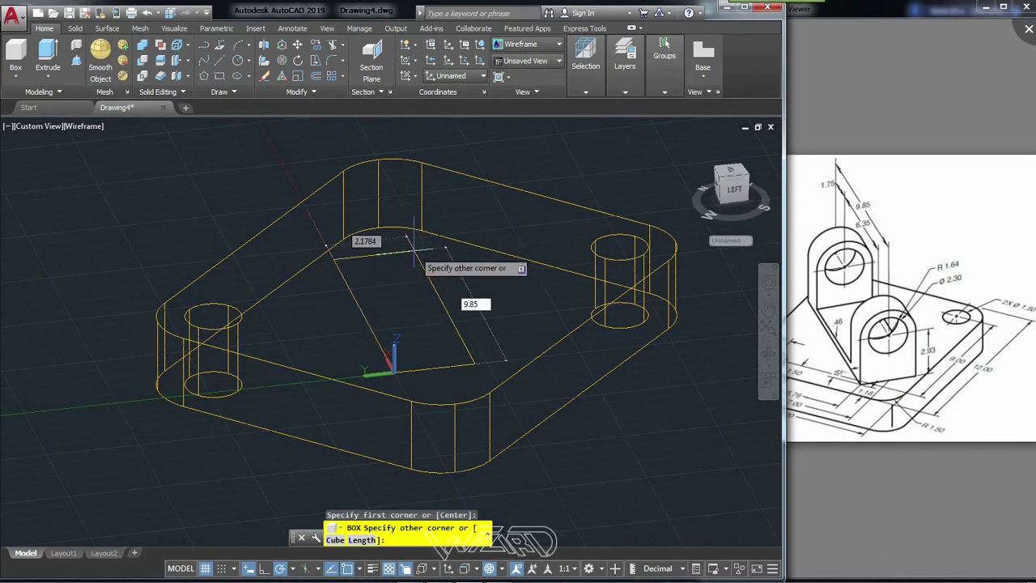
key("Tab")
type("3.28")
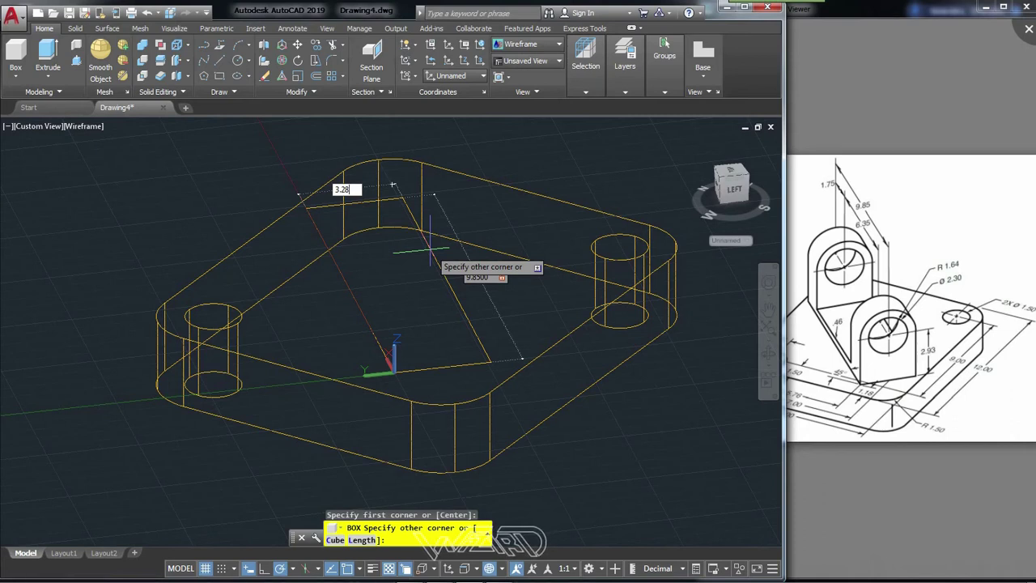
key("Return")
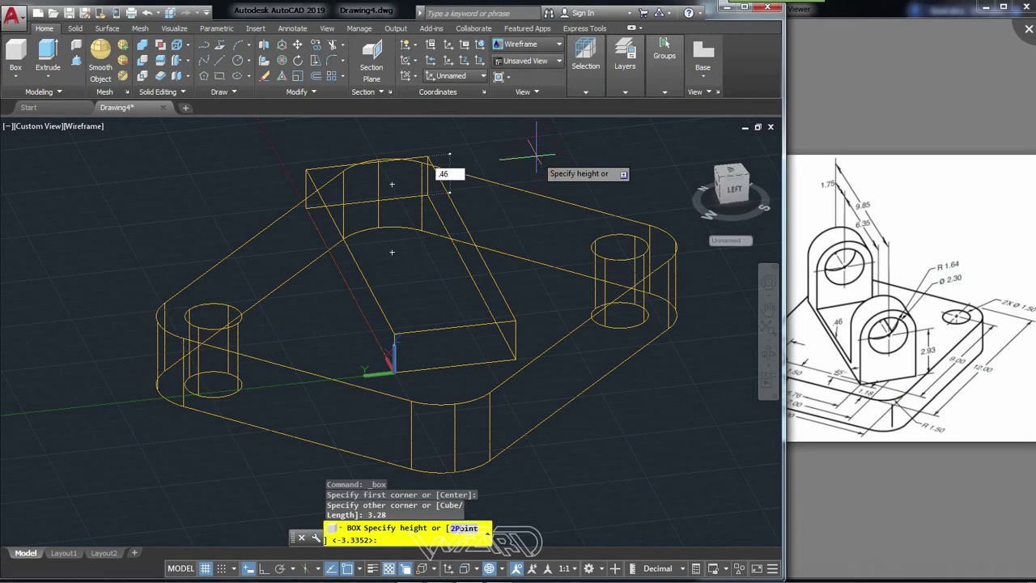
key("Return")
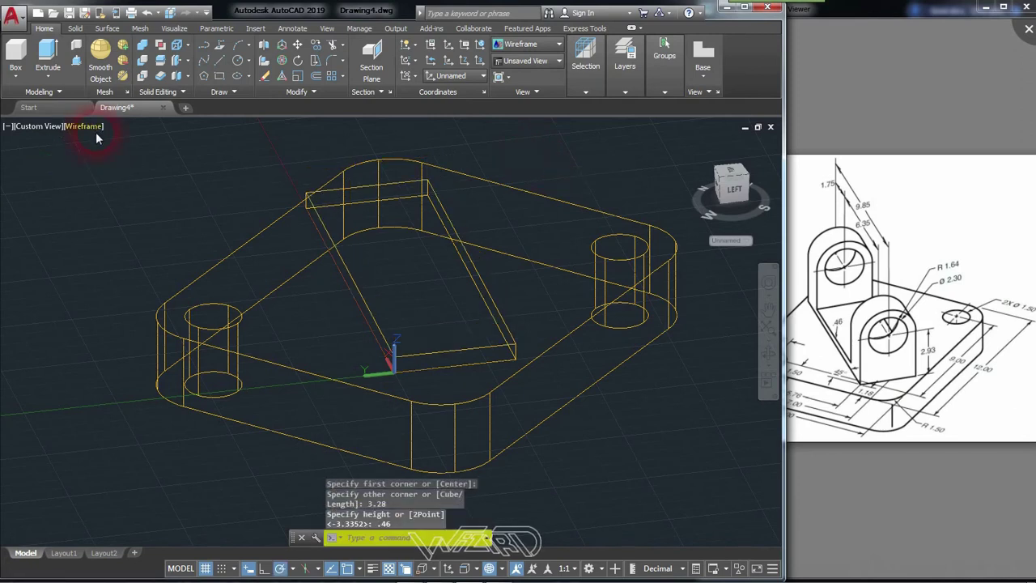
left_click(92, 132)
left_click(105, 177)
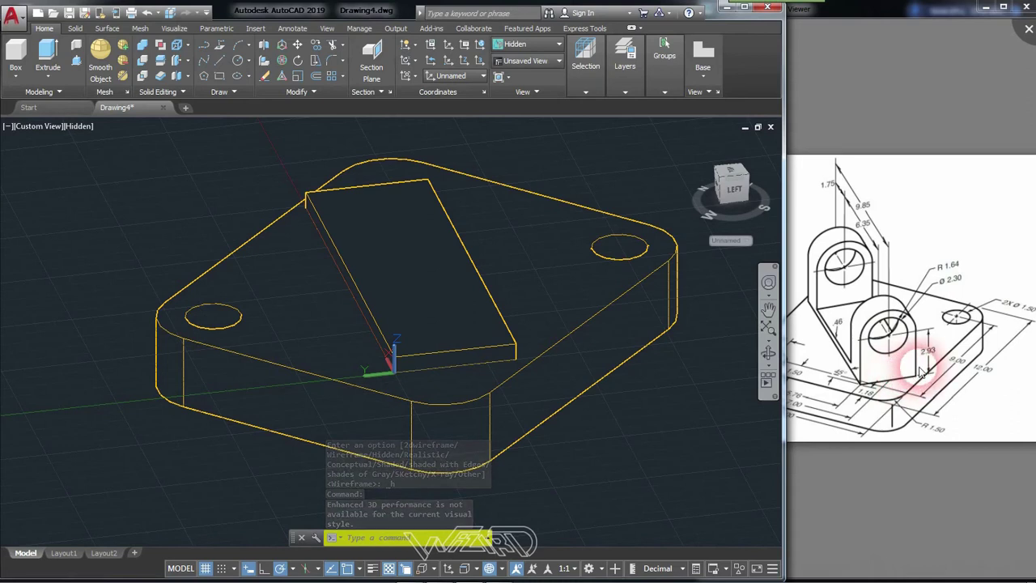
Draw a 1.75 by 3.28 box, 2.93 tall, starting on the slab edge
left_click(15, 51)
scroll(401, 368, "up", 3)
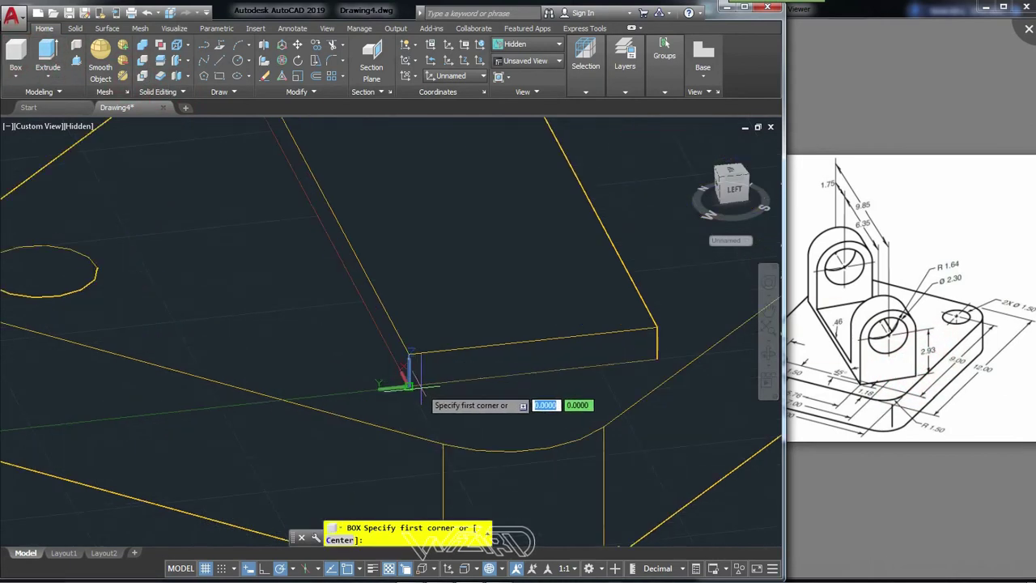
left_click(411, 387)
scroll(405, 380, "down", 3)
type("1.75")
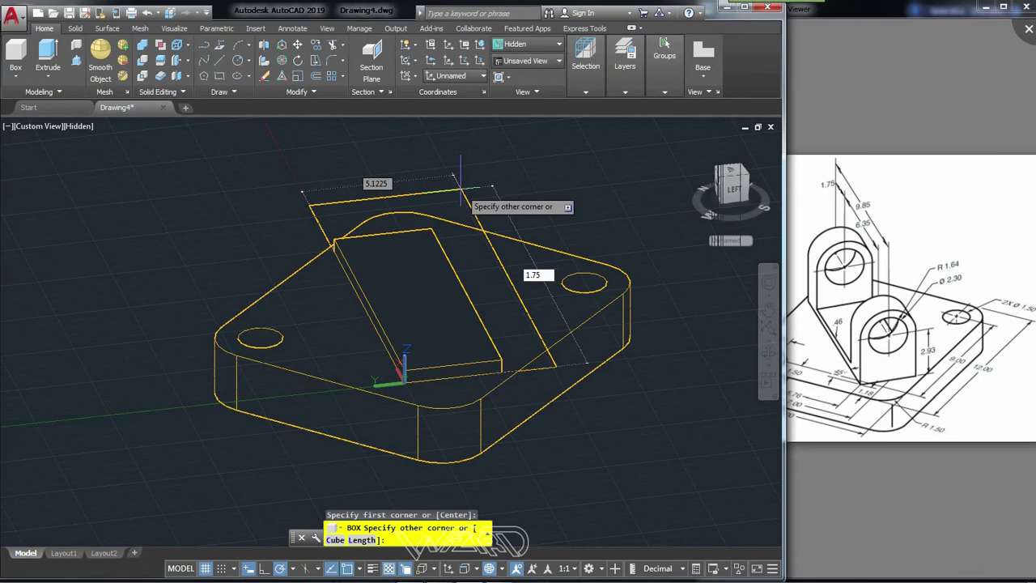
key("Tab")
type("3.28")
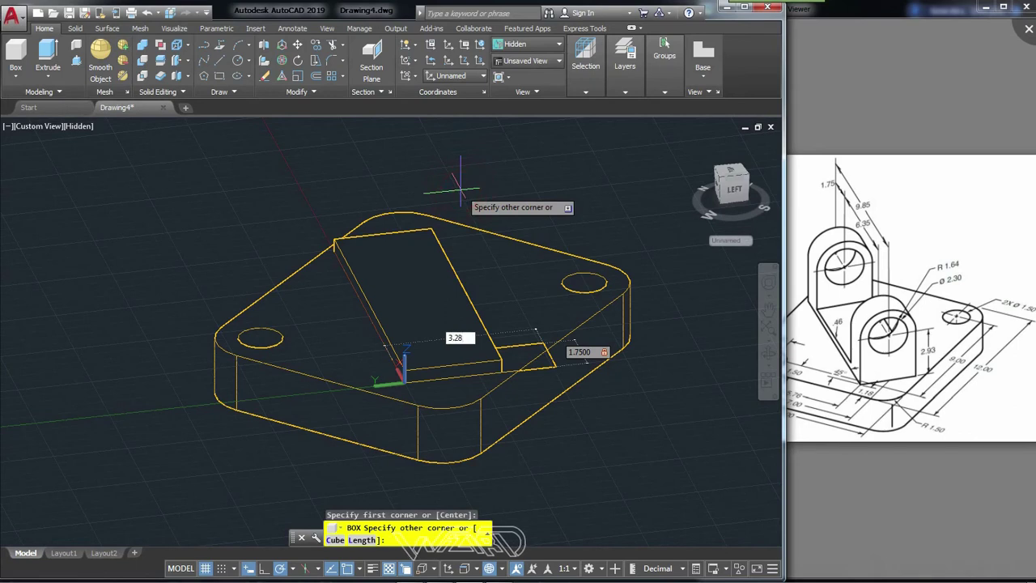
key("Return")
type("2.93")
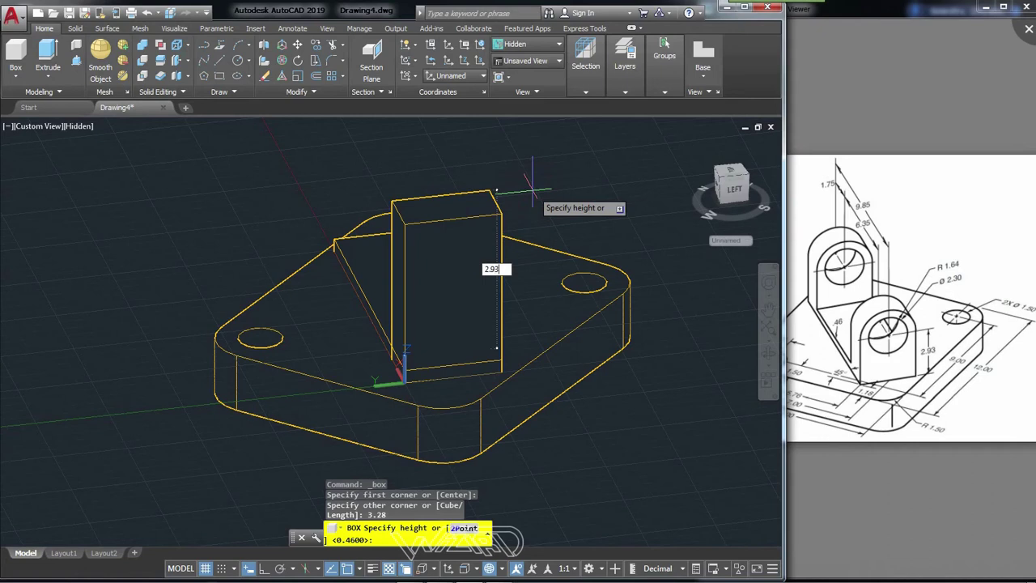
key("Return")
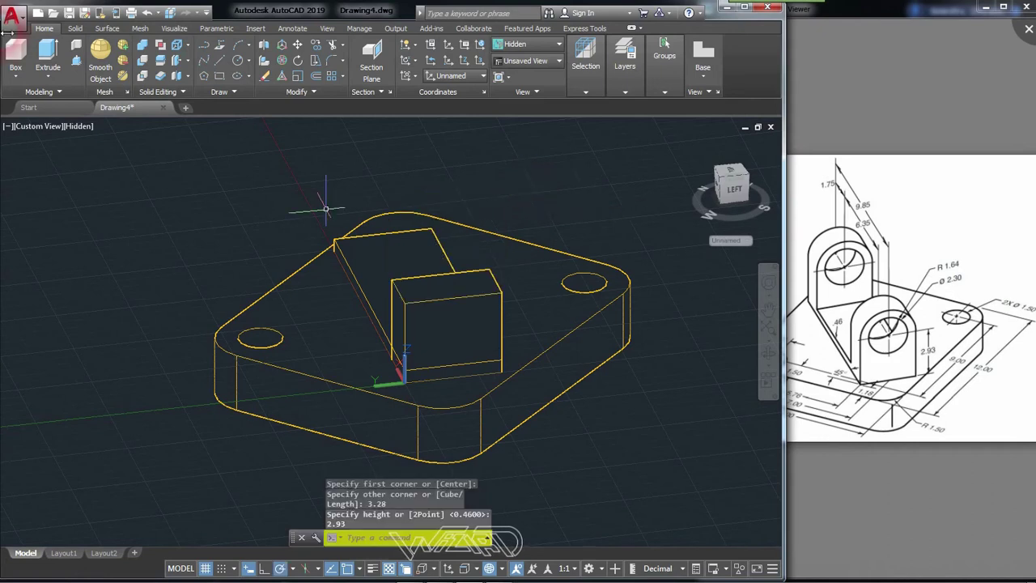
left_click(16, 72)
left_click(23, 119)
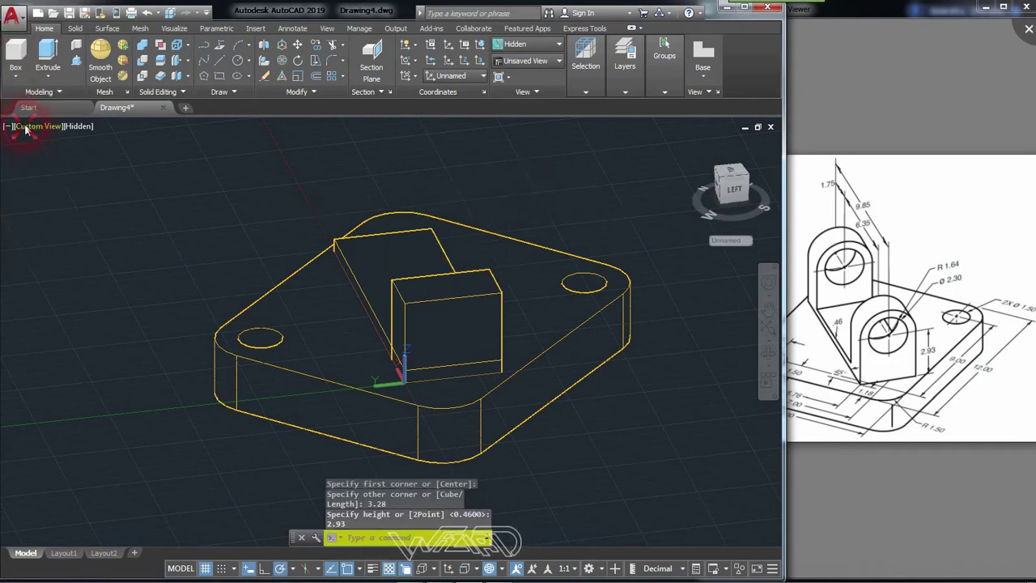
With Dynamic UCS, round the block's top with a 1.75-long cylinder on its front face
scroll(454, 308, "up", 5)
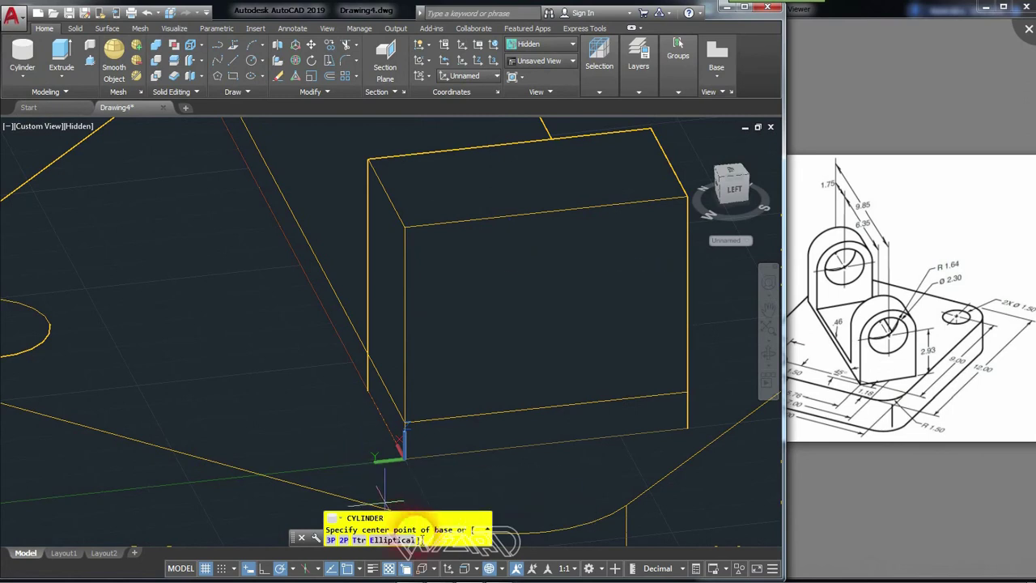
left_click(448, 567)
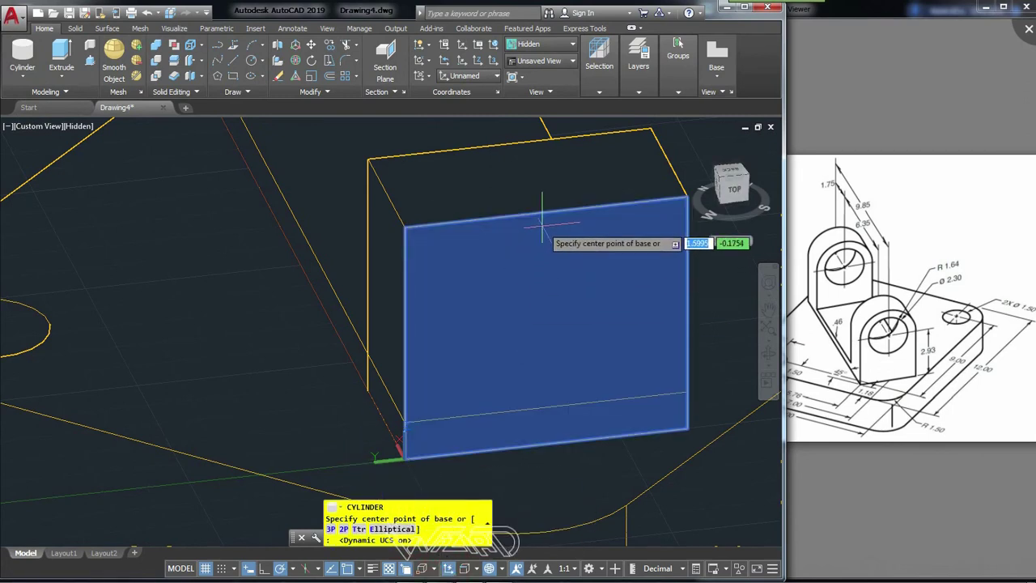
left_click(542, 214)
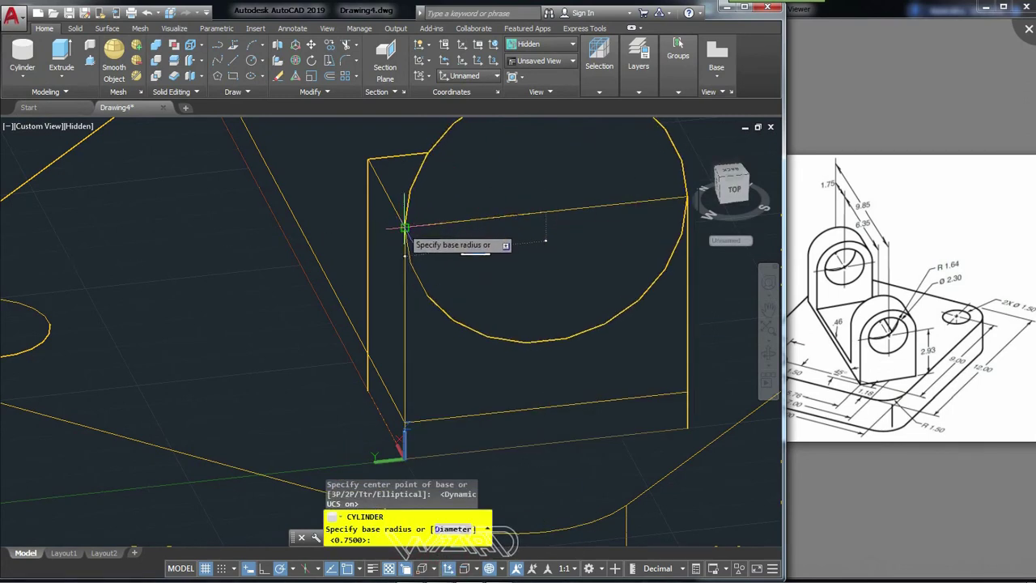
left_click(405, 254)
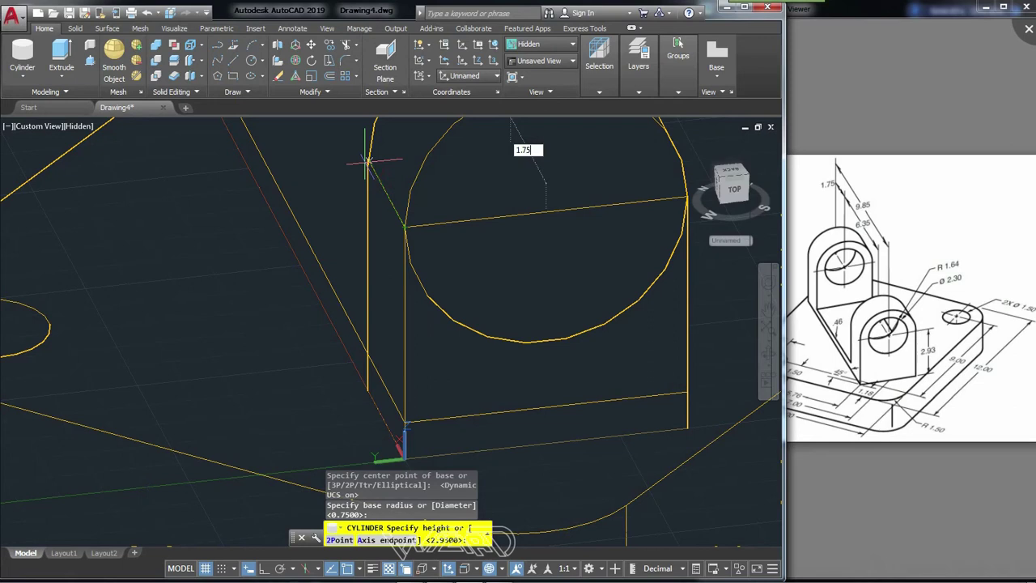
key("Return")
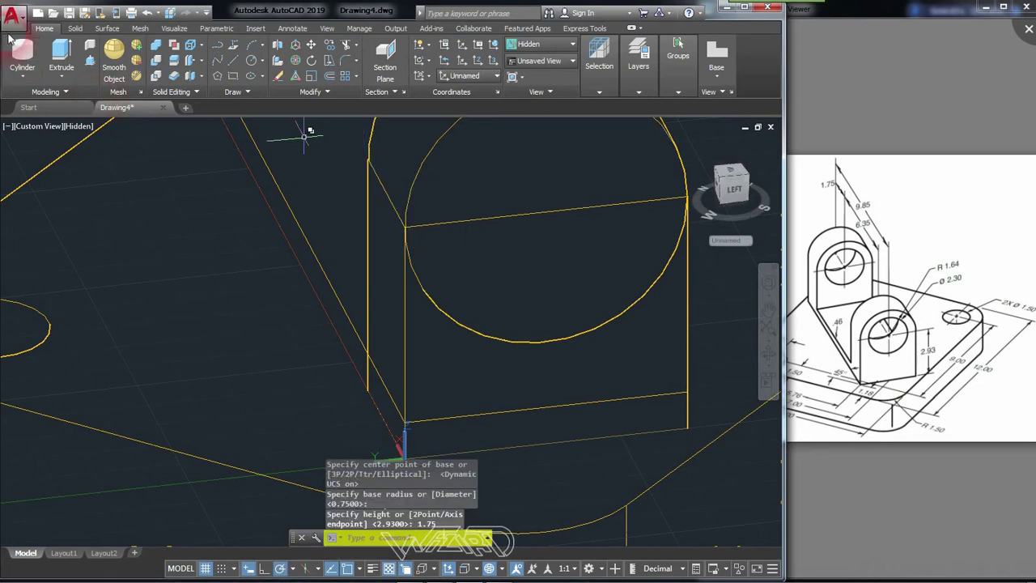
Add a 2.3-diameter hole cylinder through the block and select it
left_click(16, 49)
left_click(556, 210)
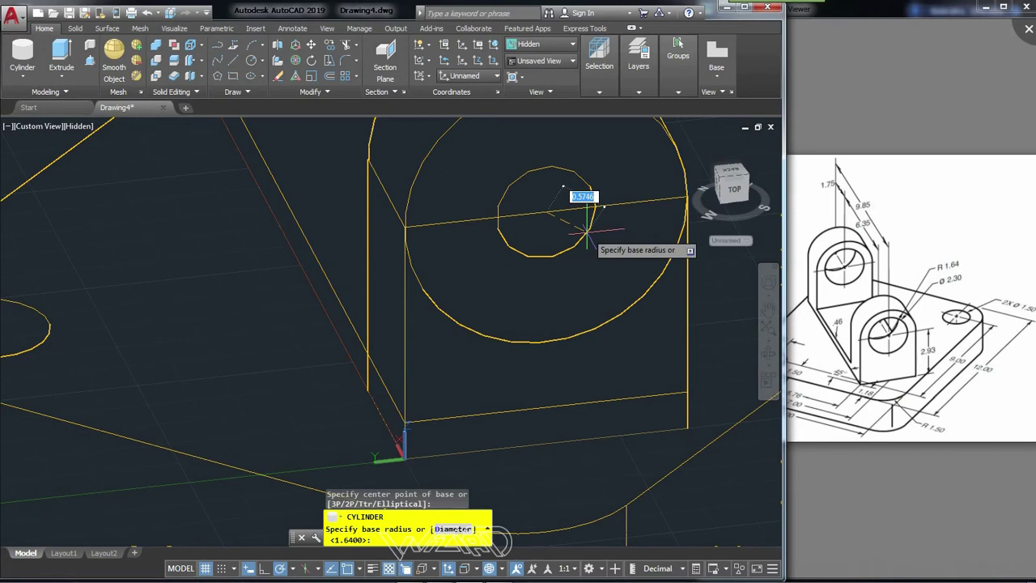
type("d")
key("Return")
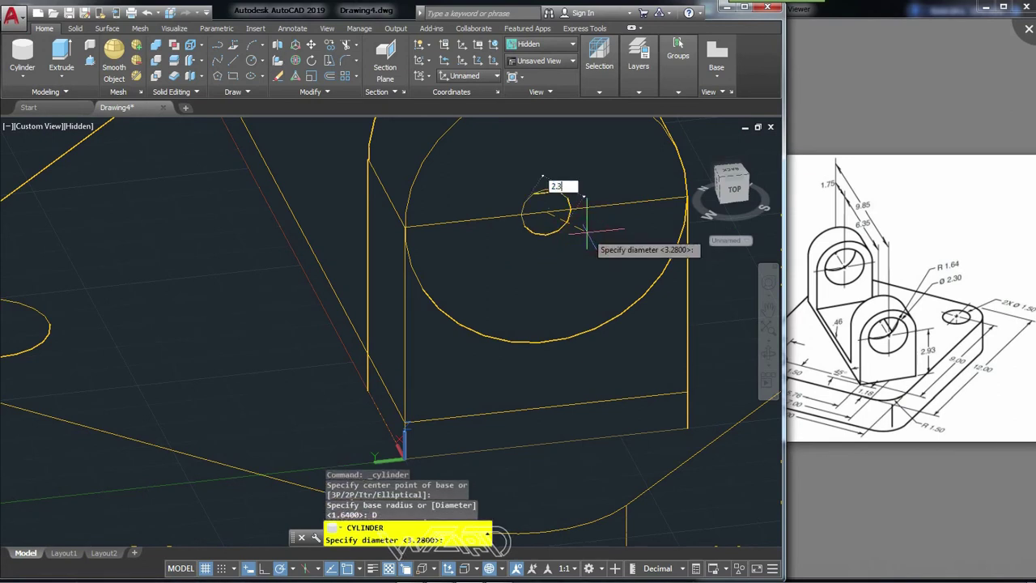
key("Return")
scroll(556, 203, "down", 4)
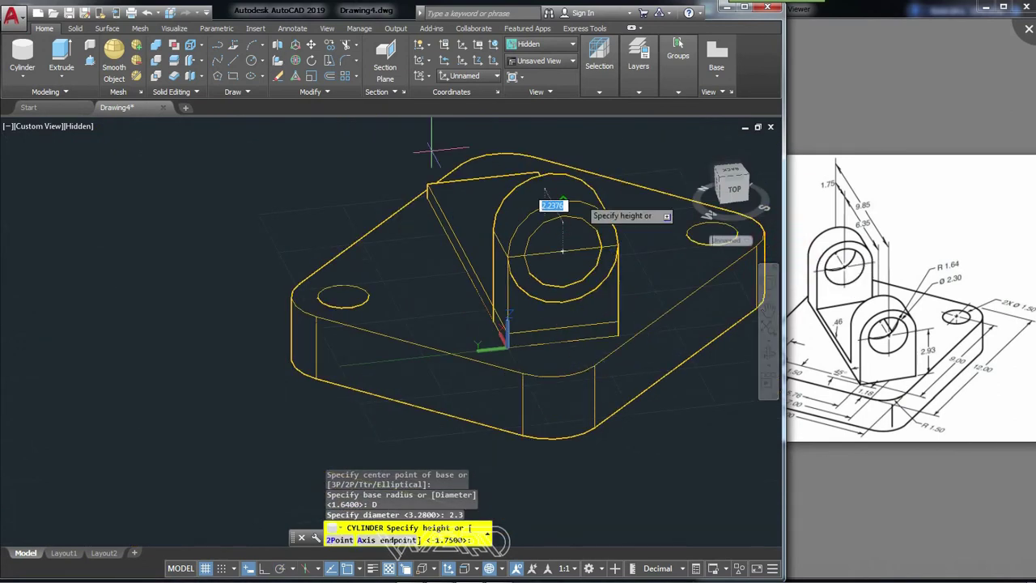
left_click(370, 197)
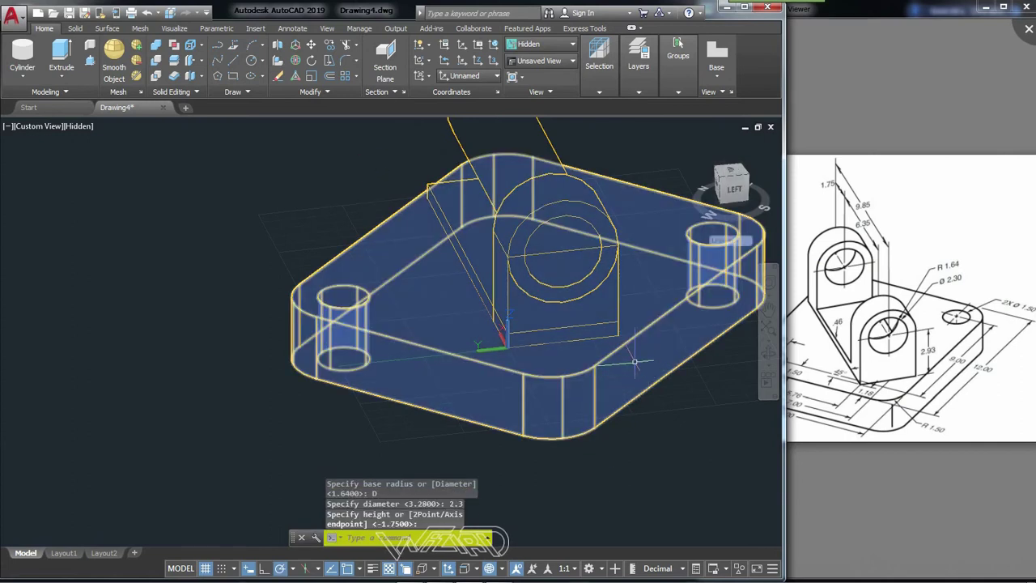
middle_click_drag(635, 362, 675, 335, "shift")
left_click(675, 335)
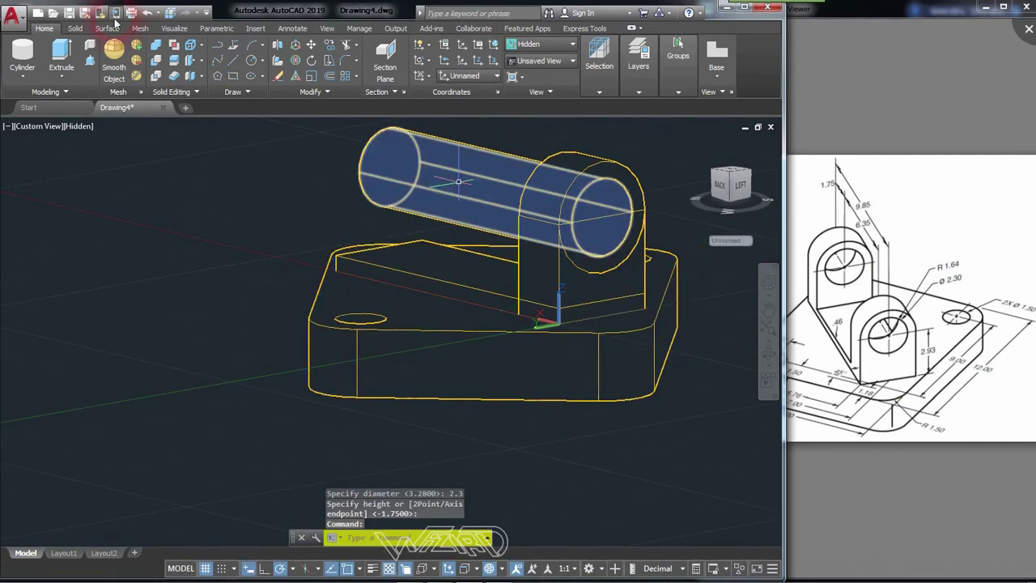
left_click(280, 50)
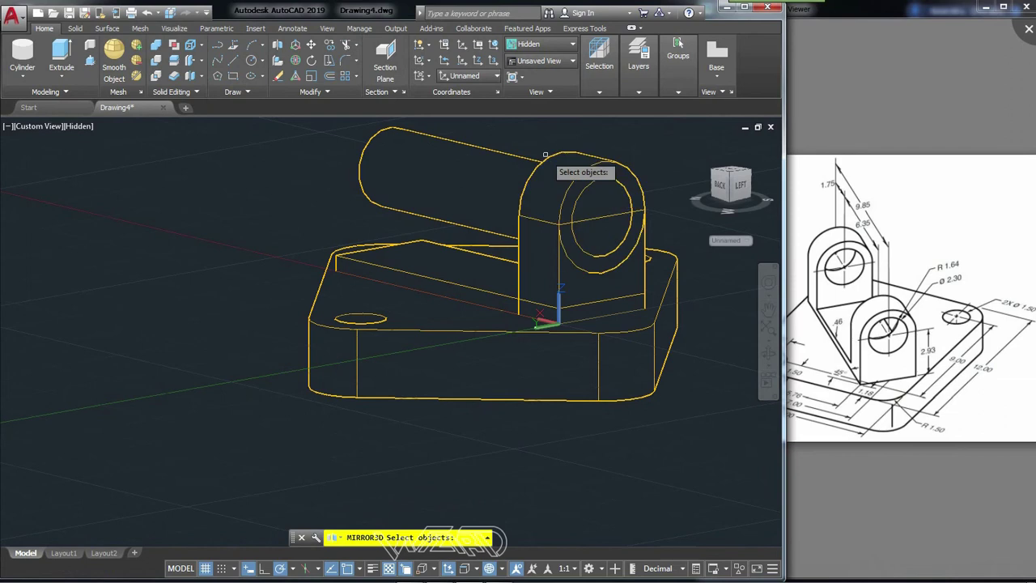
Mirror the rounding cylinder and upright block across the YZ plane, keeping the originals
left_click(574, 146)
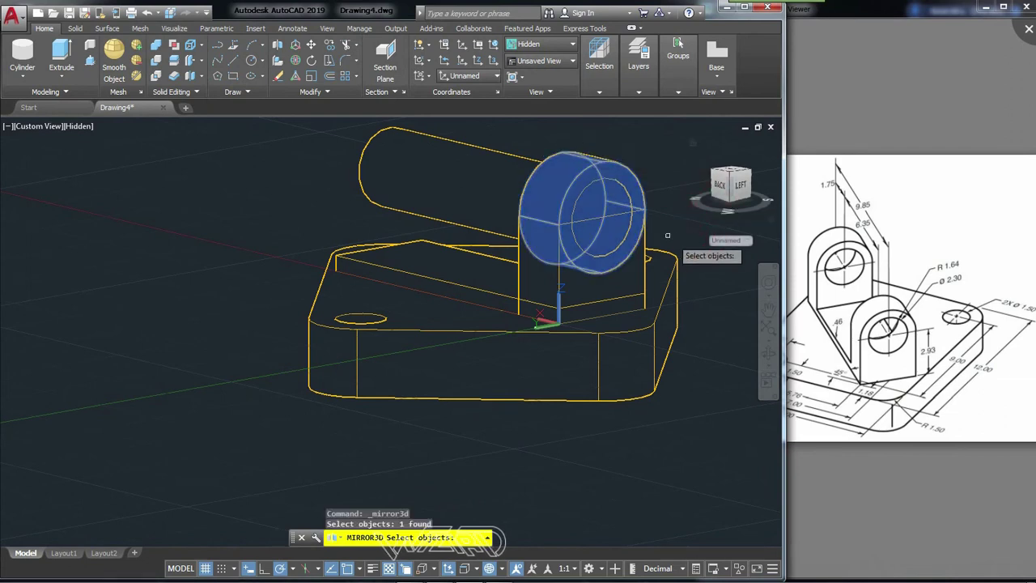
left_click(642, 240)
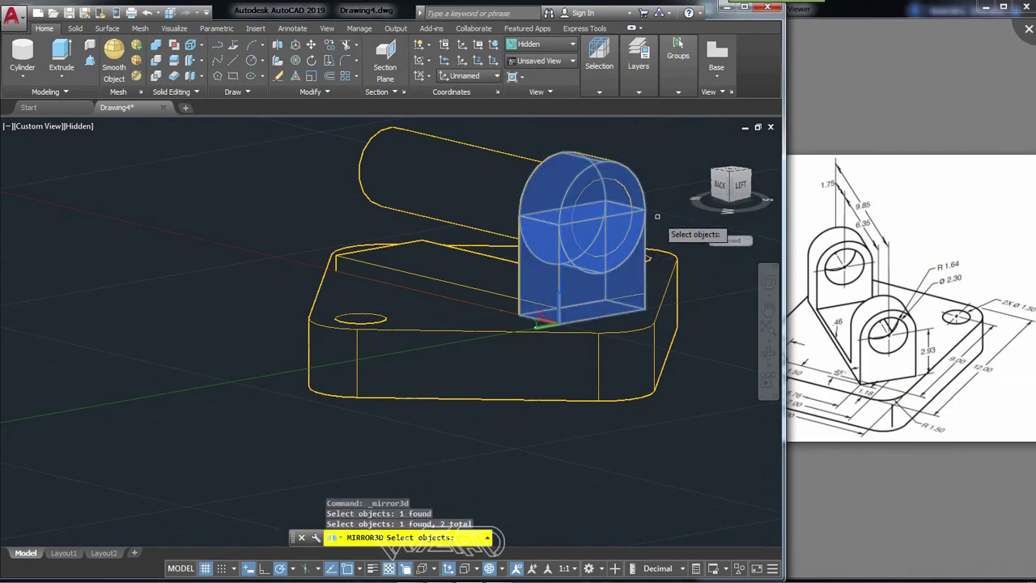
key("Return")
middle_click_drag(481, 297, 482, 356, "shift")
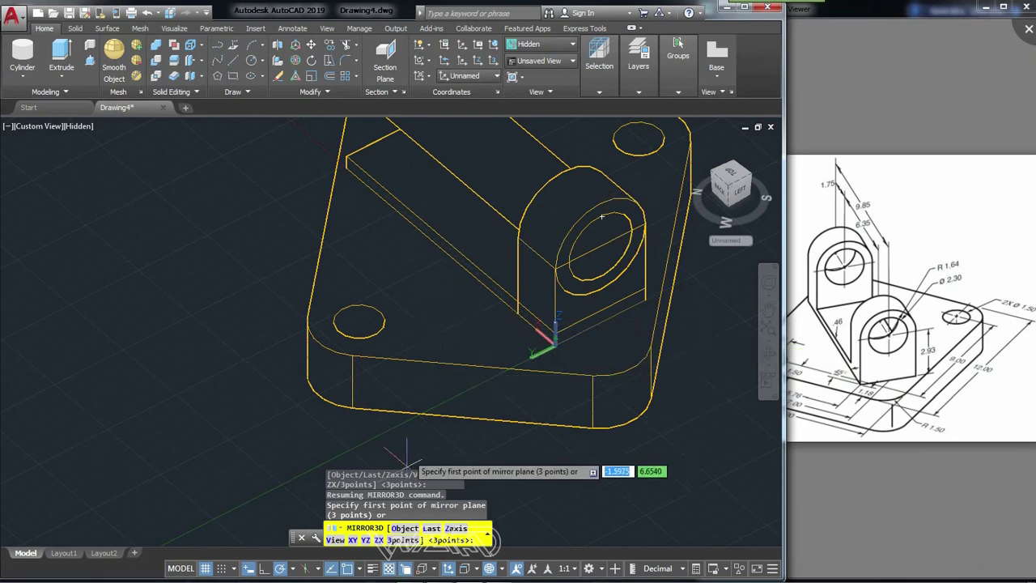
left_click(367, 540)
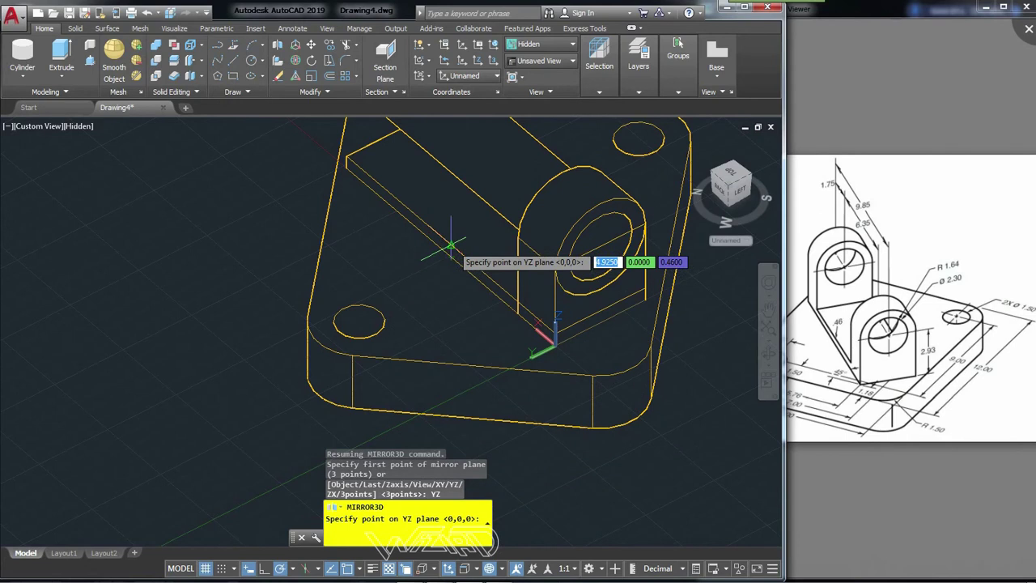
left_click(452, 244)
left_click(479, 293)
scroll(413, 324, "down", 2)
middle_click_drag(412, 356, 261, 199, "shift")
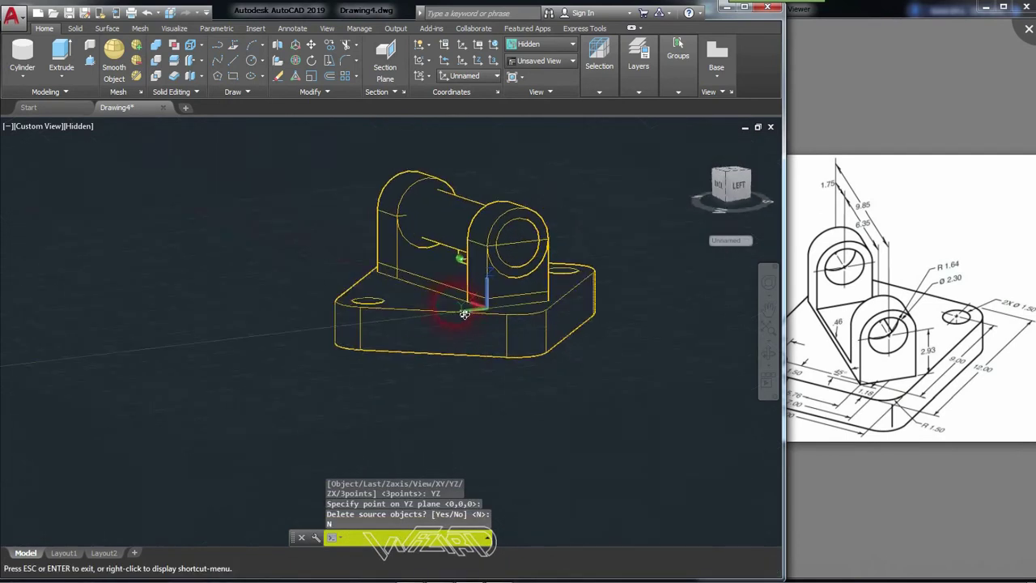
left_click(278, 48)
left_click(608, 386)
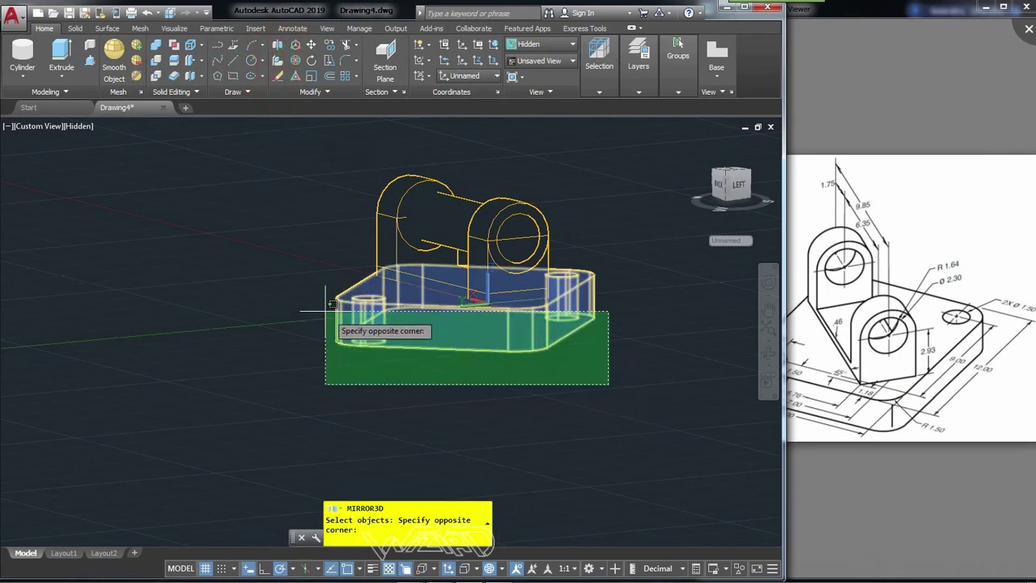
left_click(304, 277)
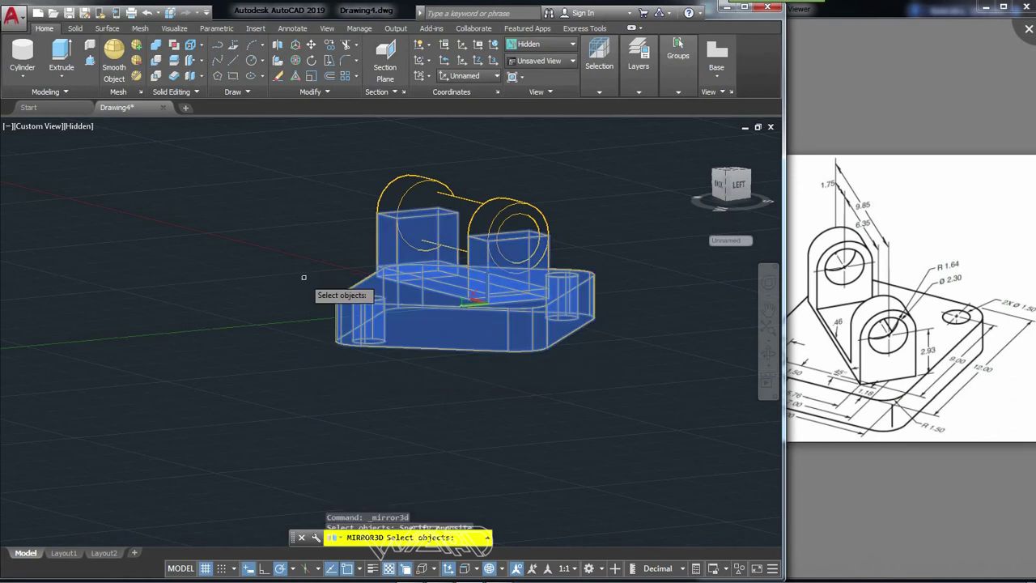
left_click(502, 198)
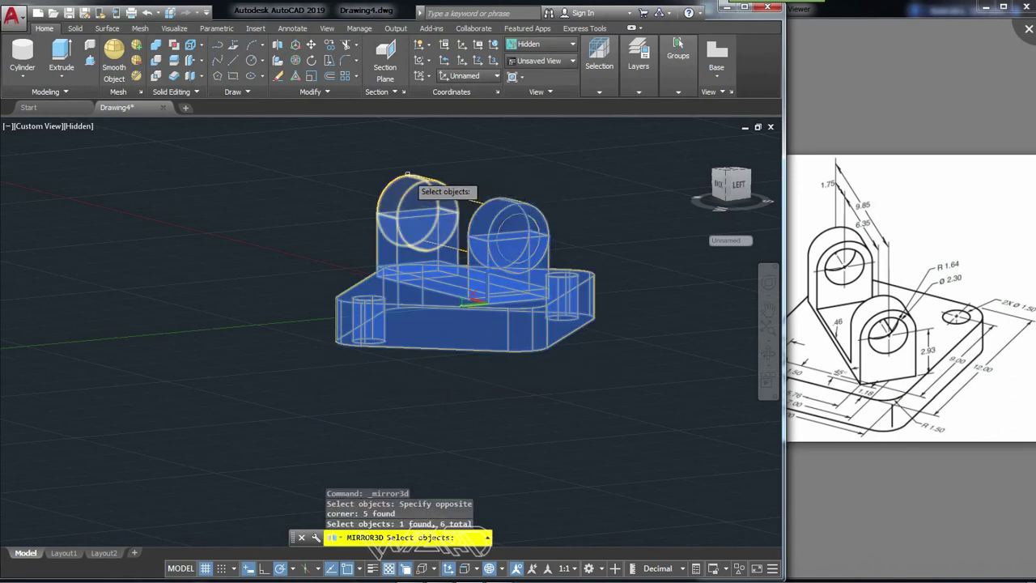
left_click(407, 174)
key("Return")
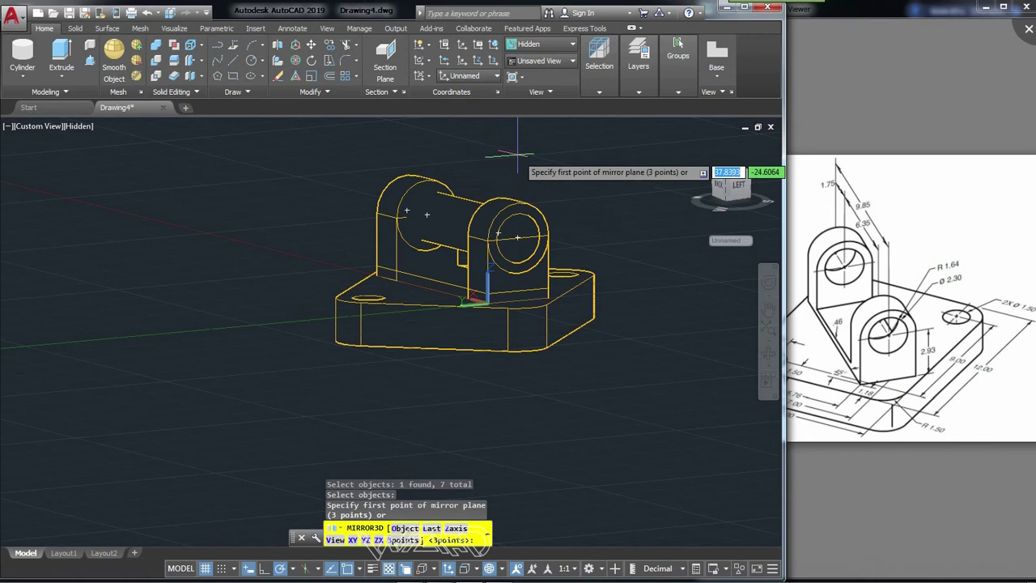
key("Return")
key("Escape")
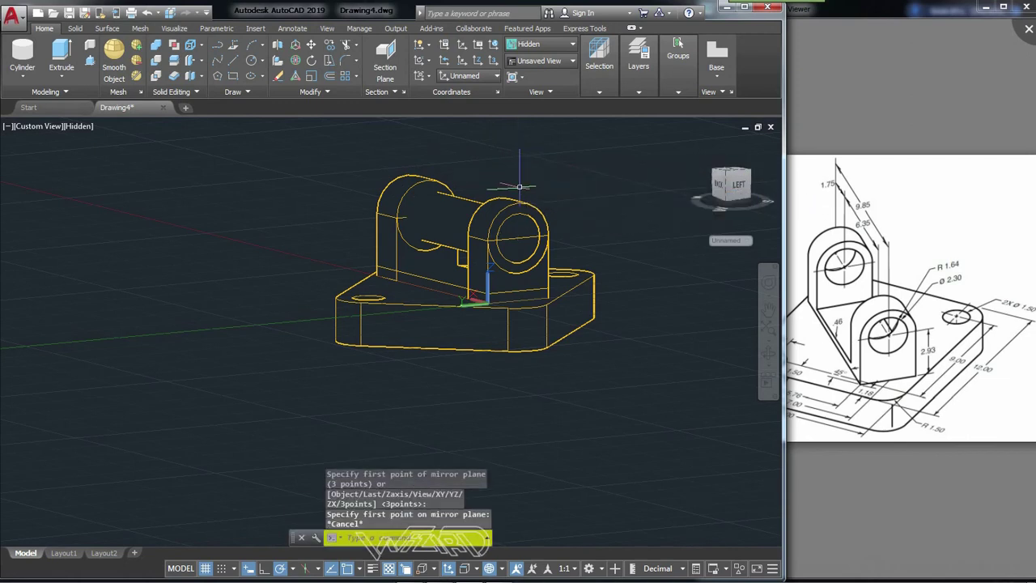
Union the base plate, boxes and both rounded uprights into one solid
left_click(163, 49)
left_click(585, 295)
left_click(593, 260)
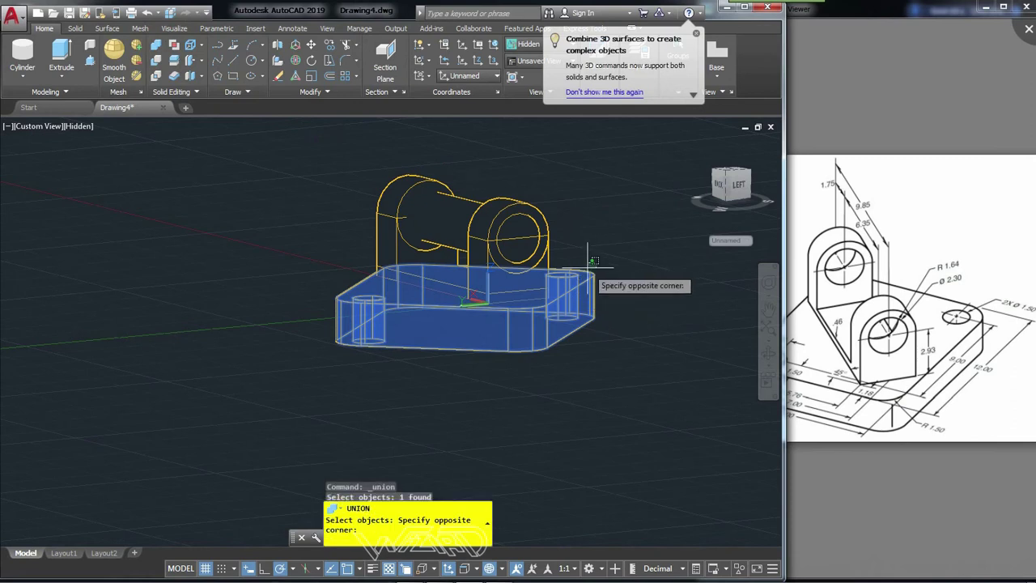
left_click(528, 300)
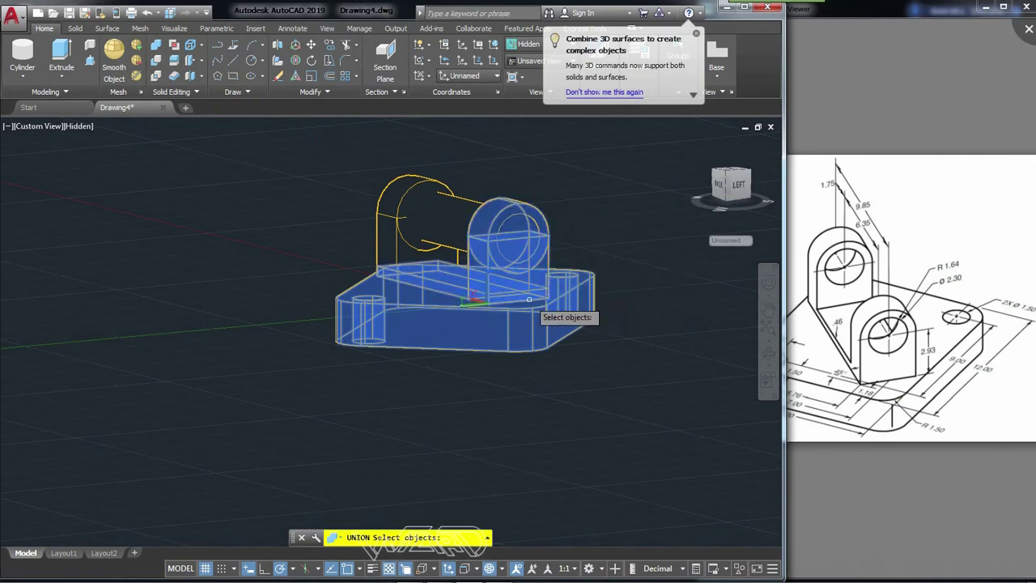
left_click(417, 372)
left_click(363, 245)
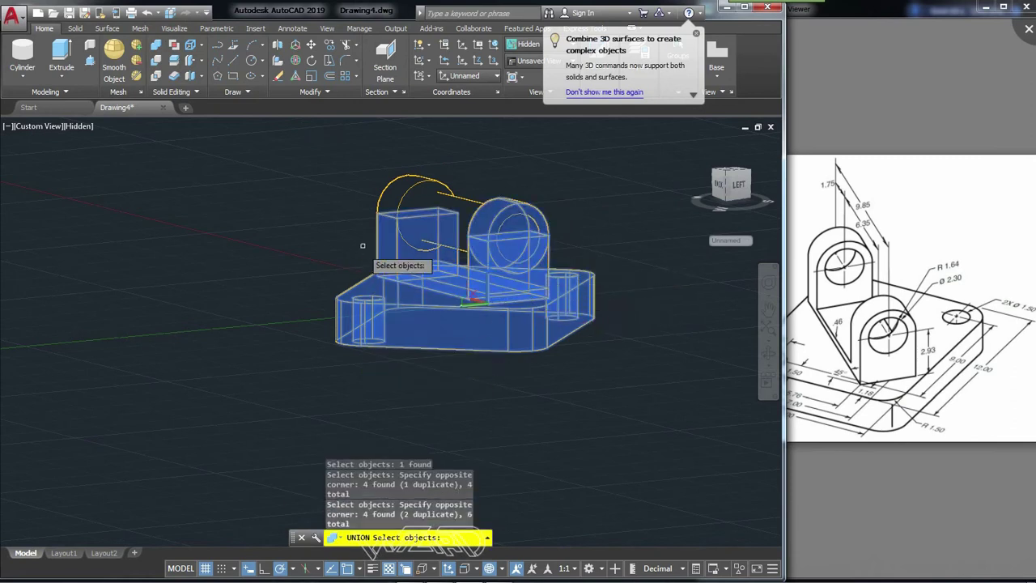
left_click(441, 190)
key("Return")
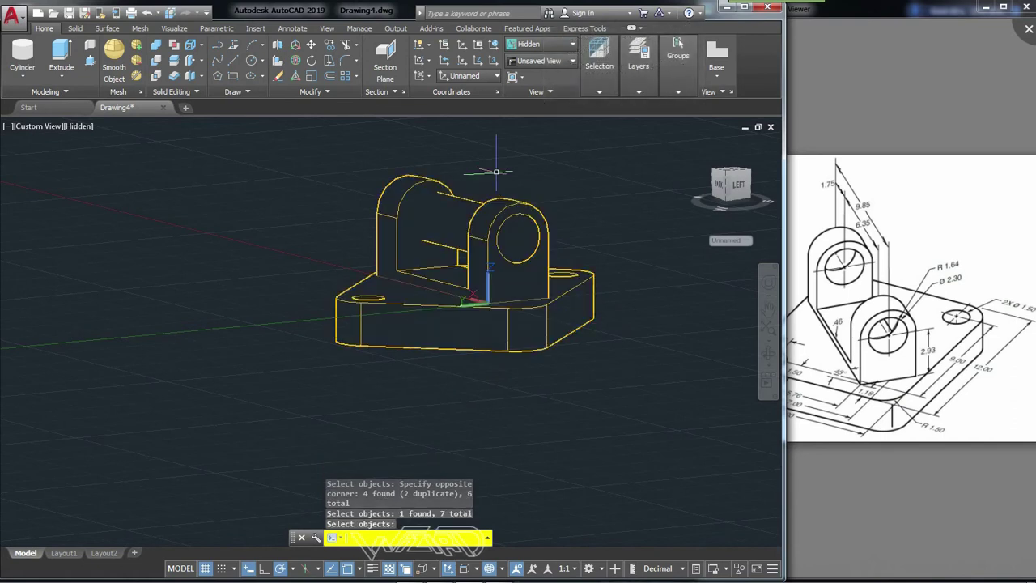
Stretch the cross cylinder's end out past the left support
middle_click_drag(496, 172, 496, 191, "shift")
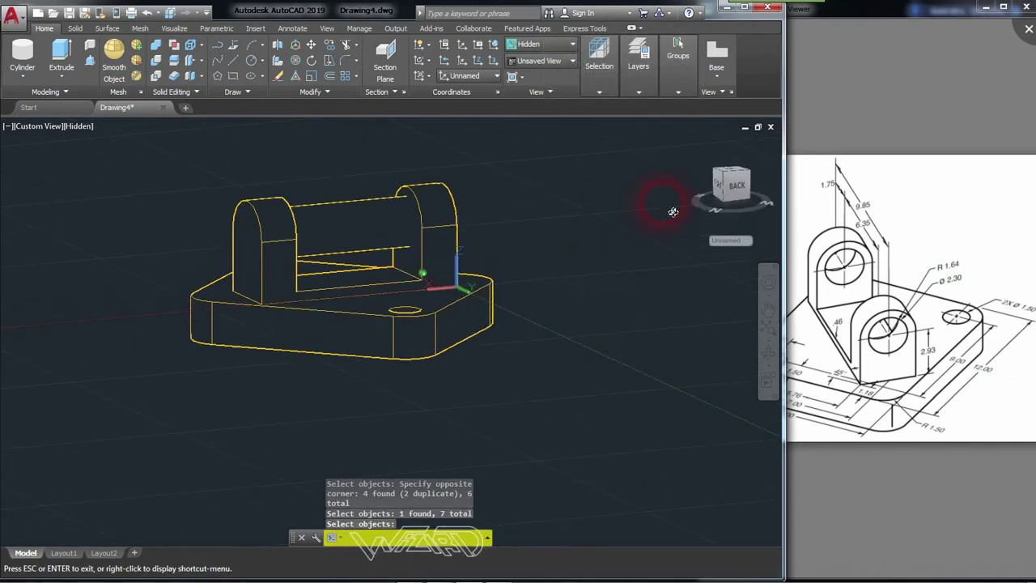
left_click(300, 202, "ctrl")
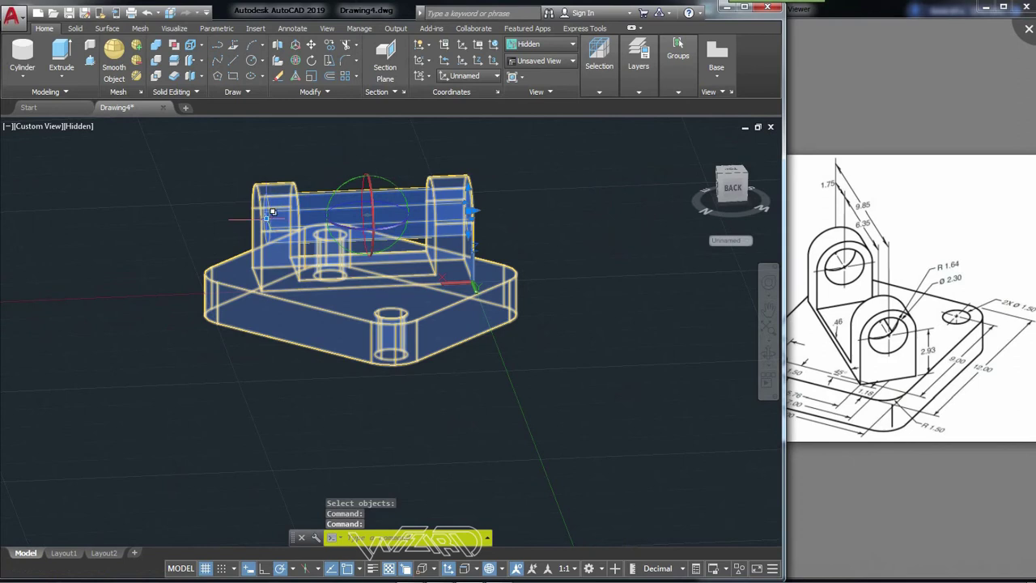
left_click_drag(266, 218, 183, 220)
key("Escape")
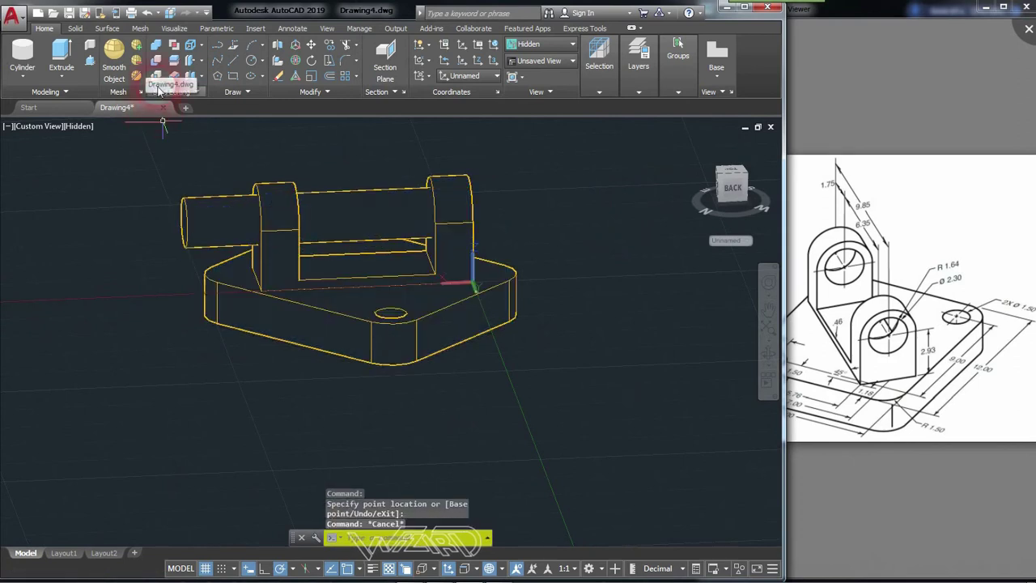
left_click(157, 60)
Subtract the cross cylinder from the bracket body to bore both uprights
left_click(271, 295)
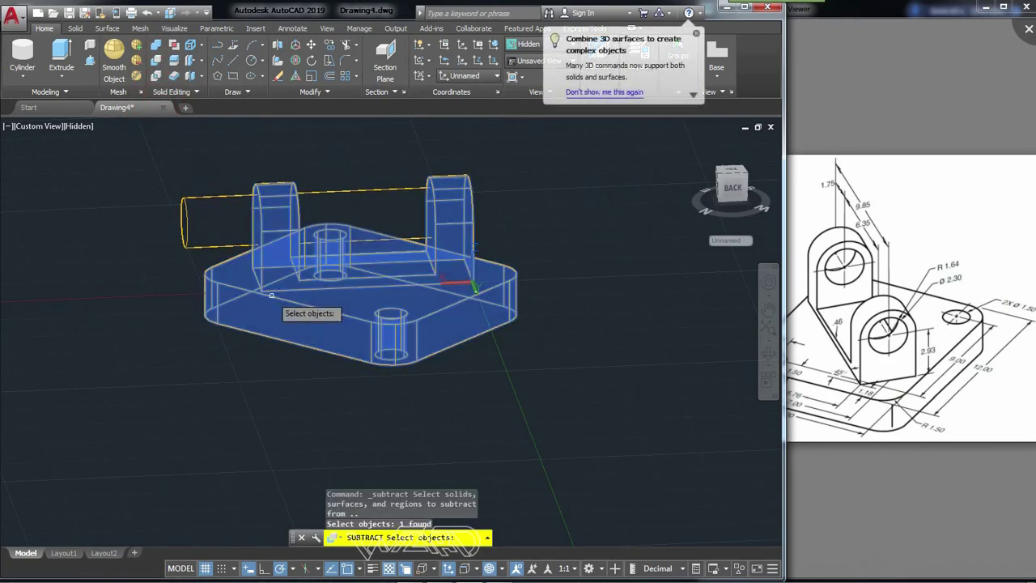
key("Return")
left_click(203, 220)
key("Return")
mouse_move(492, 343)
middle_mouse_down("shift")
mouse_move(527, 351)
mouse_move(359, 343)
mouse_move(397, 348)
mouse_move(528, 300)
middle_mouse_up("shift")
key("Return")
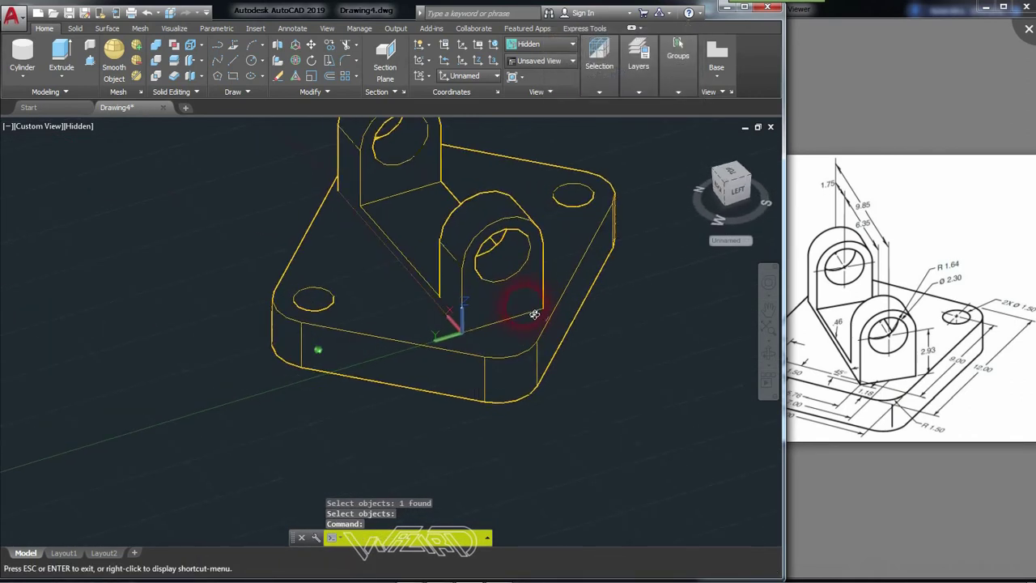
scroll(504, 301, "down", 5)
scroll(503, 301, "up", 2)
scroll(504, 301, "up", 2)
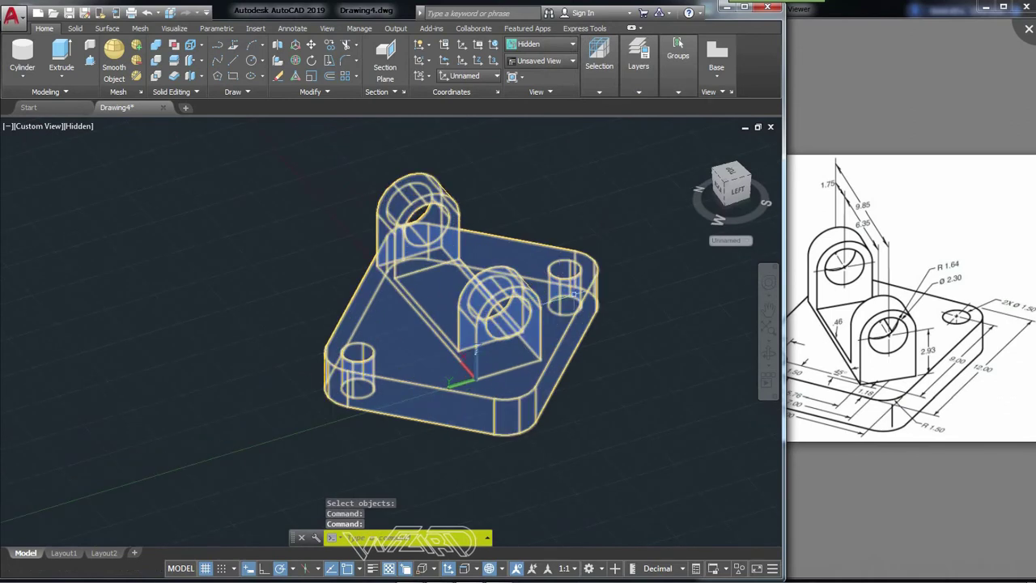
Display the model Shaded with Edges and reset the UCS to World
left_click(79, 126)
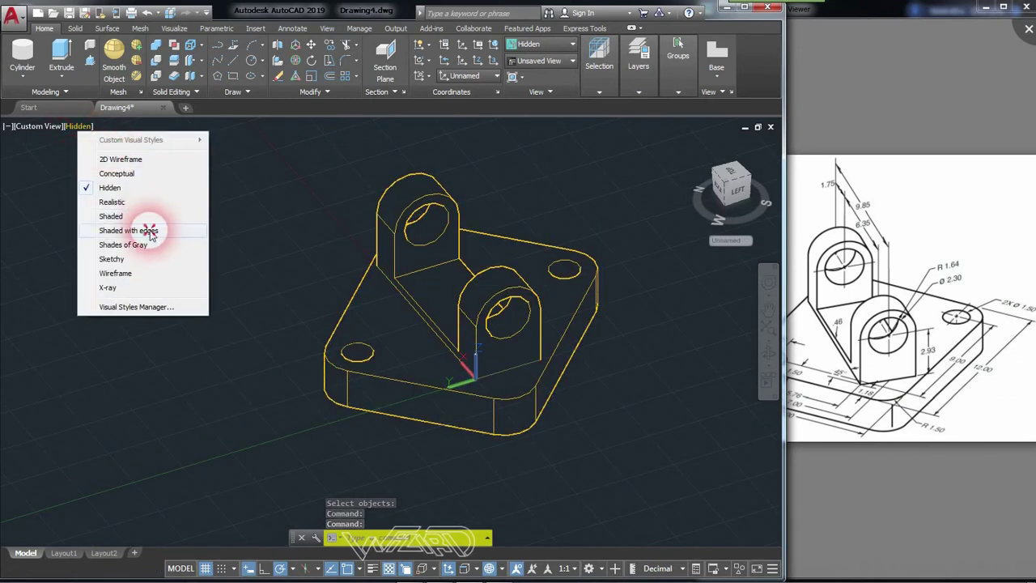
left_click(148, 227)
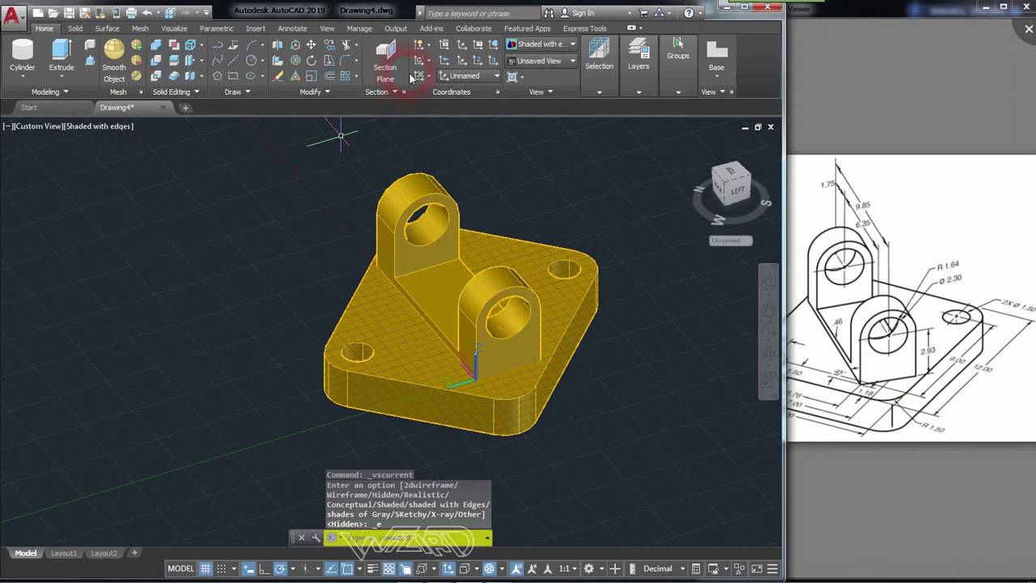
left_click(495, 45)
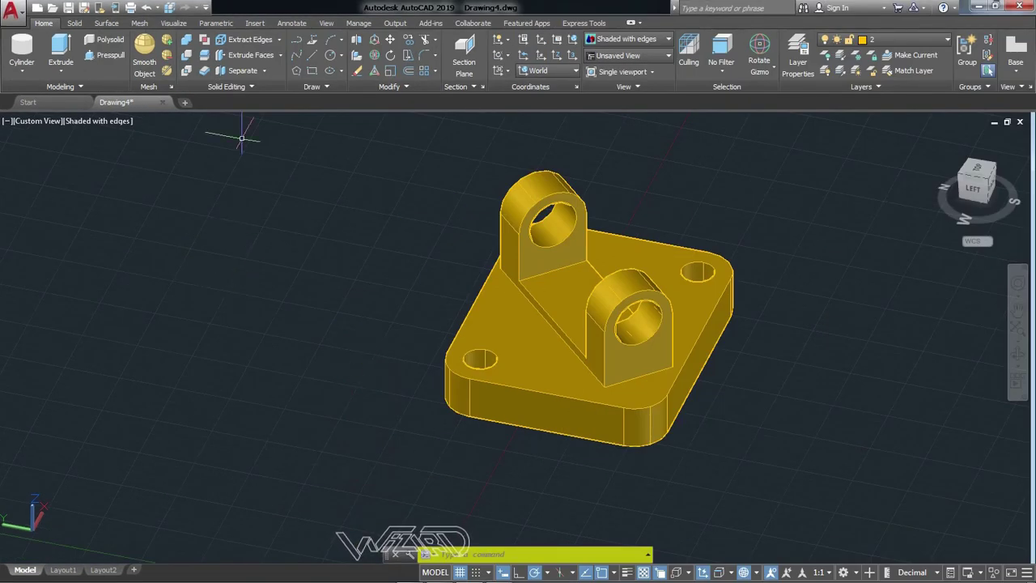
left_click(74, 23)
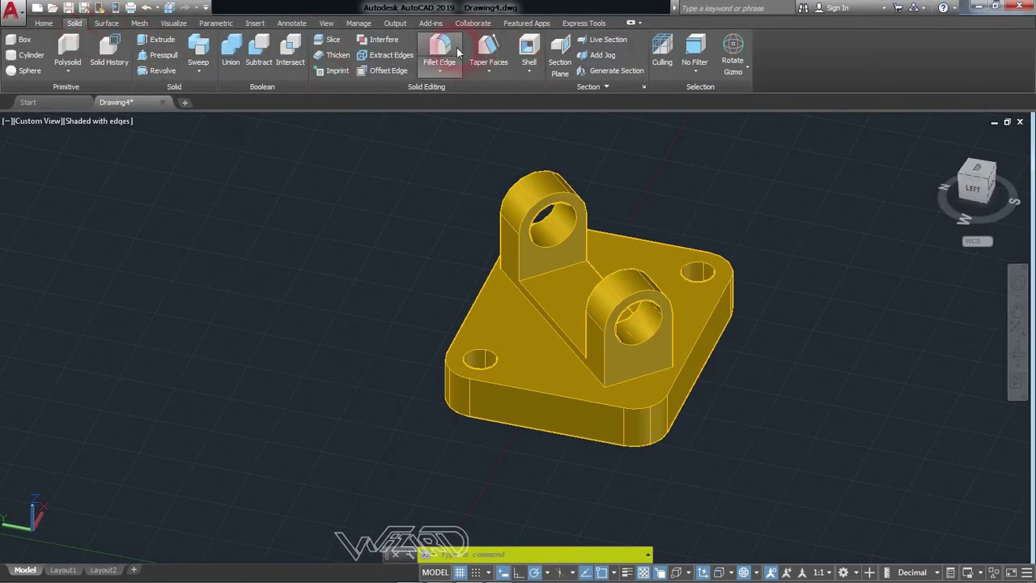
Select the base plate's top and bottom edge chains for an edge fillet
left_click(440, 50)
left_click(666, 394)
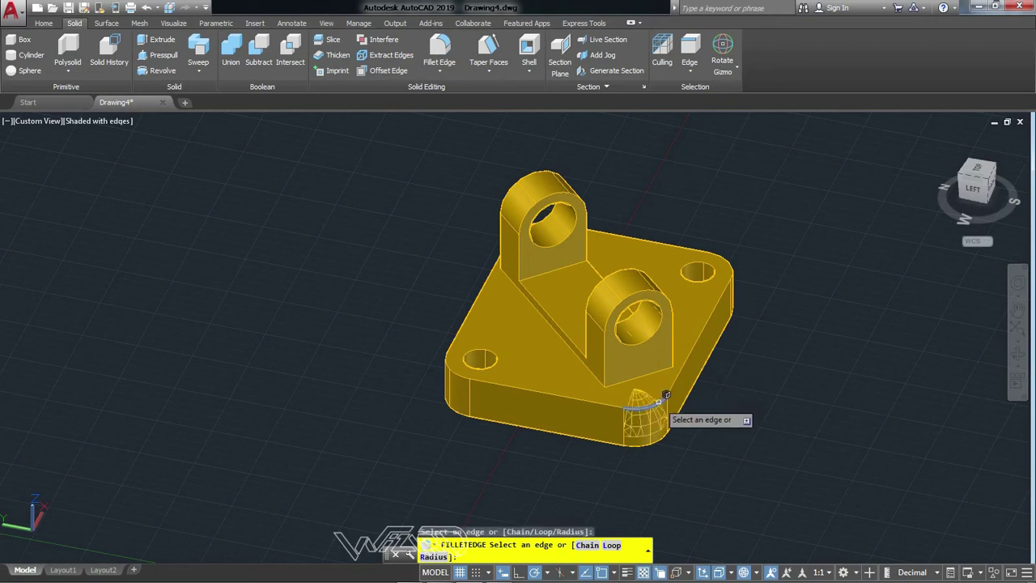
key("Escape")
left_click(439, 50)
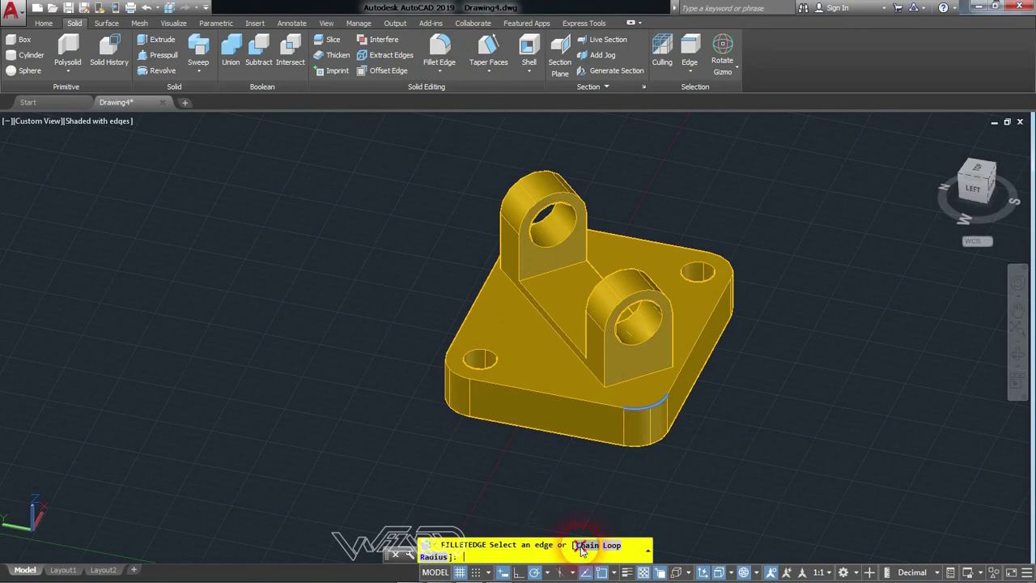
left_click(581, 546)
left_click(664, 398)
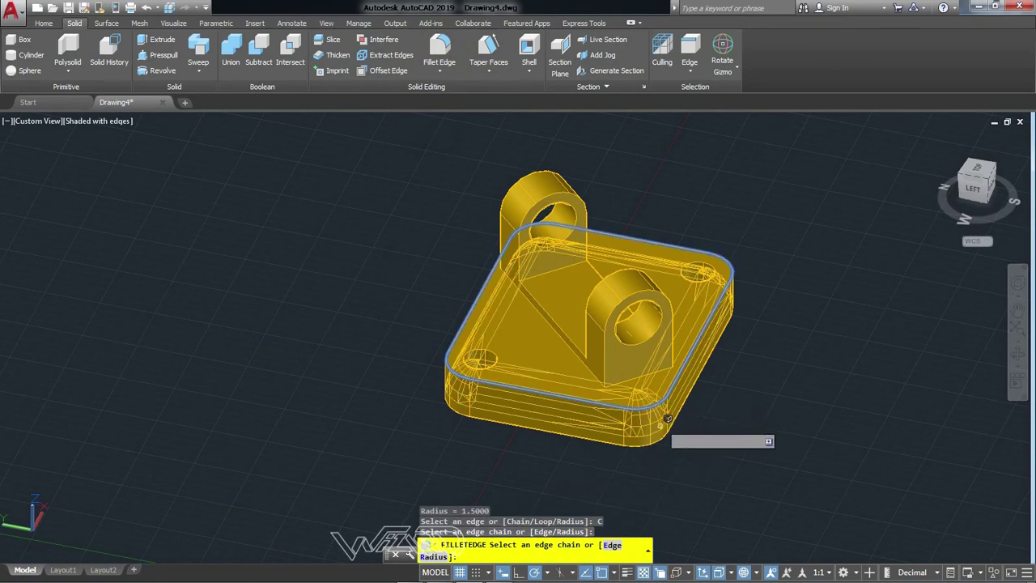
left_click(660, 441)
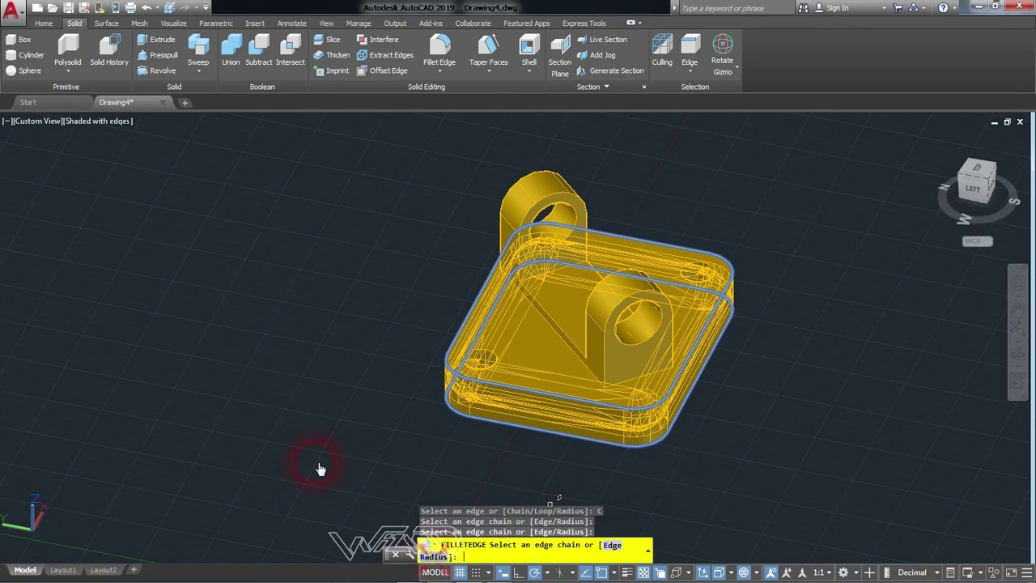
Apply a 0.5 radius to the chosen edge loops and inspect the result
type("R")
key("Return")
key("Return")
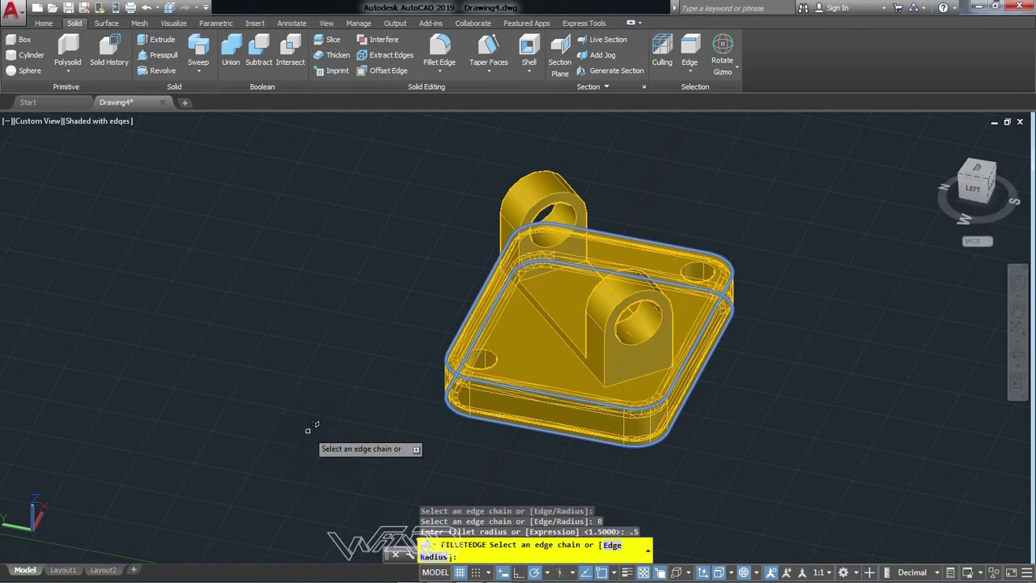
key("Return")
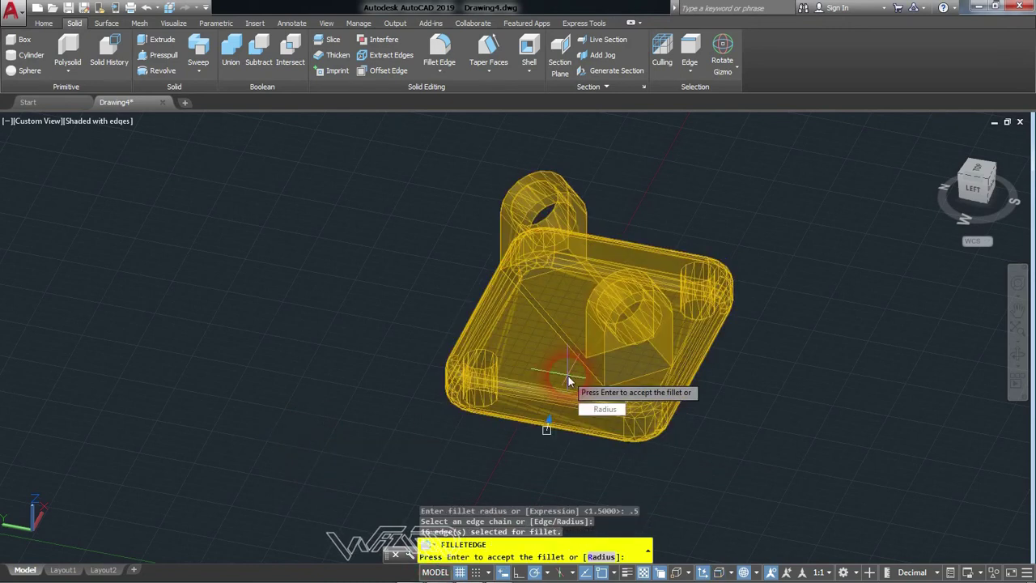
key("Return")
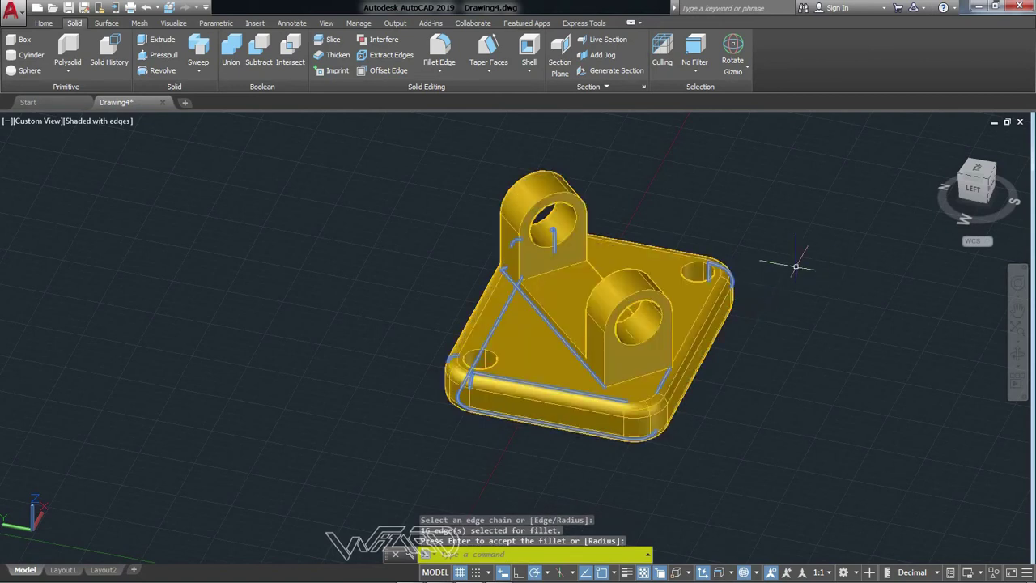
scroll(796, 266, "up", 3)
scroll(694, 289, "down", 2)
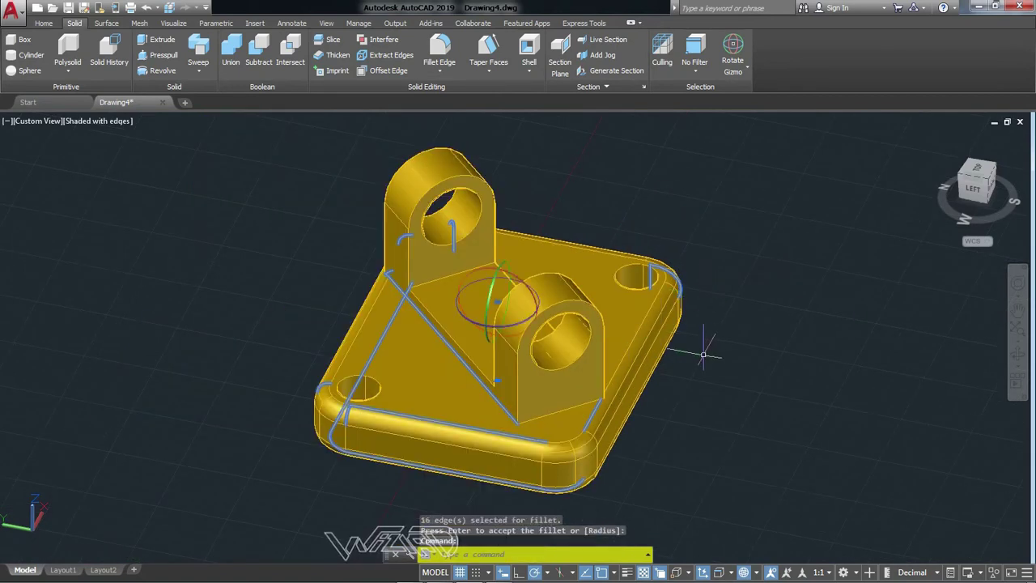
key("Escape")
left_click(639, 354)
key("Escape")
mouse_move(759, 393)
middle_mouse_down("shift")
mouse_move(694, 370)
mouse_move(736, 375)
middle_mouse_up("shift")
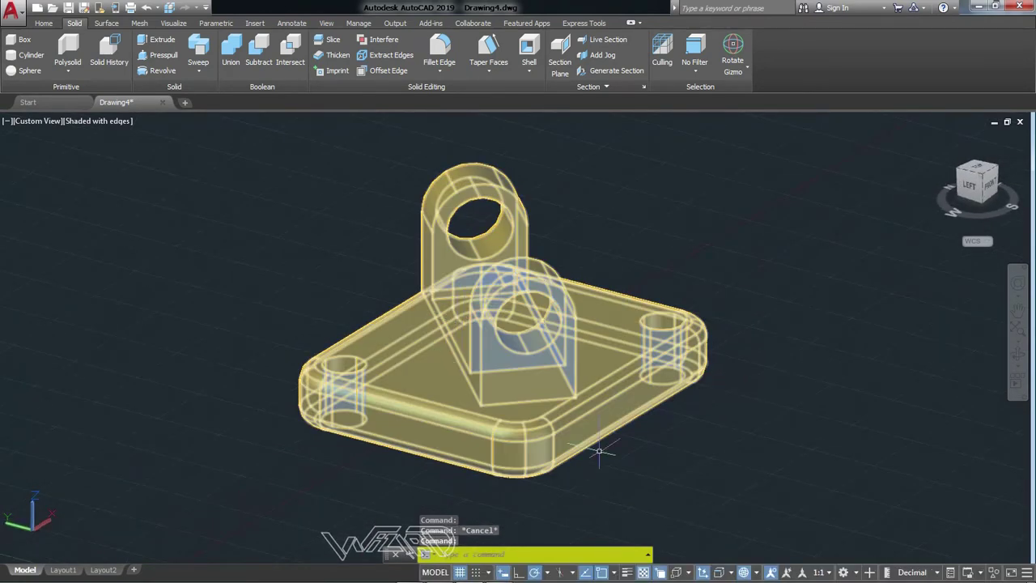
left_click(439, 50)
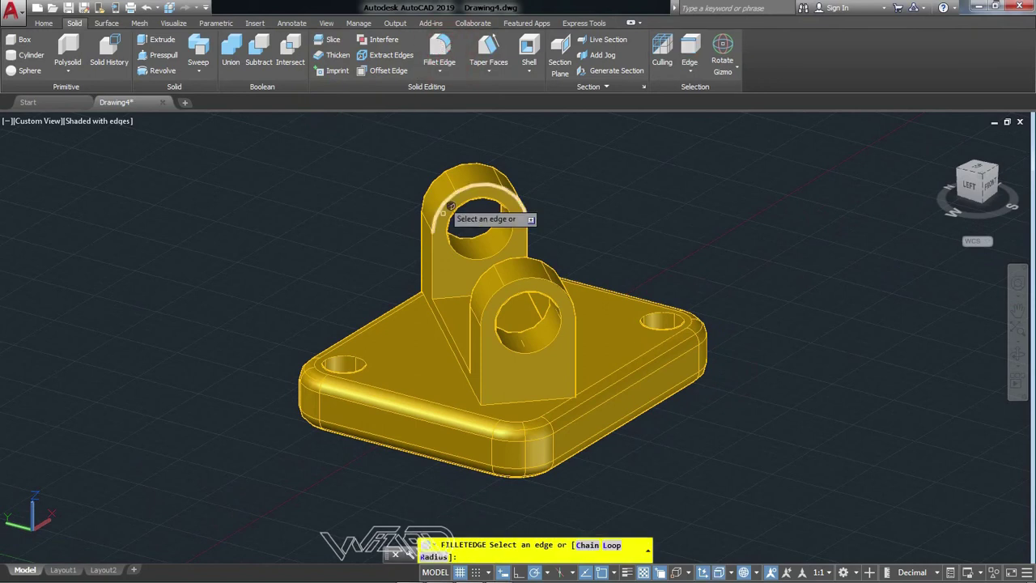
left_click(459, 363)
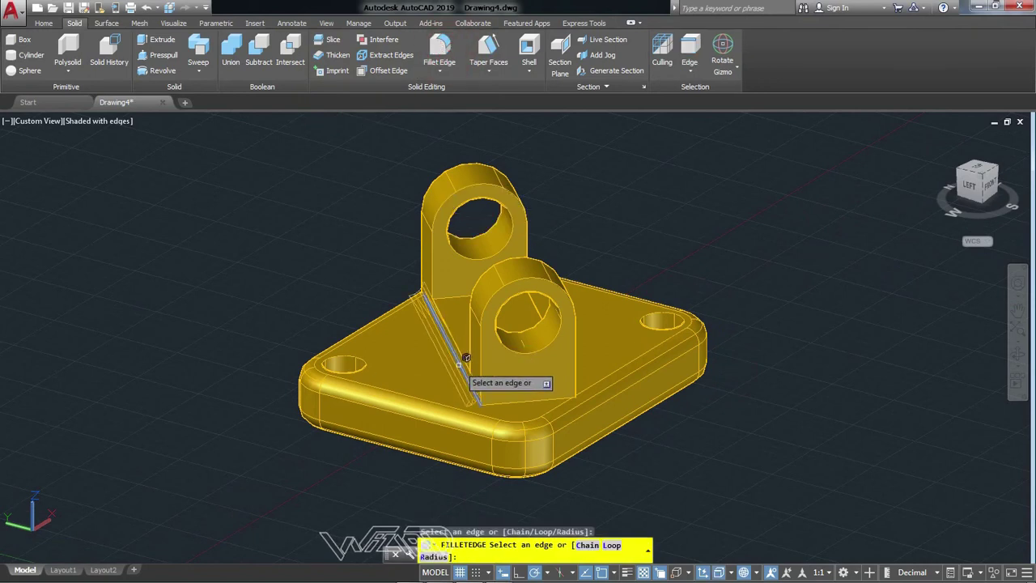
left_click(501, 396)
middle_click_drag(637, 370, 535, 370, "shift")
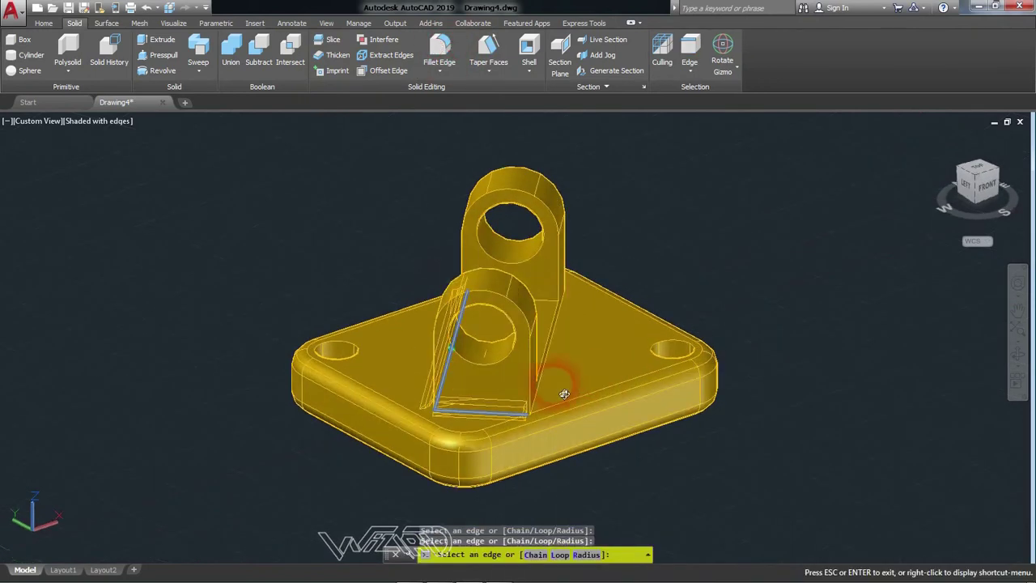
mouse_move(625, 370)
middle_mouse_down("shift")
mouse_move(444, 398)
mouse_move(493, 393)
middle_mouse_up("shift")
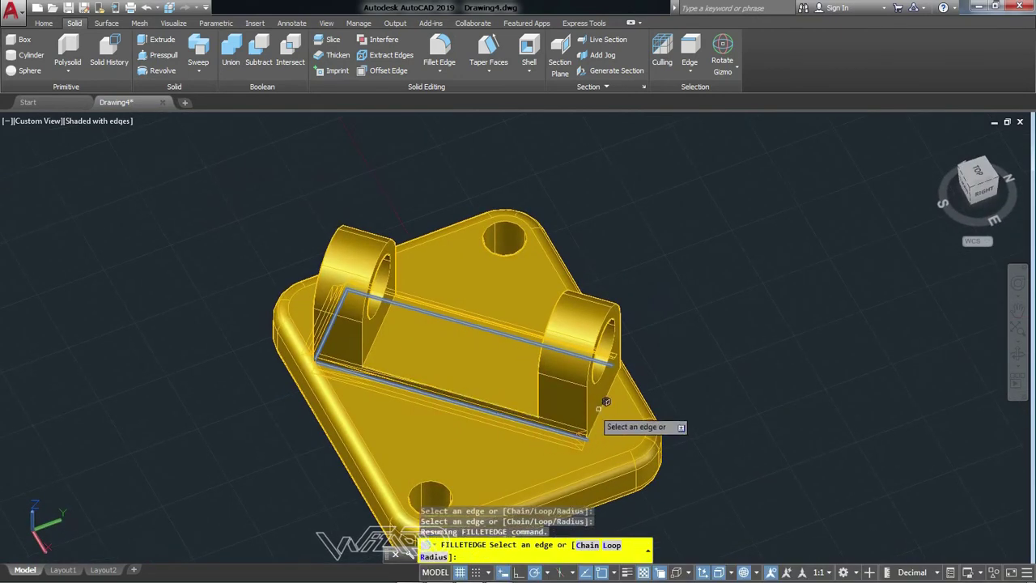
middle_click_drag(599, 393, 671, 347, "shift")
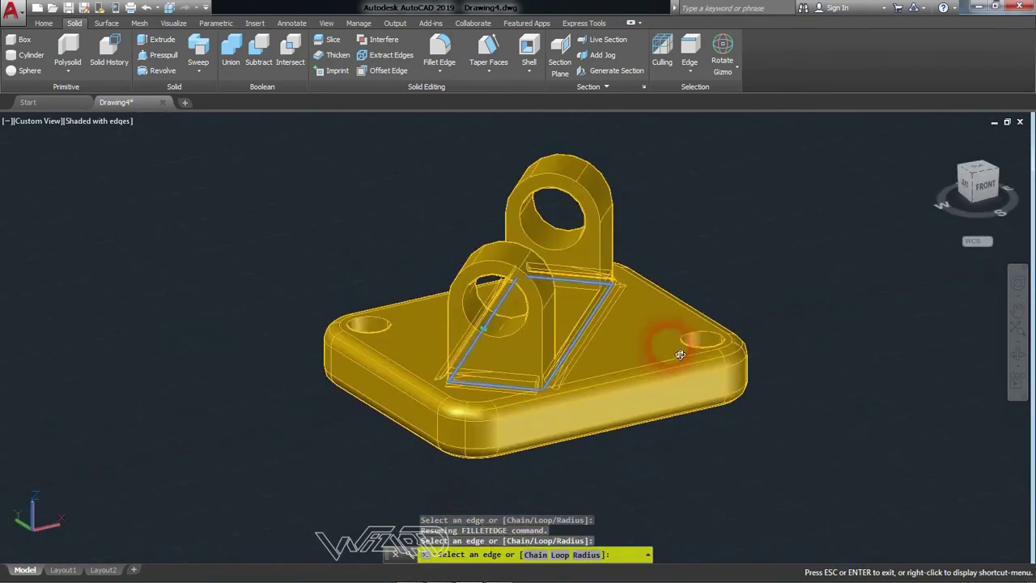
left_click(432, 555)
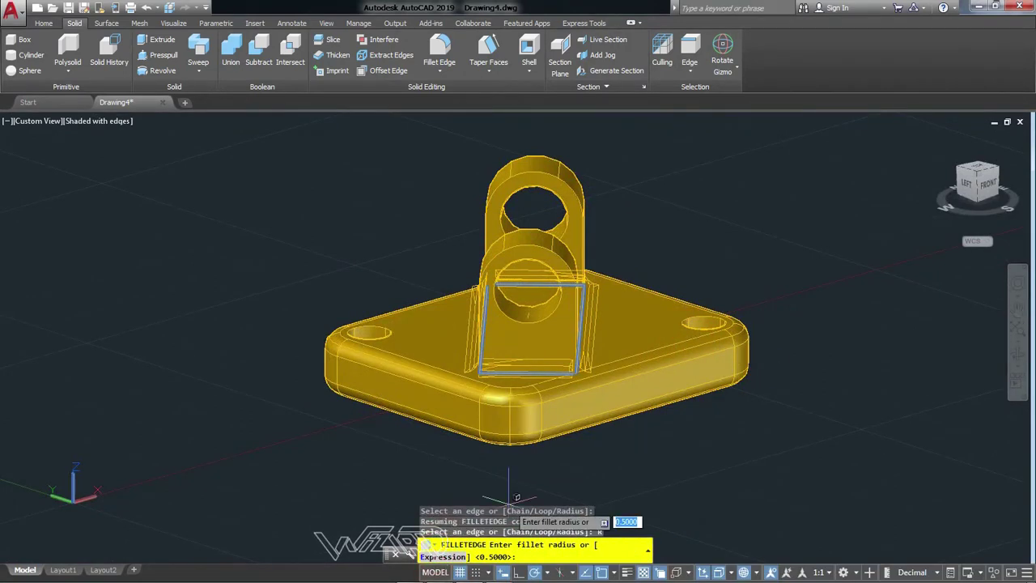
key("Return")
key("Return")
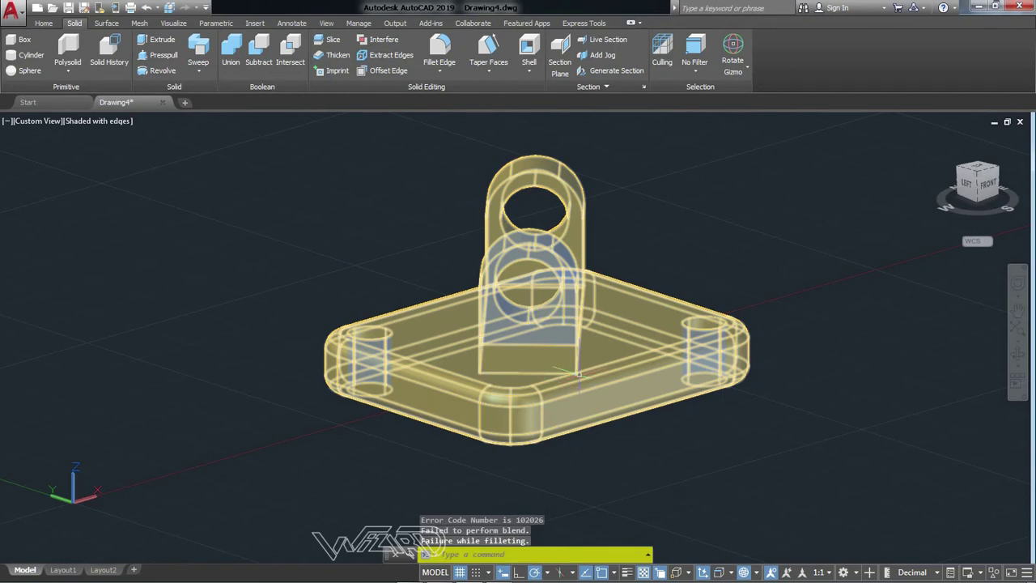
left_click(439, 53)
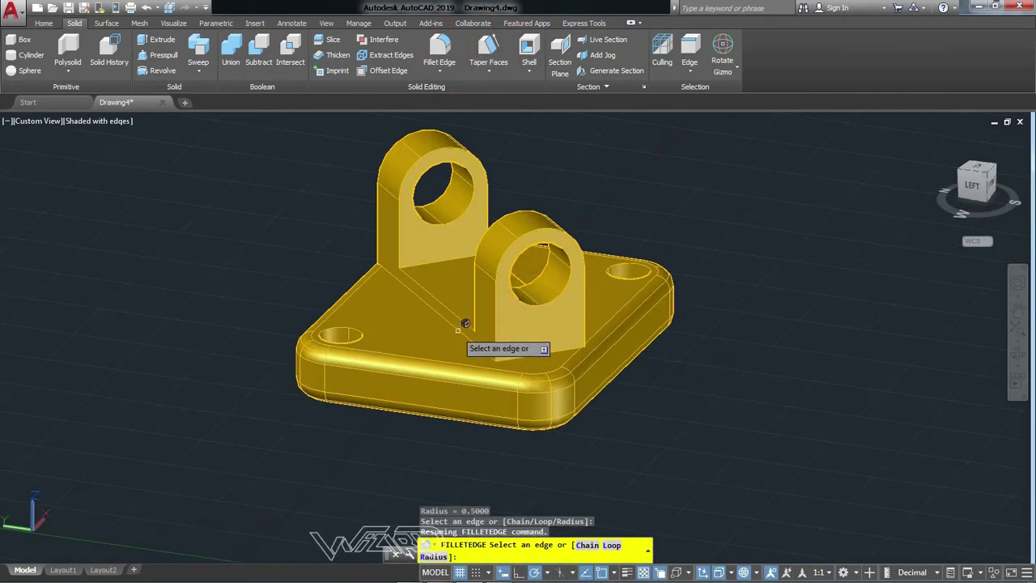
left_click(459, 329)
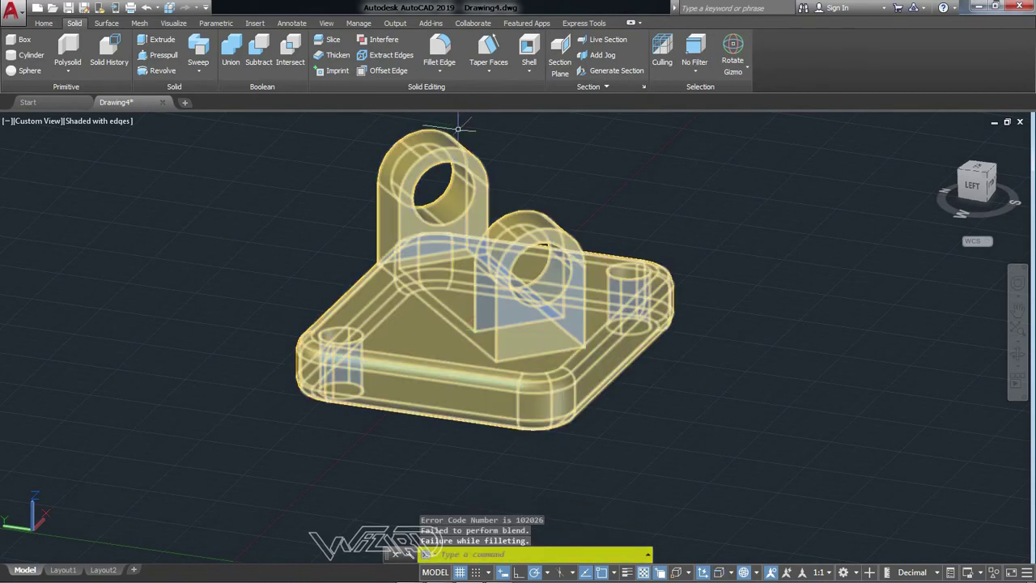
left_click(429, 300)
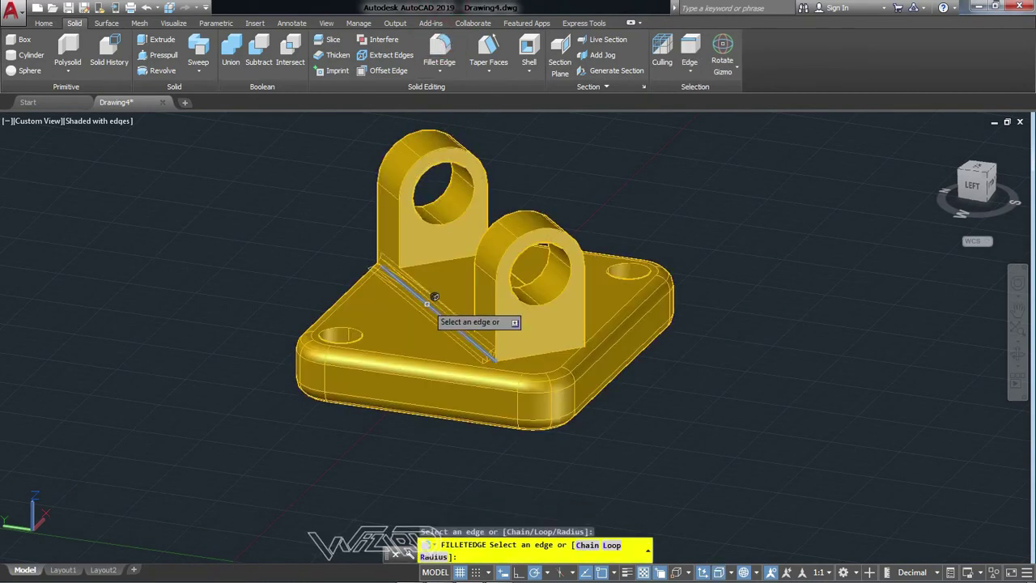
left_click(435, 557)
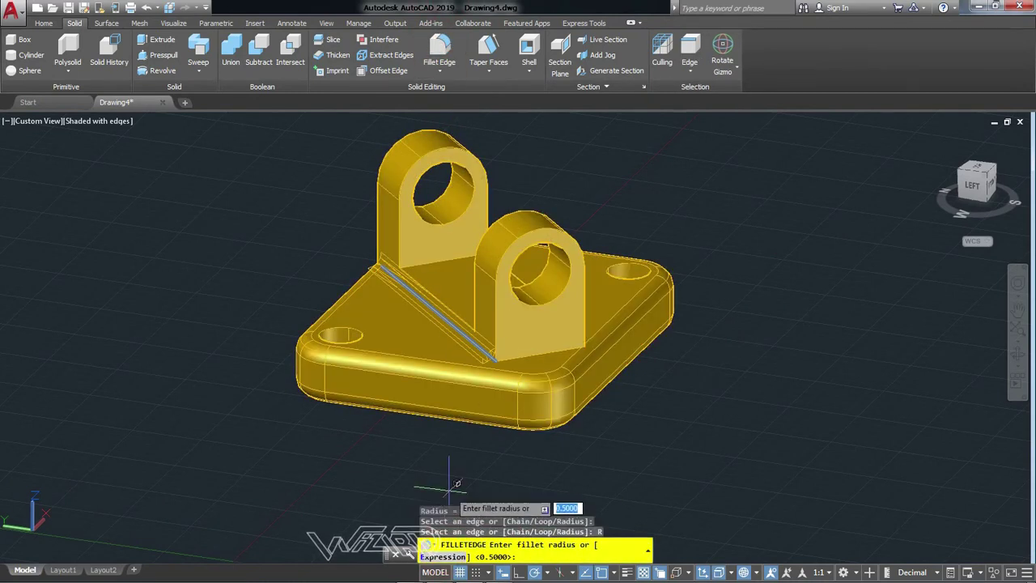
type("1")
key("Return")
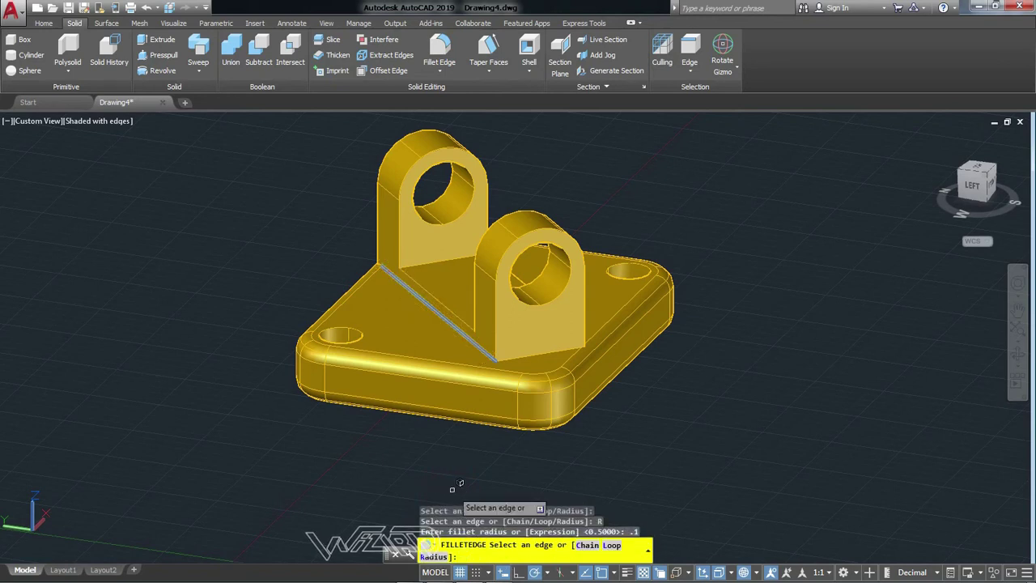
left_click(435, 557)
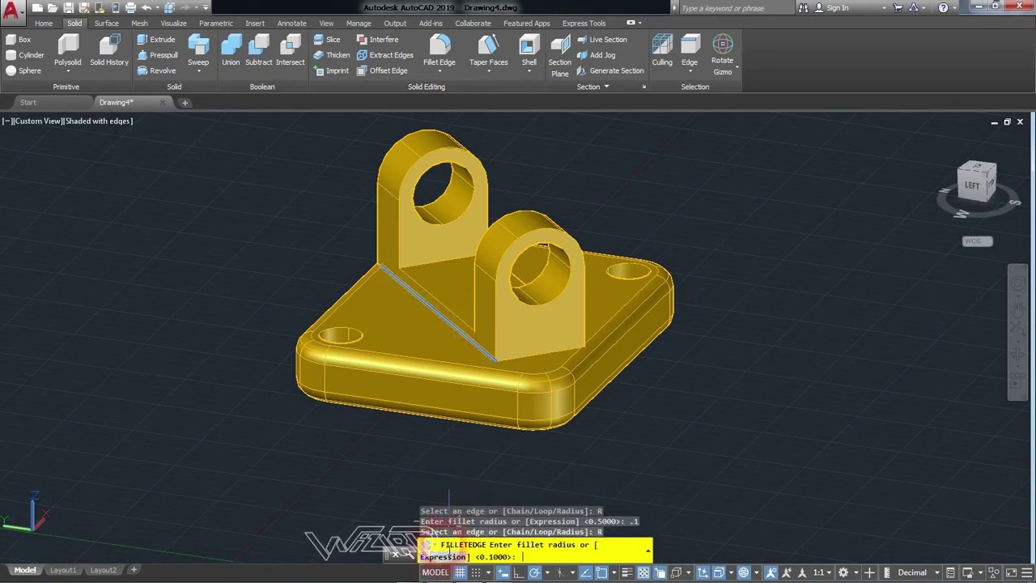
type(".2")
key("Return")
key("Return")
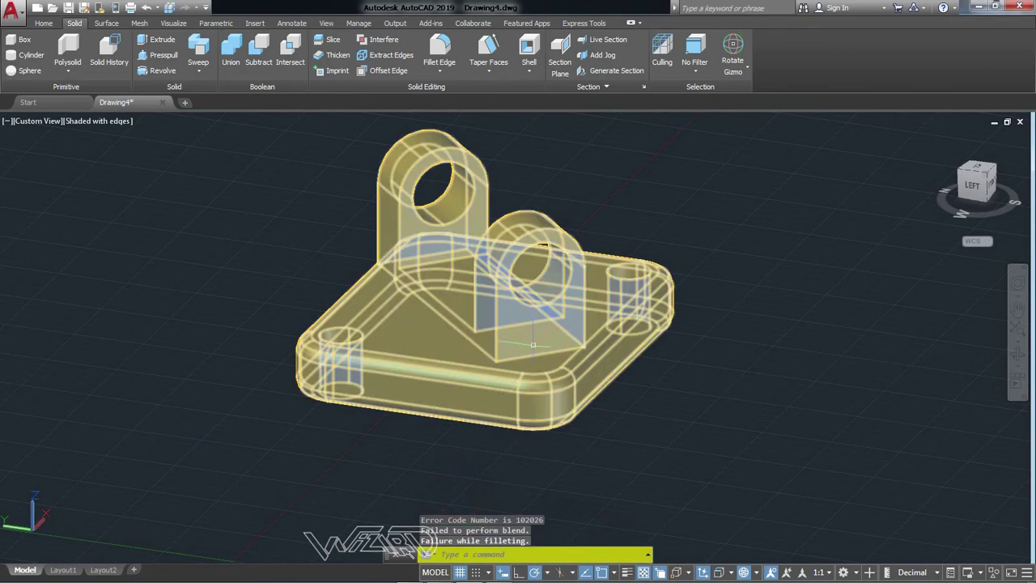
middle_click_drag(551, 200, 443, 232, "shift")
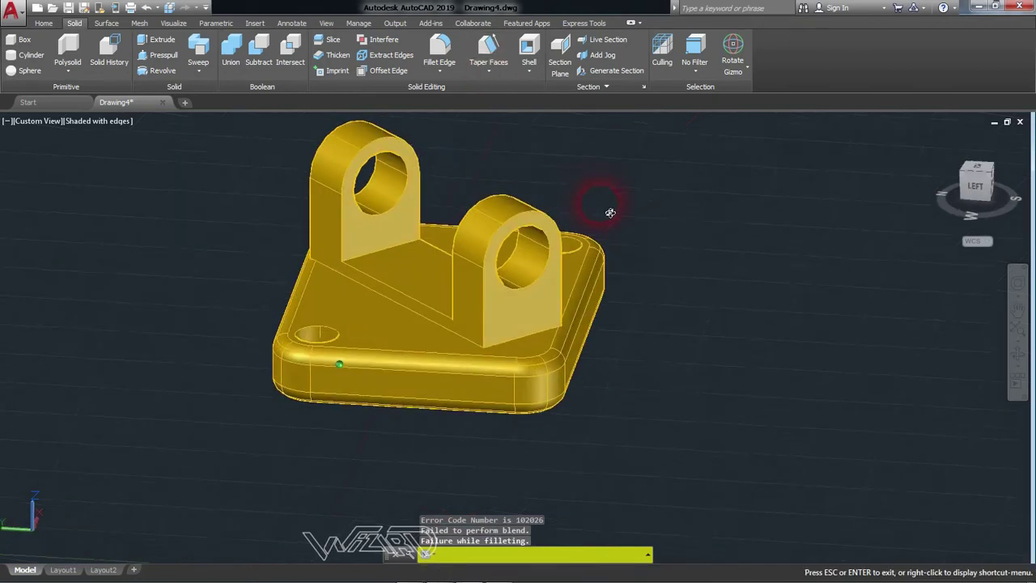
Fillet the front and rear lug outline edge chains with a 0.3 radius
left_click(440, 48)
scroll(458, 113, "up", 2)
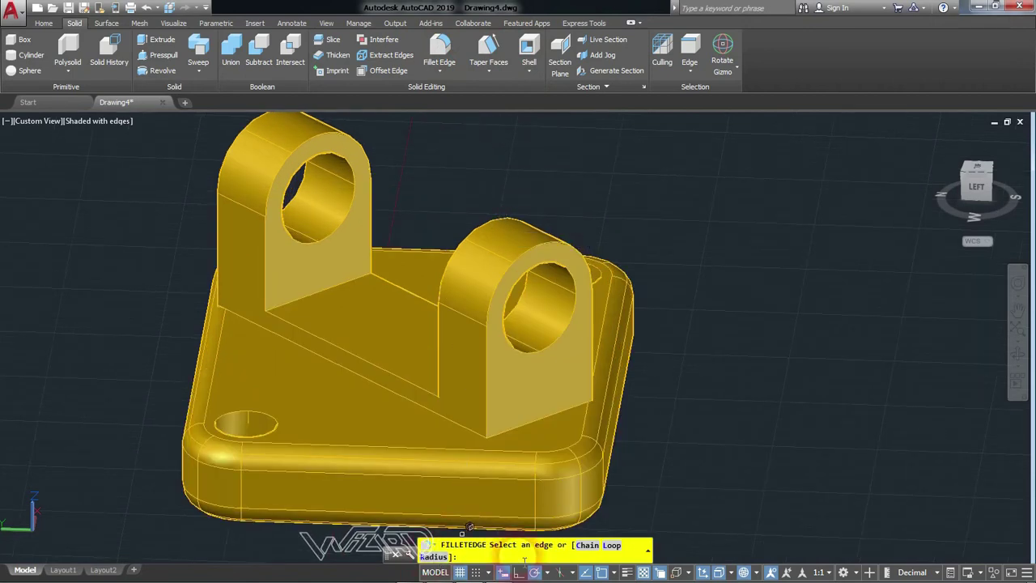
left_click(589, 545)
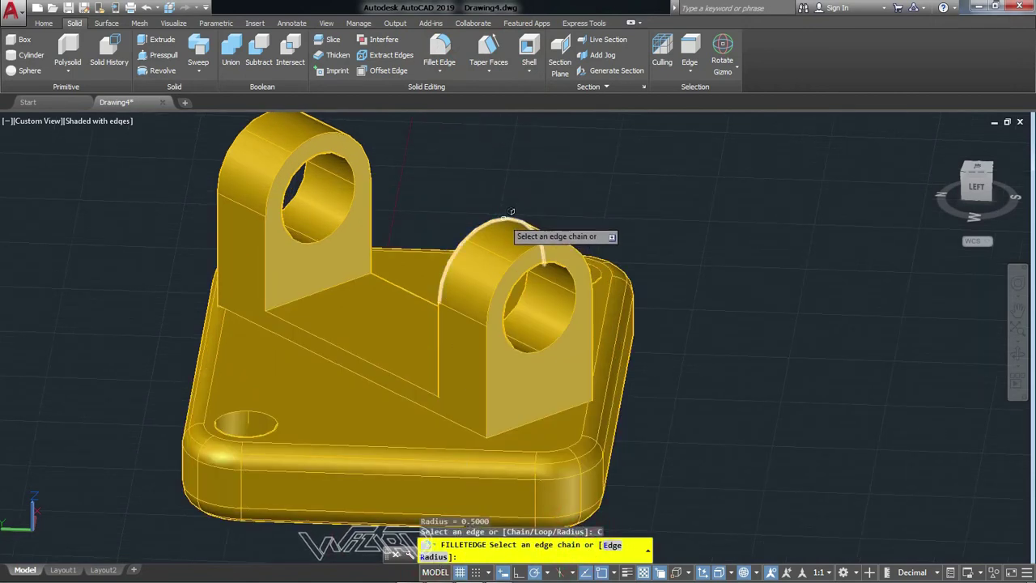
left_click(564, 232)
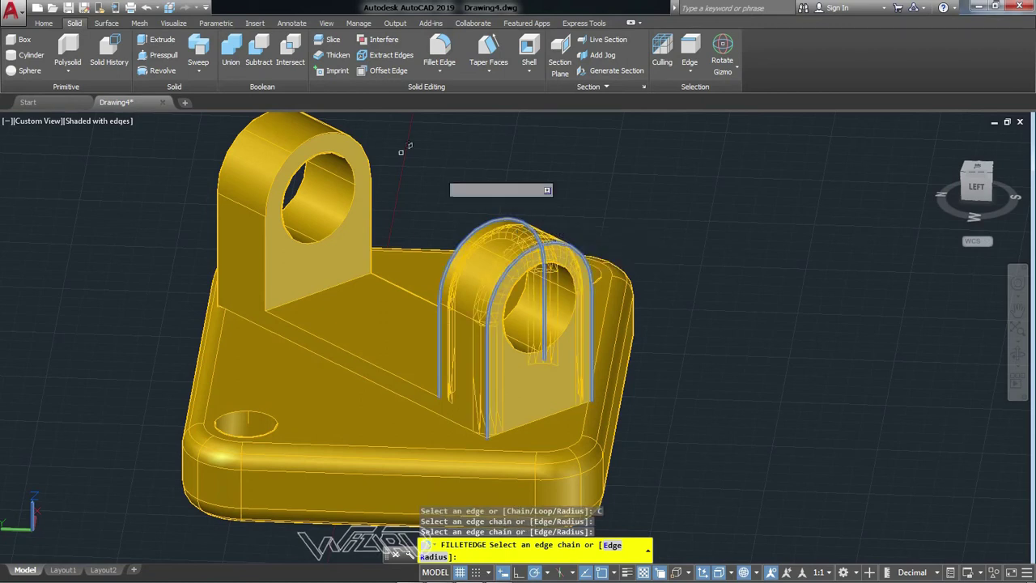
left_click(332, 128)
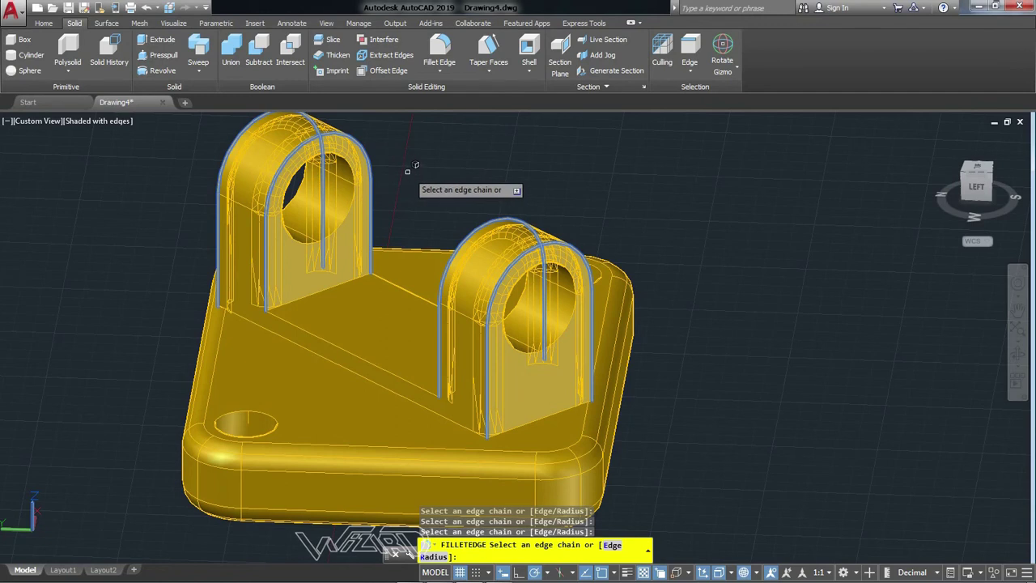
left_click(430, 558)
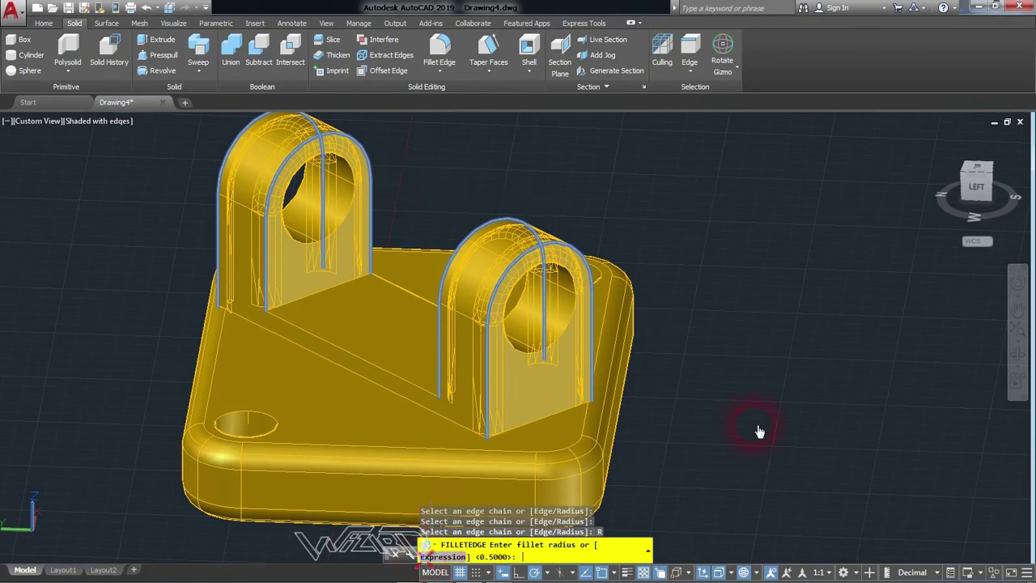
type(".3")
key("Return")
key("Return")
key("Return")
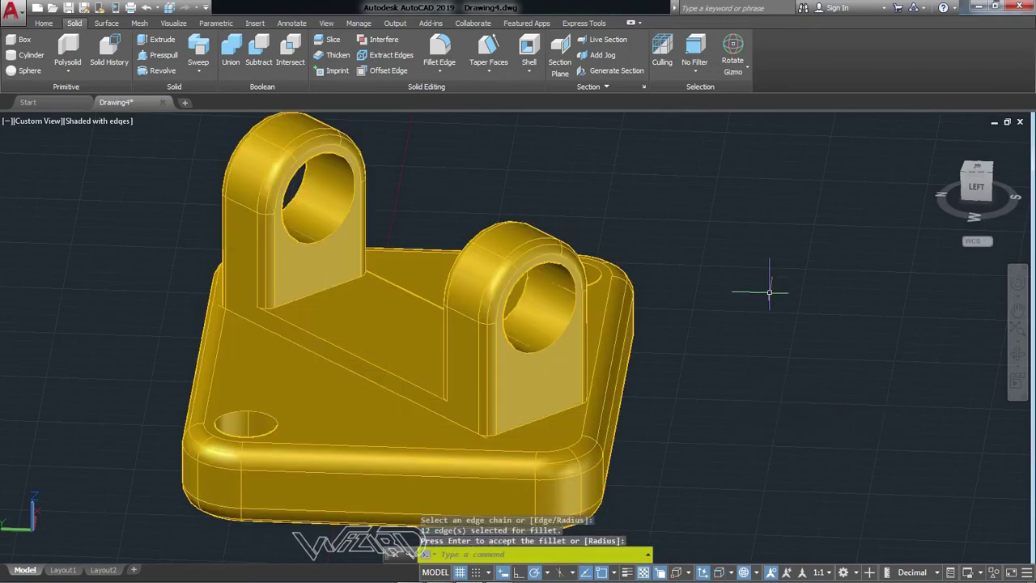
scroll(770, 292, "down", 2)
scroll(766, 324, "up", 1)
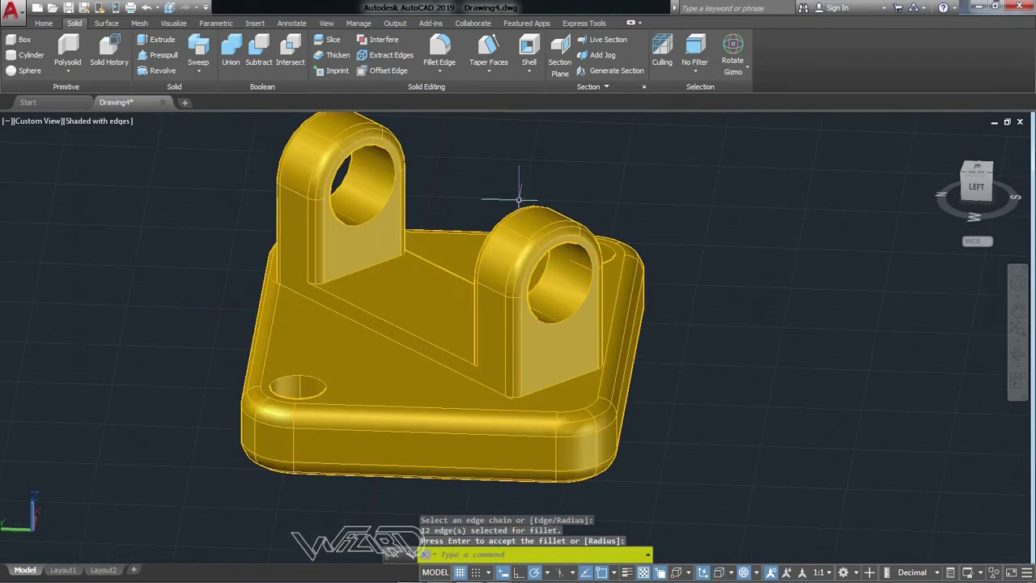
Fillet both edges of the rear and front lug holes with radius 0.3
left_click(440, 50)
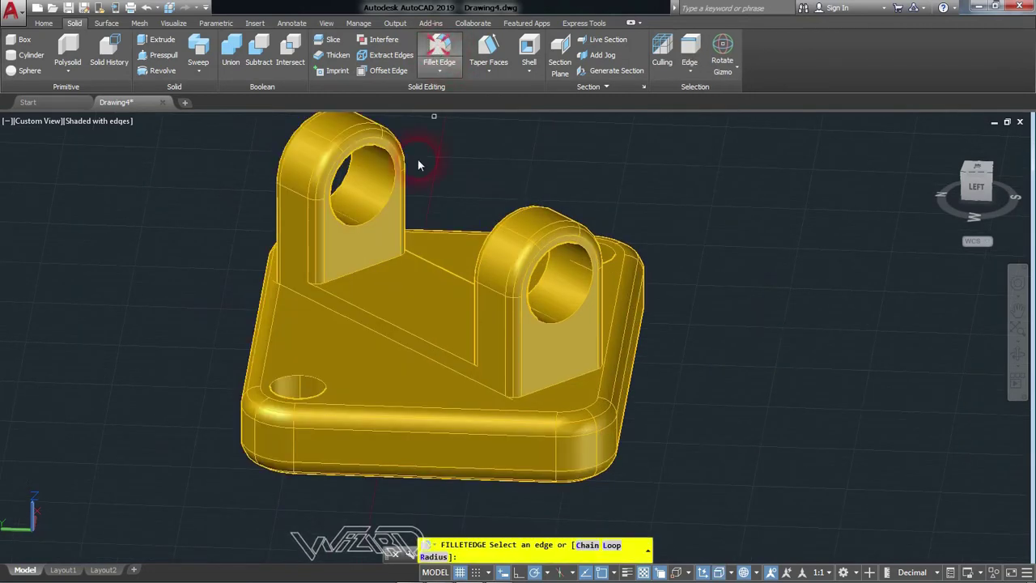
left_click(388, 198)
left_click(354, 166)
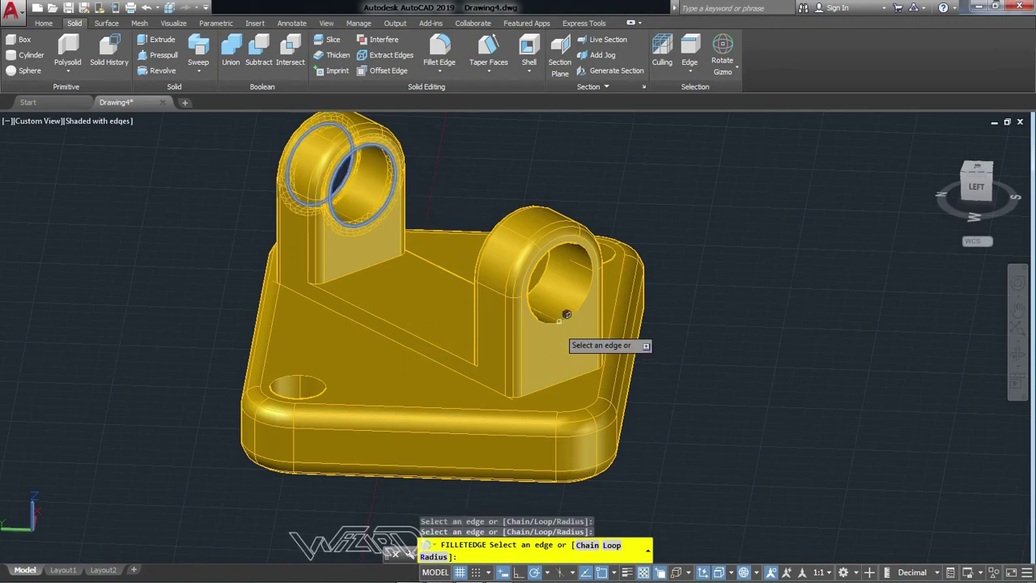
left_click(568, 315)
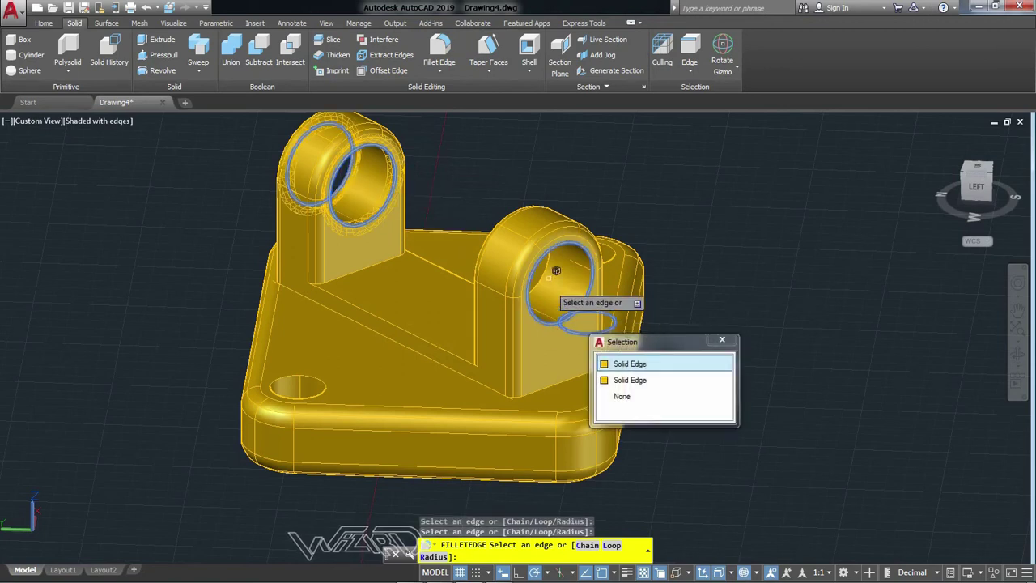
left_click(559, 275)
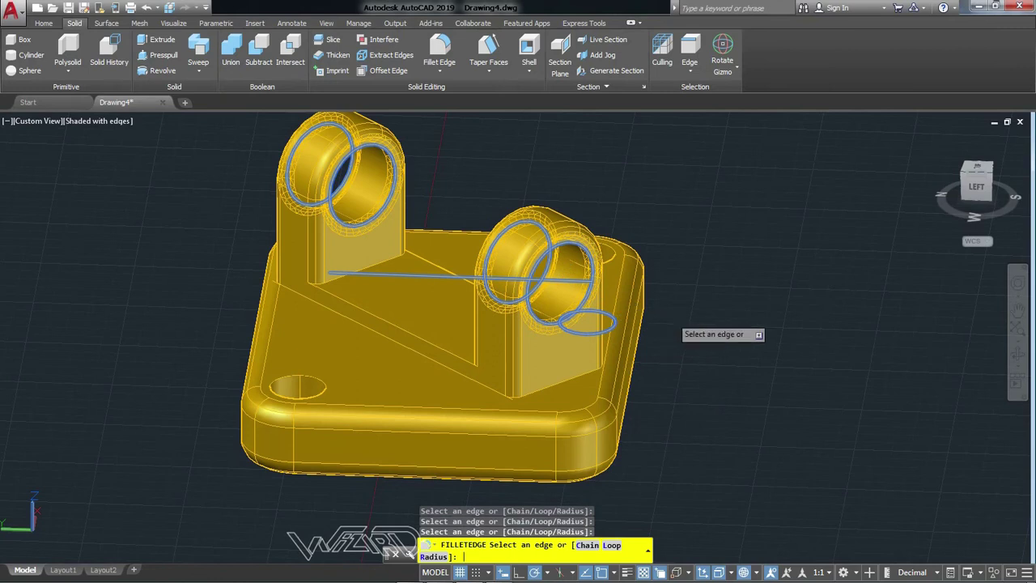
key("Return")
key("Return")
scroll(675, 324, "up", 2)
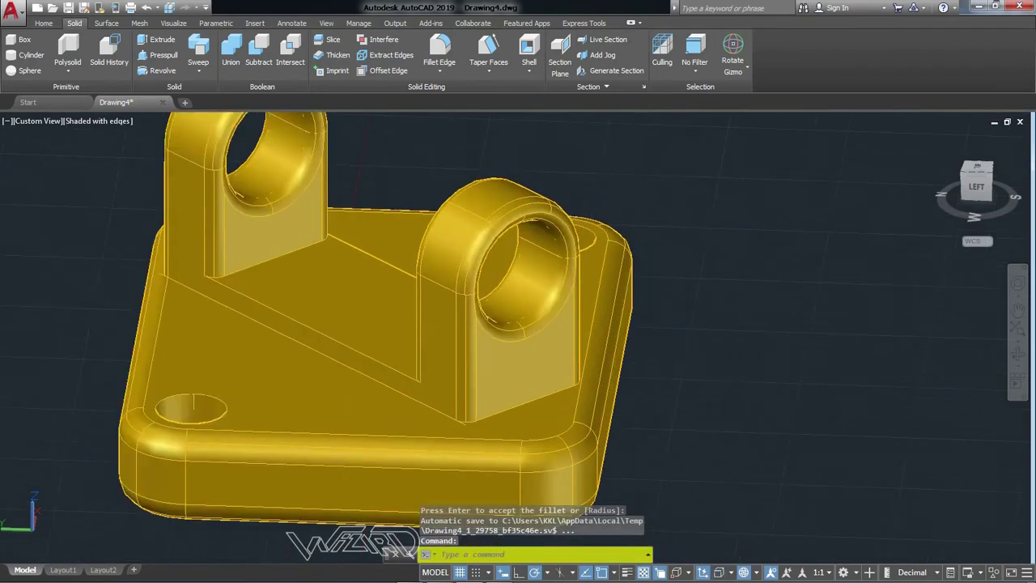
scroll(671, 313, "down", 3)
middle_click_drag(671, 313, 537, 343, "shift")
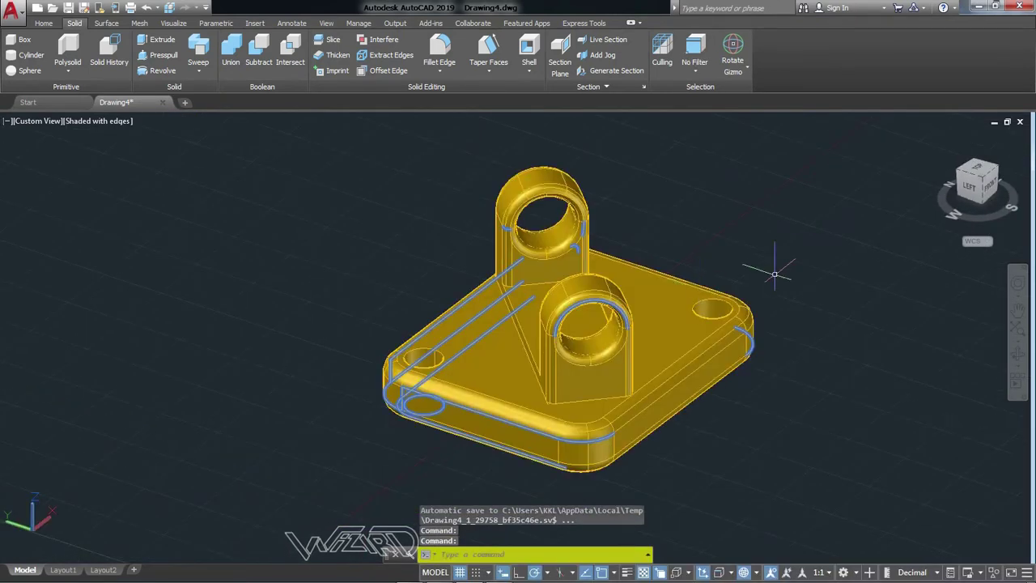
Clear the selection, shift the bracket left, and restore down the AutoCAD window
scroll(707, 291, "up", 2)
scroll(667, 341, "down", 2)
left_click(667, 341)
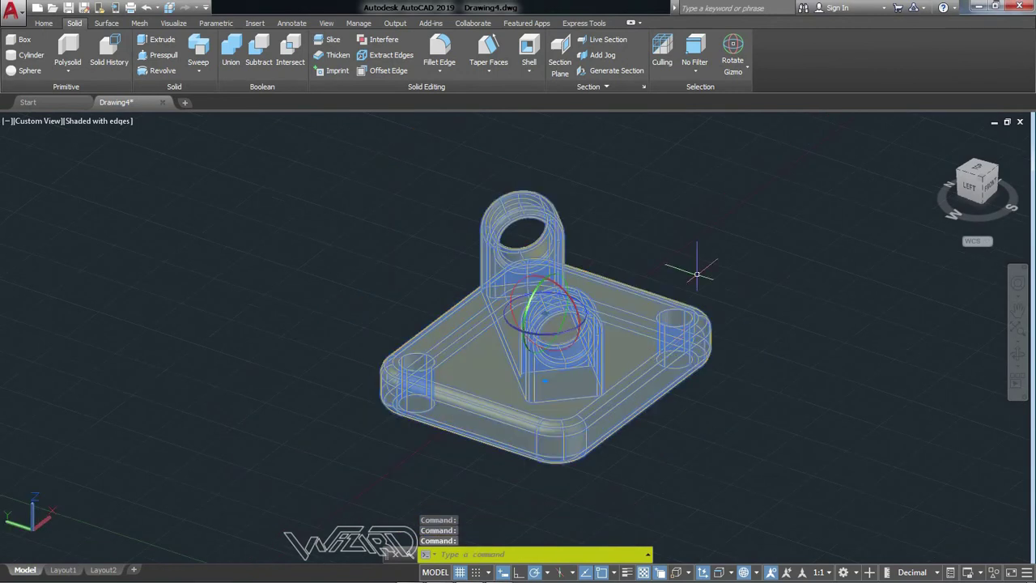
key("Escape")
scroll(728, 283, "up", 2)
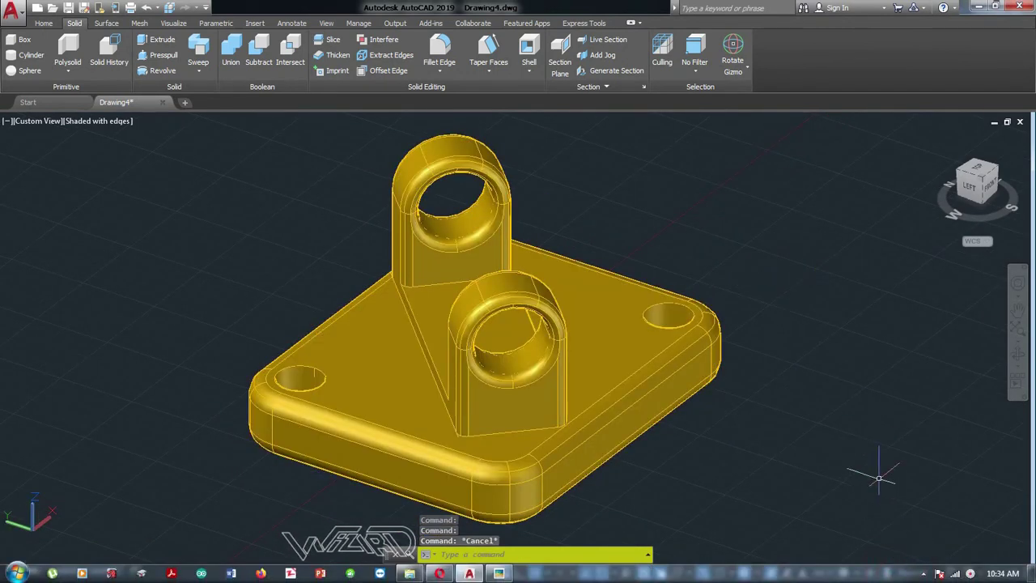
scroll(803, 376, "down", 2)
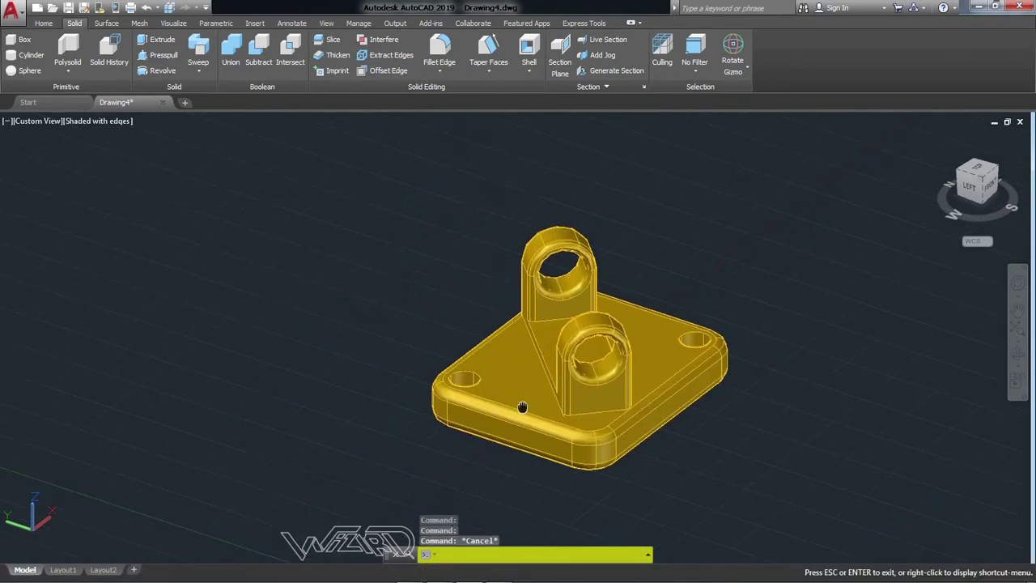
middle_click_drag(453, 410, 121, 405)
middle_click_drag(756, 370, 590, 388)
left_click(996, 8)
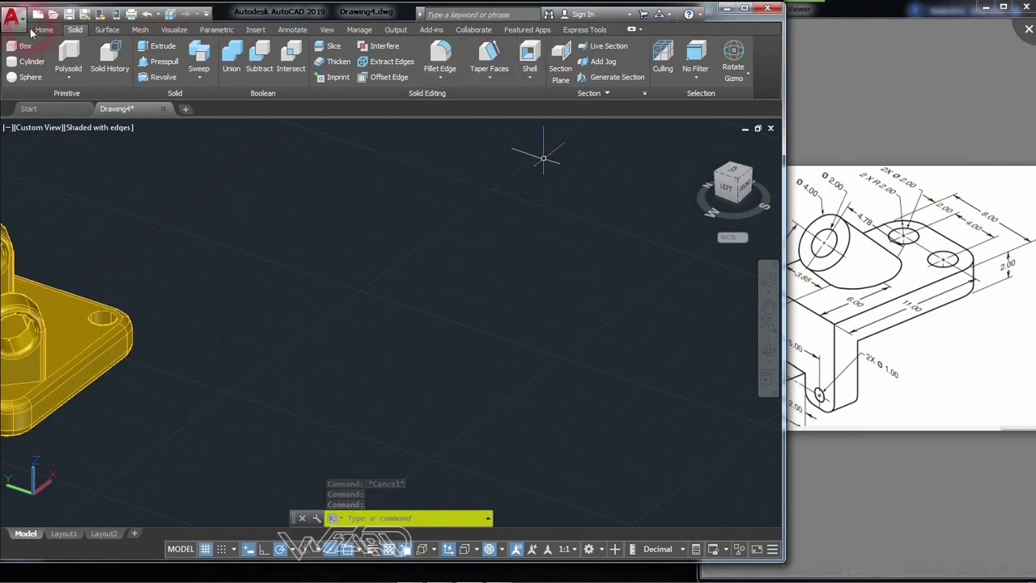
Make layer 3 current and switch off layer 2, then check the A2.jpg reference
left_click(38, 31)
left_click(636, 87)
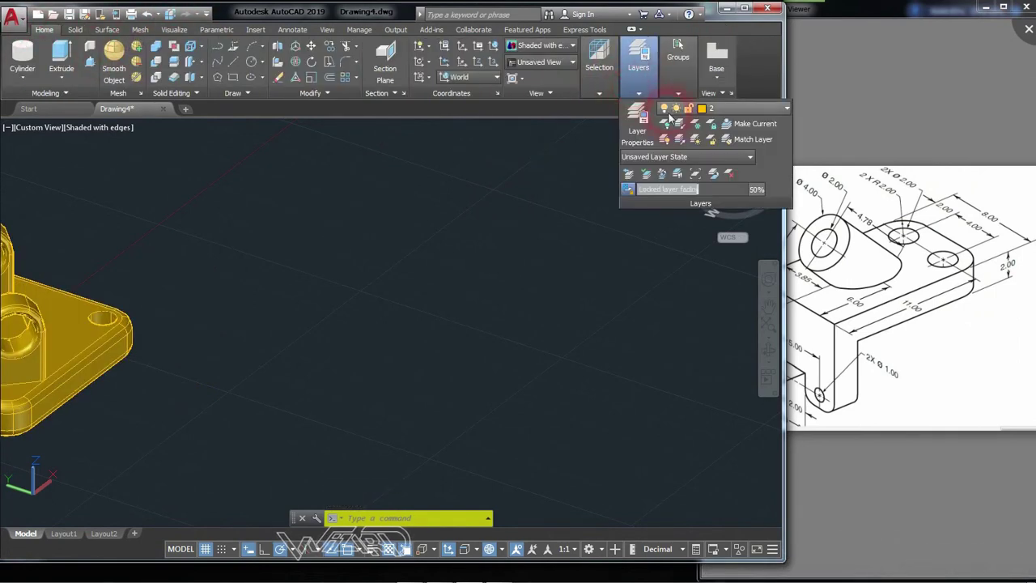
left_click(733, 108)
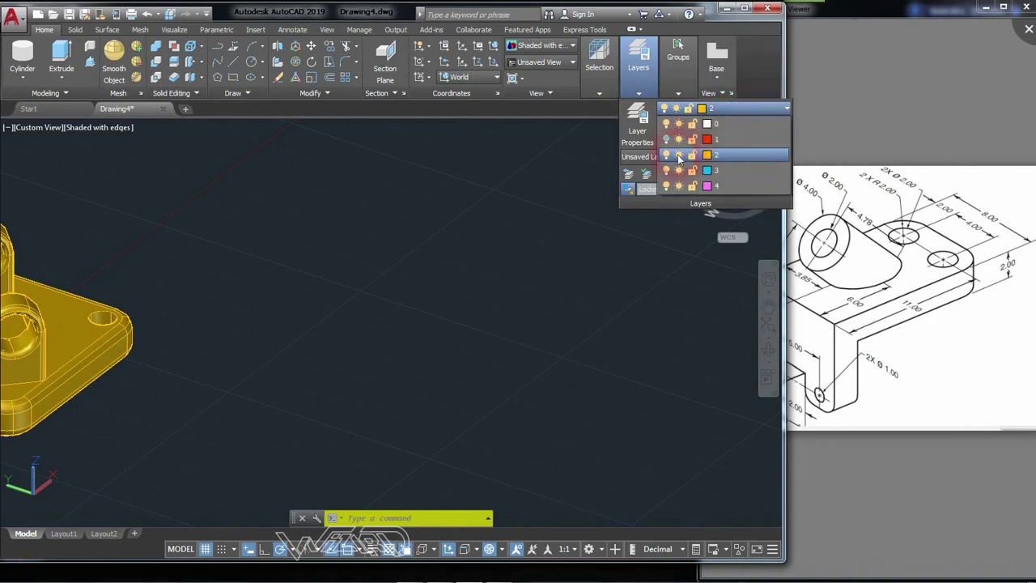
left_click(729, 170)
left_click(732, 109)
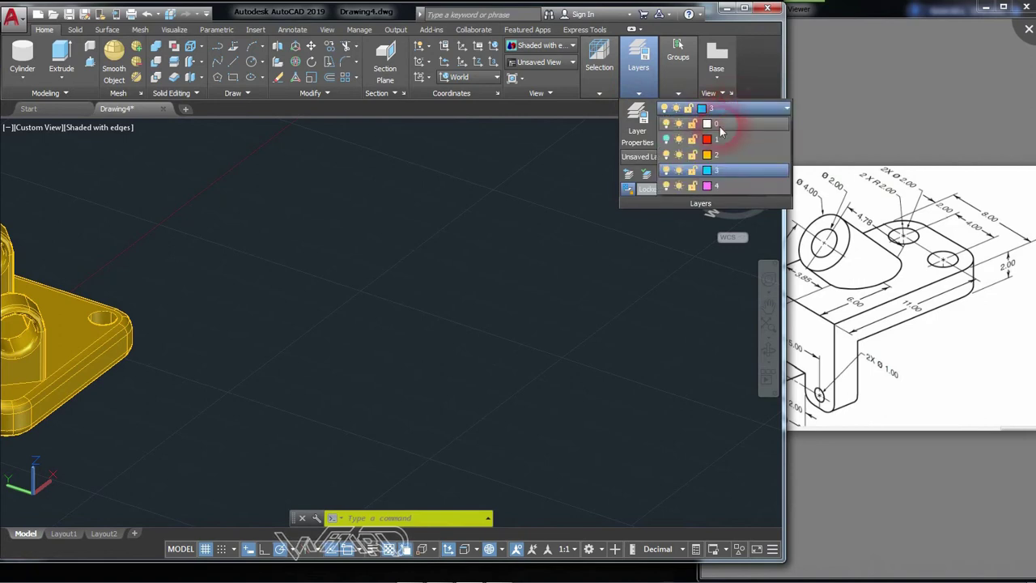
left_click(666, 155)
left_click(497, 224)
left_click(834, 84)
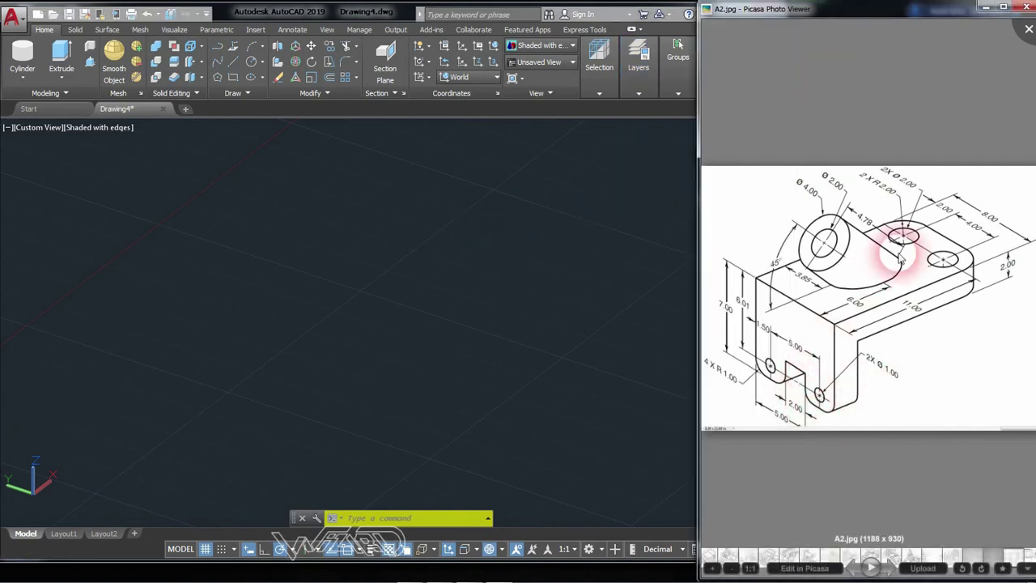
mouse_move(853, 409)
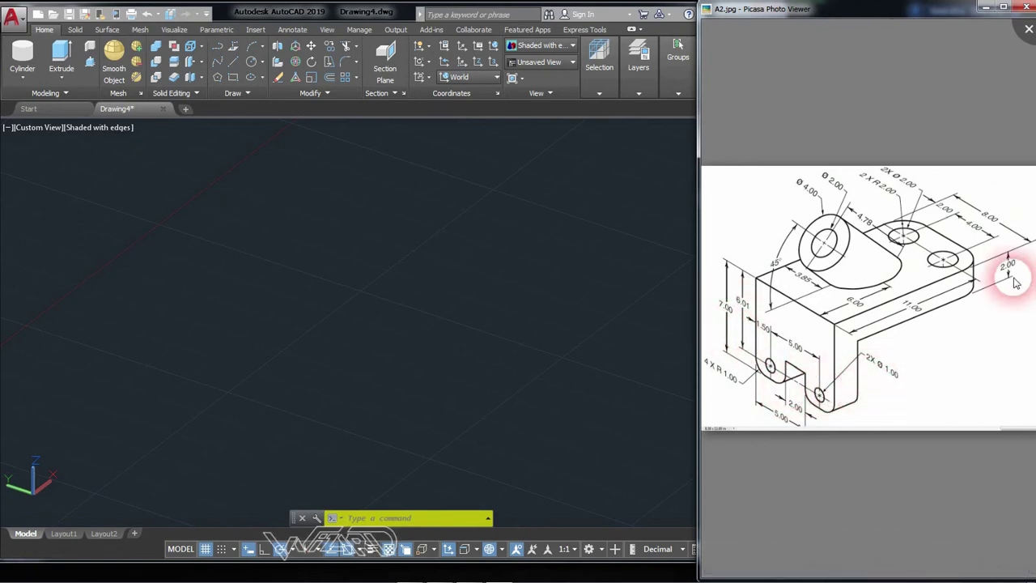
left_click(275, 351)
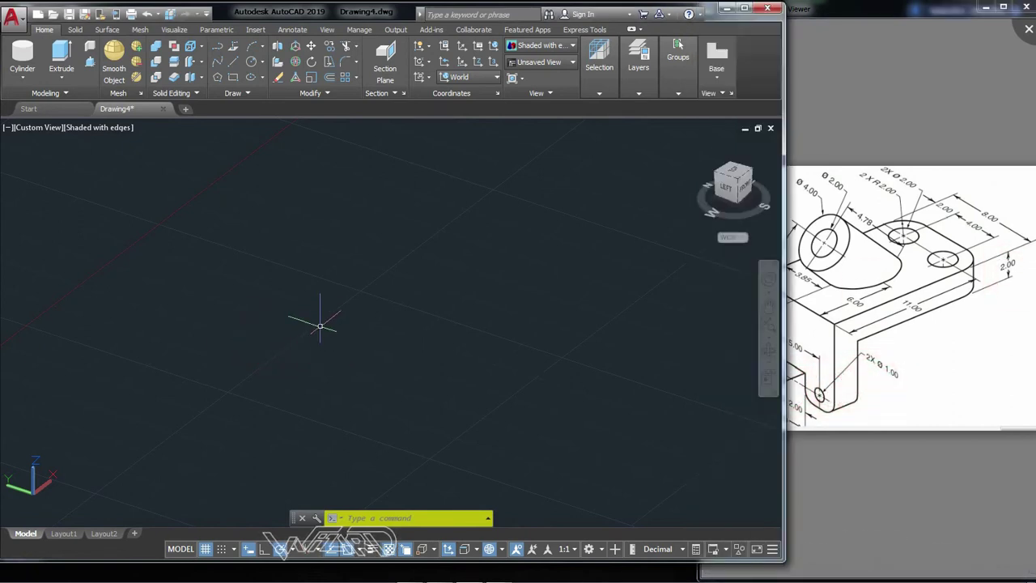
Draw a 2 × 8 box 7 high as the upright plate, then consult the reference
left_click(23, 74)
left_click(31, 99)
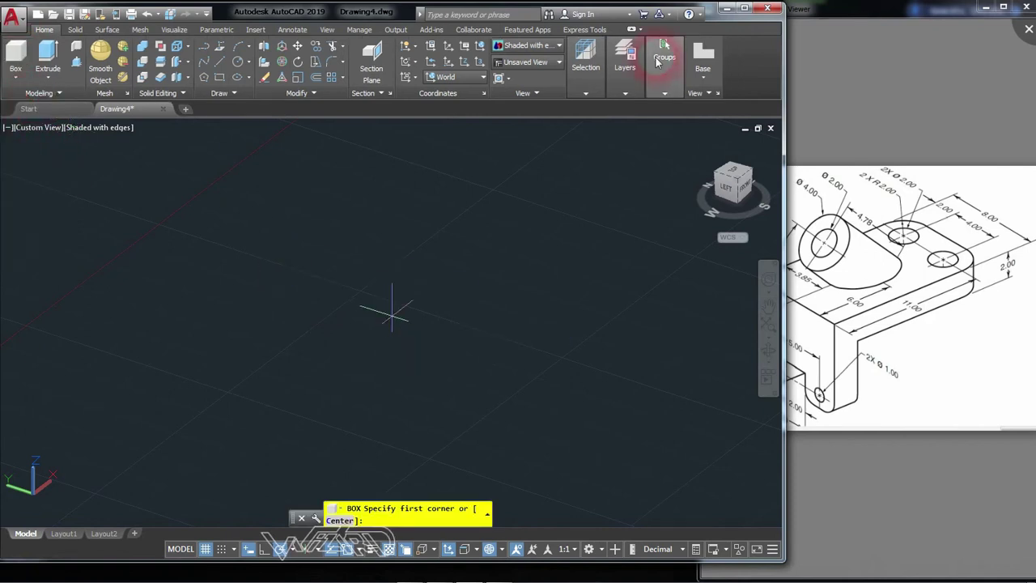
left_click(416, 352)
type("2")
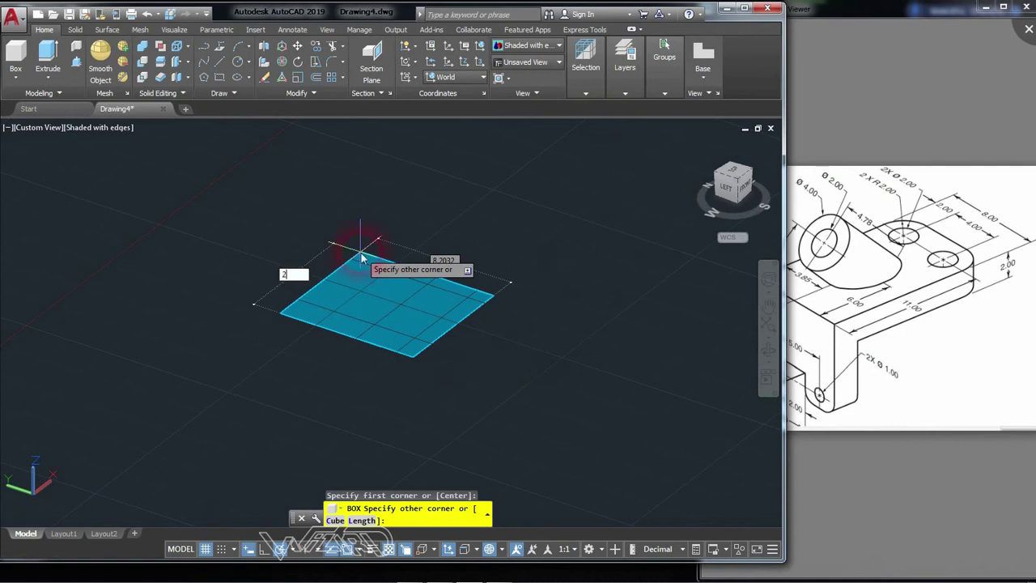
key("Tab")
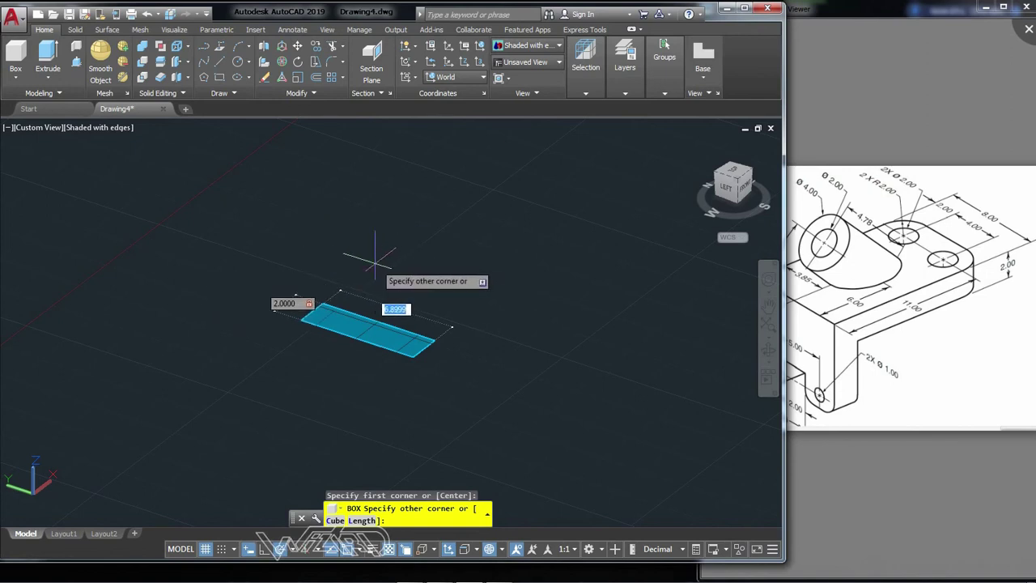
key("Return")
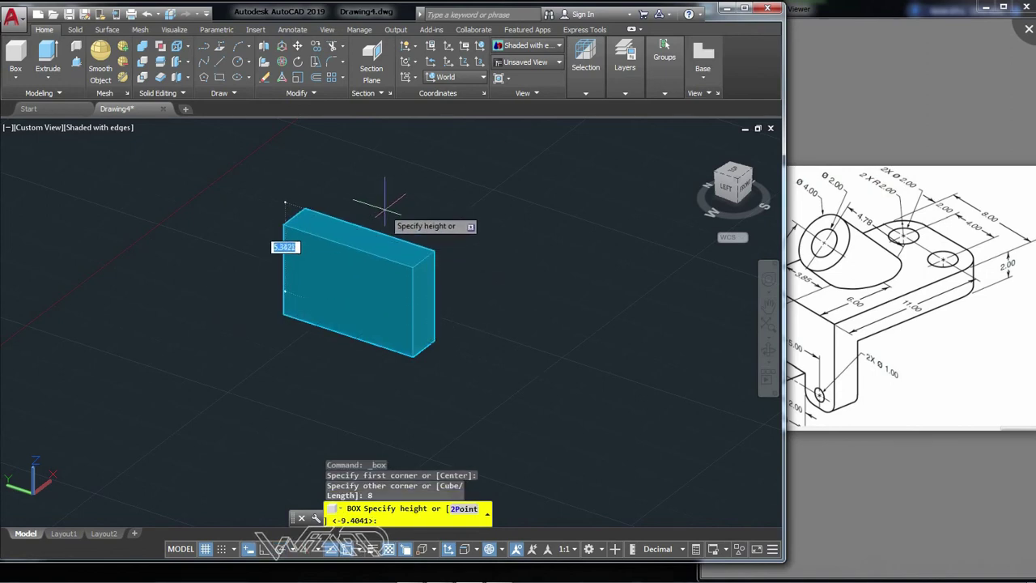
type("7")
key("Return")
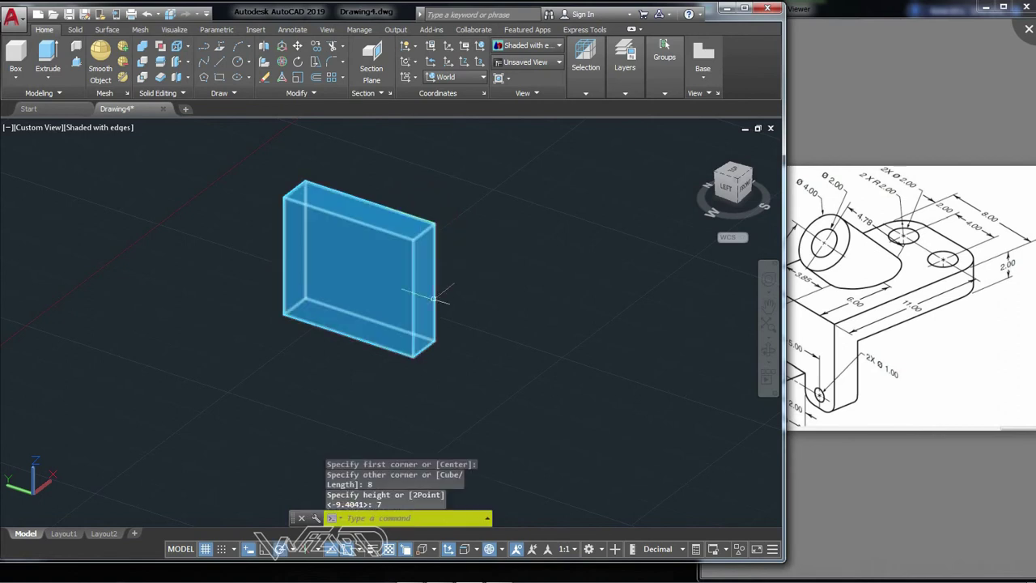
left_click(952, 273)
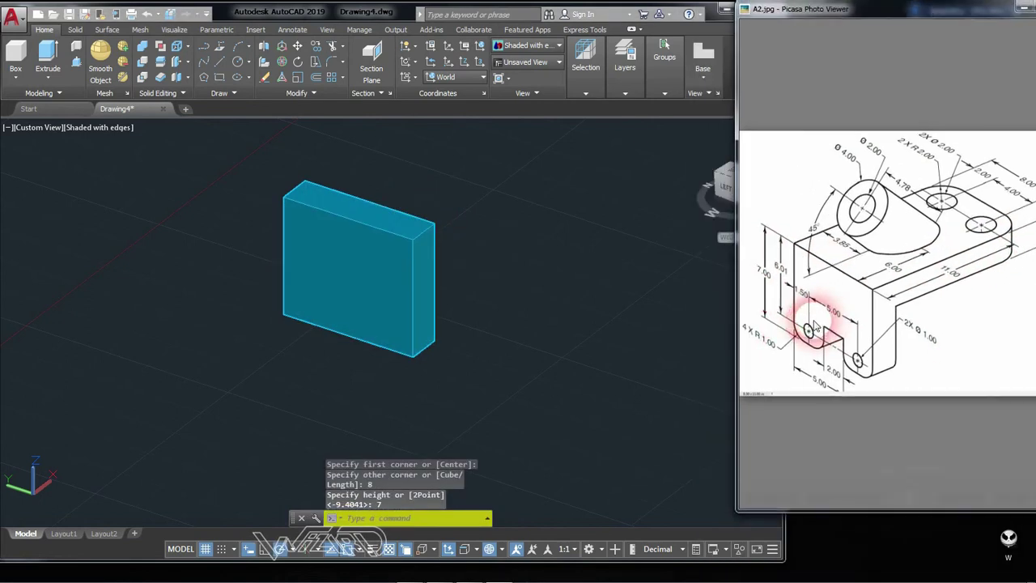
left_click(534, 334)
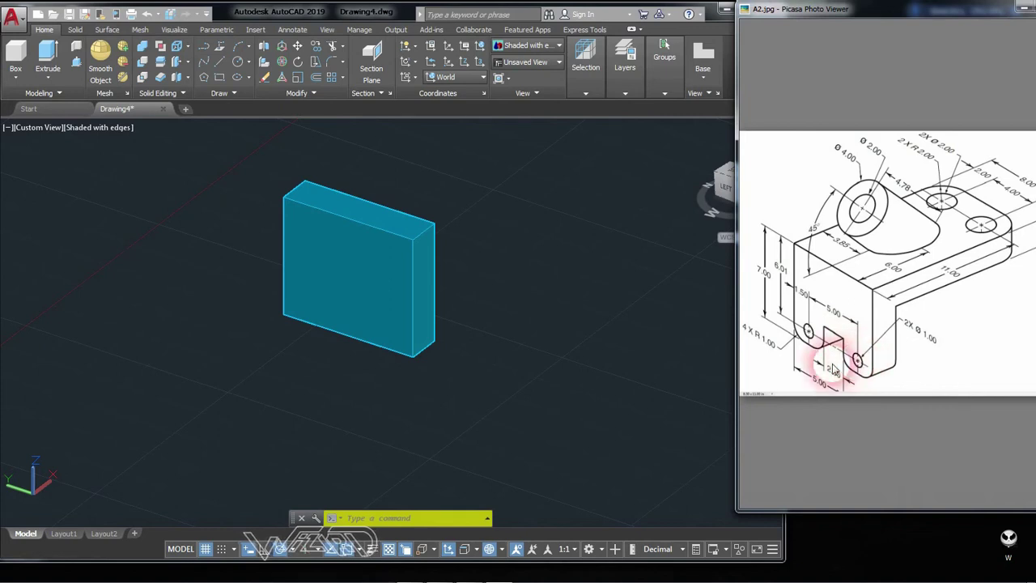
Return to AutoCAD and place the first corner of a new box beside the plate
left_click(555, 358)
left_click(16, 61)
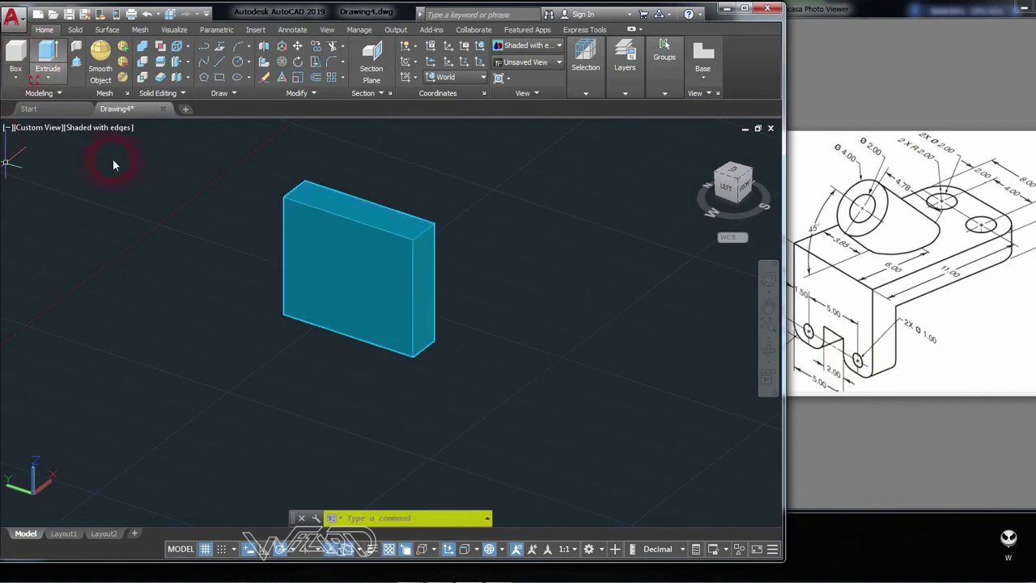
left_click(493, 409)
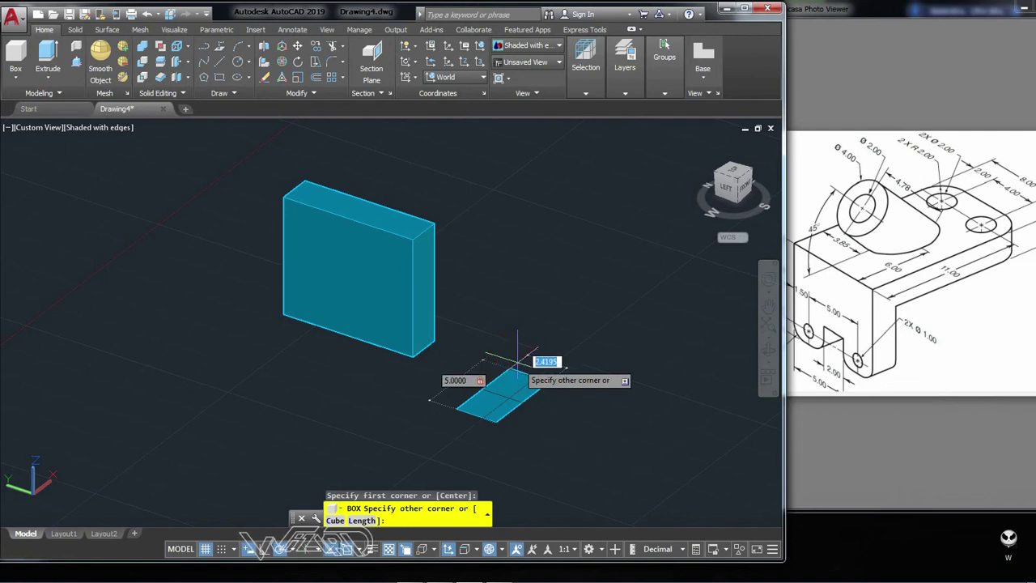
type("2")
Finish the 5 × 2 × 2 box and move it into the plate's bottom edge
key("Return")
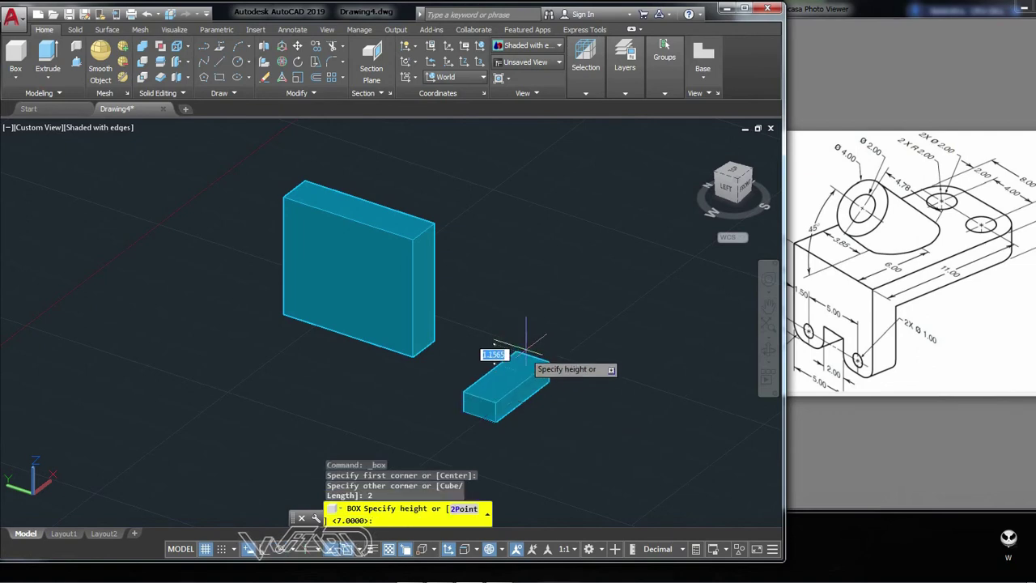
type("2")
key("Return")
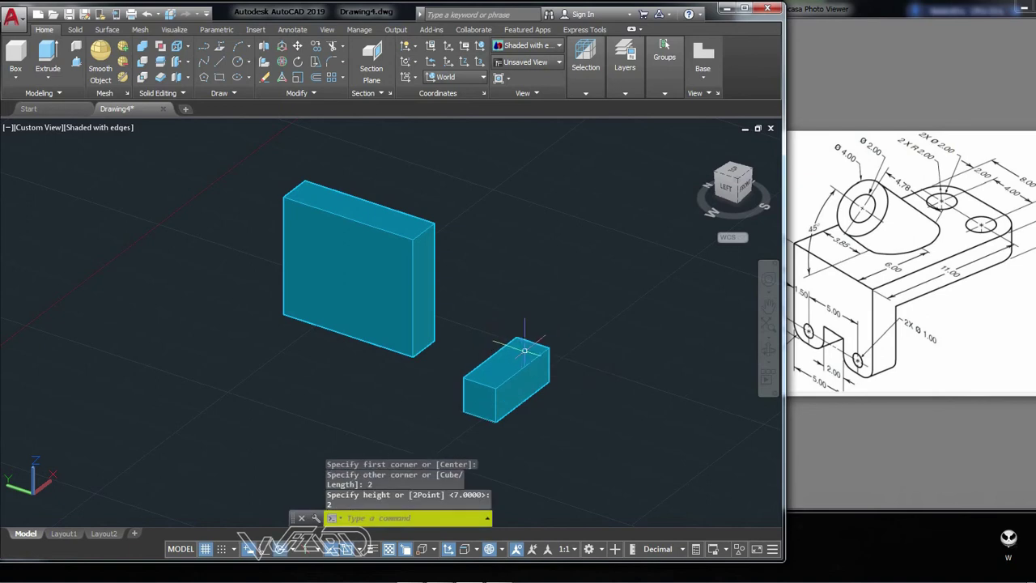
type("m")
key("Return")
left_click(563, 414)
left_click(527, 359)
key("Return")
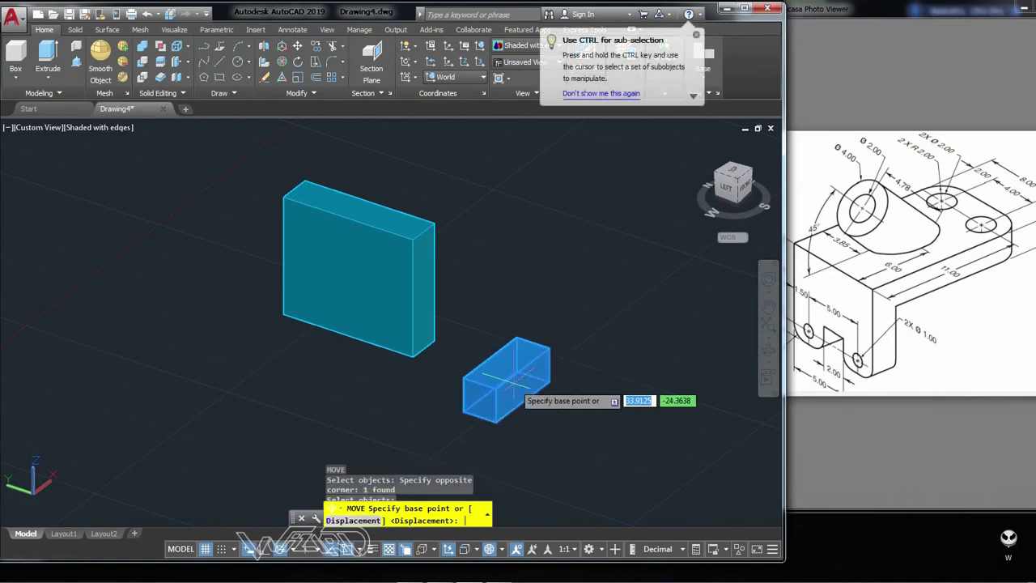
left_click(484, 408)
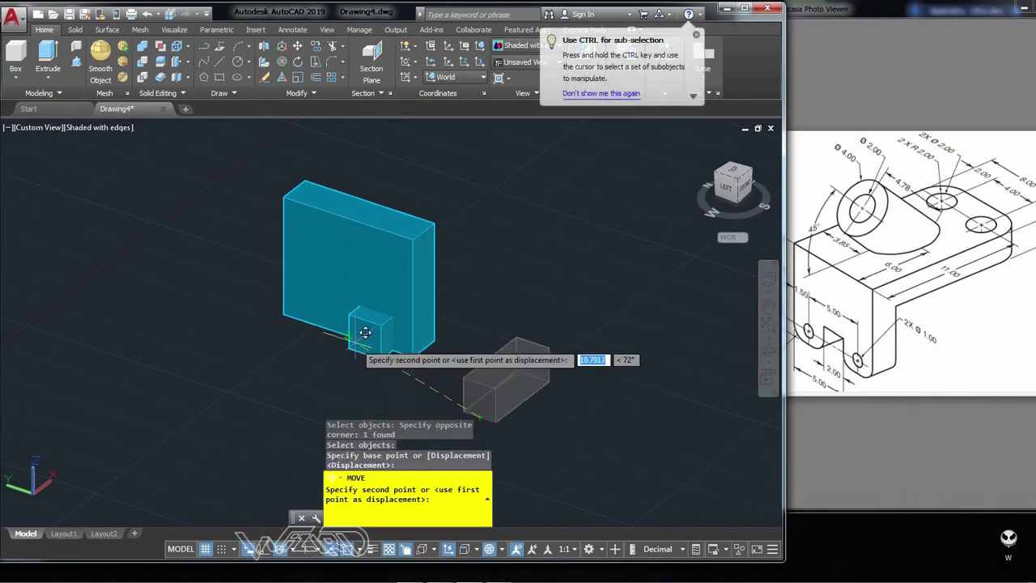
left_click(364, 338)
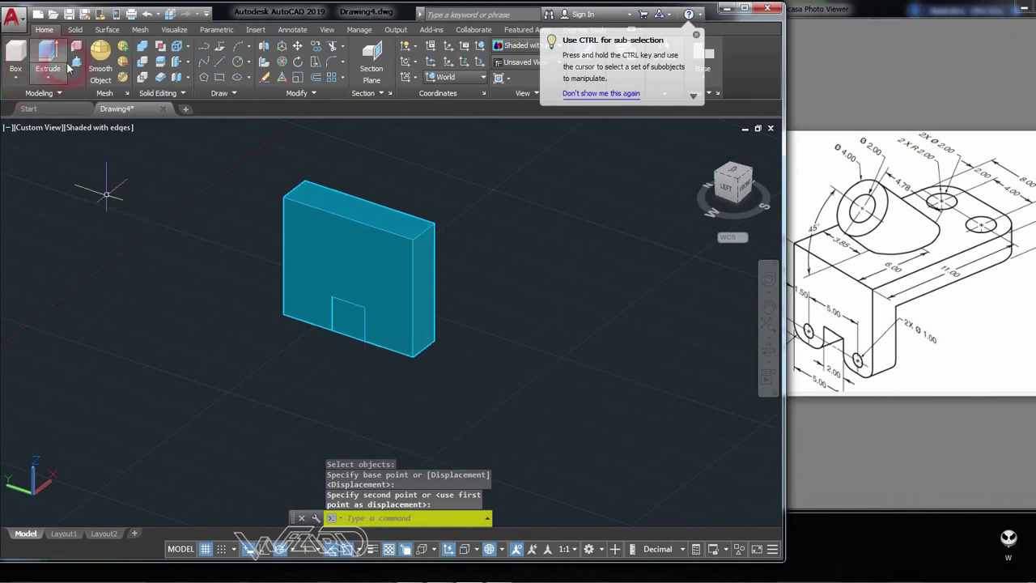
Subtract the small box from the plate to cut the rectangular notch
left_click(143, 62)
left_click(304, 181)
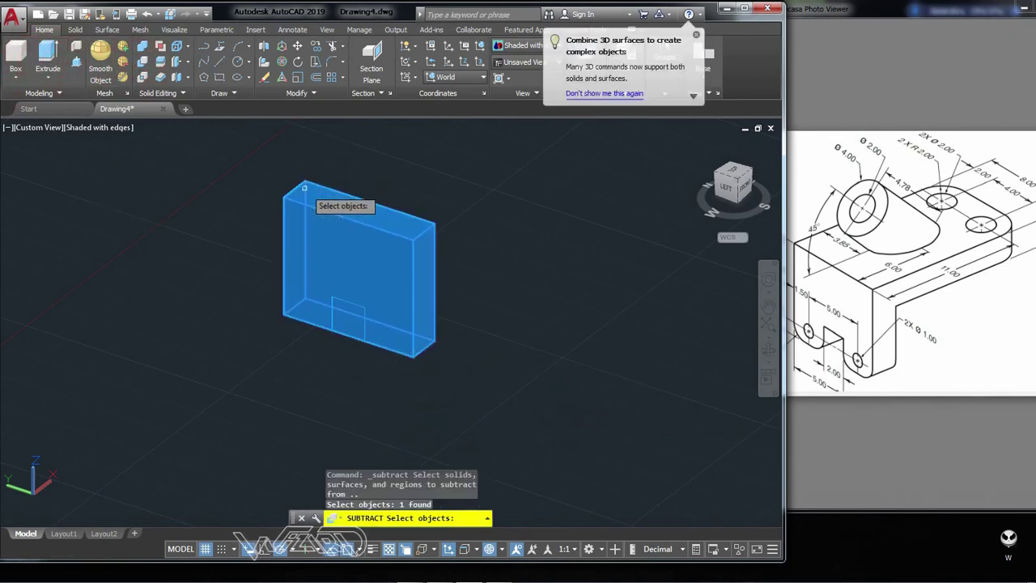
key("Return")
left_click(361, 318)
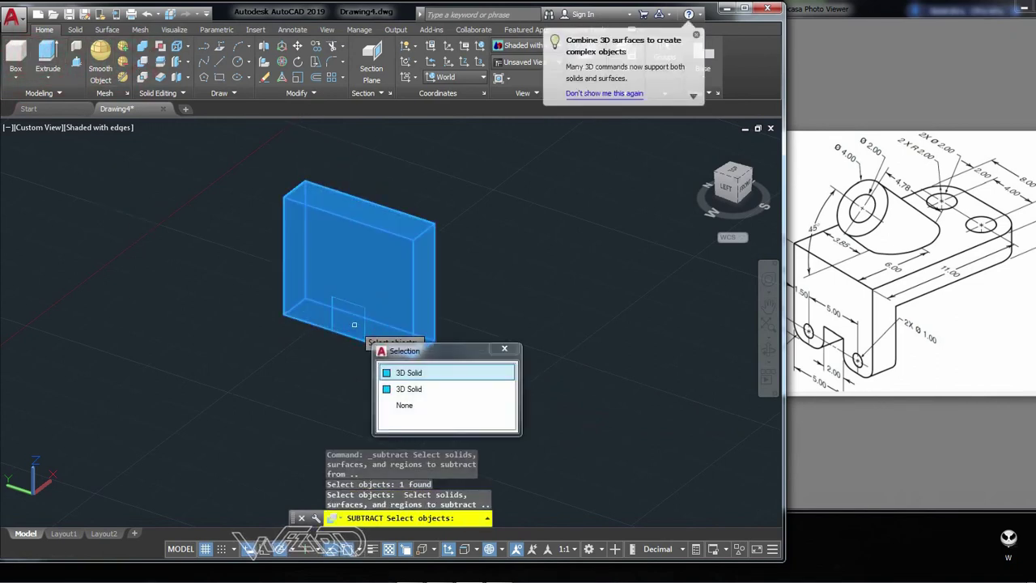
left_click(409, 387)
key("Return")
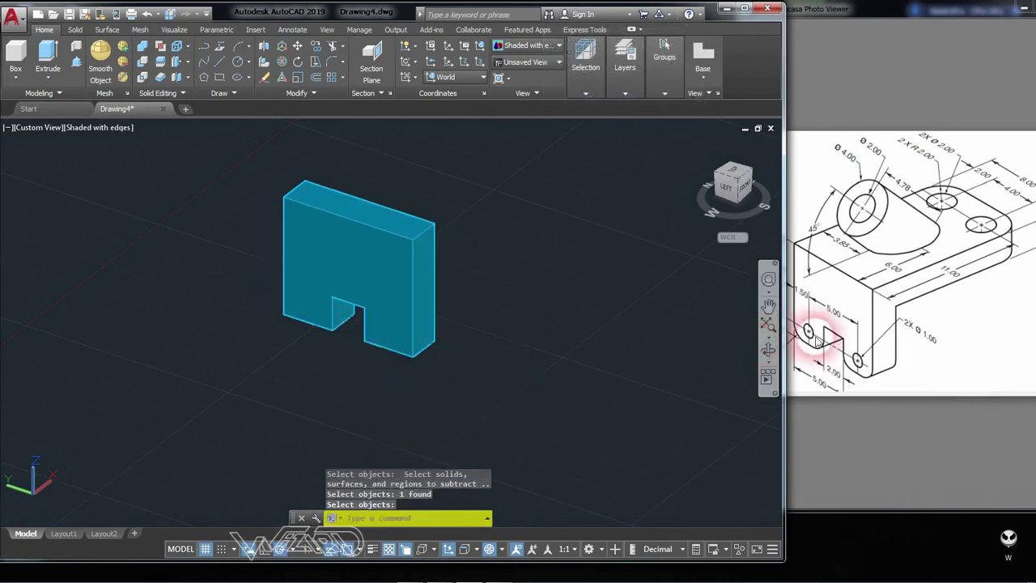
left_click(887, 376)
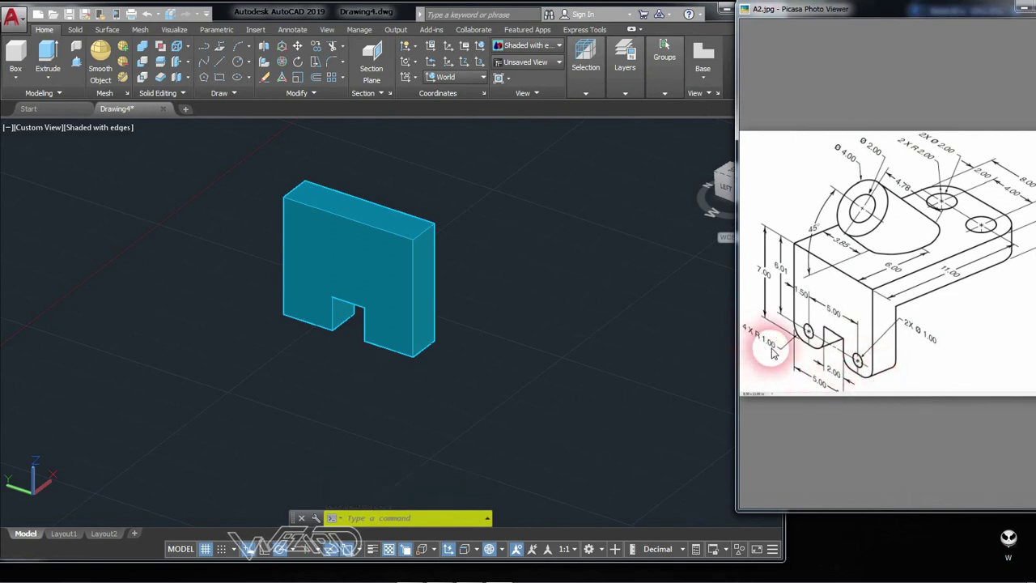
left_click(528, 324)
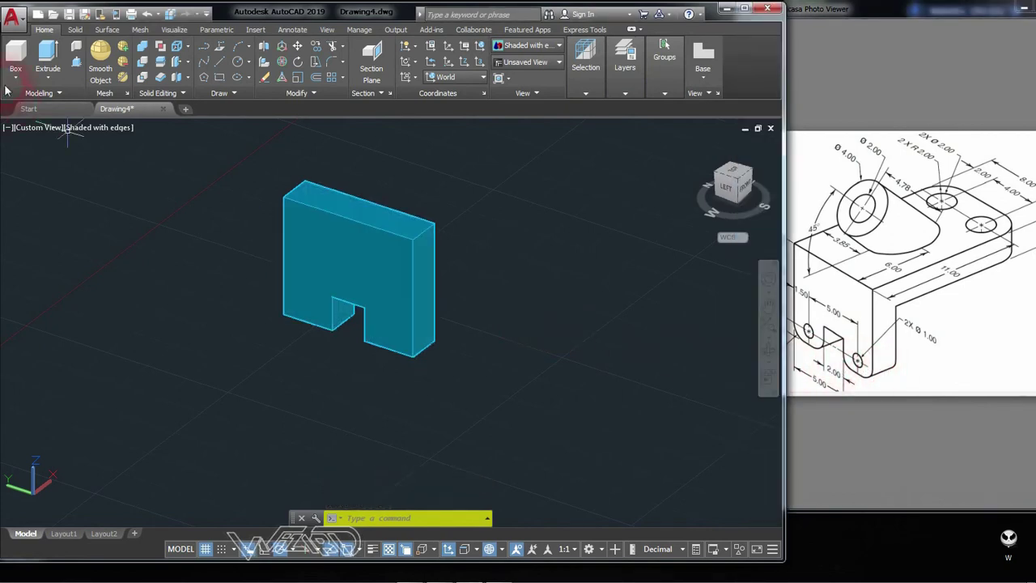
left_click(74, 31)
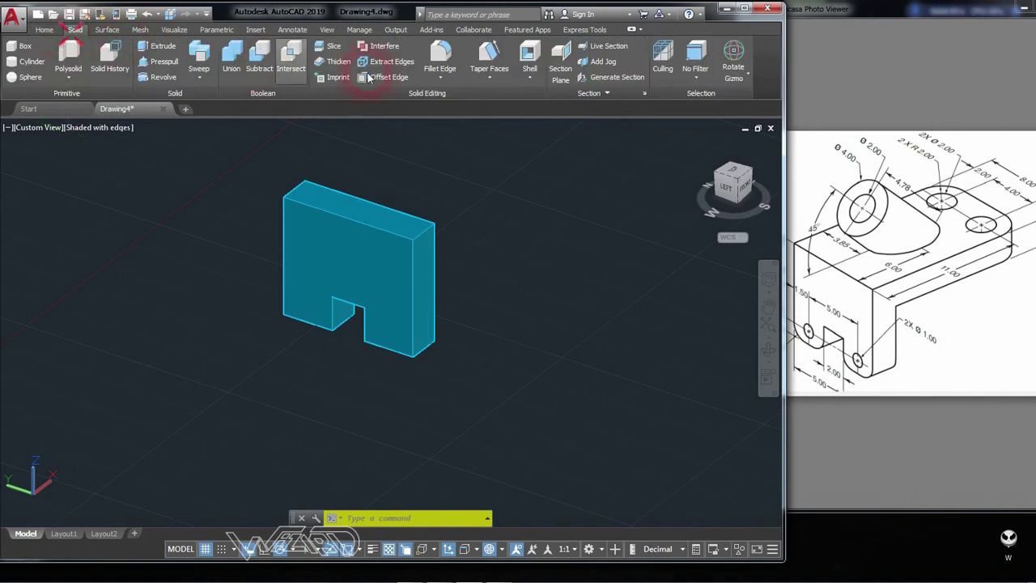
left_click(440, 55)
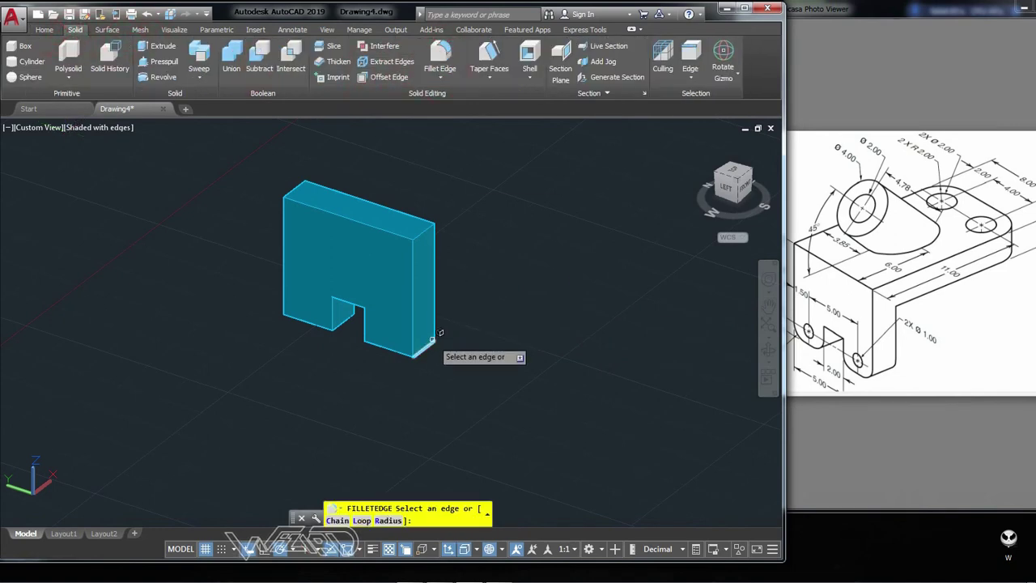
Select the plate's bottom outer corner edges and the notch's inner bottom edge for filleting
left_click(440, 332)
left_click(496, 389)
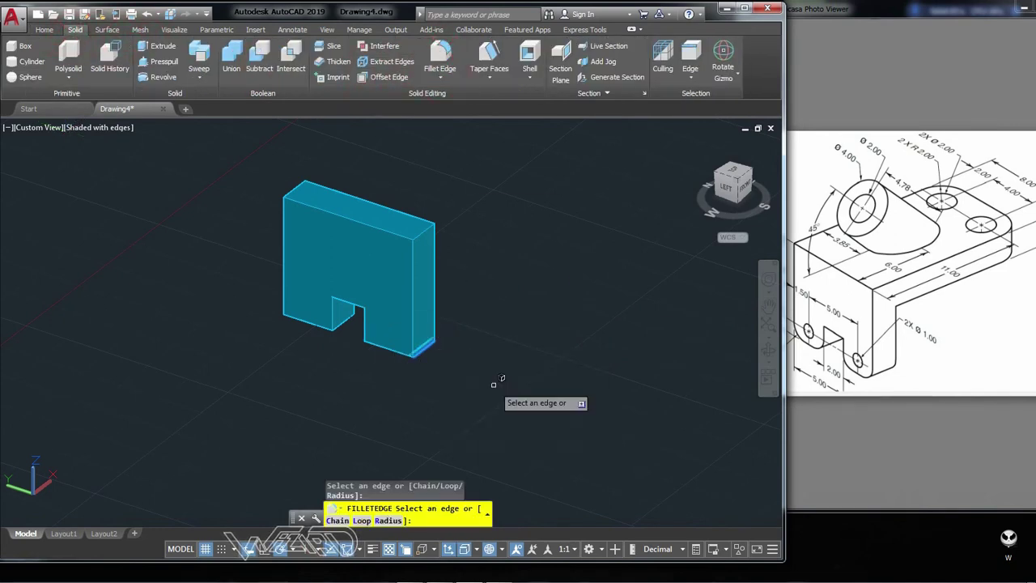
left_click(344, 323)
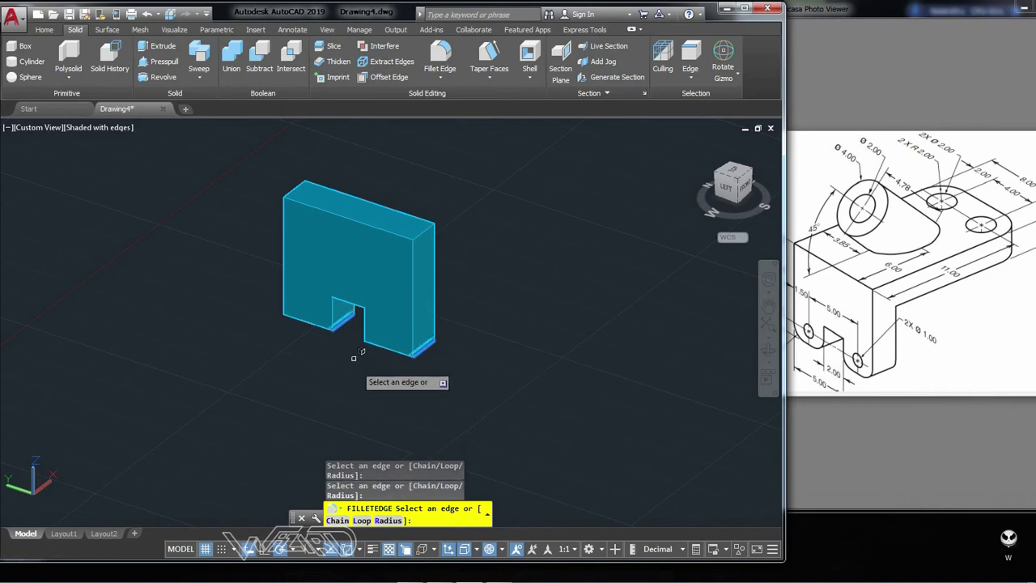
middle_click_drag(358, 354, 465, 364, "shift")
left_click(375, 328)
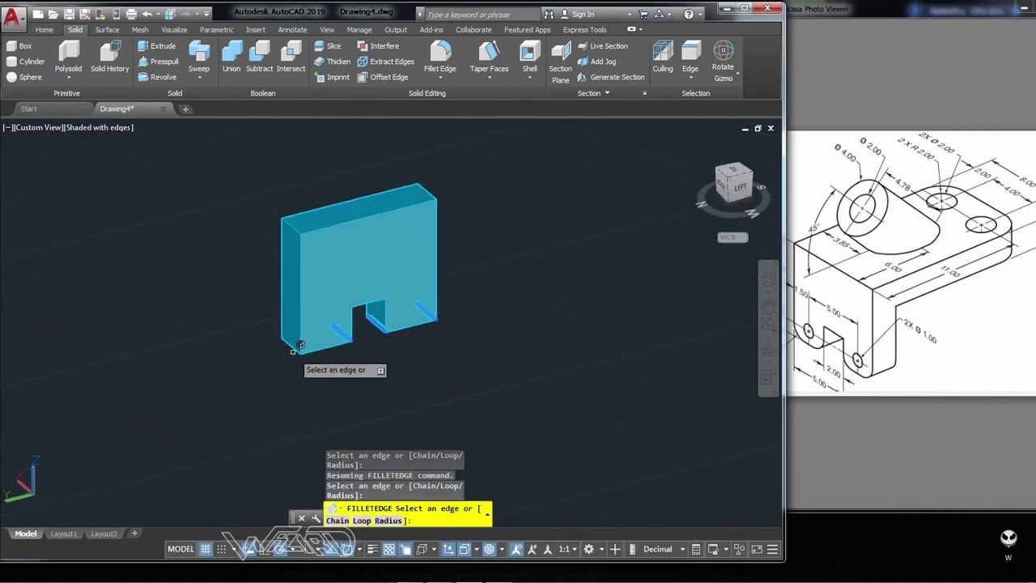
left_click(298, 339)
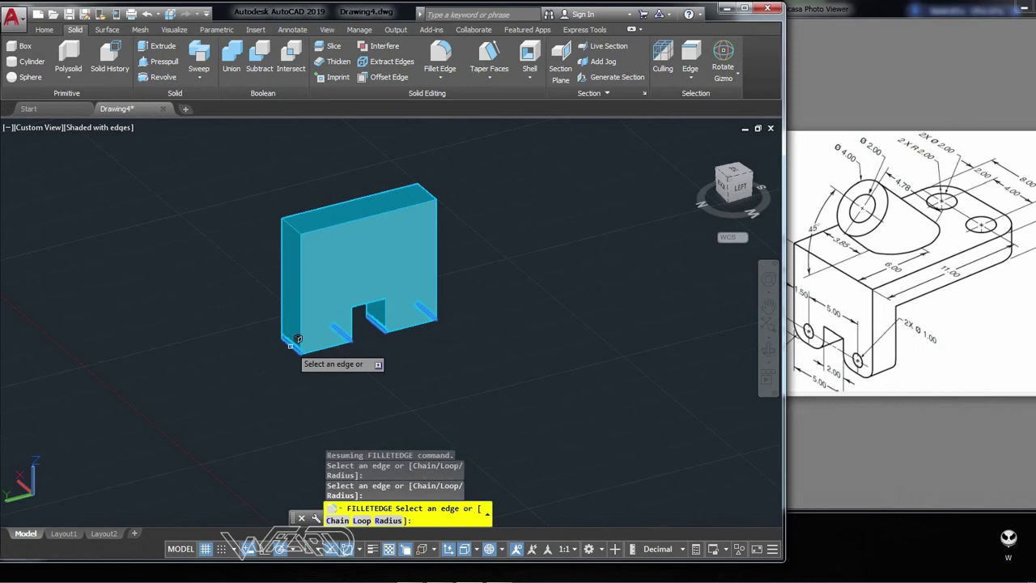
key("Return")
Set the fillet radius to 1 and apply it, checking against the reference
type("R")
key("Return")
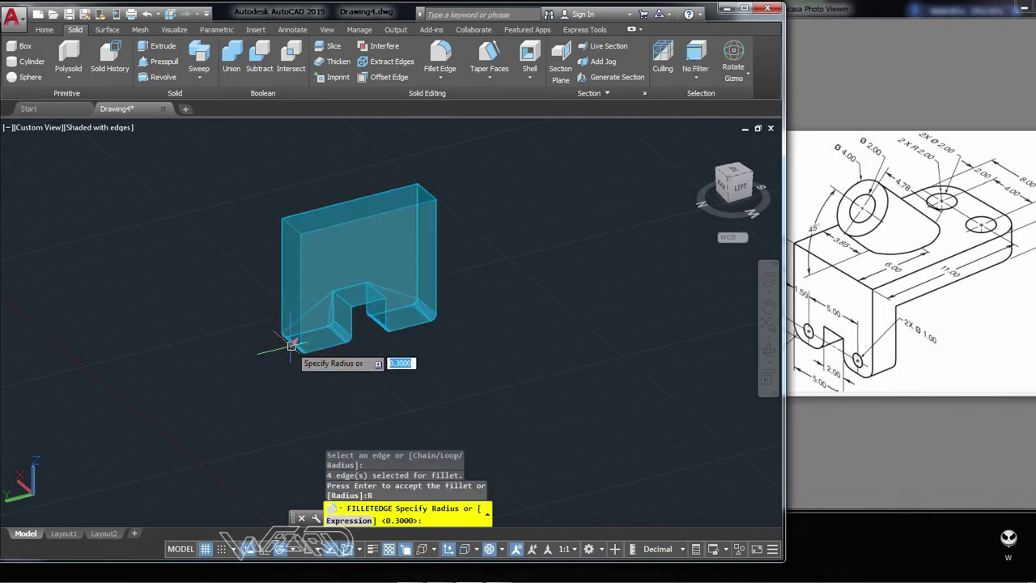
type("4")
key("Return")
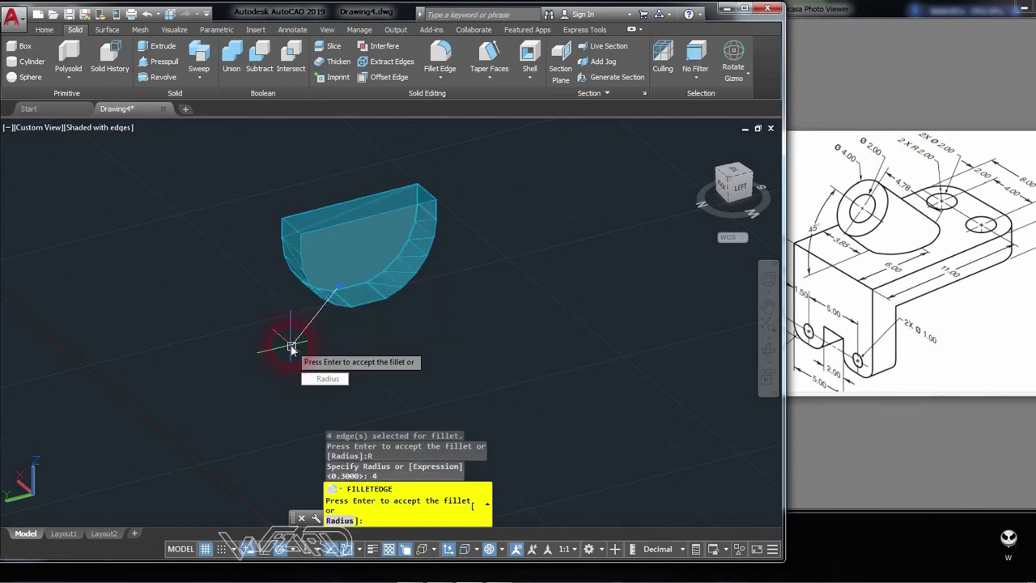
left_click(825, 20)
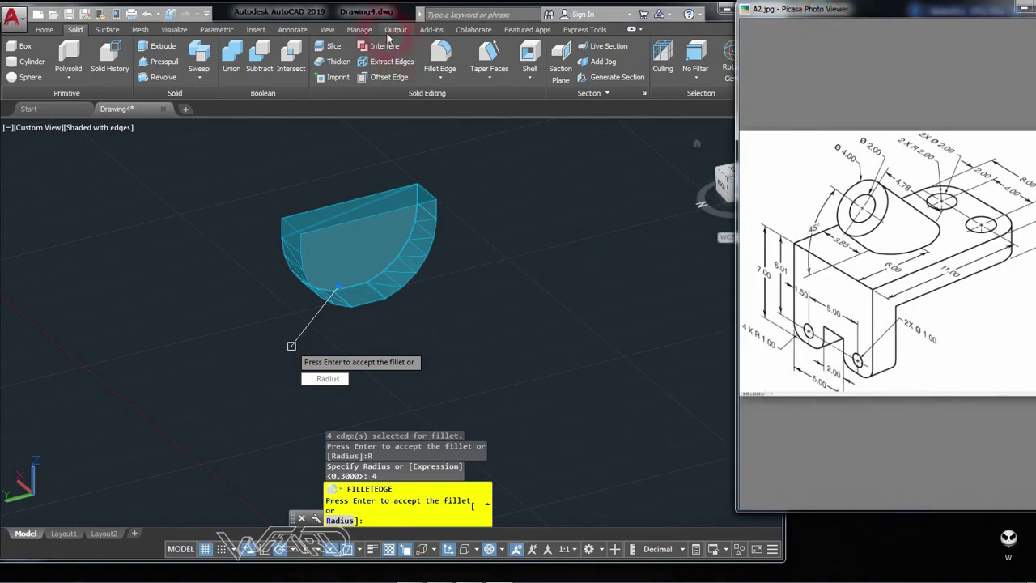
left_click(327, 378)
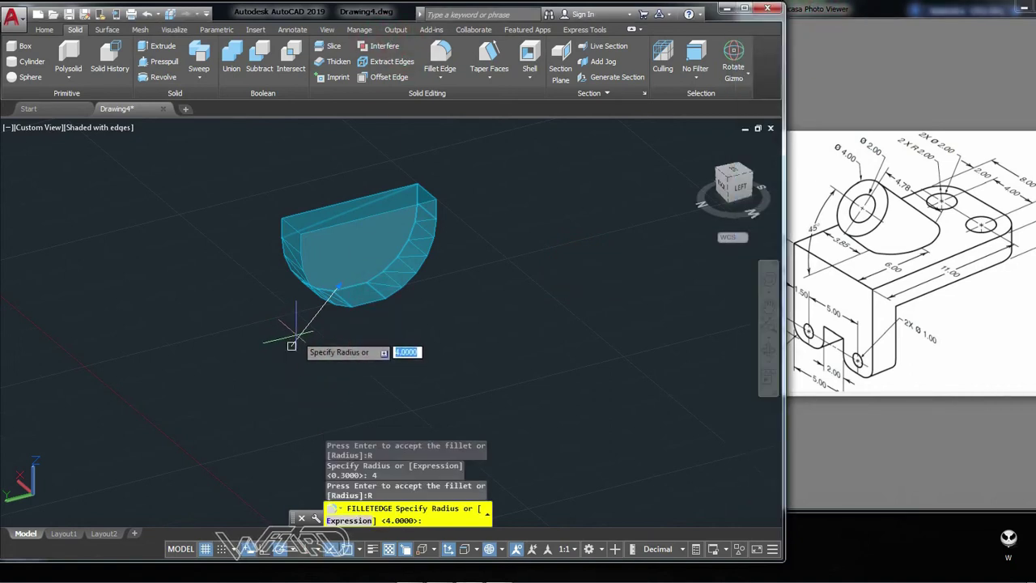
key("Return")
key("Return")
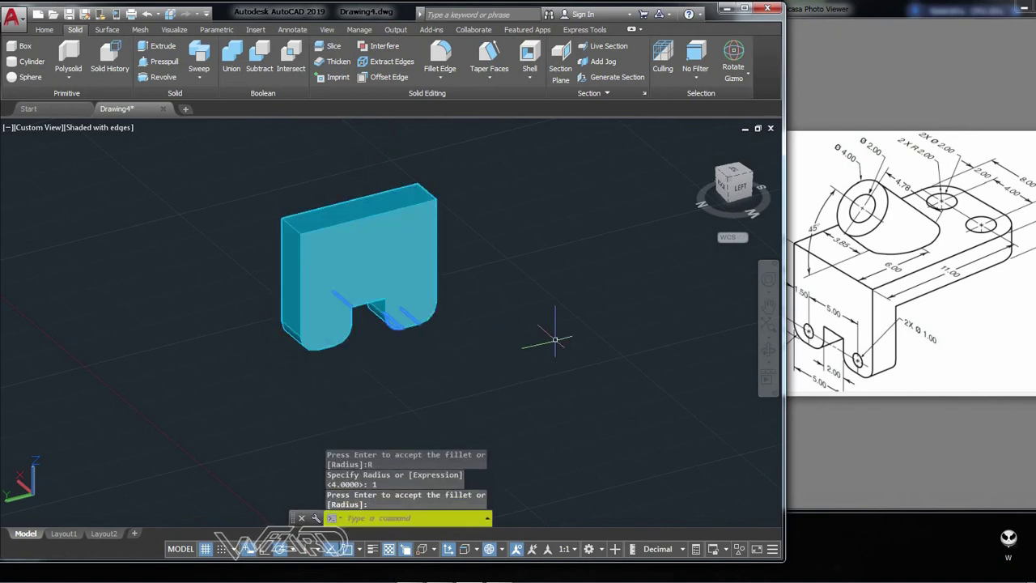
middle_click_drag(542, 336, 308, 370, "shift")
key("Return")
scroll(411, 330, "down", 2)
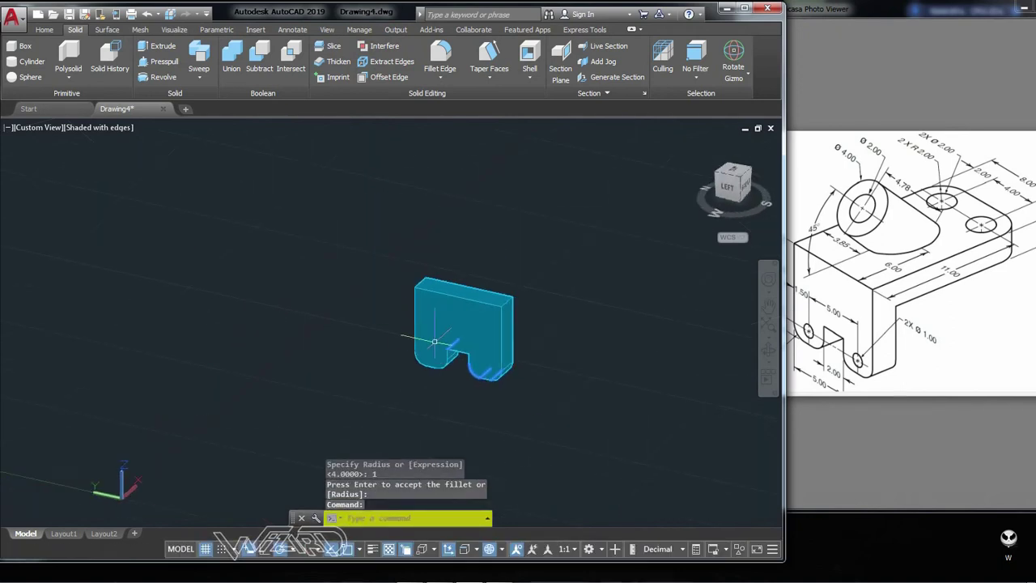
scroll(506, 398, "up", 3)
left_click(99, 82)
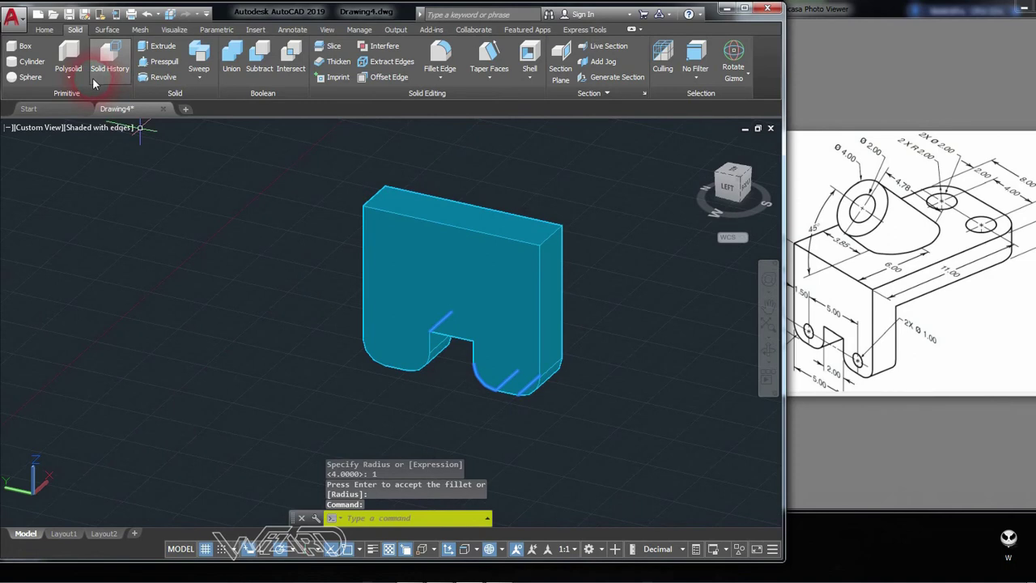
left_click(860, 347)
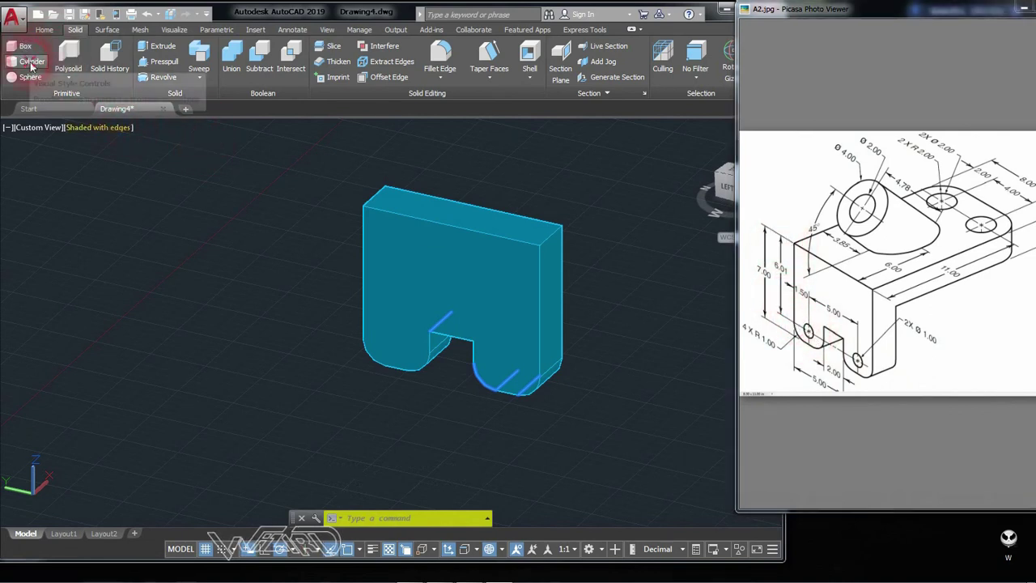
Use a temporary tracking point for the cylinder centre, with dynamic UCS turned off
left_click(293, 263)
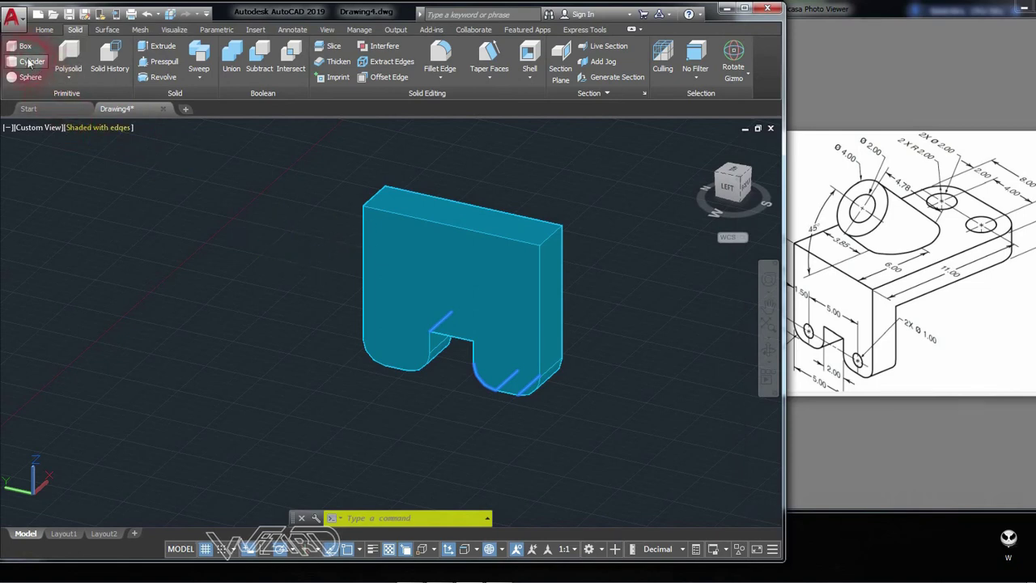
right_click(306, 218, "shift")
left_click(363, 234)
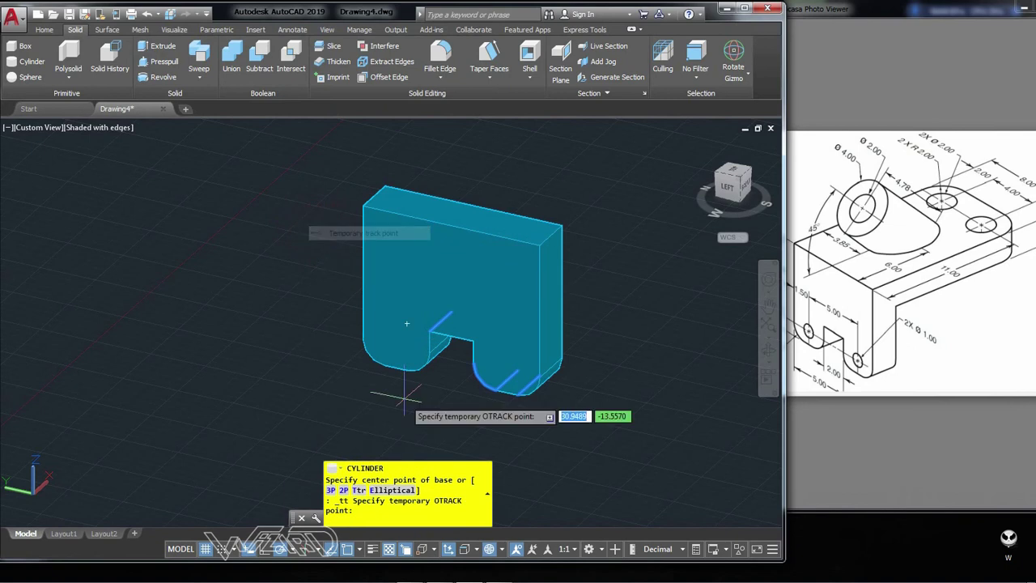
left_click(452, 556)
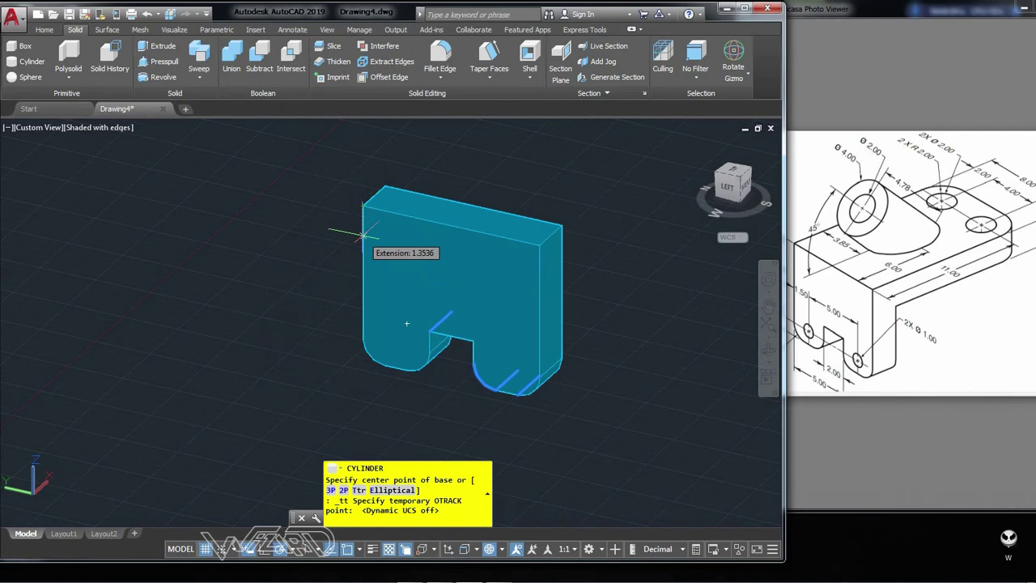
left_click(890, 20)
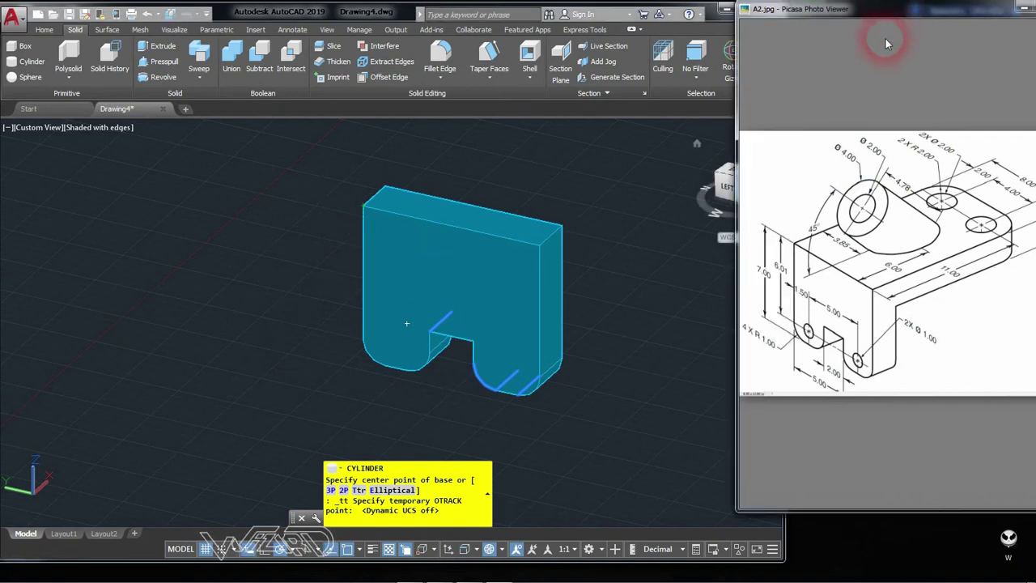
left_click(308, 162)
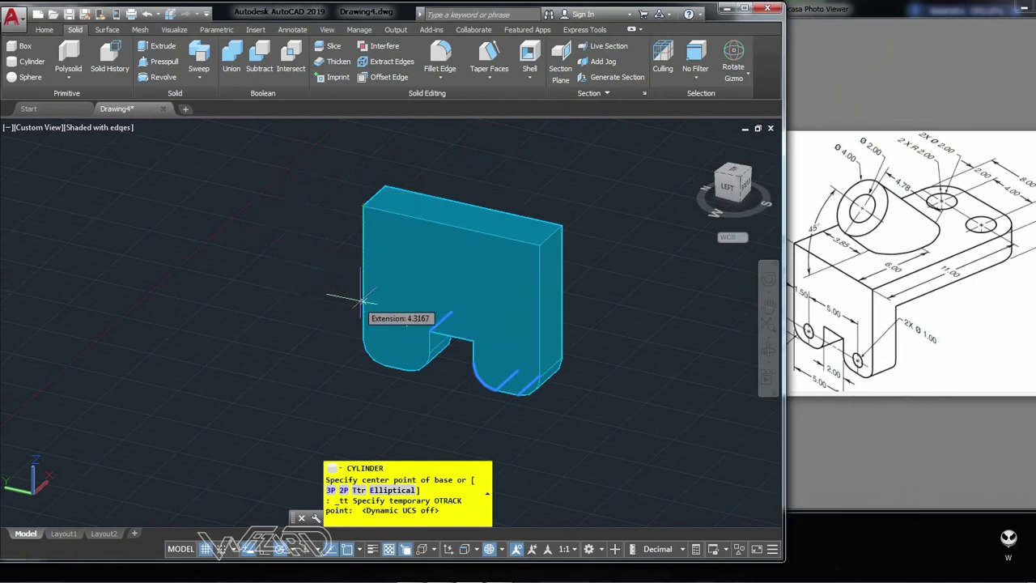
Place the centre at offsets 6.01 and 1.5, radius 0.5, and set the axis endpoint through the plate
type("6.01")
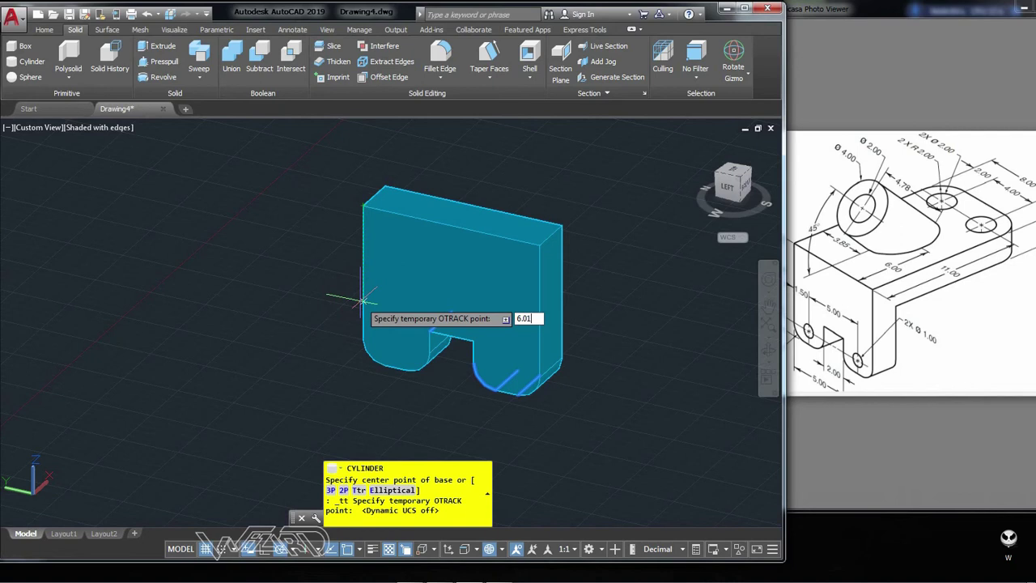
key("Return")
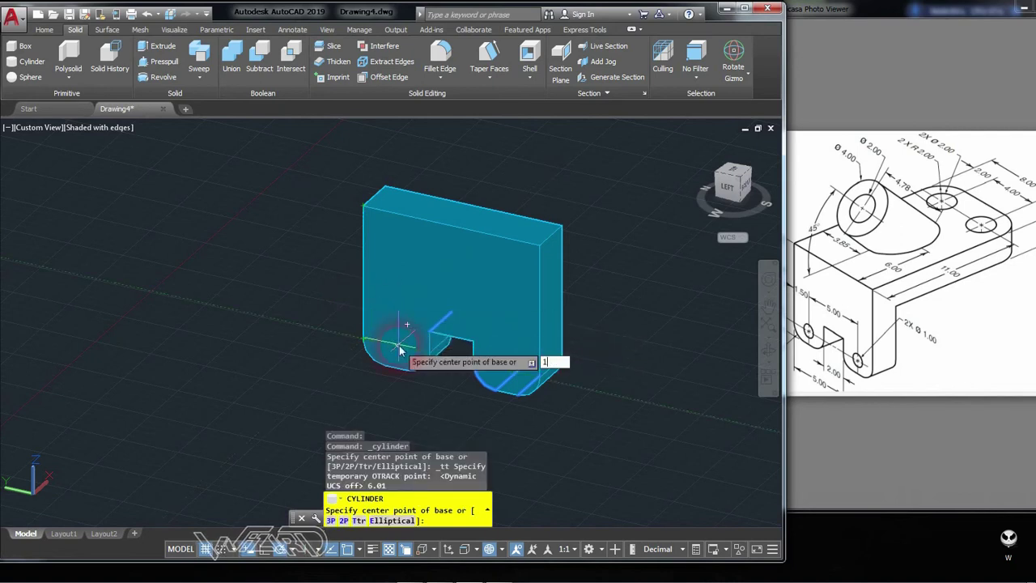
key("Return")
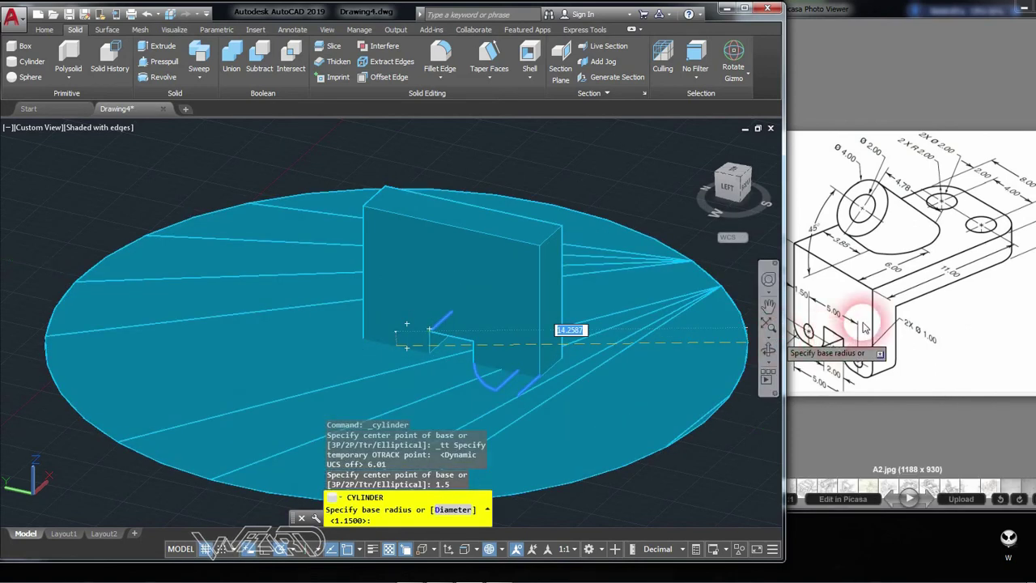
type(".5")
key("Return")
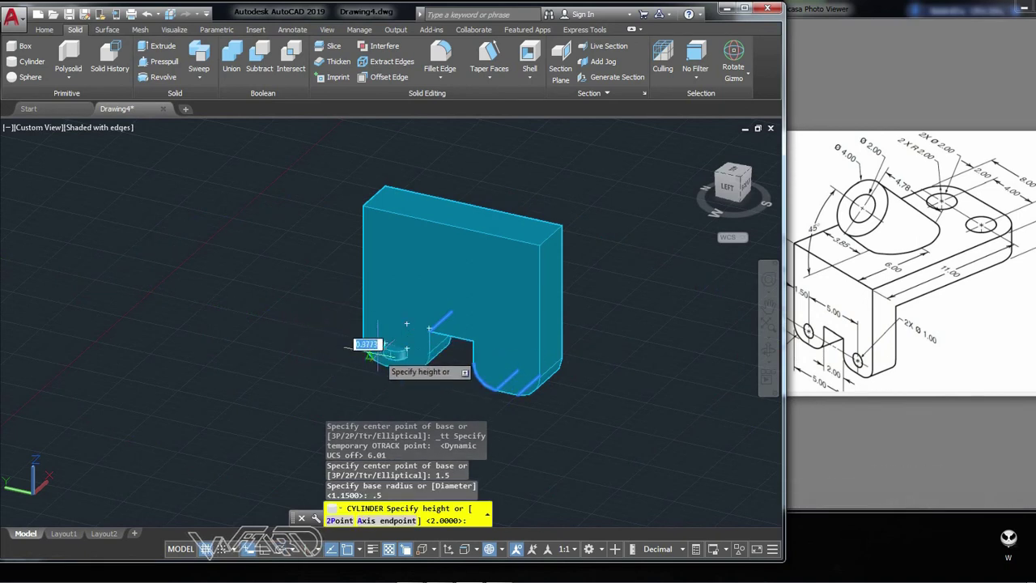
left_click(368, 520)
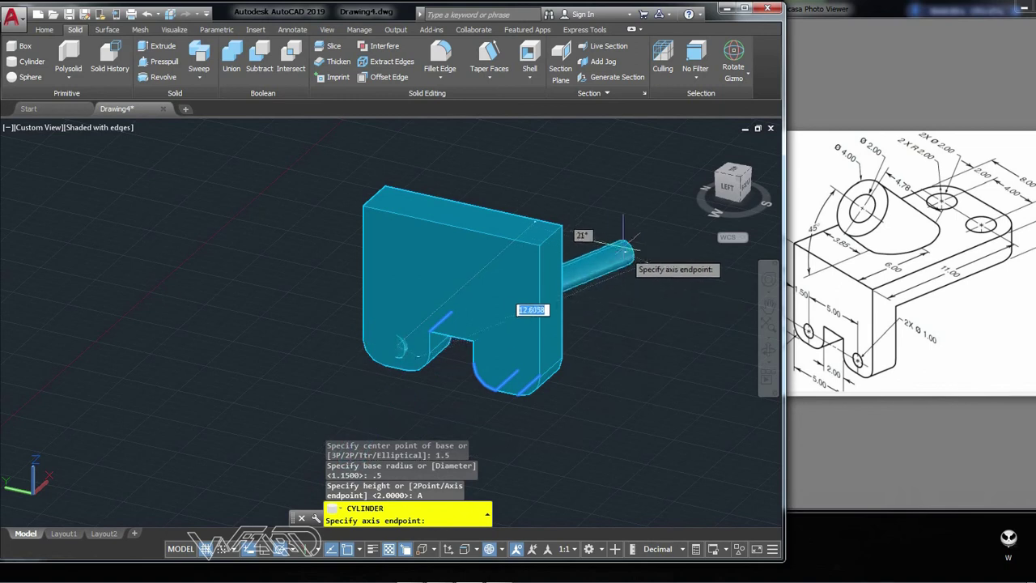
left_click(571, 188)
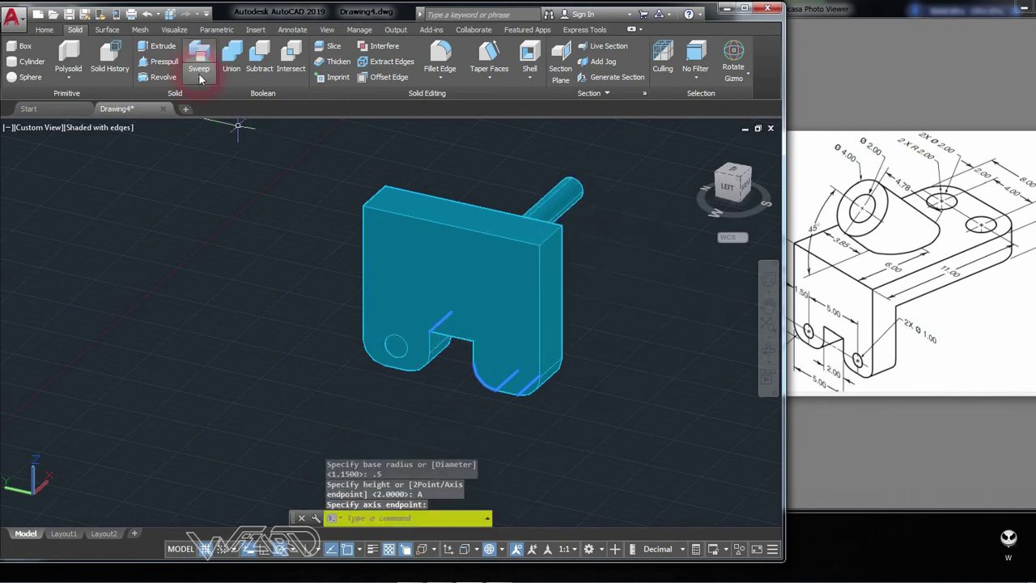
Begin subtracting the cylinder from the plate, then cancel it
left_click(259, 57)
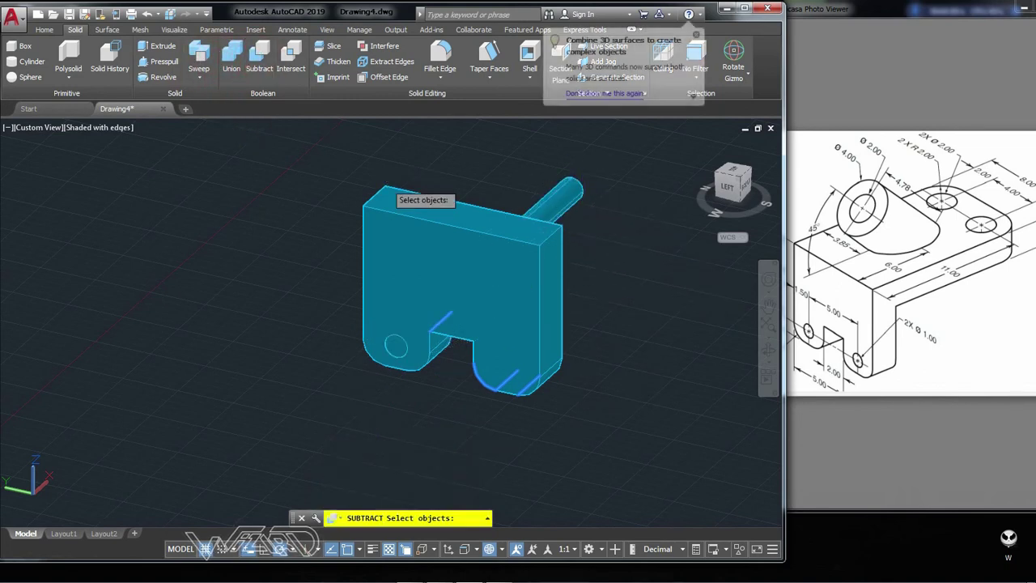
left_click_drag(384, 184, 385, 202)
key("Return")
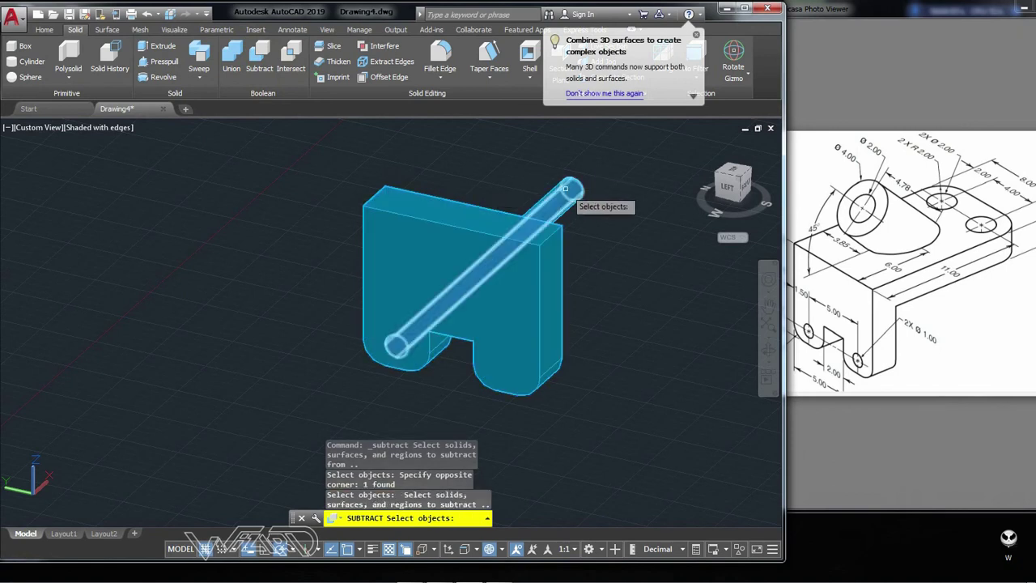
left_click(565, 188)
key("Escape")
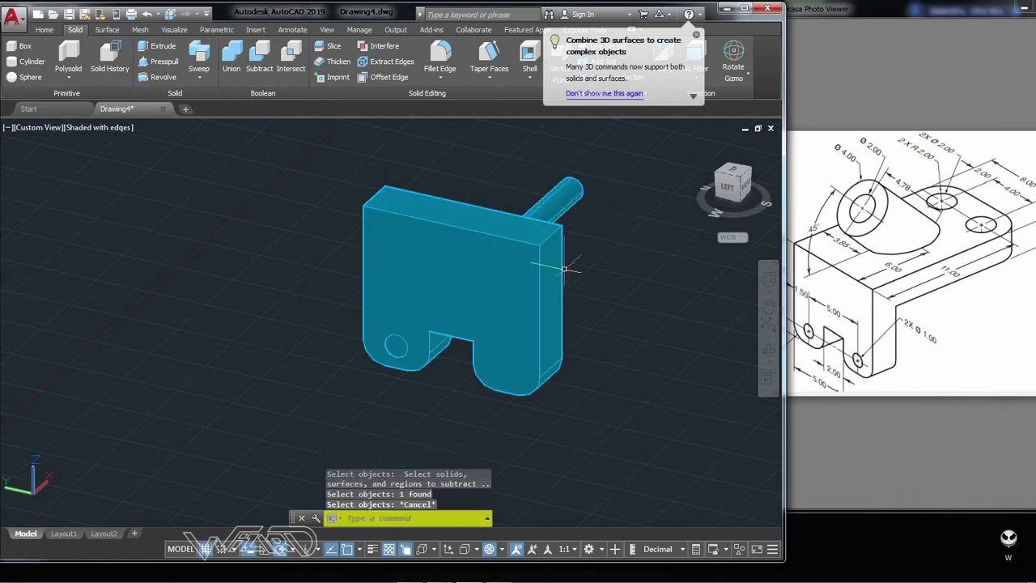
3D-mirror the cylinder across a three-point plane, keeping the original
left_click(45, 30)
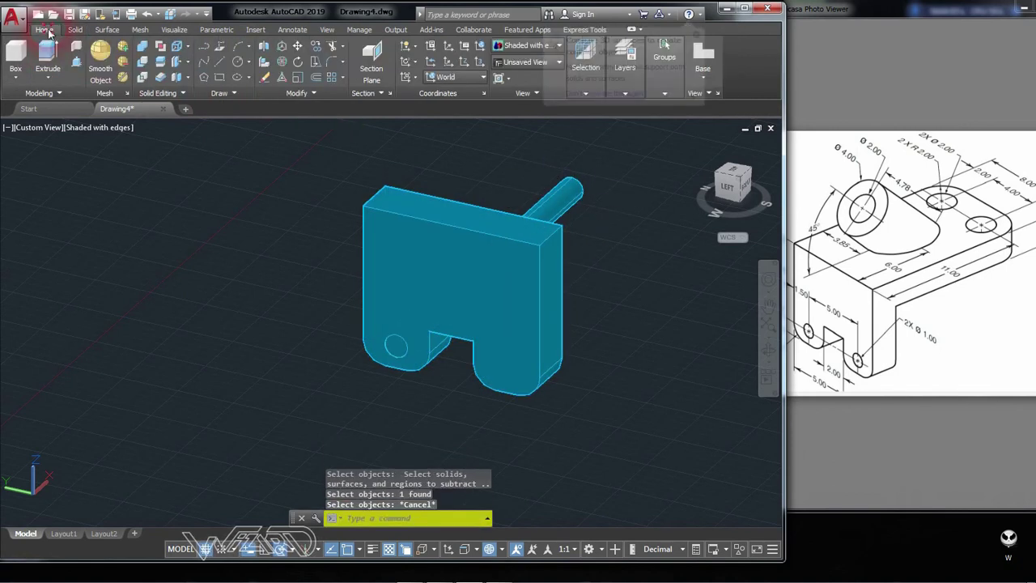
left_click(263, 49)
left_click(571, 190)
key("Return")
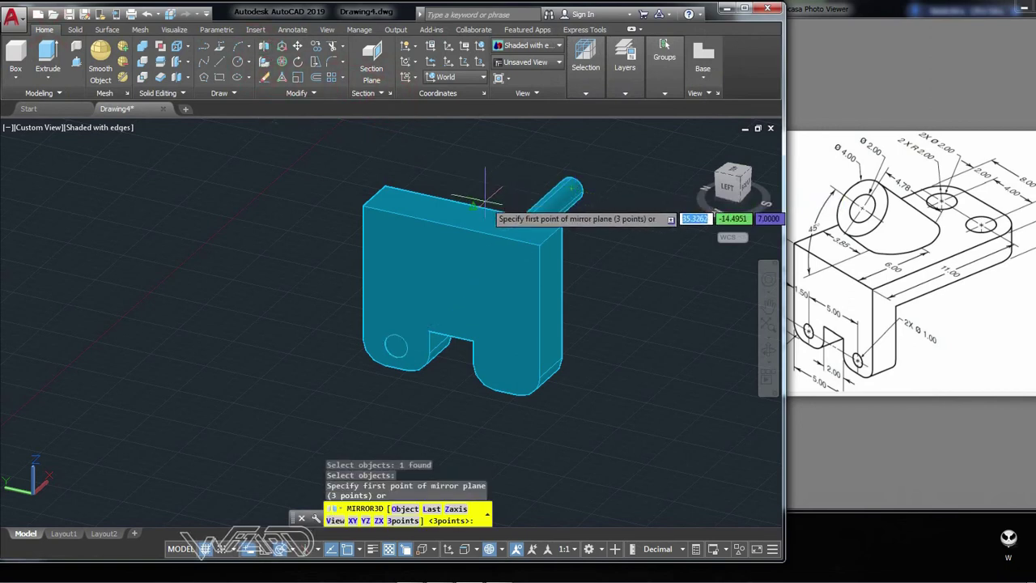
left_click(474, 206)
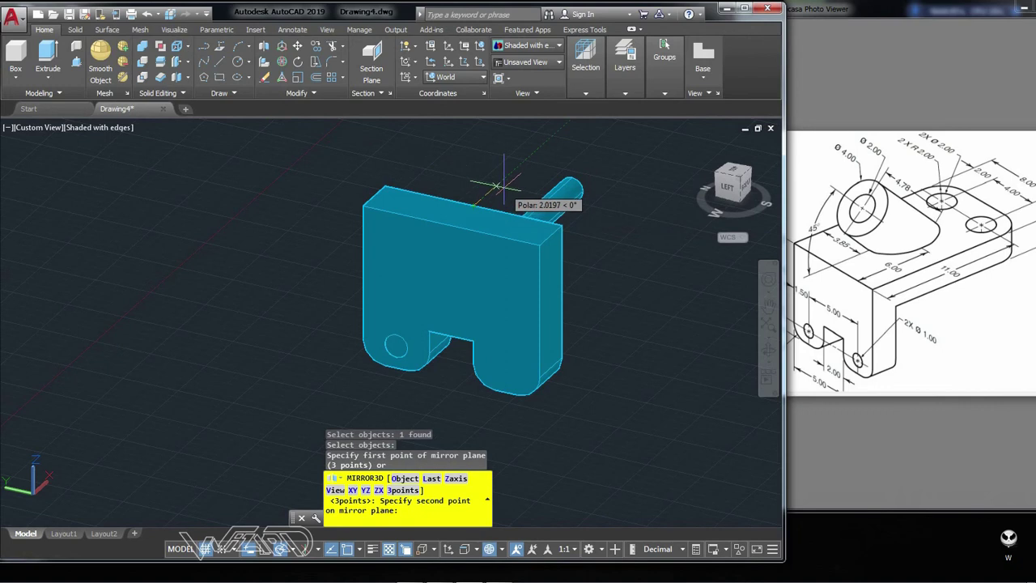
left_click(491, 186)
left_click(494, 151)
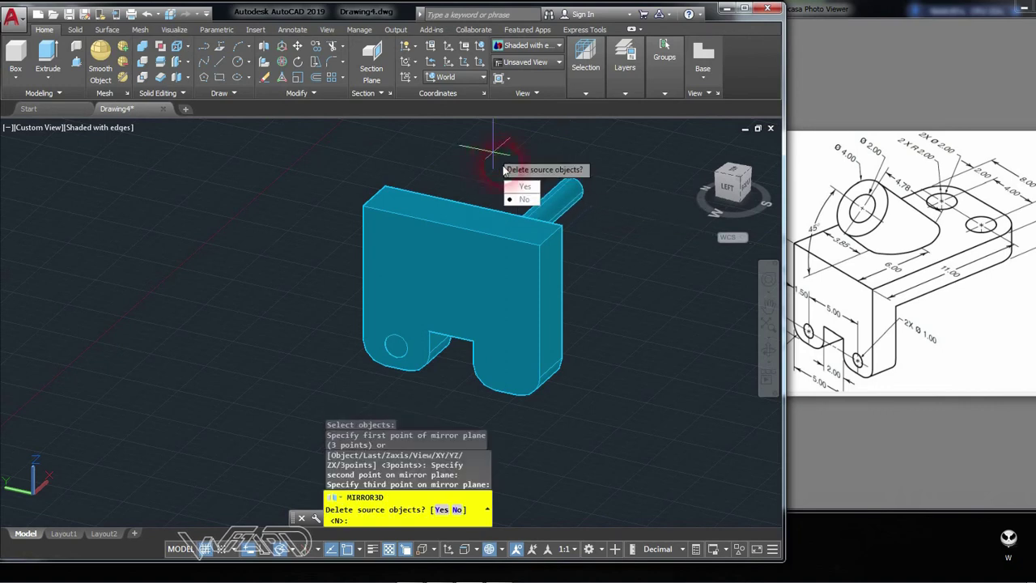
left_click(523, 200)
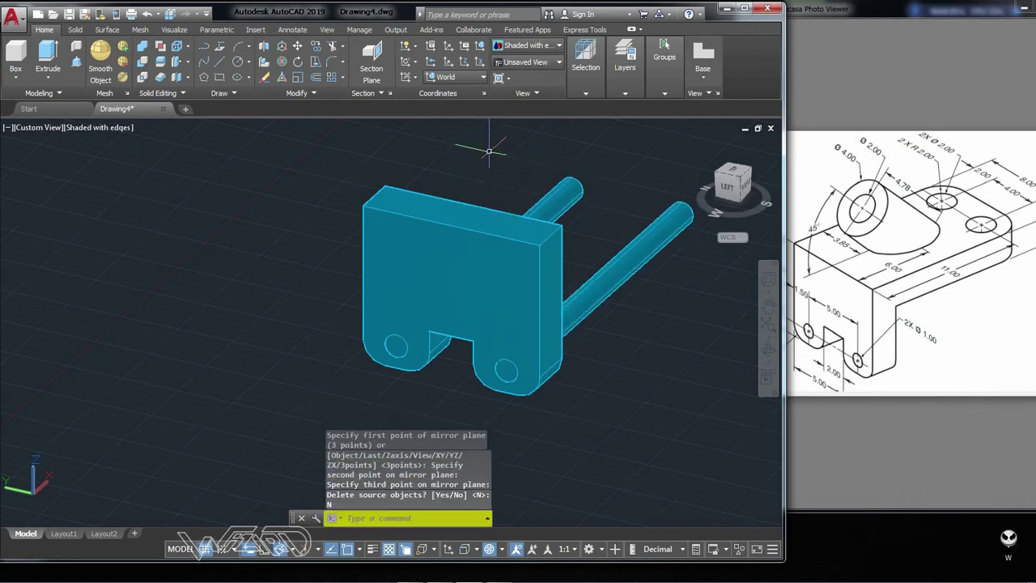
Subtract both cylinders from the plate to form the two corner holes
left_click(152, 63)
left_click(434, 202)
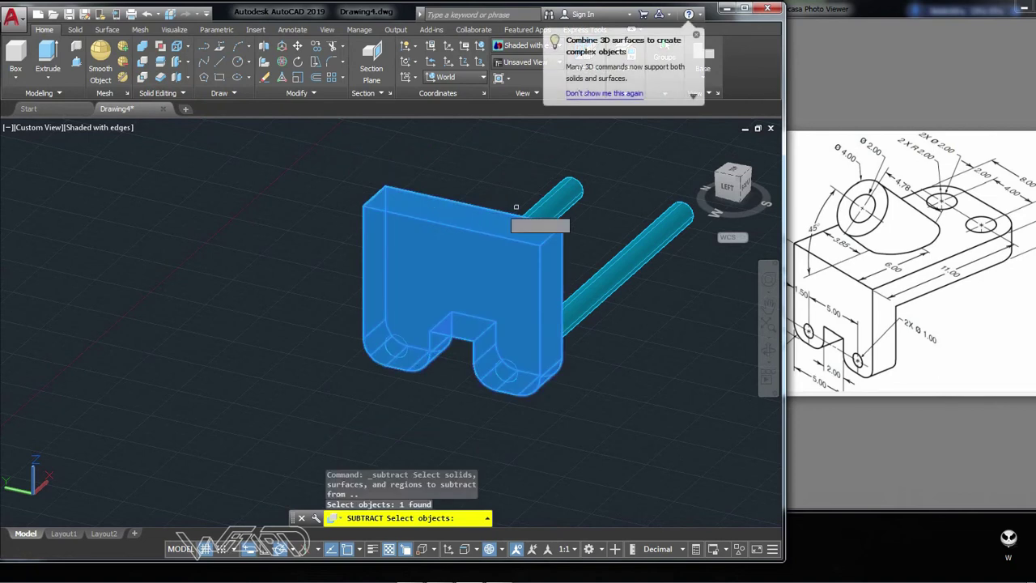
key("Return")
left_click(579, 201)
left_click(647, 255)
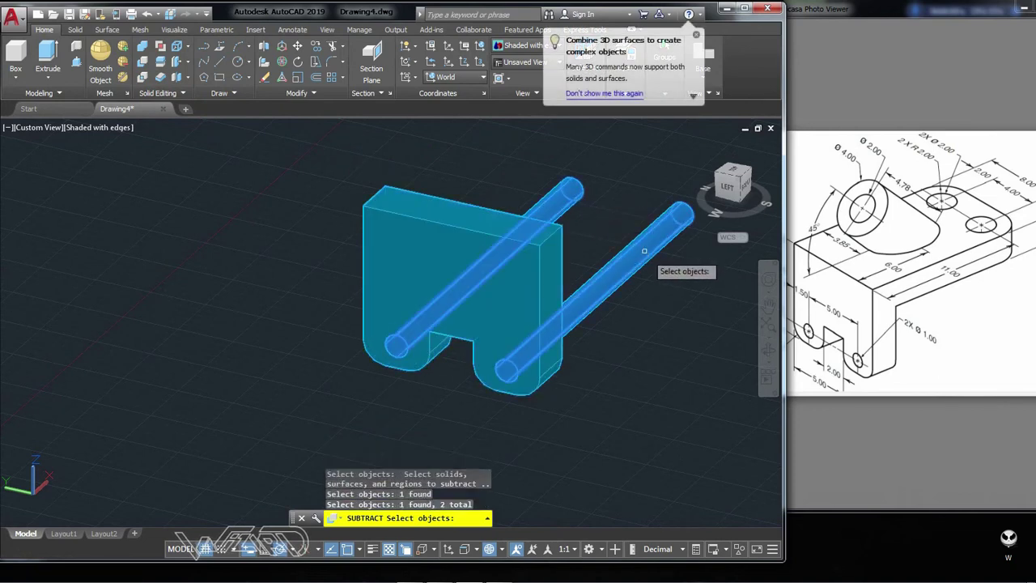
key("Return")
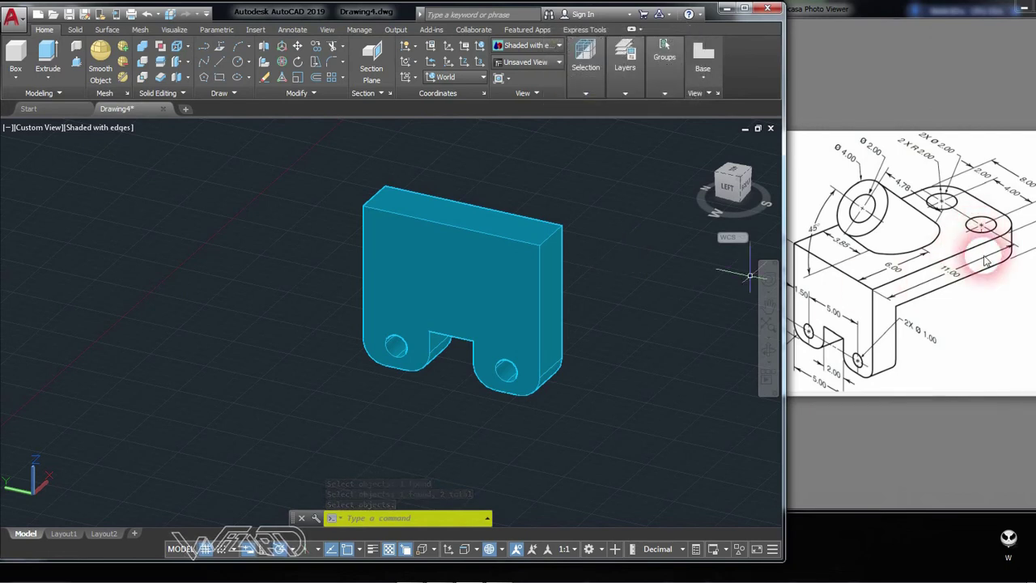
Draw an 11 × 8 box, 2 high, from the plate's top corner
left_click(16, 57)
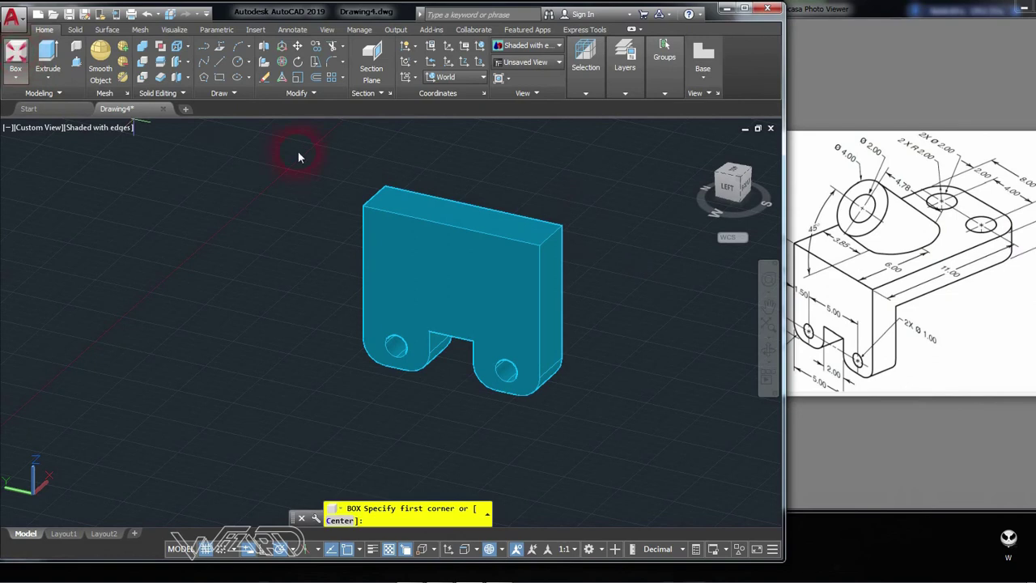
scroll(244, 293, "down", 2)
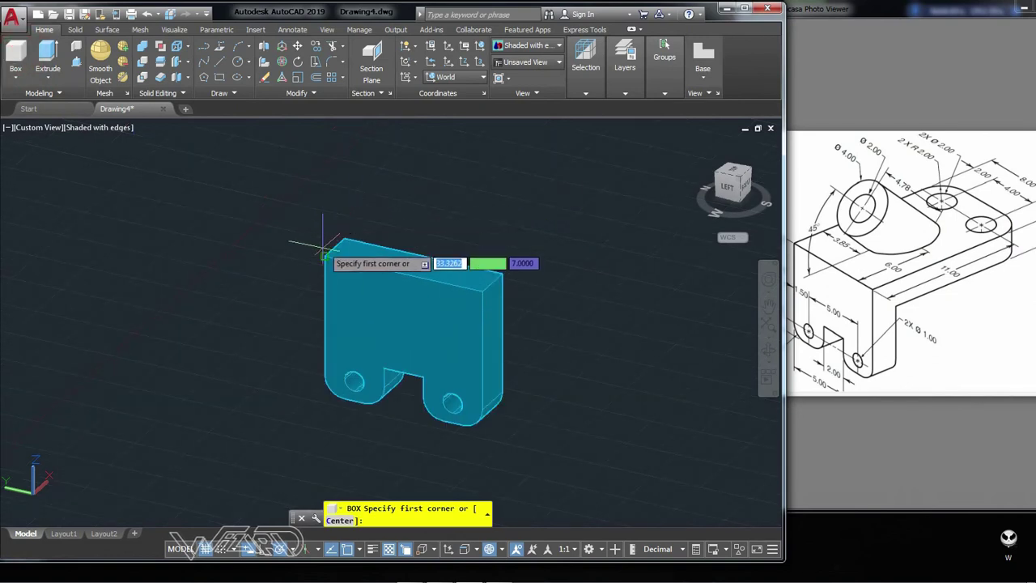
left_click(322, 256)
scroll(499, 218, "down", 1)
type("11")
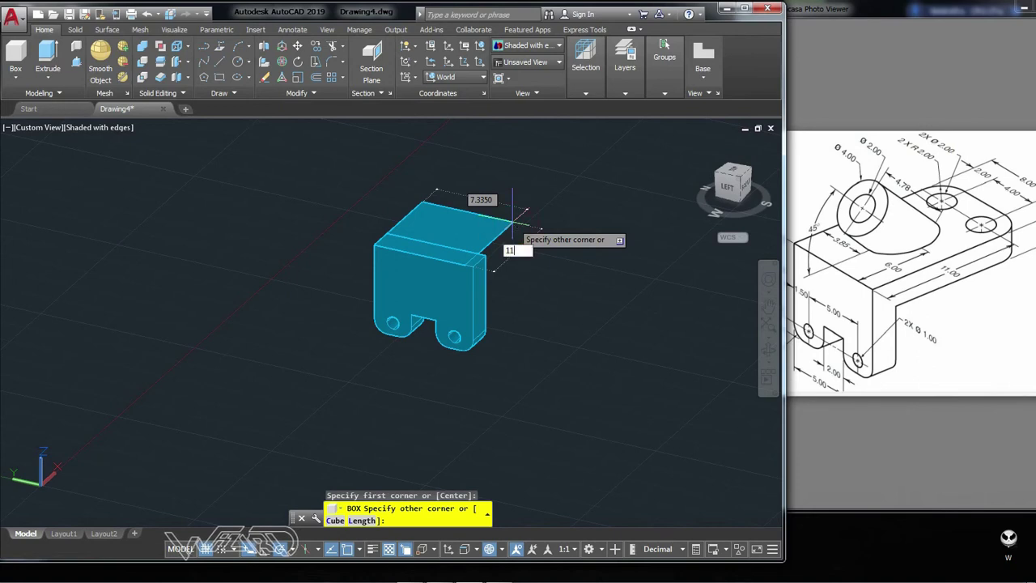
key("Tab")
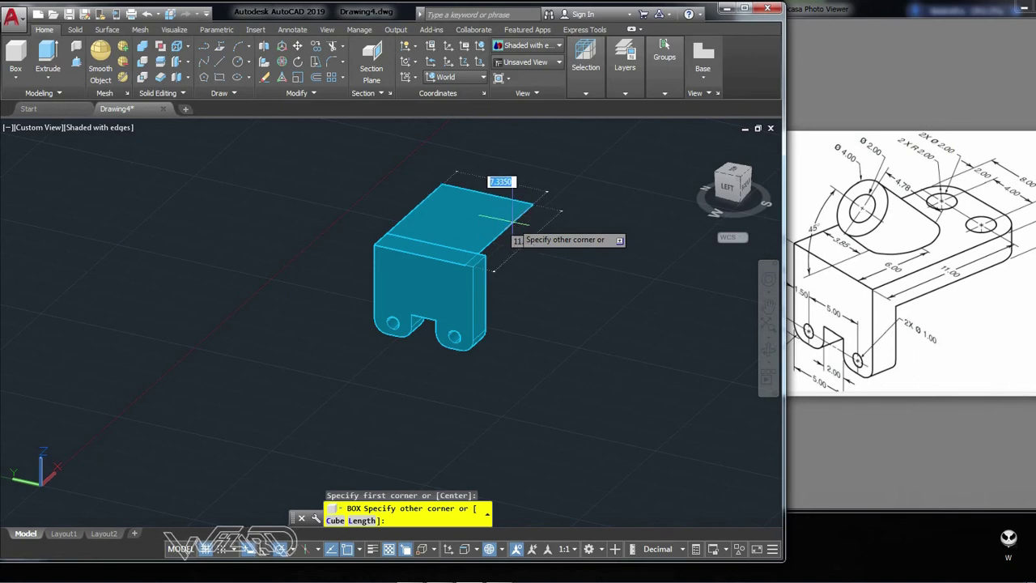
type("8")
key("Return")
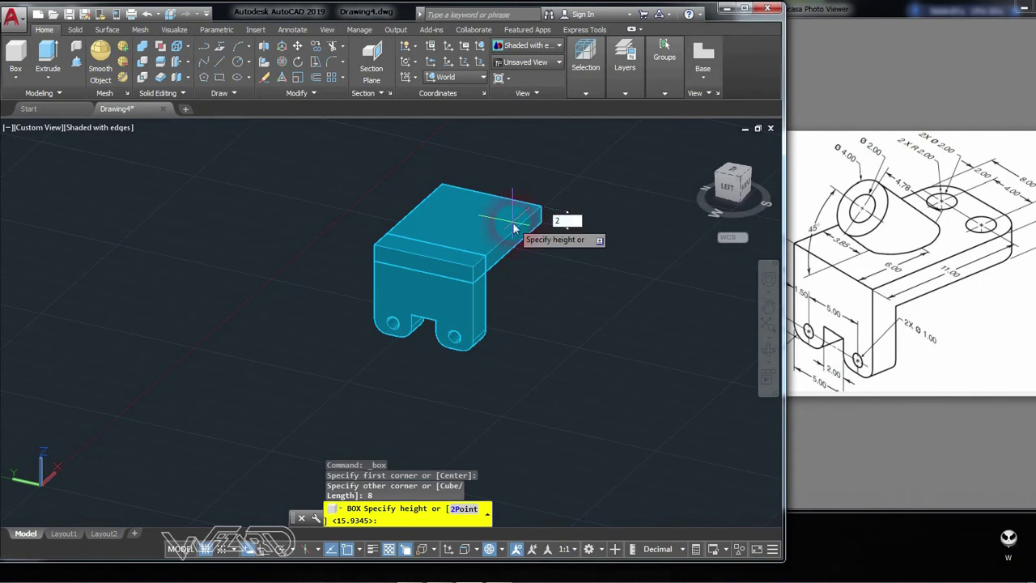
left_click(515, 229)
left_click(866, 219)
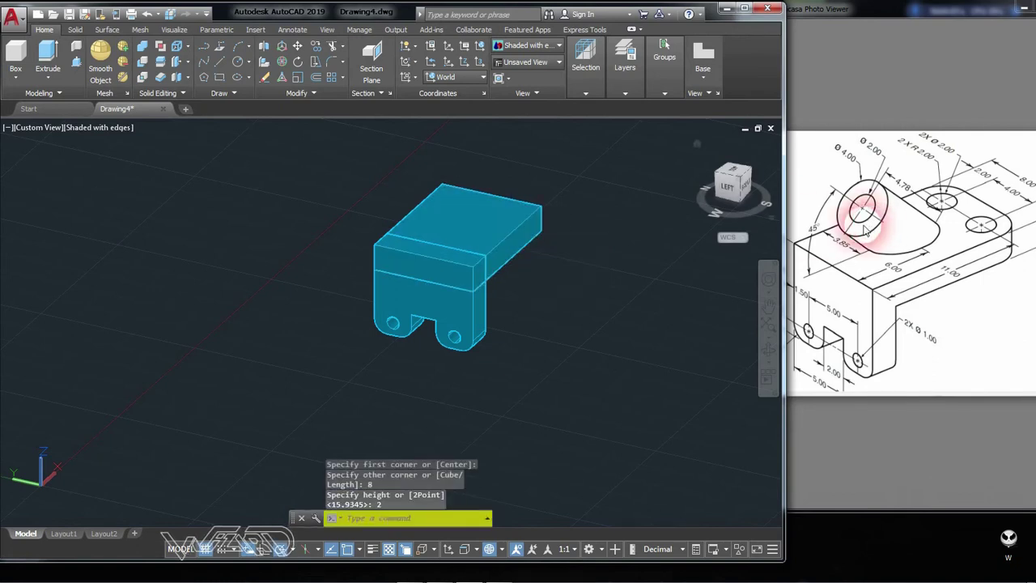
Union the upright plate and top block into one solid
left_click(142, 61)
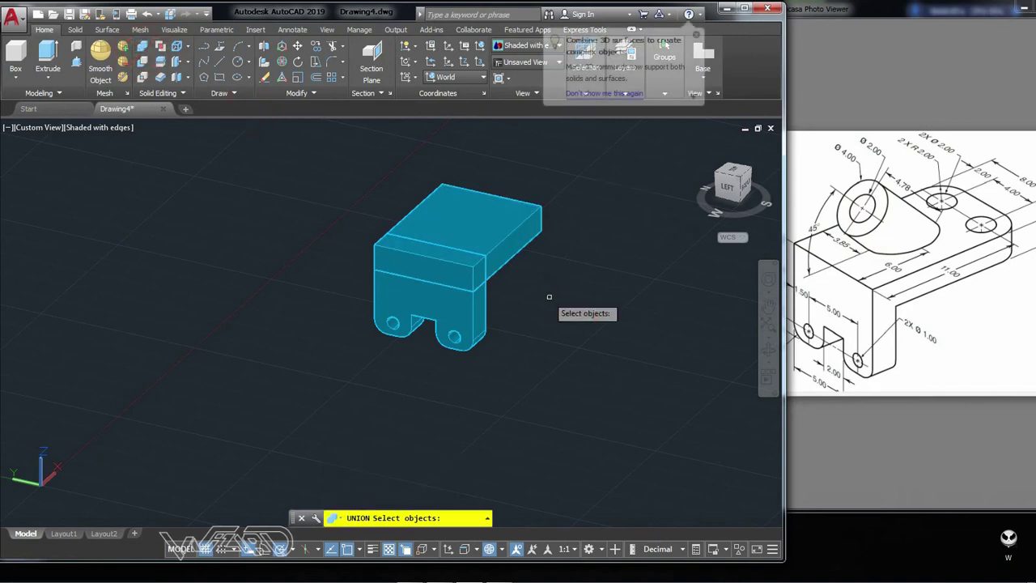
left_click(550, 296)
left_click(438, 235)
middle_click_drag(533, 200, 522, 314, "shift")
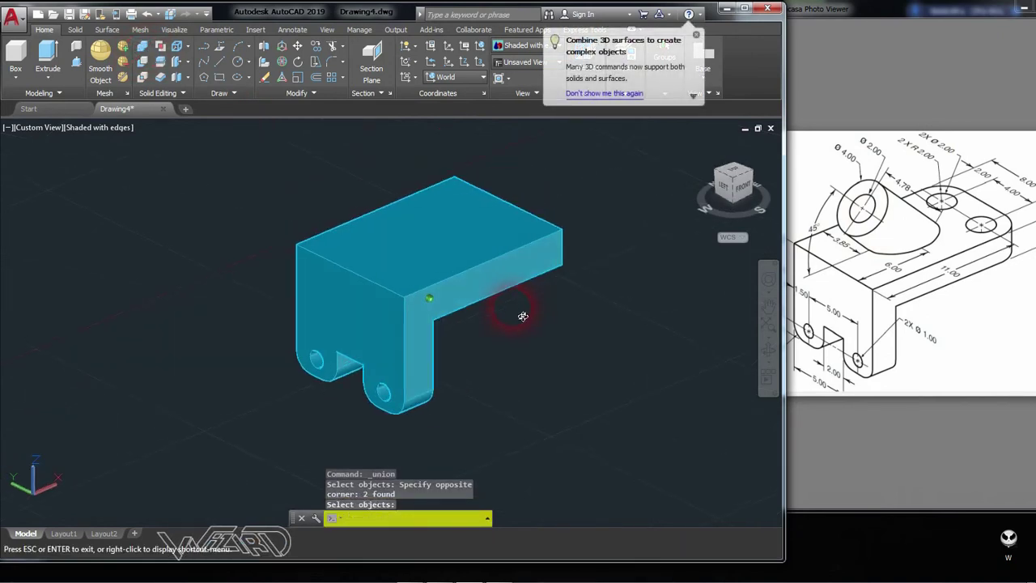
key("Return")
left_click(949, 244)
Draw two cylinders of radius 2 and height 2 at the outer end of the top plate
left_click_drag(951, 247, 881, 261)
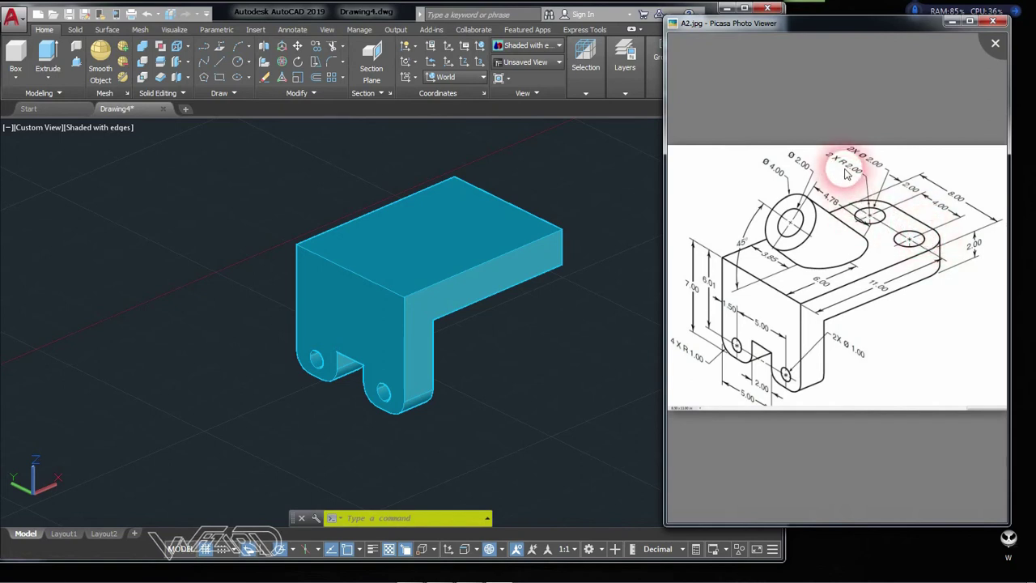
left_click(575, 166)
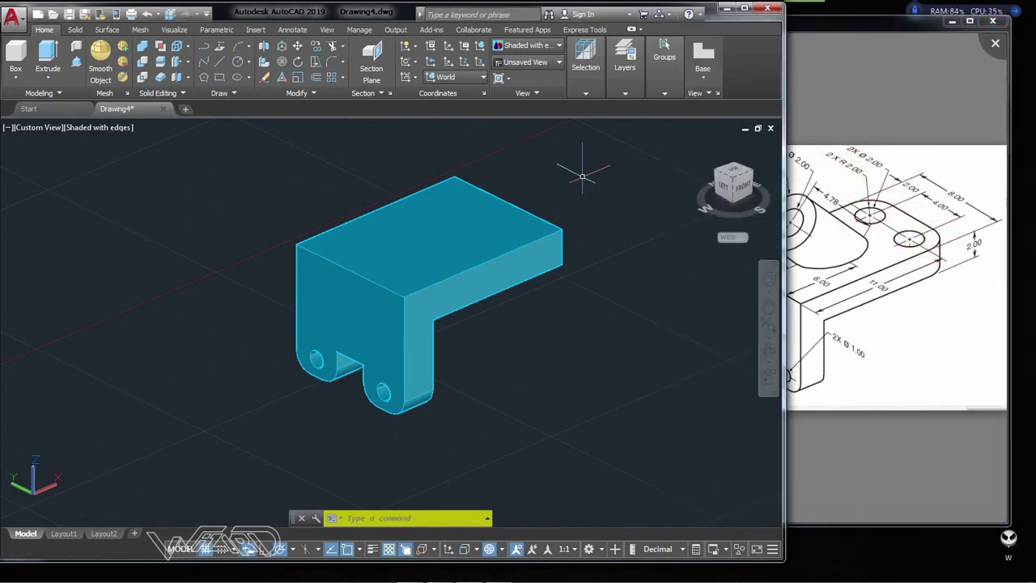
left_click(16, 76)
left_click(31, 124)
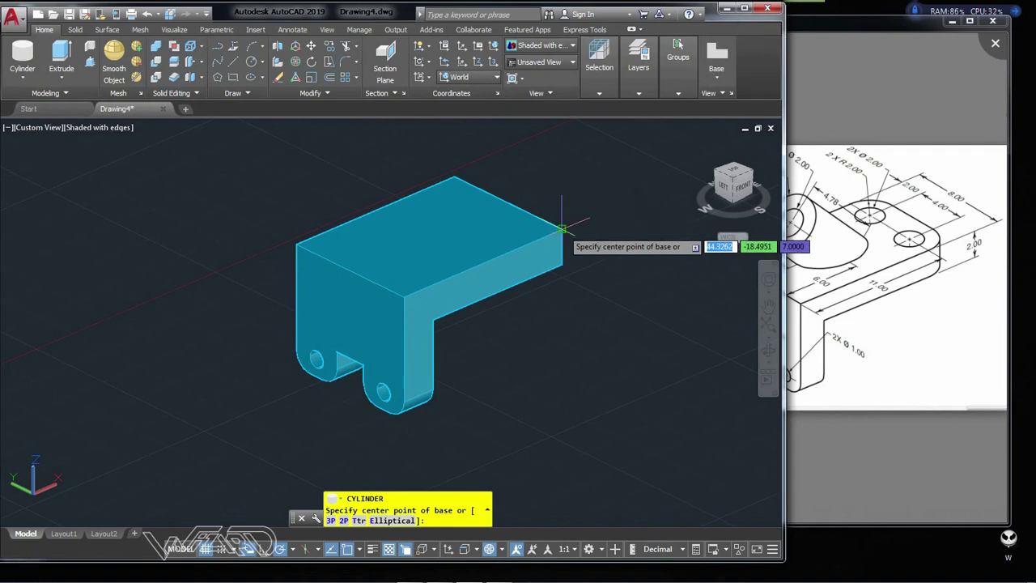
type("2")
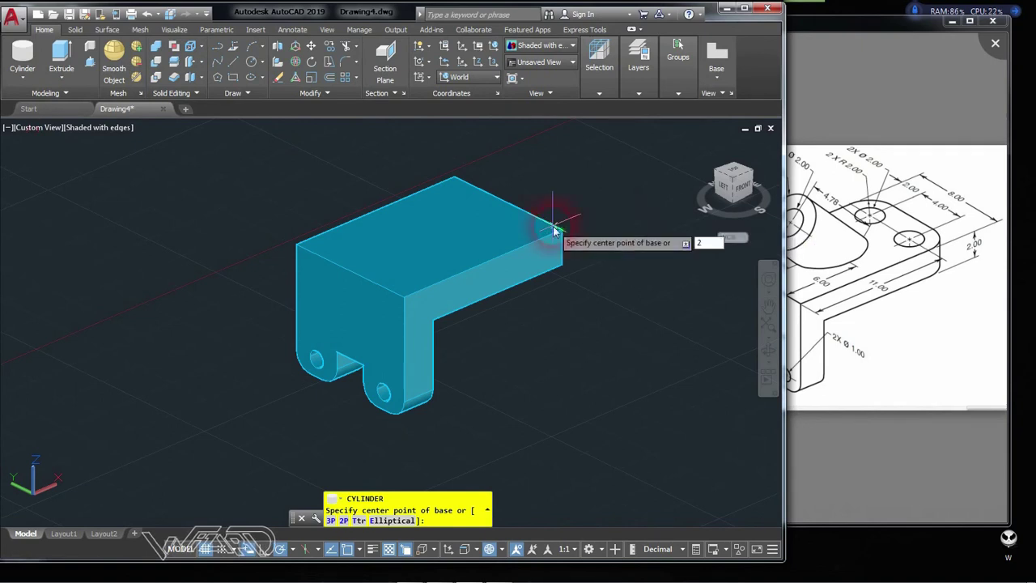
key("Return")
left_click(562, 229)
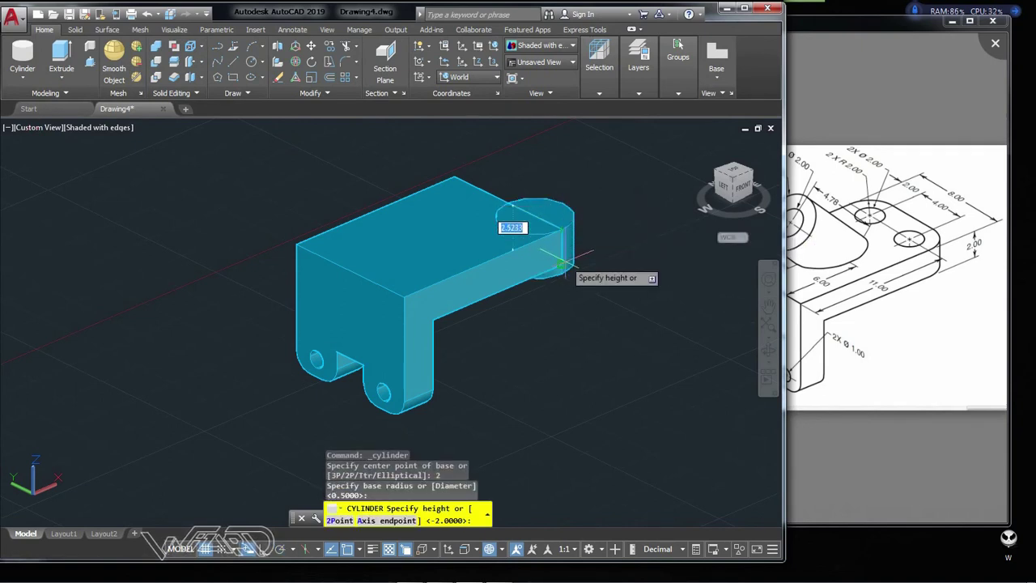
type("2")
key("Return")
key("Return")
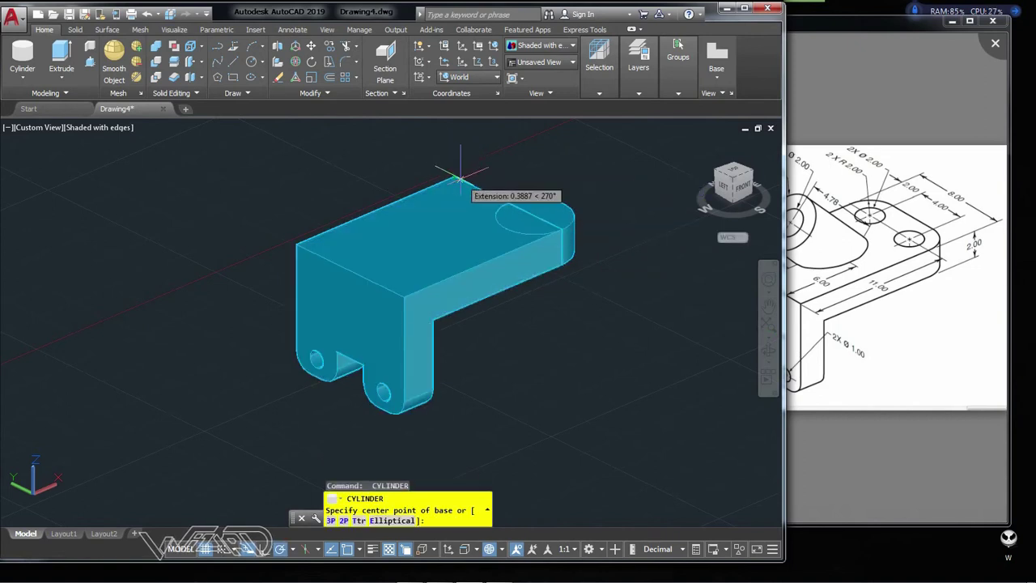
key("Return")
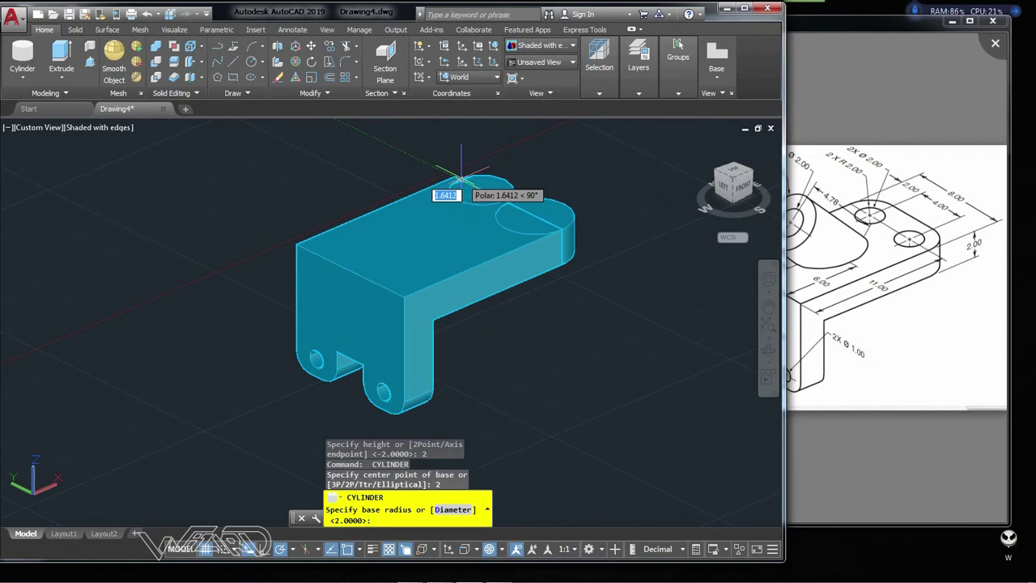
type("1")
key("Return")
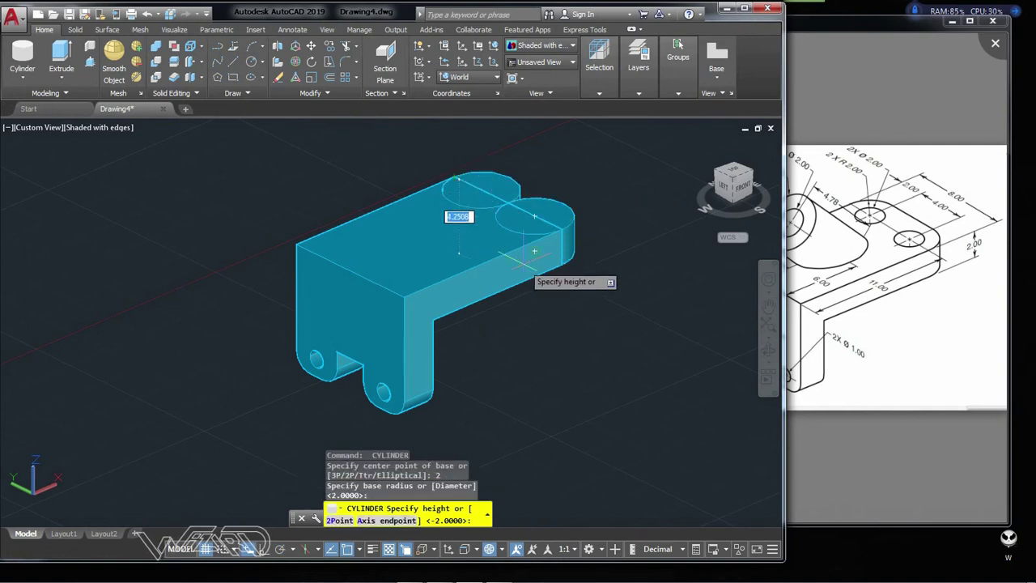
type("2")
key("Return")
Add a box filling the space between the two cylinder centres
mouse_move(587, 269)
middle_mouse_down("shift")
mouse_move(486, 259)
mouse_move(428, 296)
mouse_move(528, 282)
middle_mouse_up("shift")
scroll(528, 282, "up", 3)
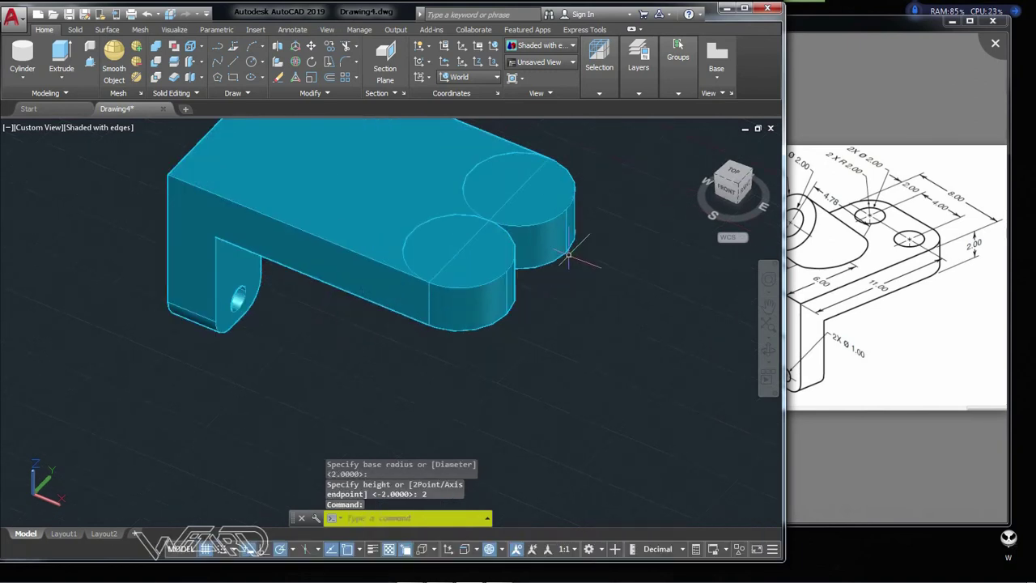
left_click(30, 76)
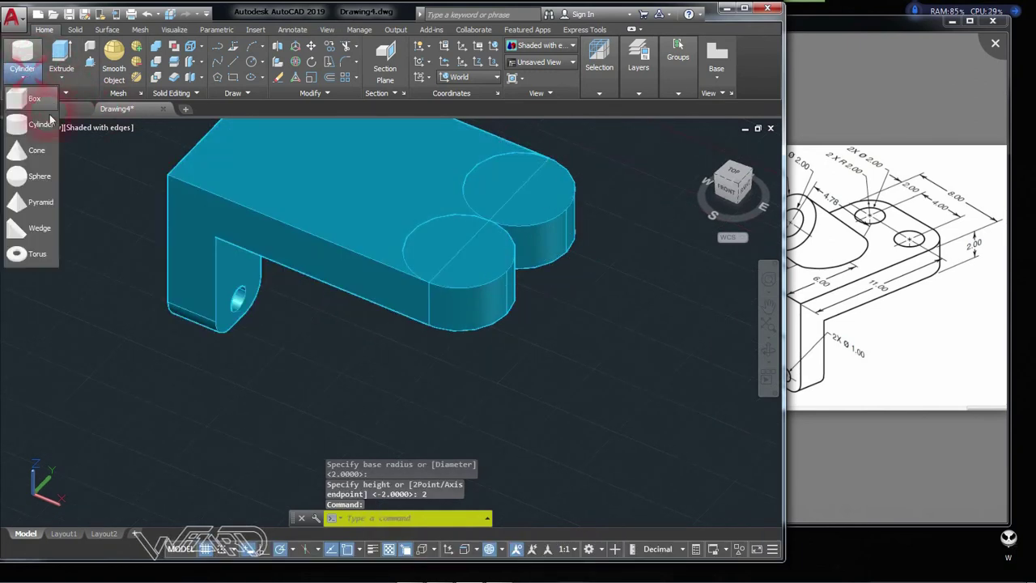
left_click(34, 99)
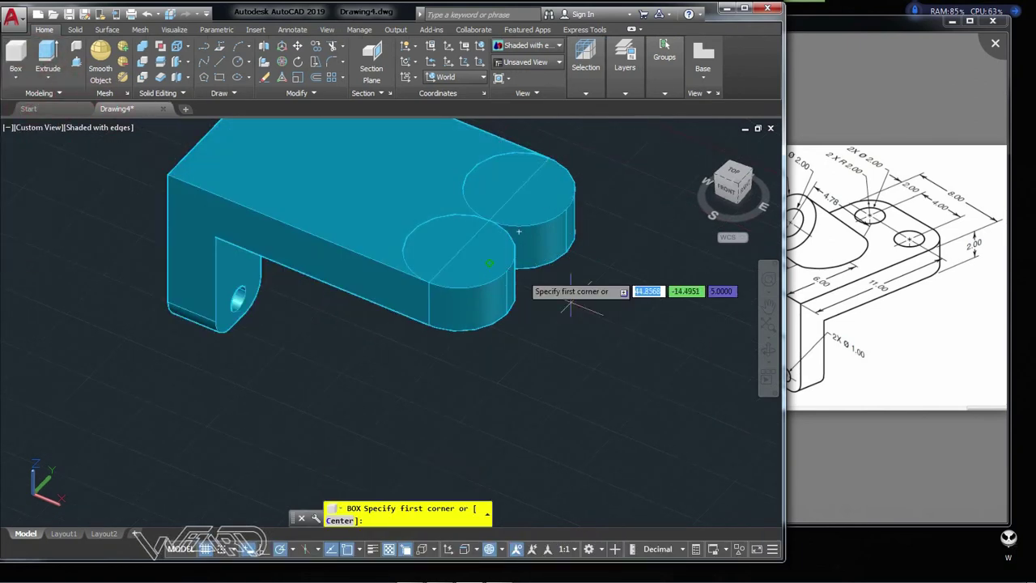
left_click(506, 313)
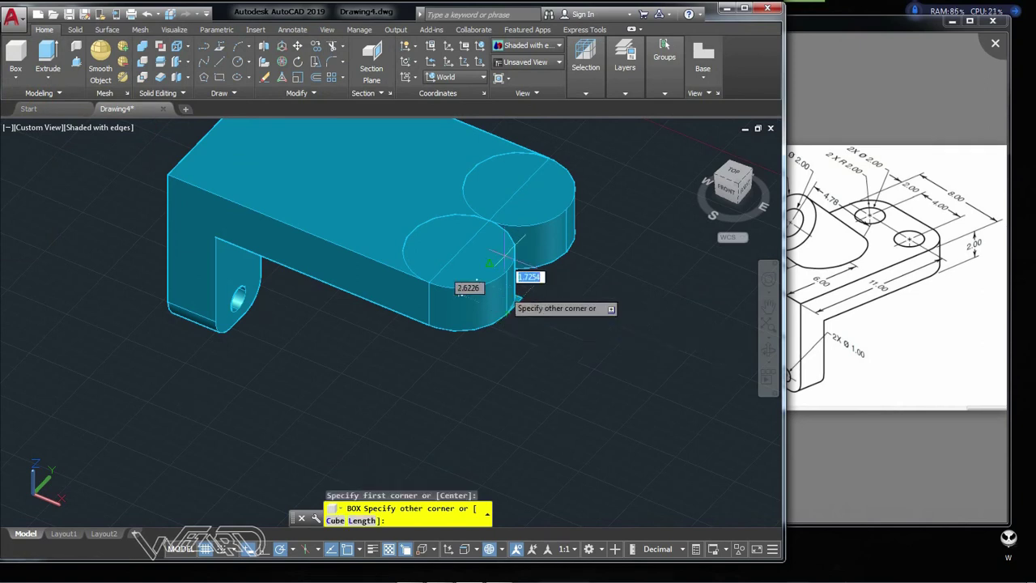
left_click(516, 186)
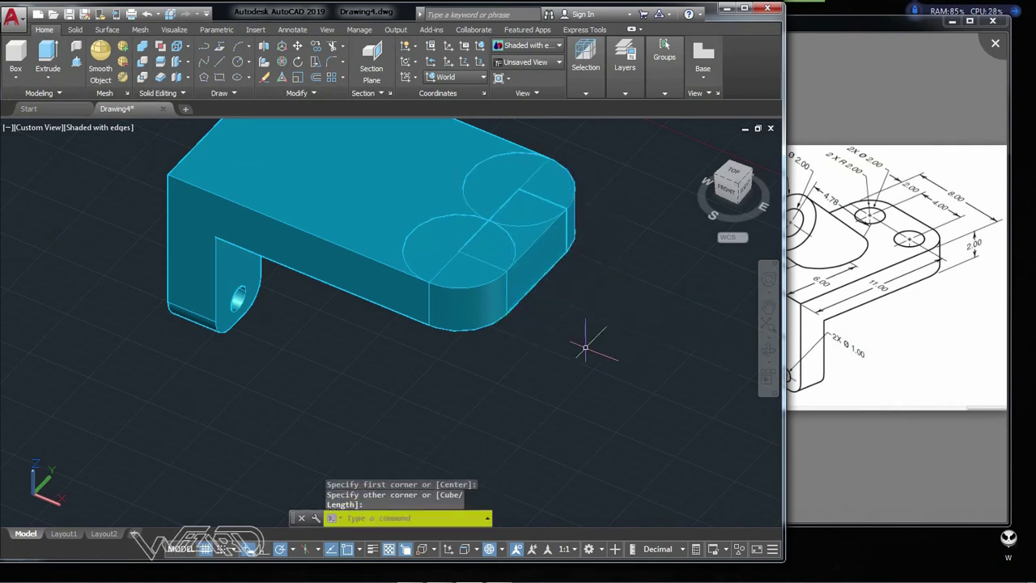
Union the plate, the filler box and both cylinders into one solid
left_click(15, 71)
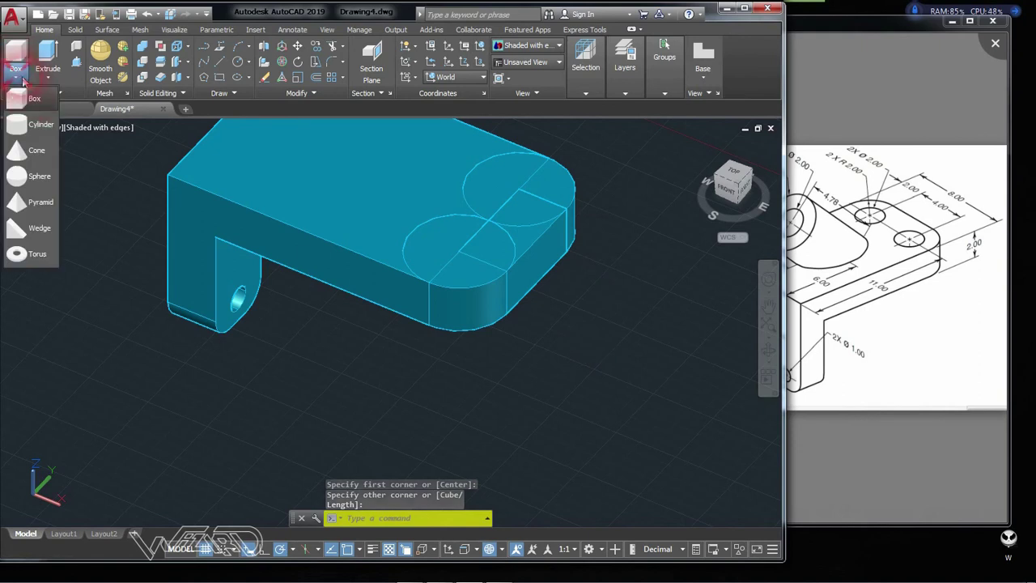
left_click(142, 46)
left_click(576, 290)
left_click(482, 198)
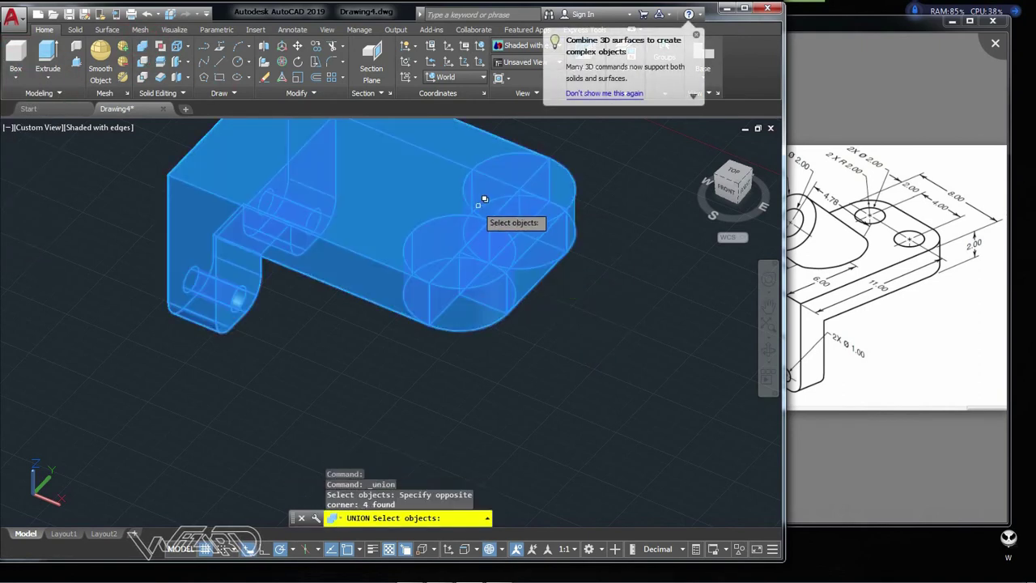
key("Return")
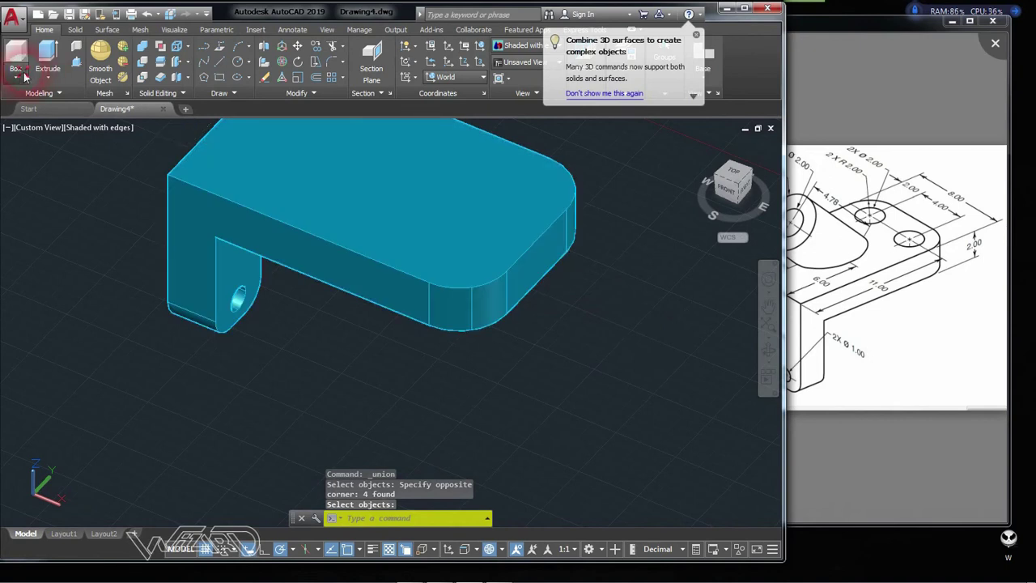
left_click(15, 73)
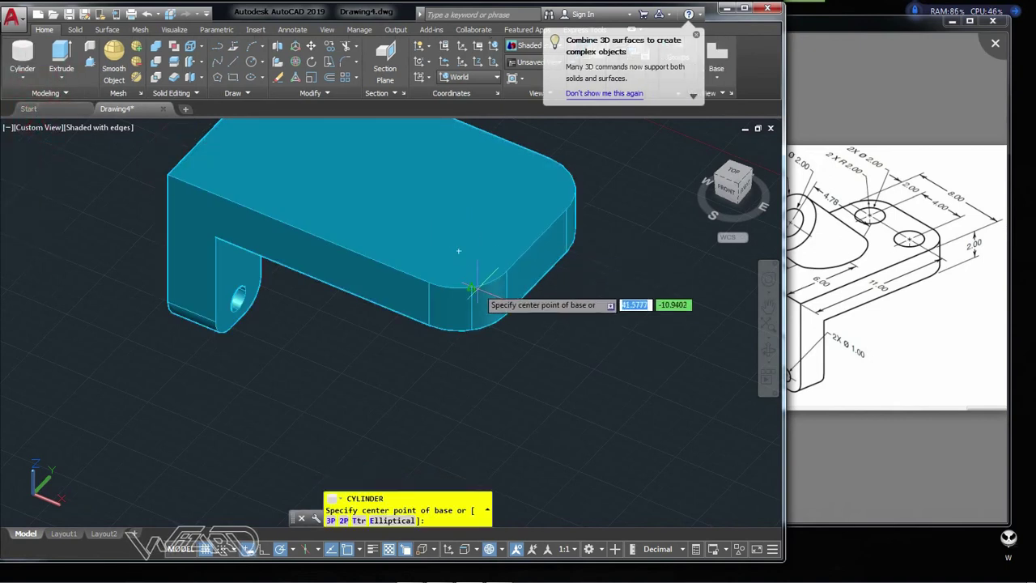
Draw a radius-1 cylinder through the plate and mirror it to the other rounded corner
left_click(458, 250)
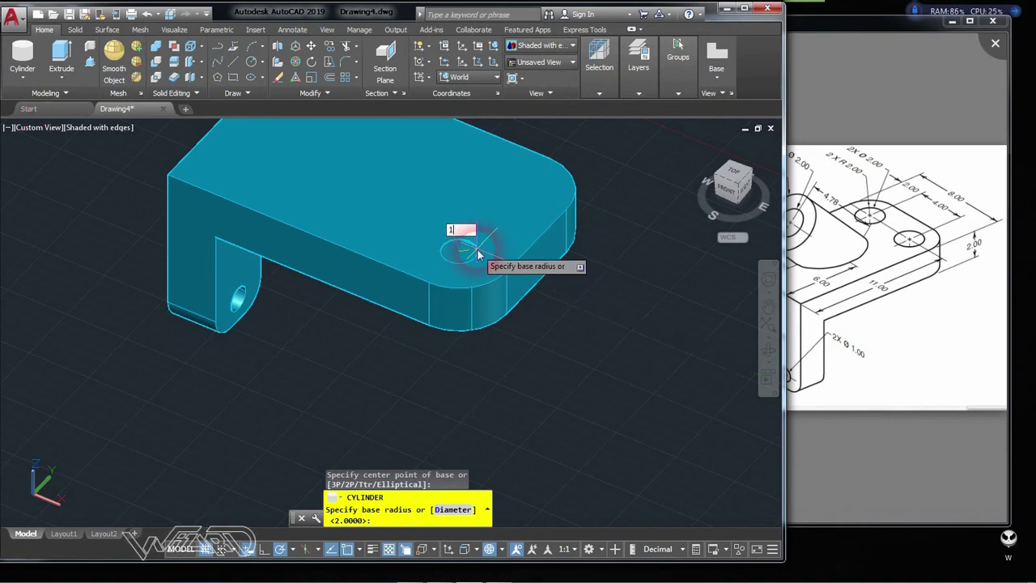
key("Return")
left_click(532, 379)
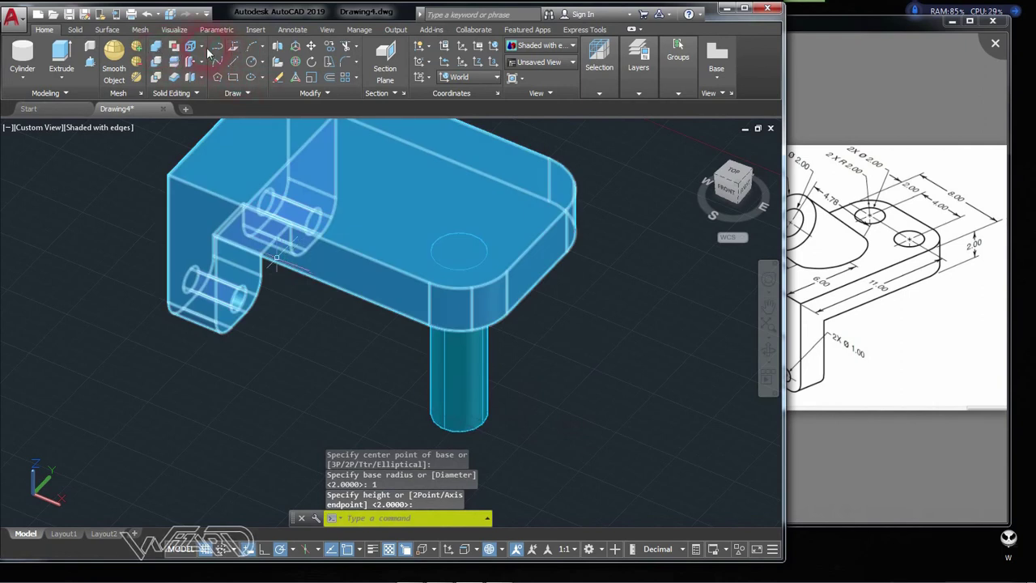
left_click(277, 49)
left_click(476, 369)
key("Return")
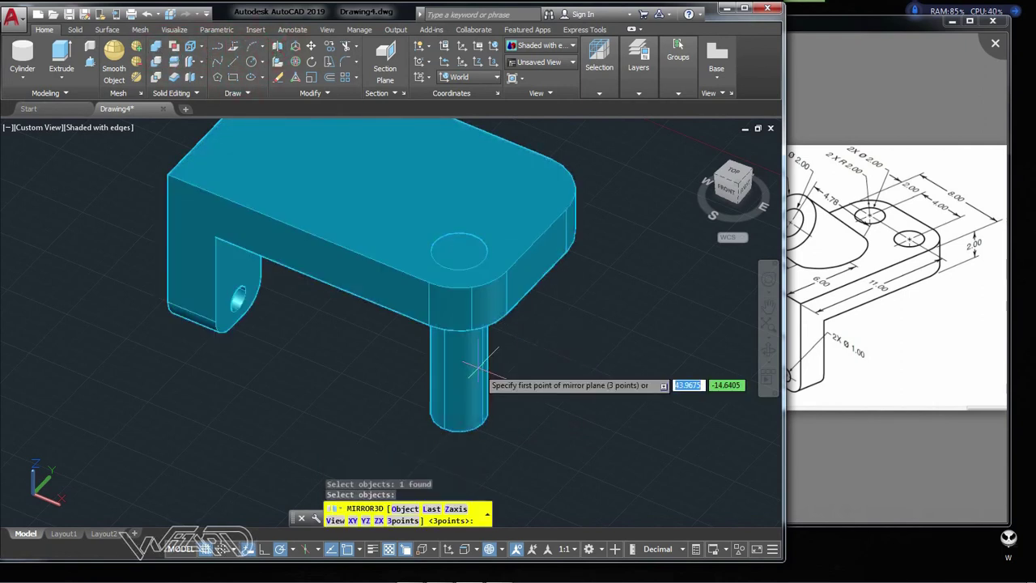
left_click(538, 282)
left_click(567, 293)
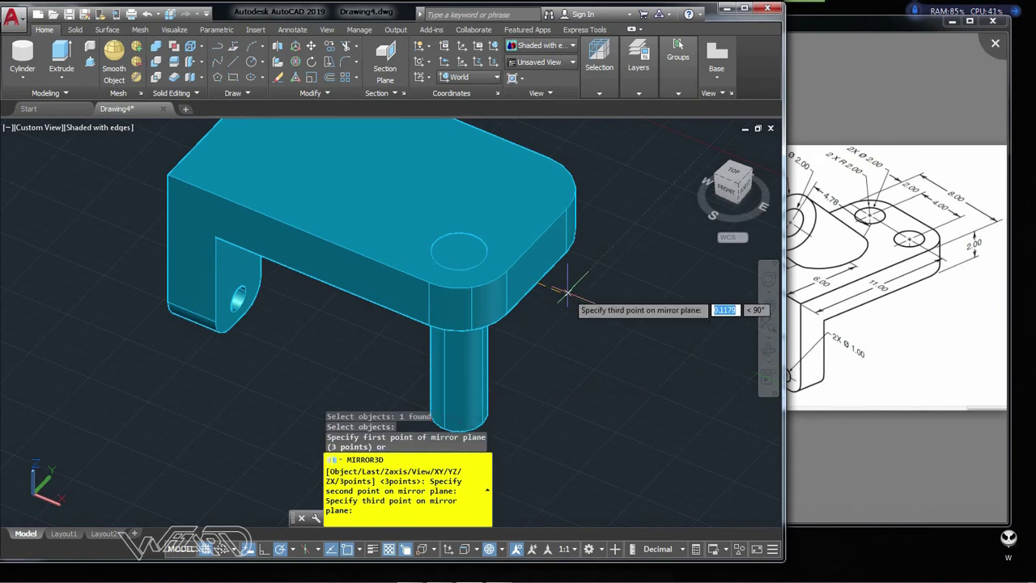
left_click(567, 322)
key("Return")
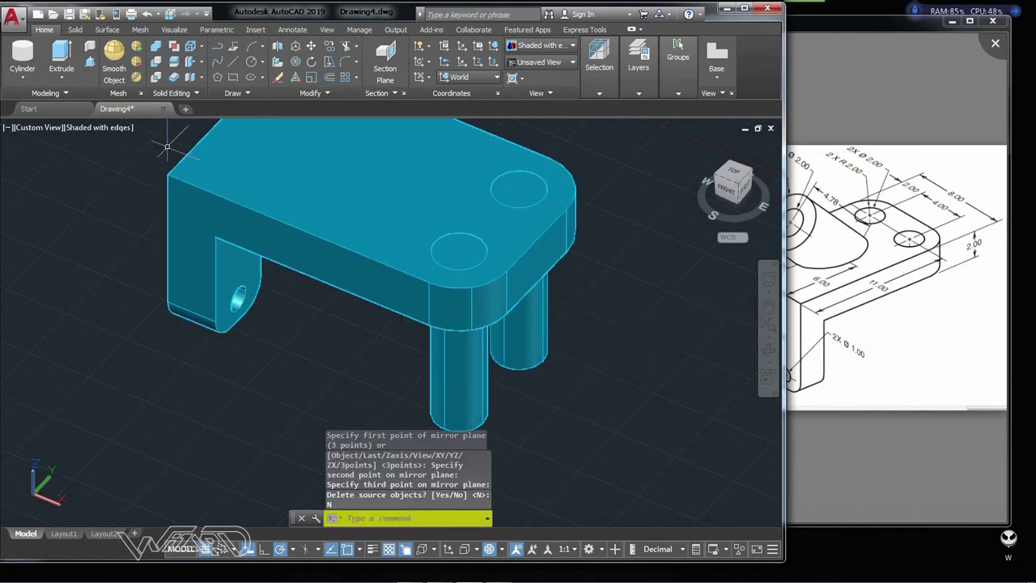
Subtract both radius-1 cylinders from the bracket body to leave two holes
left_click(157, 62)
left_click(371, 133)
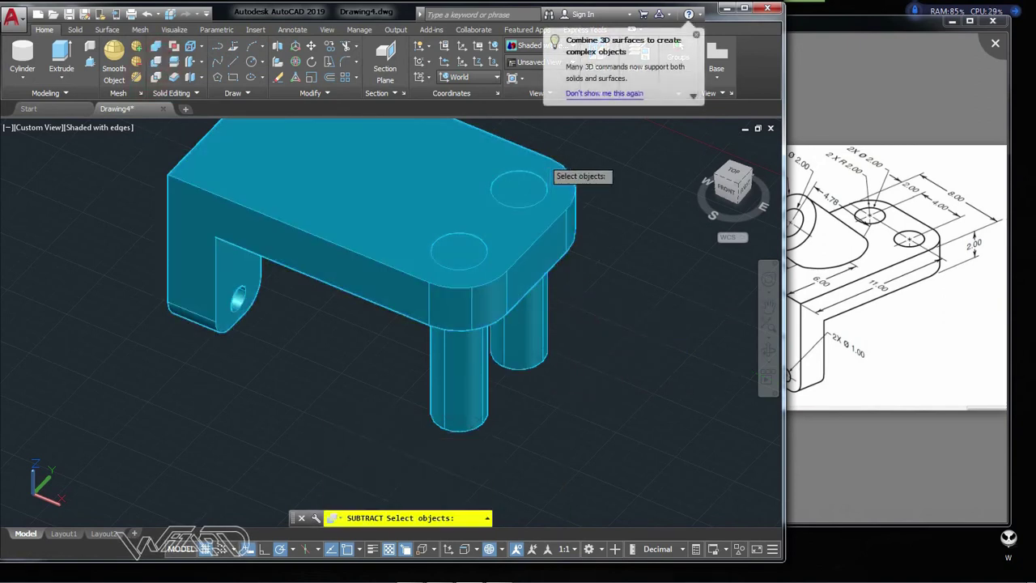
key("Return")
left_click(498, 346)
left_click(452, 381)
key("Return")
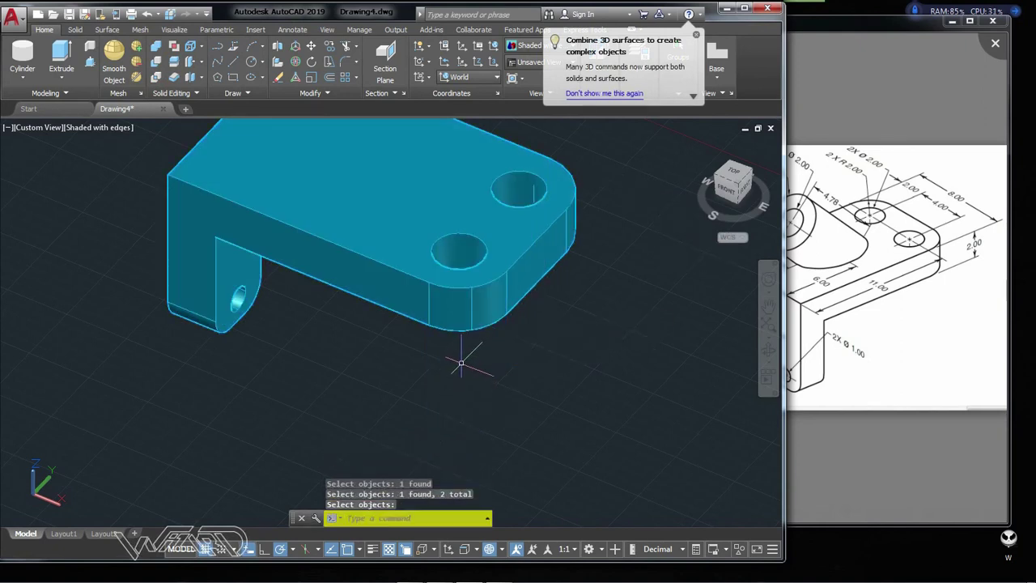
scroll(463, 357, "down", 3)
mouse_move(458, 358)
middle_mouse_down("shift")
mouse_move(572, 329)
mouse_move(621, 335)
middle_mouse_up("shift")
scroll(576, 231, "up", 2)
left_click(881, 275)
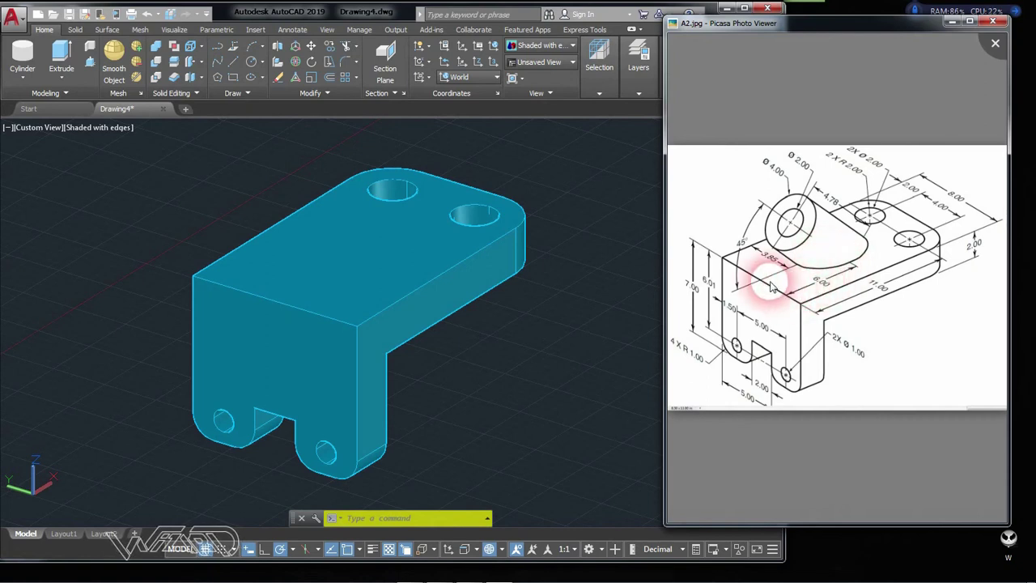
Draw an upright radius-2 cylinder with its base centre 6 units from the edge midpoint
left_click(25, 60)
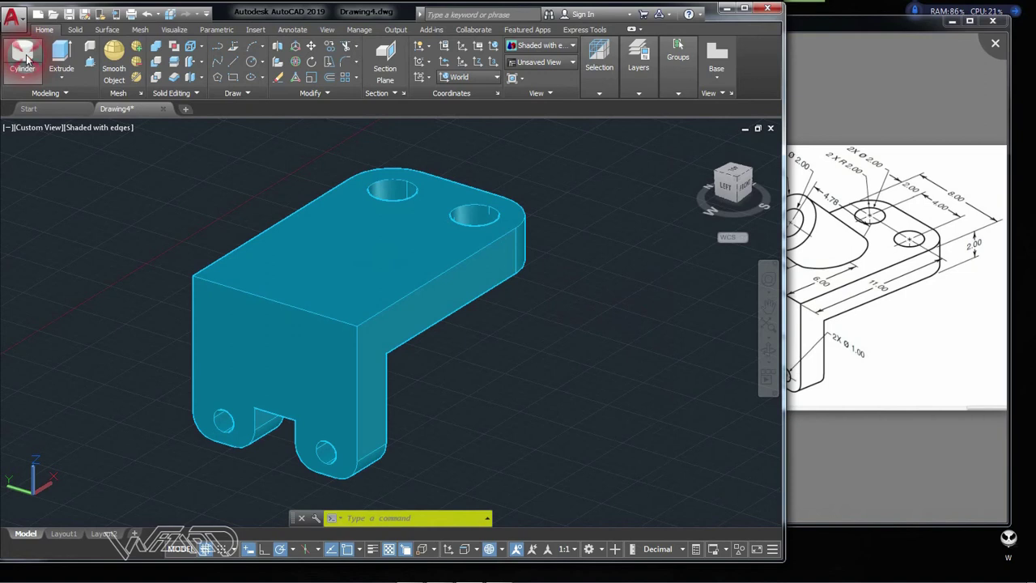
left_click(25, 58)
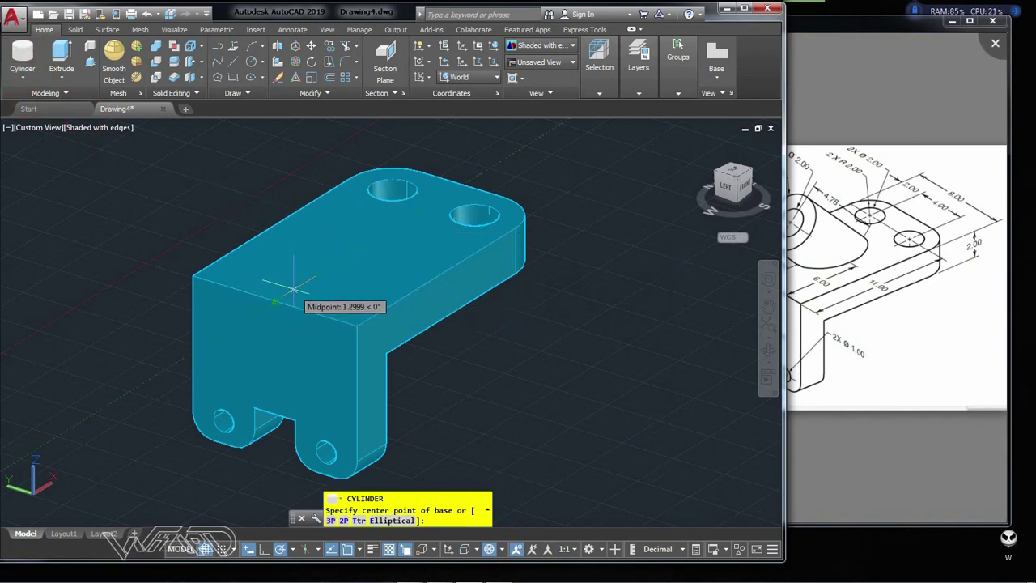
type("6")
key("Return")
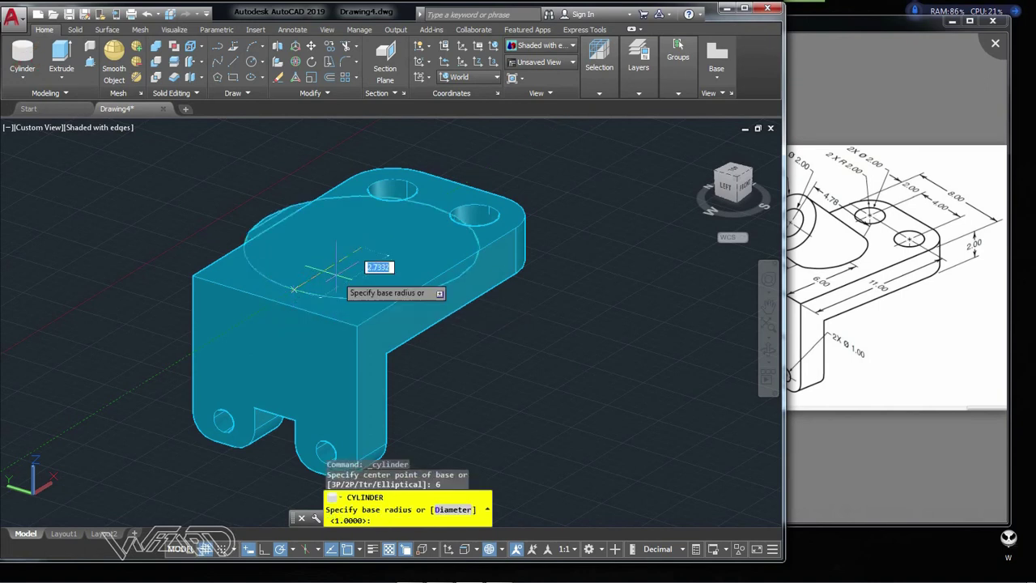
left_click(884, 42)
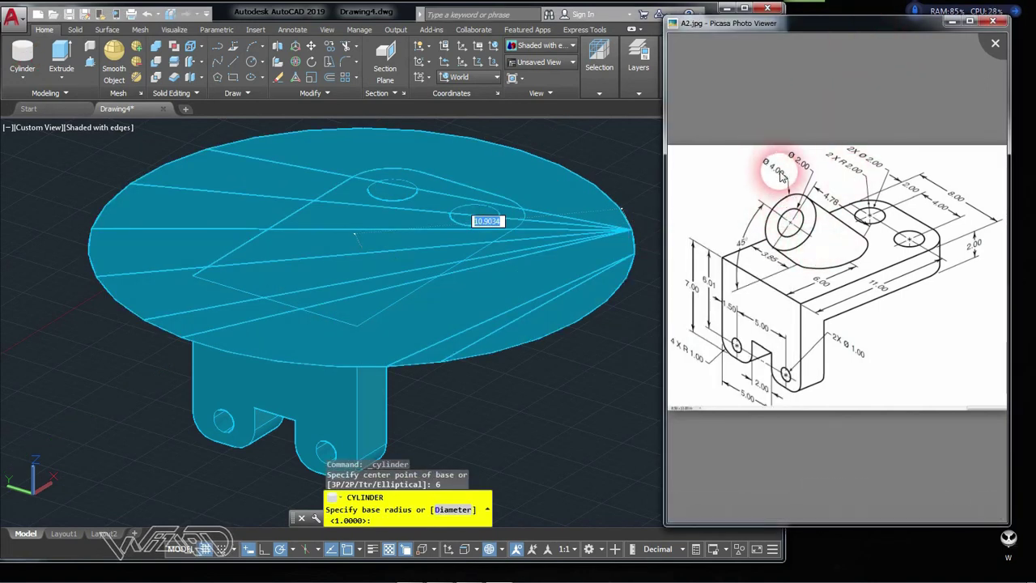
left_click(405, 11)
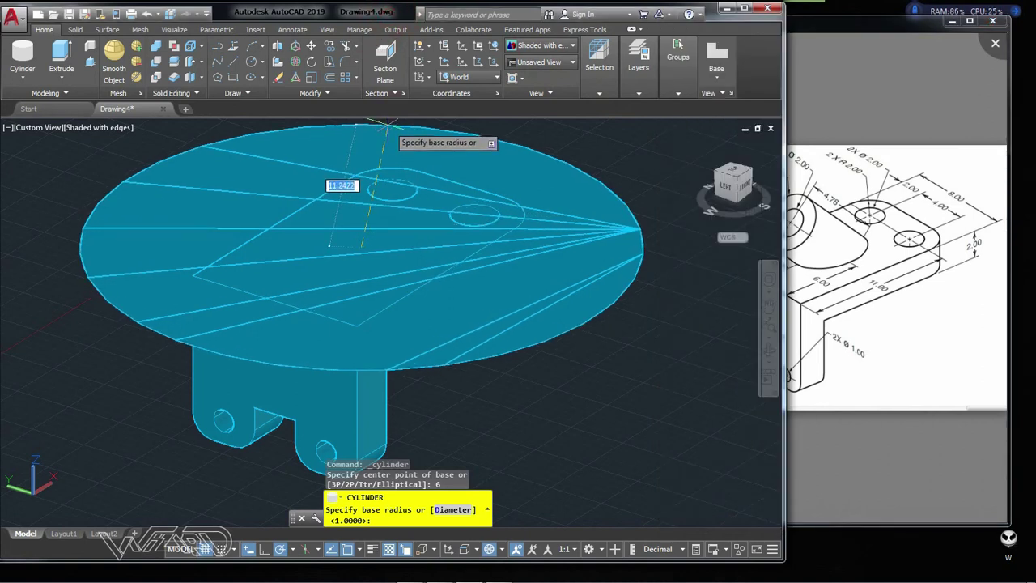
key("Return")
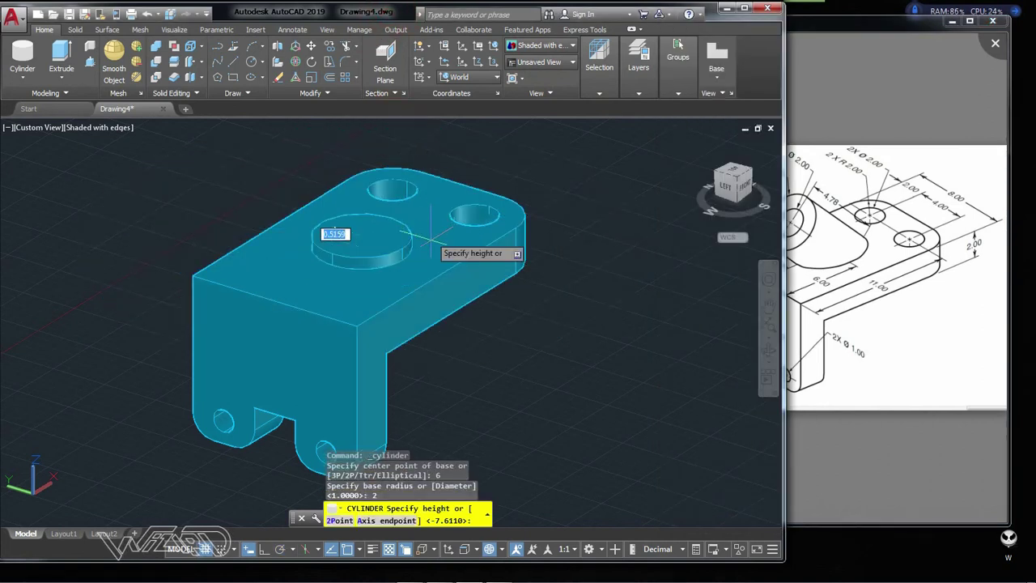
left_click(817, 31)
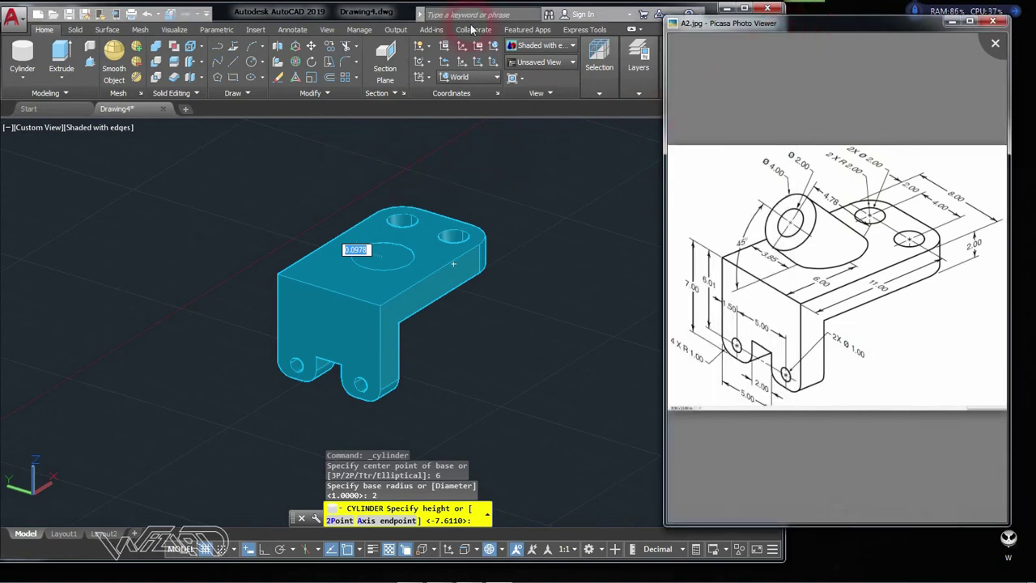
left_click(374, 10)
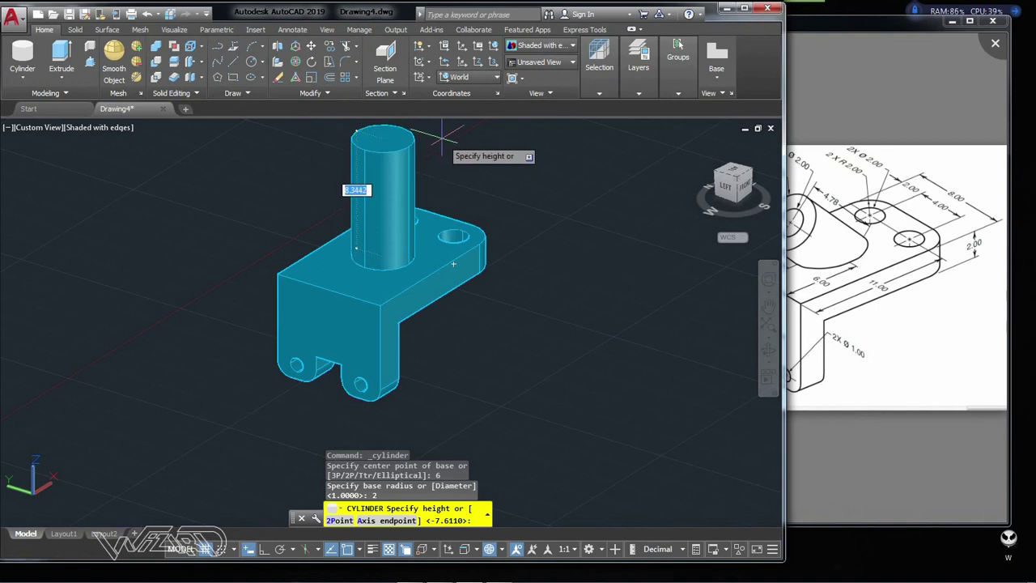
left_click(442, 138)
left_click(374, 191)
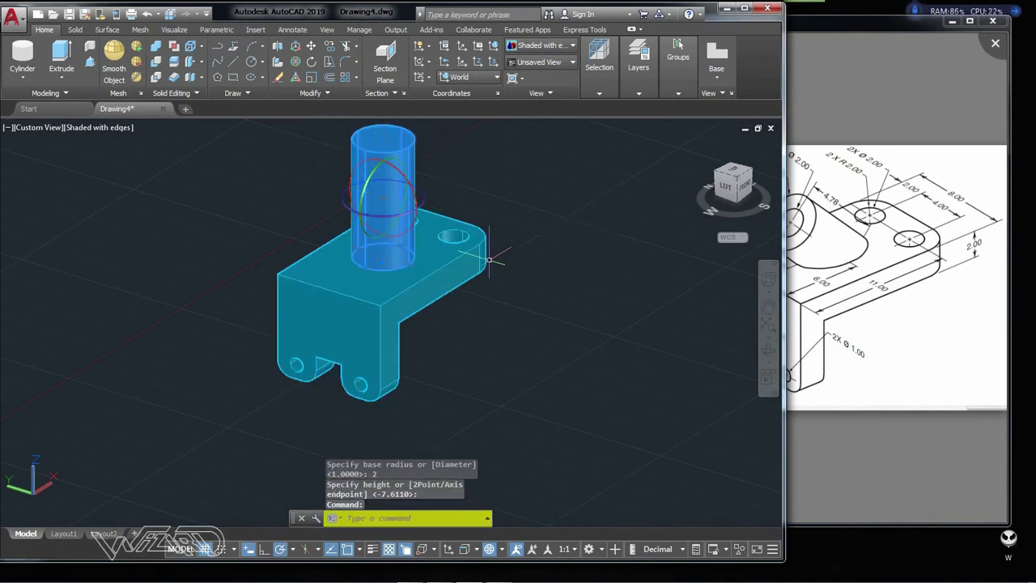
left_click(383, 261)
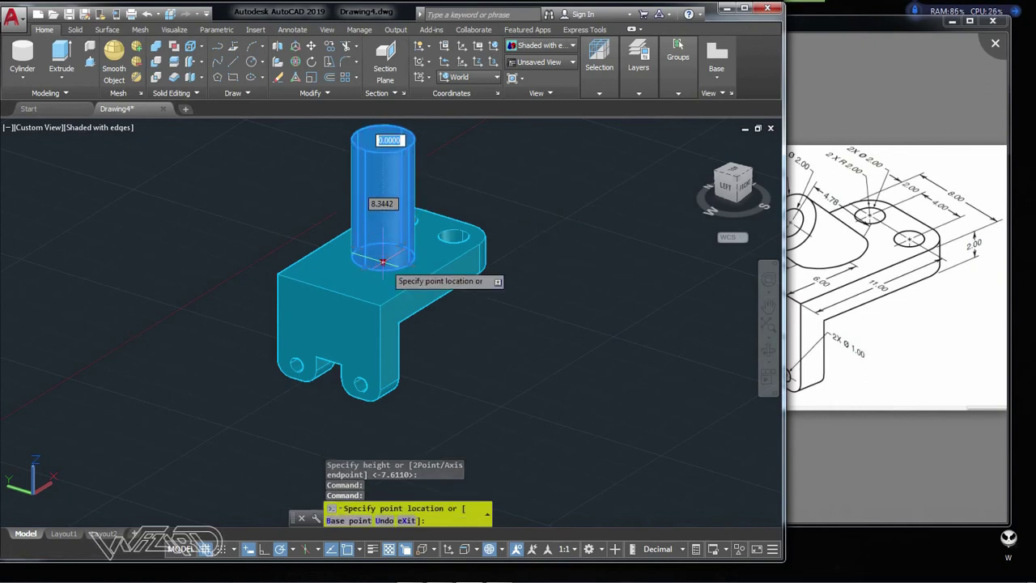
key("Escape")
key("Escape")
left_click(805, 91)
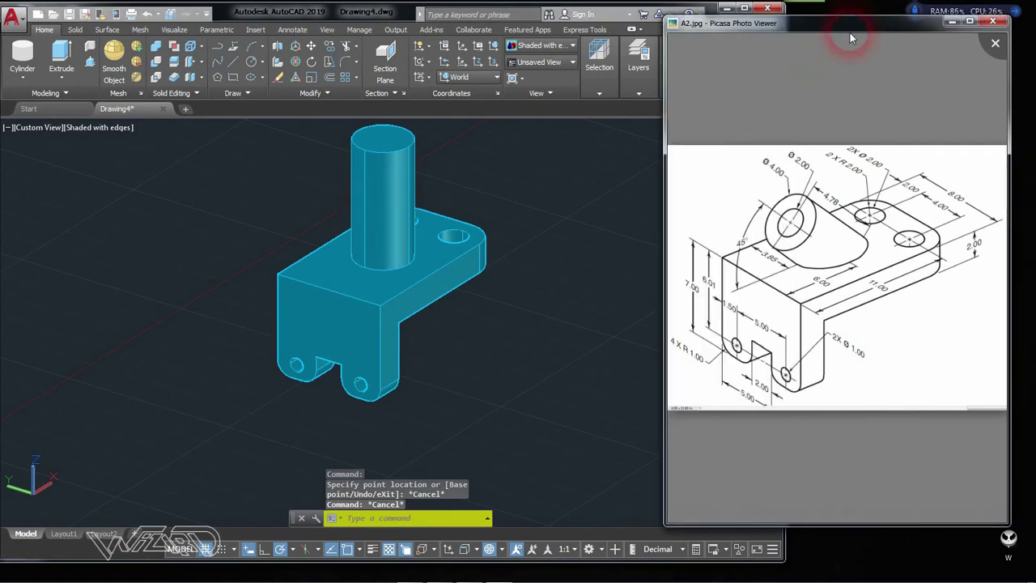
Rotate the cylinder 45 degrees about its base centre using the relocated gizmo
left_click(576, 263)
middle_click_drag(547, 255, 486, 243, "shift")
left_click(382, 203)
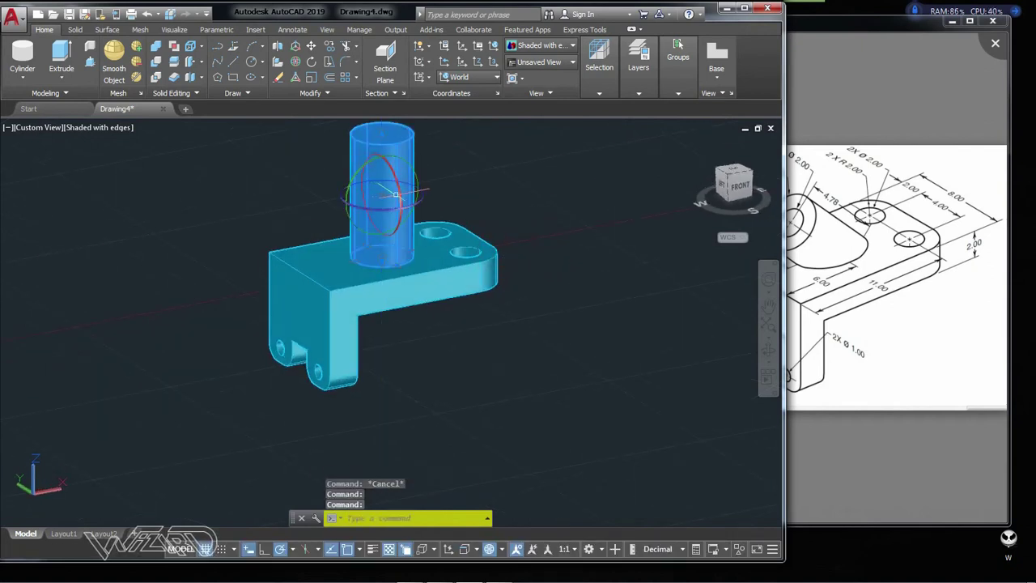
right_click(403, 201)
left_click(396, 270)
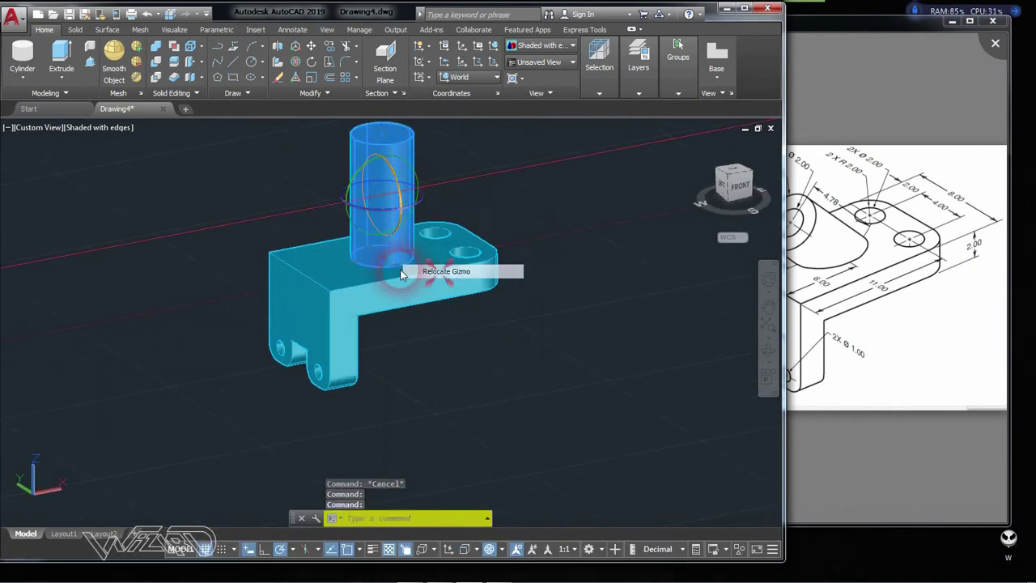
left_click(381, 256)
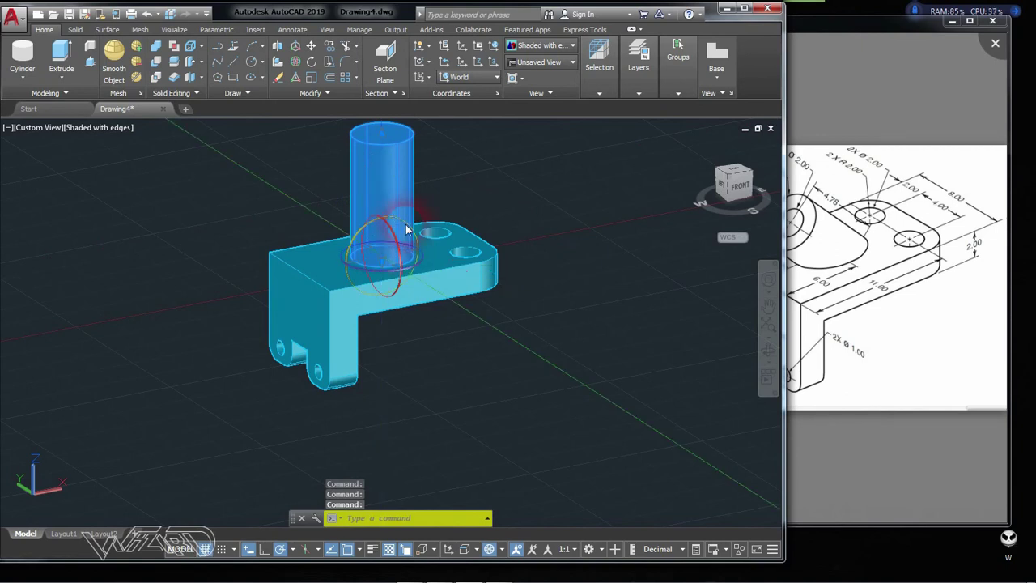
left_click(393, 217)
type("45")
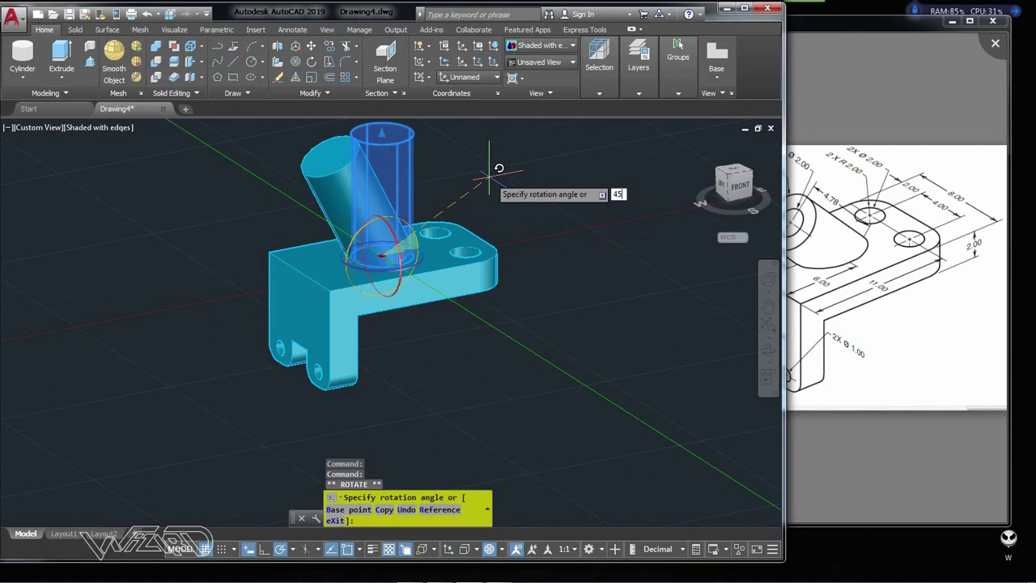
key("Return")
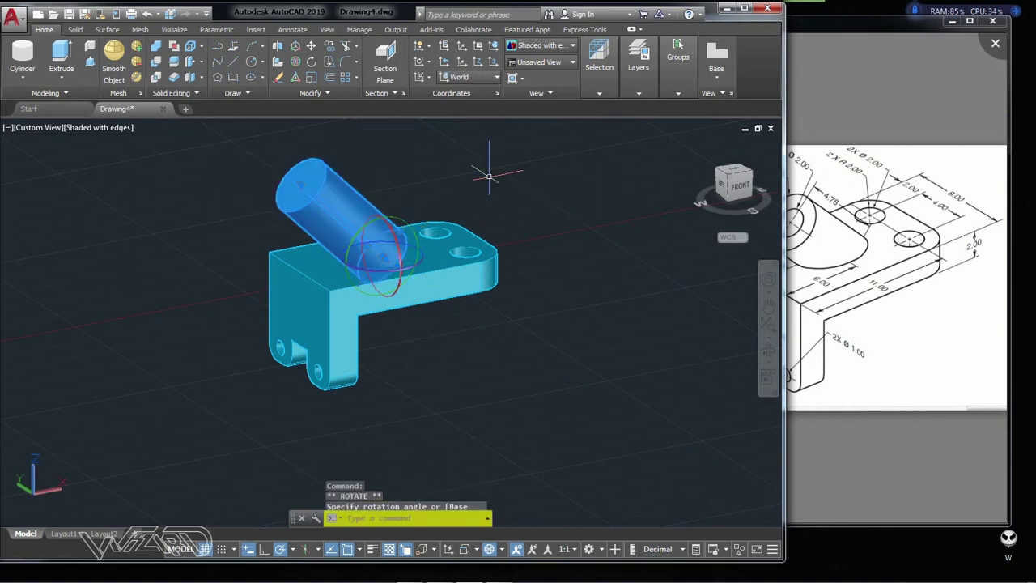
key("Escape")
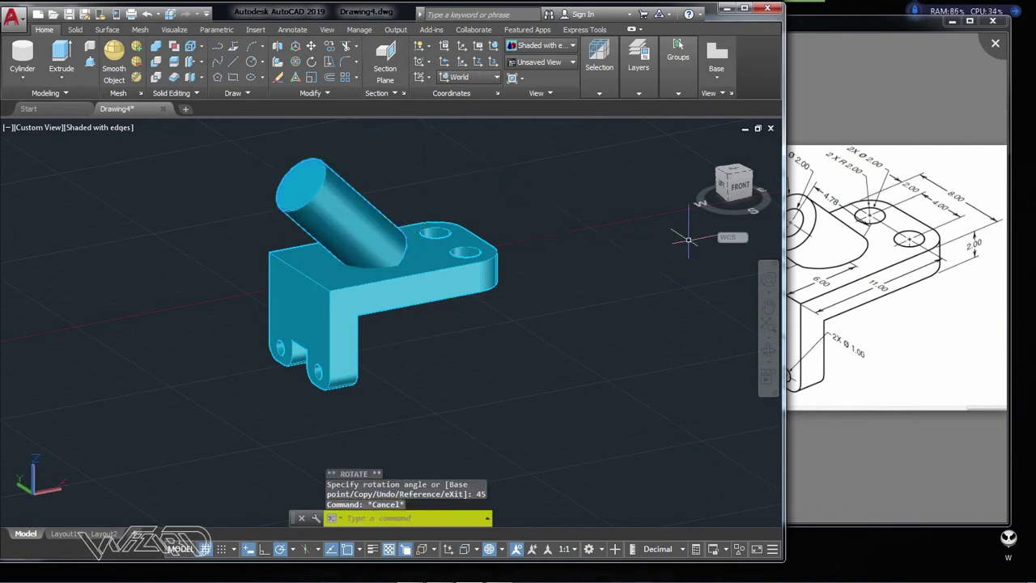
Orbit around the tilted boss to check it below the plate, leaving the geometry unchanged
middle_click_drag(572, 252, 543, 289, "shift")
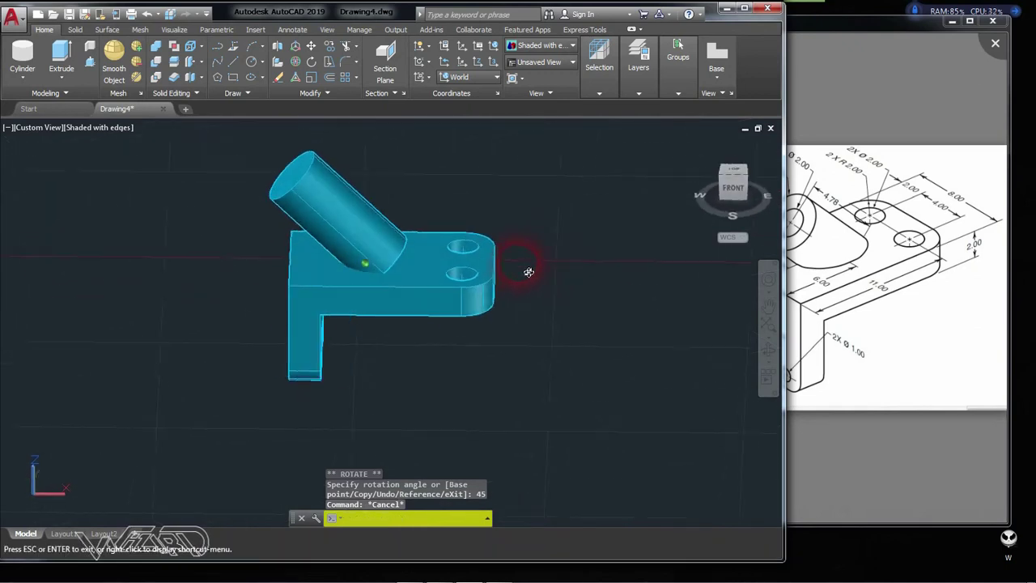
left_click(362, 216)
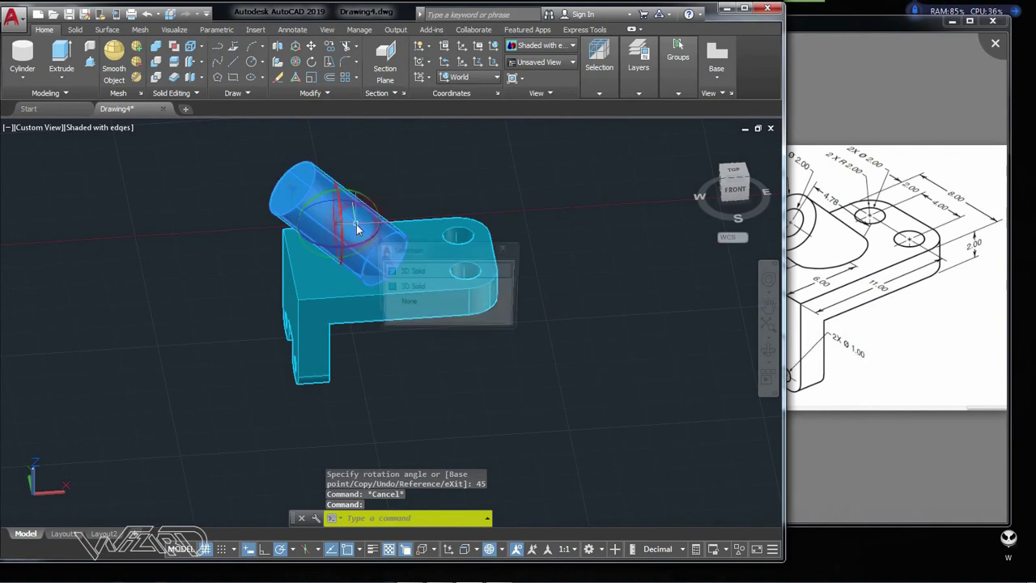
left_click(415, 267)
scroll(409, 259, "up", 2)
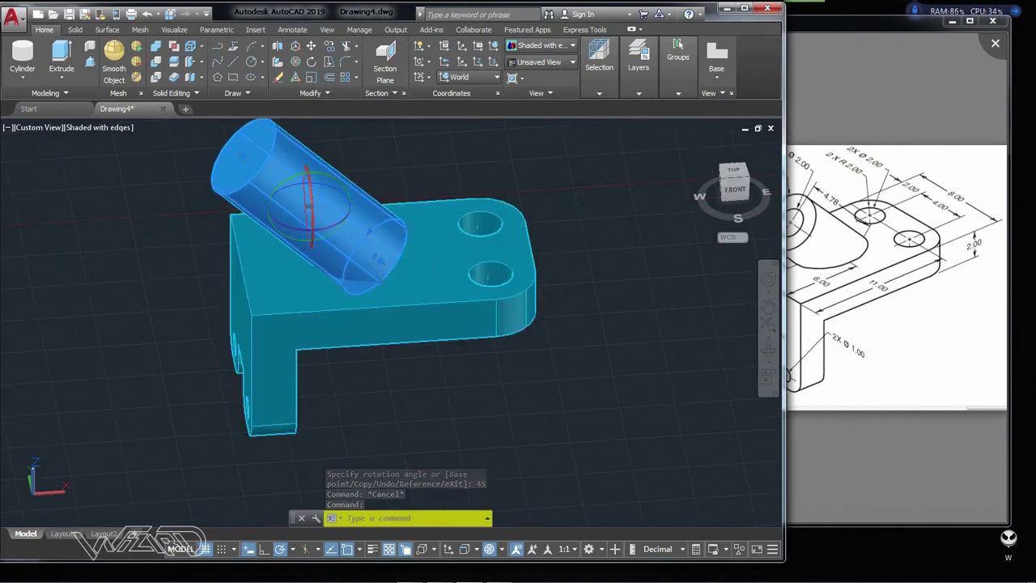
left_click(375, 242)
key("Escape")
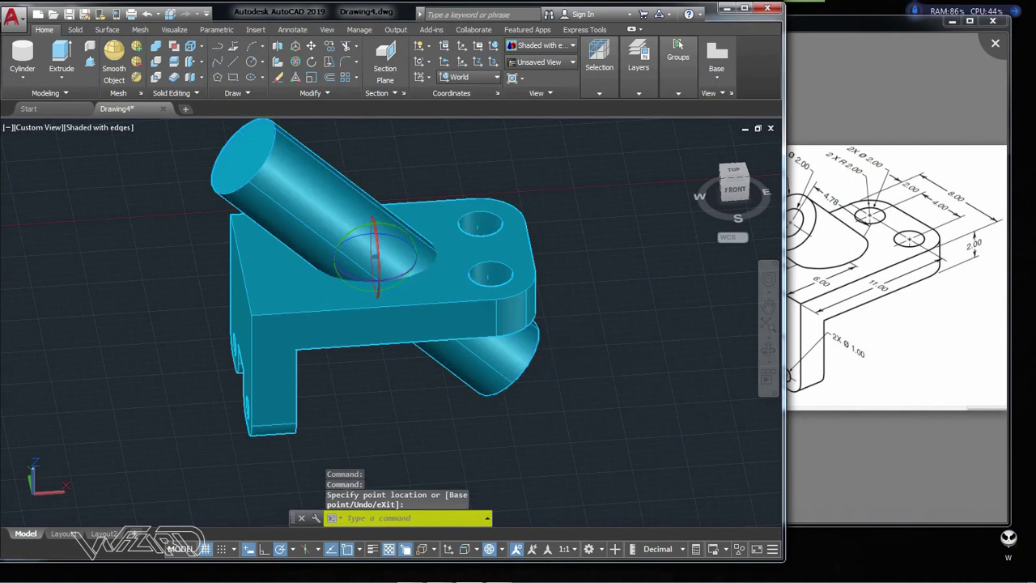
middle_click_drag(385, 320, 514, 265, "shift")
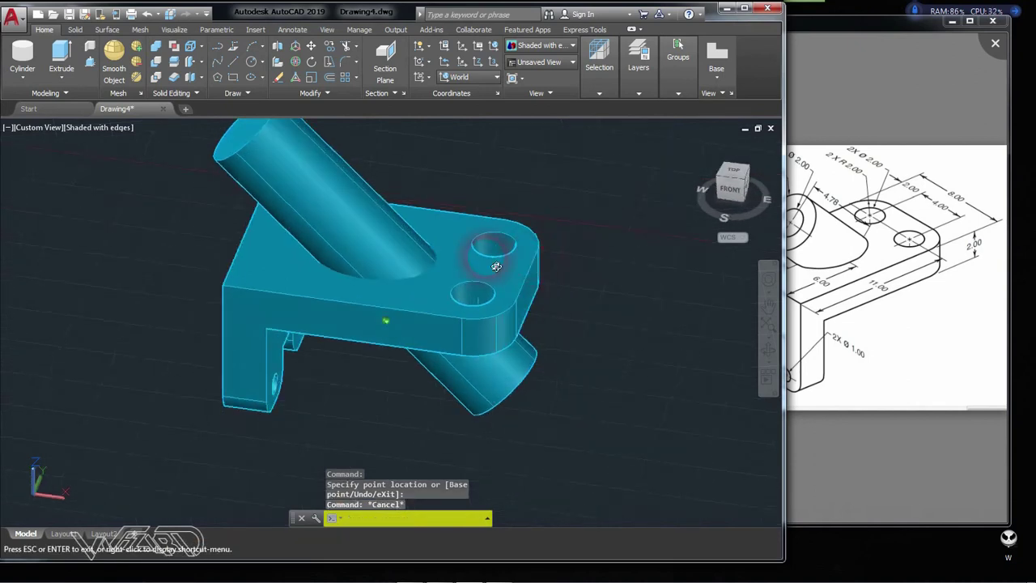
type("l")
key("Return")
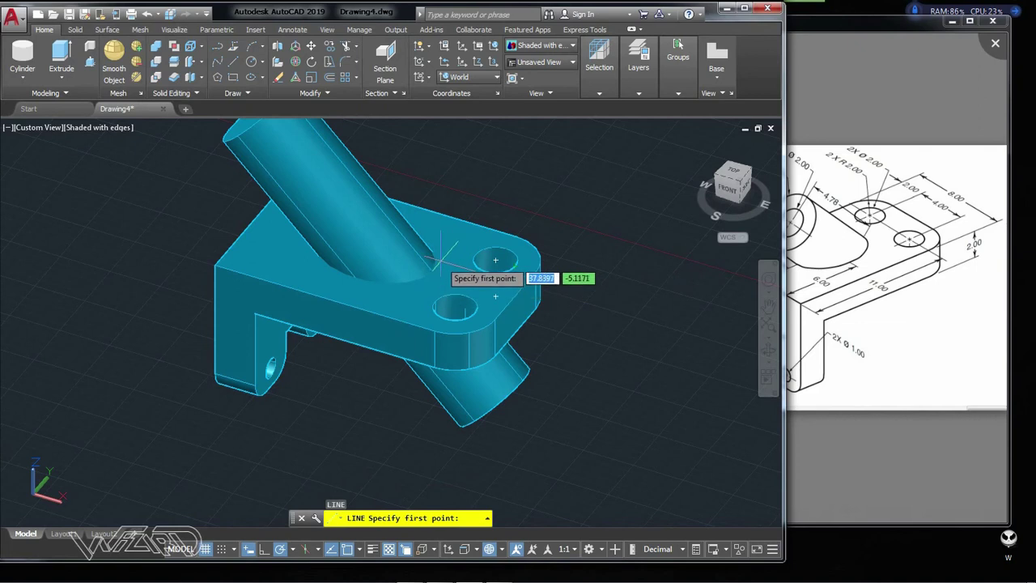
key("Escape")
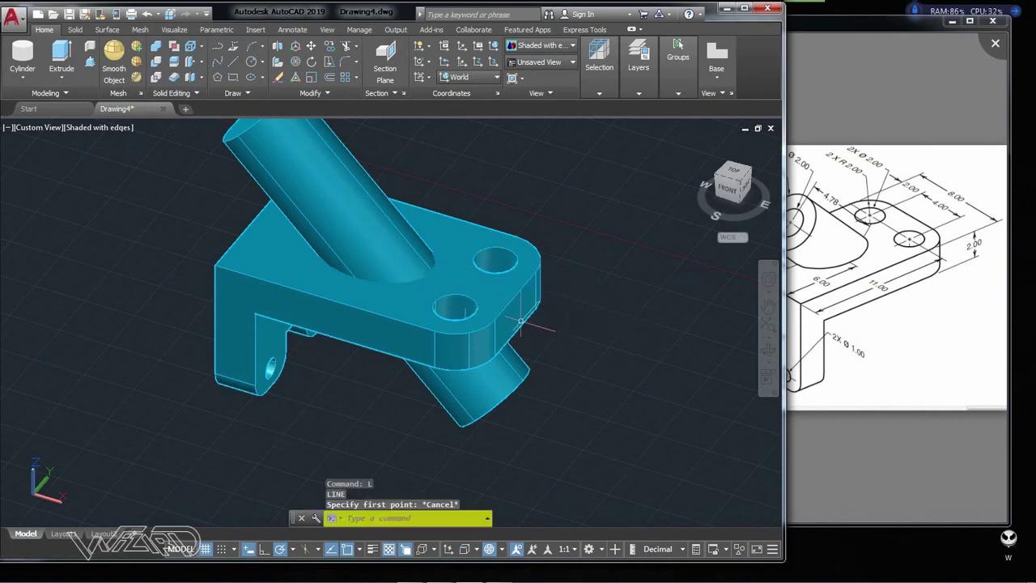
left_click(895, 301)
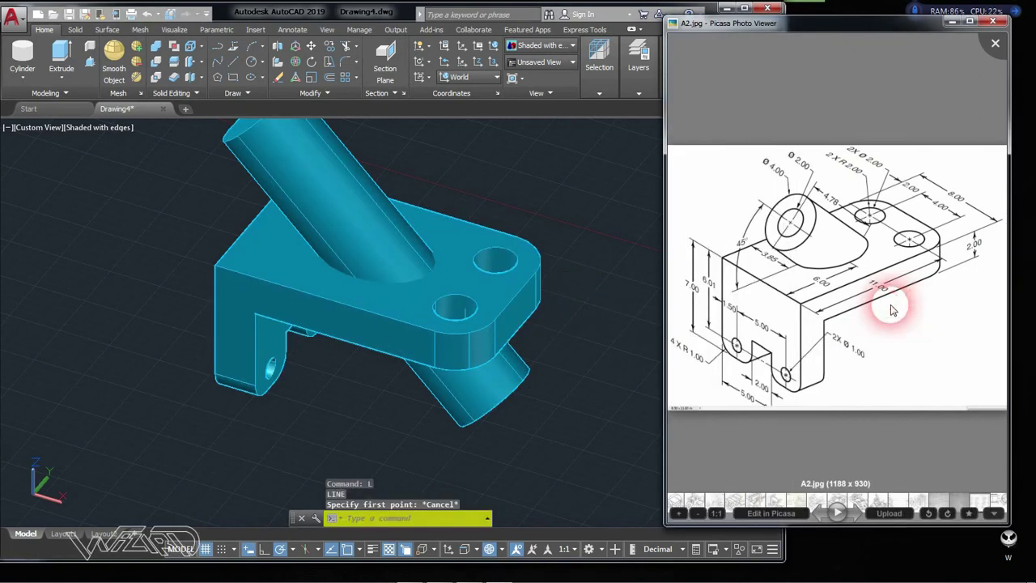
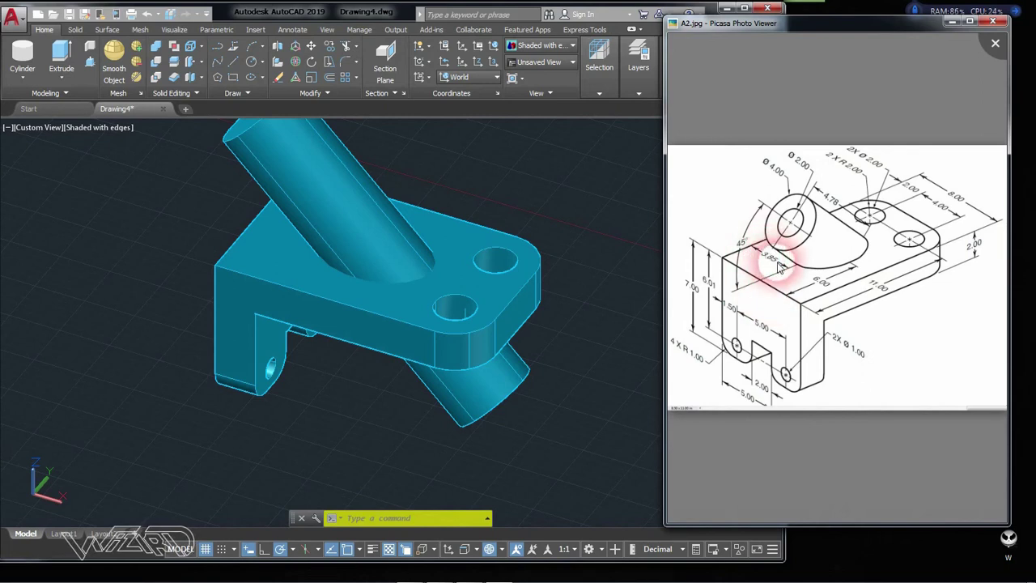
Start moving the angled cylinder, using its bottom-edge midpoint as the base point
left_click(592, 197)
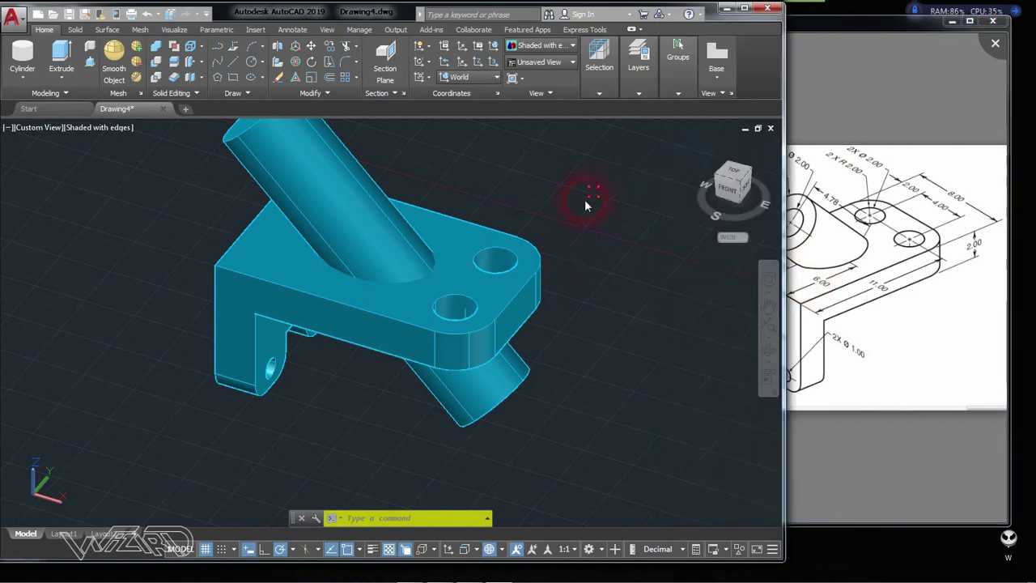
middle_click_drag(582, 243, 618, 242, "shift")
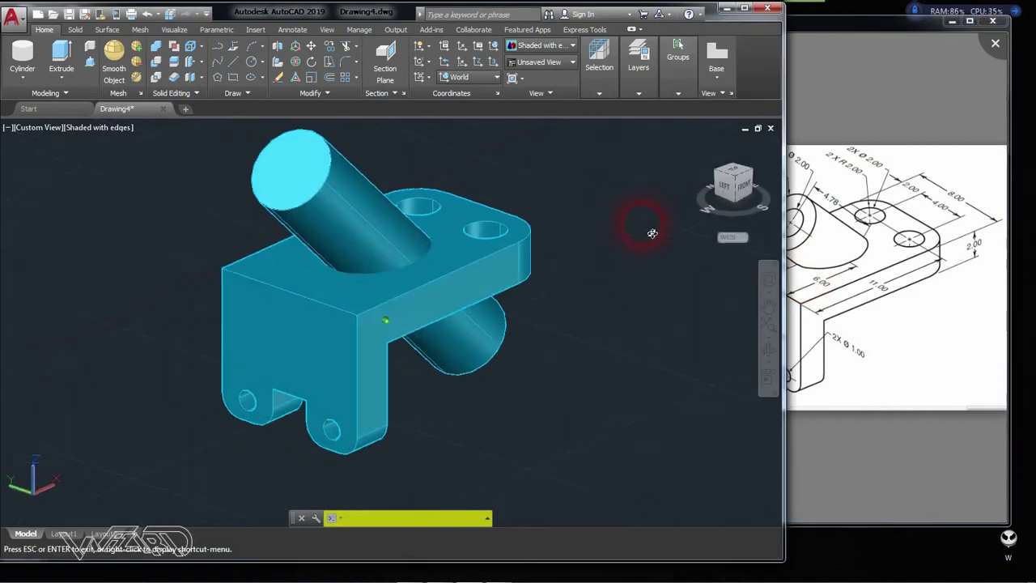
key("ctrl+z")
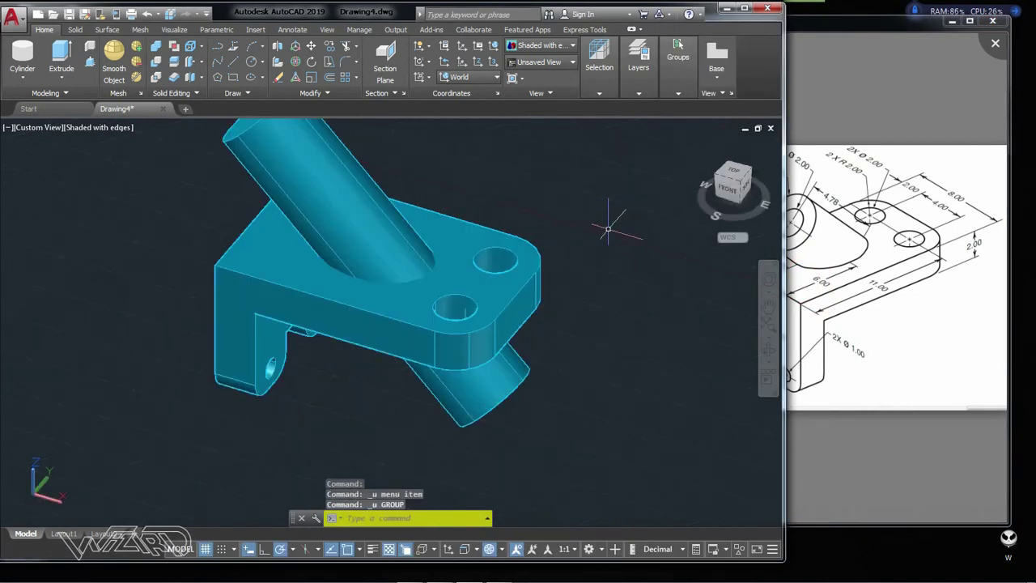
key("ctrl+z")
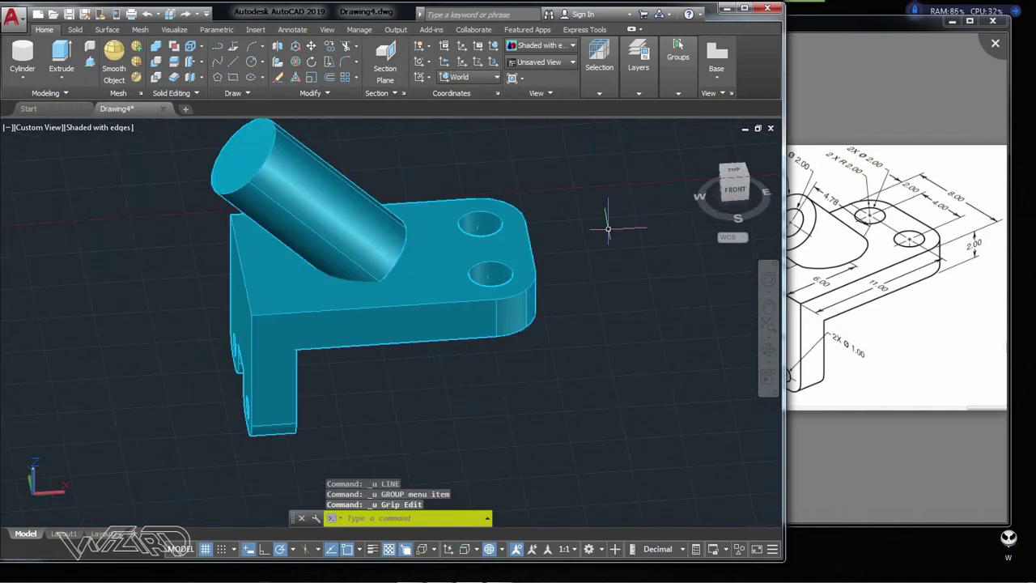
middle_click_drag(611, 249, 464, 233, "shift")
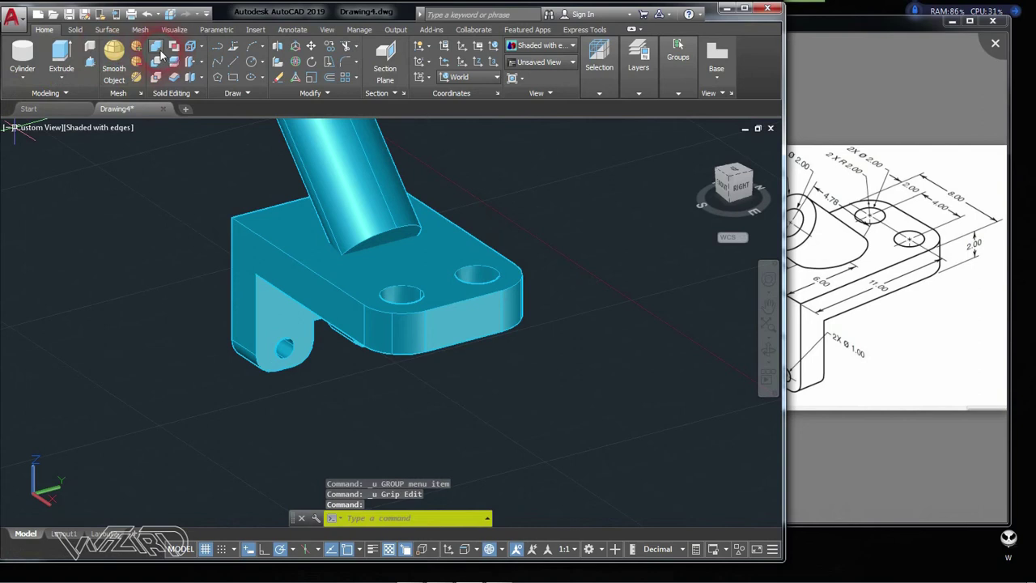
left_click(310, 49)
left_click(328, 158)
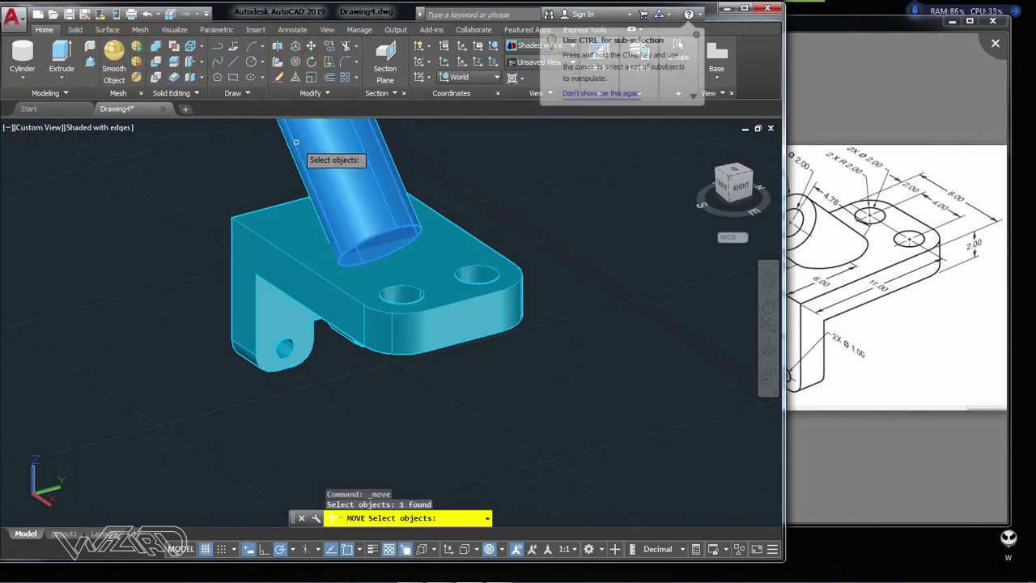
key("Return")
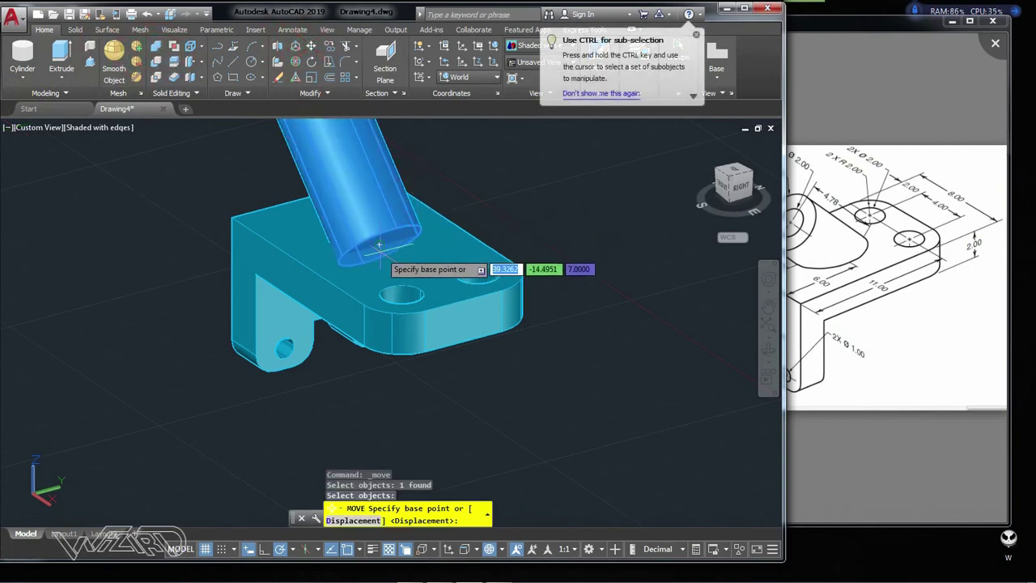
left_click(381, 241)
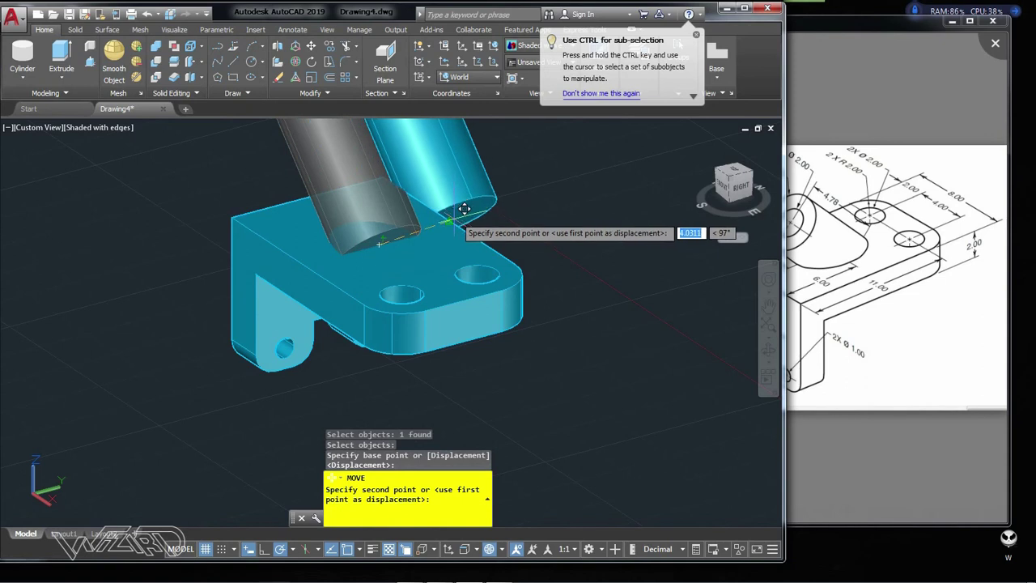
Place the cylinder at a 3.85 offset from the reference point using the From snap
key("F8")
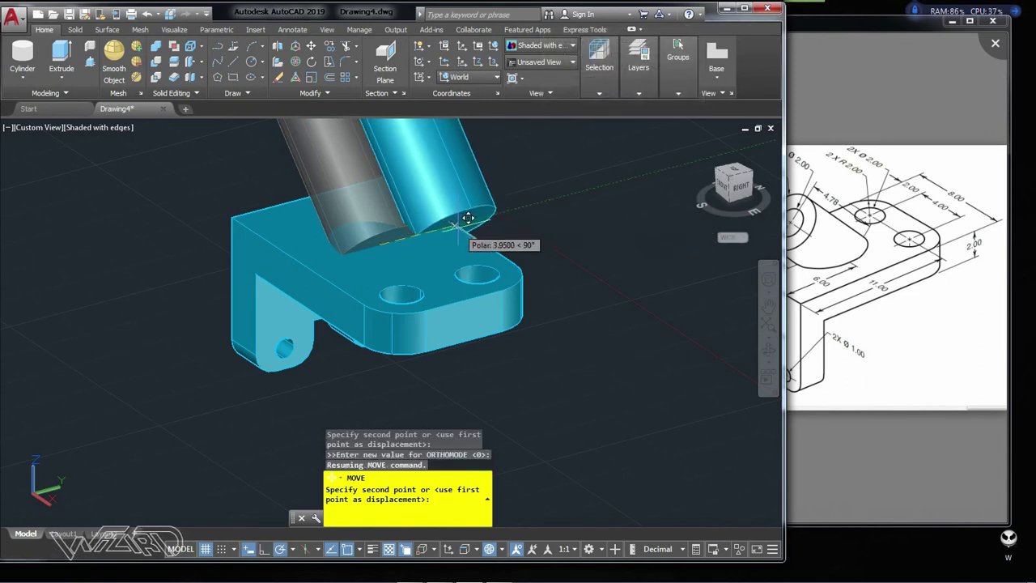
scroll(468, 206, "up", 2)
scroll(454, 221, "up", 2)
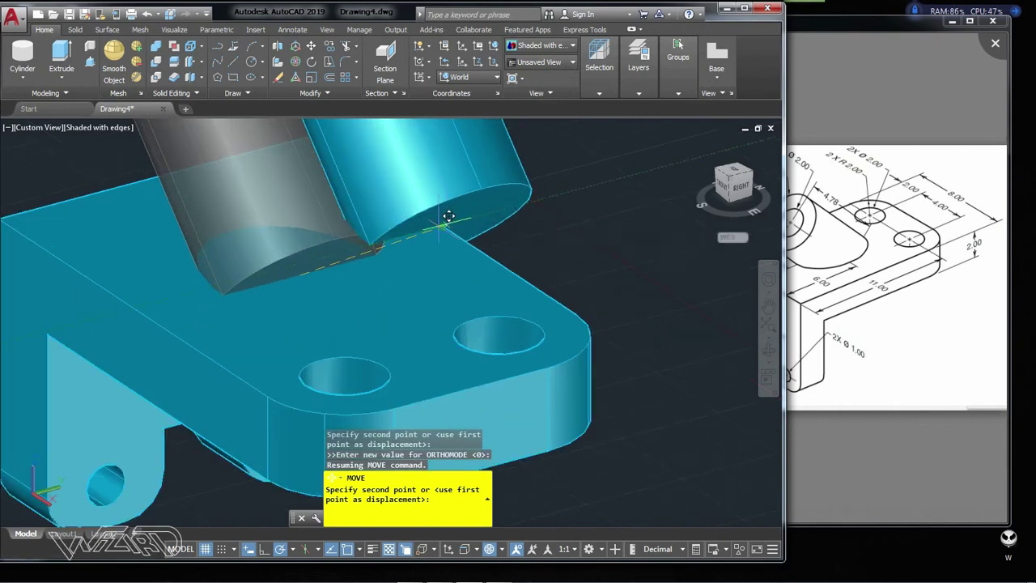
right_click(509, 208, "shift")
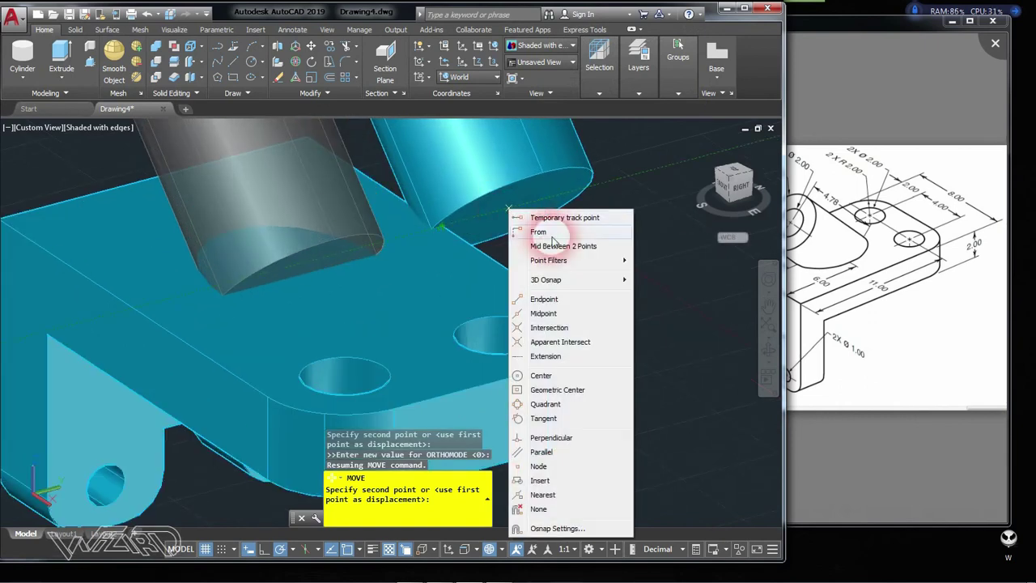
left_click(539, 232)
type("3.85")
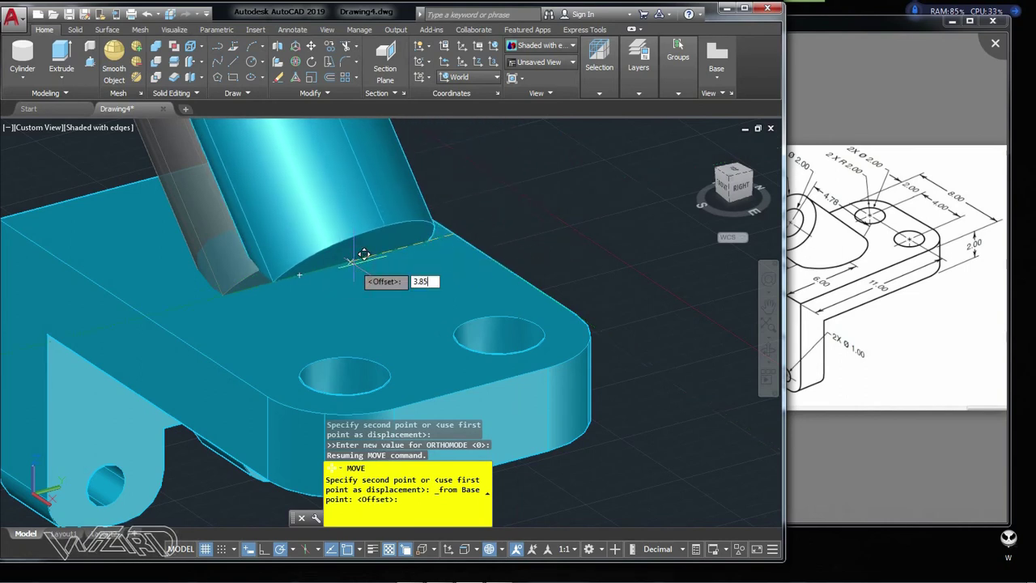
key("Return")
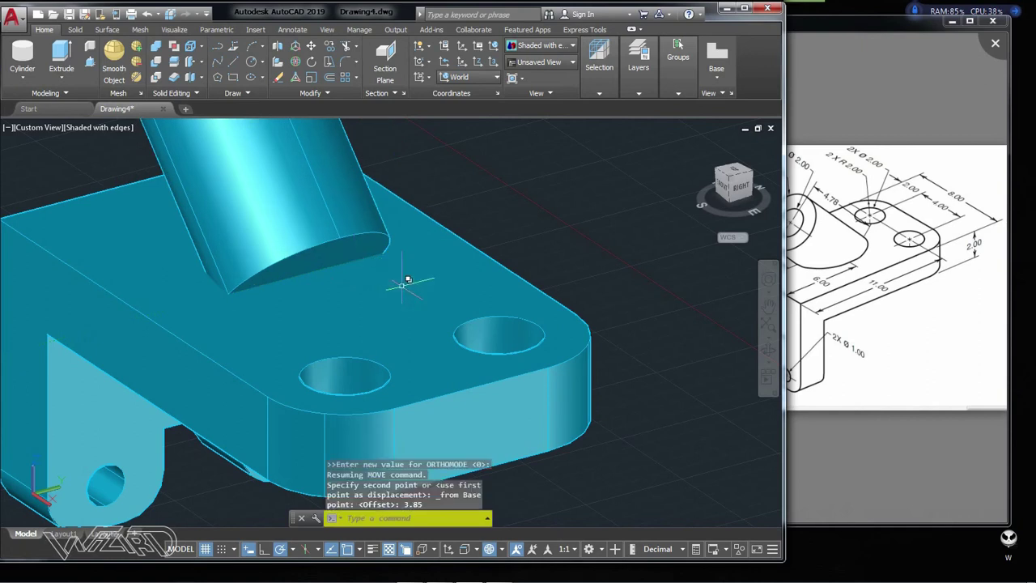
middle_click_drag(408, 279, 455, 256, "shift")
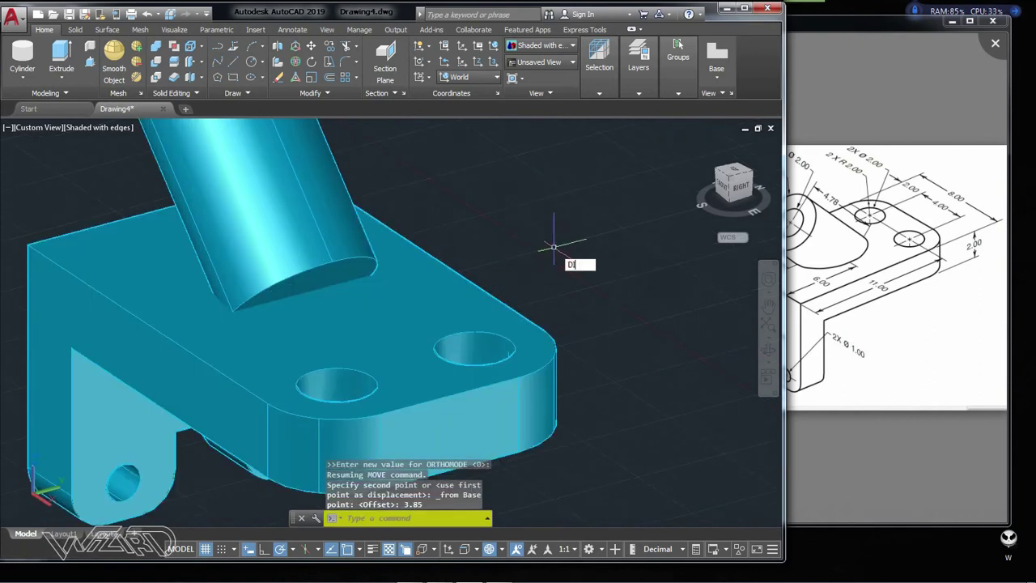
Measure a distance from the cylinder edge, then cancel the measurement
type("ST")
key("Return")
left_click(303, 293)
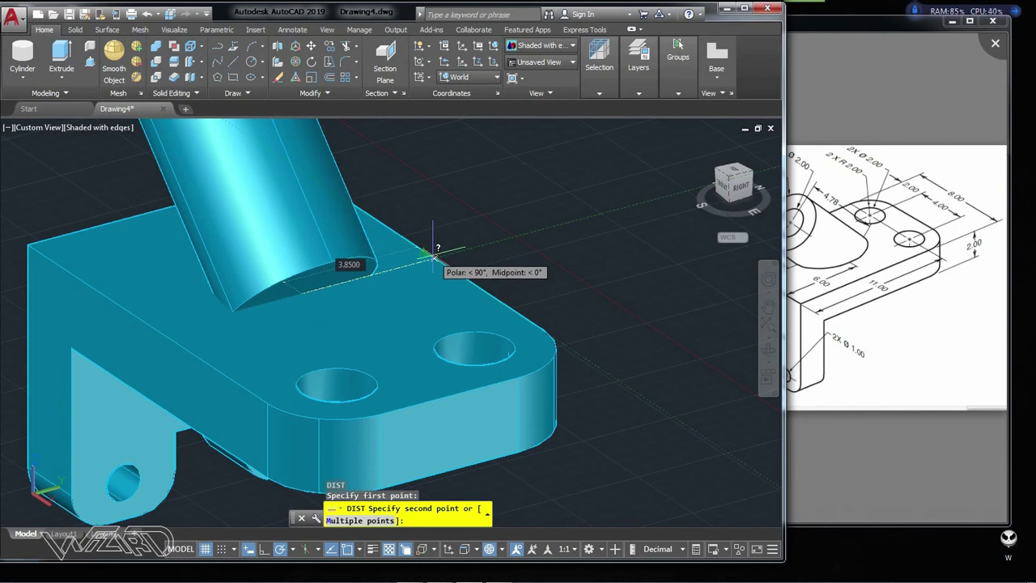
key("Escape")
scroll(434, 256, "down", 5)
middle_click_drag(435, 256, 478, 271, "shift")
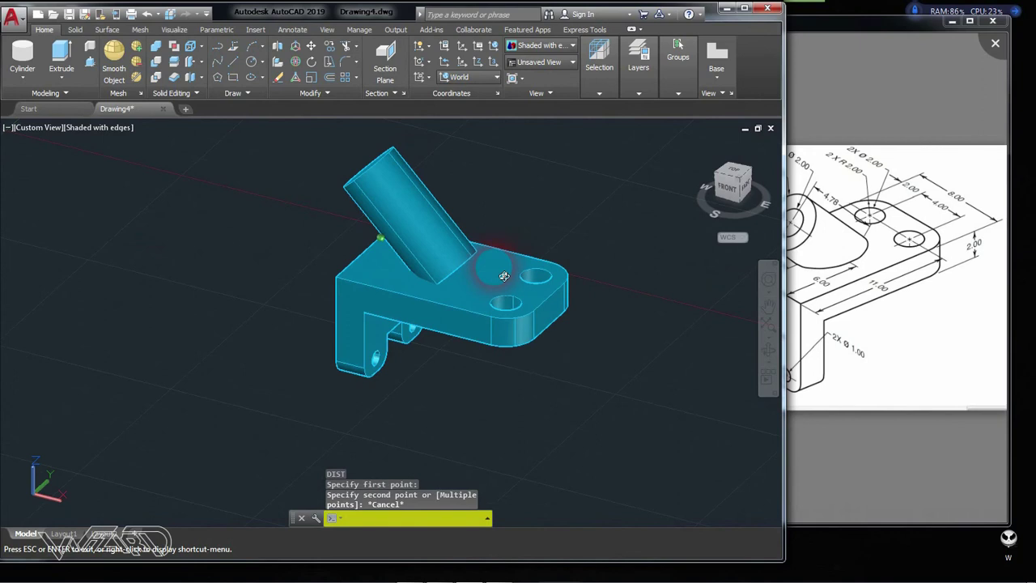
Try a grip edit on the angled cylinder's length, cancel it, and start Slice
scroll(473, 376, "up", 4)
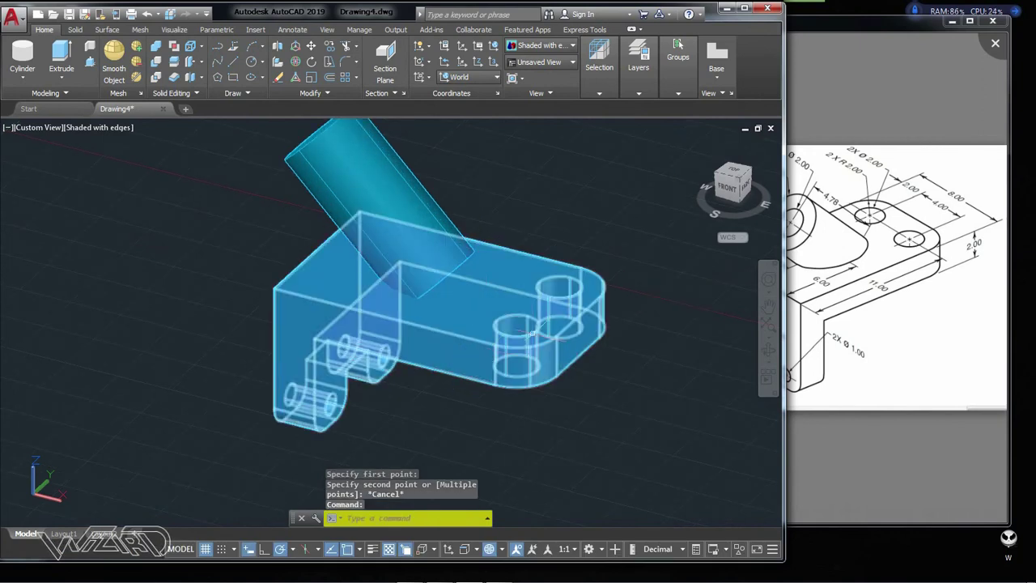
mouse_move(531, 333)
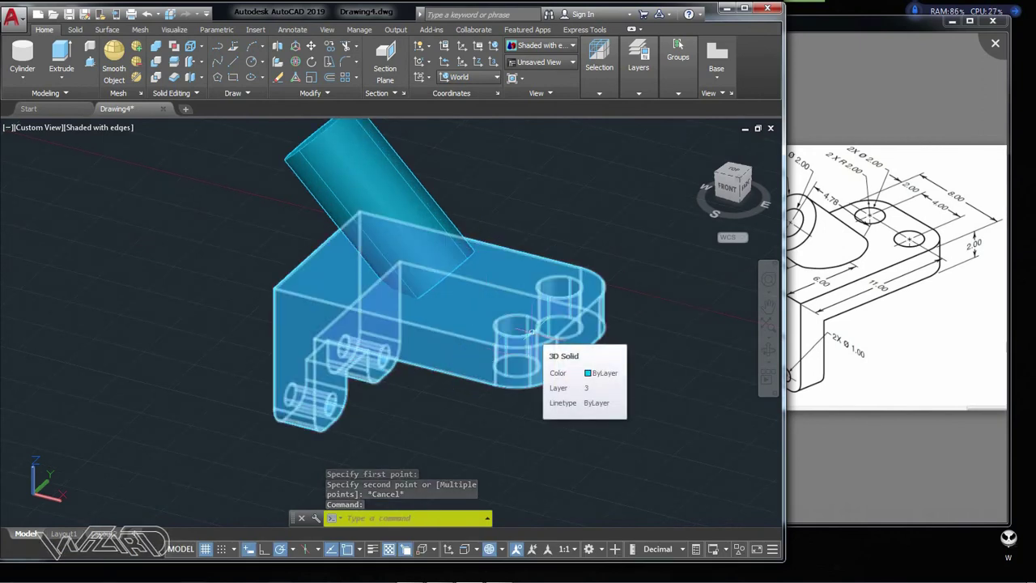
left_click(429, 203)
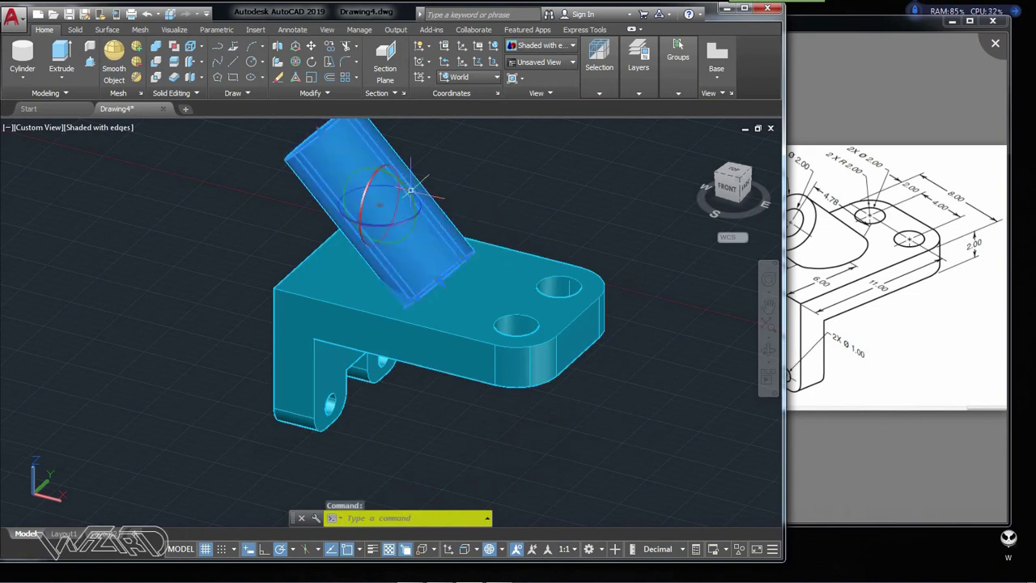
left_click(443, 284)
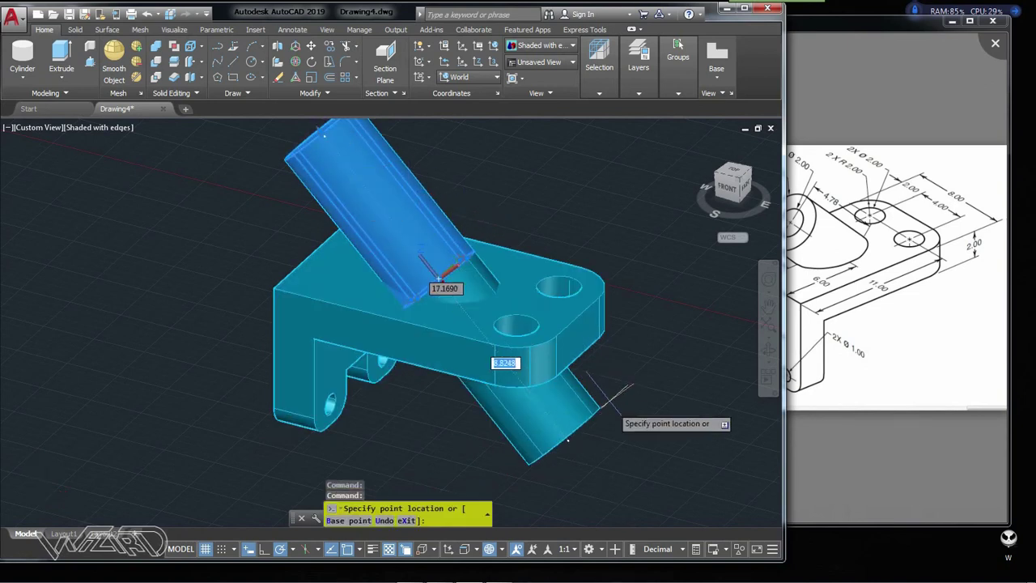
key("Escape")
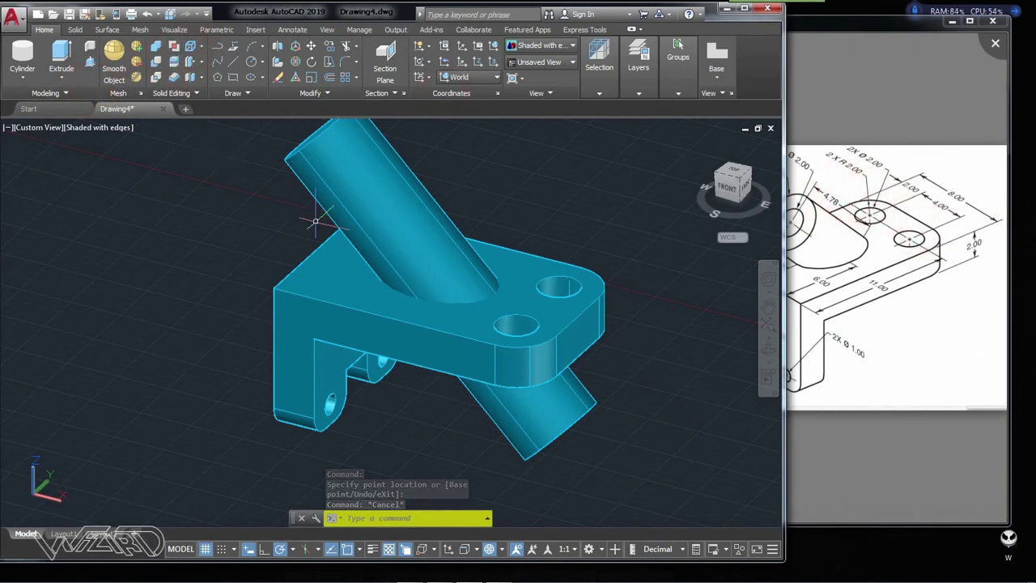
left_click(172, 69)
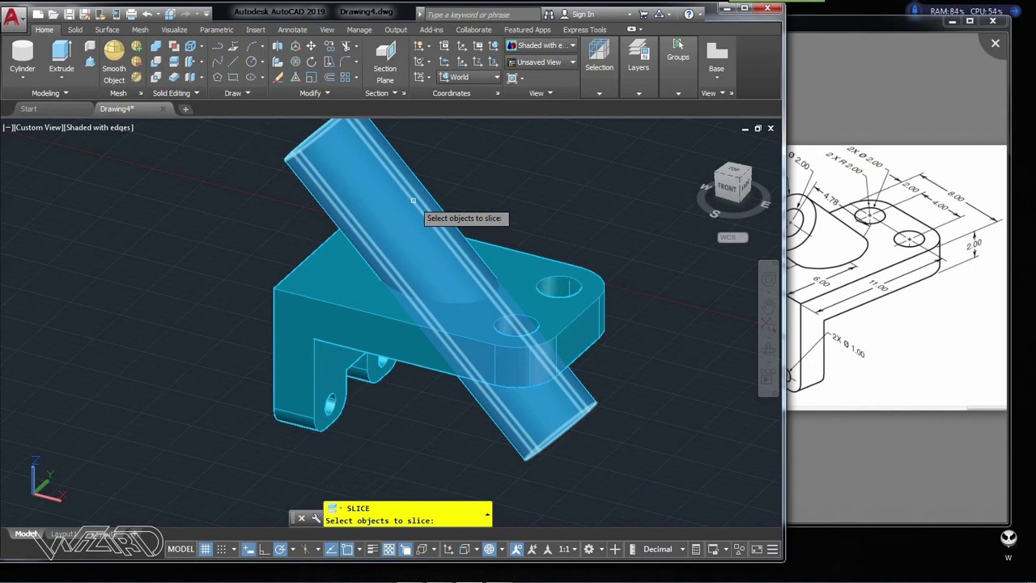
Slice the angled cylinder with an XY plane at the plate's underside and delete the lower piece
left_click(392, 163)
key("Return")
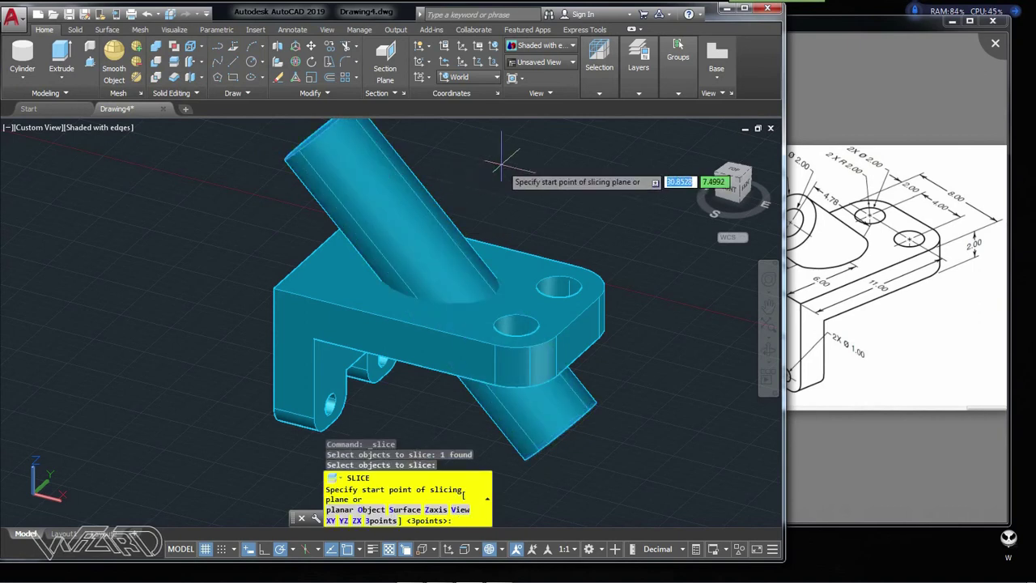
left_click(332, 521)
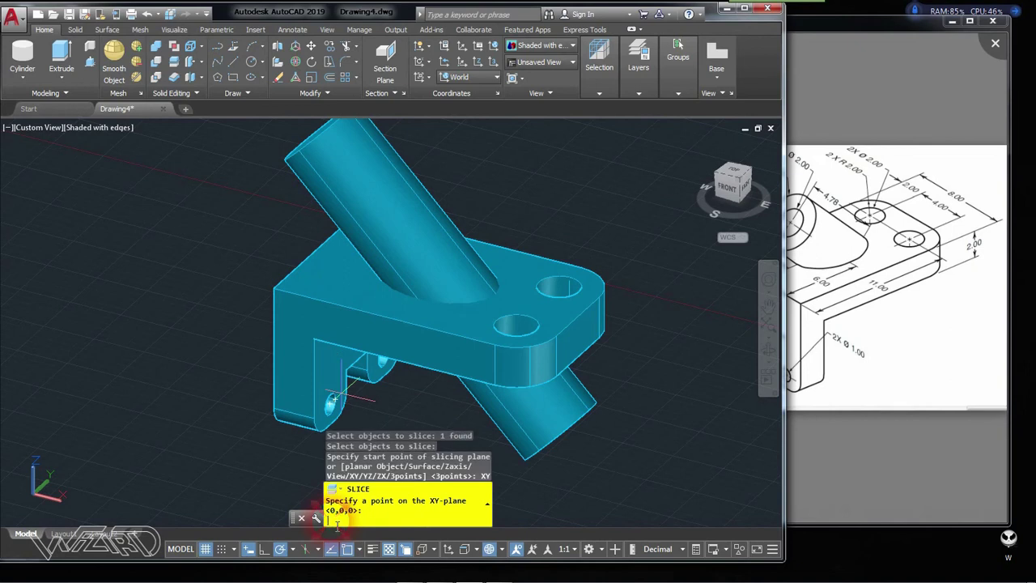
left_click(577, 317)
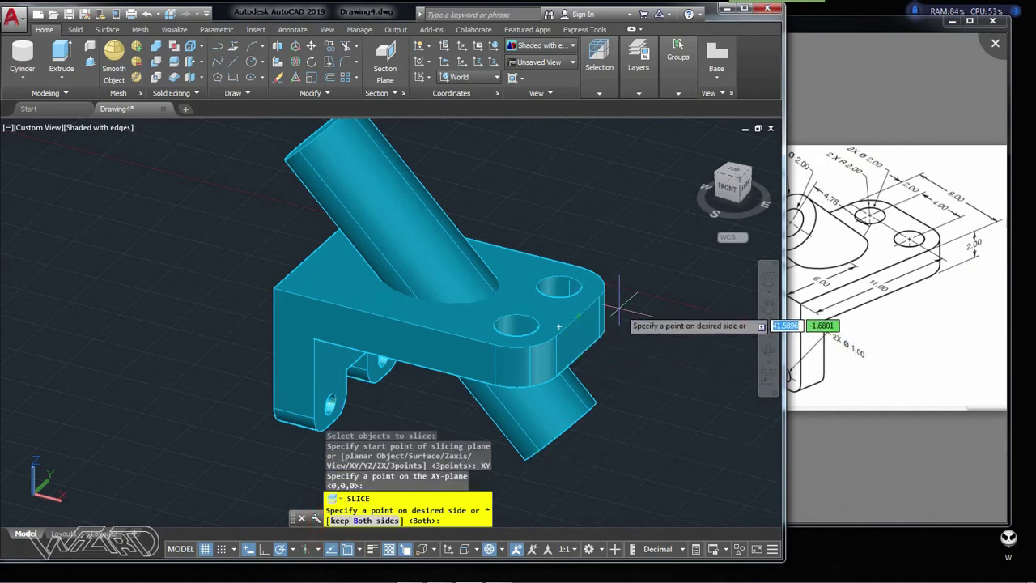
key("Return")
left_click(544, 414)
key("Delete")
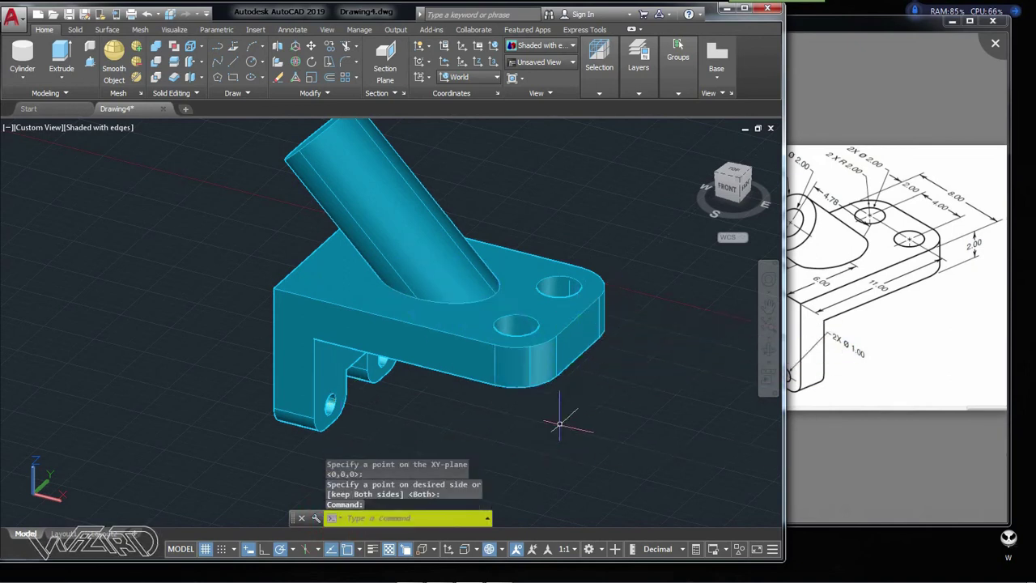
Start a line at the cylinder base, cancel it, and orbit to see the cylinder's top end
left_click(234, 58)
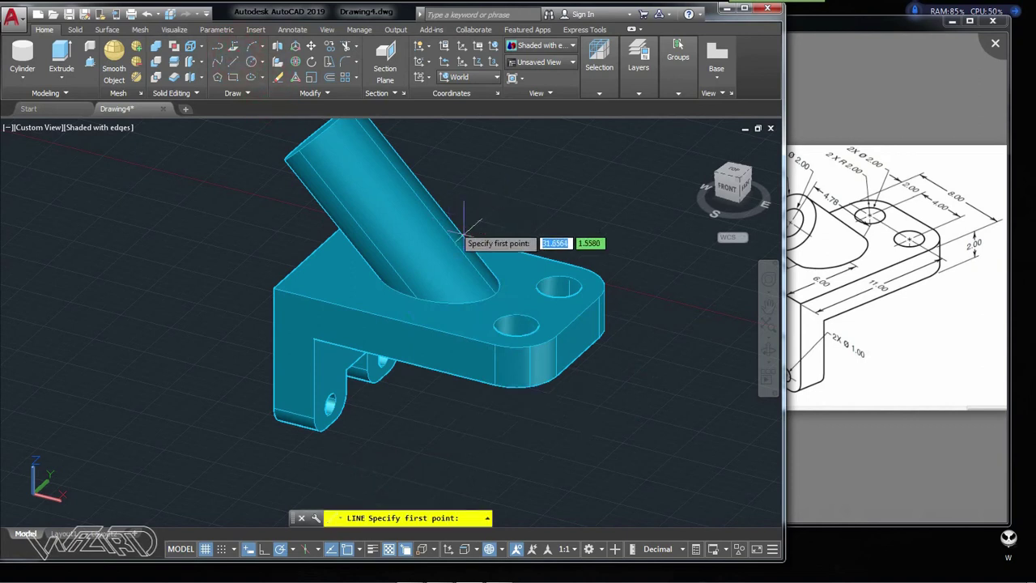
left_click(496, 290)
scroll(495, 290, "down", 2)
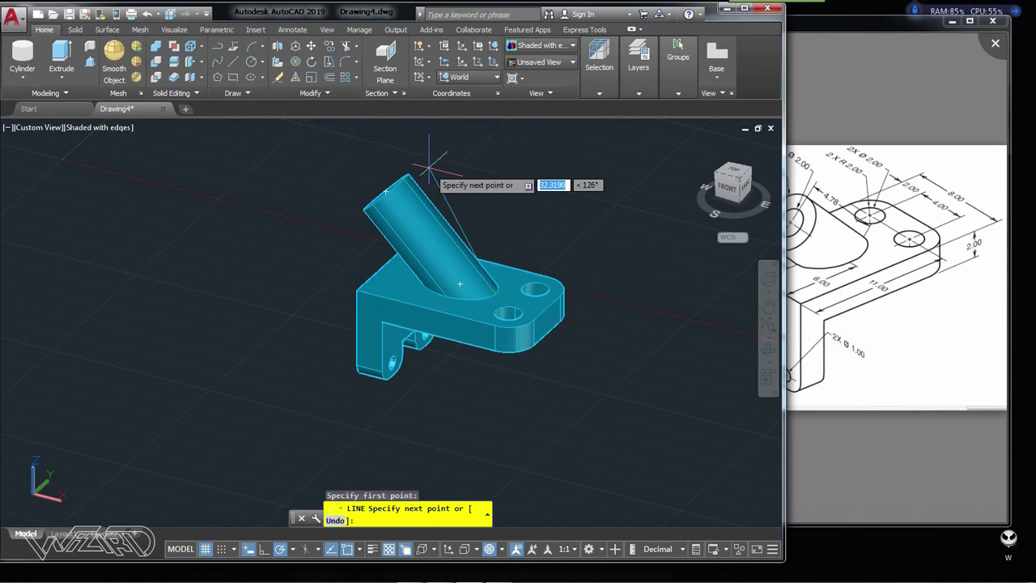
key("Escape")
scroll(461, 188, "up", 3)
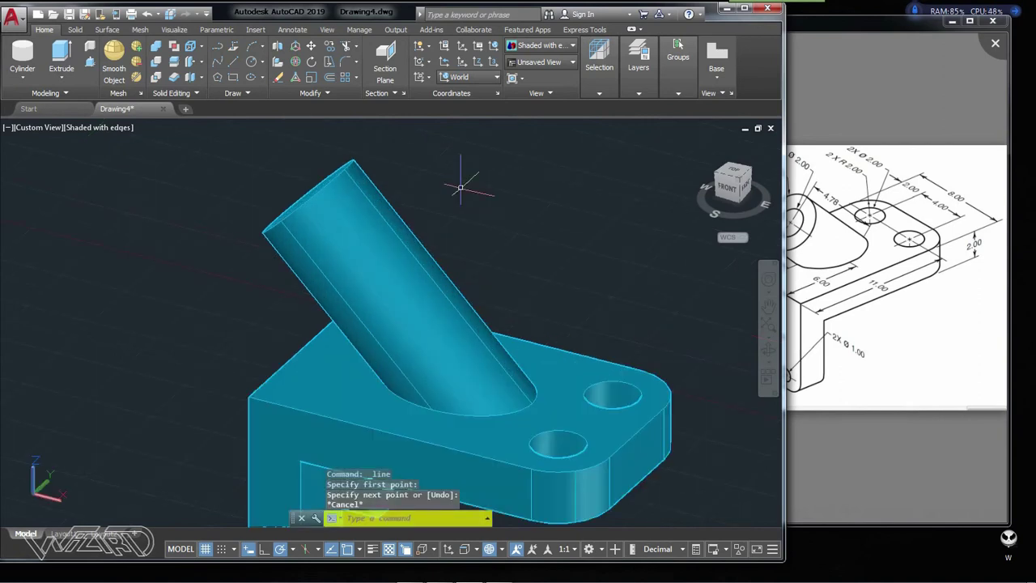
middle_click_drag(471, 229, 497, 232, "shift")
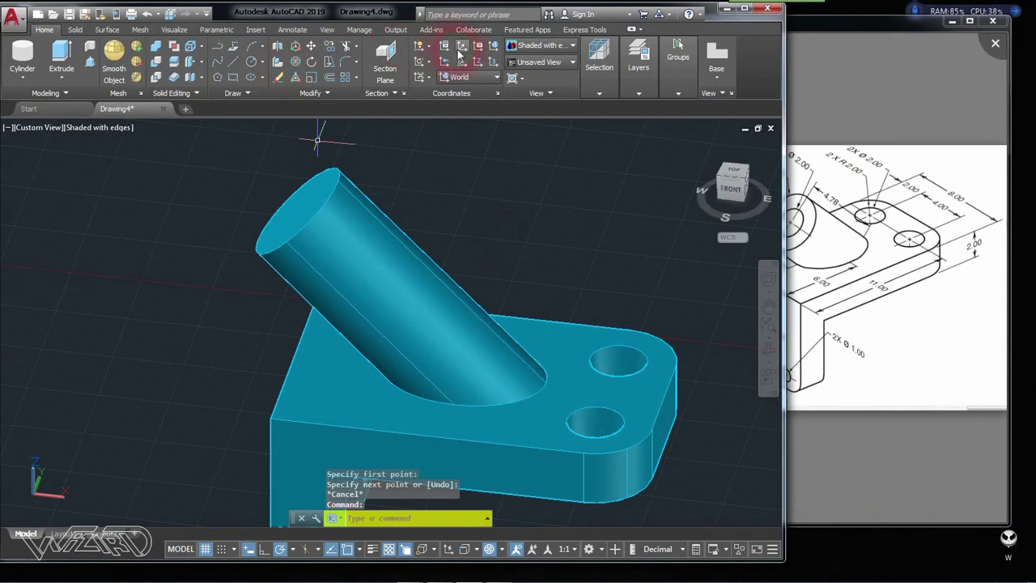
left_click(455, 57)
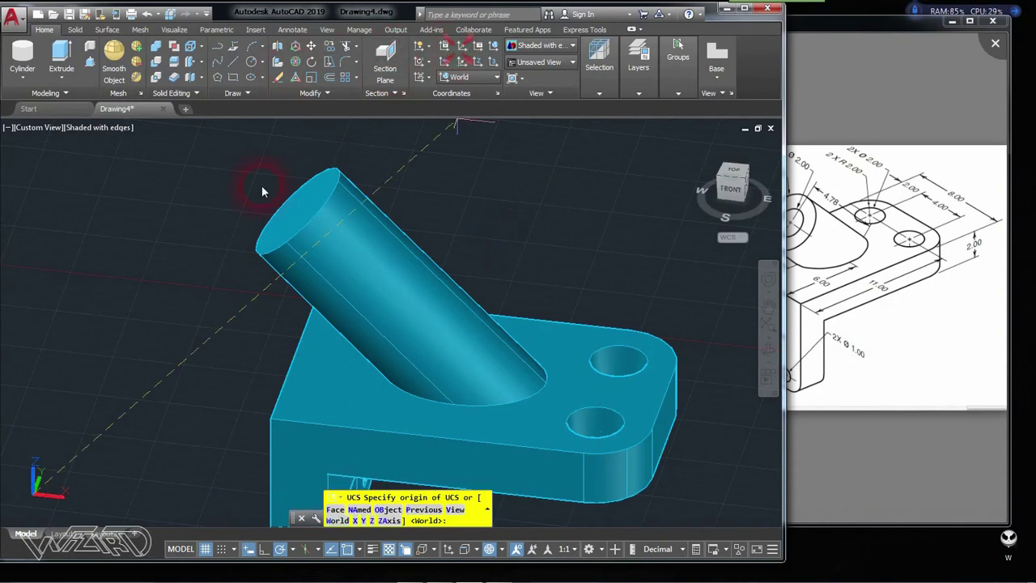
Place the UCS origin at the arm's end-face centre with new X direction and plane
left_click(298, 209)
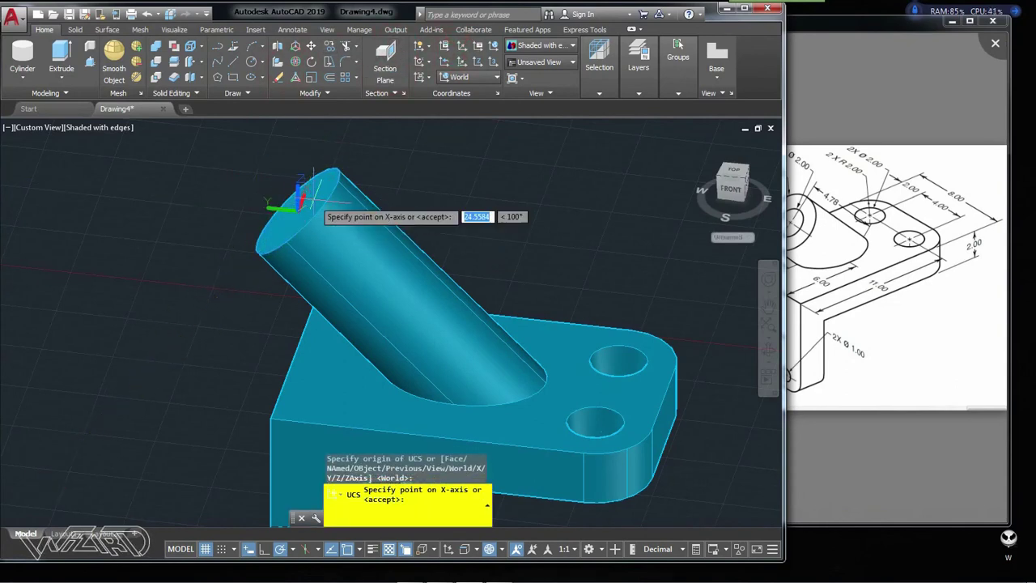
left_click(333, 180)
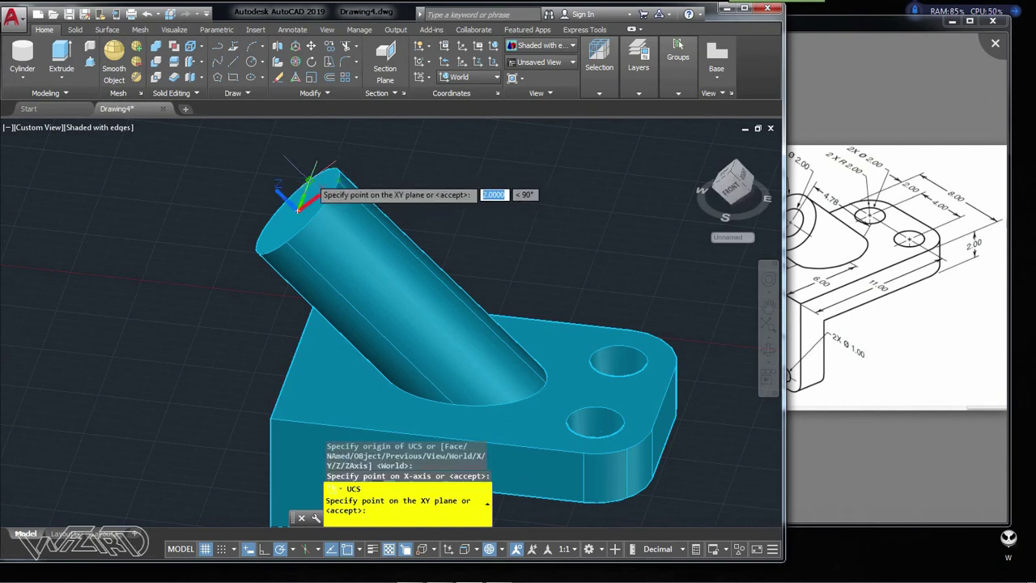
left_click(313, 177)
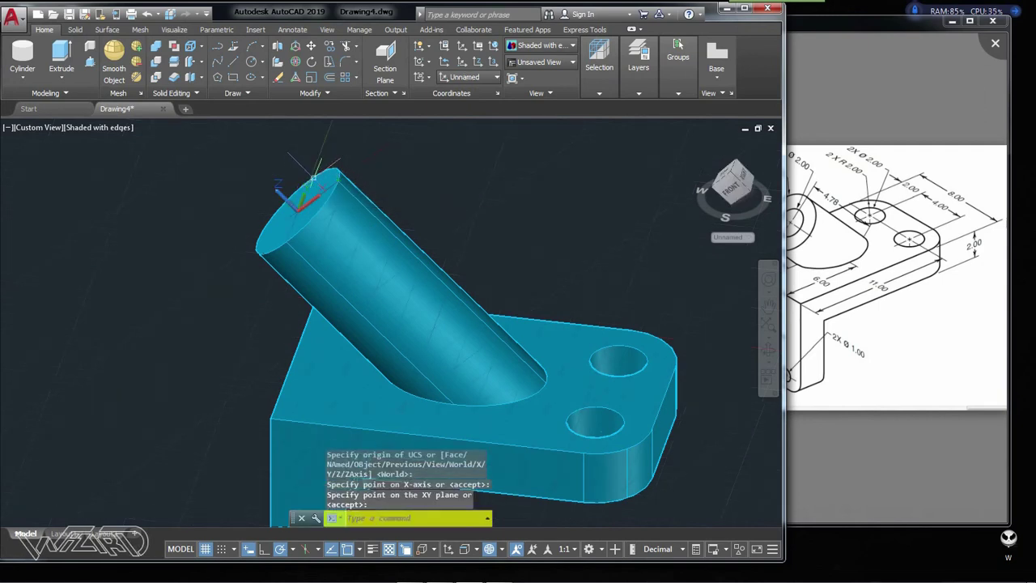
Draw a 4.78-long line starting where the arm meets the plate
left_click(231, 70)
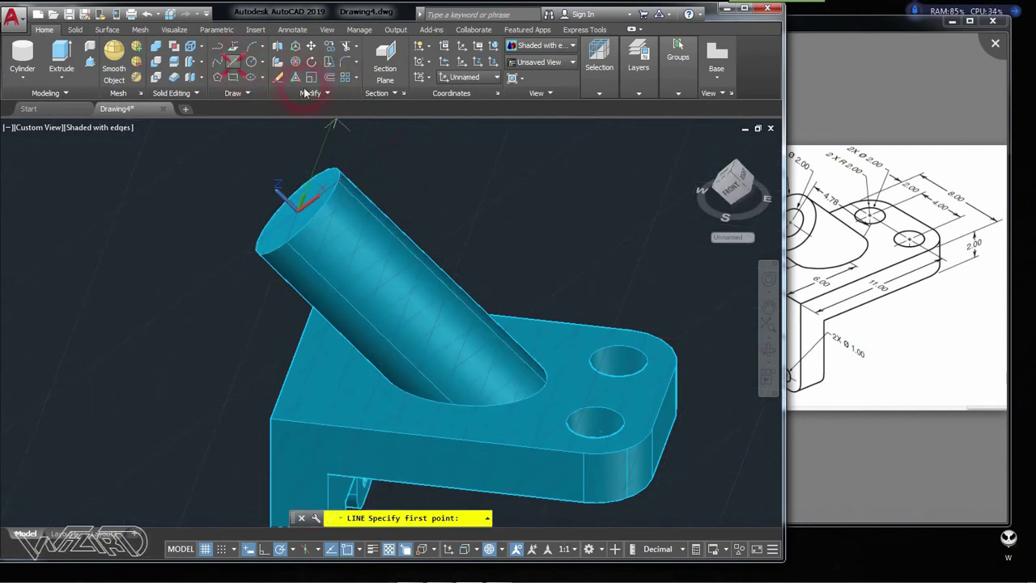
left_click(547, 381)
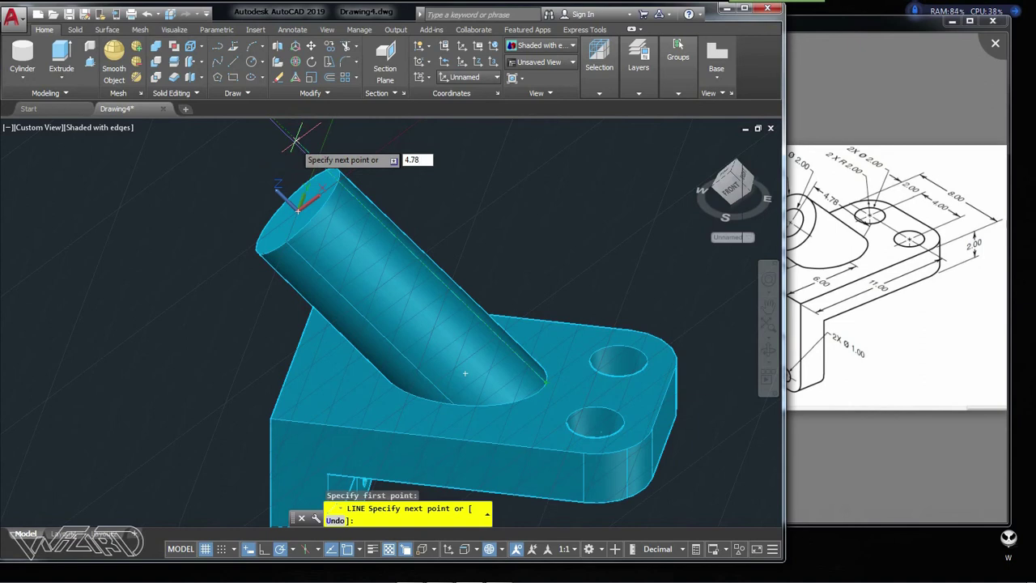
key("Return")
key("Return")
Select the angled arm and orbit around it to inspect it
left_click(339, 222)
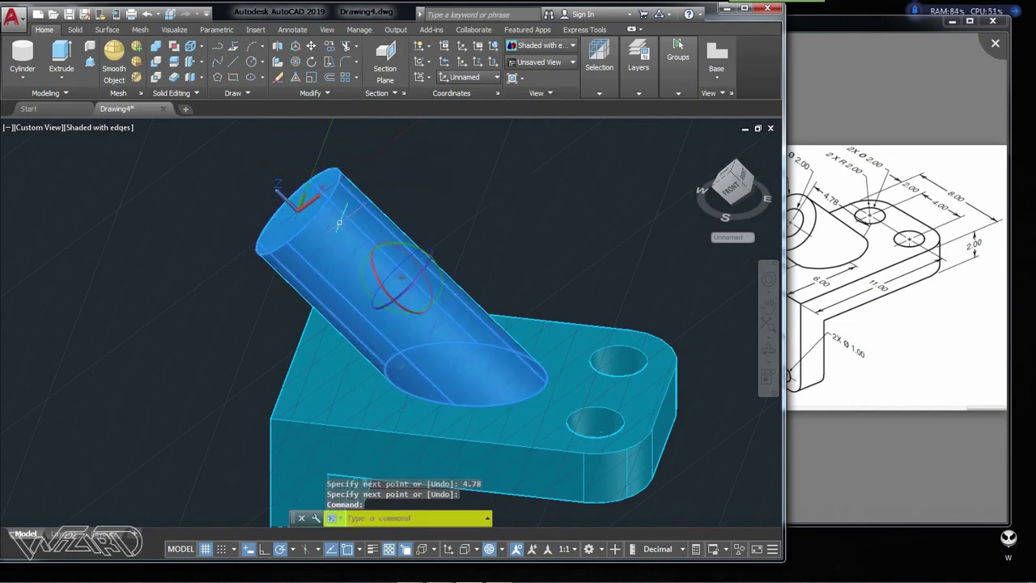
scroll(338, 251, "up", 2)
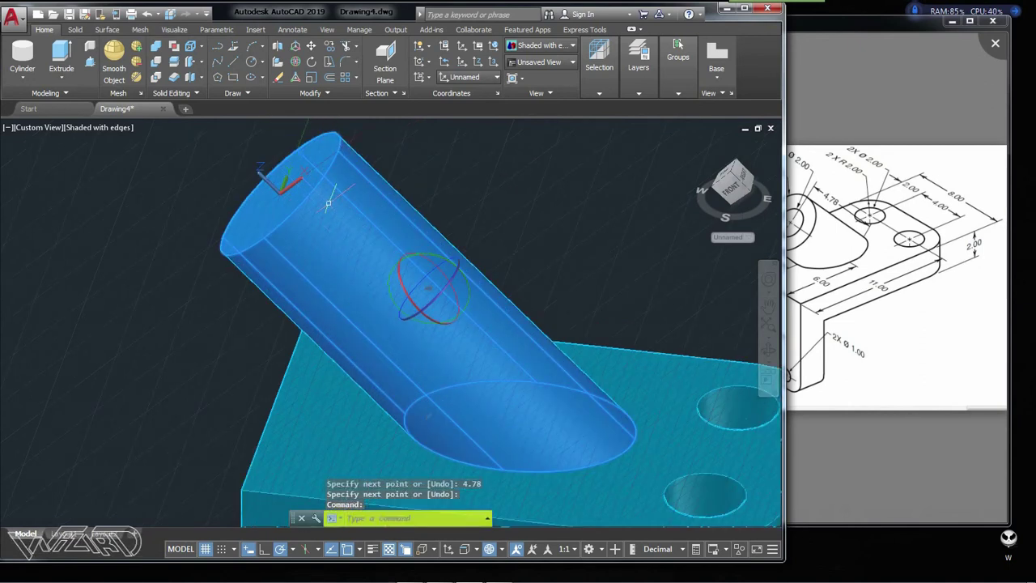
scroll(328, 203, "down", 2)
key("Escape")
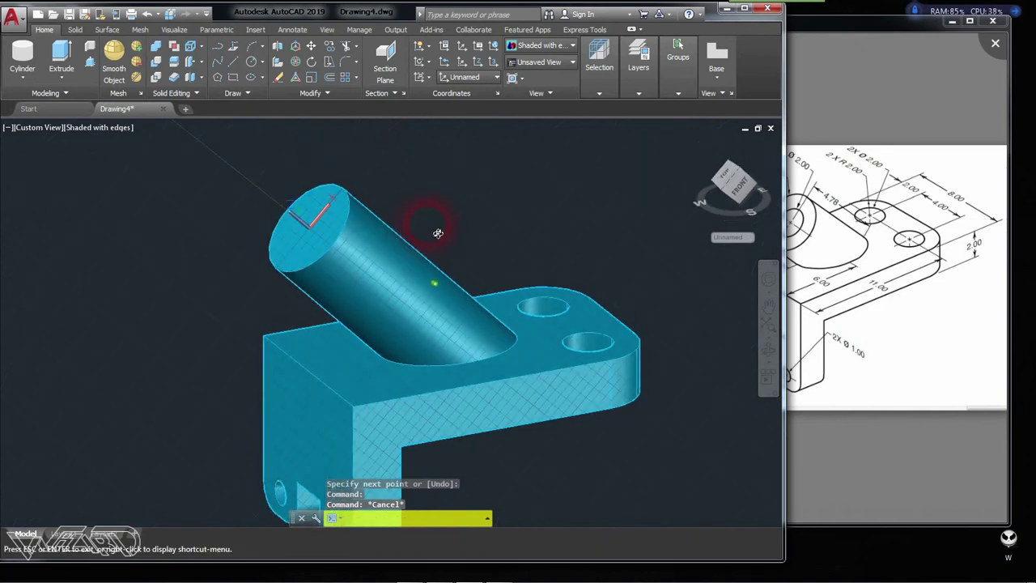
left_click(360, 245)
middle_click_drag(366, 249, 373, 255, "shift")
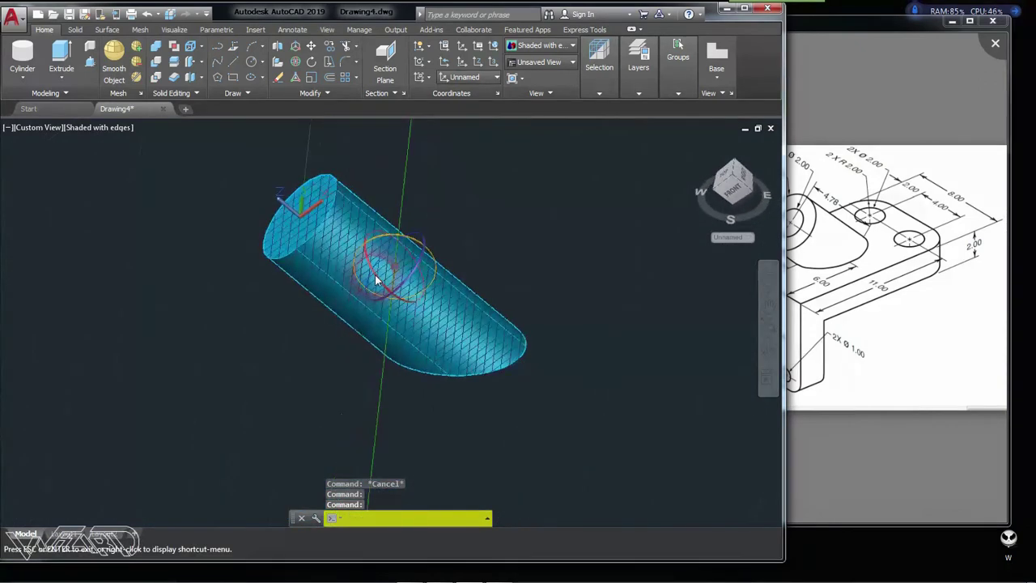
key("Escape")
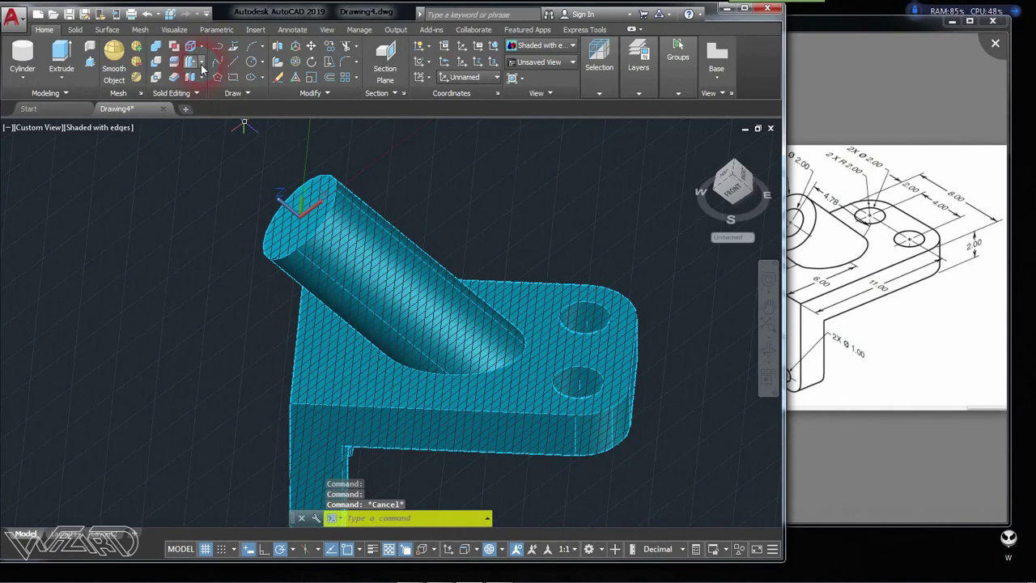
Try a face editing operation on the arm and cancel it
left_click(202, 66)
left_click(219, 133)
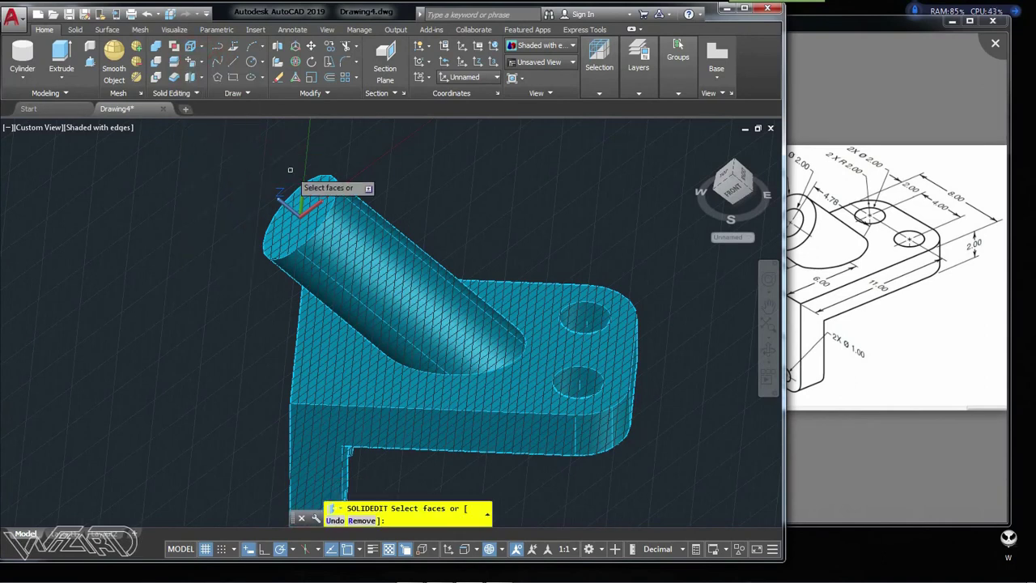
left_click(314, 192)
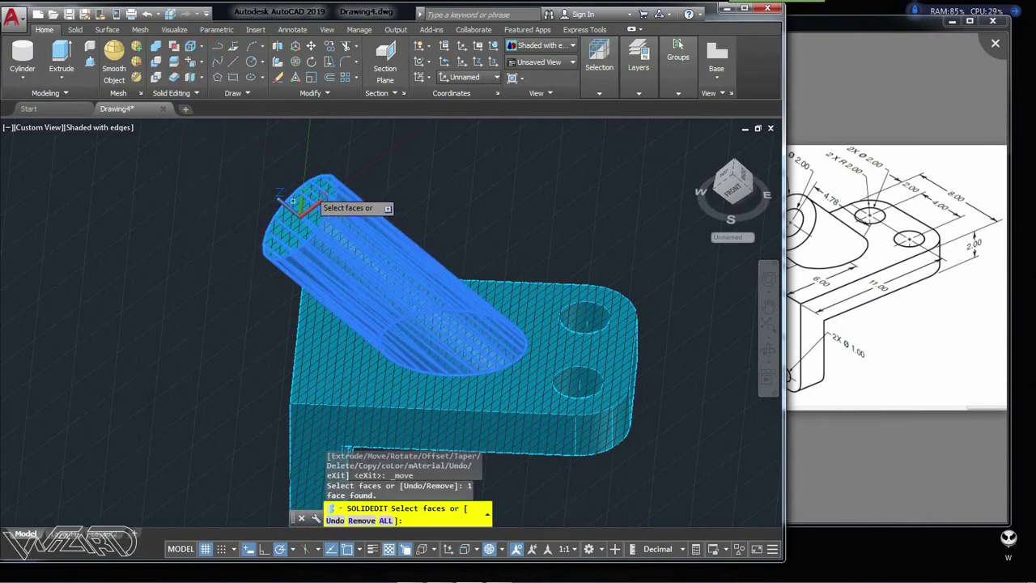
key("Escape")
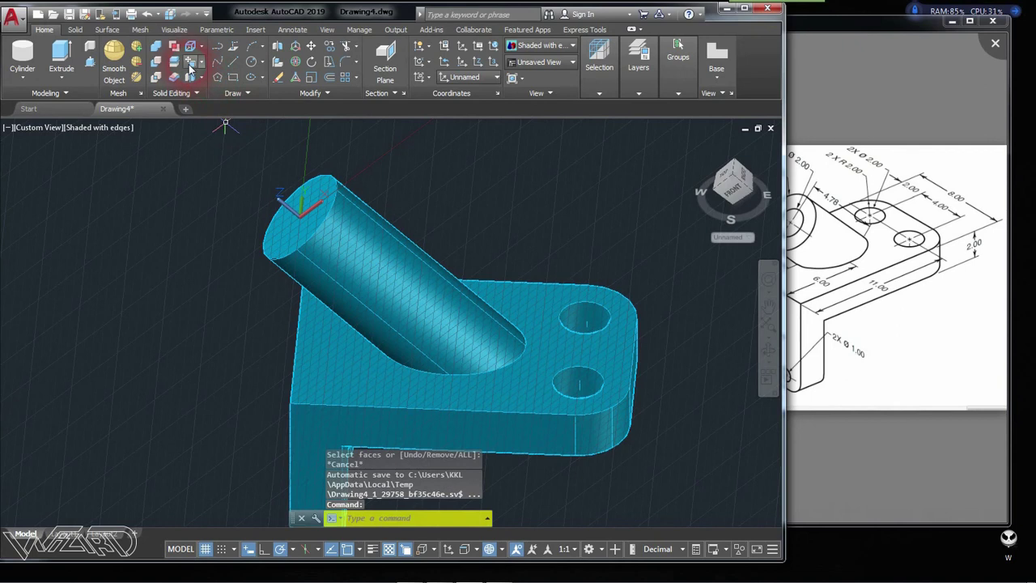
Move the arm's end face from its centre to the 4.78 guide line's endpoint
left_click(192, 71)
scroll(288, 243, "up", 3)
scroll(290, 235, "up", 3)
left_click(291, 192)
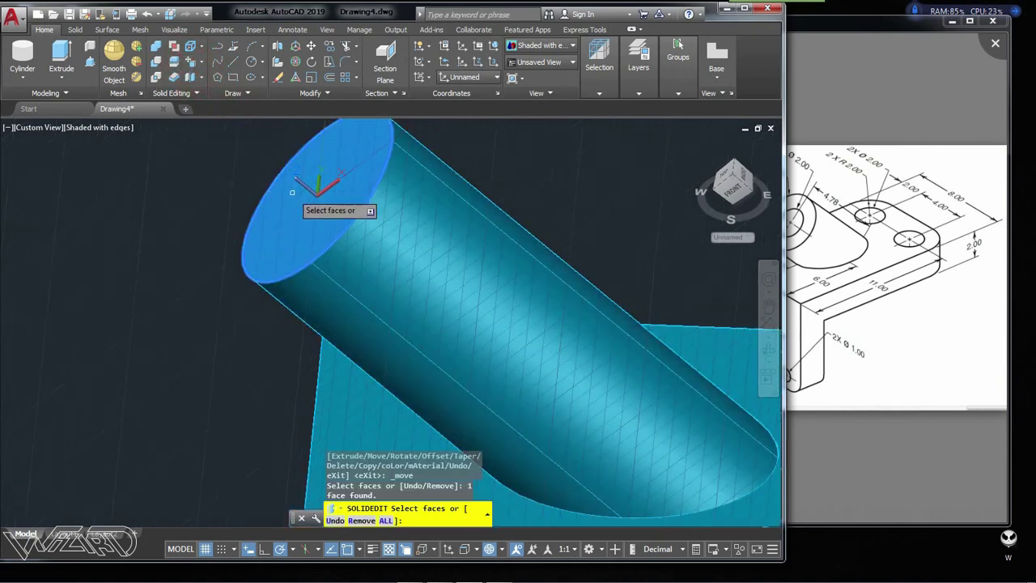
key("Return")
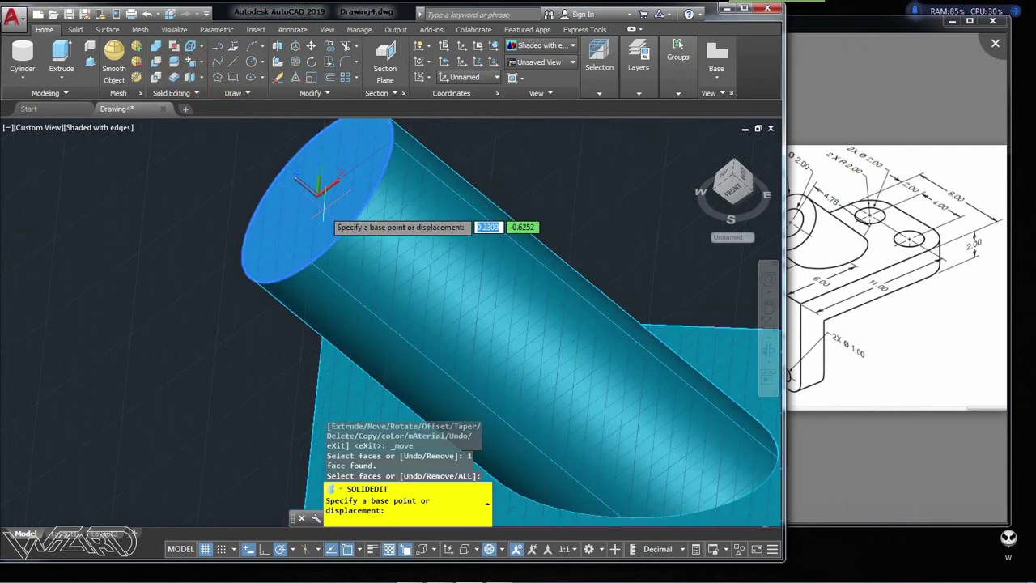
left_click(317, 194)
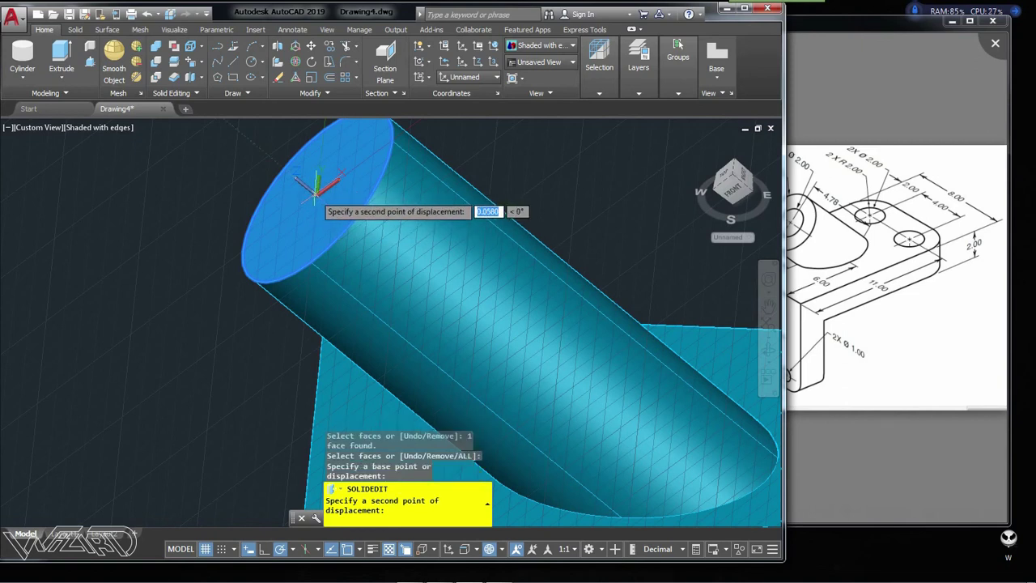
scroll(317, 194, "down", 3)
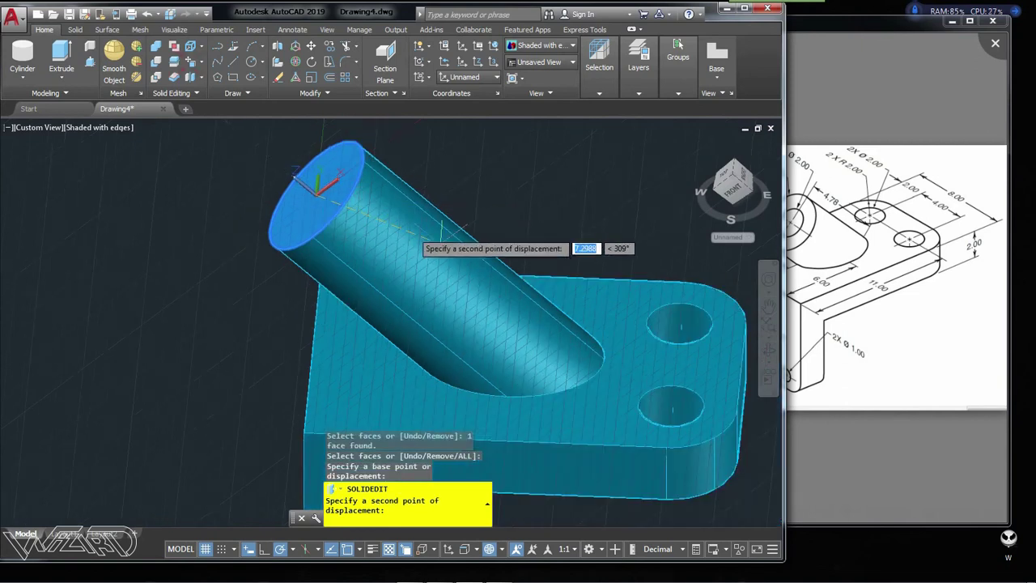
left_click(492, 267)
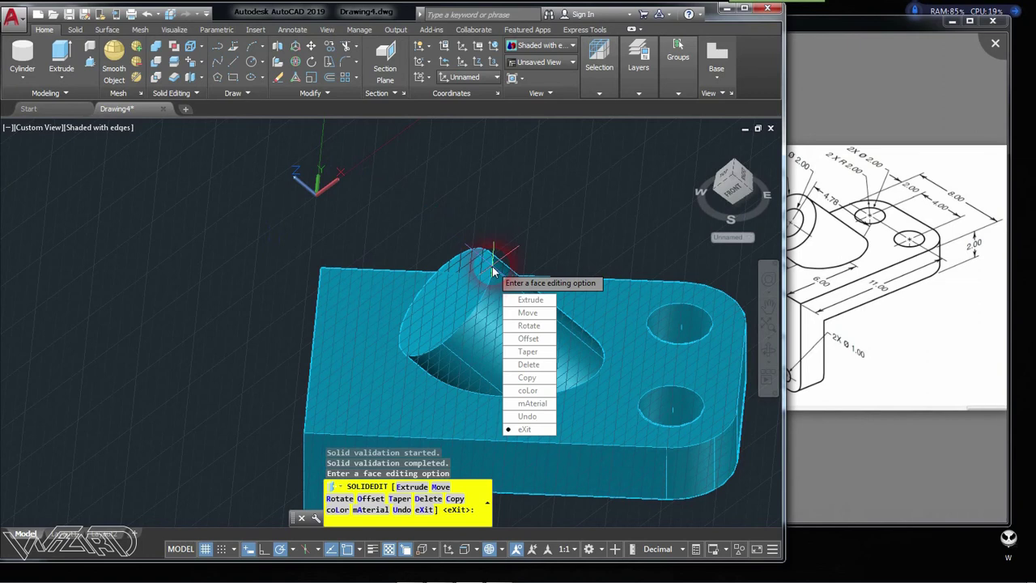
key("Return")
key("Return")
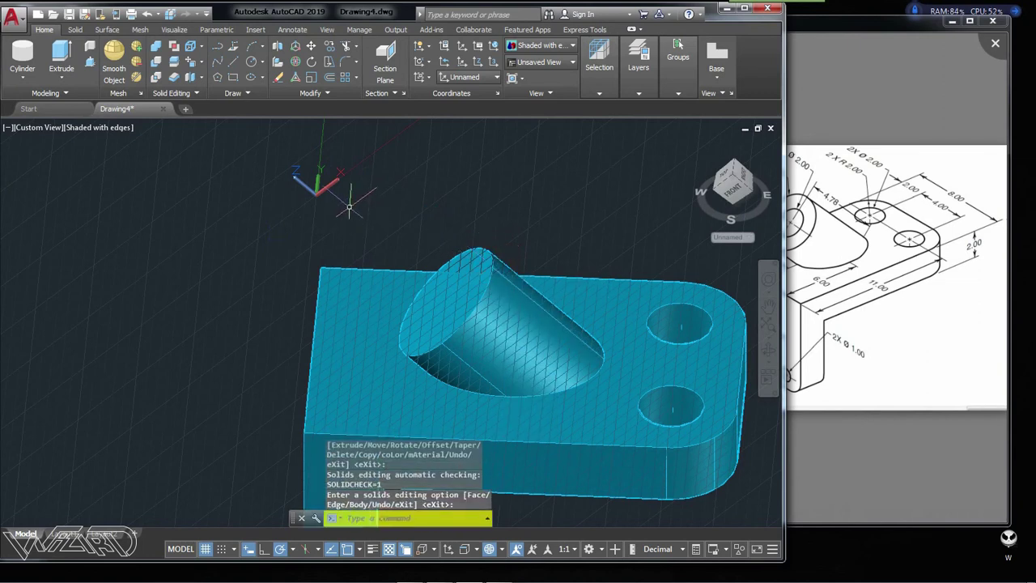
Reset the coordinate system to World
middle_click_drag(388, 297, 458, 280, "shift")
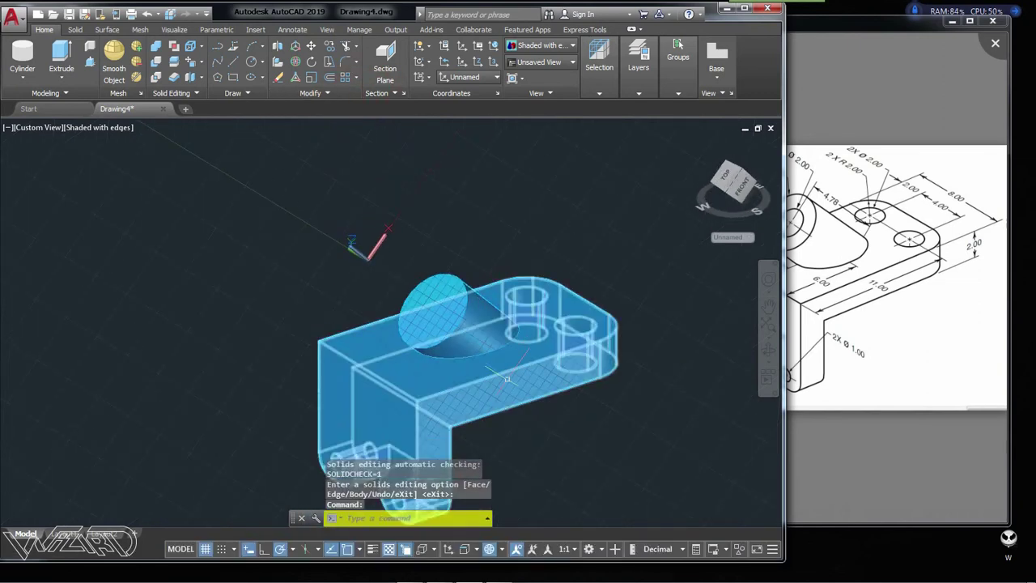
left_click(486, 92)
left_click(494, 46)
scroll(478, 162, "down", 2)
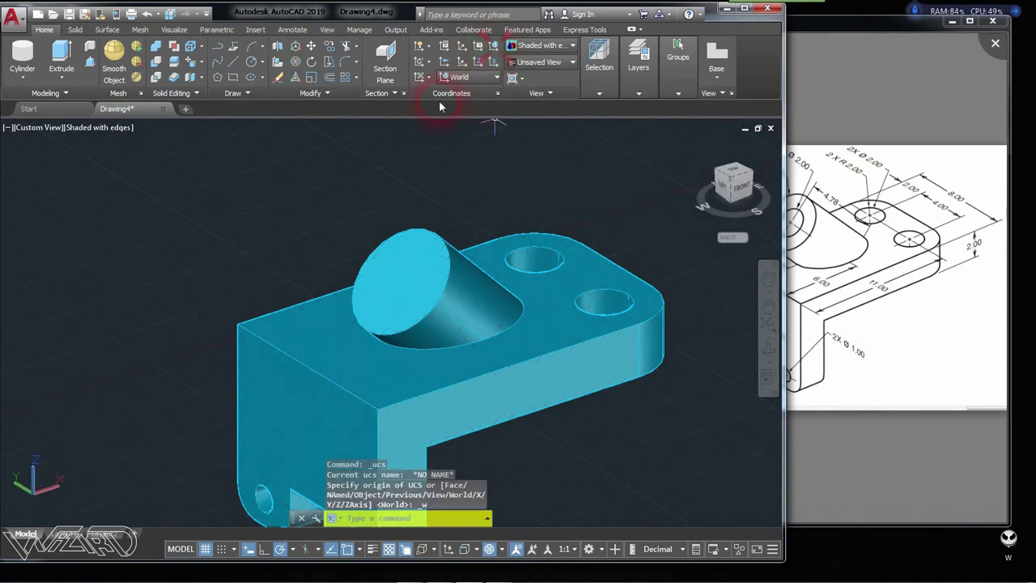
Create a radius-1 cylinder on the arm's end face, extending through the part
left_click(23, 56)
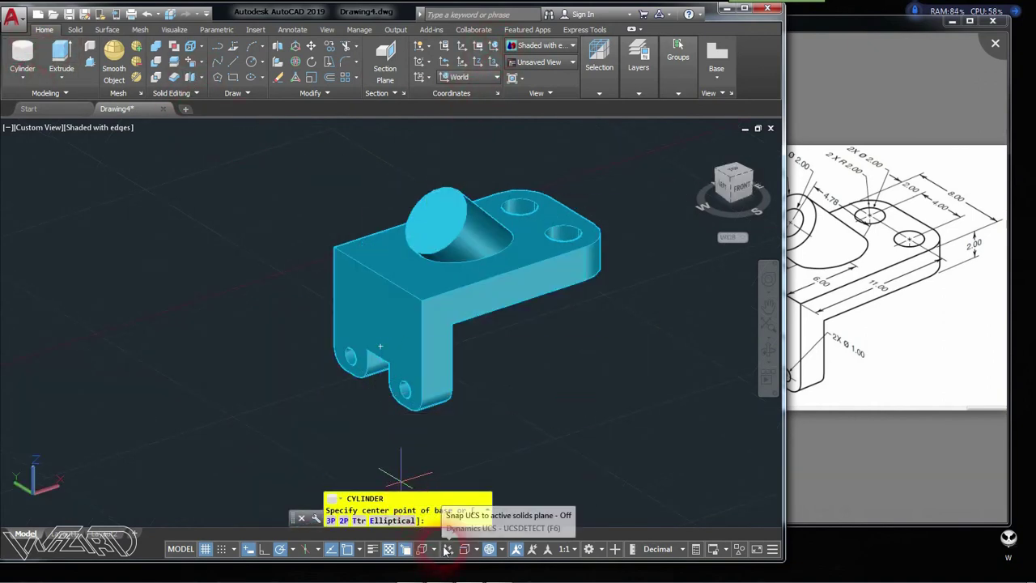
left_click(447, 548)
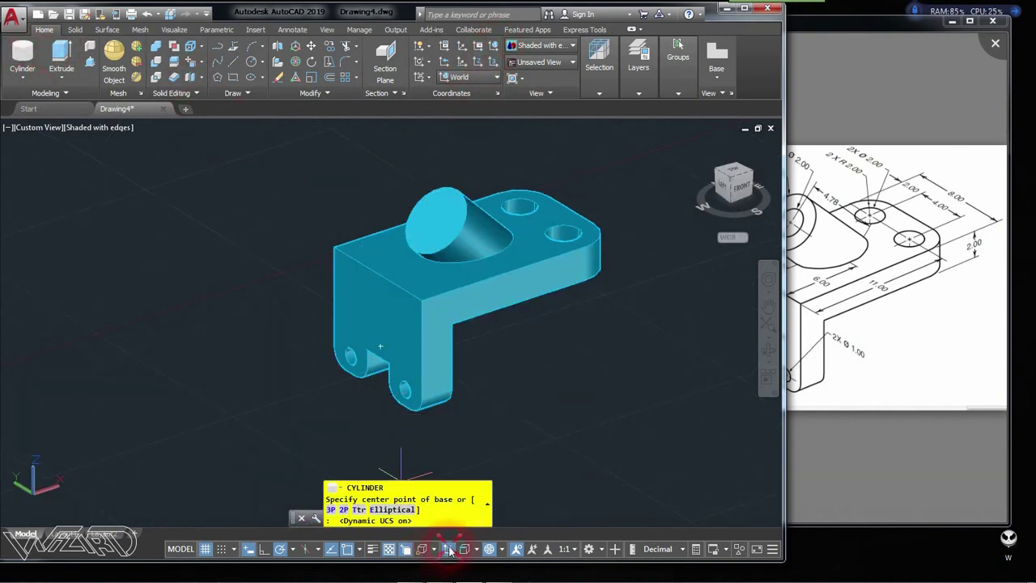
left_click(439, 214)
left_click(863, 111)
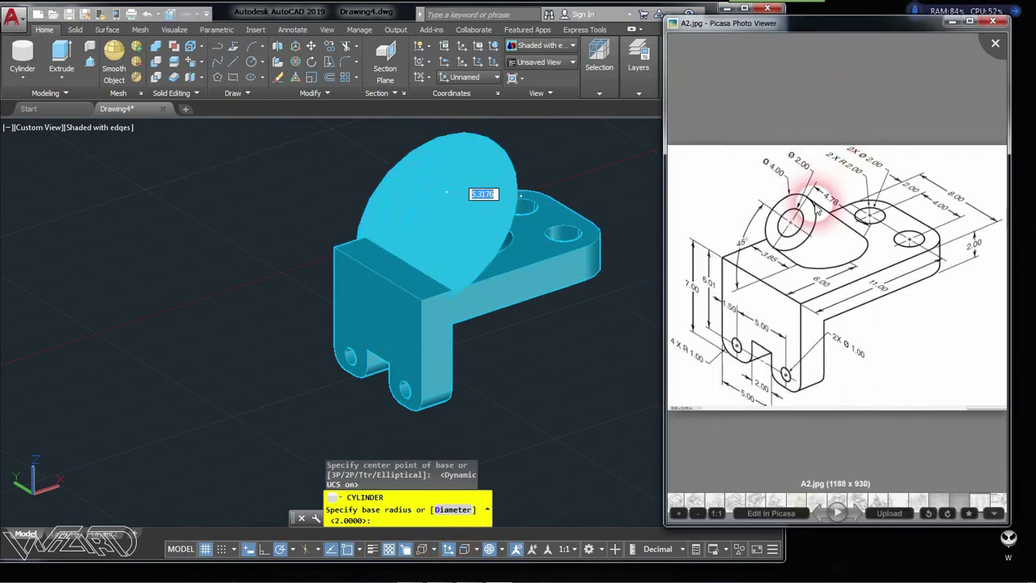
left_click(327, 15)
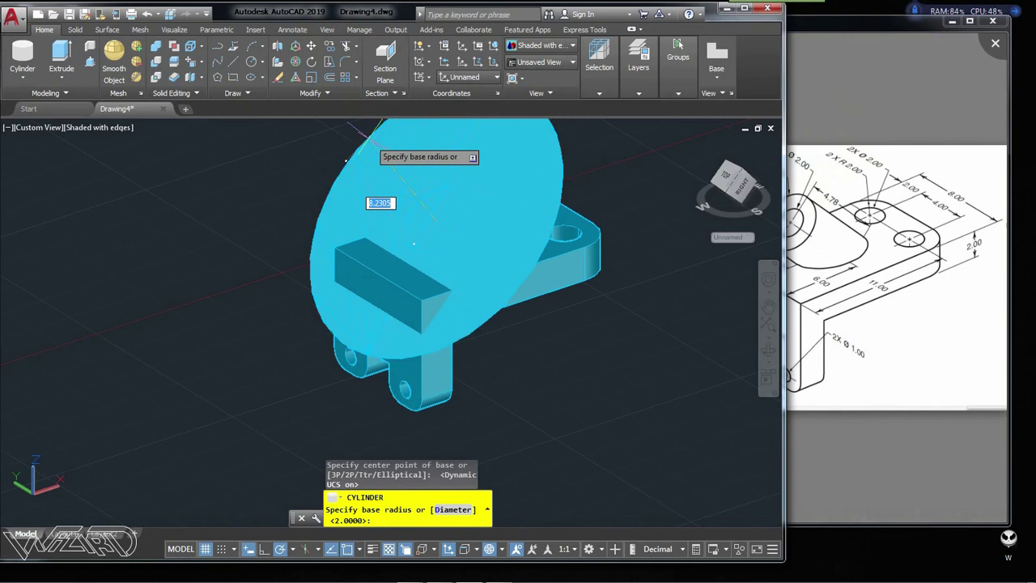
type("1")
key("Return")
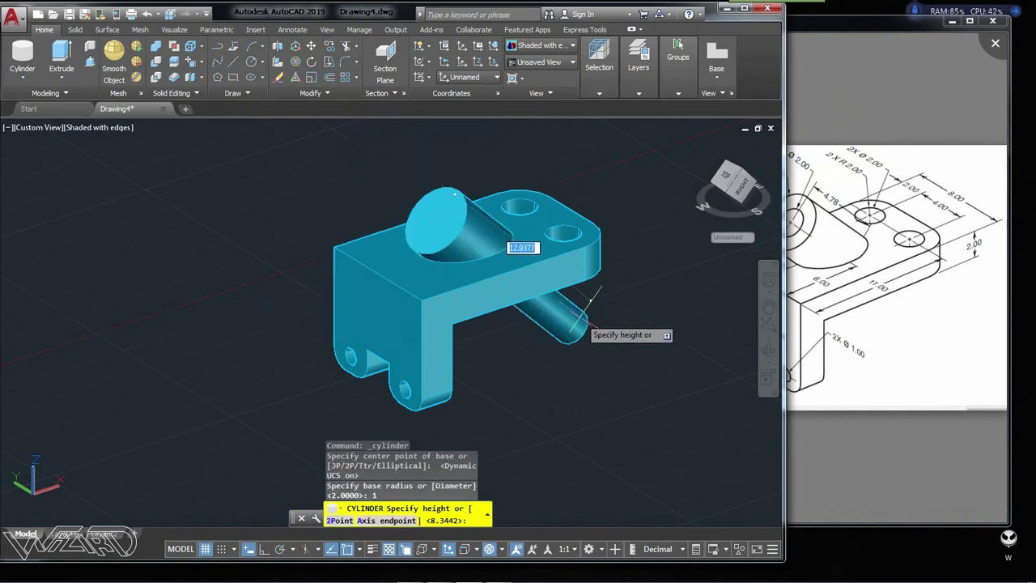
left_click(585, 325)
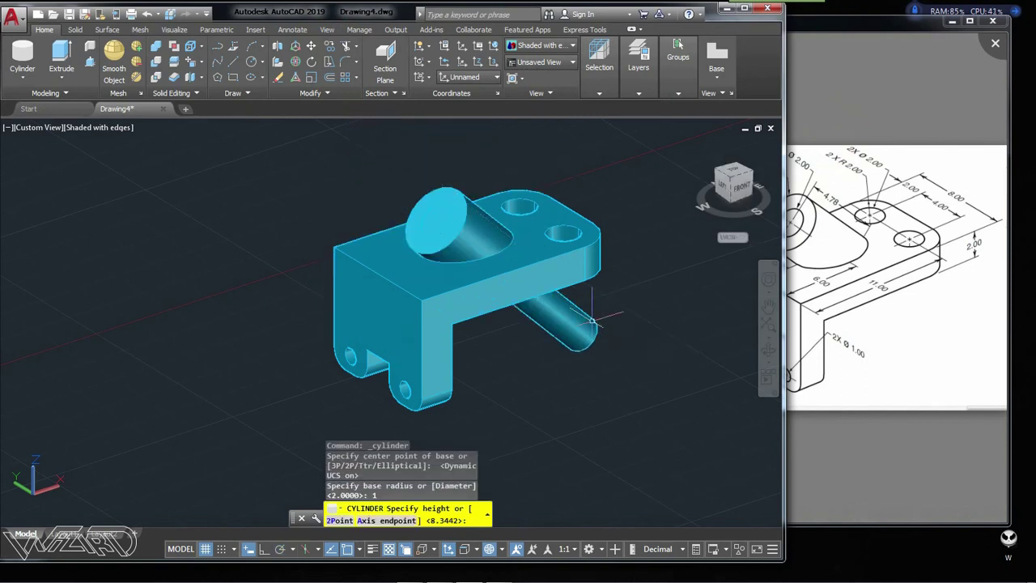
Subtract the cylinder from the main part, then undo it and abandon a length stretch
left_click(159, 65)
left_click(590, 219)
key("Return")
left_click(579, 323)
key("Return")
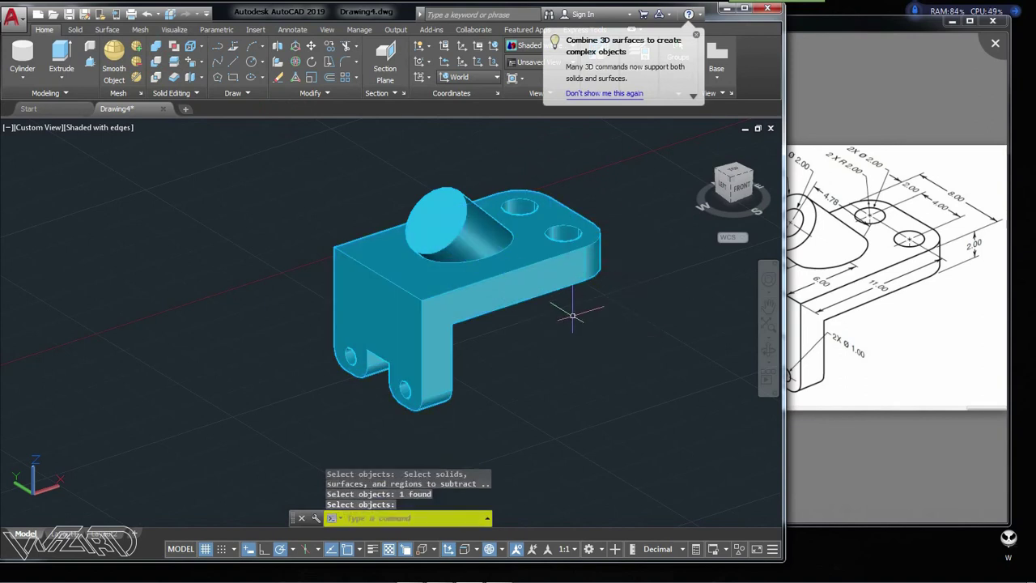
key("ctrl+z")
left_click(578, 324)
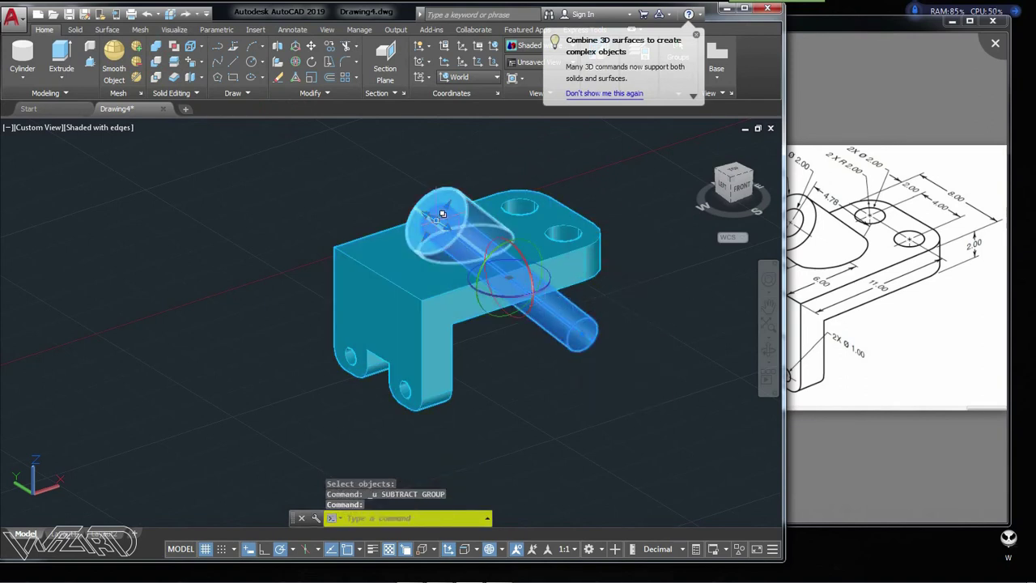
left_click(442, 214)
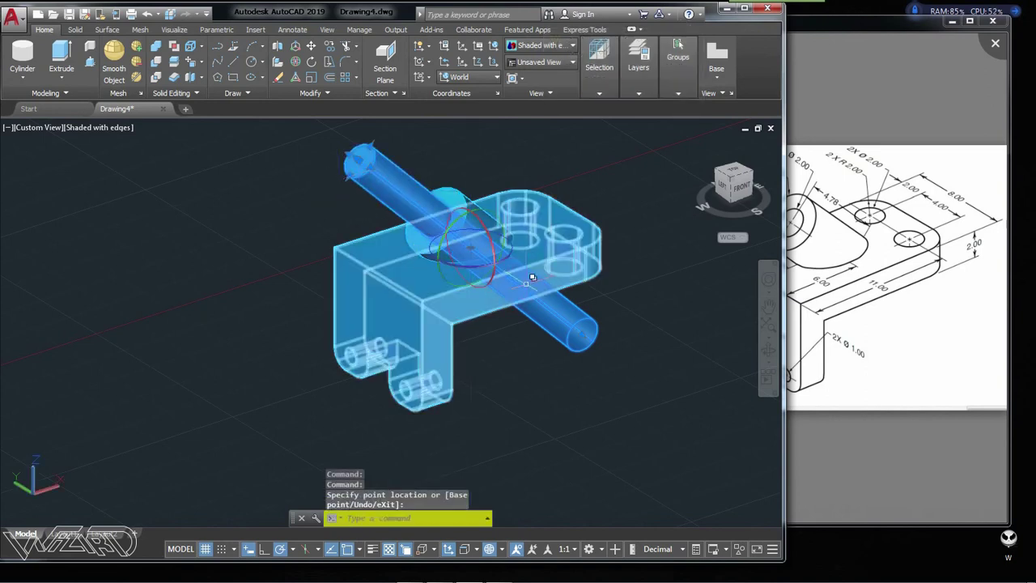
key("Escape")
key("ctrl+z")
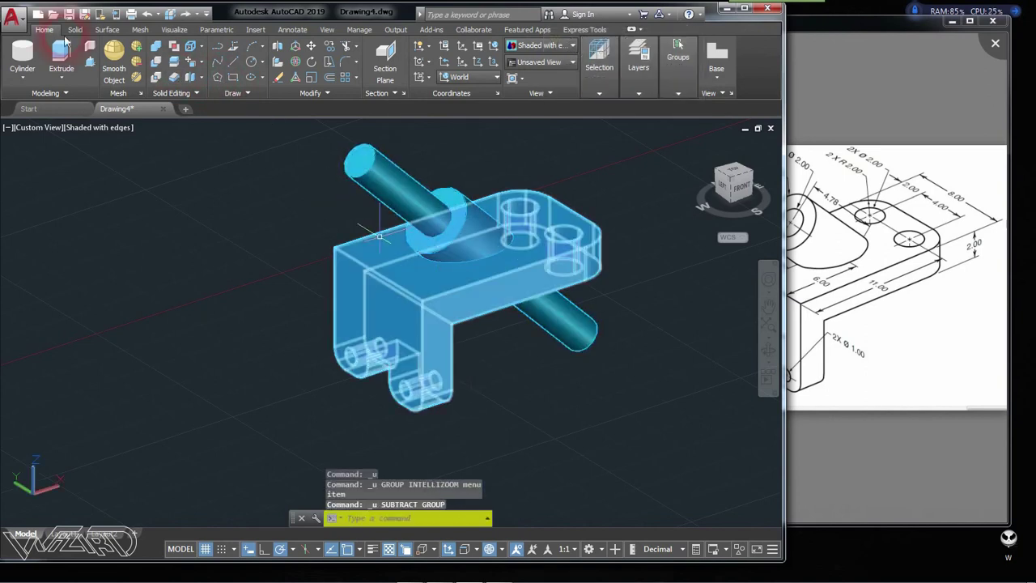
Subtract the cylinder from both the main body and the raised boss to bore the hole
left_click(161, 66)
left_click(502, 207)
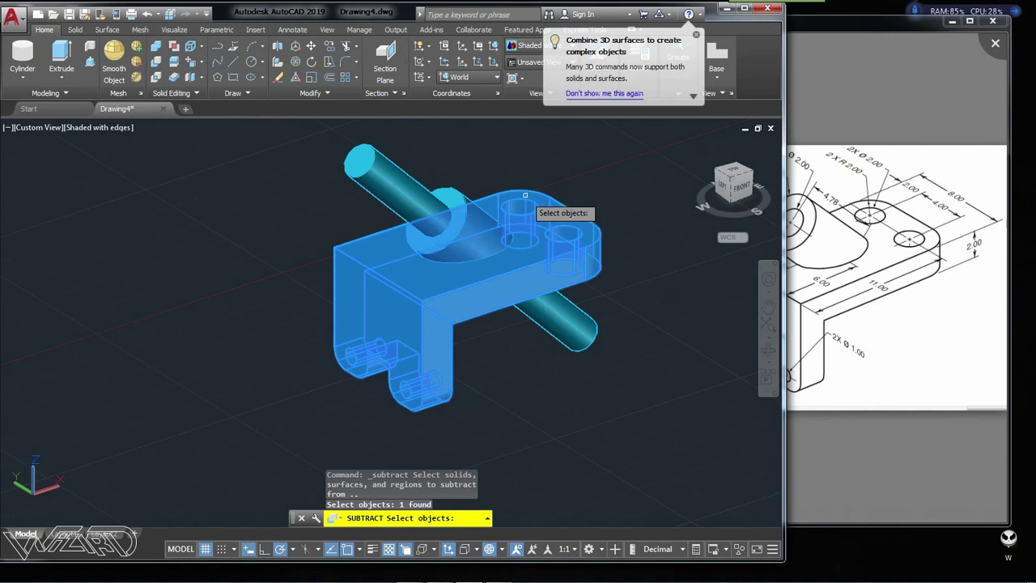
left_click(454, 195)
key("Return")
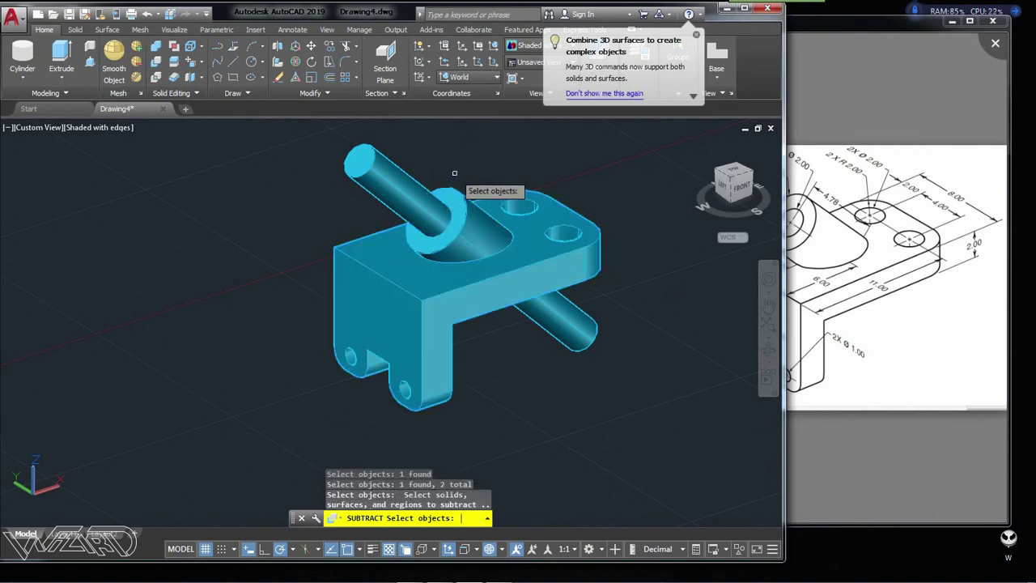
left_click(388, 173)
key("Return")
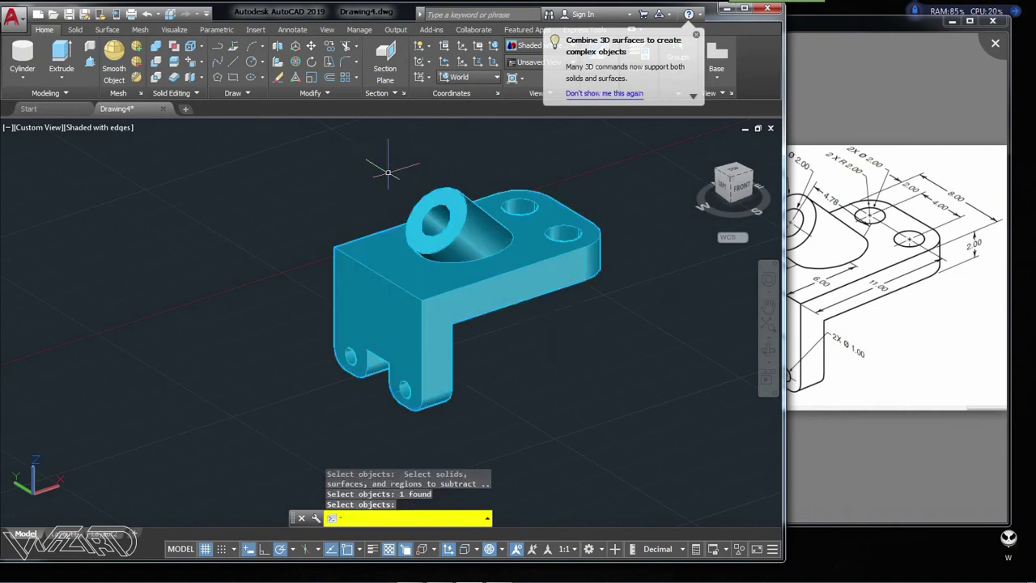
scroll(277, 340, "down", 2)
scroll(400, 333, "up", 3)
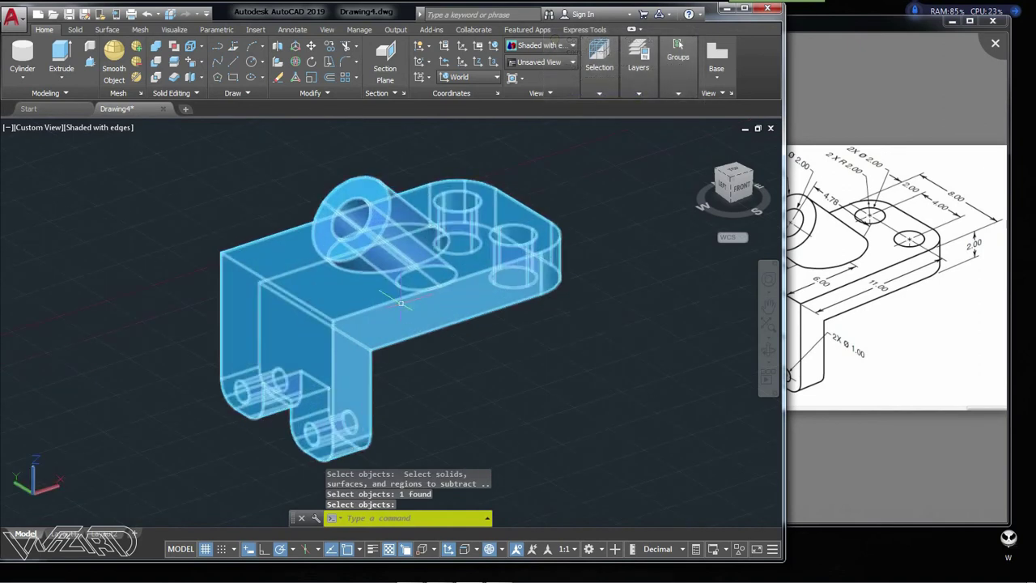
middle_click_drag(503, 315, 540, 325, "shift")
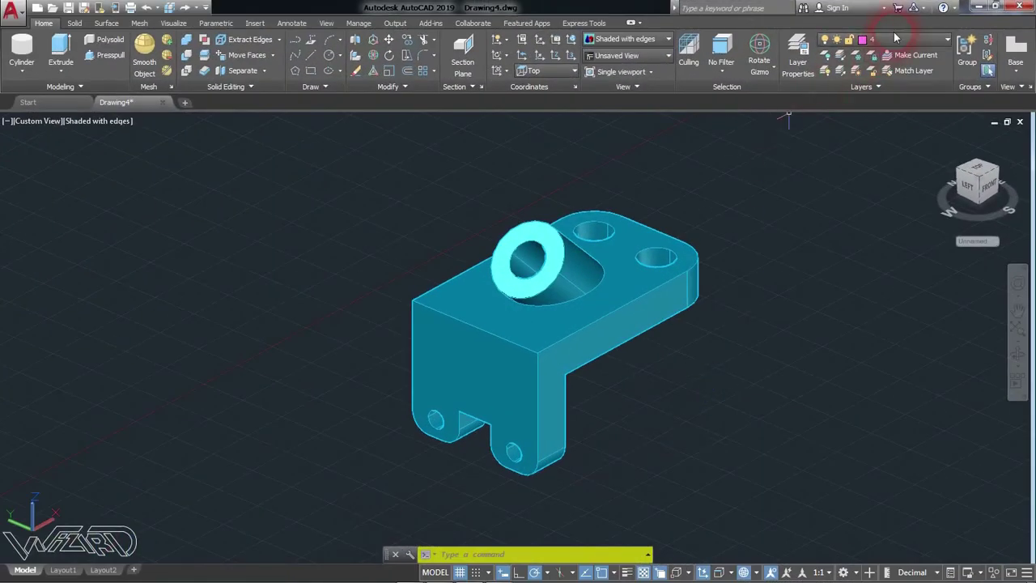
Turn off layer 3 to hide the bracket and restore down the AutoCAD window to show the reference image
left_click(924, 39)
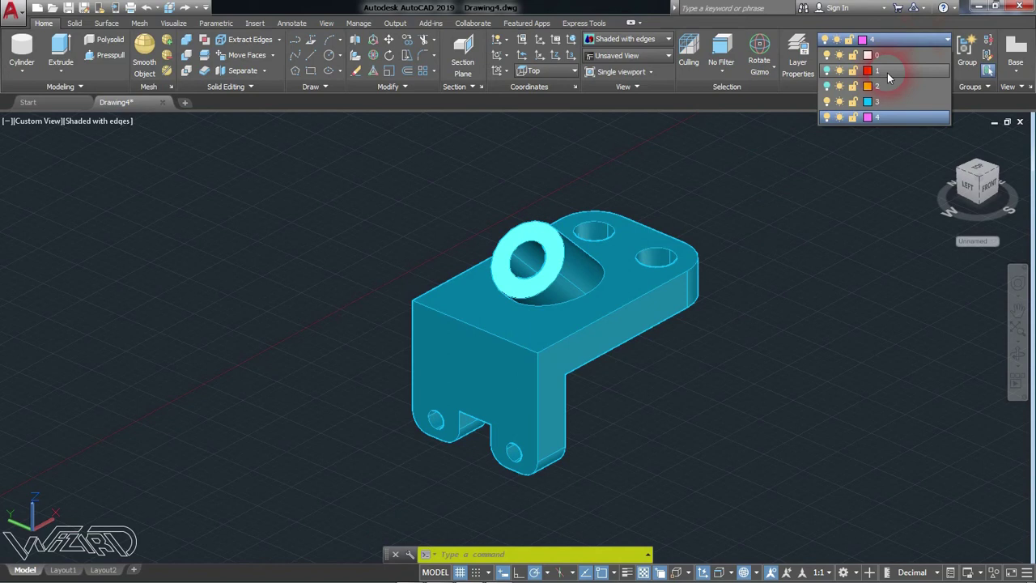
left_click(826, 101)
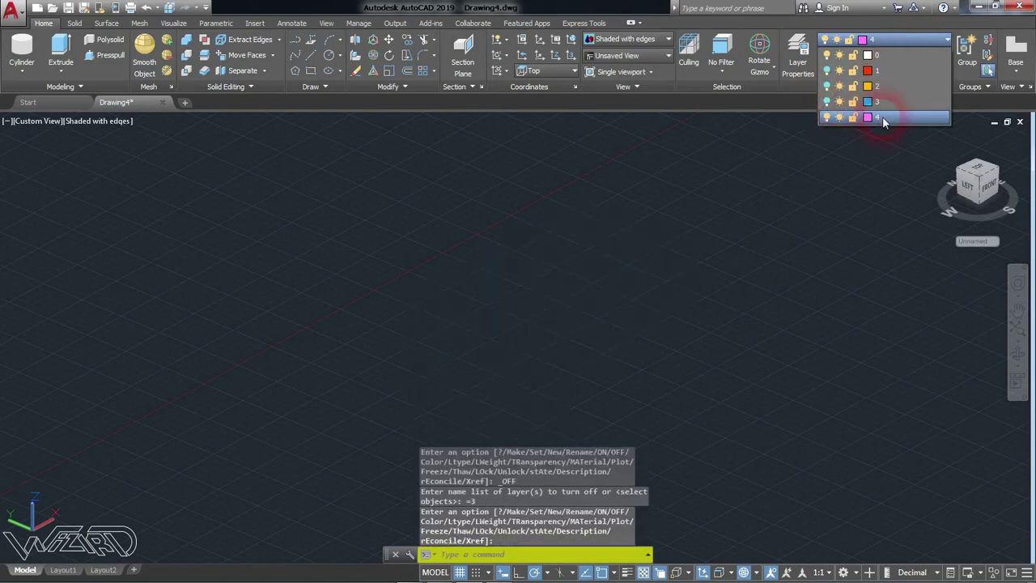
left_click(760, 232)
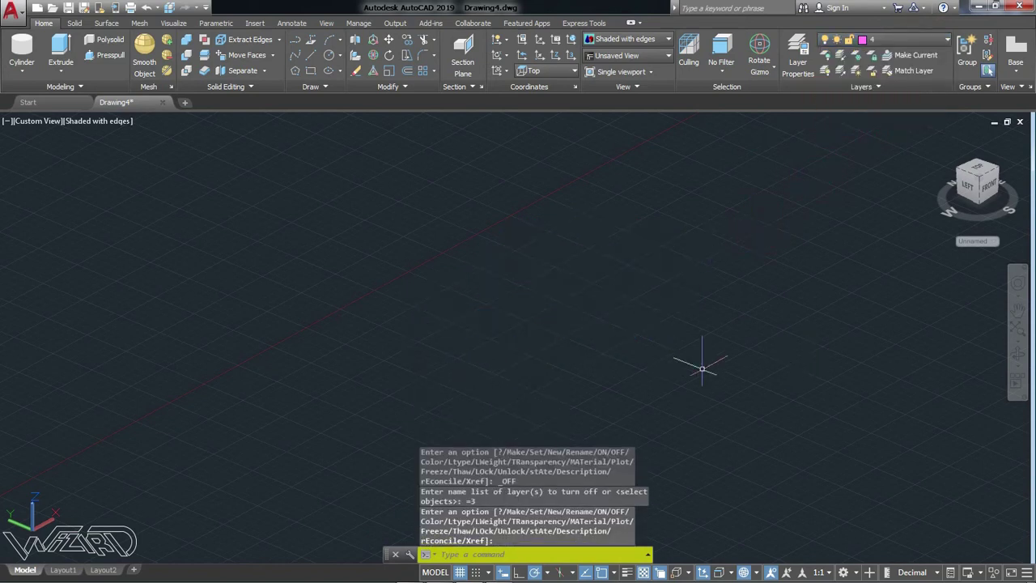
key("Return")
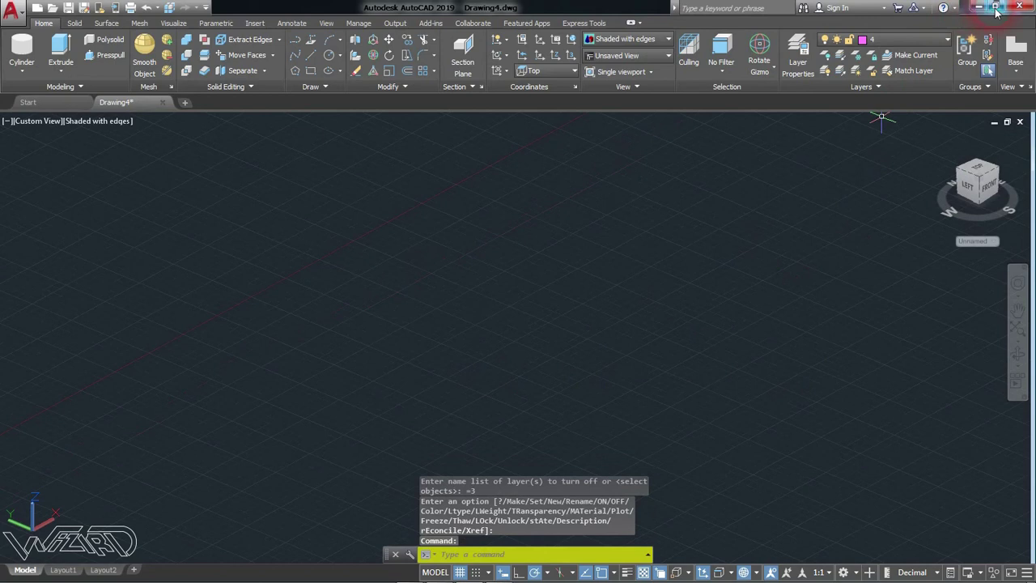
left_click(997, 7)
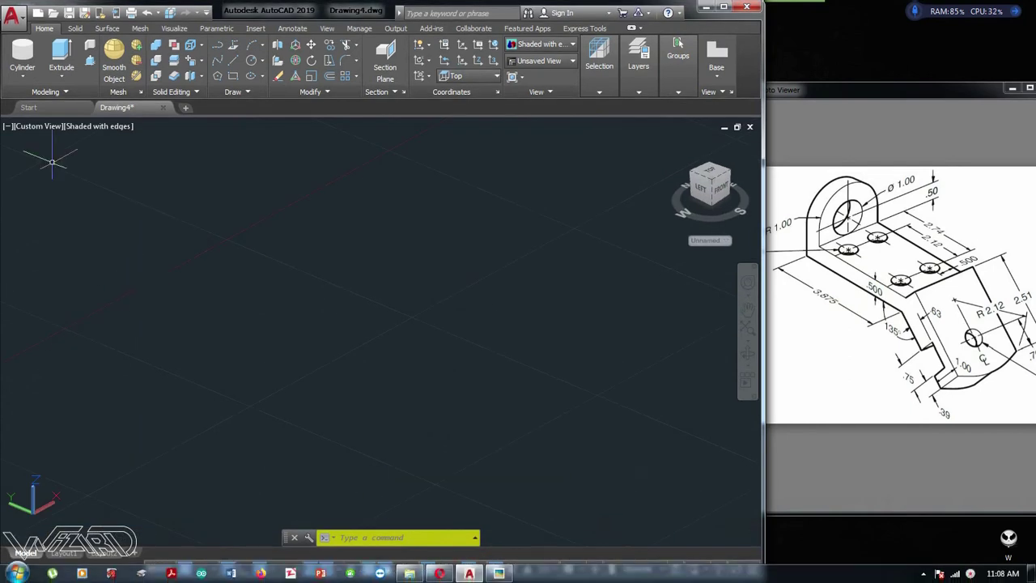
Switch to the Left view and draw the first 3.875-long horizontal profile line
left_click(44, 129)
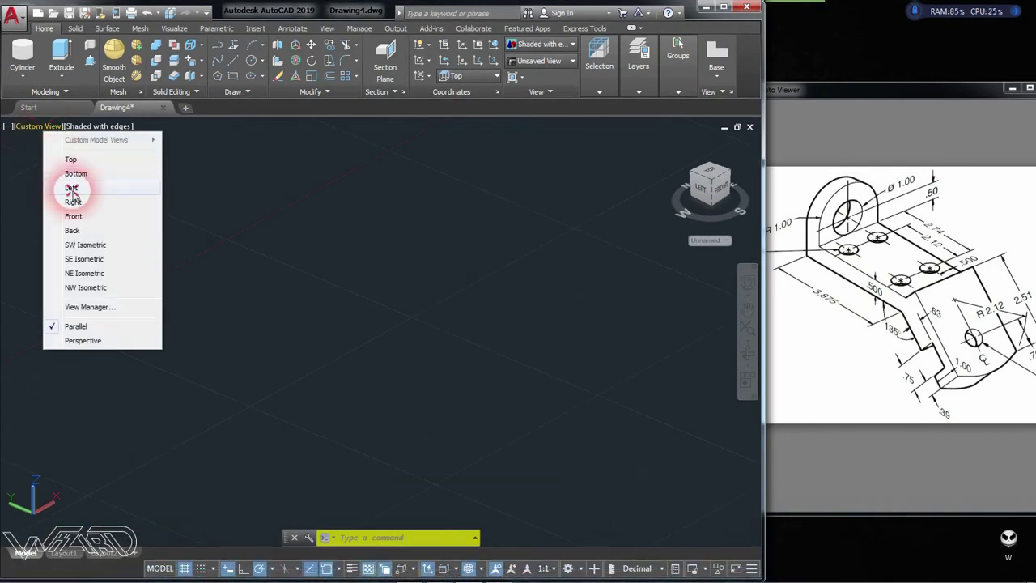
left_click(71, 189)
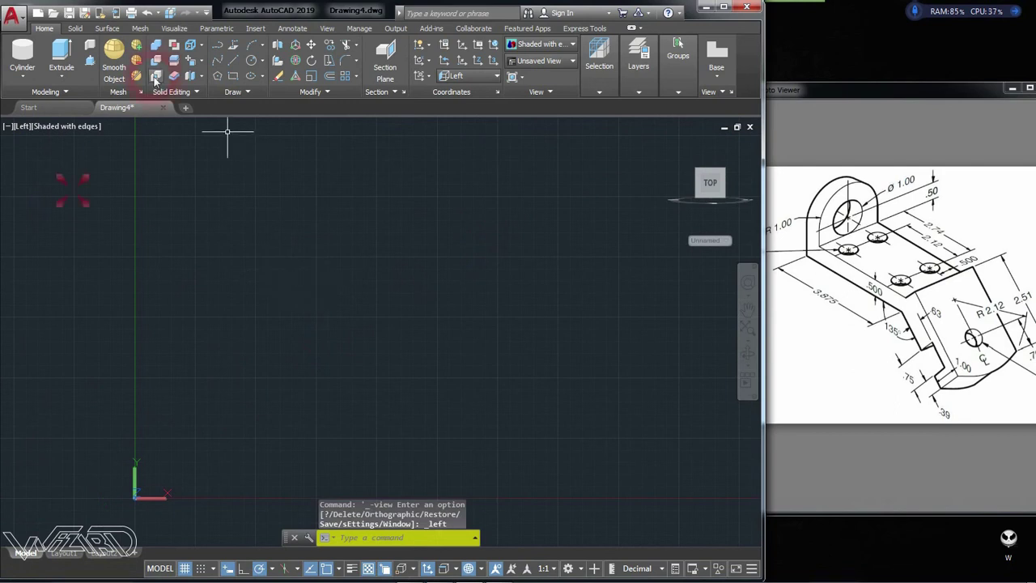
left_click(235, 62)
left_click(219, 356)
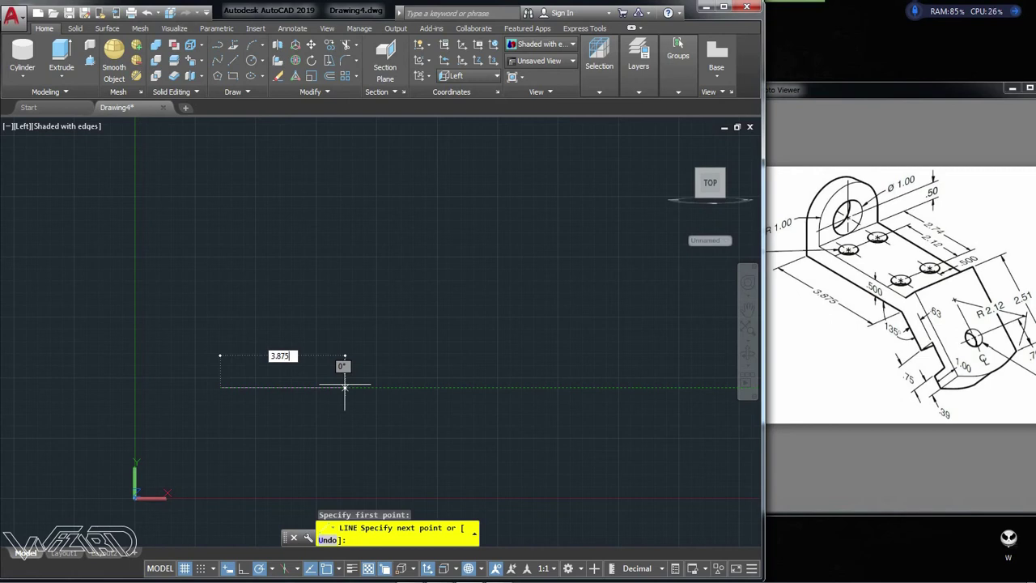
key("Return")
Continue the profile with a 2.51 segment at −45° and a 1-unit segment
scroll(267, 409, "up", 2)
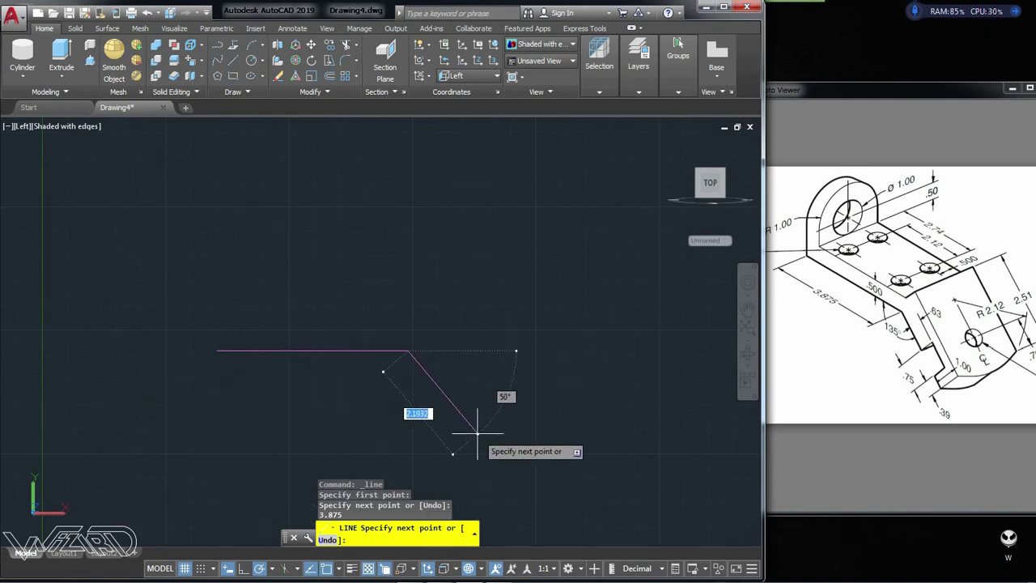
left_click(805, 416)
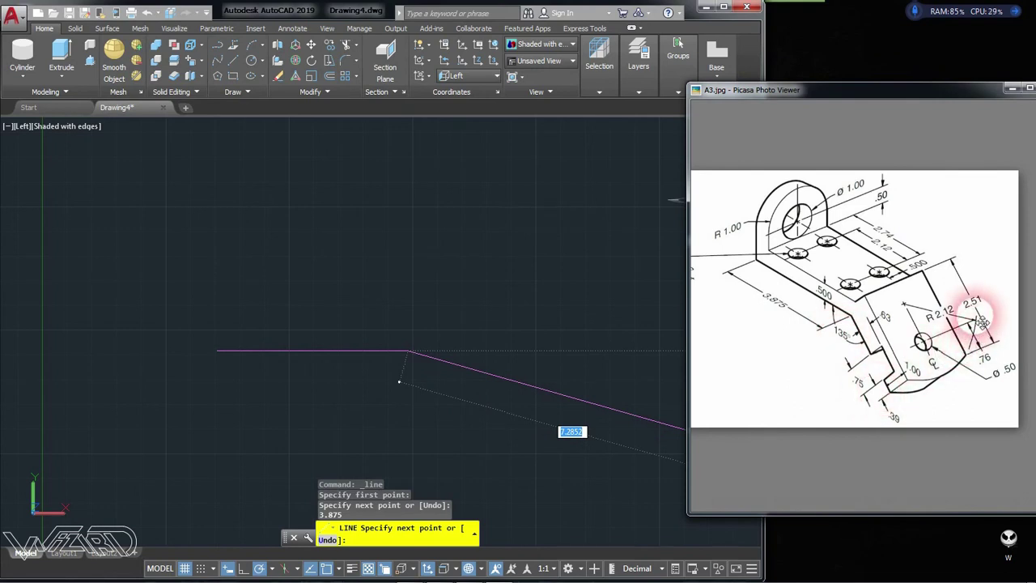
left_click(385, 14)
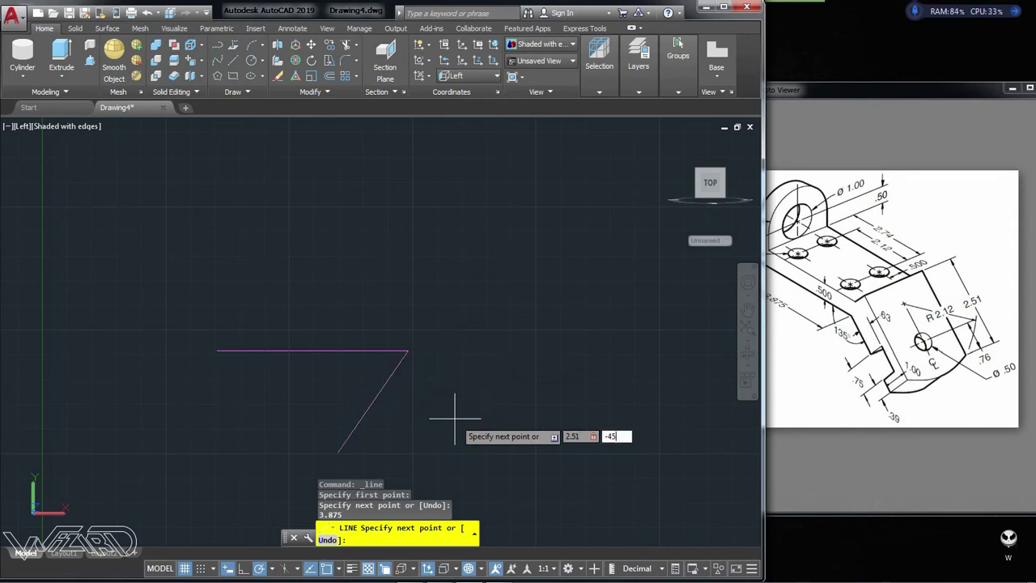
key("Return")
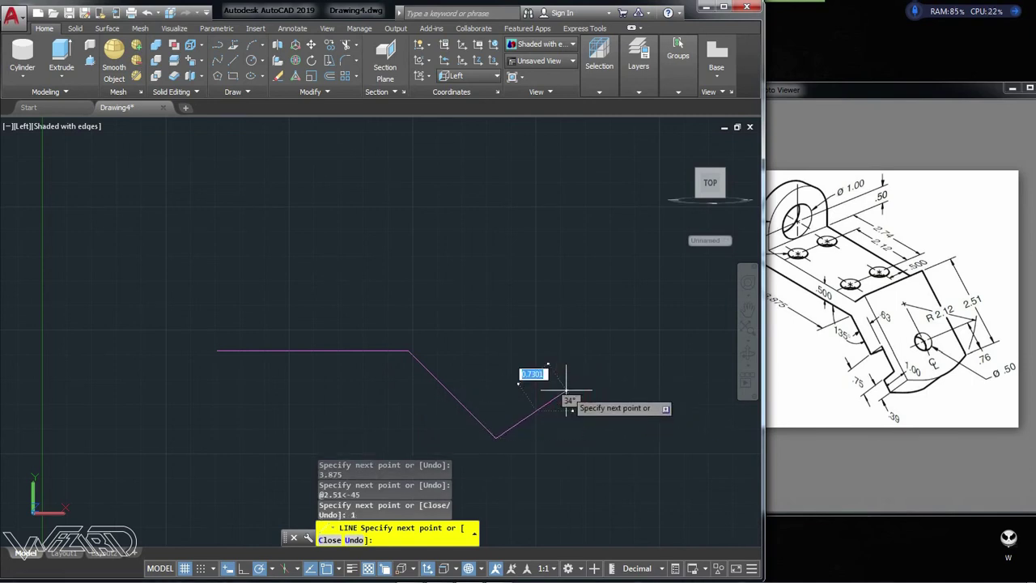
key("Return")
key("Return")
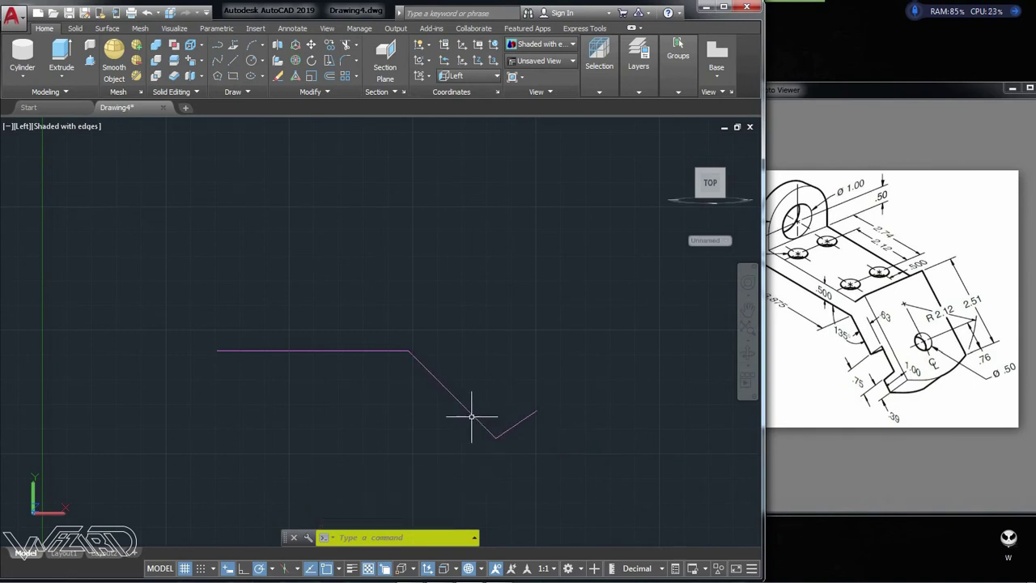
left_click(218, 29)
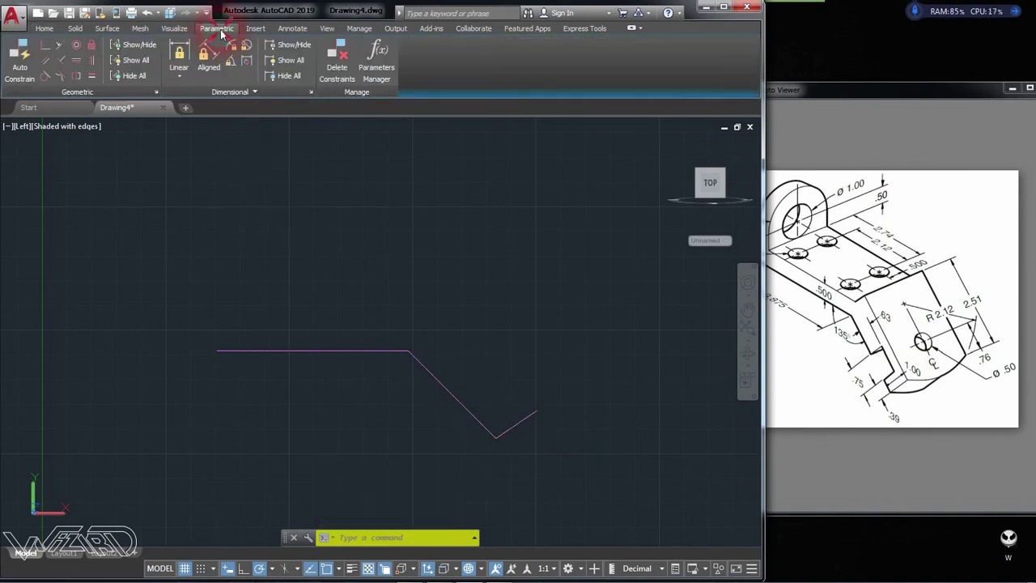
Make the short end segment perpendicular to the diagonal line
left_click(60, 60)
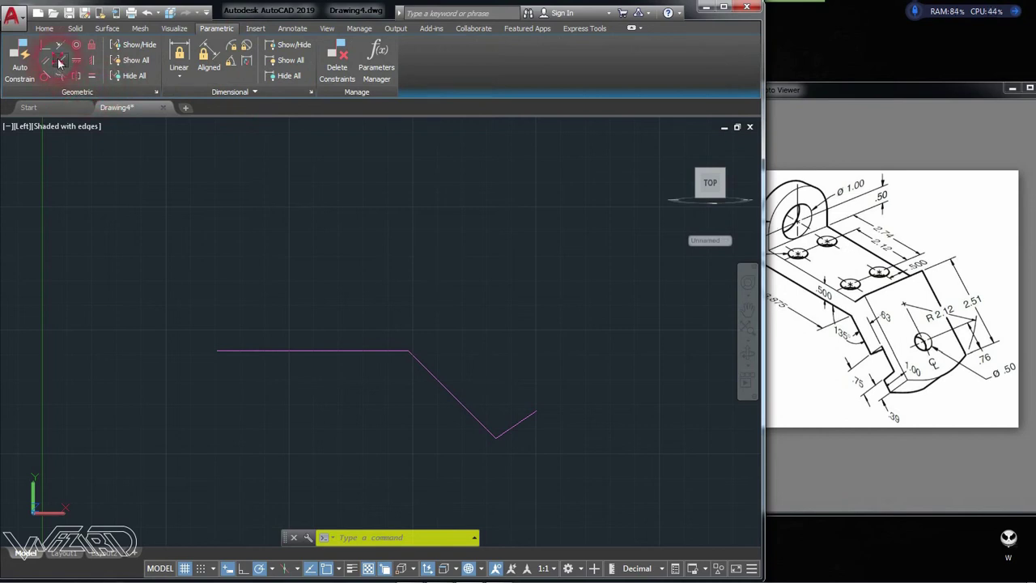
left_click(463, 401)
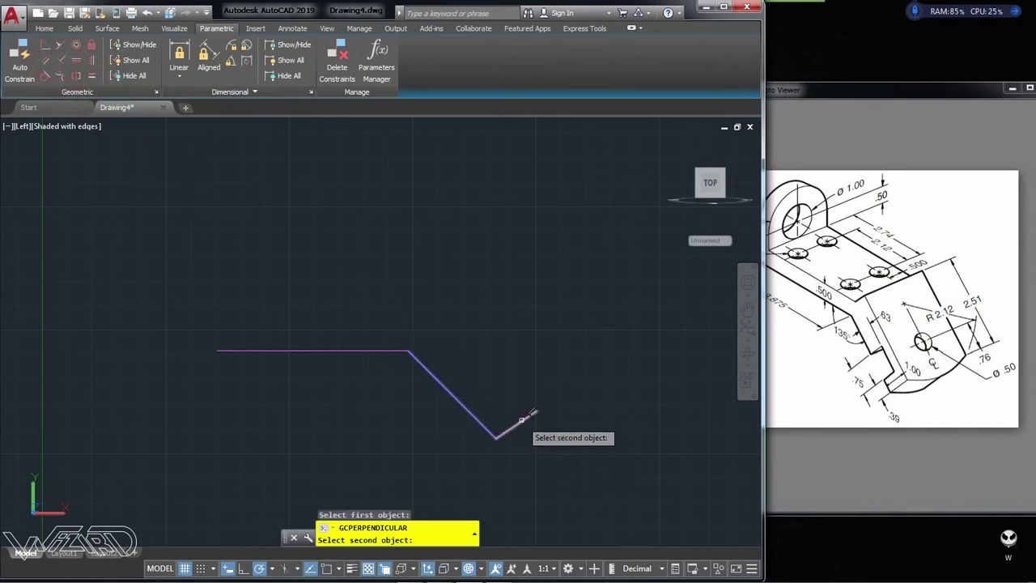
left_click(521, 420)
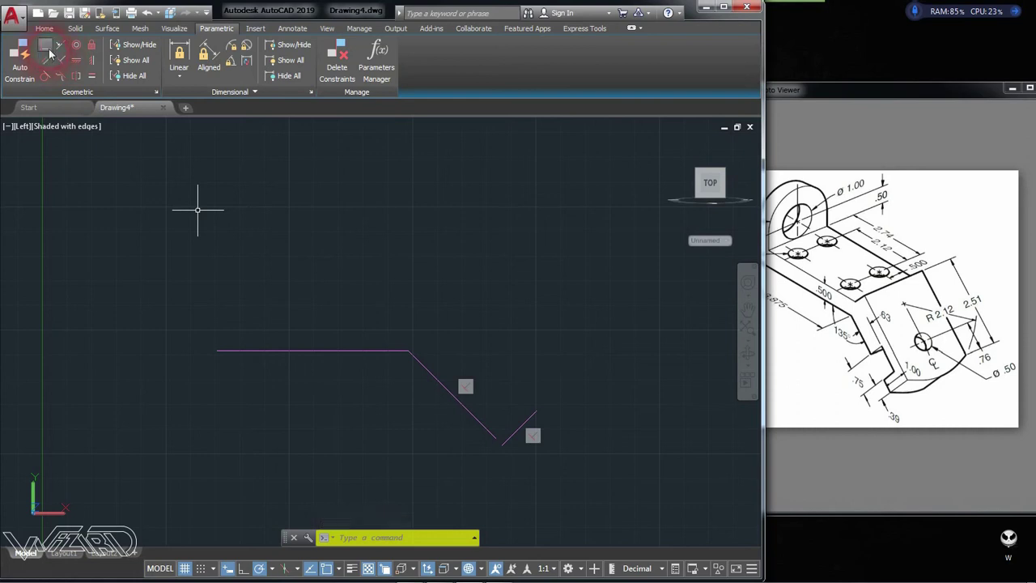
Join the diagonal's lower endpoint to the short segment's end with a coincident constraint
left_click(47, 49)
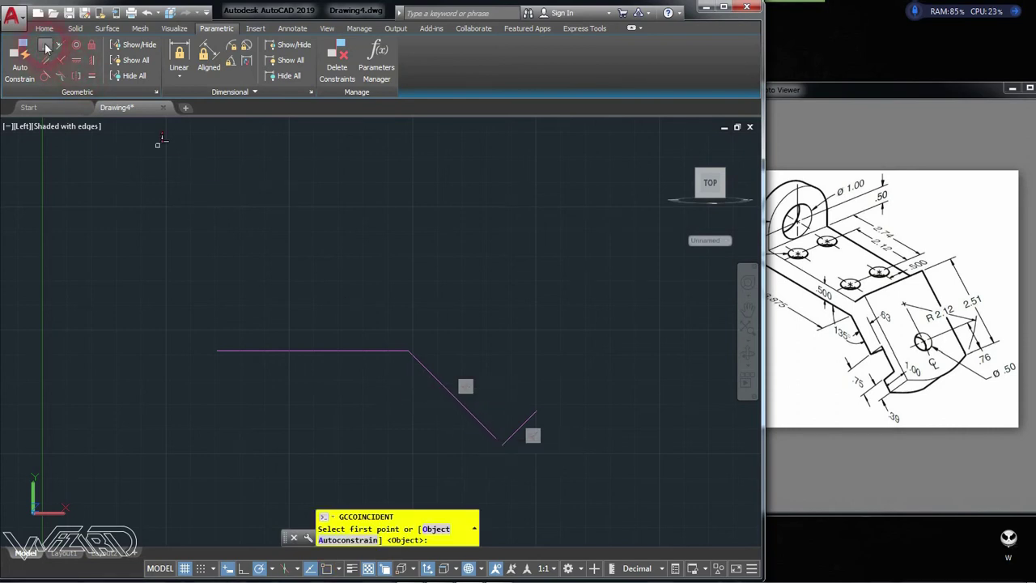
left_click(497, 425)
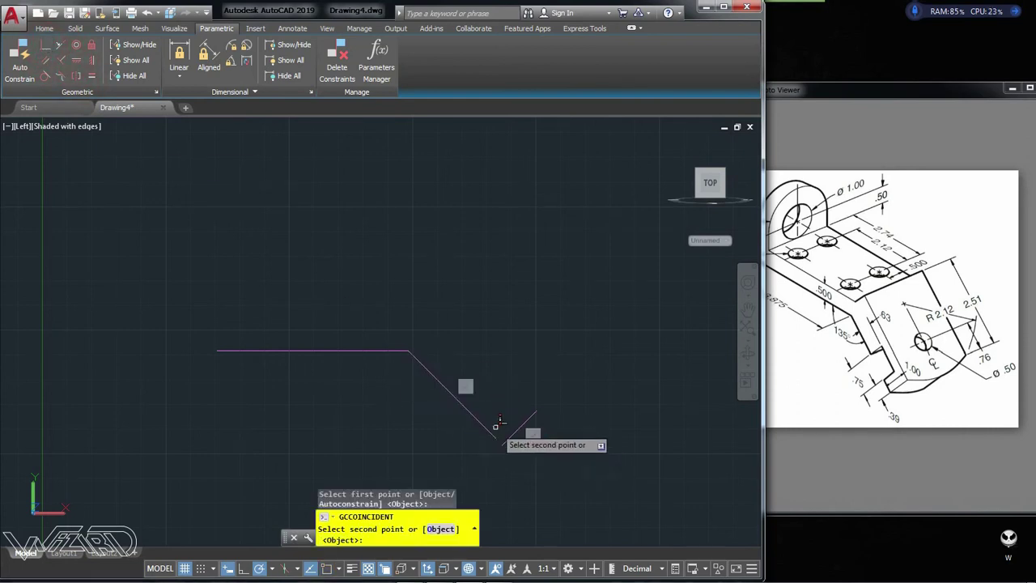
left_click(507, 435)
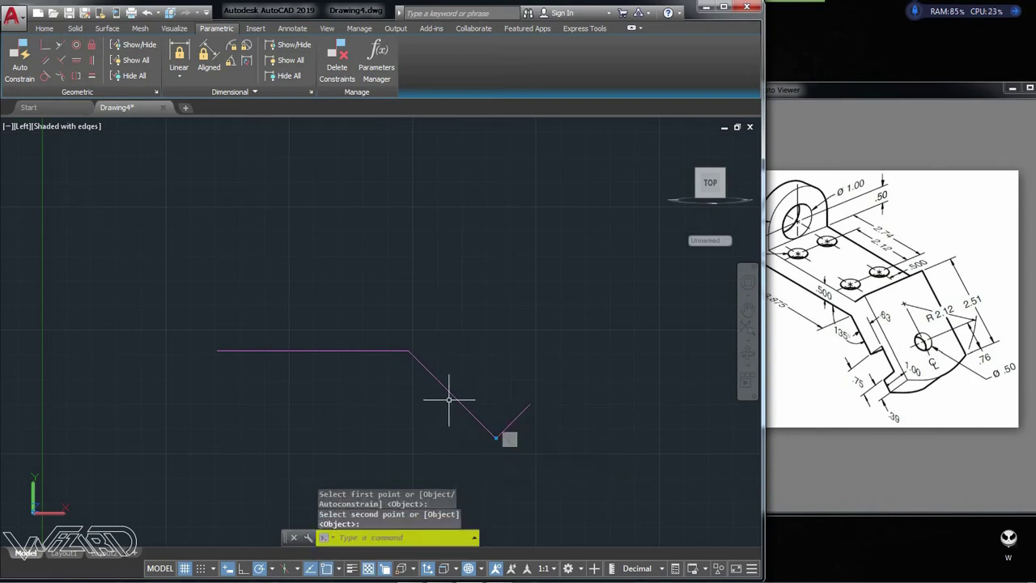
type("co")
key("Return")
Copy the diagonal line from its lower end to offset the bent-plate edge
left_click(456, 377)
left_click(430, 397)
key("Return")
left_click(497, 437)
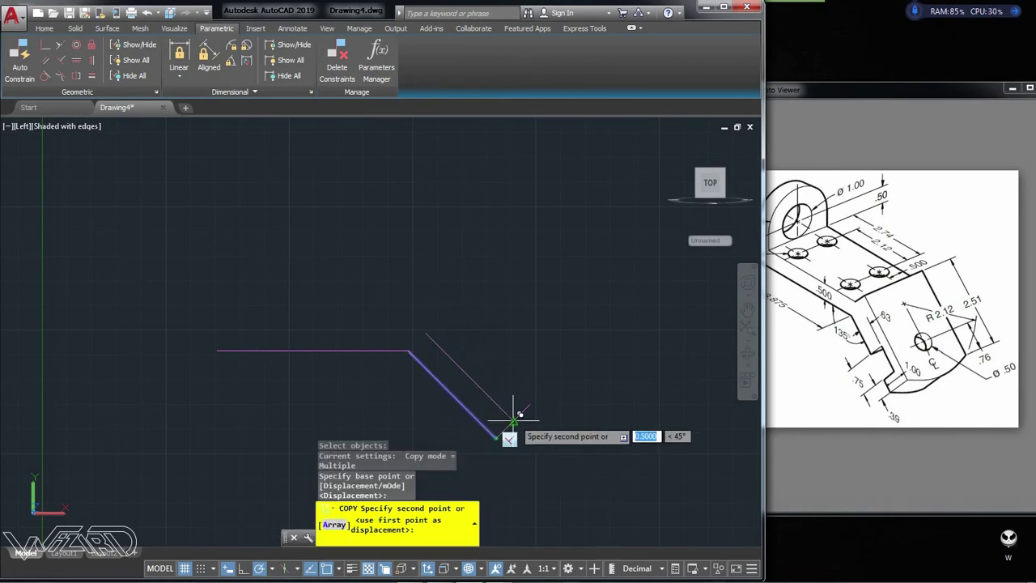
key("Return")
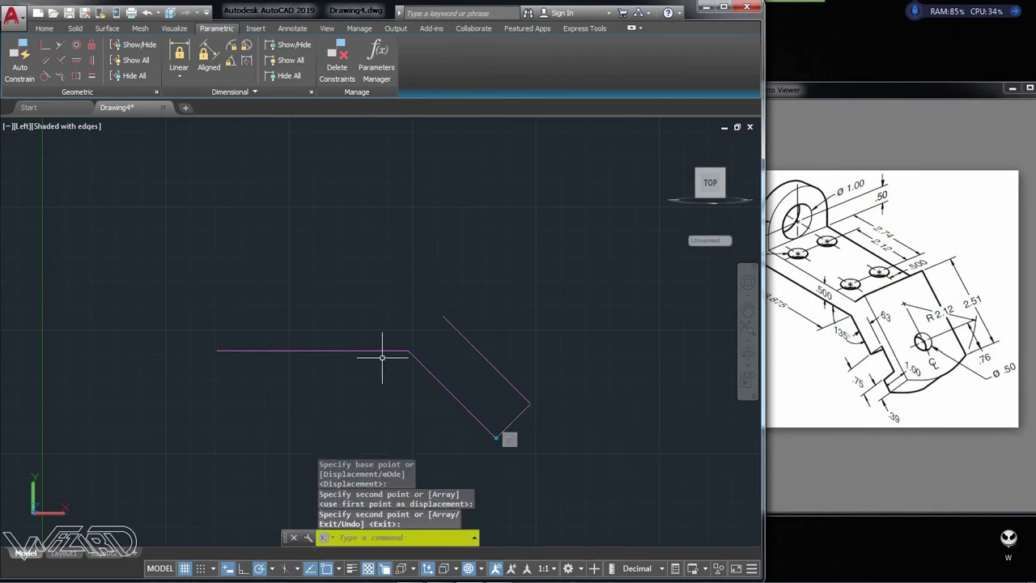
Draw the 0.5 vertical edge, the top edge to the bend, and the closing diagonal
type("l")
key("Return")
left_click(216, 351)
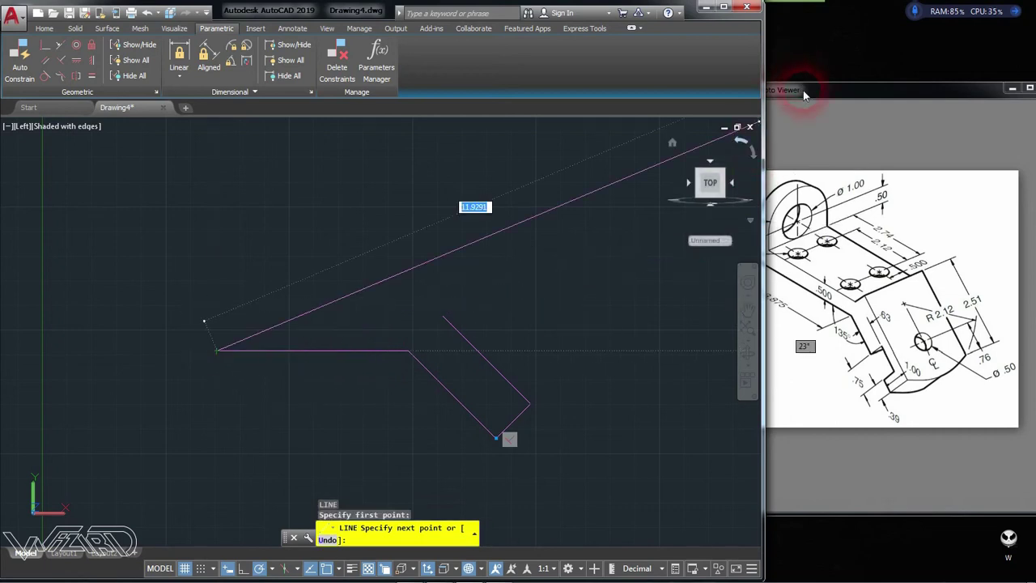
left_click_drag(803, 90, 837, 89)
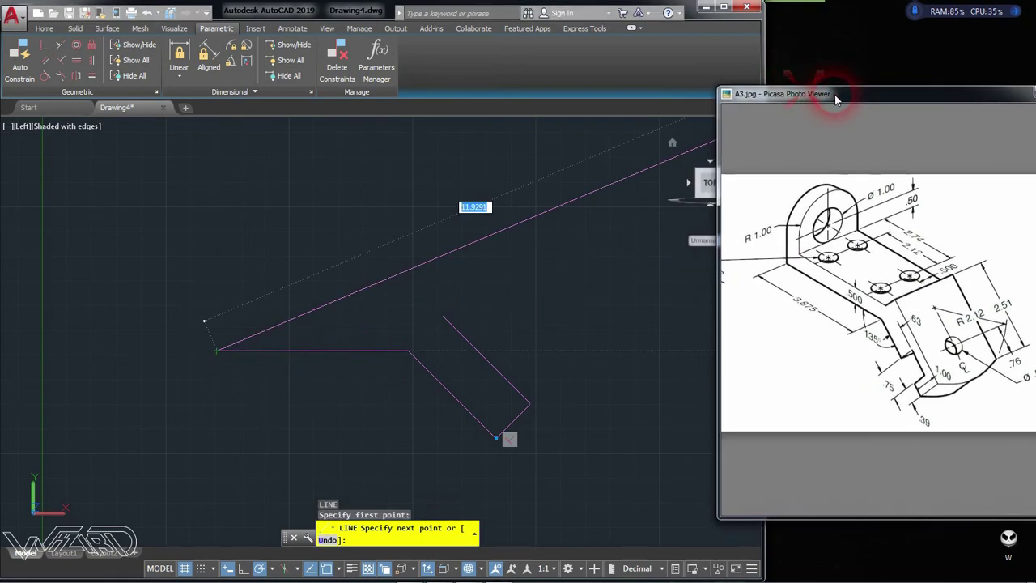
left_click(237, 11)
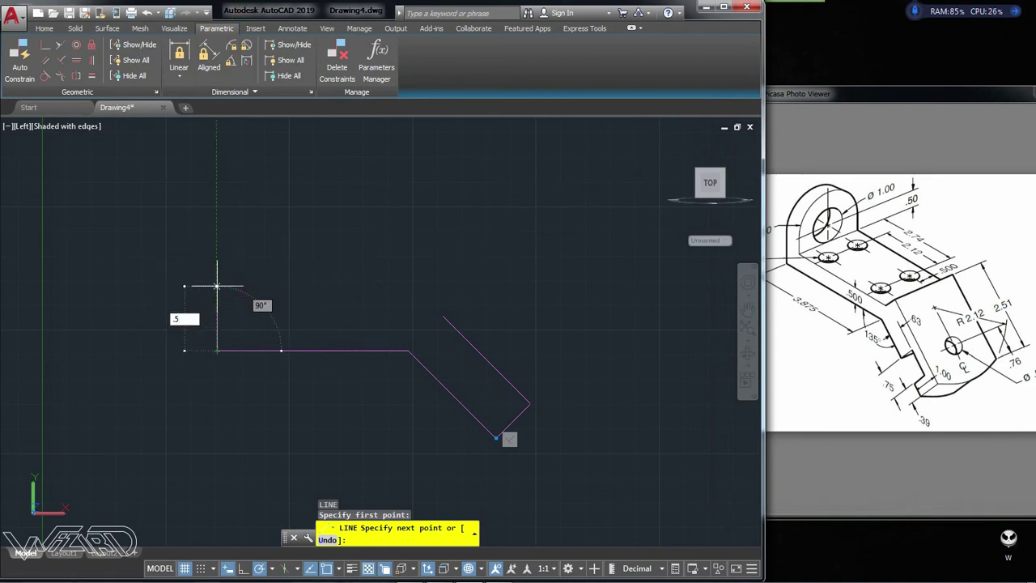
key("Return")
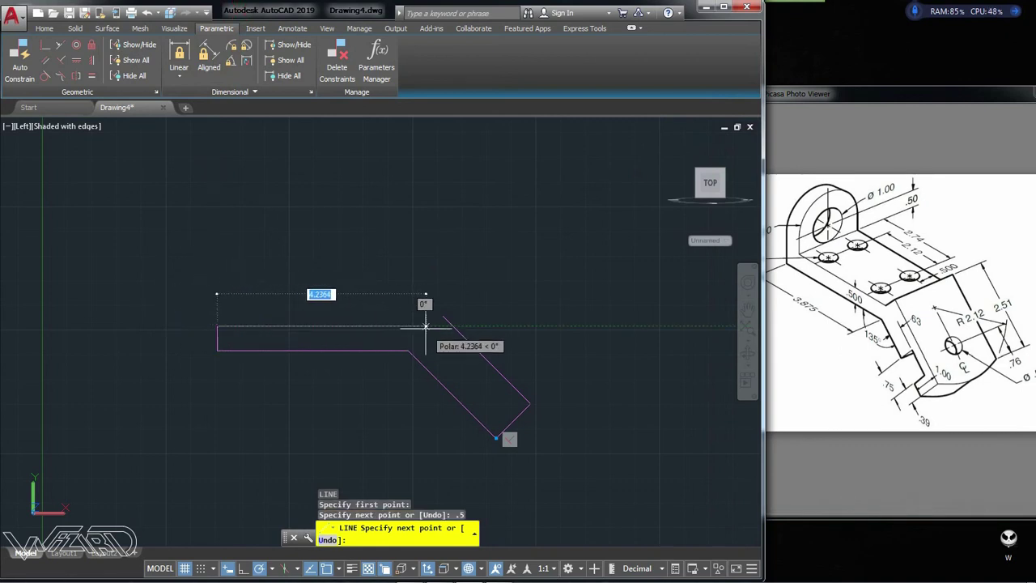
left_click(438, 327)
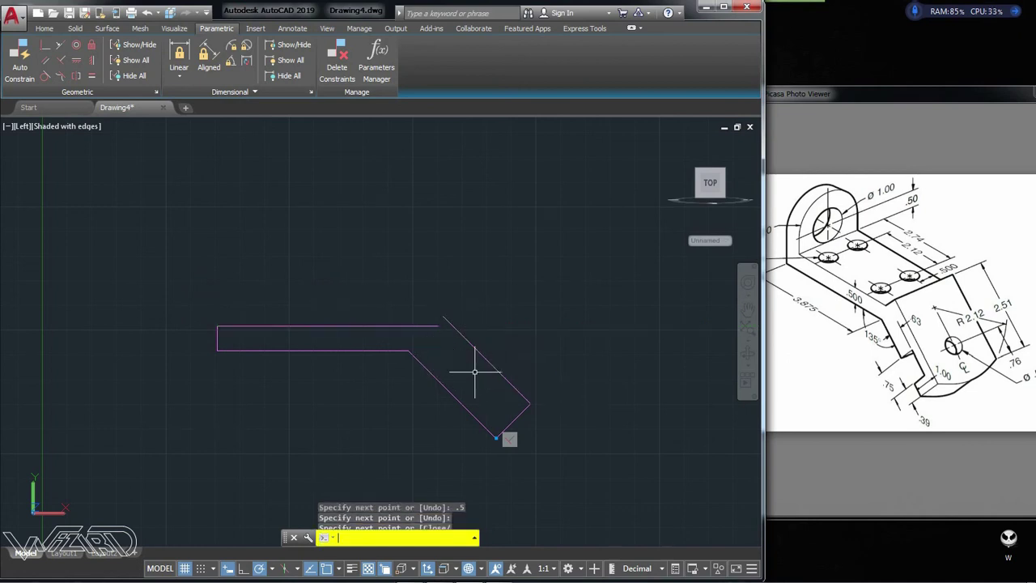
key("Return")
key("Return")
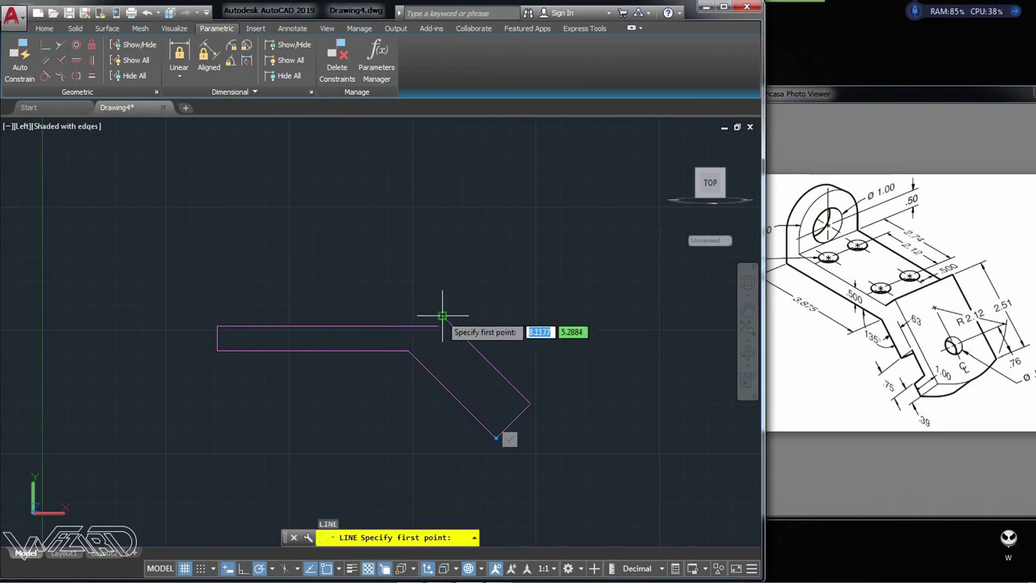
left_click(442, 316)
left_click(408, 351)
Trim away the extra inner diagonal segment
key("Return")
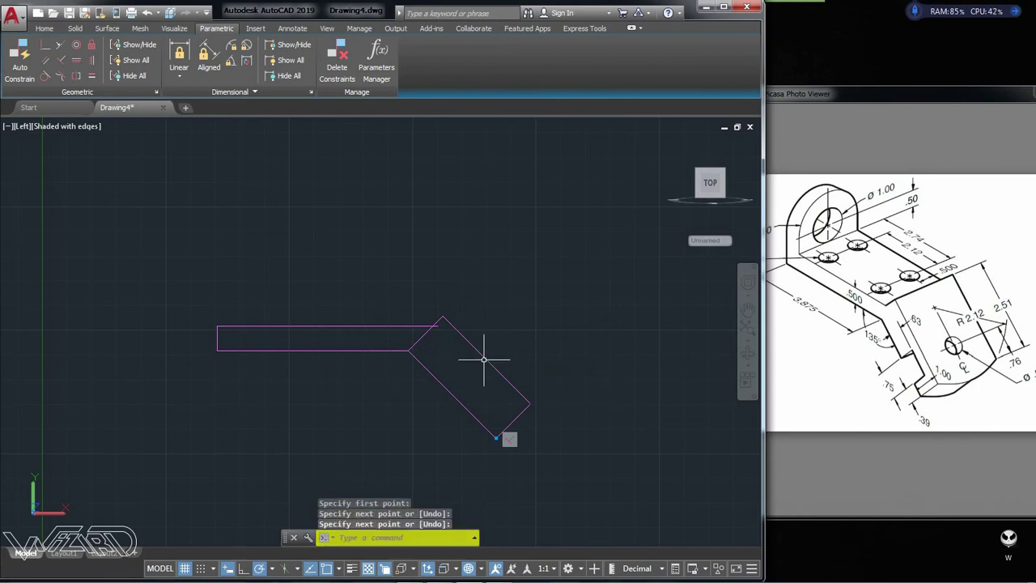
type("Tr")
key("Return")
key("Return")
scroll(435, 340, "up", 3)
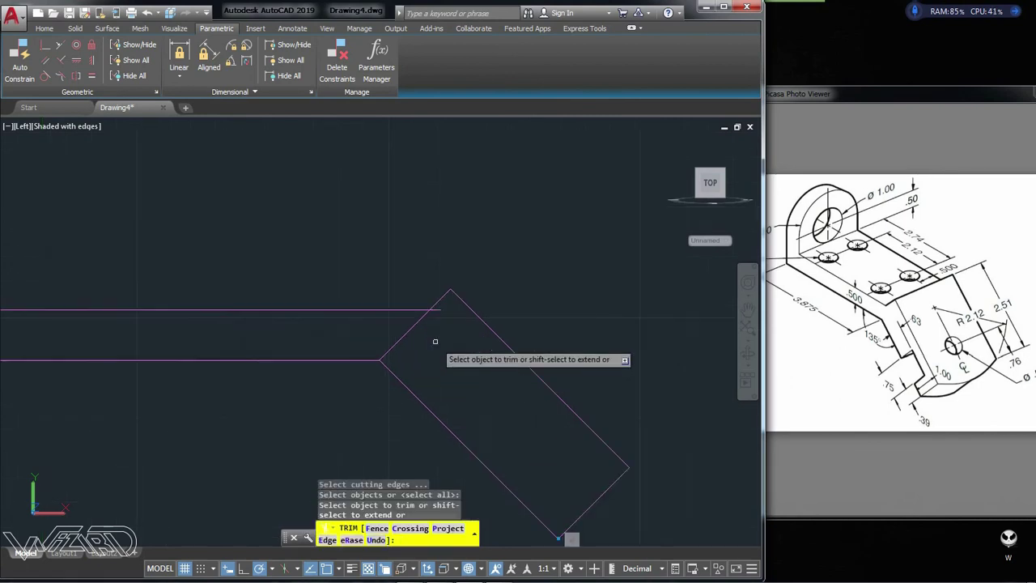
left_click(419, 328)
key("Return")
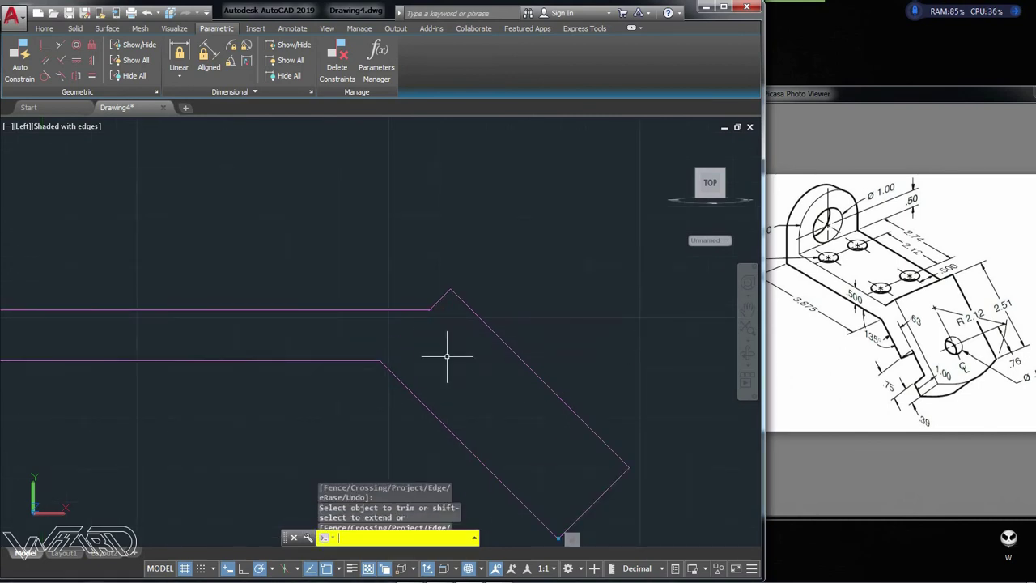
scroll(450, 314, "down", 2)
scroll(450, 314, "down", 2)
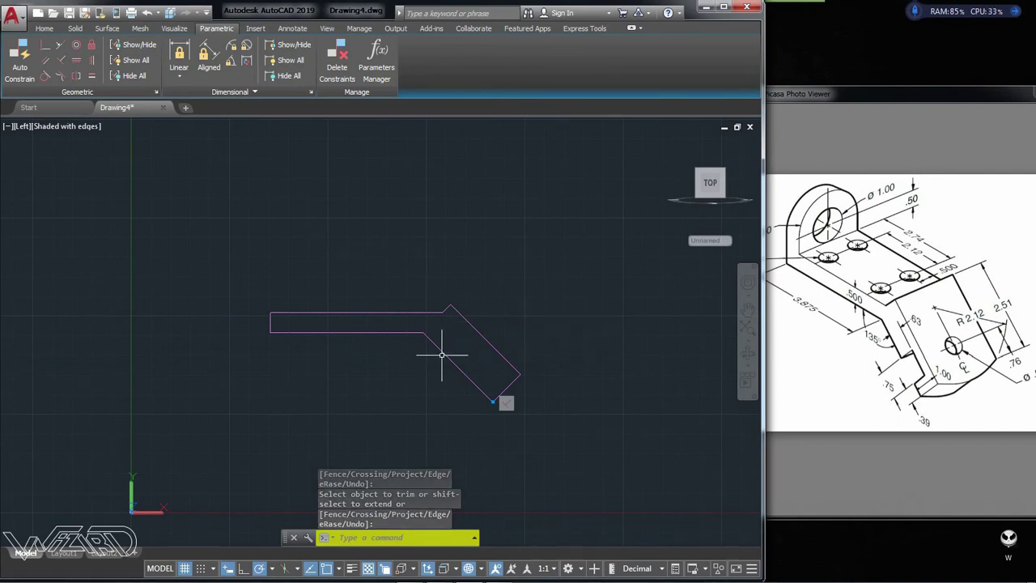
Join the seven outline pieces into one polyline and switch to SW Isometric view
type("j")
key("Return")
left_click(593, 434)
left_click(177, 180)
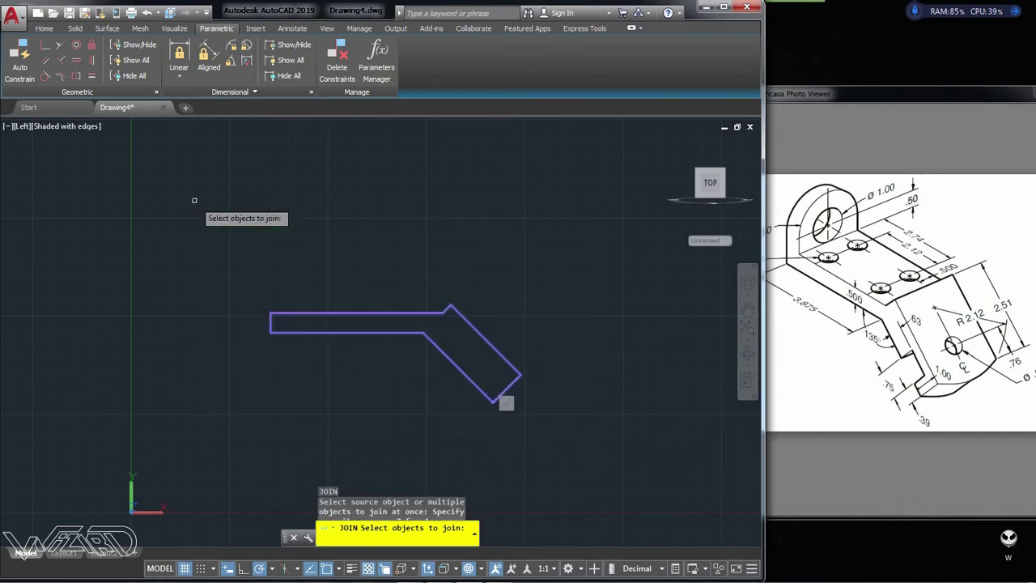
key("Return")
left_click(26, 130)
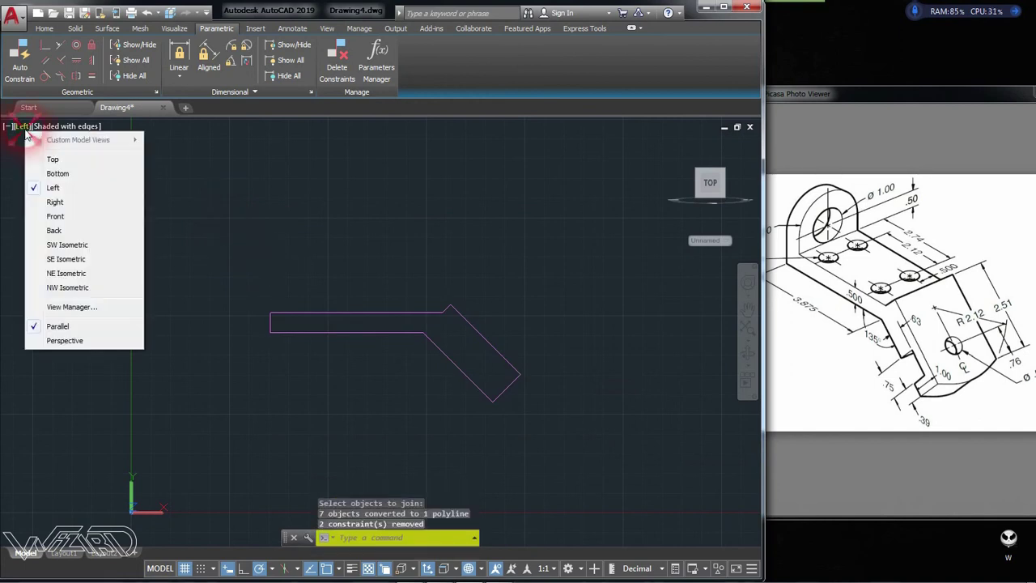
left_click(103, 236)
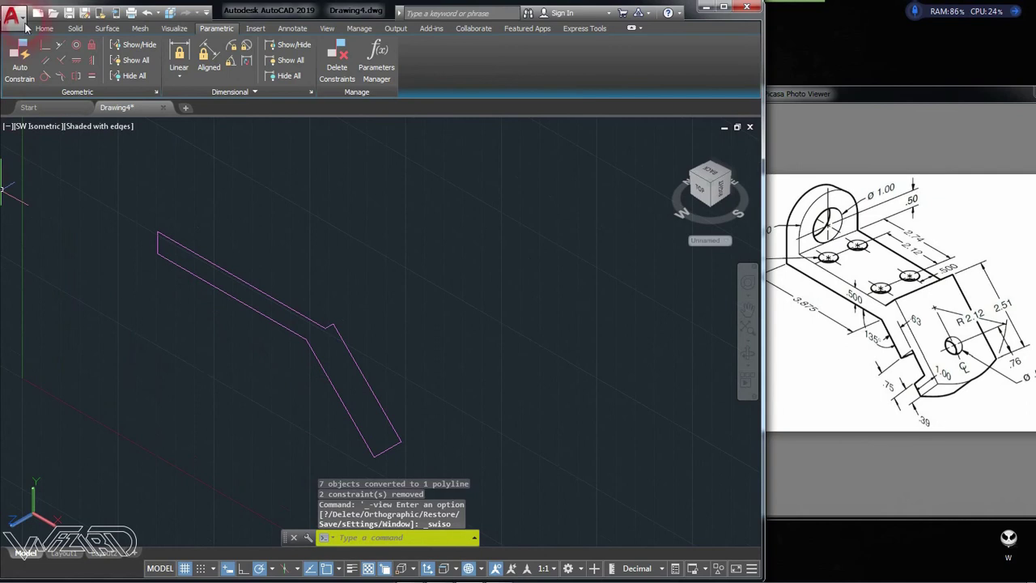
With UCS set to World, extrude the bent-plate polyline to a height of 2
left_click(45, 28)
left_click(454, 61)
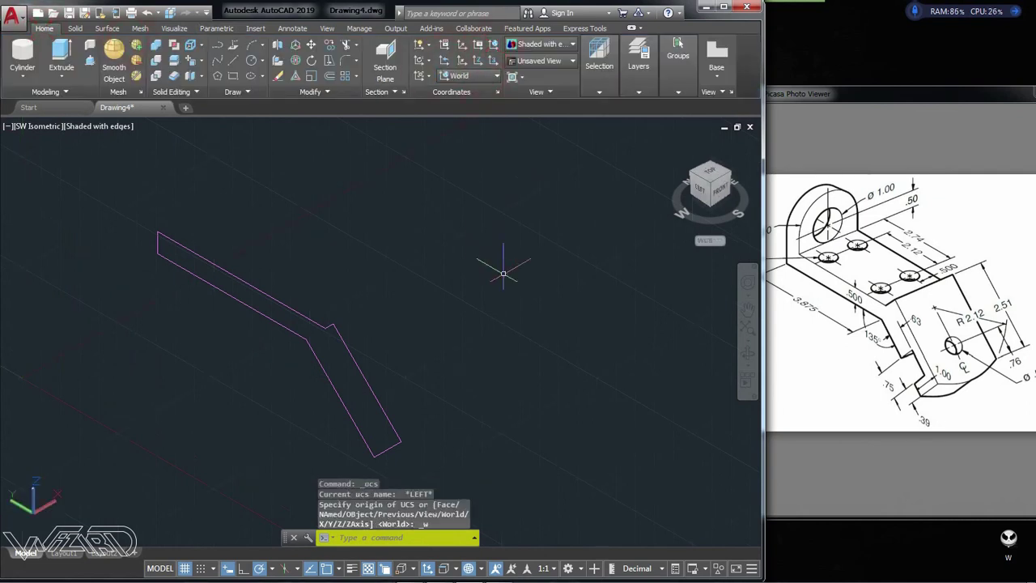
left_click(71, 55)
left_click(298, 311)
key("Return")
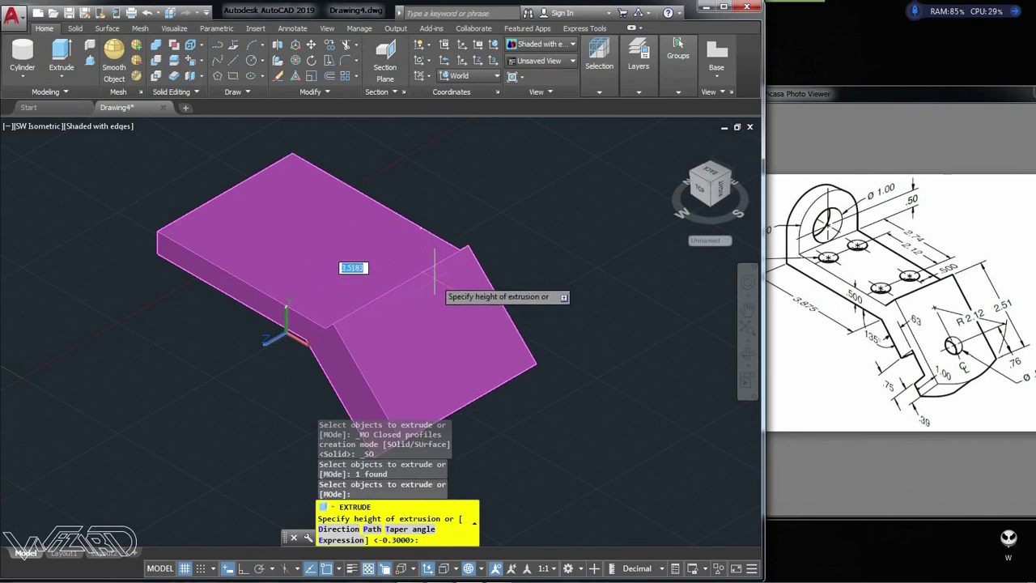
left_click(842, 92)
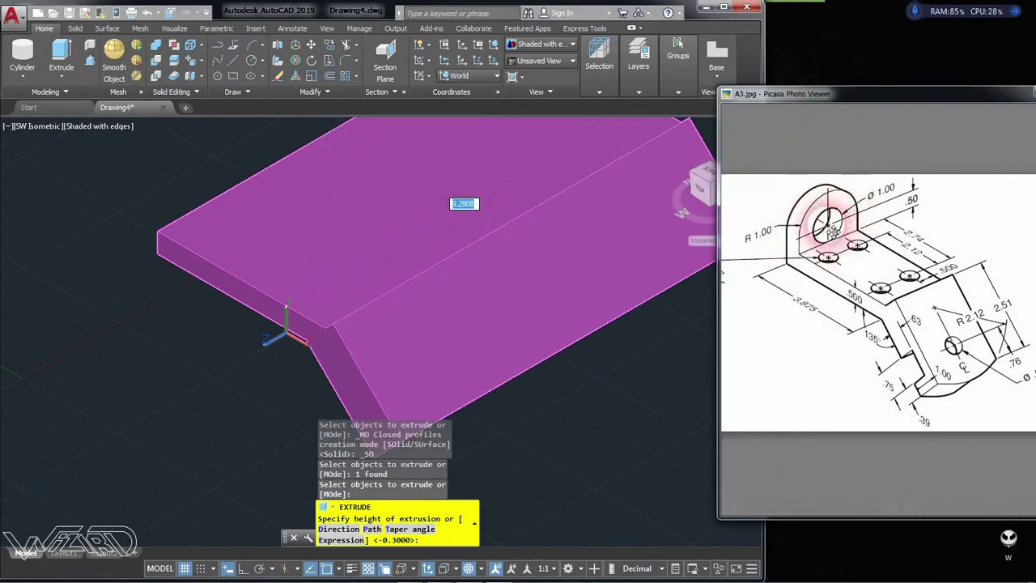
left_click(357, 11)
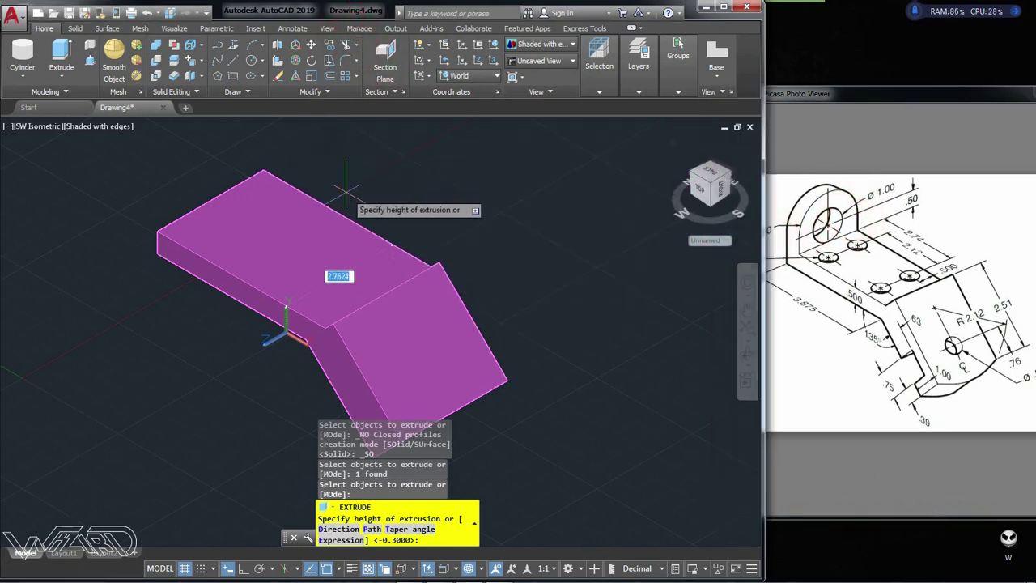
key("Return")
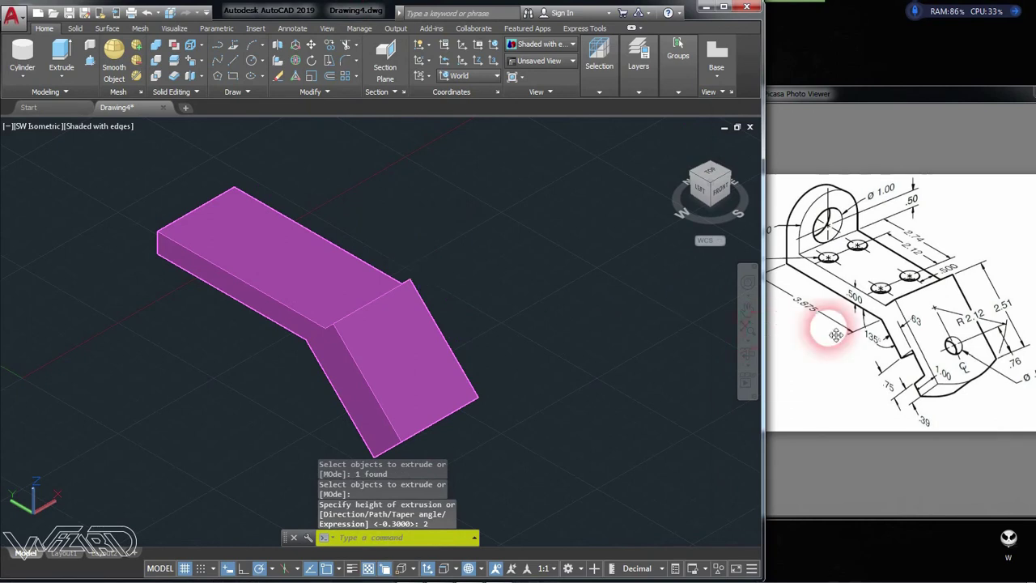
left_click_drag(769, 333, 719, 332)
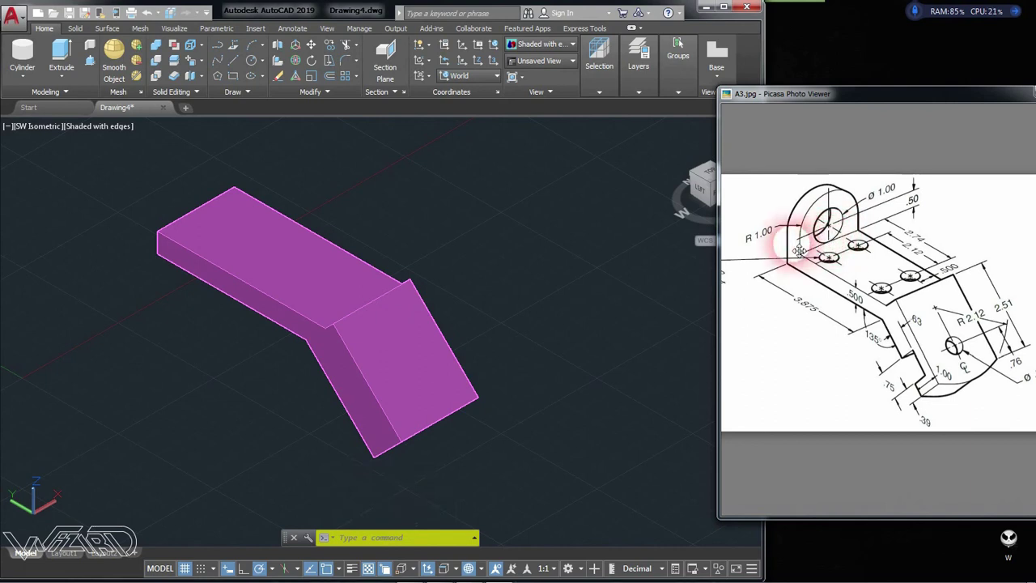
mouse_move(850, 307)
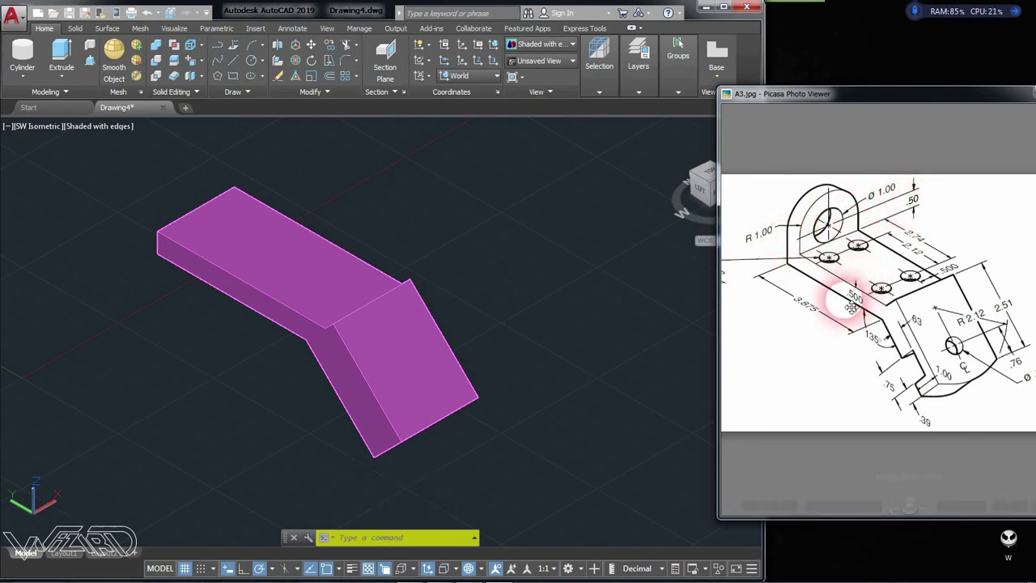
Create a 0.5-high box at the plate's flat left end
left_click(312, 10)
left_click(16, 75)
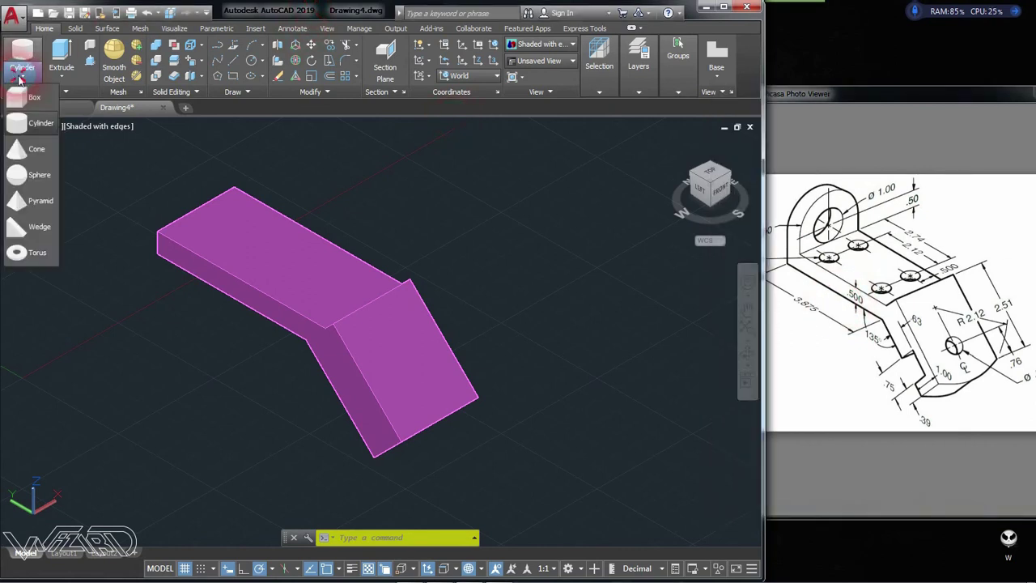
left_click(36, 104)
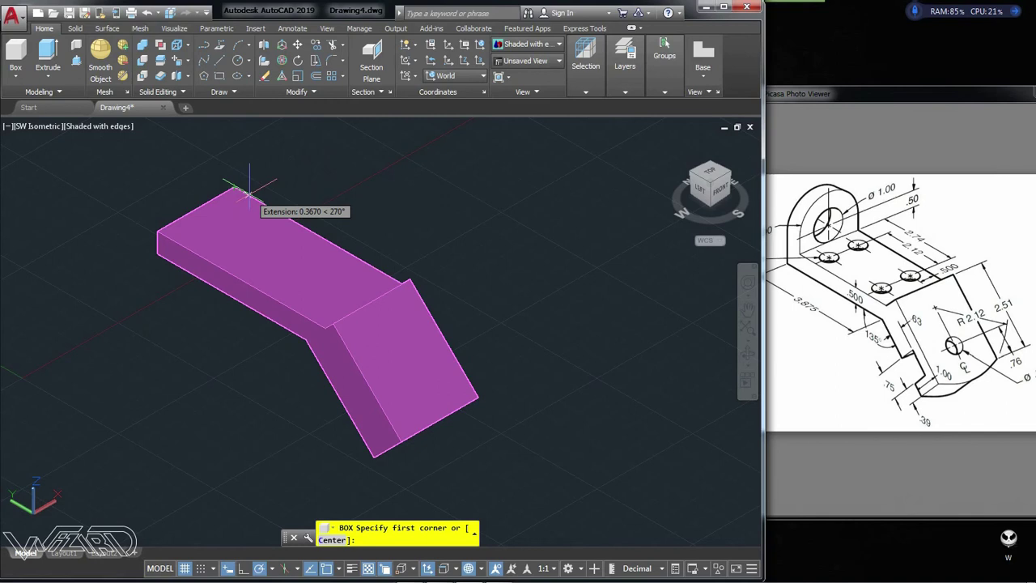
type(".5")
key("Return")
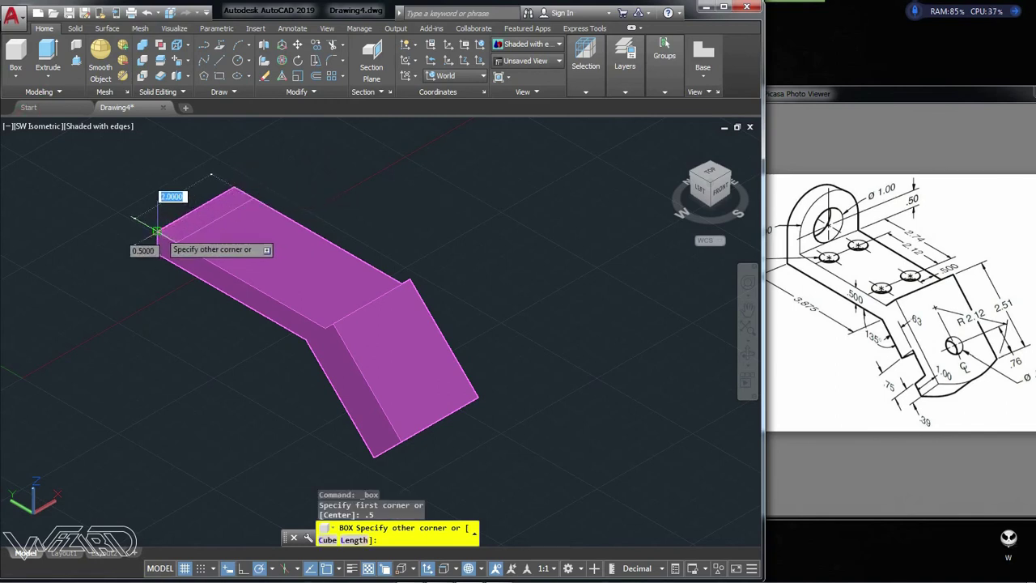
left_click(156, 232)
type(".5")
key("Return")
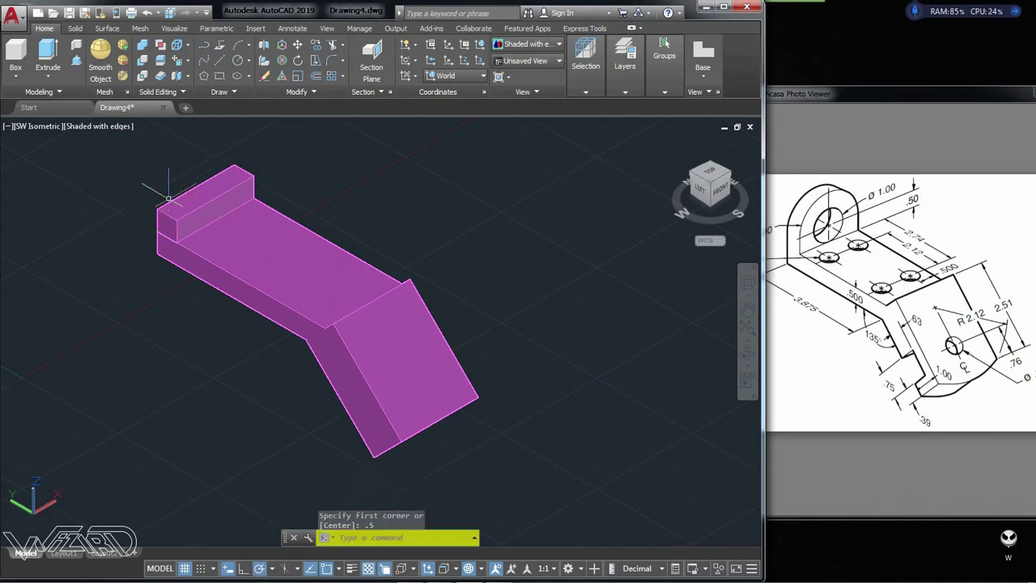
scroll(199, 277, "down", 2)
scroll(202, 227, "up", 2)
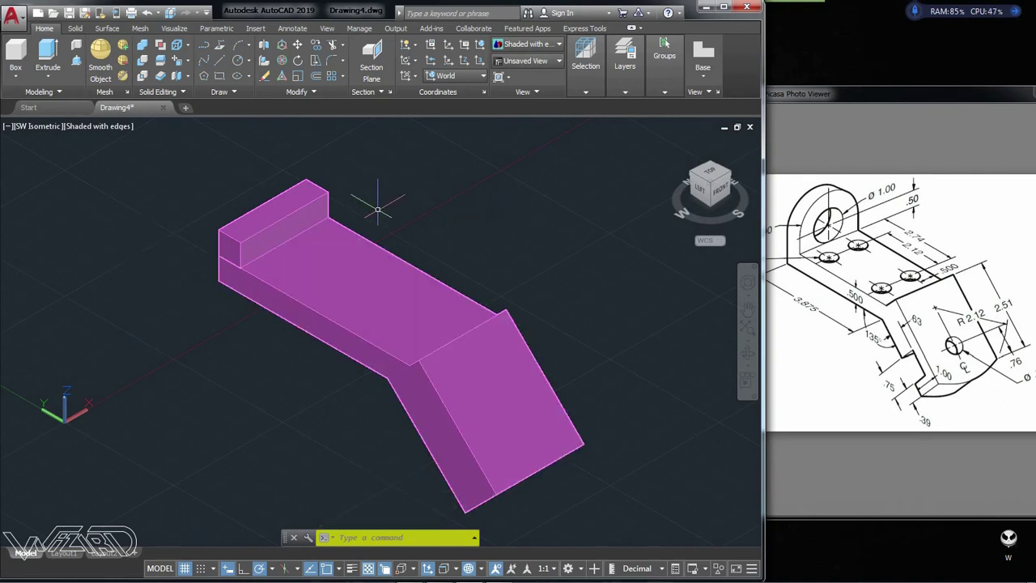
Union the box and the bent plate into a single solid
left_click(143, 50)
left_click(520, 285)
left_click(243, 186)
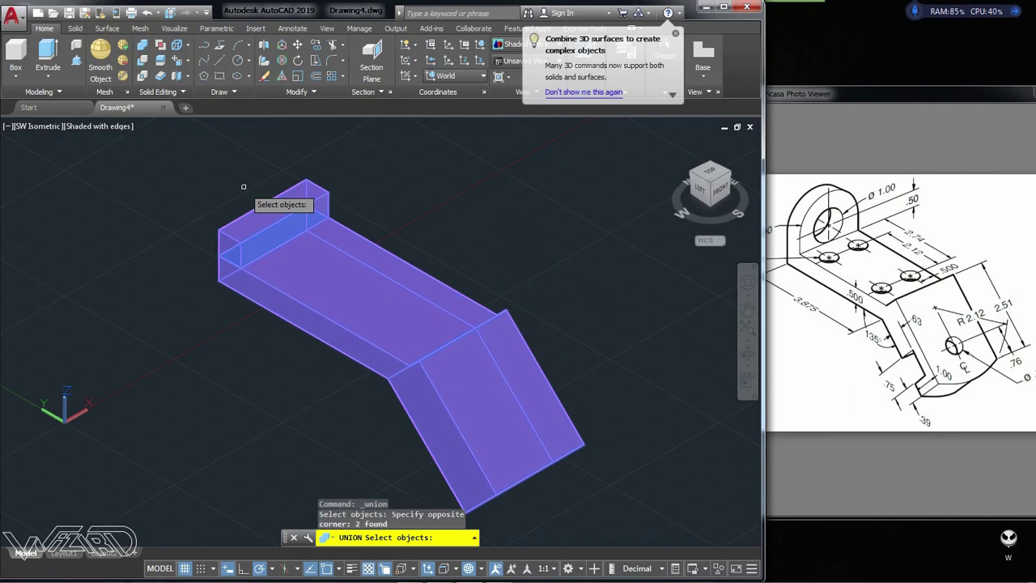
left_click(16, 76)
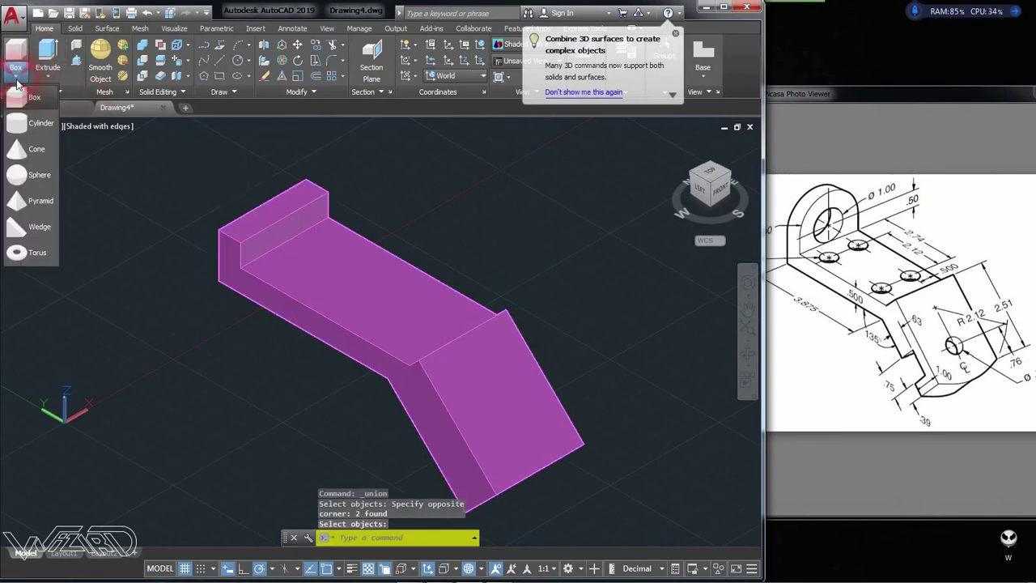
left_click(20, 121)
scroll(242, 235, "up", 3)
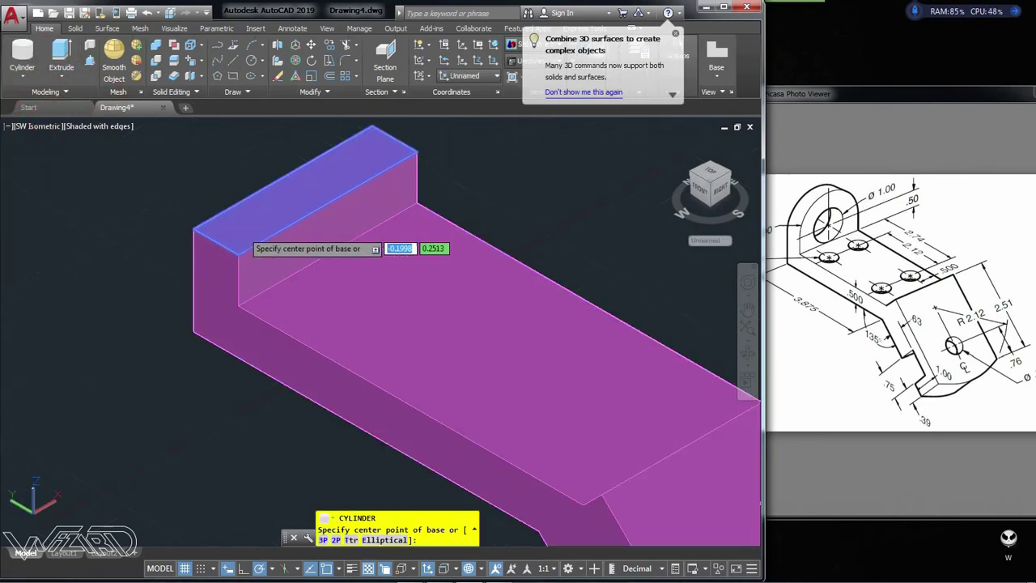
Finish a 0.5-high cylinder on the raised block to form the rounded lug
left_click(327, 201)
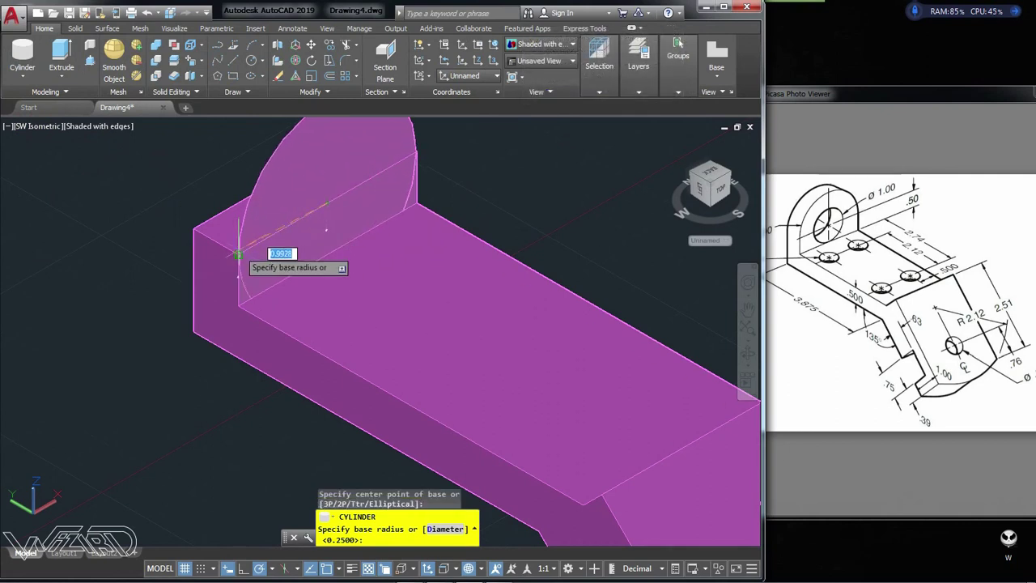
left_click(237, 255)
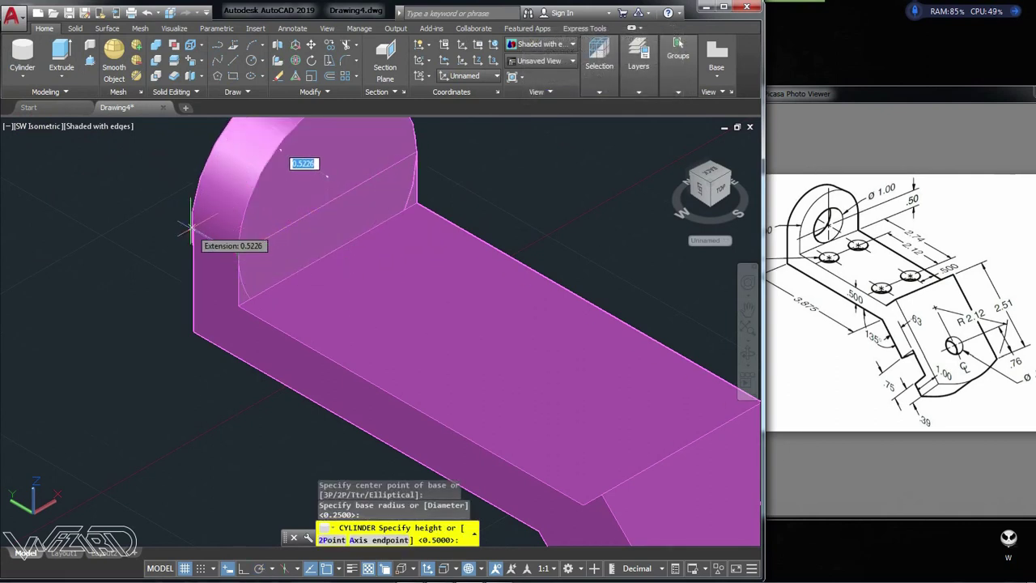
type(".5")
key("Return")
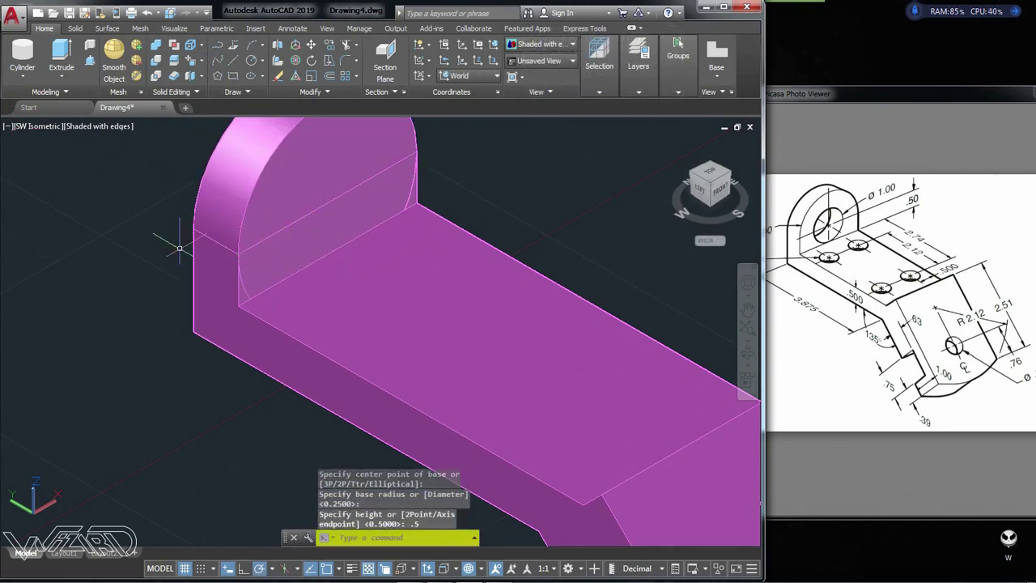
scroll(180, 243, "down", 2)
Create a 0.5-radius cylinder at the arc centre, running through the lug
left_click(22, 53)
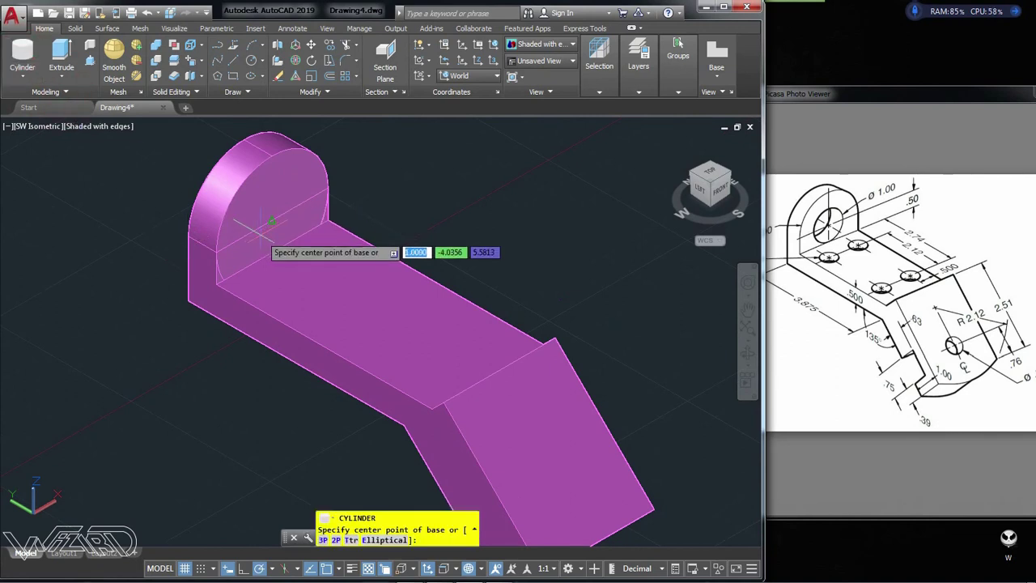
scroll(270, 223, "up", 2)
left_click(275, 214)
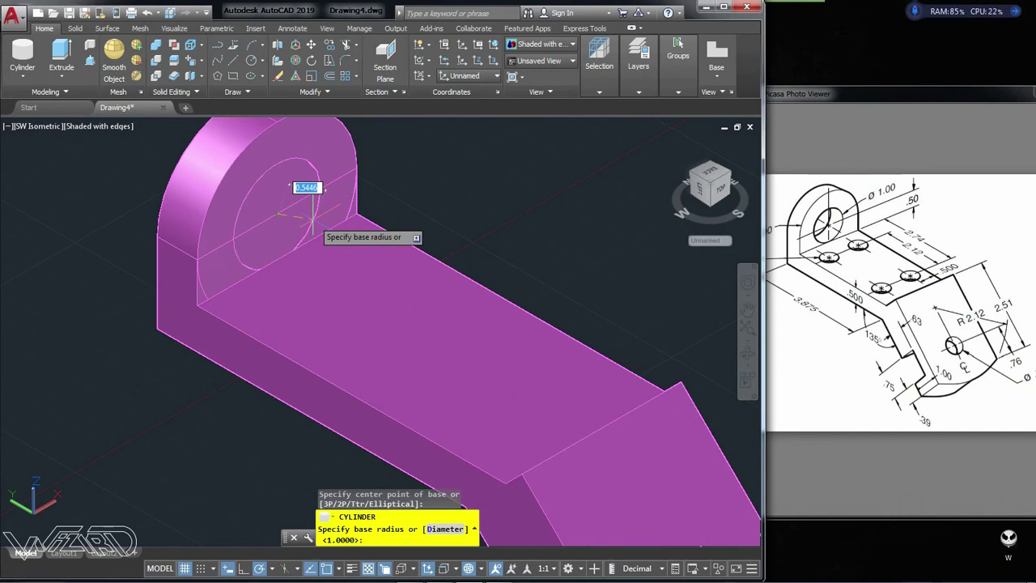
type(".5")
key("Return")
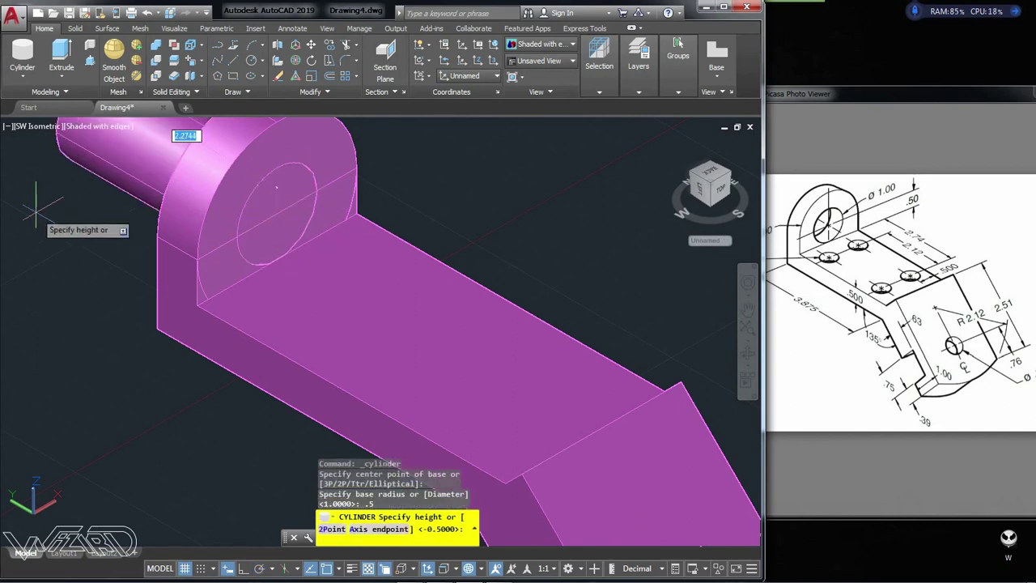
left_click(65, 162)
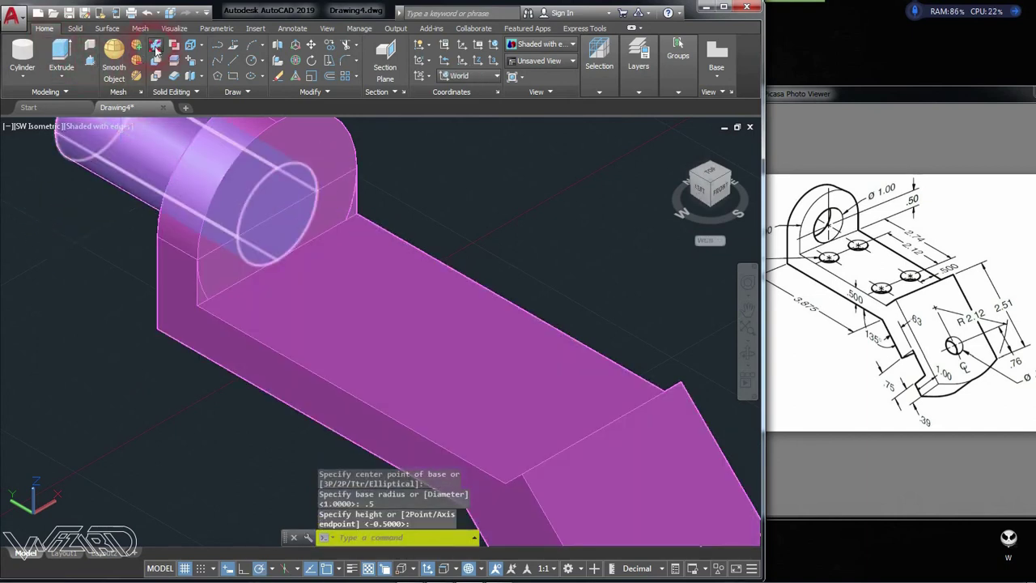
Union the lug and plate into one solid
left_click(157, 50)
left_click(440, 232)
left_click(361, 174)
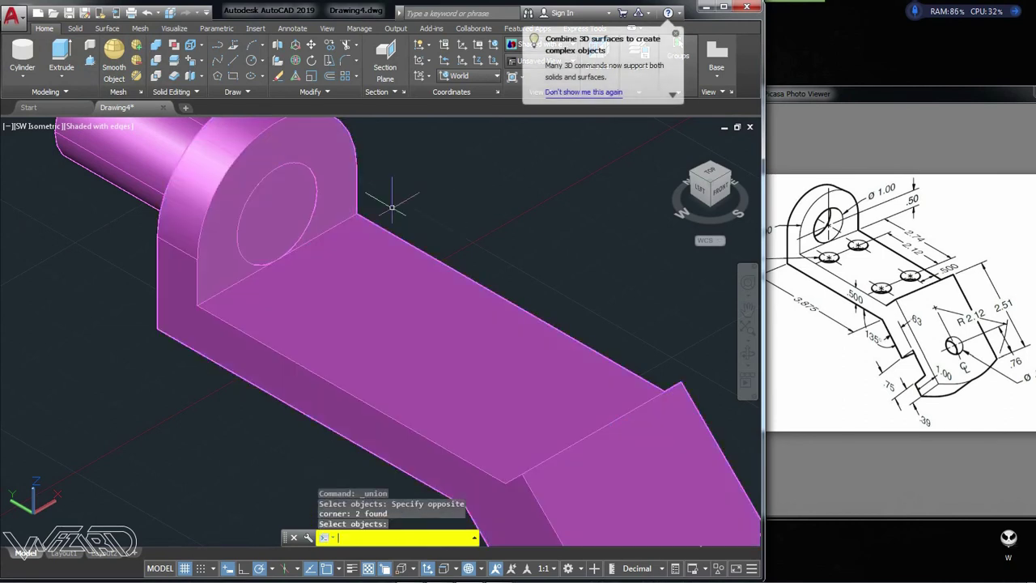
key("Return")
Subtract the 0.5-radius cylinder from the bracket to bore the lug hole
left_click(157, 61)
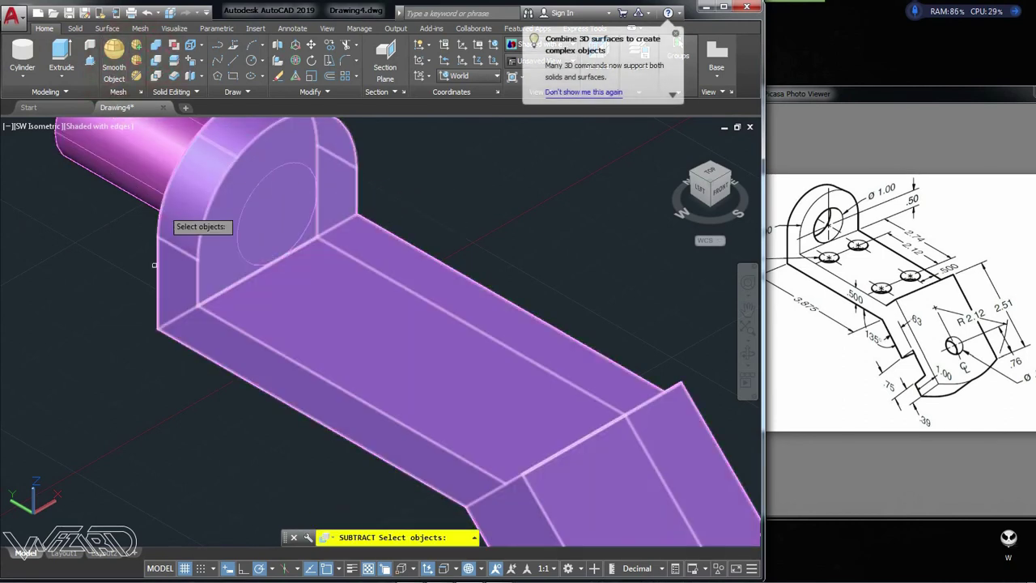
left_click(161, 272)
key("Return")
left_click(128, 176)
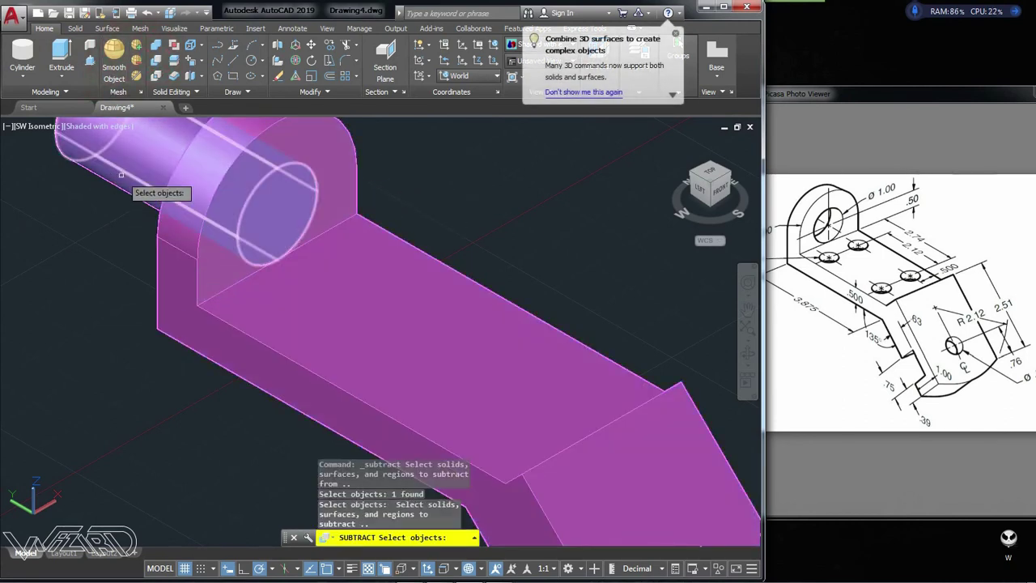
key("Return")
scroll(140, 281, "down", 3)
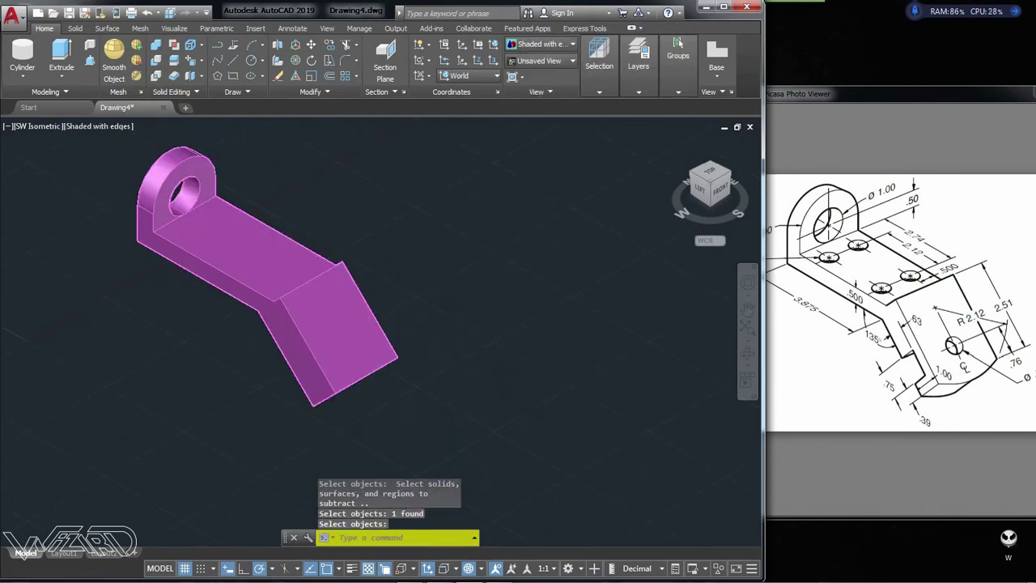
scroll(65, 162, "up", 1)
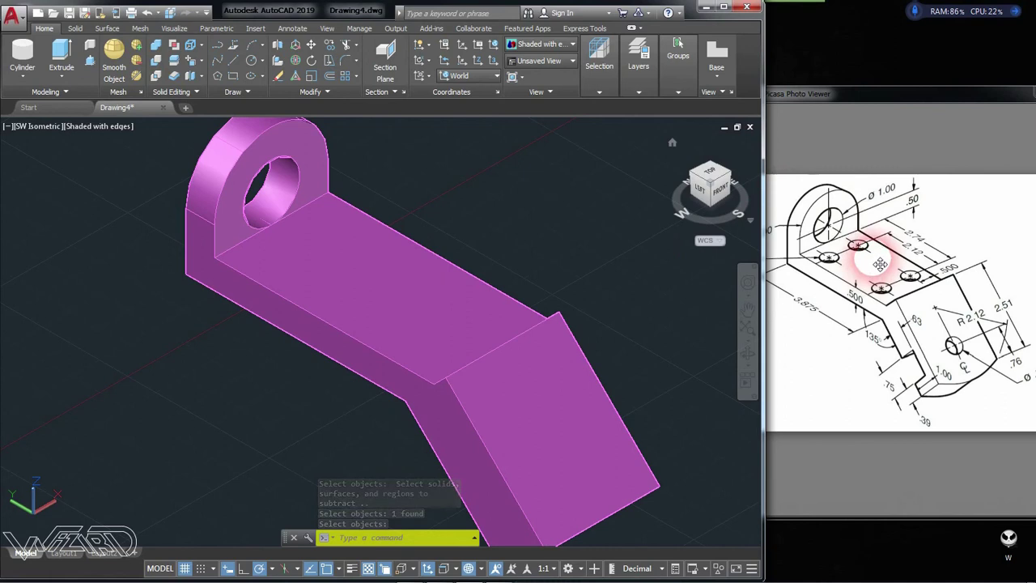
Start a cylinder using a temporary track point, and turn off dynamic UCS face snapping
left_click_drag(786, 224, 915, 277)
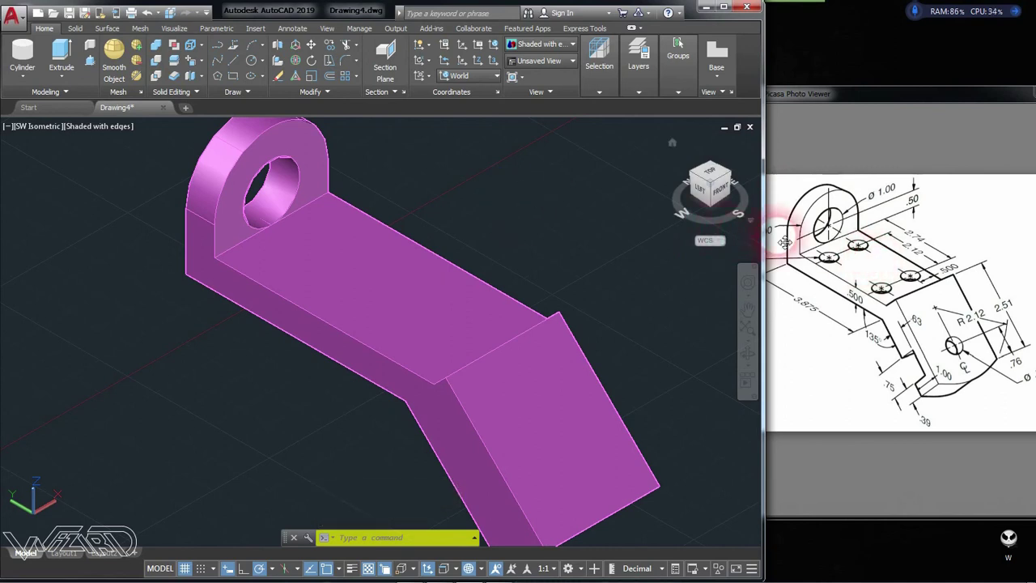
mouse_move(923, 279)
left_mouse_down()
mouse_move(933, 245)
mouse_move(949, 267)
mouse_move(918, 289)
left_mouse_up()
left_click(533, 212)
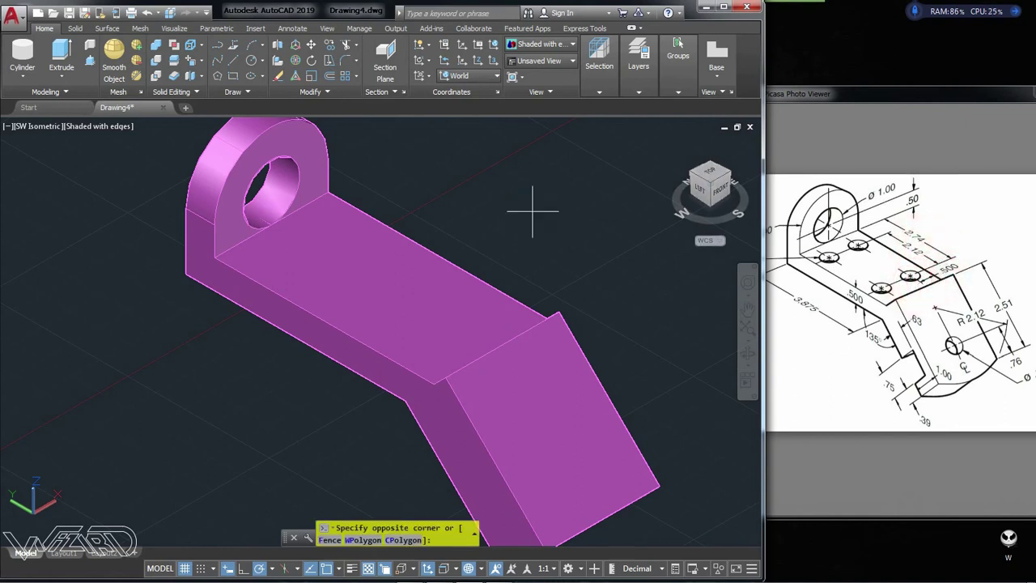
left_click(469, 185)
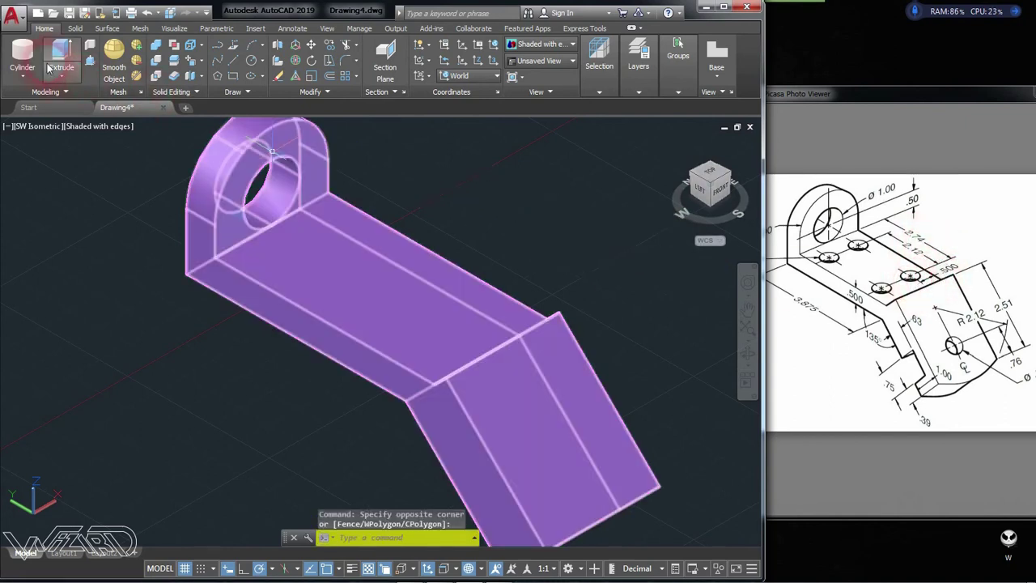
left_click(23, 77)
left_click(26, 108)
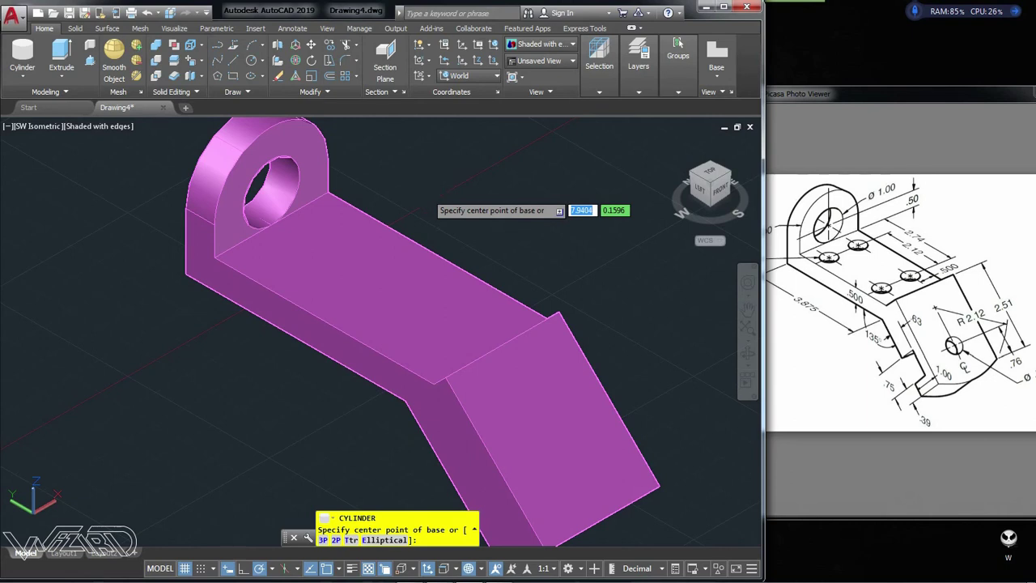
right_click(434, 198, "shift")
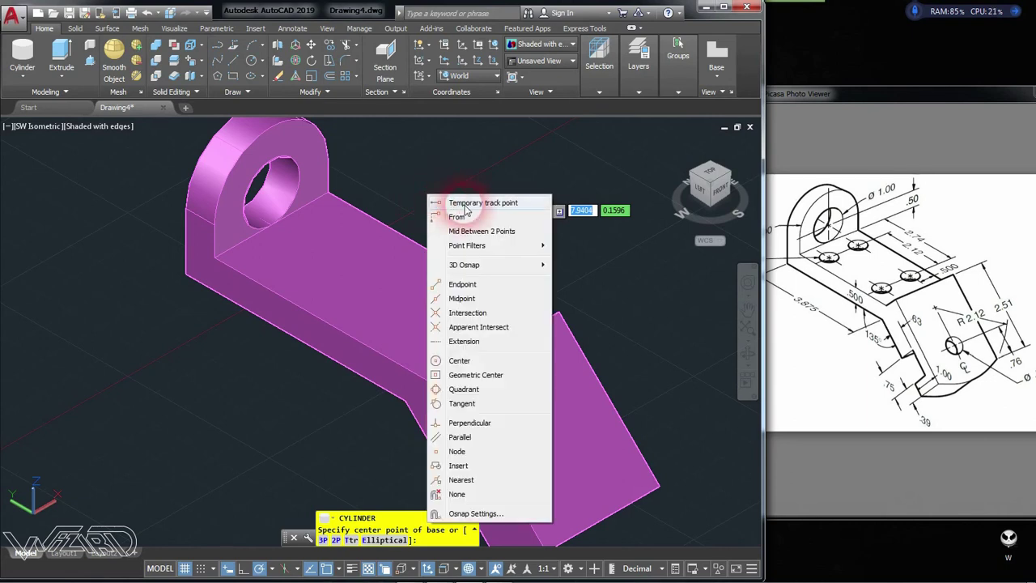
left_click(466, 204)
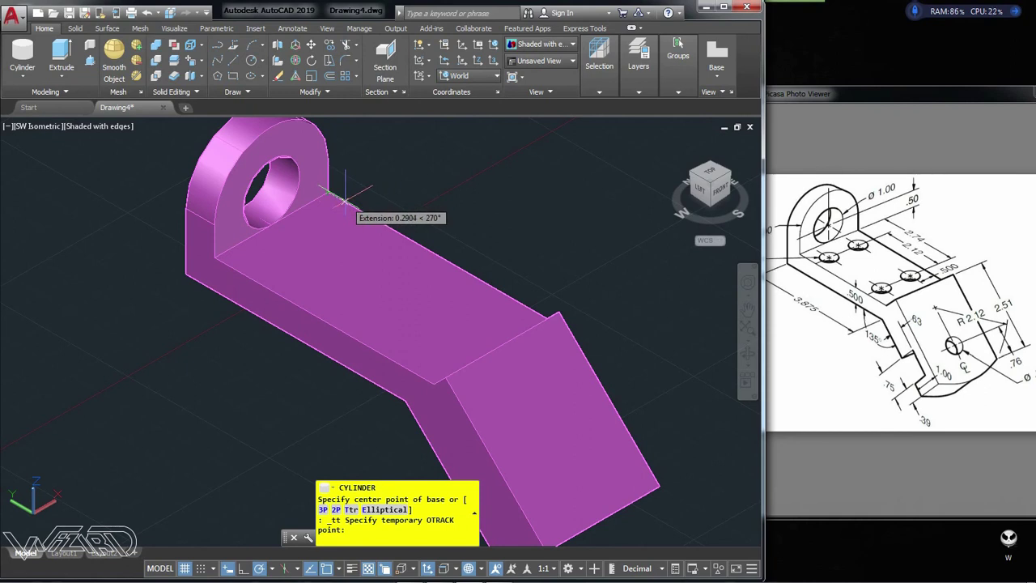
type("2.74")
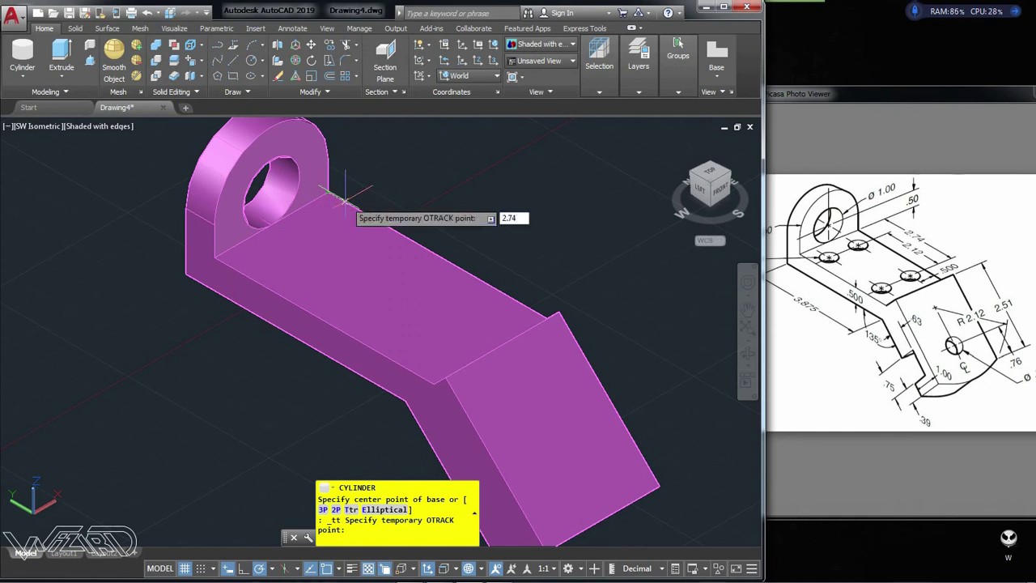
key("Return")
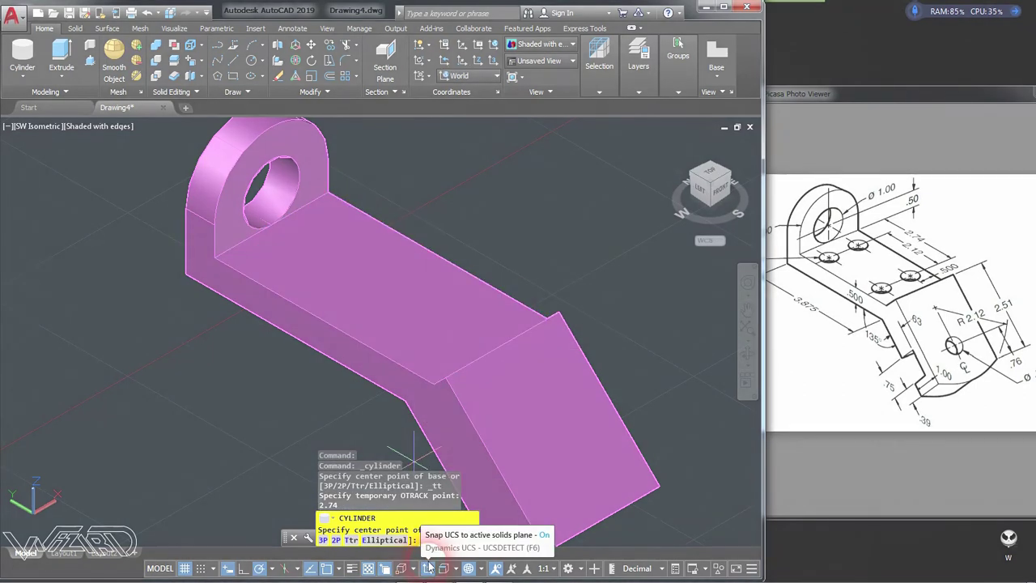
left_click(428, 569)
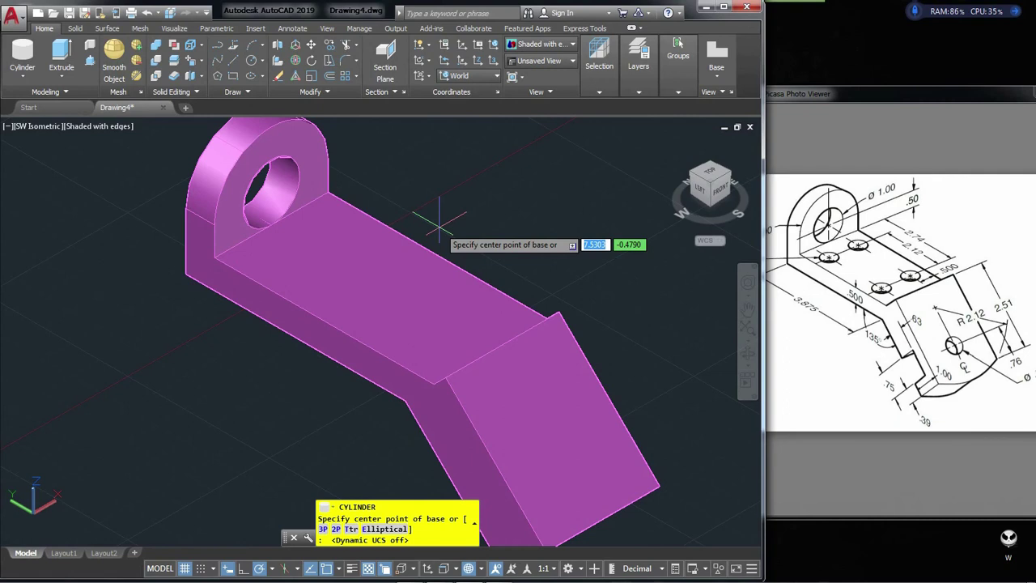
Place the cylinder centre 2.74 from the lug edge and 0.5 in on the top face
right_click(450, 227, "shift")
left_click(467, 237)
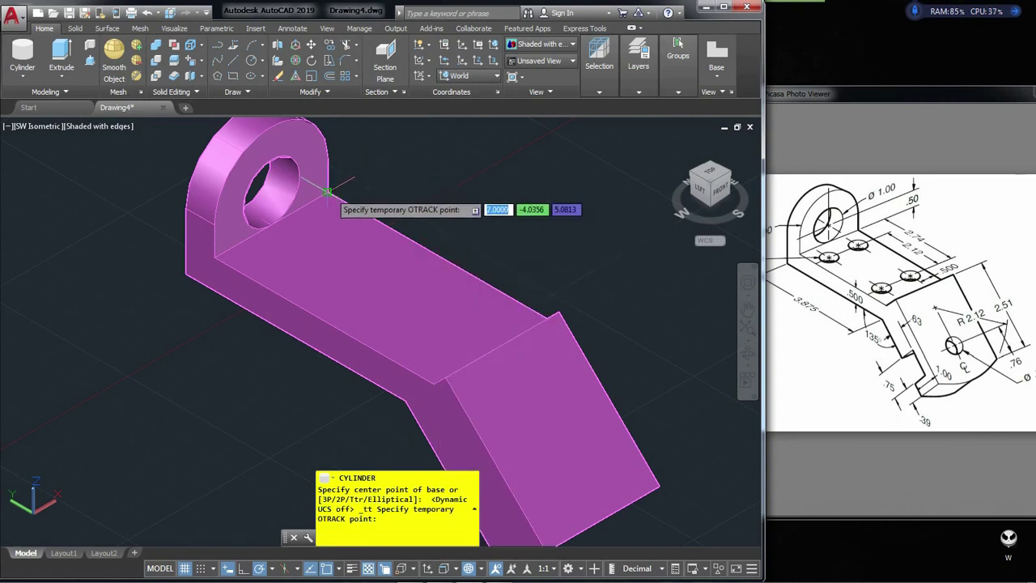
left_click(327, 191)
type("2.74")
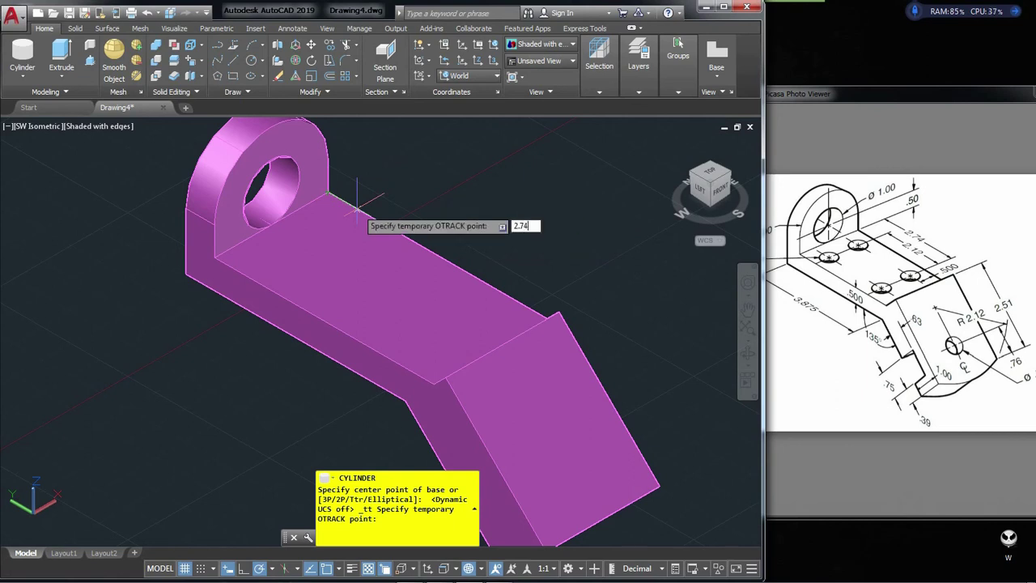
key("Return")
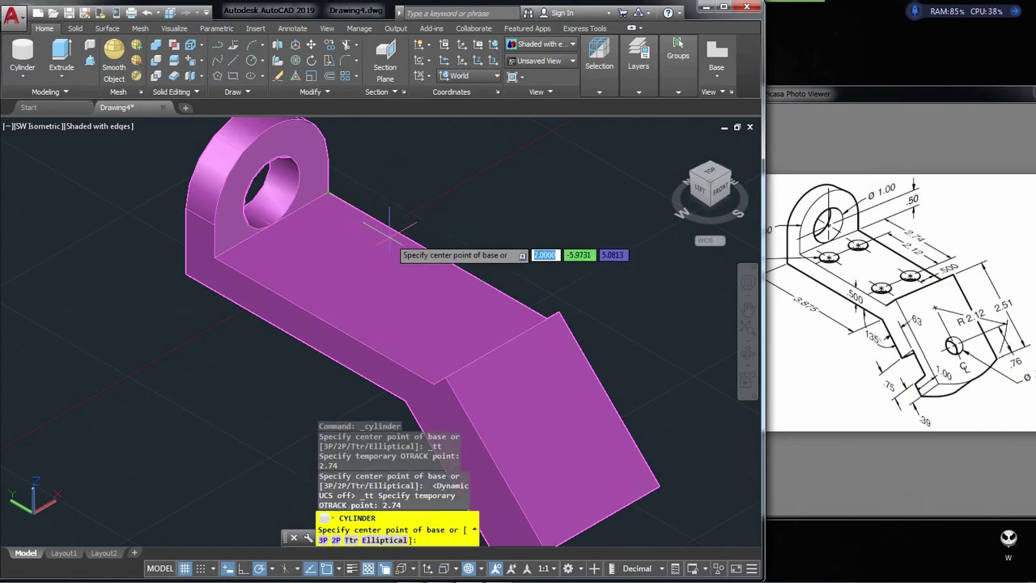
left_click(434, 312)
key("Return")
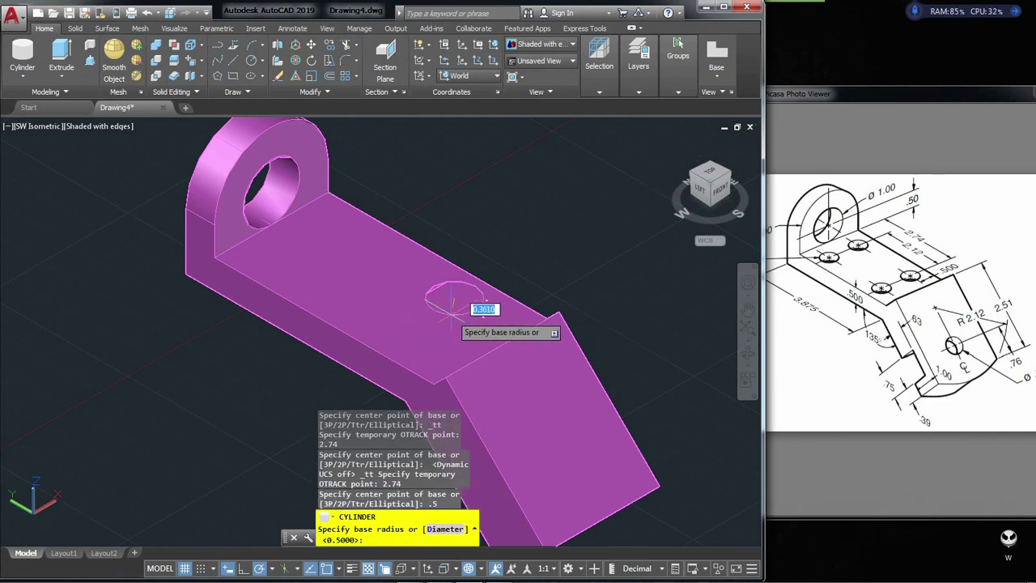
Give the cylinder radius 0.25 and height 0.34, checking the reference drawing's hole callout
left_click(865, 168)
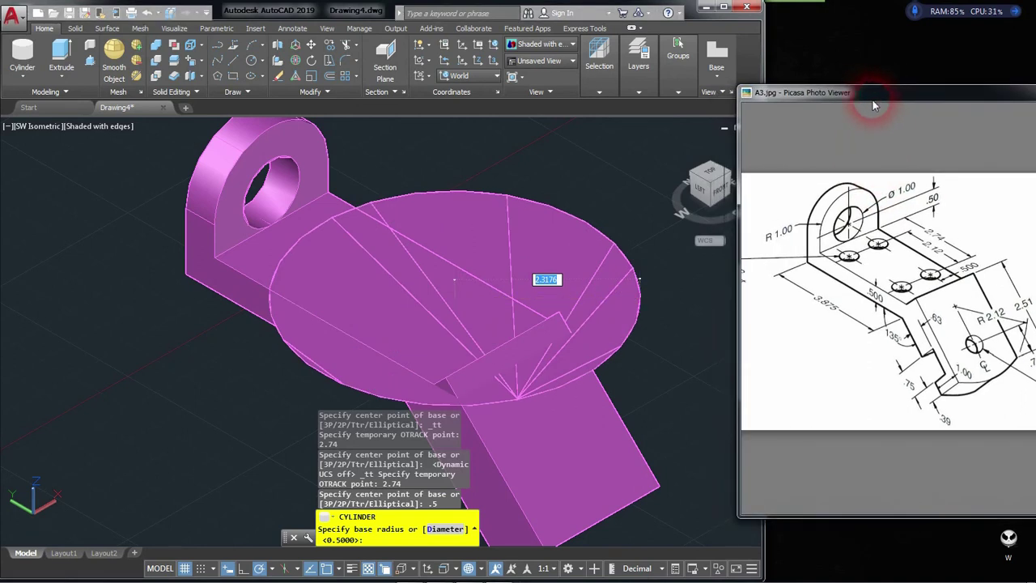
left_click(866, 274)
scroll(867, 274, "up", 3)
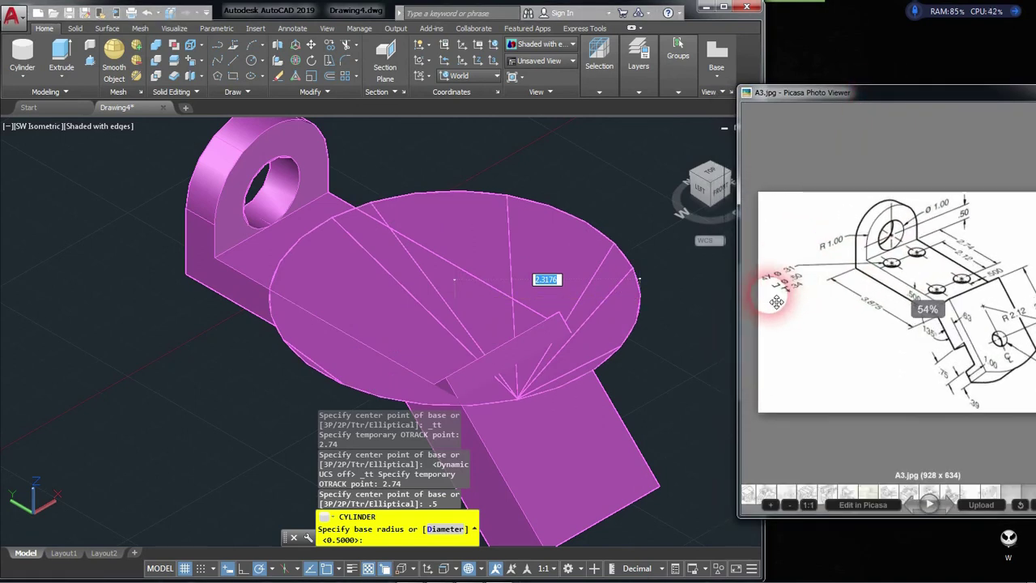
left_click_drag(845, 303, 804, 296)
left_click(829, 102)
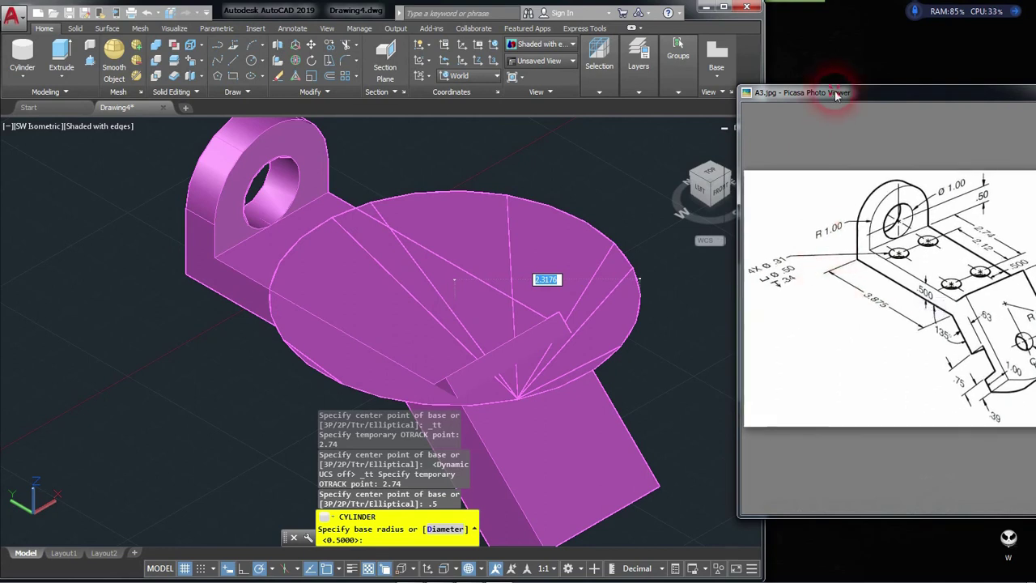
left_click_drag(836, 95, 739, 96)
left_click(356, 18)
type(".25")
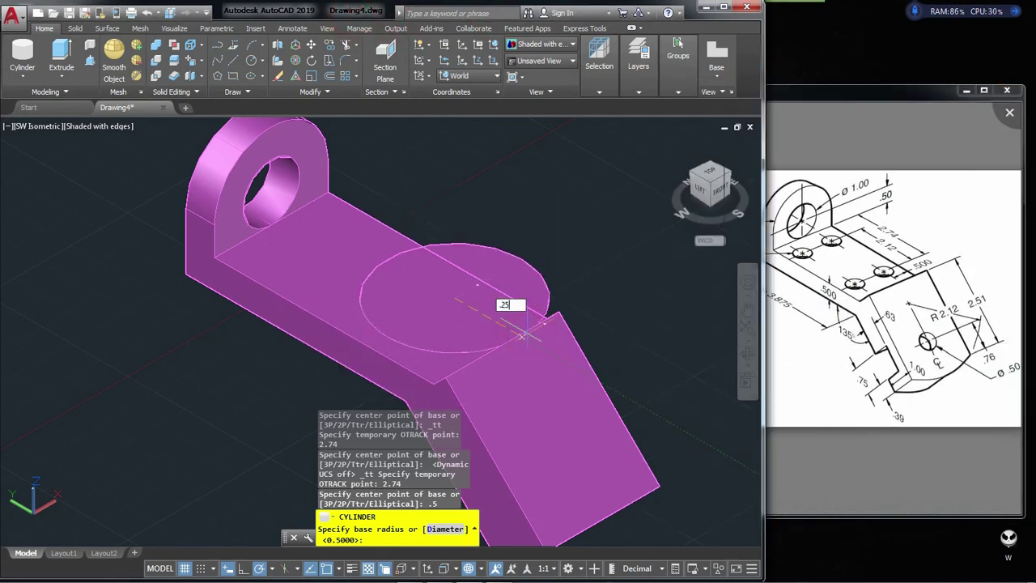
key("Return")
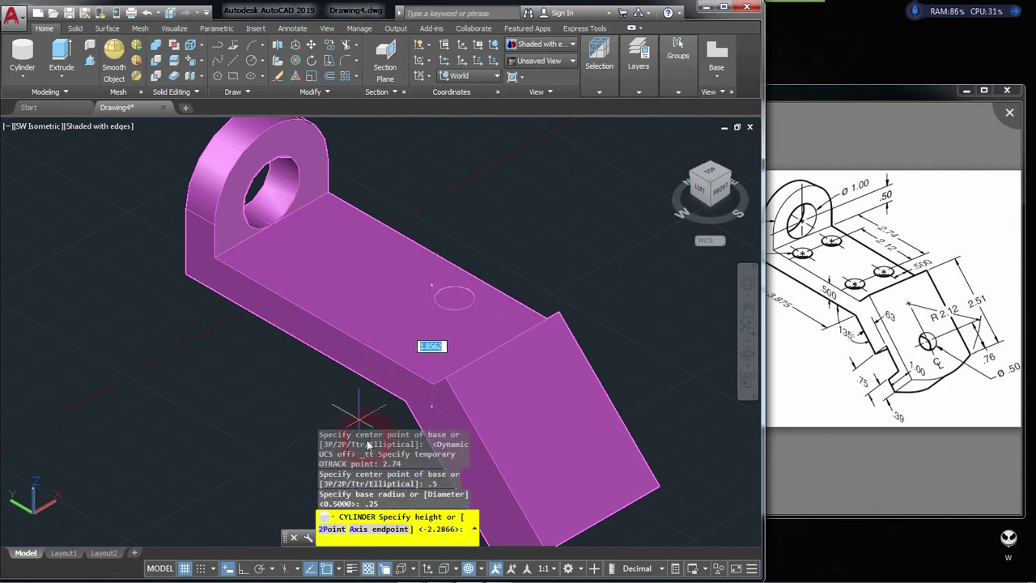
left_click(856, 104)
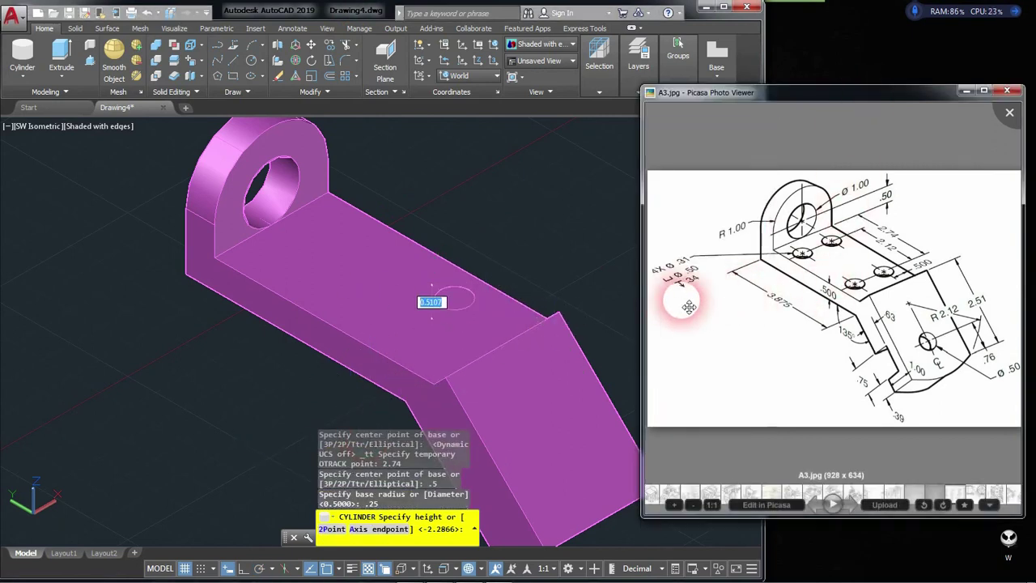
left_click(362, 14)
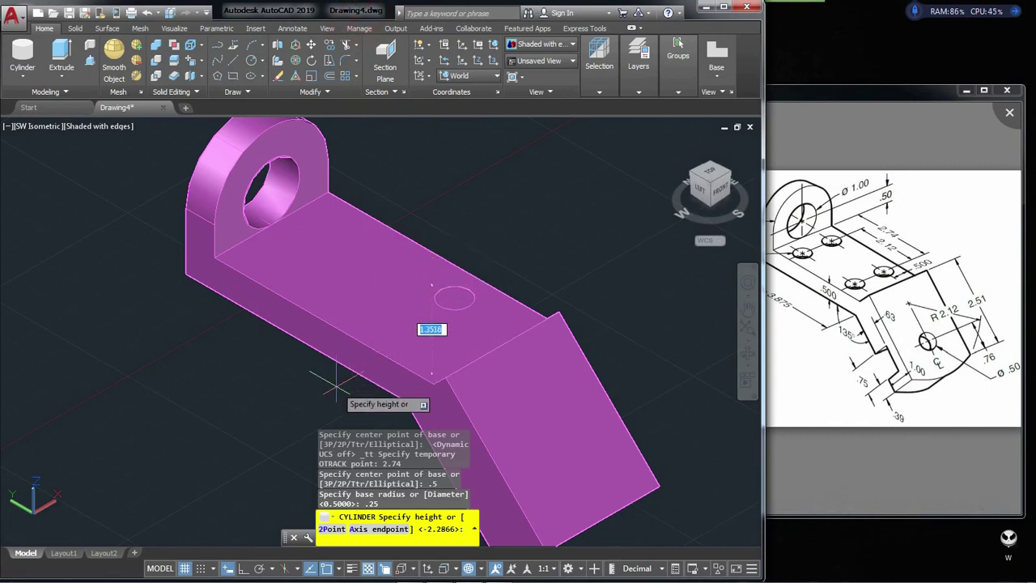
type(".34")
key("Return")
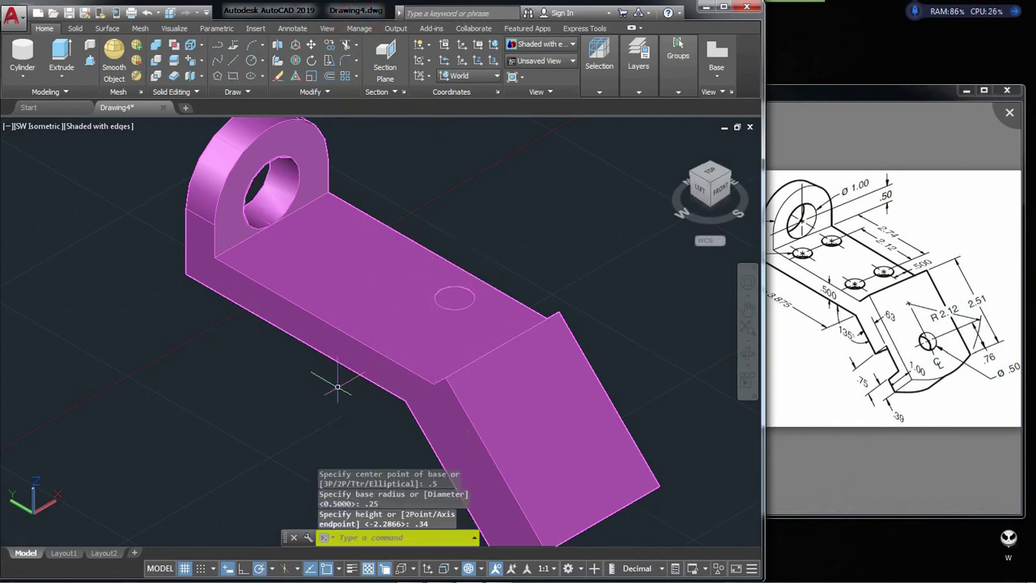
Switch to Wireframe visual style and orbit to an angled view
left_click(97, 128)
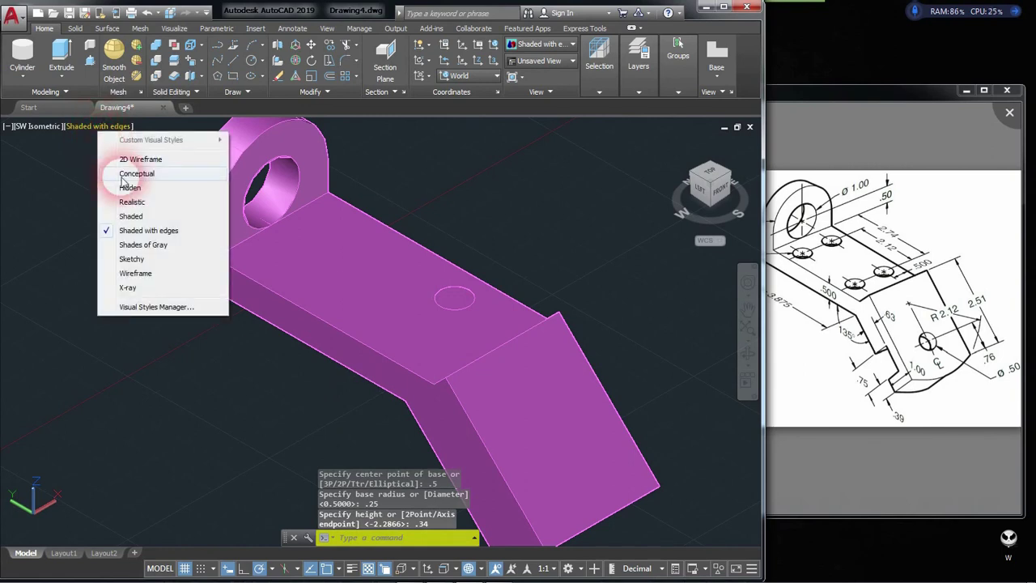
left_click(135, 273)
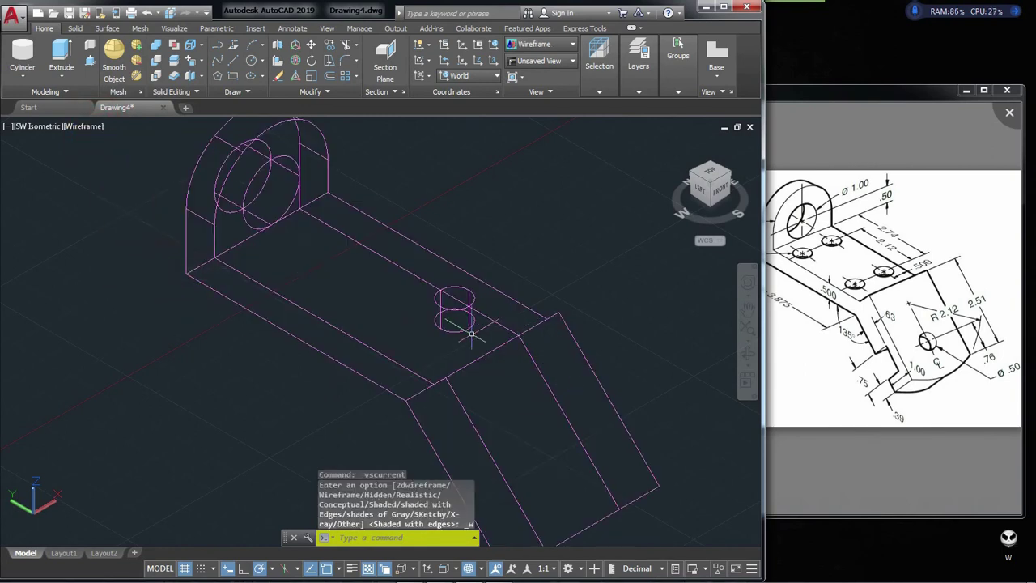
middle_click_drag(496, 334, 581, 277, "shift")
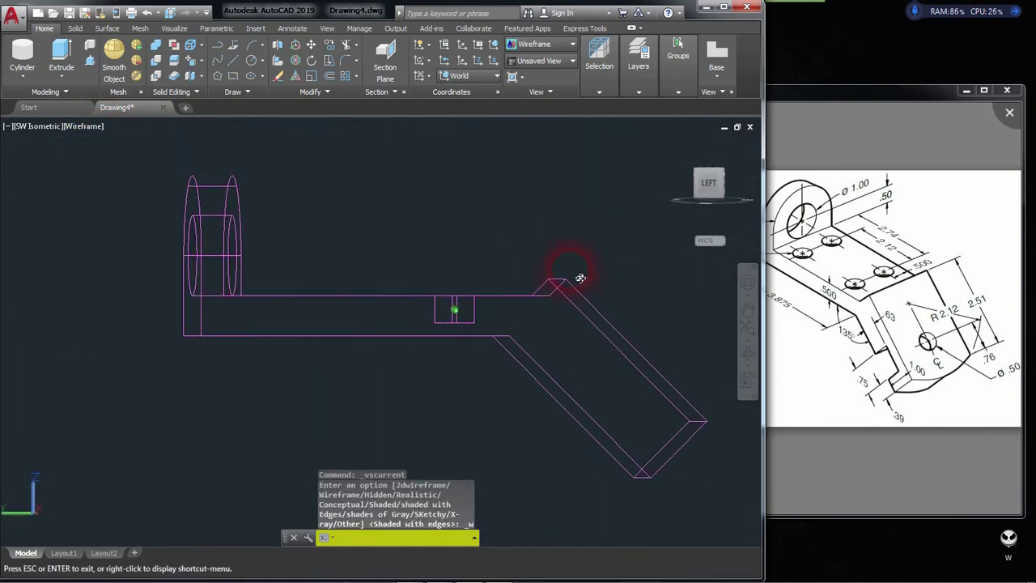
middle_click_drag(581, 277, 543, 316, "shift")
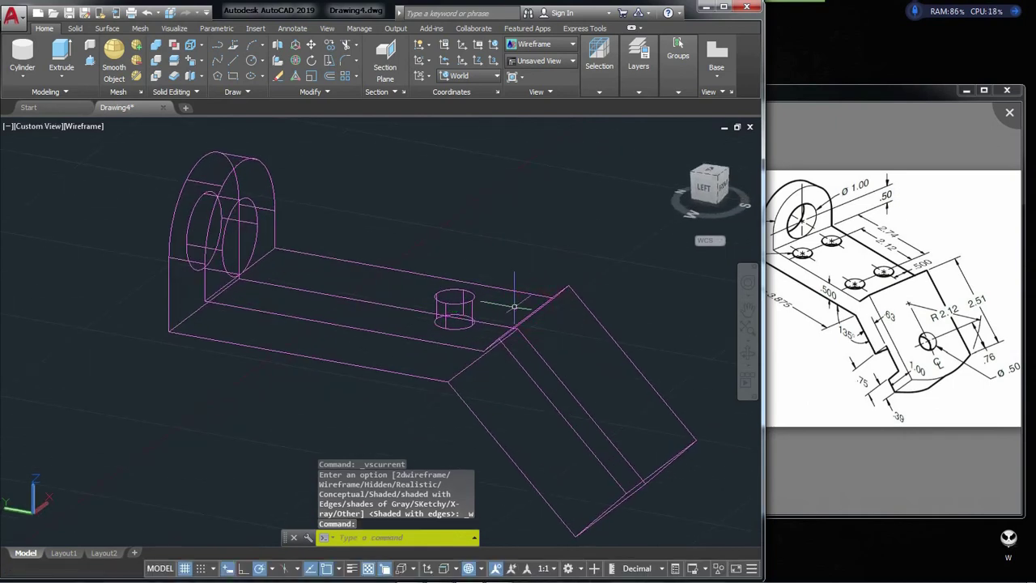
Copy the hole cylinder 2.12 units along the plate
type("co")
key("Return")
left_click(453, 305)
key("Return")
left_click(453, 296)
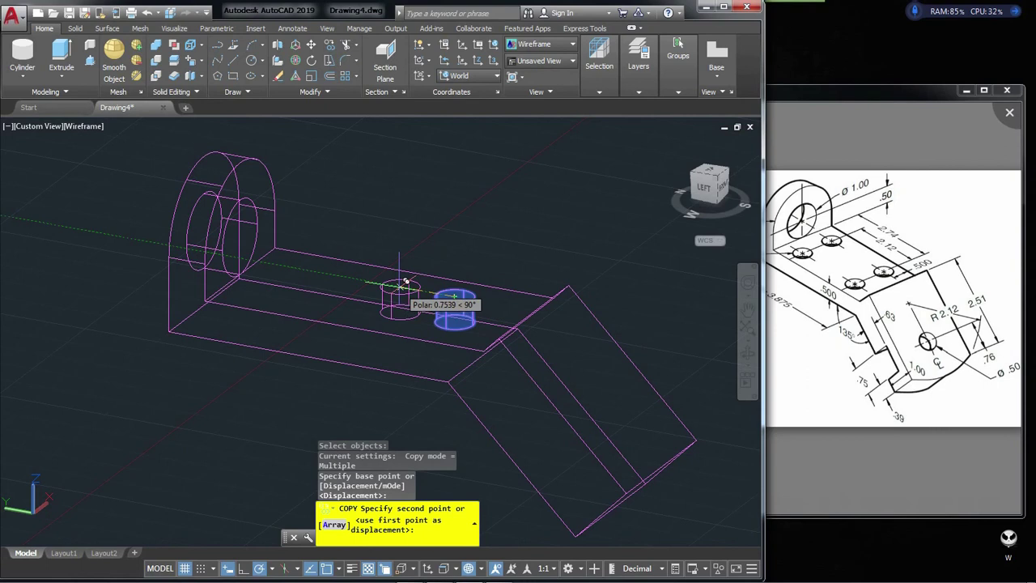
type("2.12")
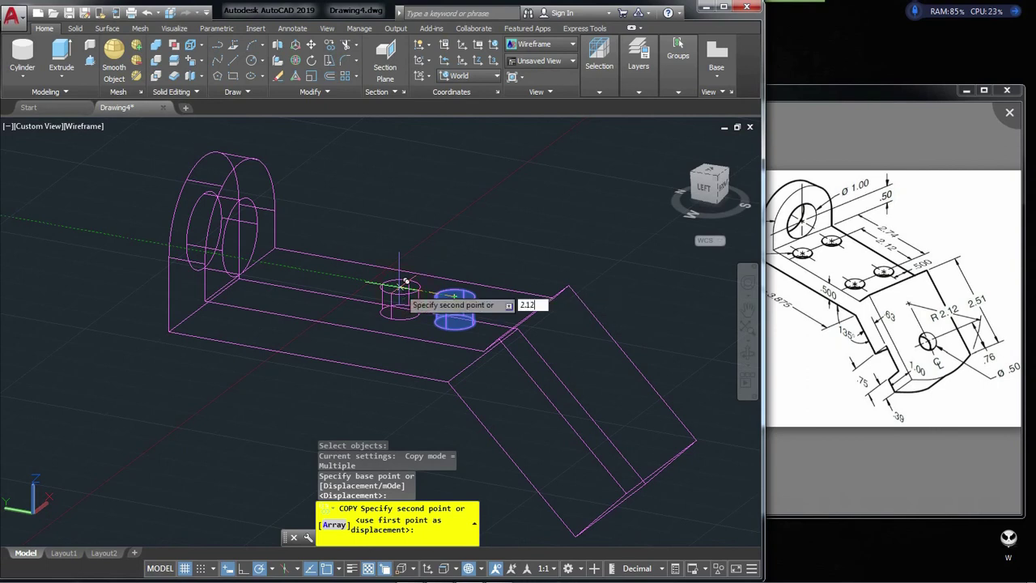
key("Return")
key("Return")
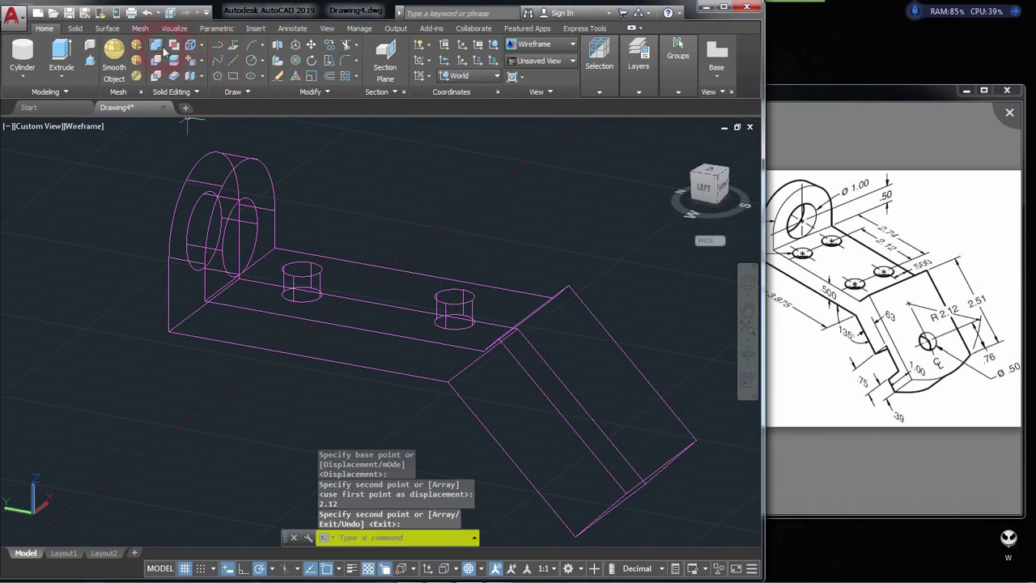
left_click(278, 50)
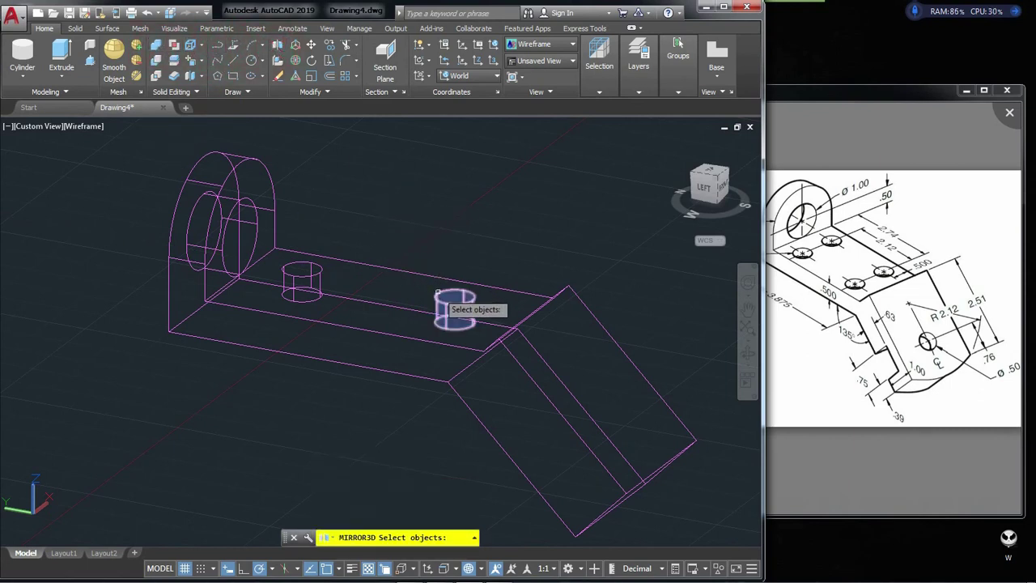
Mirror both hole cylinders across the YZ plane, keeping the originals
left_click(455, 309)
left_click(310, 268)
key("Return")
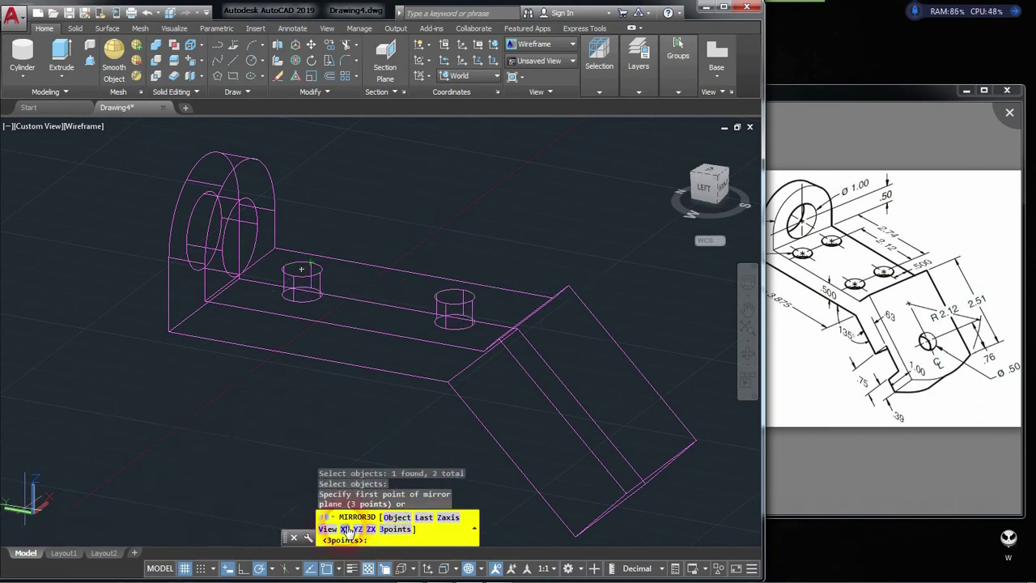
left_click(364, 529)
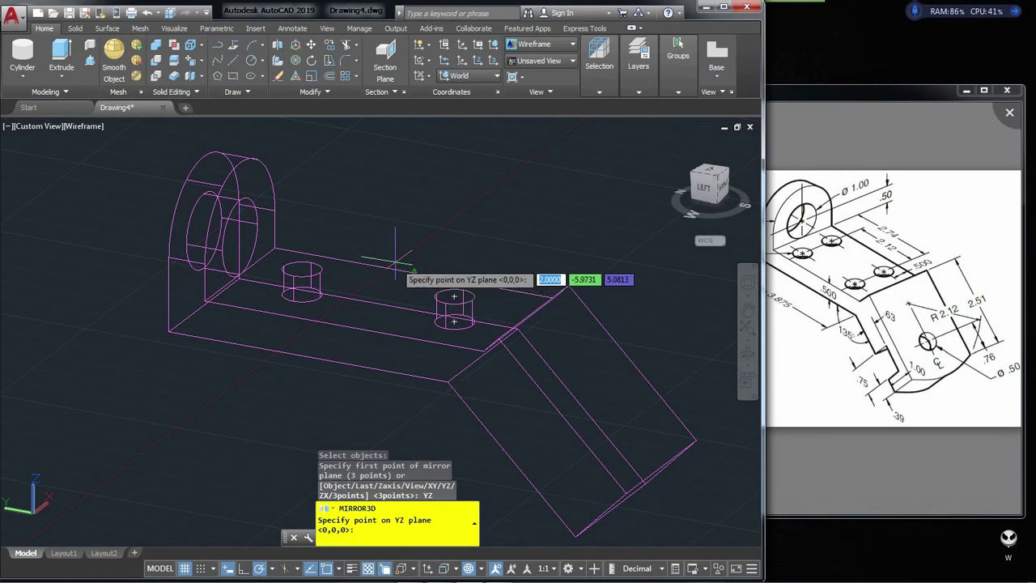
middle_click_drag(391, 208, 400, 319, "shift")
left_click(535, 354)
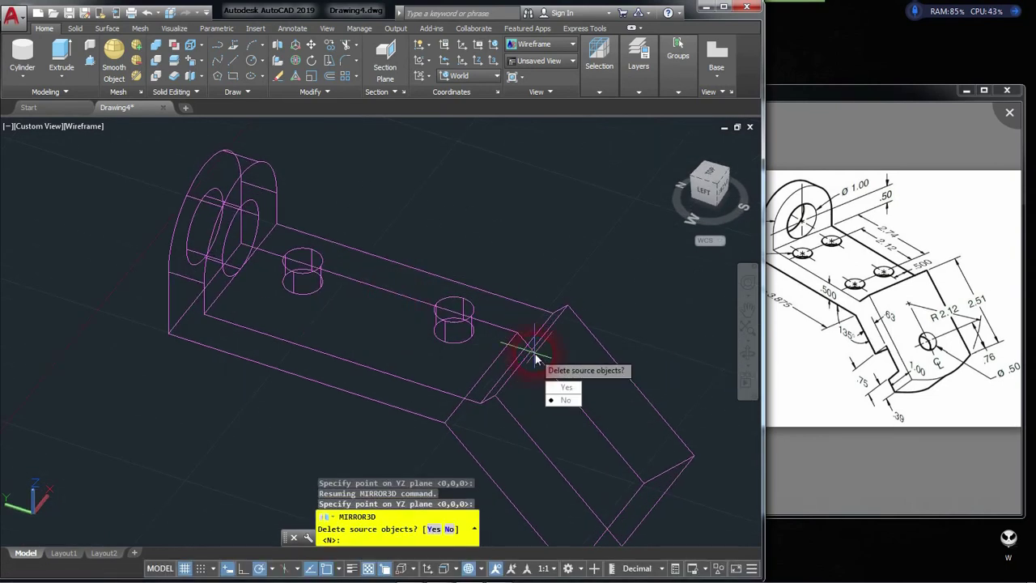
key("Return")
left_click(535, 354)
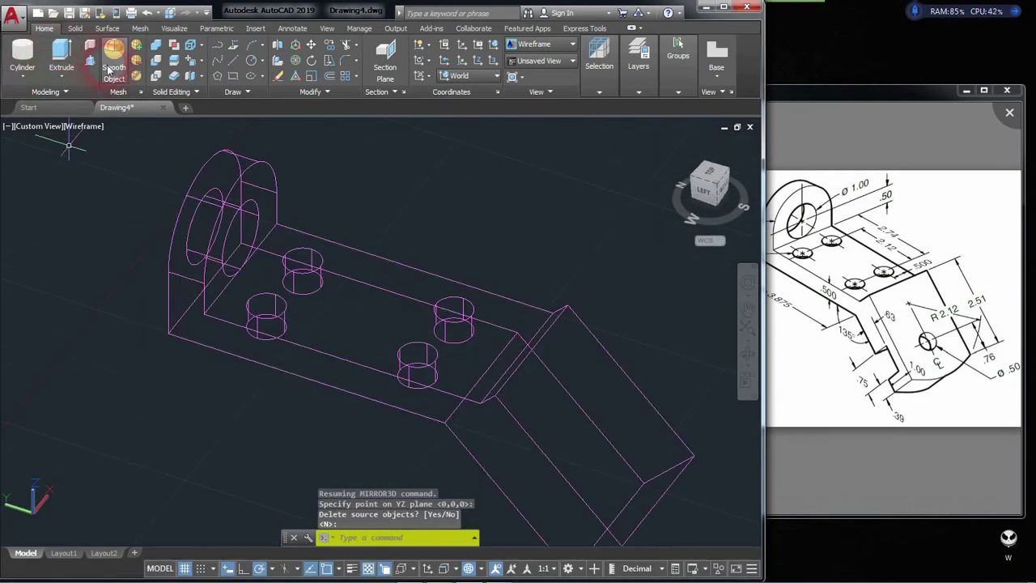
Subtract all four cylinders from the bracket to cut the holes
left_click(156, 60)
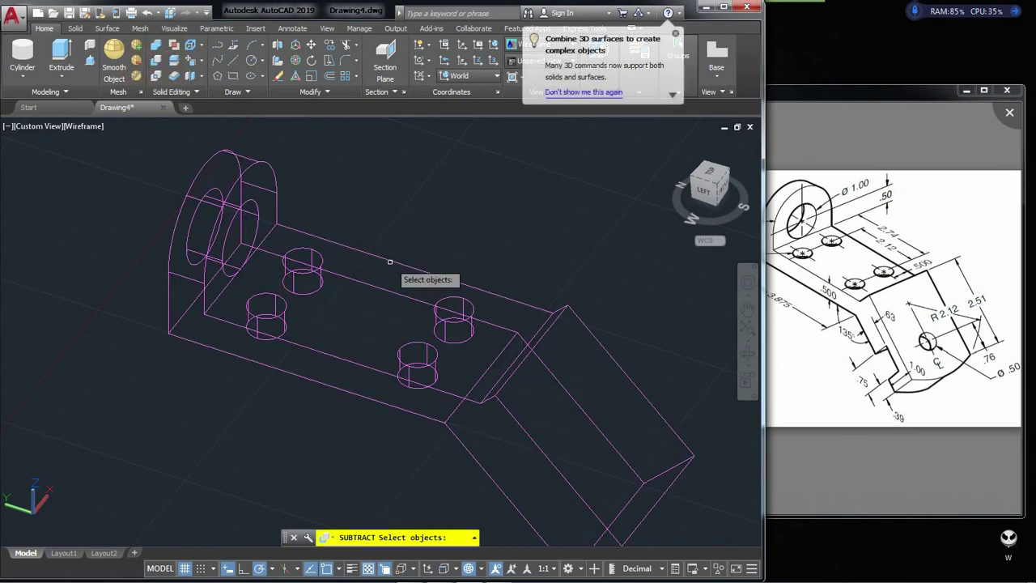
left_click(391, 260)
key("Return")
left_click(307, 287)
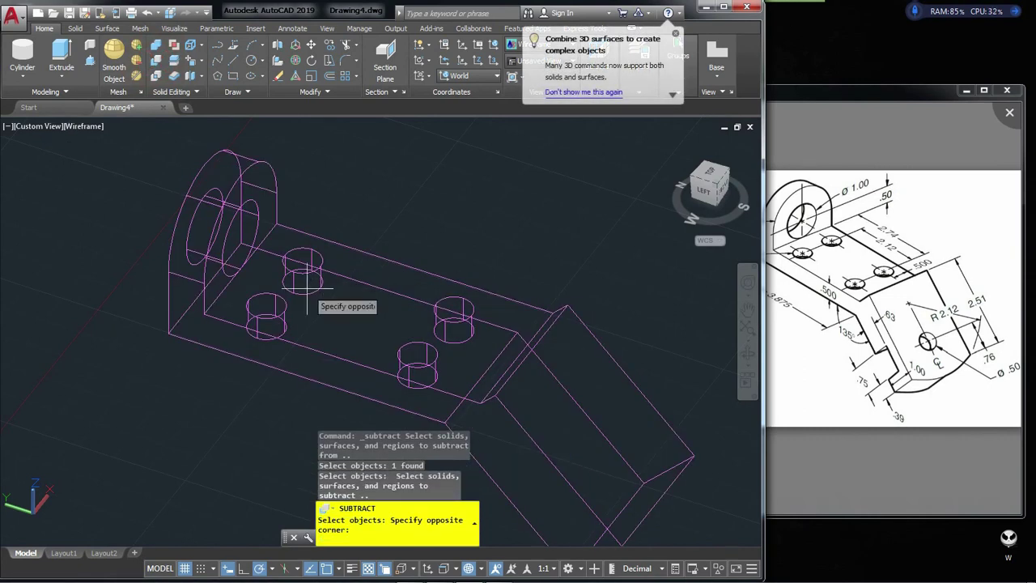
left_click(245, 307)
left_click(447, 344)
left_click(427, 328)
key("Return")
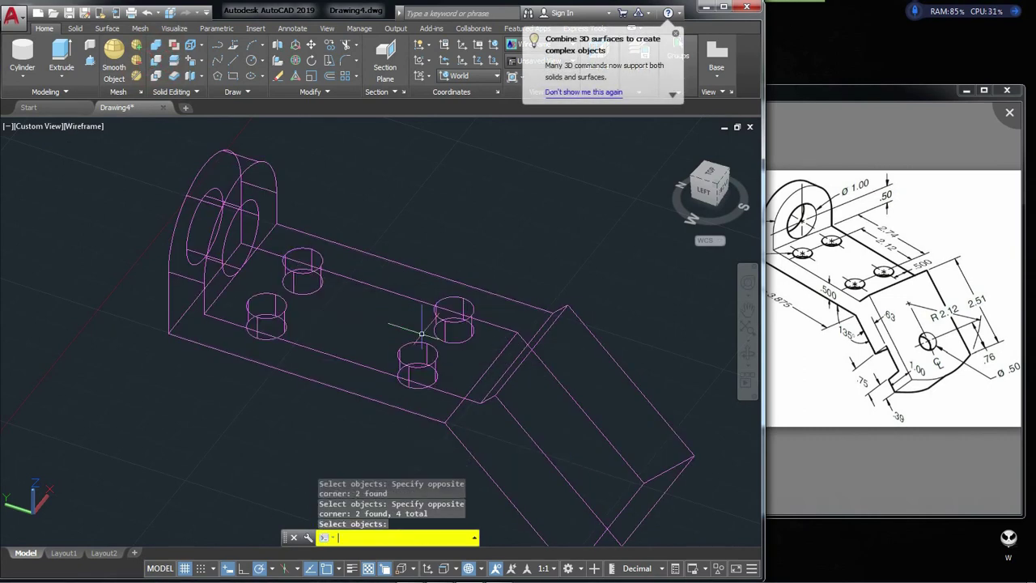
Set Shaded with edges visual style and orbit to inspect the four holes
left_click(86, 128)
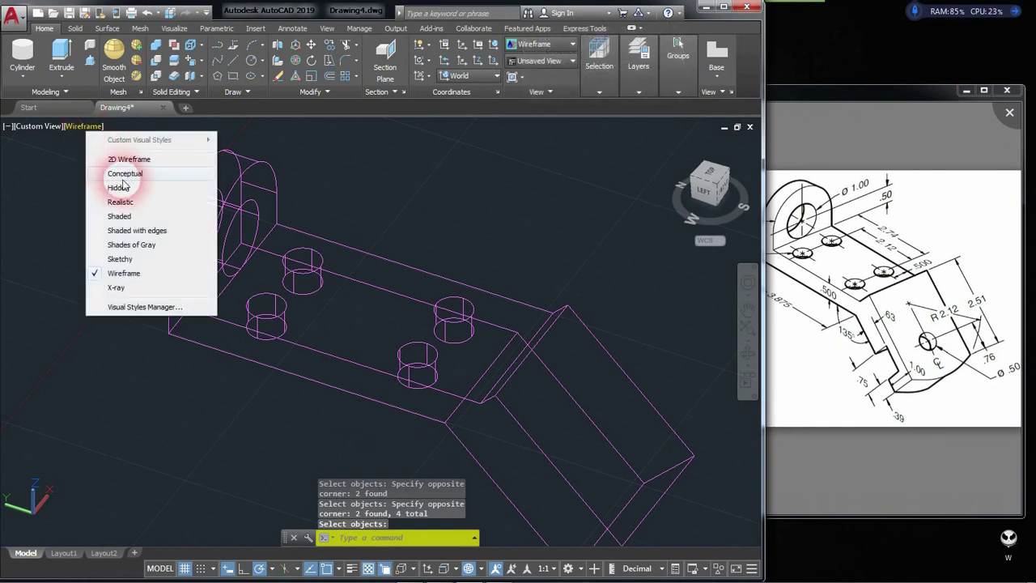
left_click(134, 230)
mouse_move(433, 264)
middle_mouse_down("shift")
mouse_move(442, 337)
mouse_move(416, 268)
mouse_move(309, 256)
mouse_move(394, 251)
mouse_move(377, 344)
middle_mouse_up("shift")
left_click(759, 277)
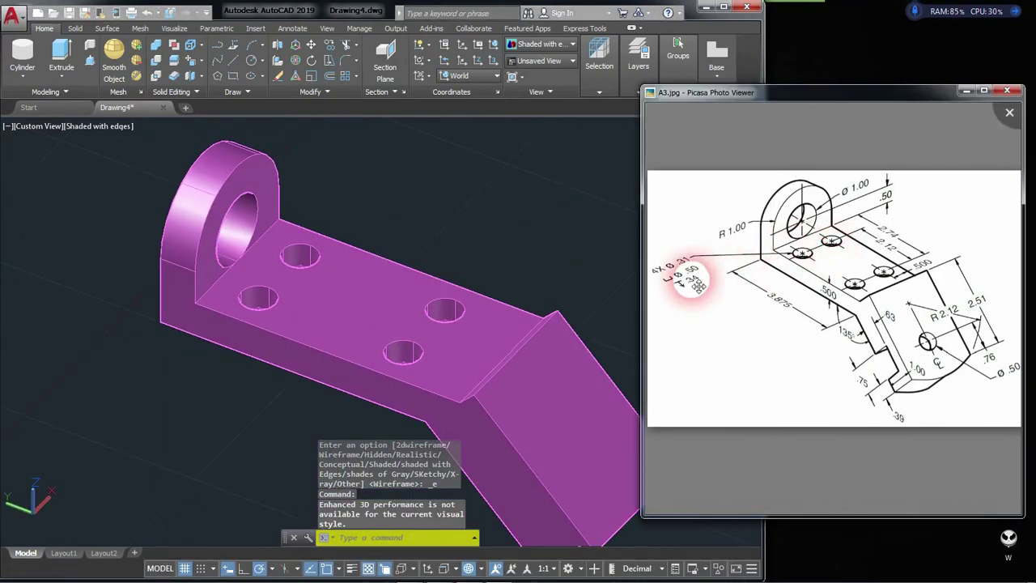
left_click(556, 214)
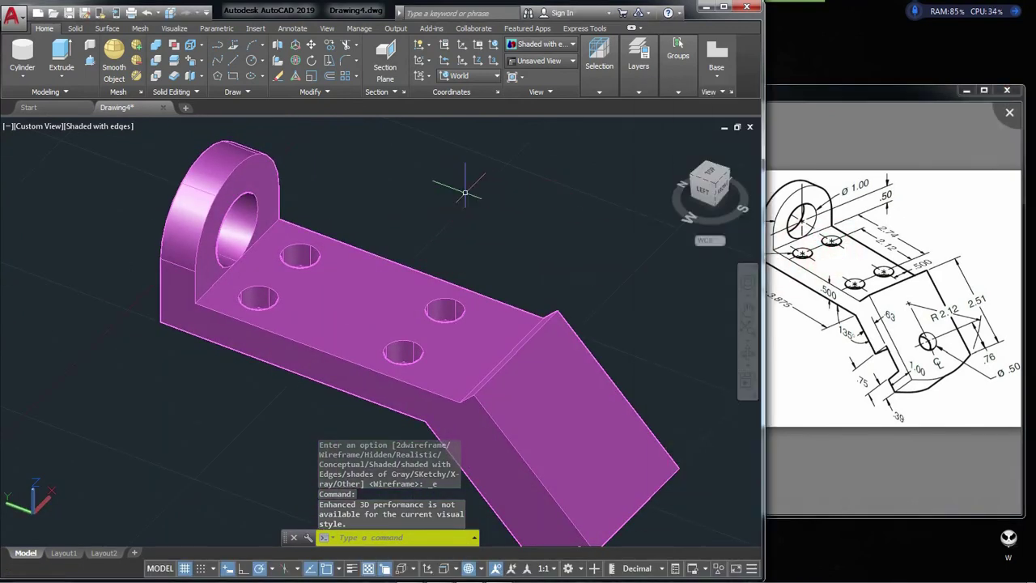
Create a 0.31-diameter cylinder at the first hole's center, checking the reference drawing's hole sizes
left_click(21, 73)
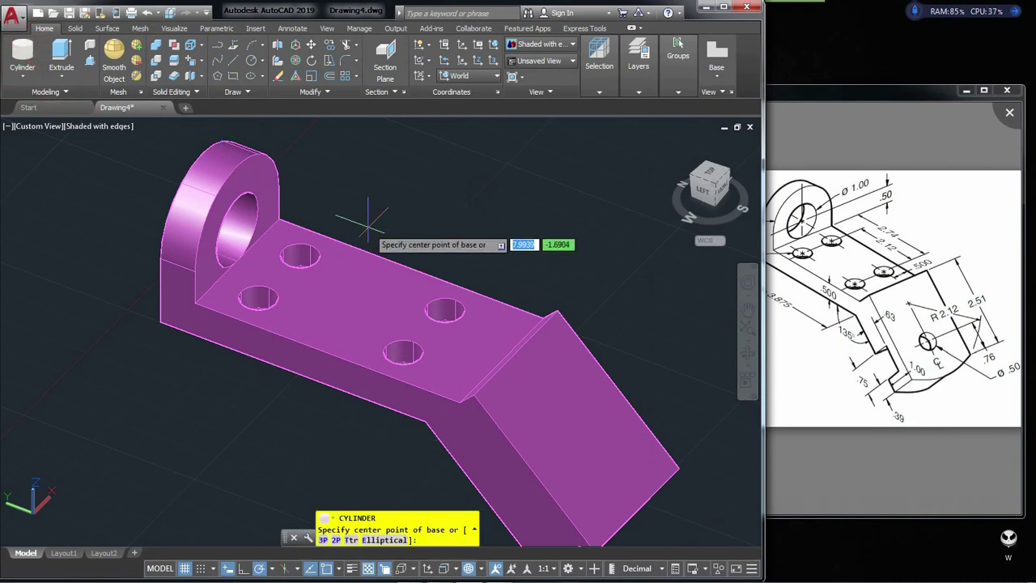
scroll(358, 284, "up", 2)
scroll(324, 292, "up", 3)
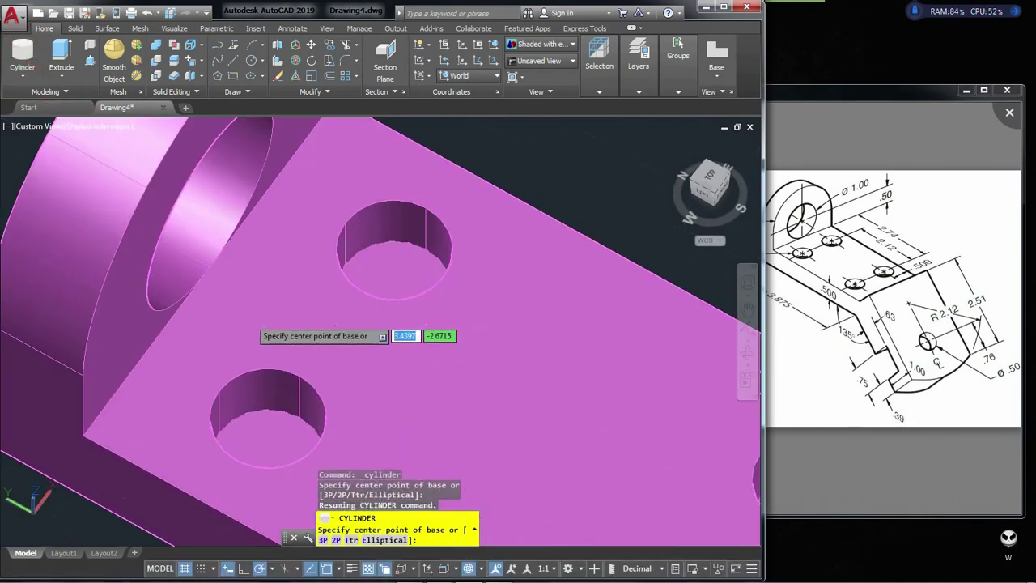
left_click(393, 283)
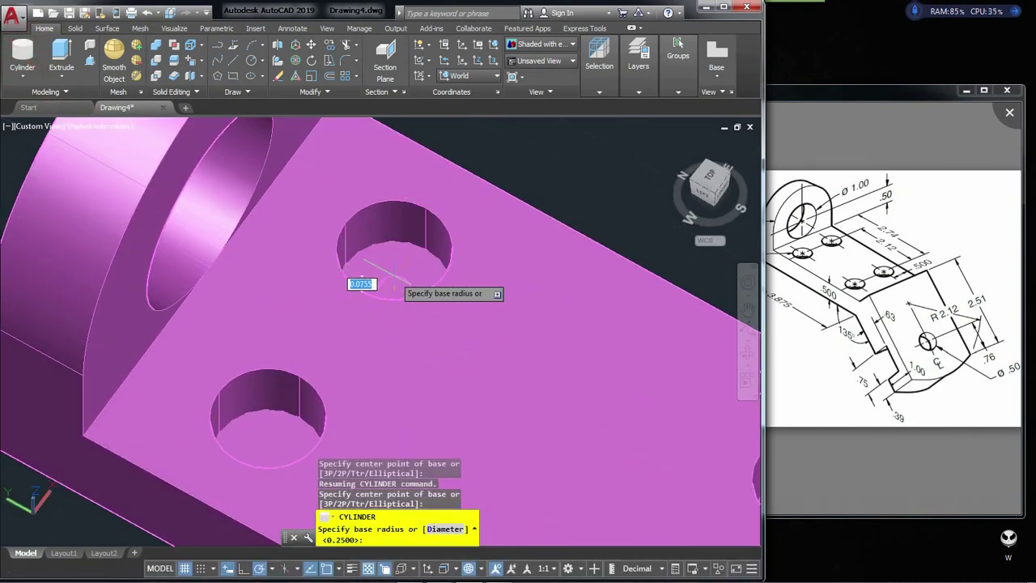
type("D")
key("Return")
type(".31")
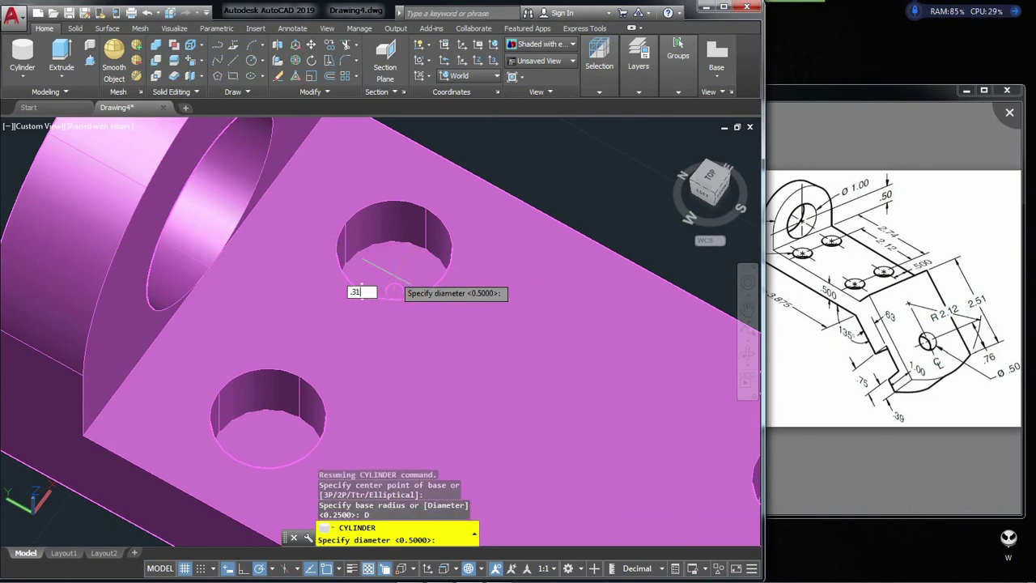
key("Return")
scroll(370, 174, "down", 5)
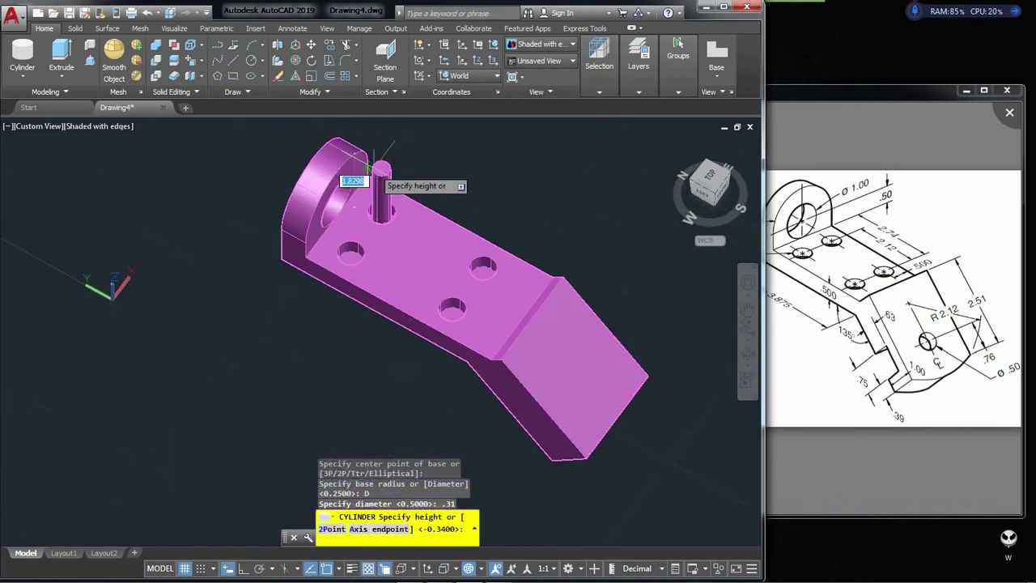
scroll(348, 232, "down", 2)
left_click(820, 166)
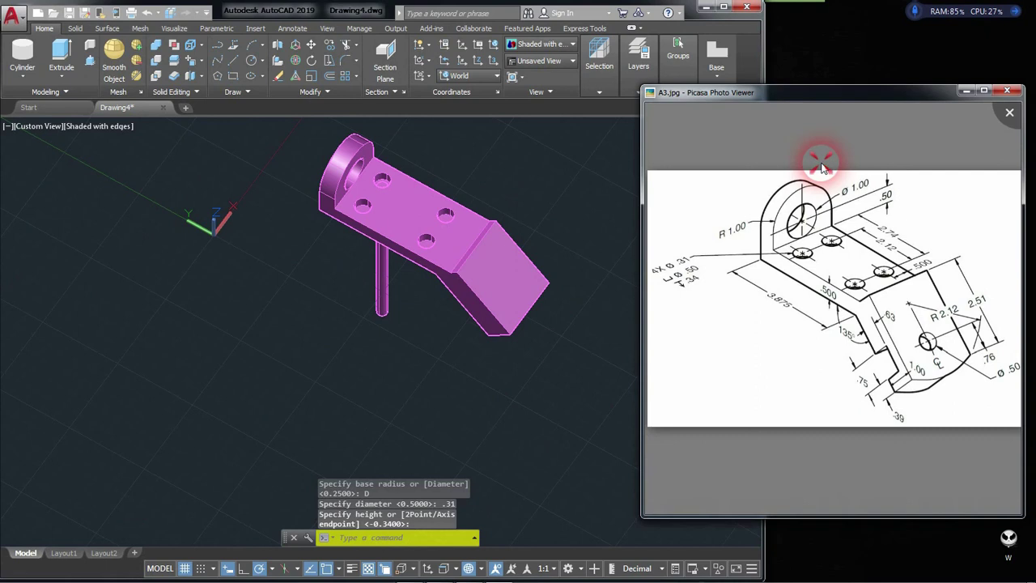
left_click(271, 11)
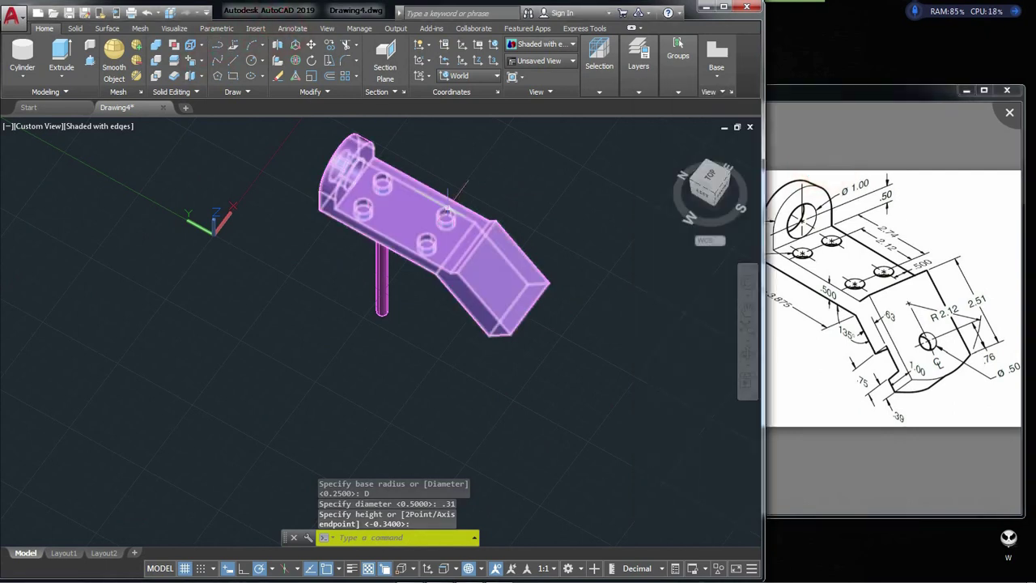
scroll(370, 369, "up", 3)
Copy the thin cylinder from its center into the left, right and bottom holes
type("co")
key("Return")
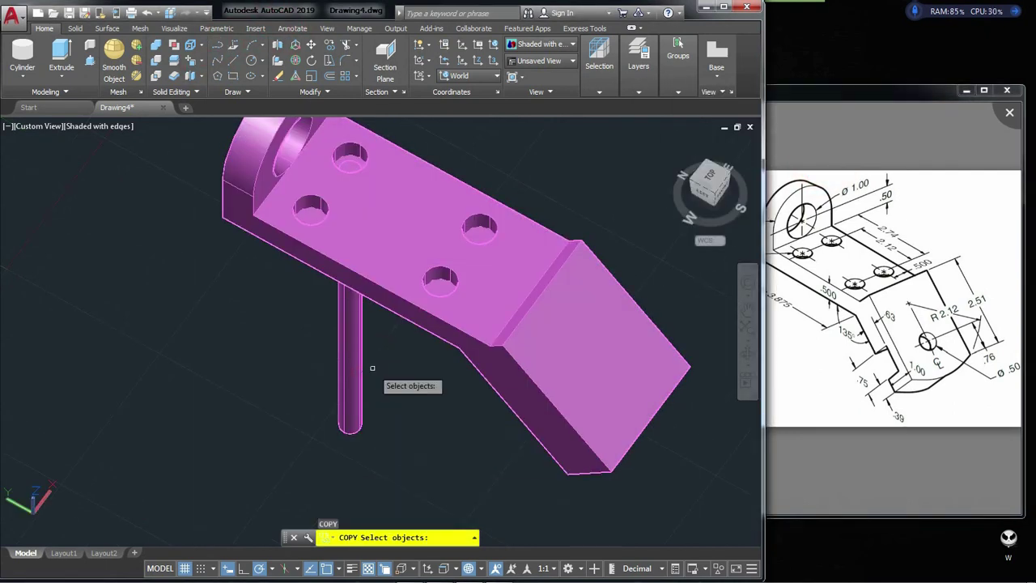
left_click(370, 366)
scroll(350, 170, "up", 3)
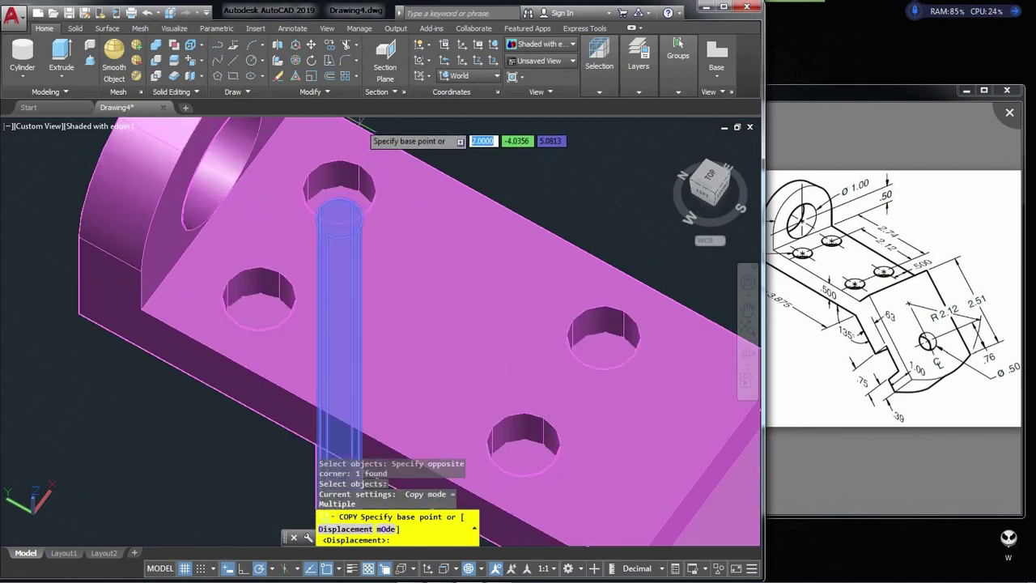
left_click(340, 215)
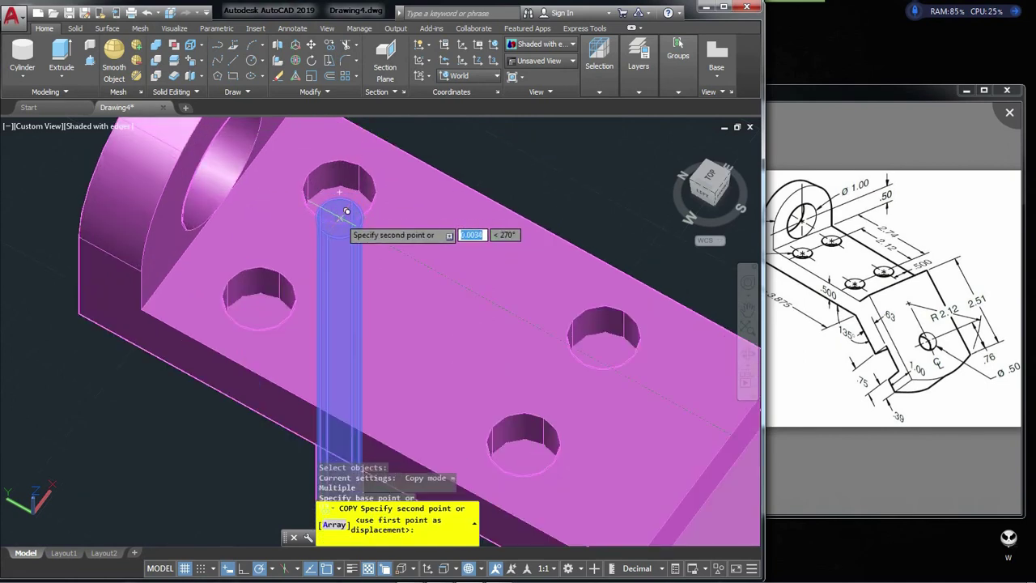
left_click(259, 299)
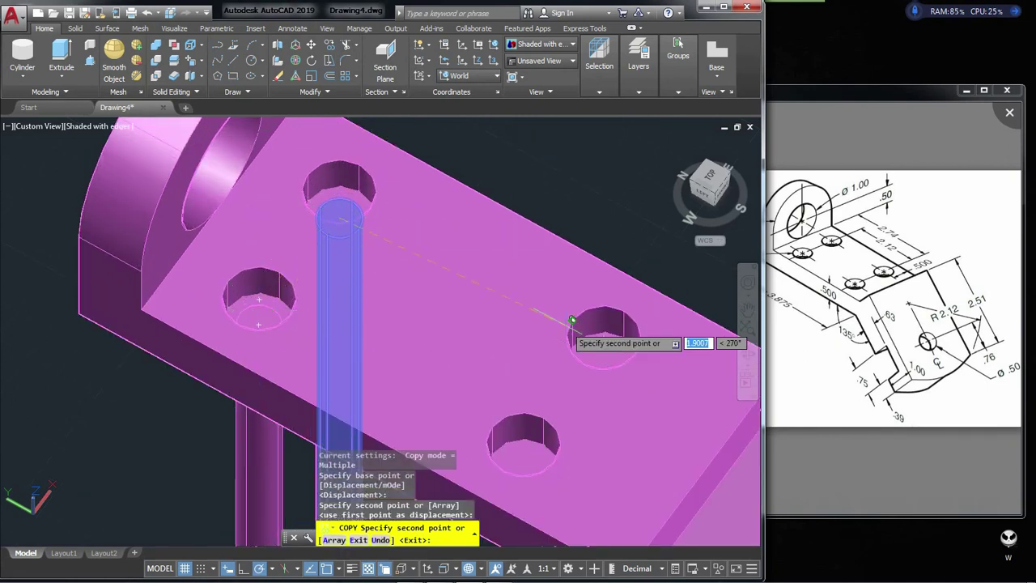
left_click(610, 351)
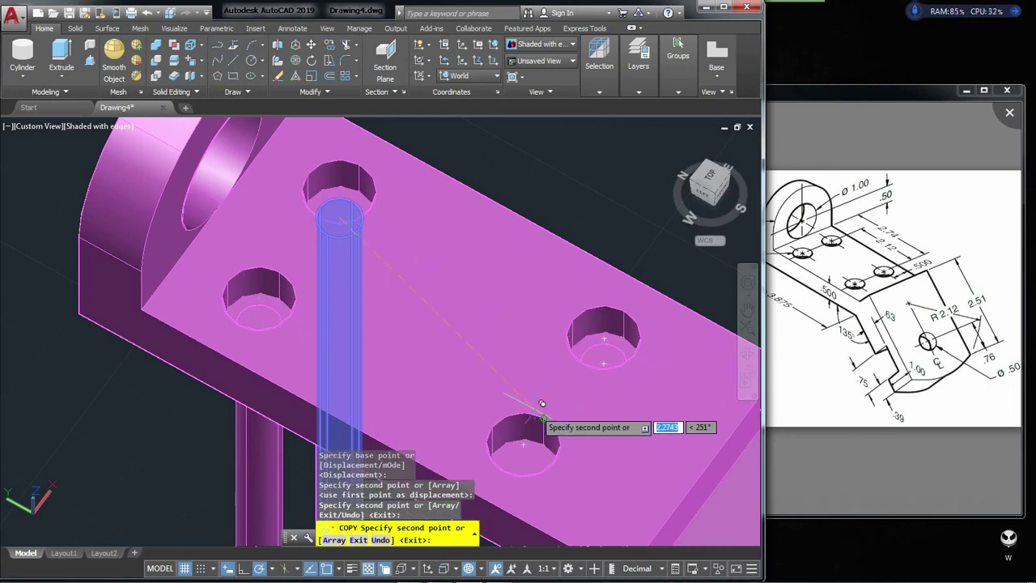
left_click(528, 468)
scroll(535, 391, "down", 4)
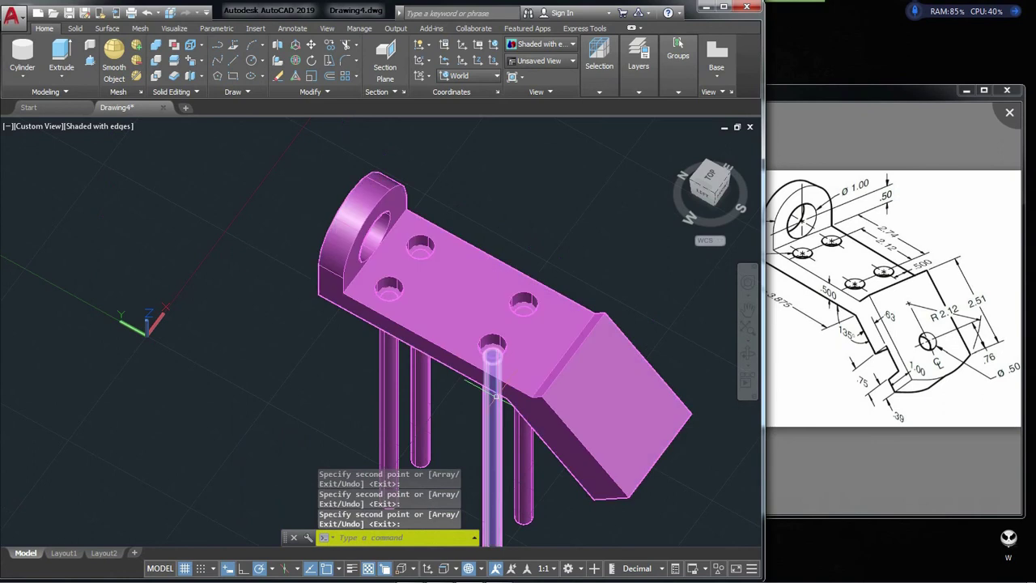
key("Return")
Subtract the window-selected pins from the bracket
left_click(158, 63)
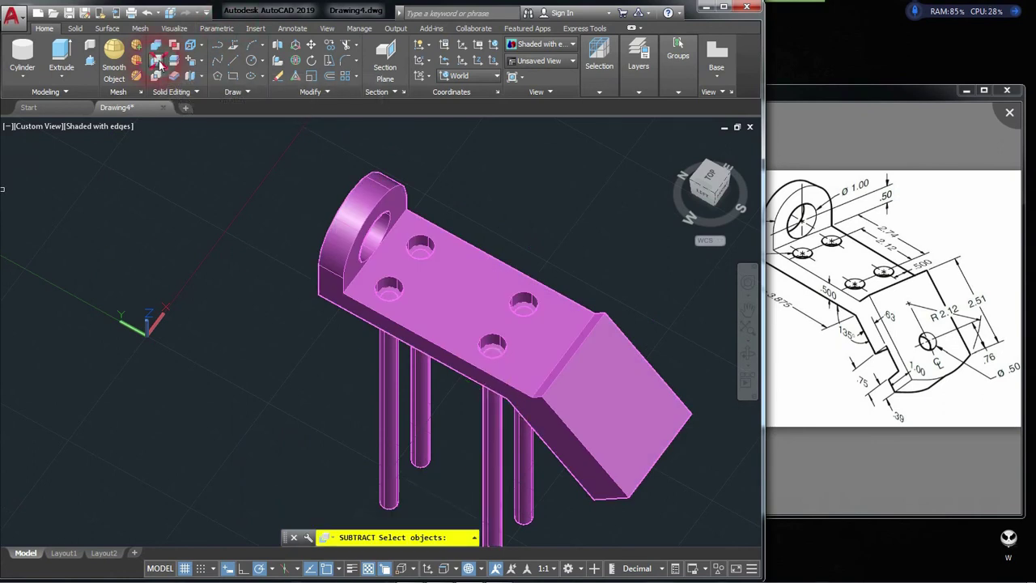
left_click(375, 213)
key("Return")
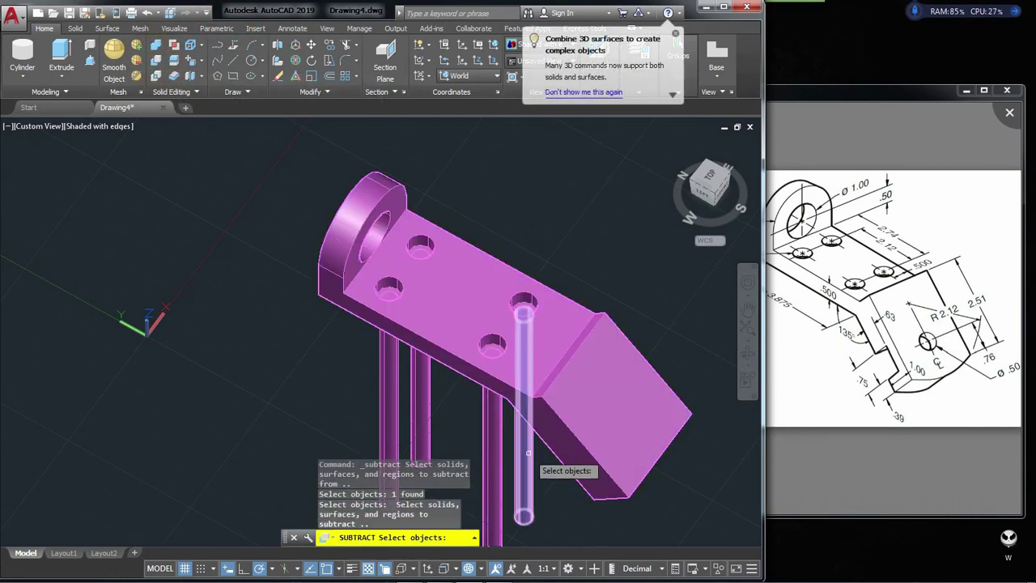
left_click(545, 495)
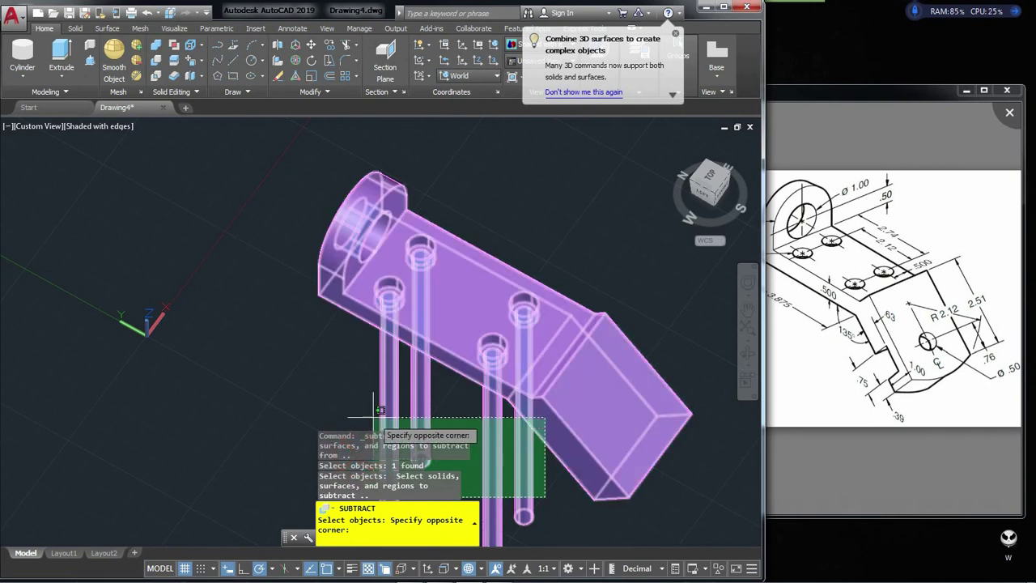
scroll(369, 408, "down", 3)
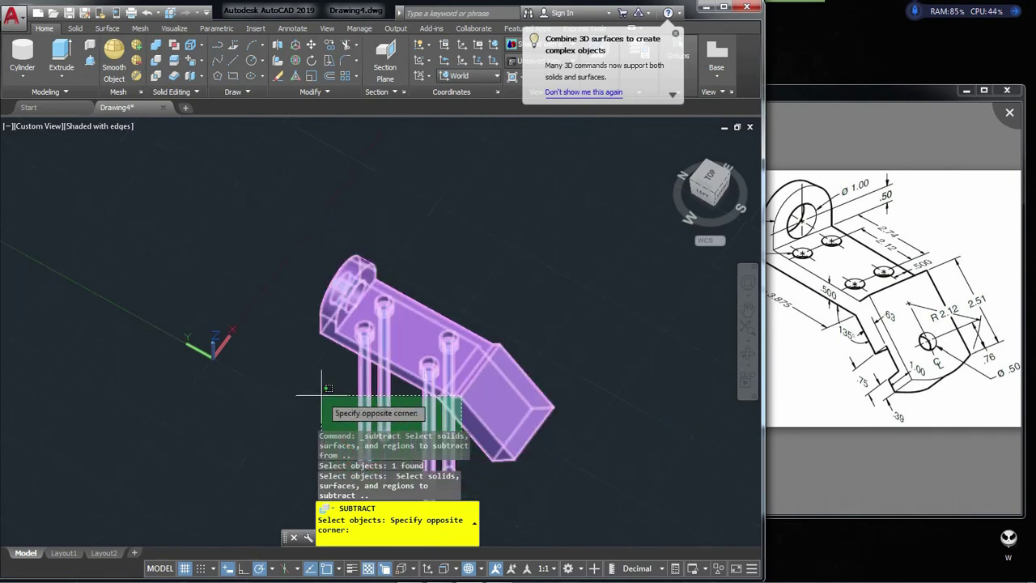
left_click(241, 441)
key("Return")
Subtract the remaining pin from the bracket and inspect the resulting holes
key("Return")
left_click(474, 381)
key("Return")
left_click(382, 408)
key("Return")
scroll(376, 393, "up", 5)
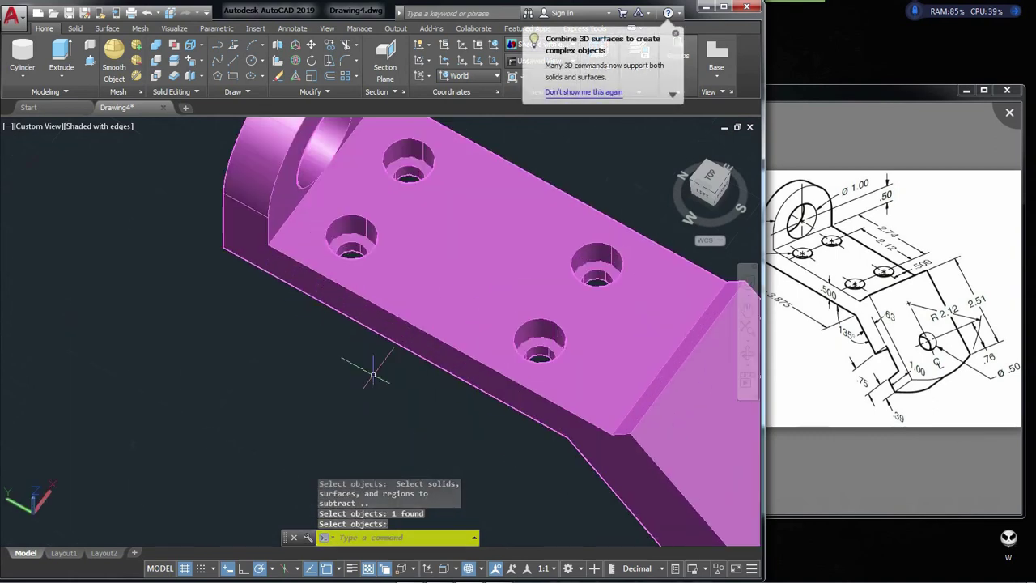
scroll(315, 305, "down", 5)
mouse_move(316, 305)
middle_mouse_down("shift")
mouse_move(335, 324)
mouse_move(358, 277)
middle_mouse_up("shift")
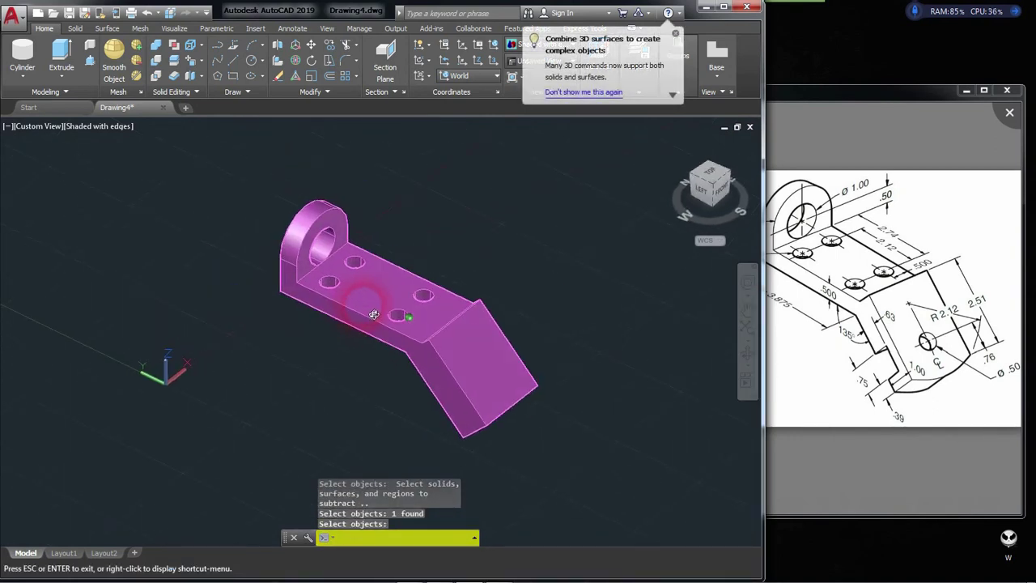
key("Return")
scroll(430, 297, "up", 4)
scroll(421, 286, "down", 3)
mouse_move(421, 286)
middle_mouse_down("shift")
mouse_move(405, 324)
mouse_move(359, 301)
mouse_move(390, 322)
middle_mouse_up("shift")
scroll(311, 267, "up", 2)
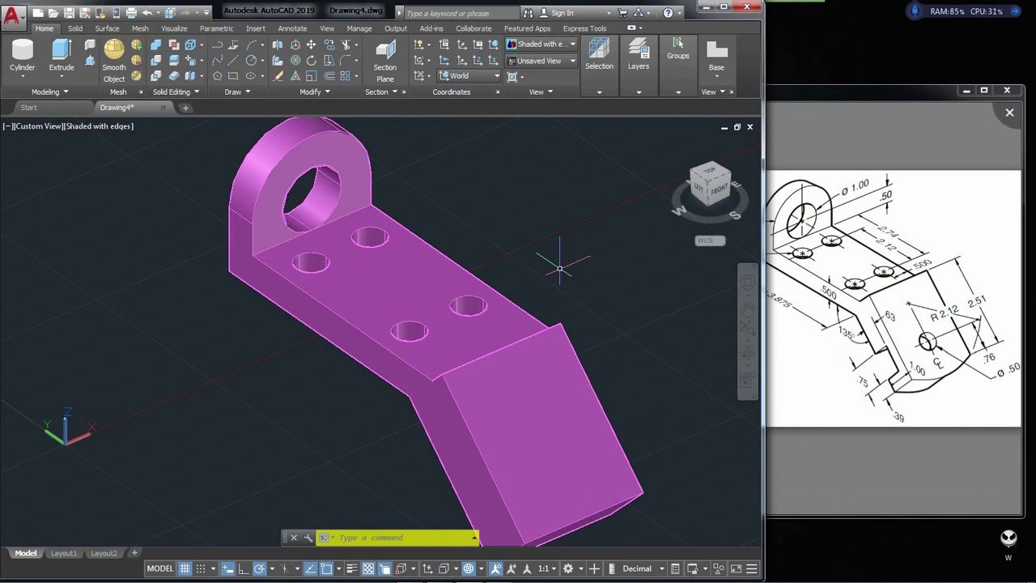
Measure the distance from a hole centre to the edge midpoint
key("Escape")
type("i")
key("Return")
left_click(369, 236)
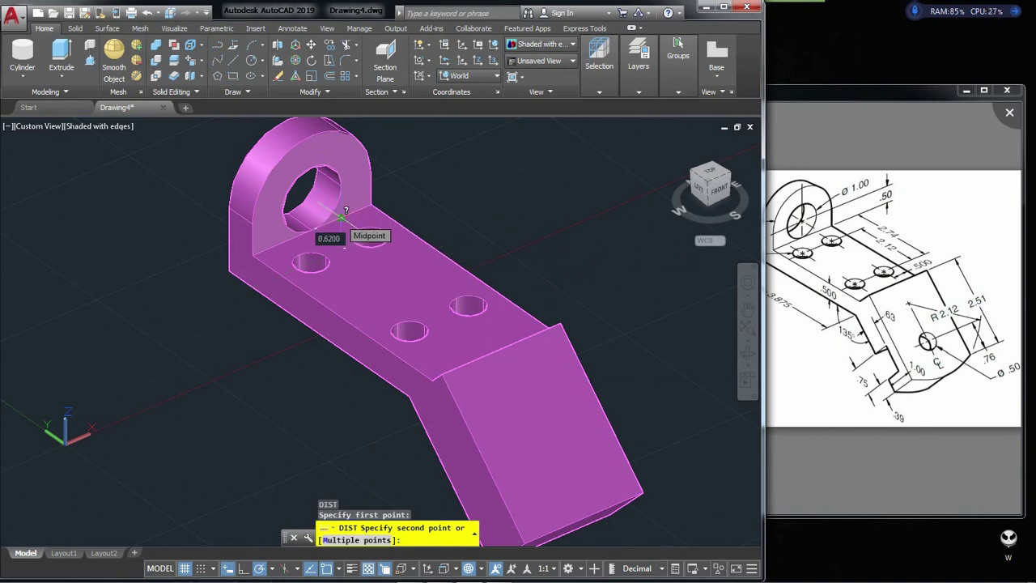
left_click(341, 217)
type("l")
key("Return")
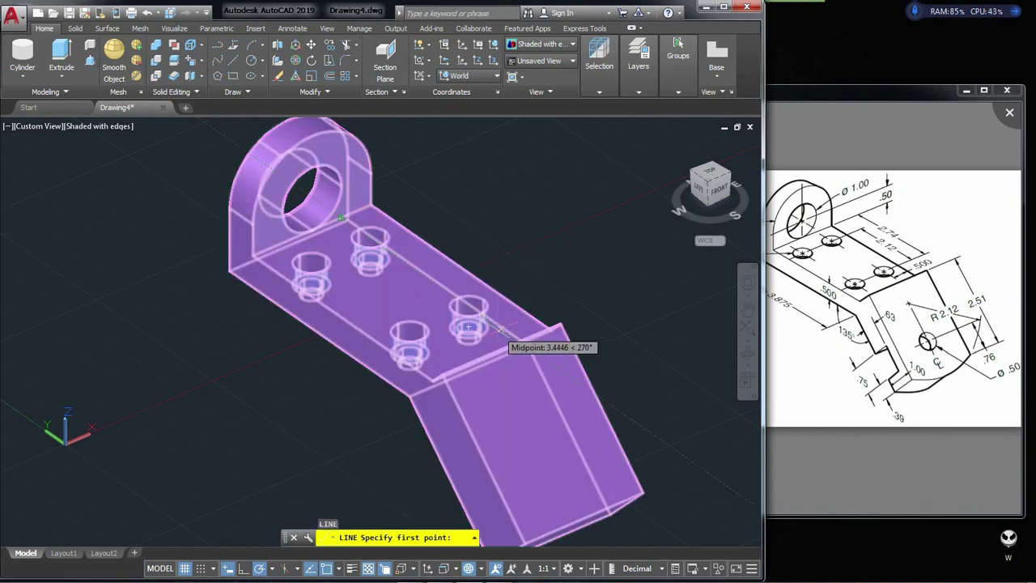
Draw a 0.62 guide line starting at the hole
left_click(474, 310)
type(".62")
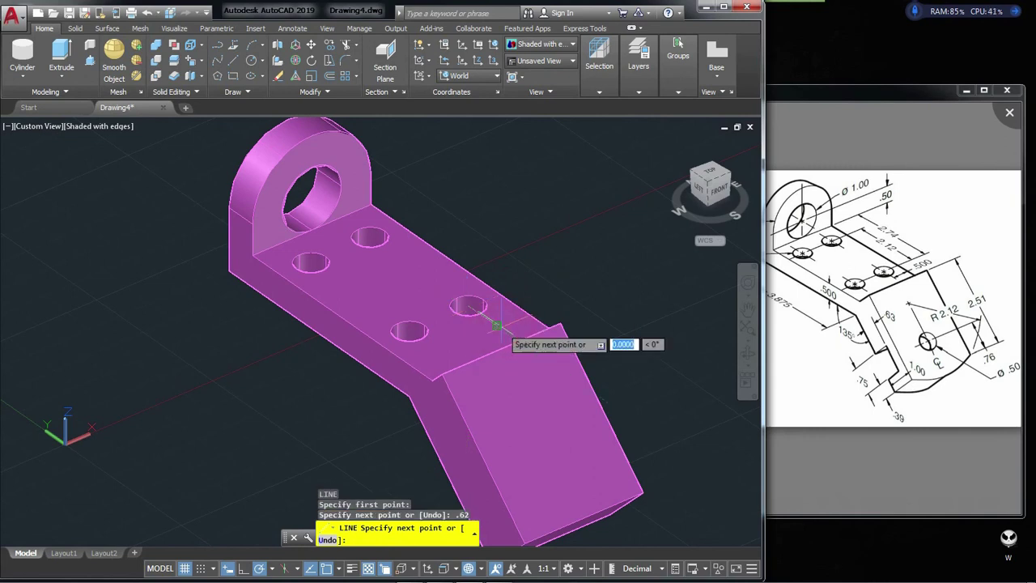
mouse_move(550, 288)
middle_mouse_down("shift")
mouse_move(561, 339)
mouse_move(647, 340)
middle_mouse_up("shift")
key("Escape")
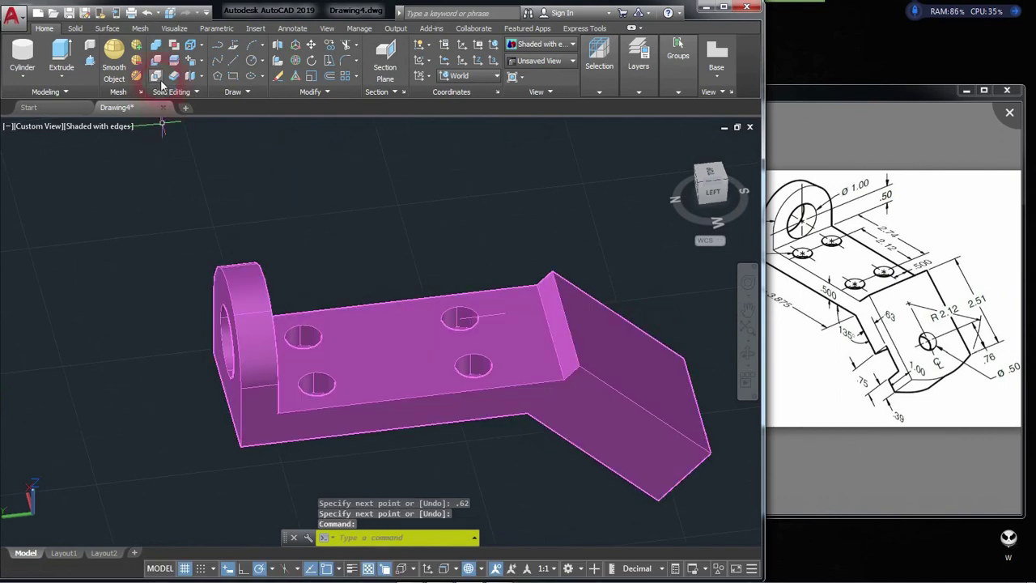
Move the plate's bend face to the guide line's end
left_click(191, 62)
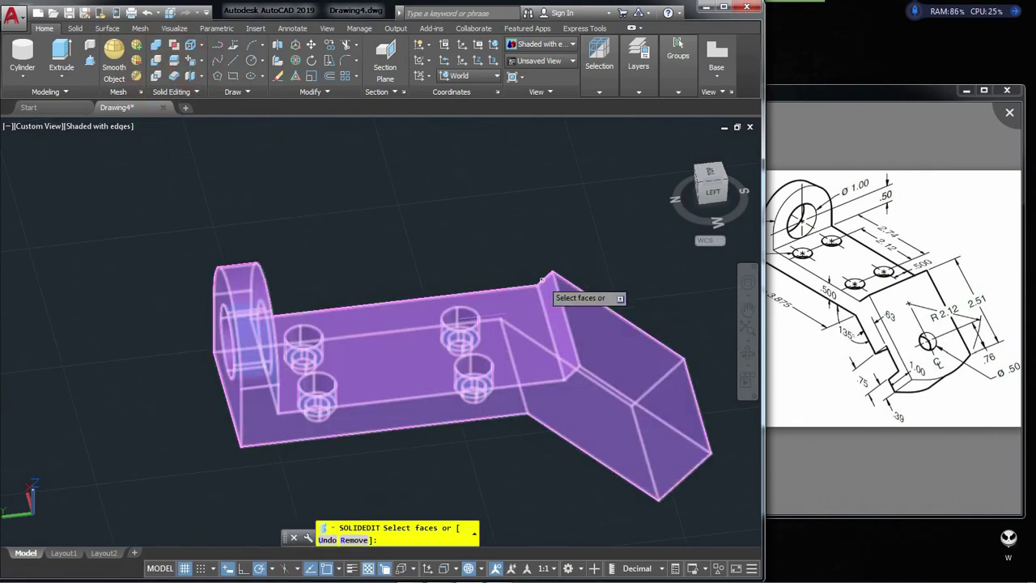
left_click(549, 287)
key("Return")
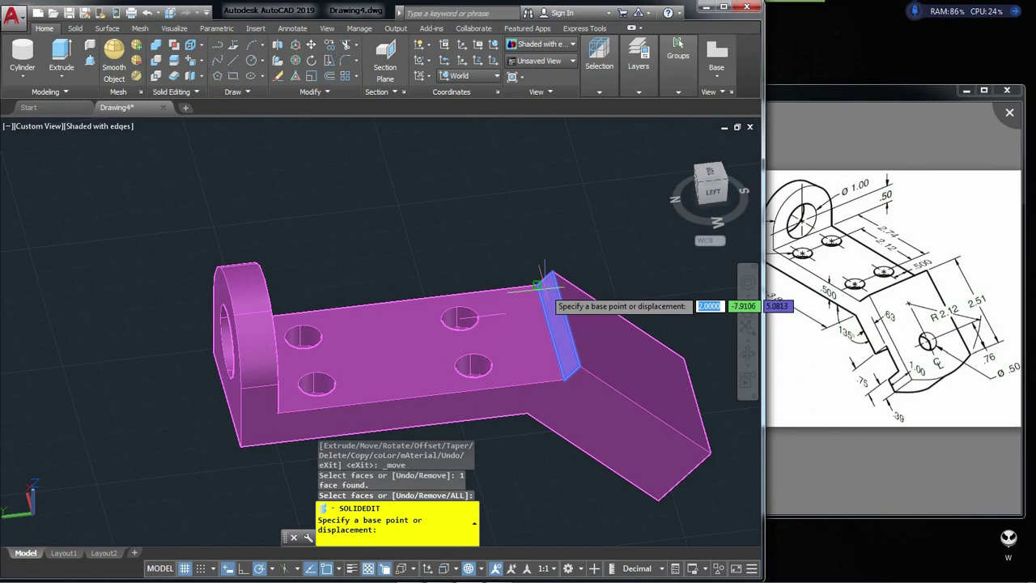
left_click(536, 284)
left_click(514, 283)
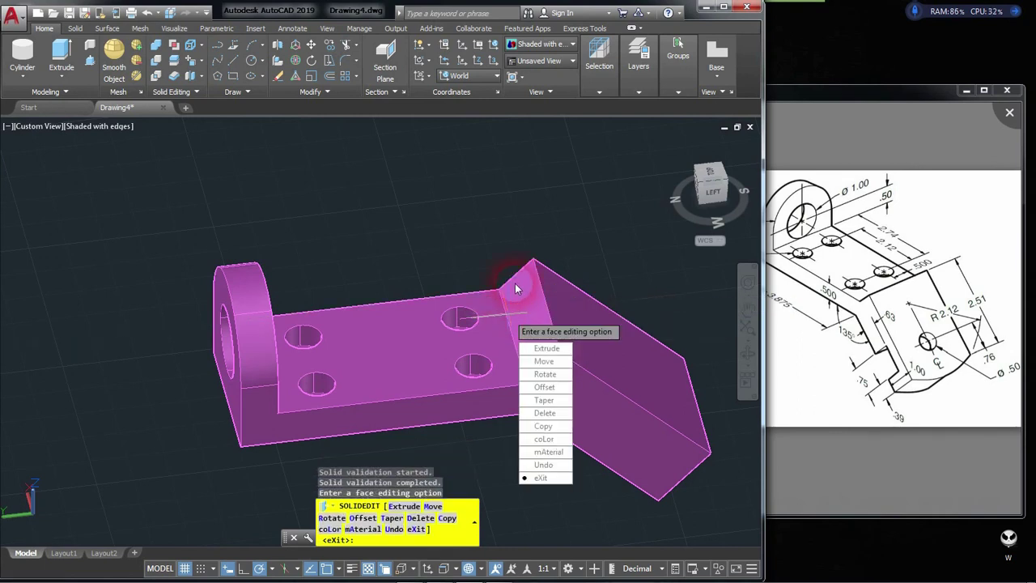
key("Return")
mouse_move(494, 308)
middle_mouse_down("shift")
mouse_move(418, 301)
mouse_move(599, 359)
middle_mouse_up("shift")
key("Return")
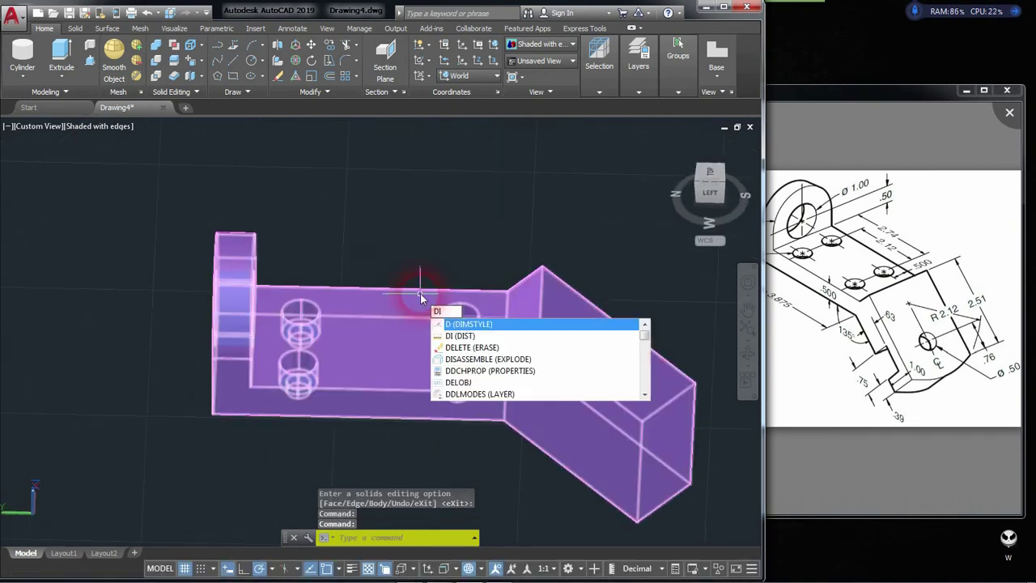
Start measuring the angled arm from the slanted face's corner, then view the arm's end face
type("i")
key("Return")
scroll(453, 299, "down", 2)
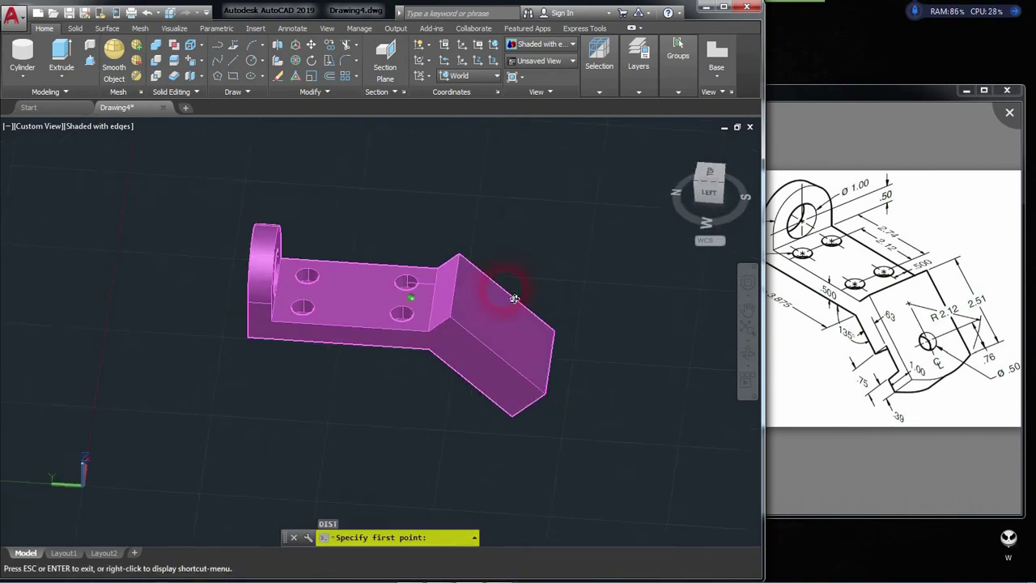
middle_click_drag(514, 299, 445, 253, "shift")
left_click(467, 261)
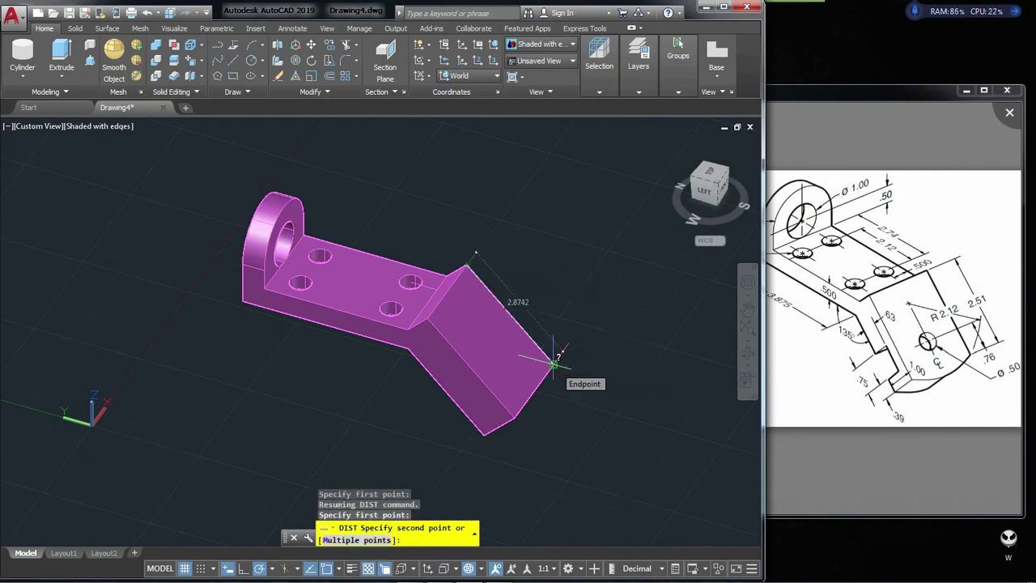
key("Escape")
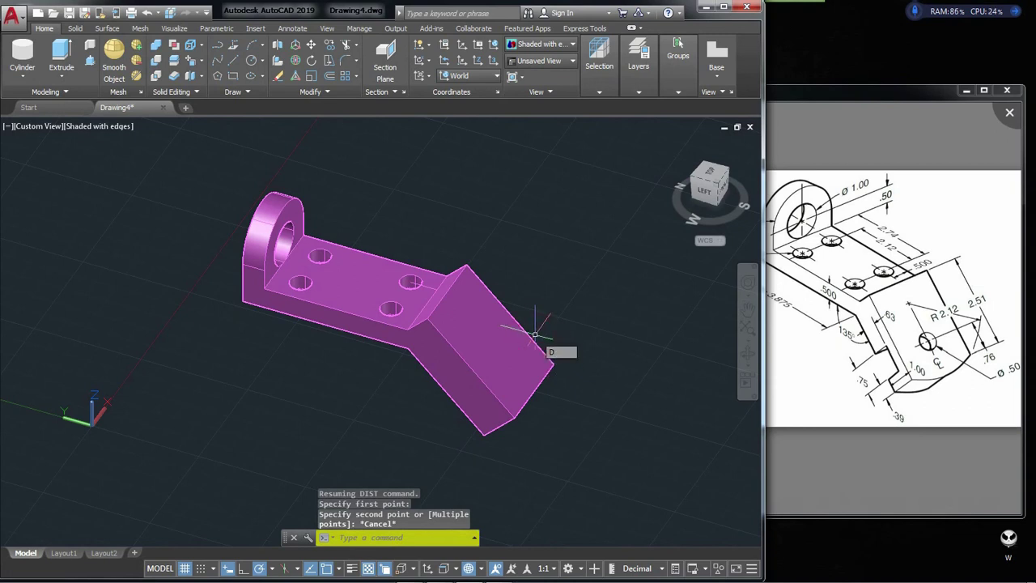
key("Escape")
middle_click_drag(599, 391, 589, 365, "shift")
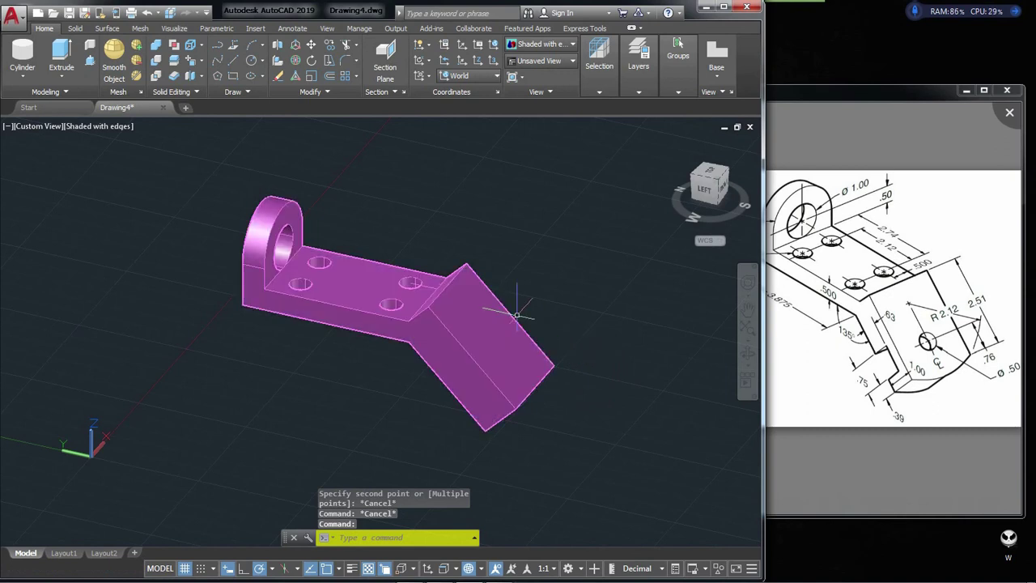
middle_click_drag(555, 358, 563, 334, "shift")
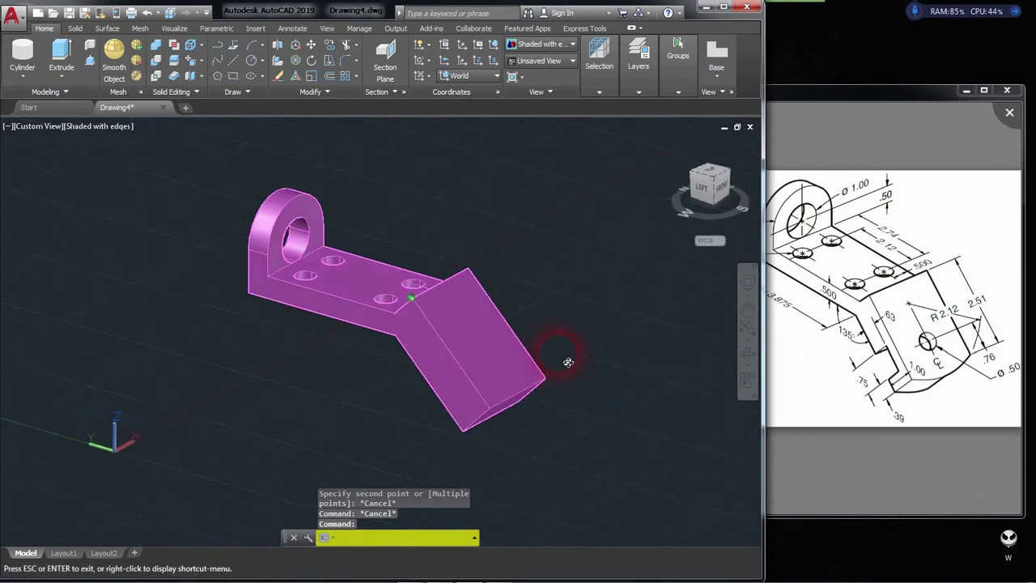
left_click(192, 59)
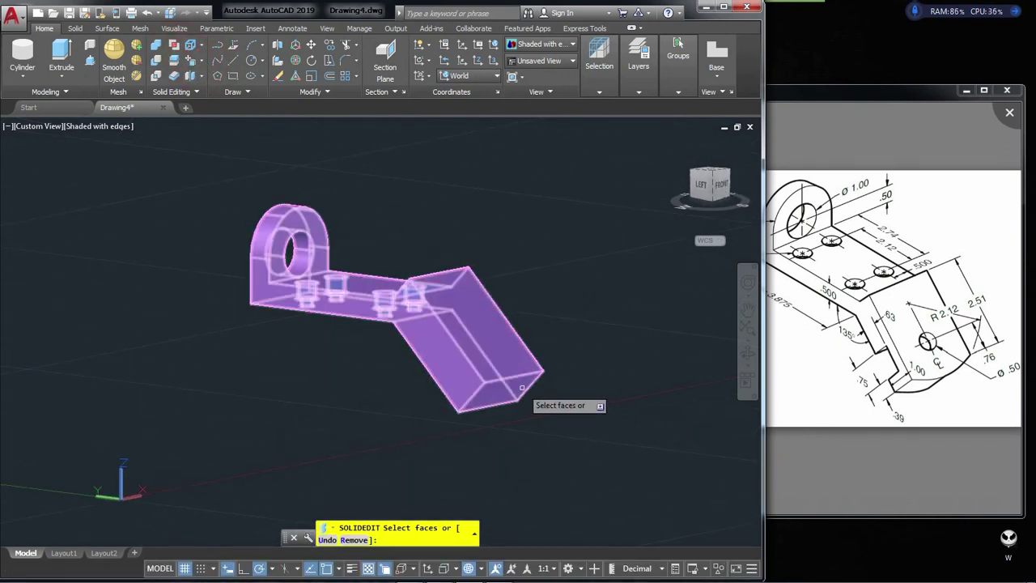
Move the angled arm's end face back to shorten the arm
left_click(522, 389)
key("Return")
left_click(536, 372)
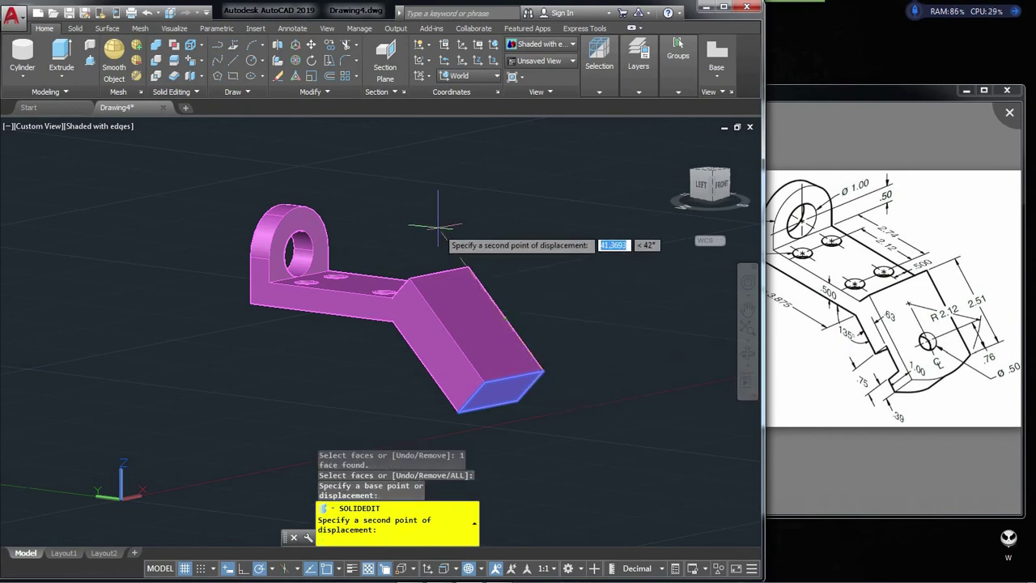
key("Return")
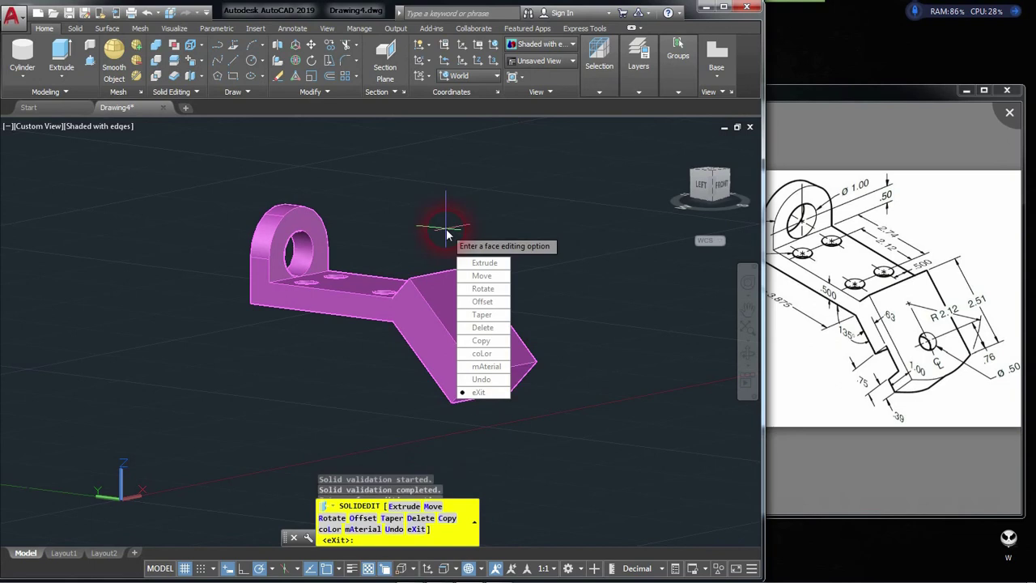
key("Escape")
key("Return")
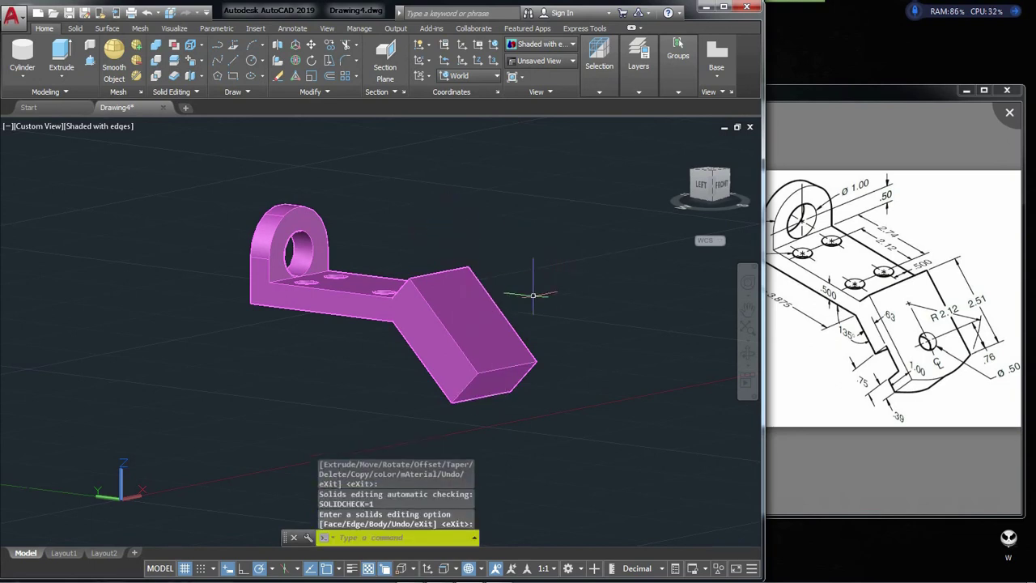
Check the arm edge length with DIST from its top corner
type("di")
key("Return")
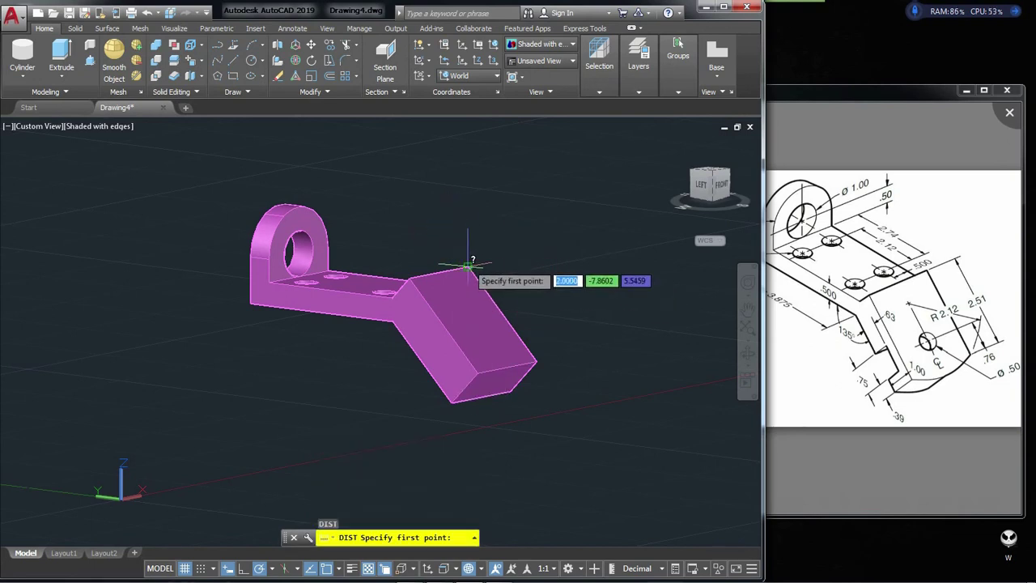
left_click(468, 265)
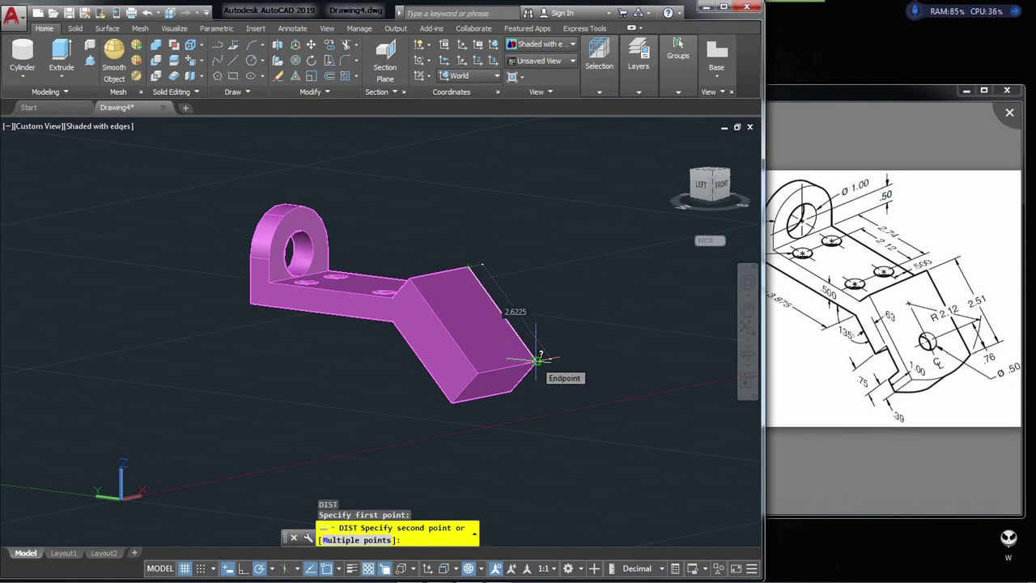
key("Escape")
middle_click_drag(523, 330, 532, 357, "shift")
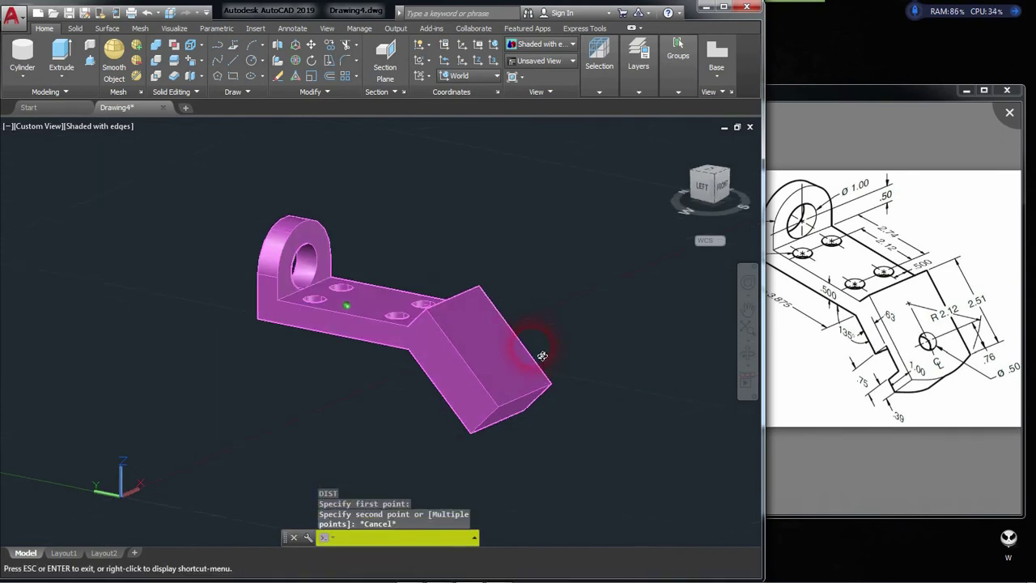
key("Return")
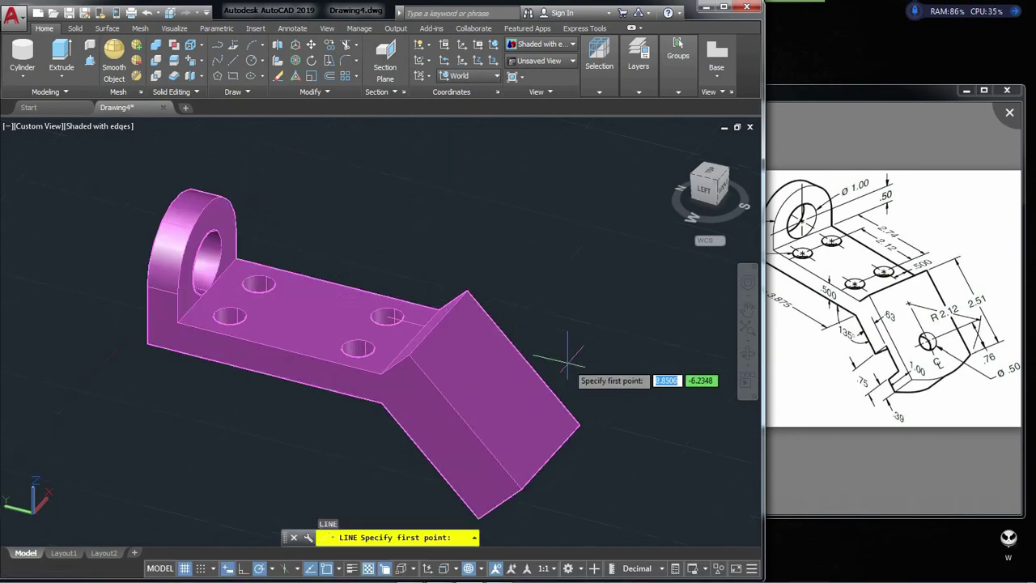
Turn on Dynamic UCS and align the coordinate system to the slanted arm face
scroll(562, 356, "up", 3)
left_click(424, 262)
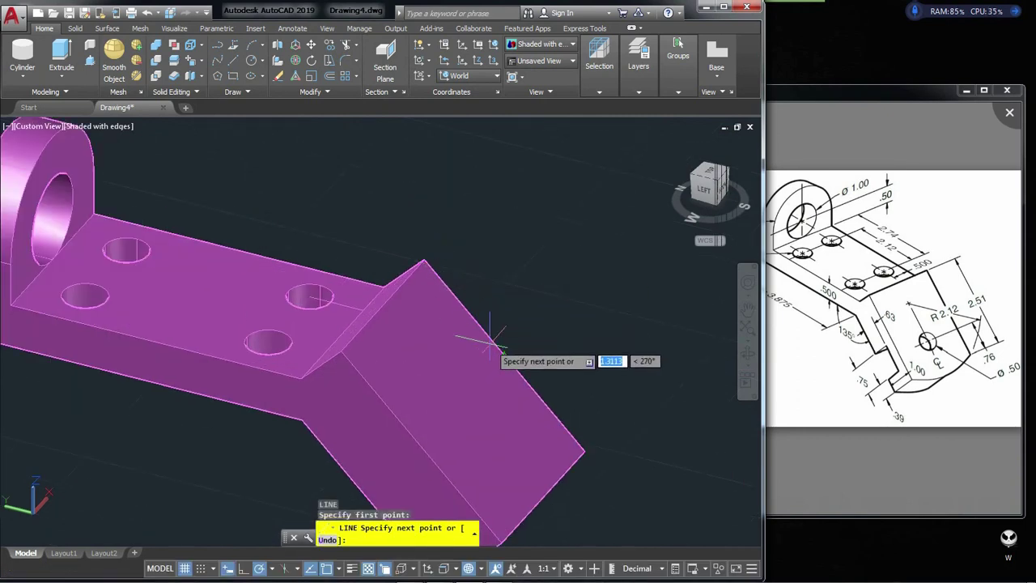
key("Escape")
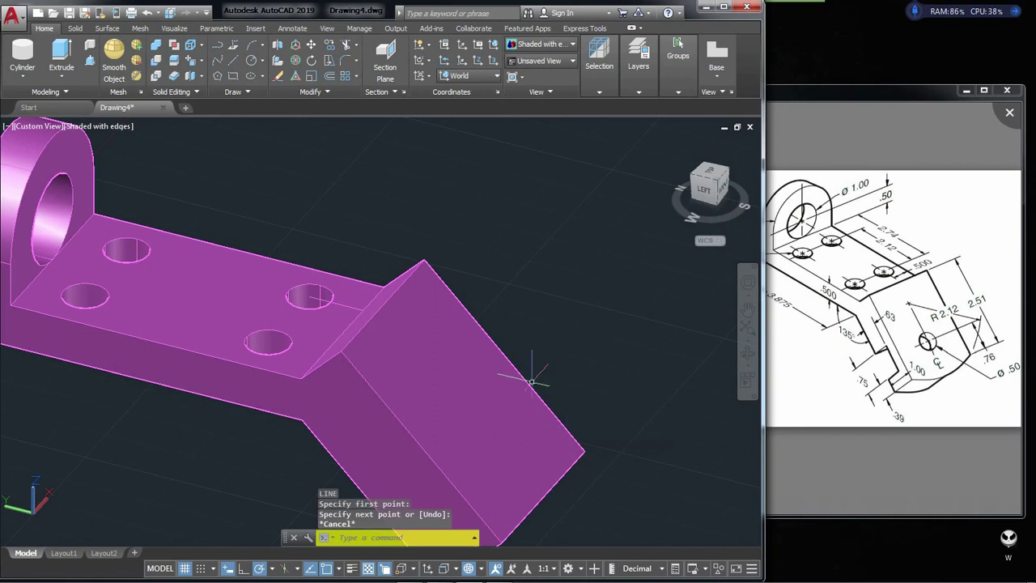
left_click(461, 45)
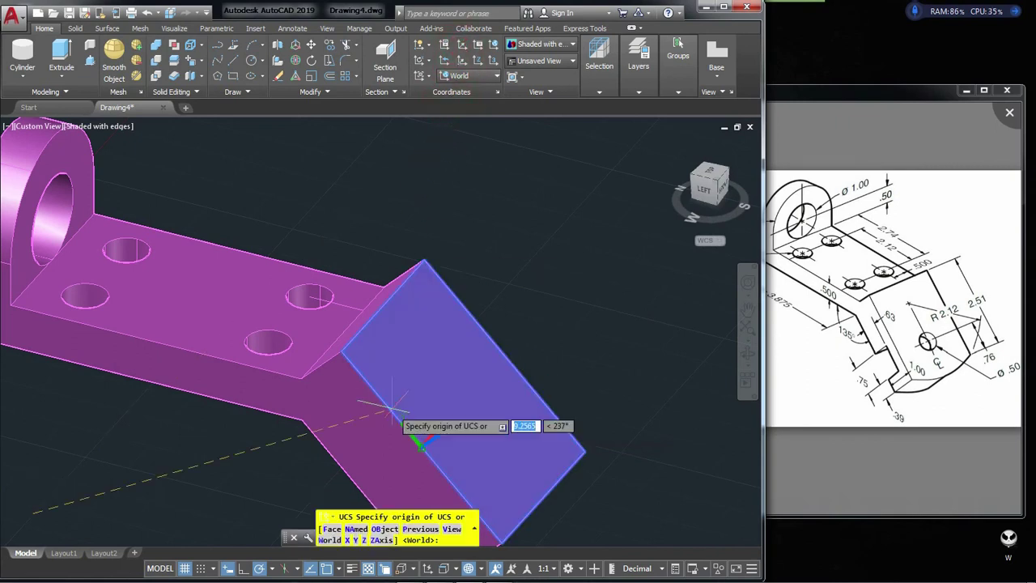
left_click(453, 406)
key("Return")
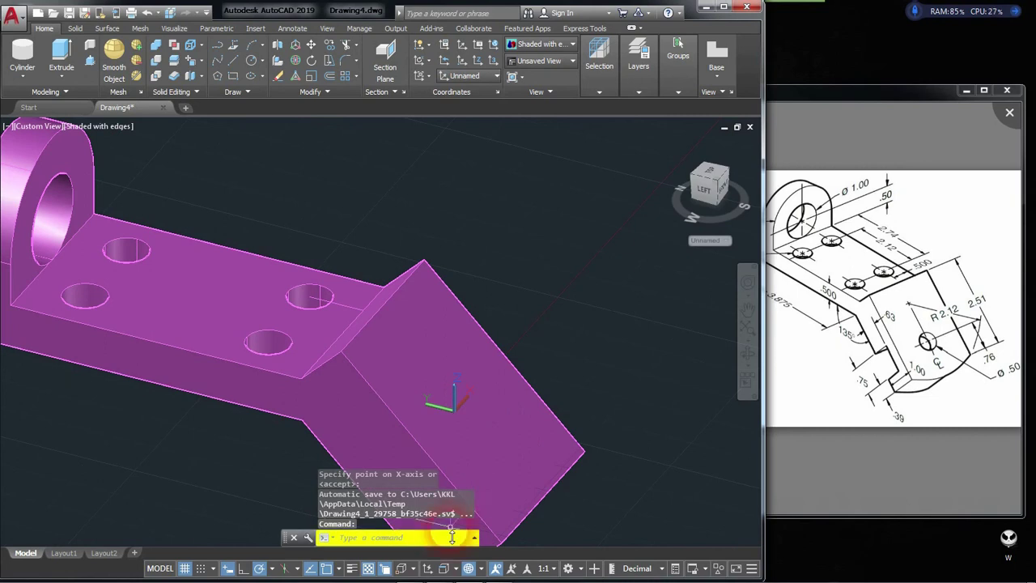
left_click(427, 567)
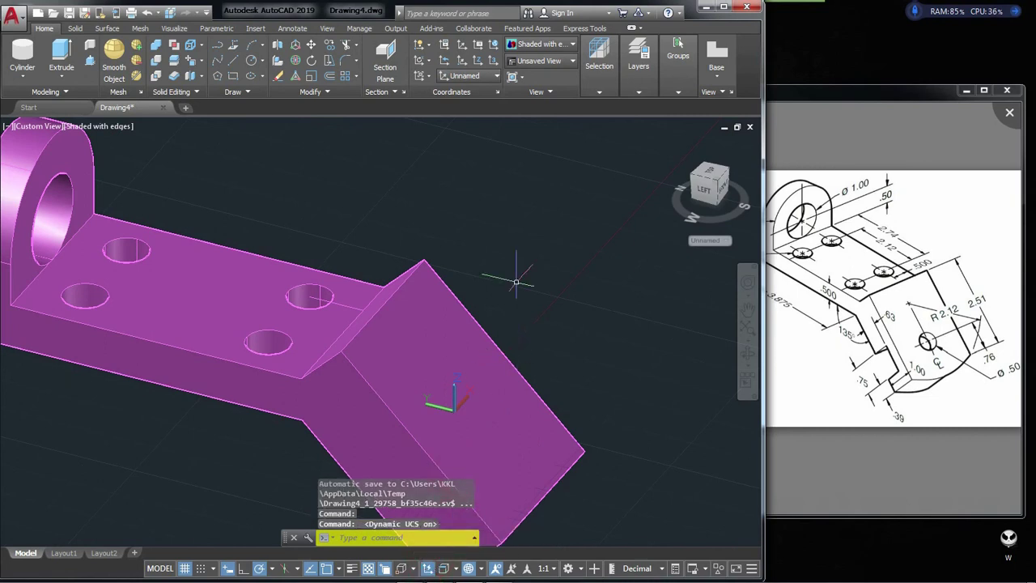
left_click(455, 59)
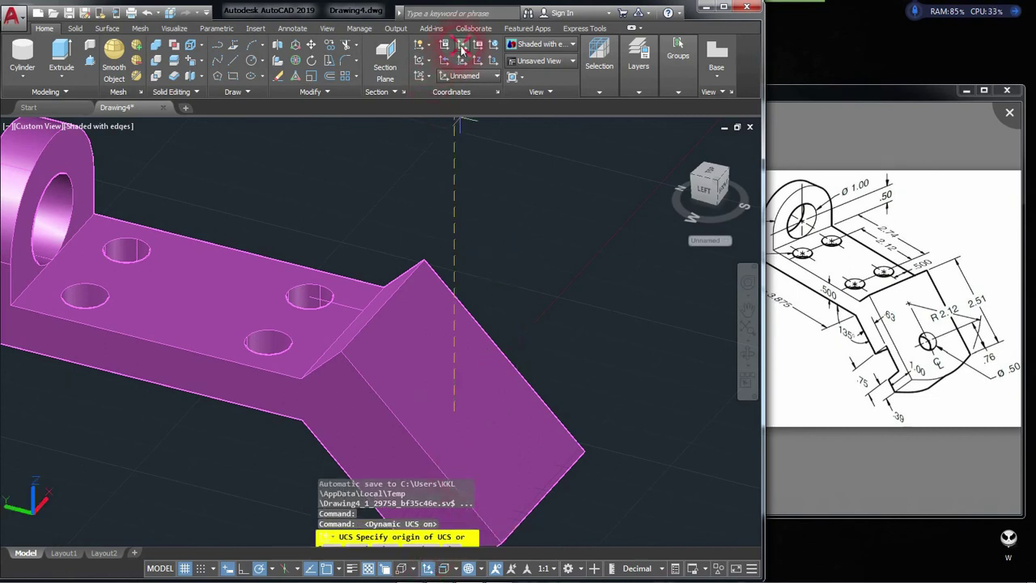
left_click(440, 340)
key("Return")
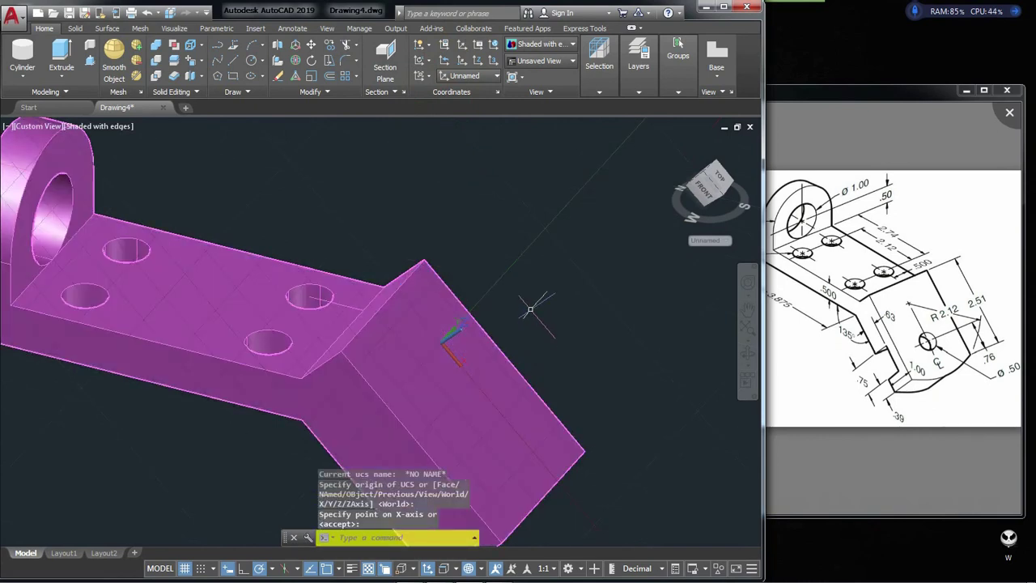
Draw a 2.51-long line from the arm face's top corner and select it
key("Return")
left_click(433, 240)
type("2.51")
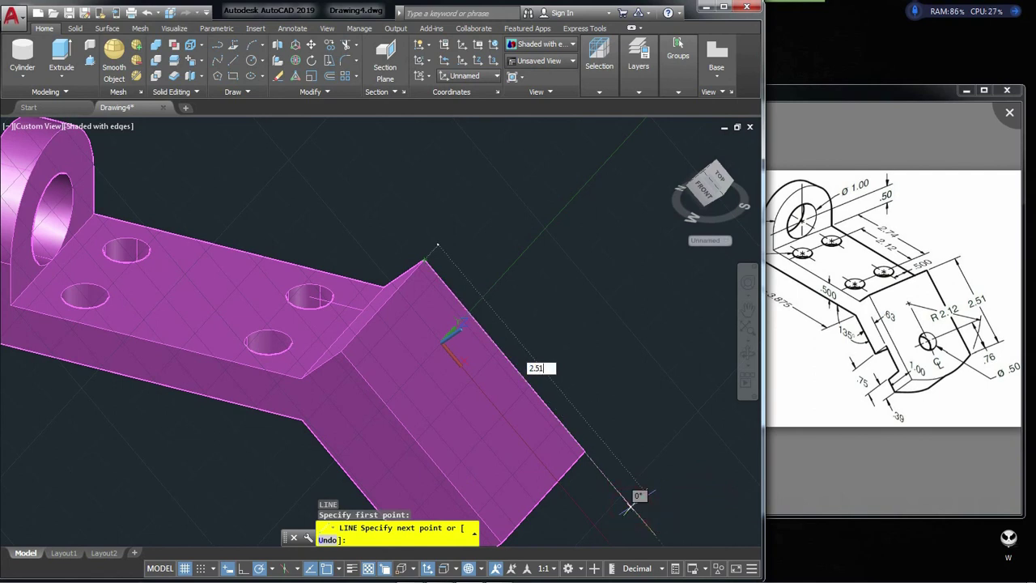
key("Return")
key("Return")
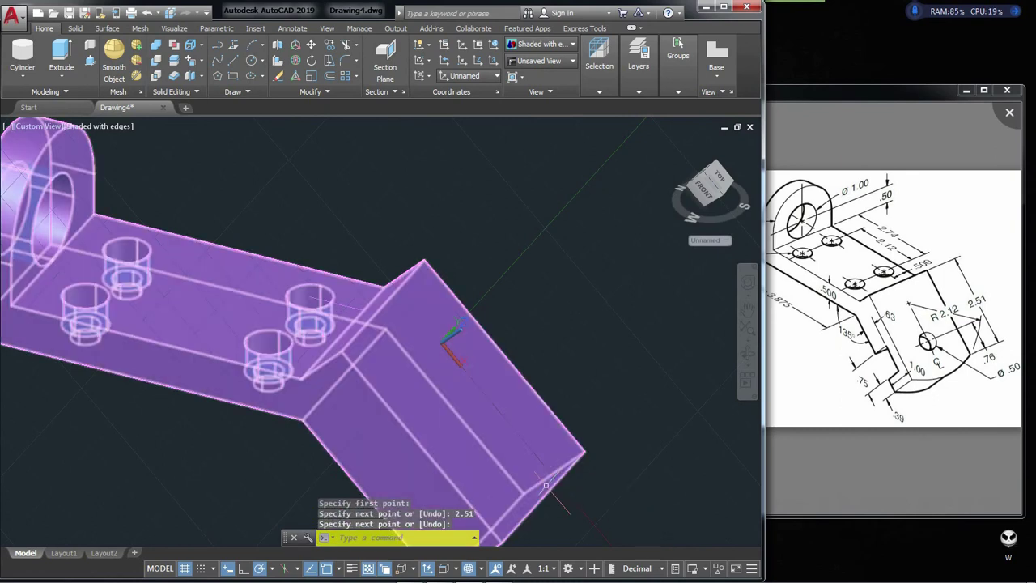
middle_click_drag(558, 414, 549, 383, "shift")
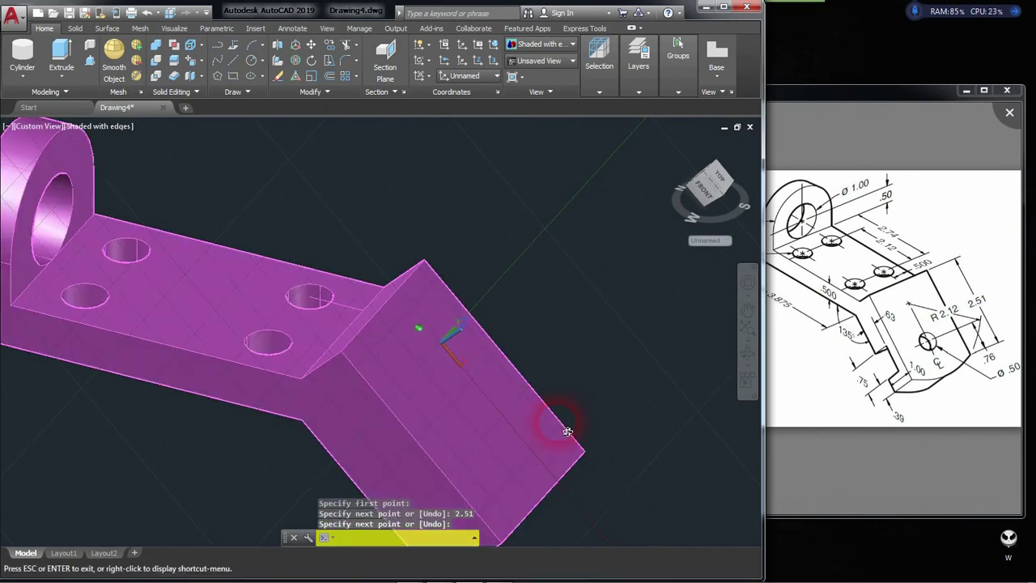
left_click(540, 388)
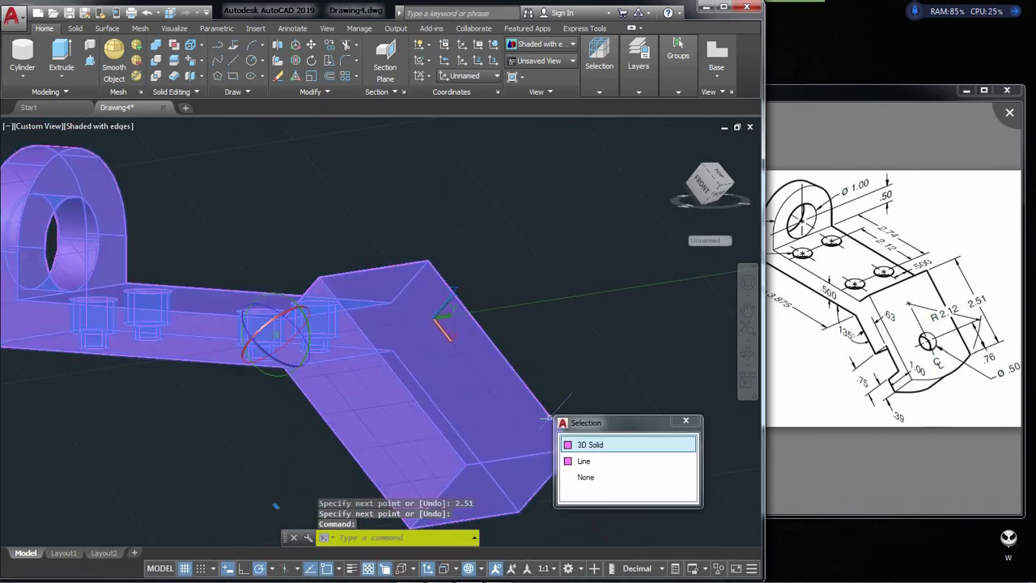
left_click(590, 461)
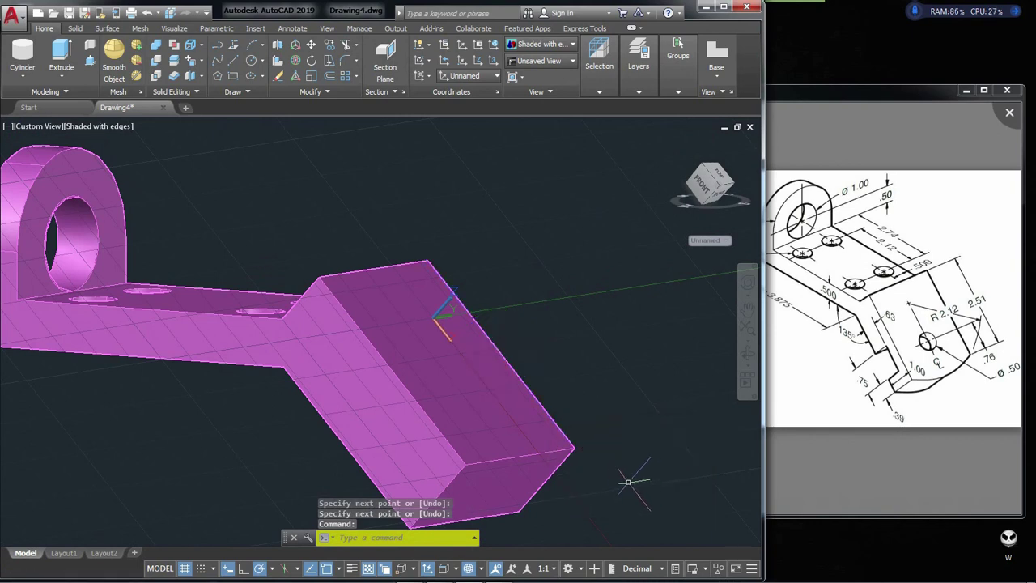
Move the arm's end face from its corner to the 2.51 line's far end
key("Escape")
left_click(194, 64)
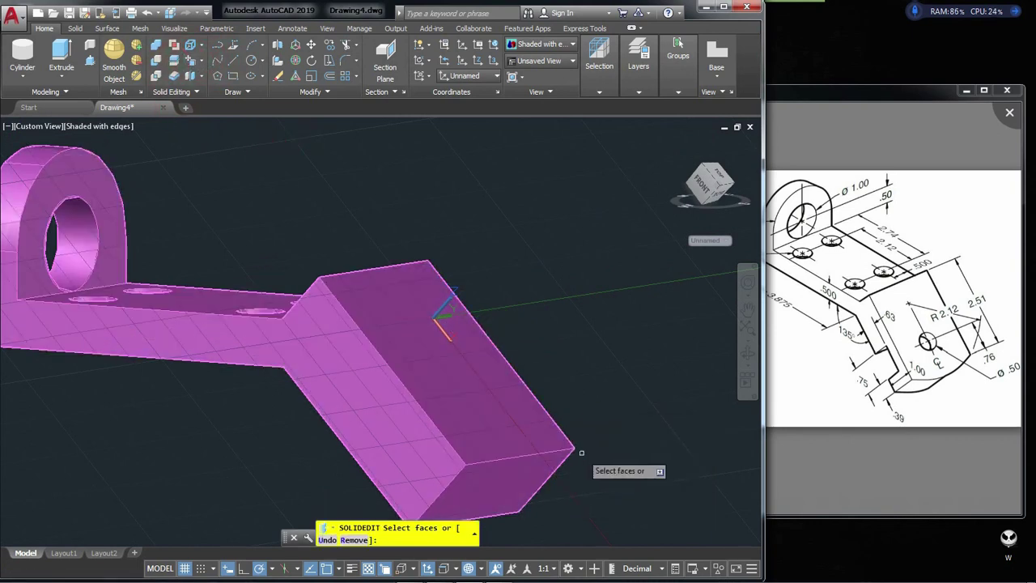
left_click(541, 484)
key("Return")
left_click(570, 443)
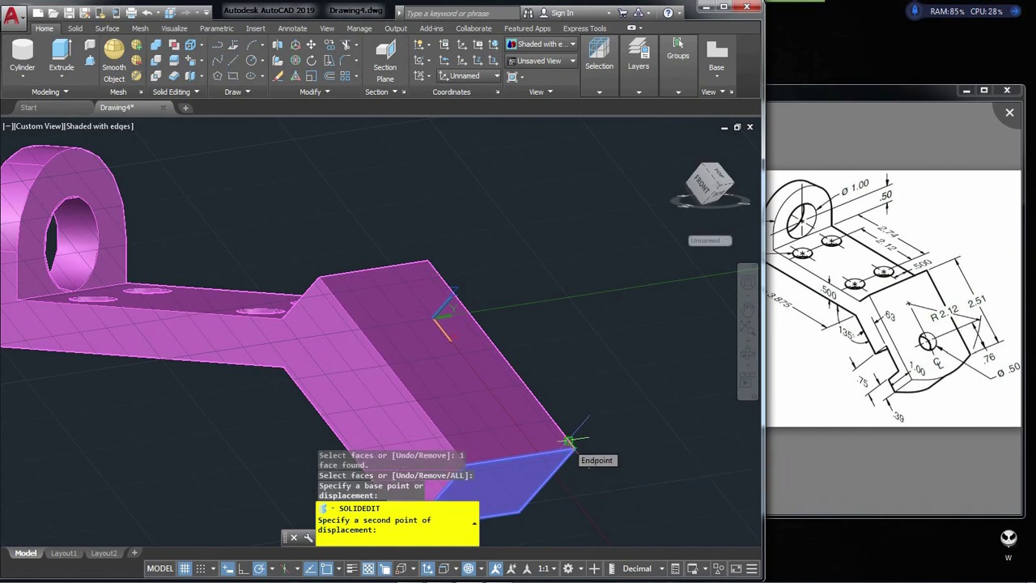
scroll(570, 442, "up", 4)
left_click(570, 442)
key("Return")
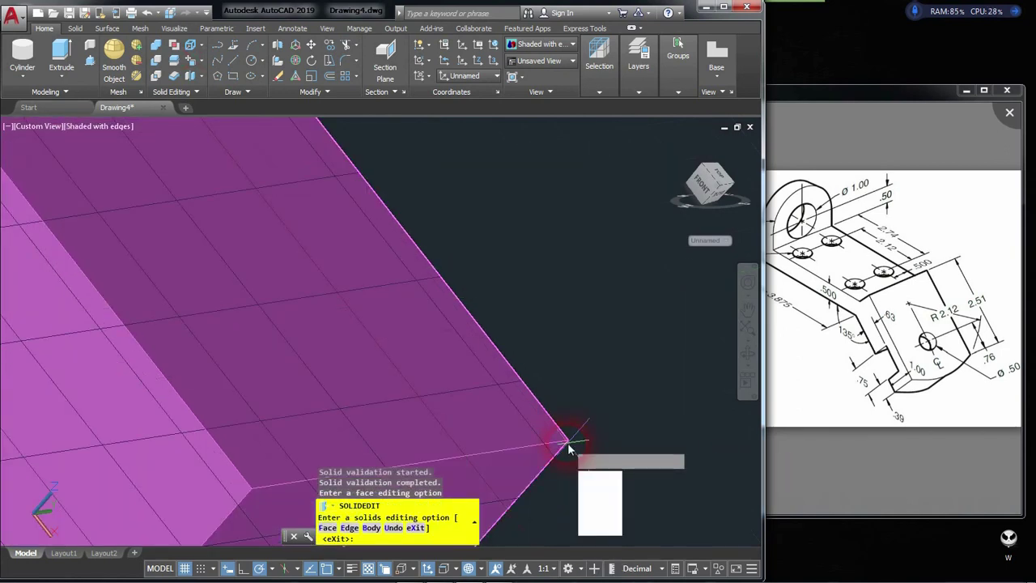
key("Return")
scroll(571, 418, "down", 4)
Measure from the arm's top corner and compare against the reference drawing
type("I")
key("Return")
left_click(569, 427)
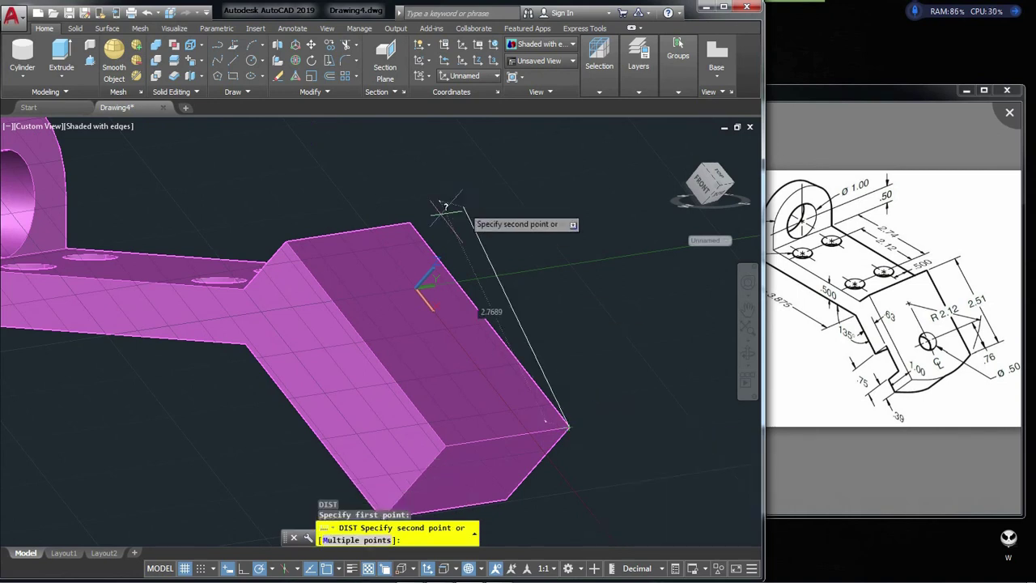
key("Escape")
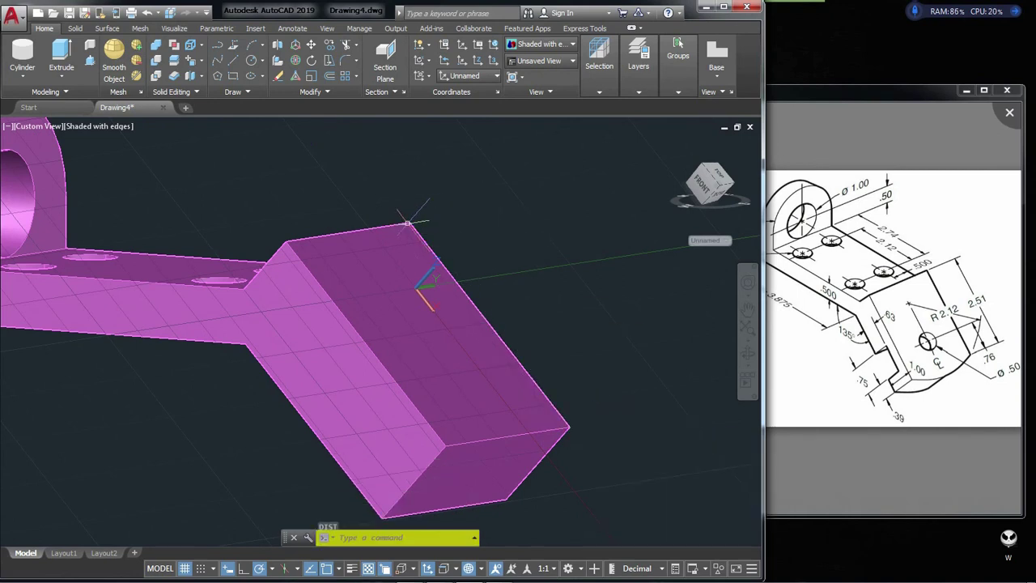
scroll(460, 258, "down", 3)
middle_click_drag(467, 263, 474, 300, "shift")
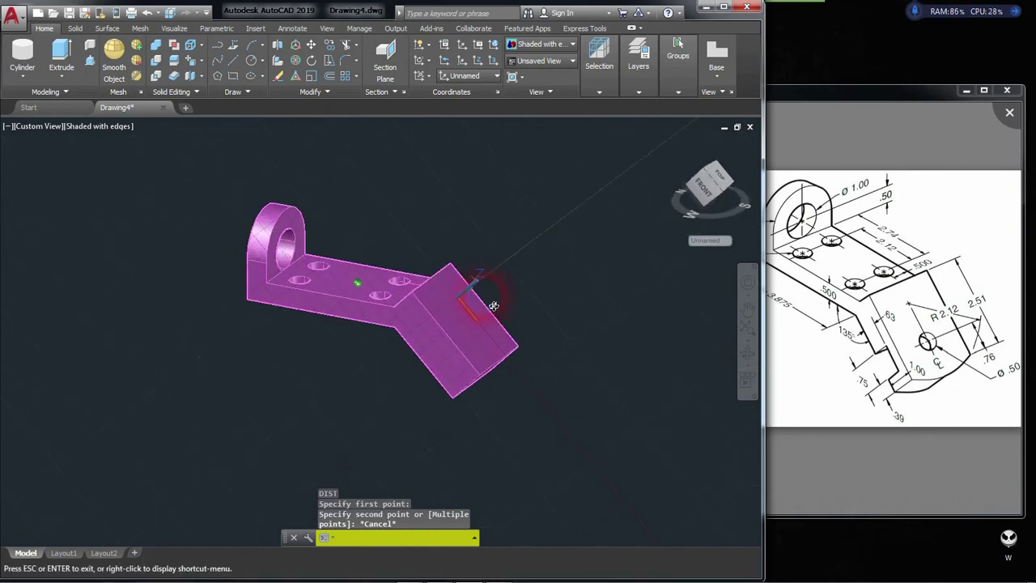
scroll(467, 372, "up", 4)
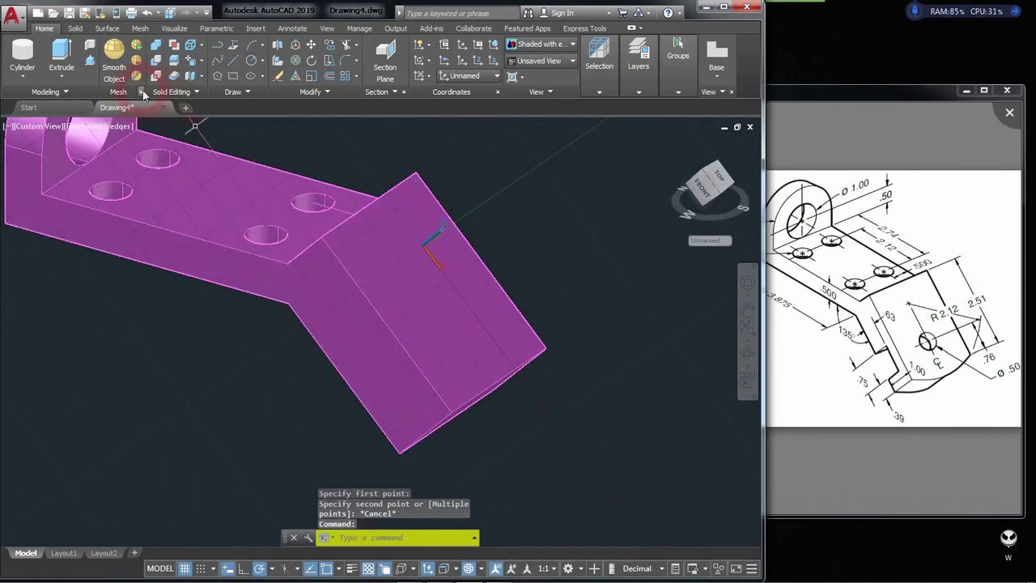
left_click(937, 374)
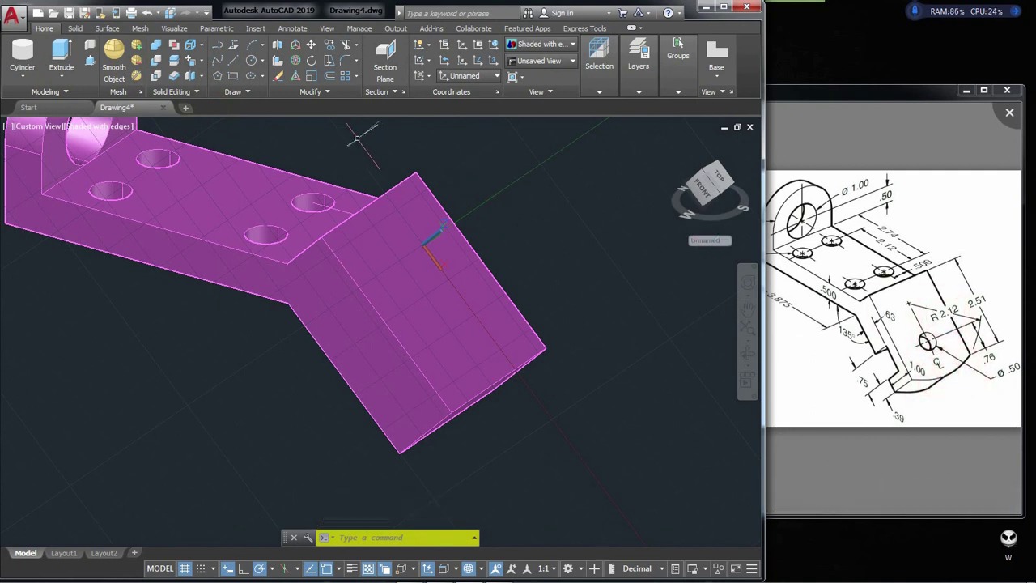
Start a Start-End-Radius arc spanning the arm's two end corners
left_click(260, 46)
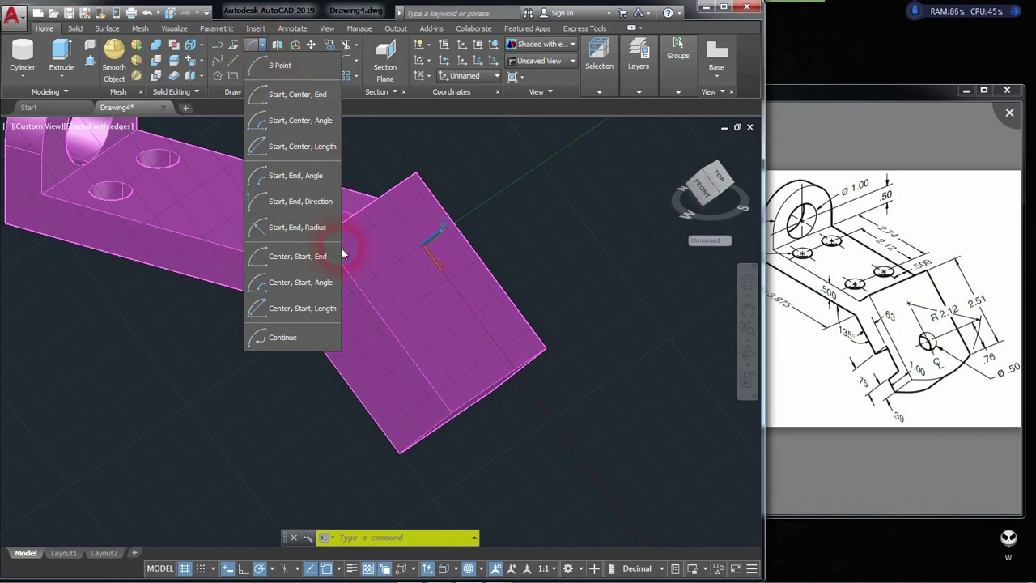
left_click(304, 227)
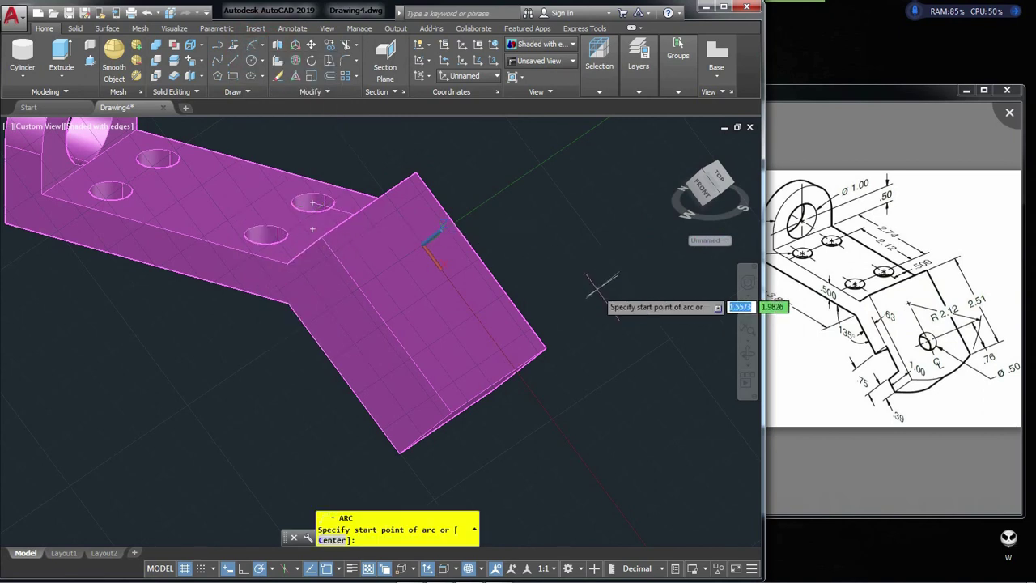
left_click(546, 349)
left_click(452, 409)
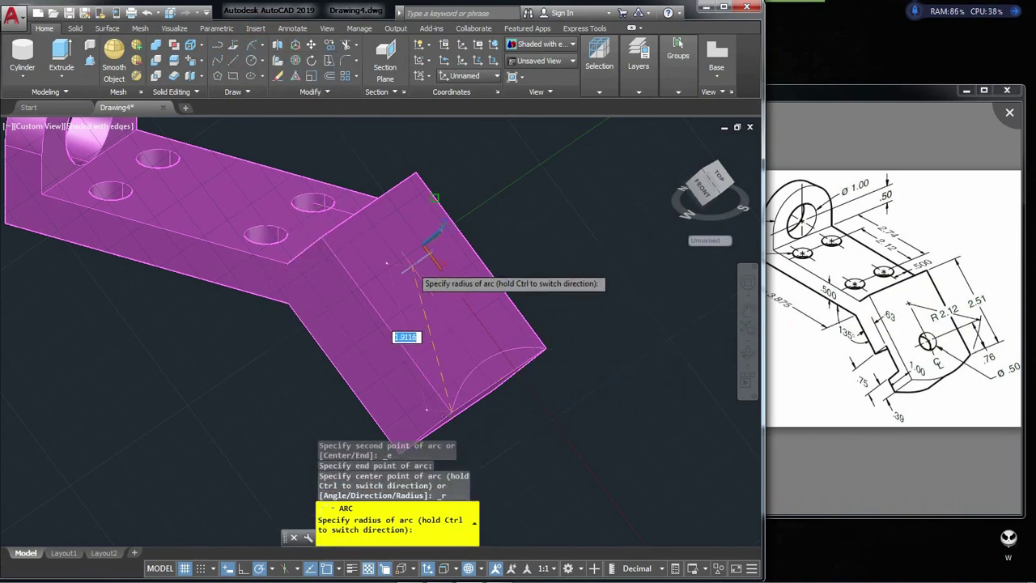
key("Escape")
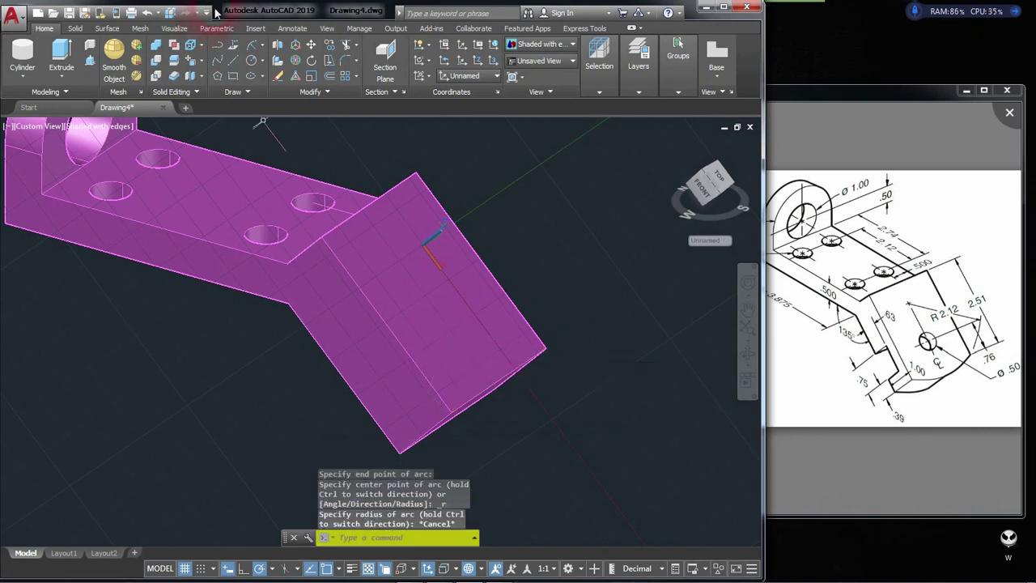
left_click(252, 52)
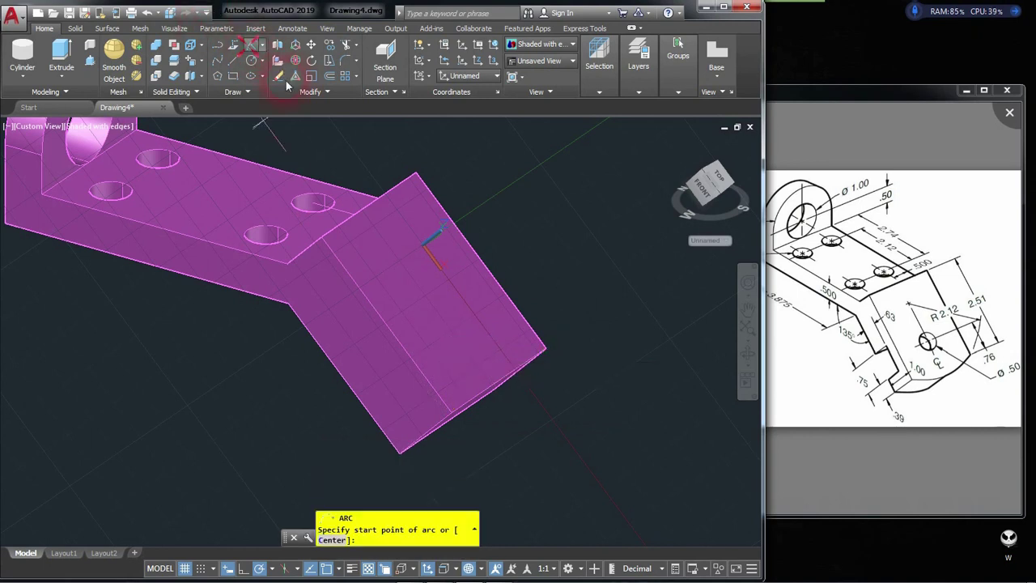
left_click(453, 401)
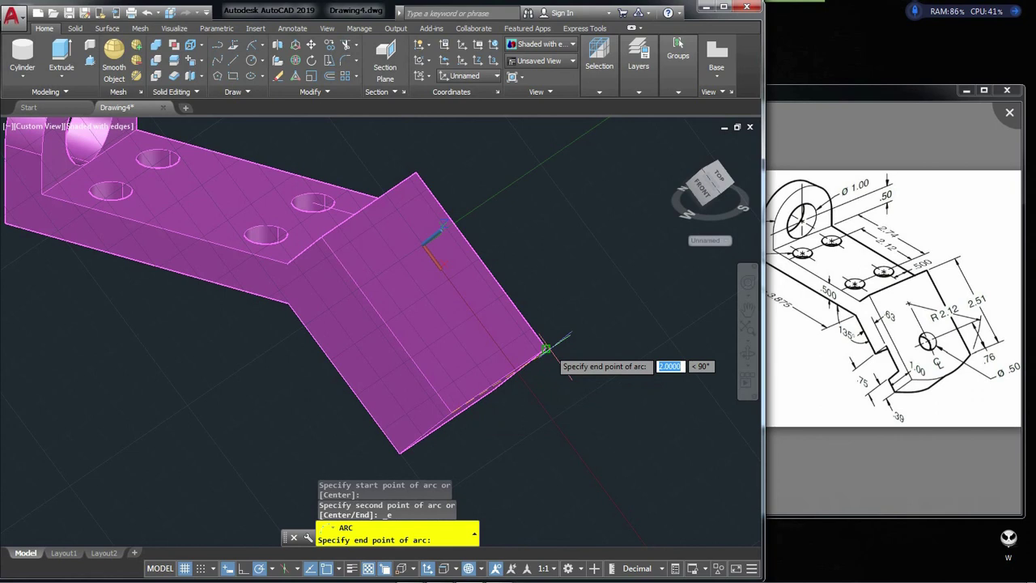
left_click(546, 346)
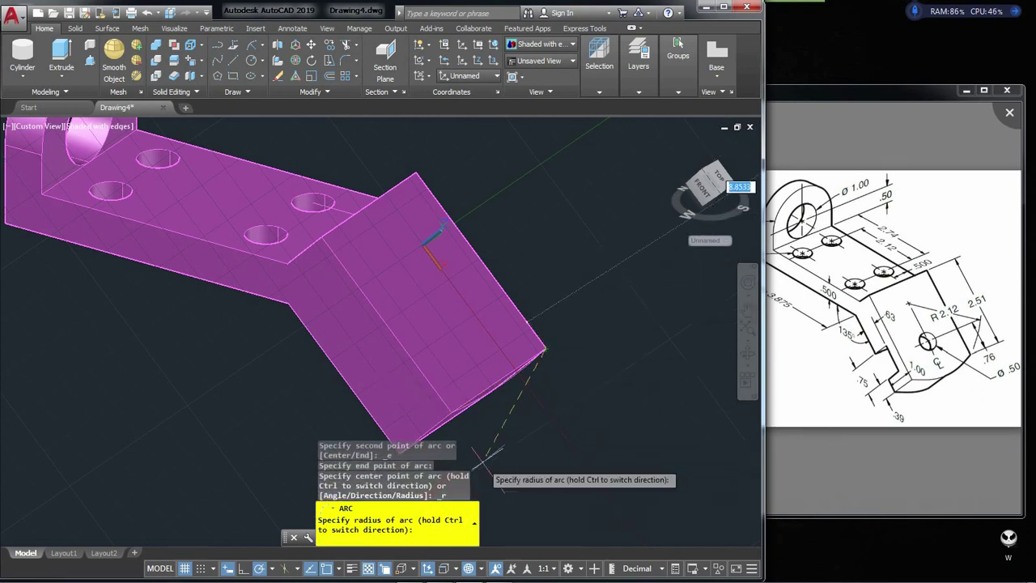
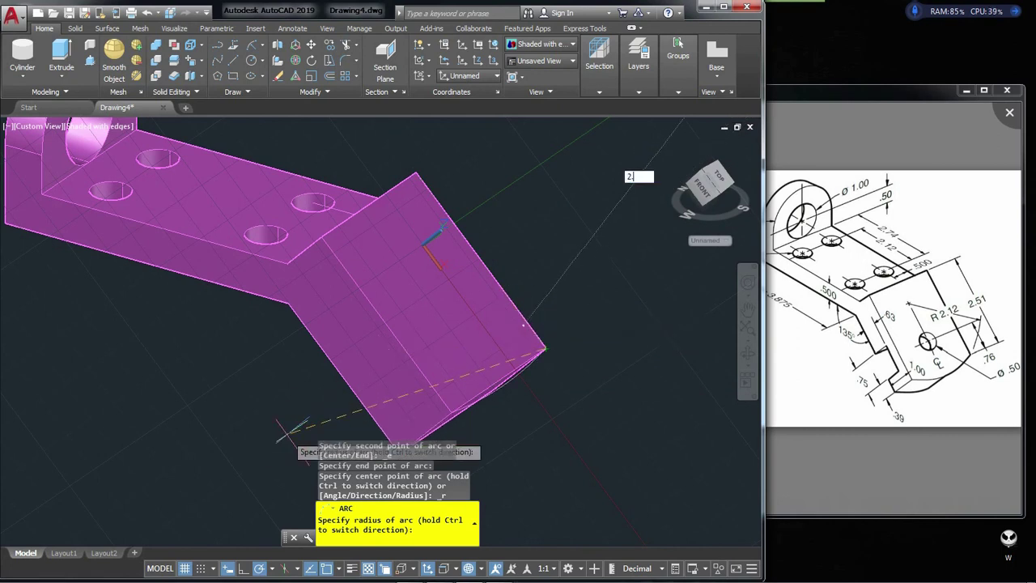
Finish the R2.12 arc at the arm end and close it with a straight line
key("Return")
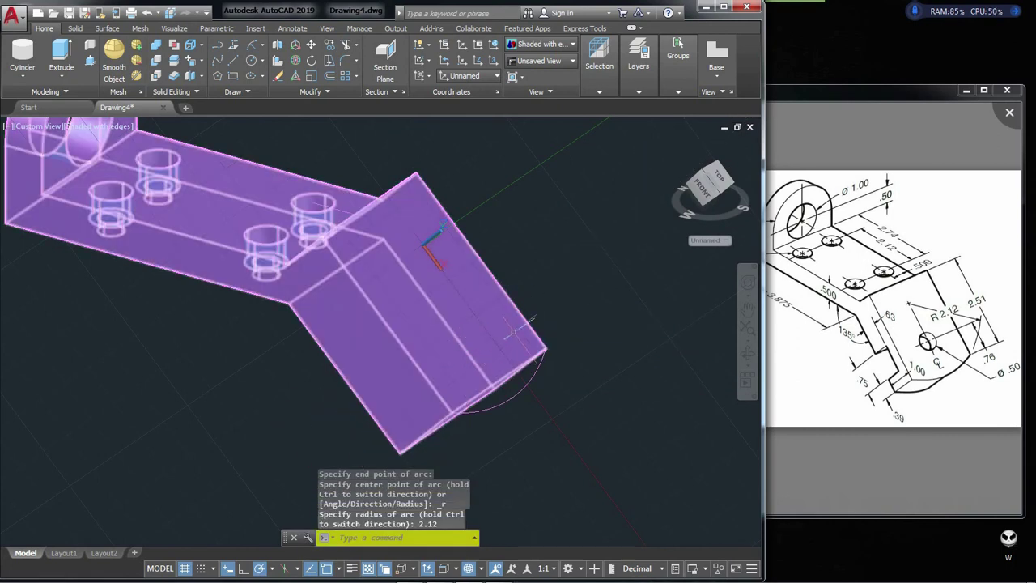
type("L")
key("Return")
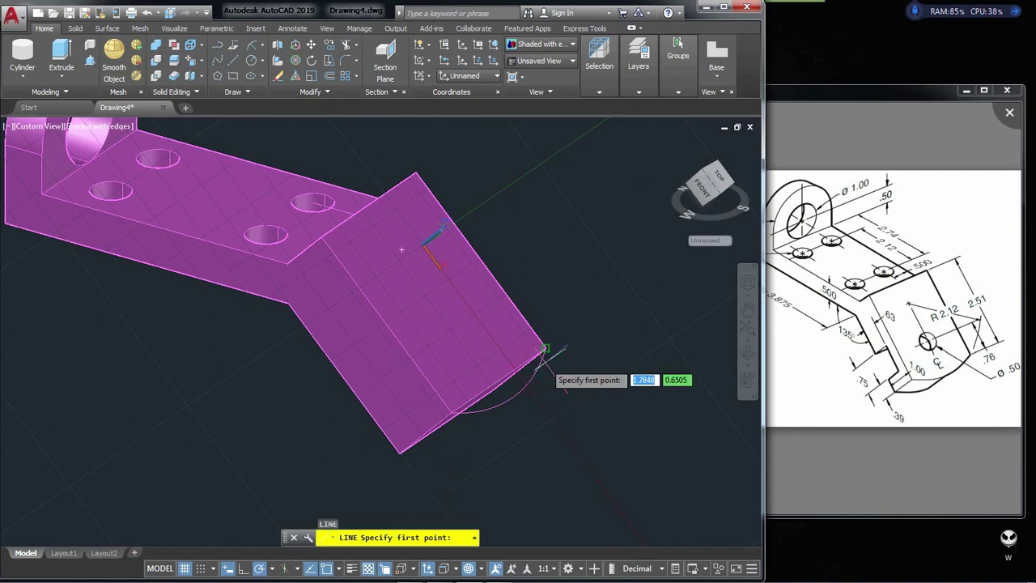
left_click(545, 350)
left_click(464, 413)
key("Return")
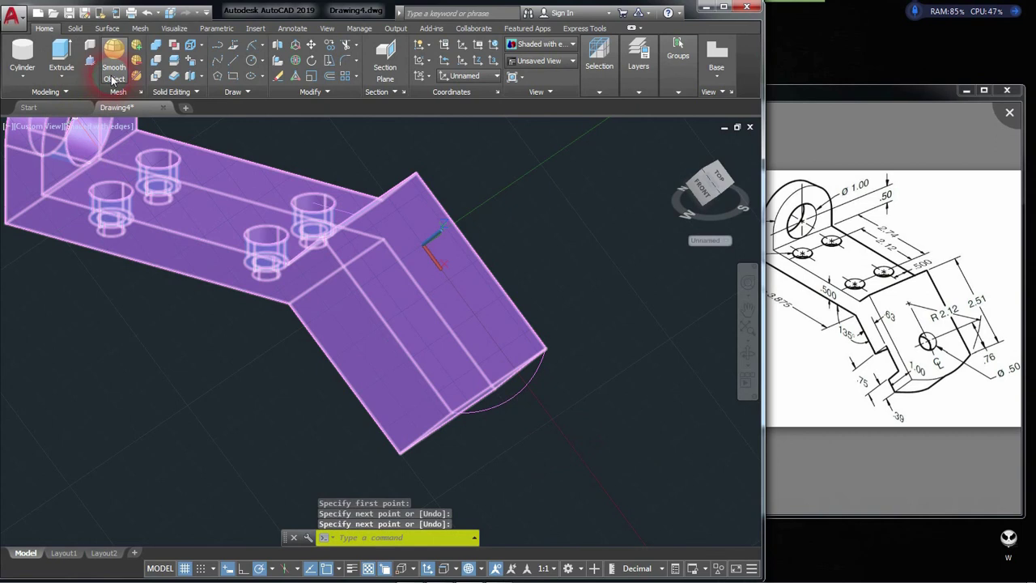
Press-pull the area enclosed by the arc to form the arm's rounded end
left_click(89, 61)
scroll(519, 372, "up", 3)
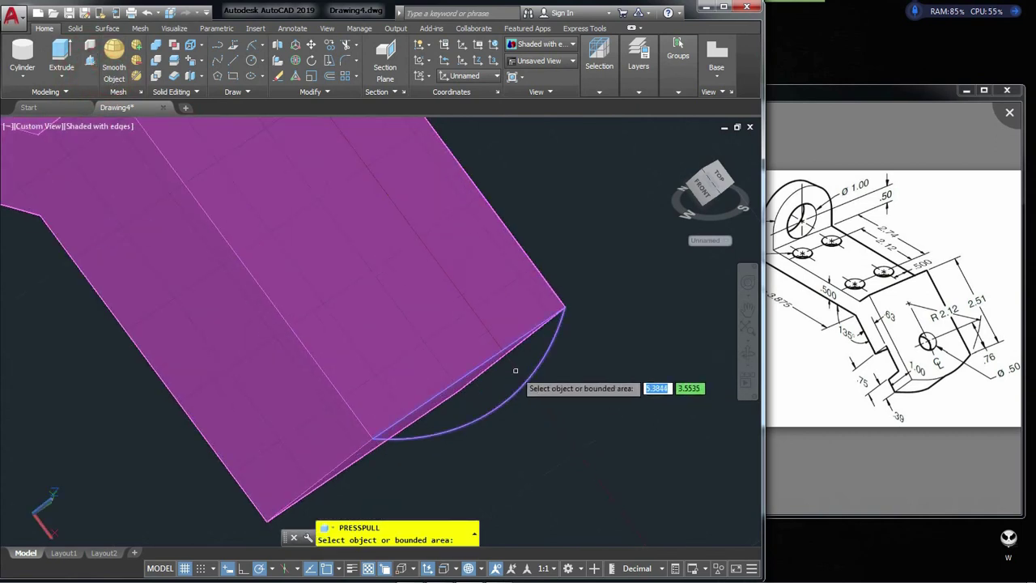
left_click(515, 371)
scroll(515, 371, "down", 4)
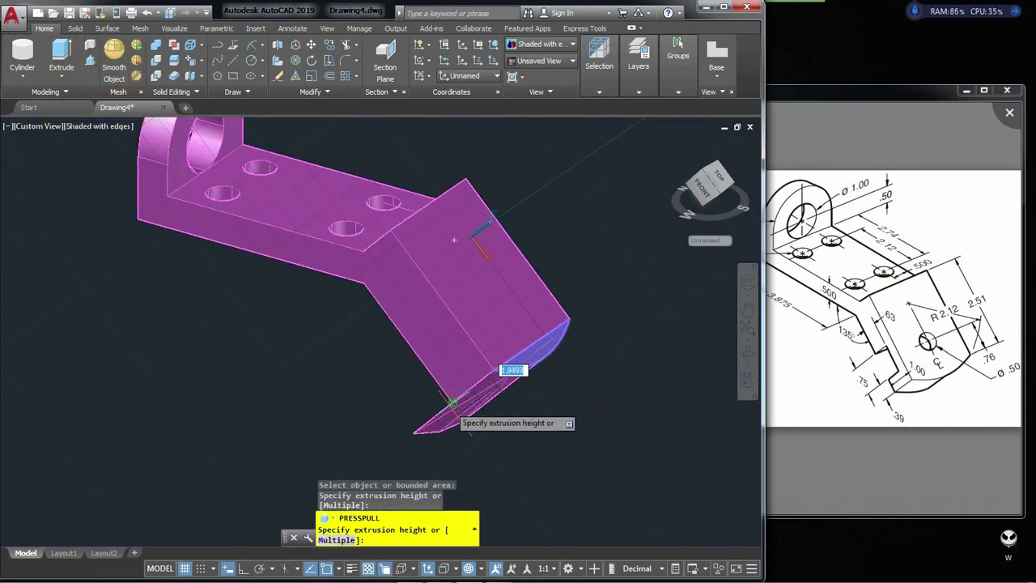
left_click(452, 402)
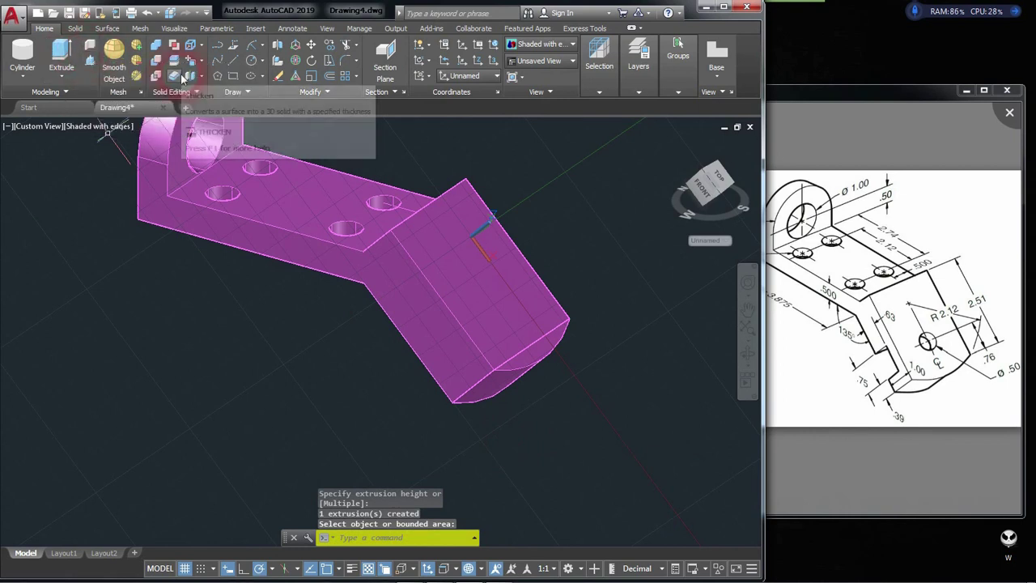
left_click(155, 44)
Union all five solids, including the rounded end, into one bracket solid
left_click(629, 317)
left_click(492, 358)
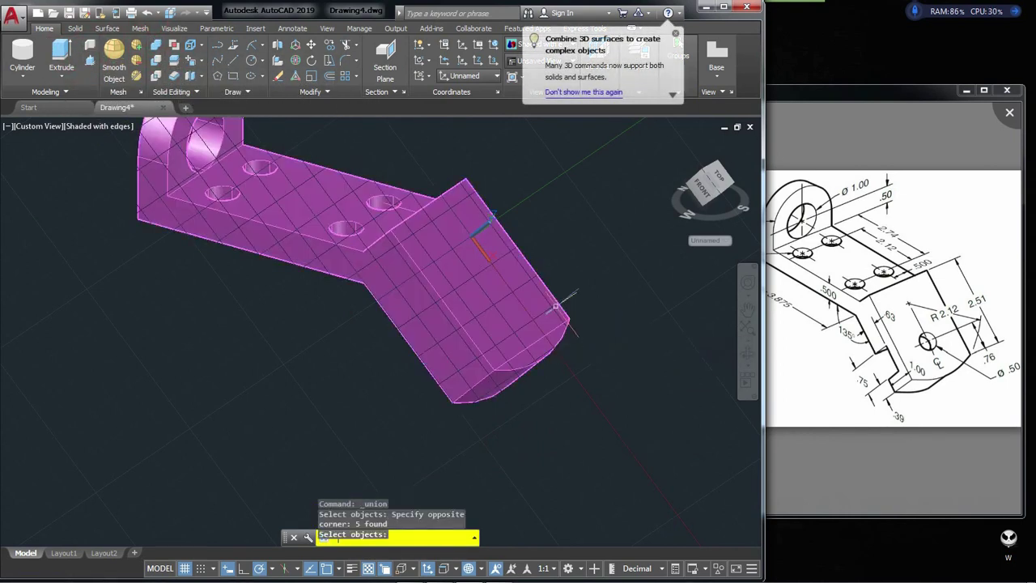
key("Return")
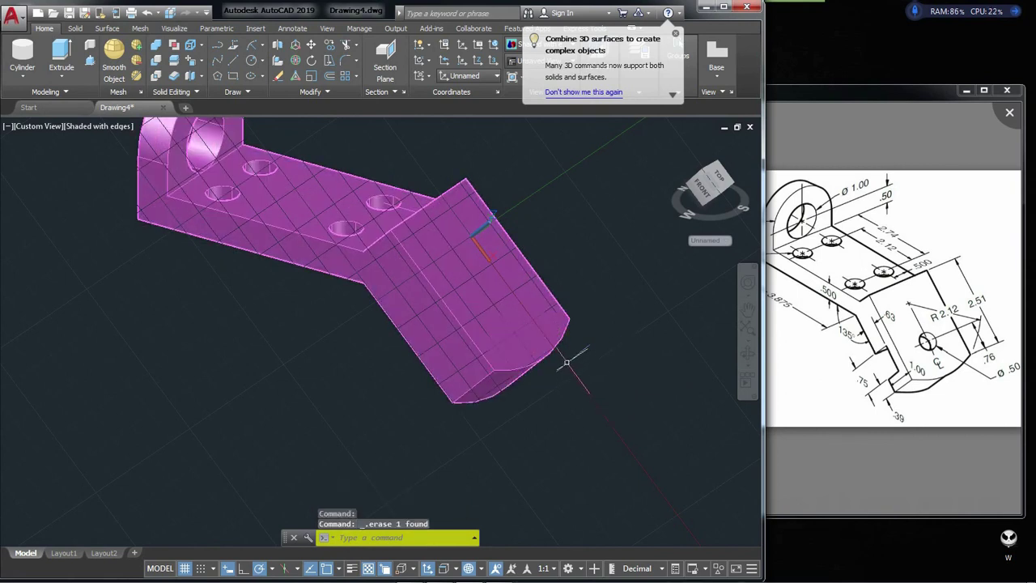
scroll(567, 362, "down", 2)
scroll(567, 362, "up", 2)
scroll(583, 352, "down", 2)
middle_click_drag(591, 347, 564, 323)
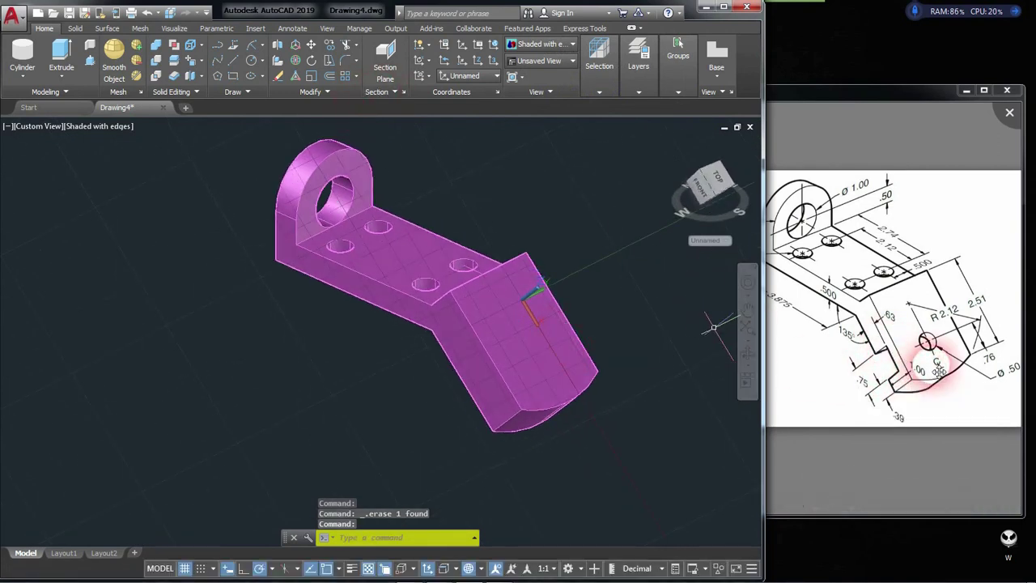
Compare the zoomed-out bracket with the reference image and begin a new line
scroll(923, 380, "down", 1)
scroll(898, 368, "down", 2)
scroll(865, 359, "down", 2)
scroll(865, 360, "up", 1)
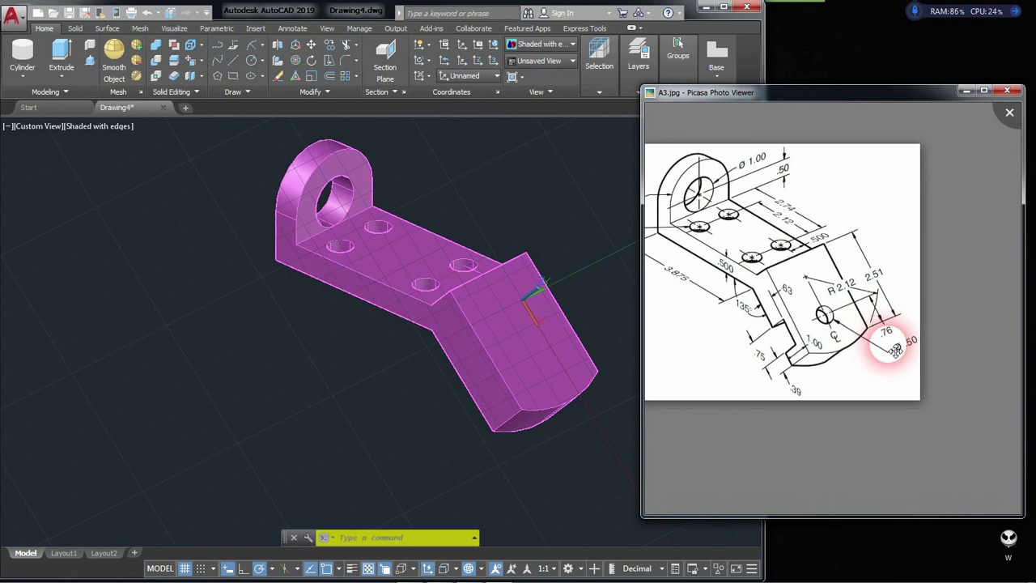
left_click(470, 143)
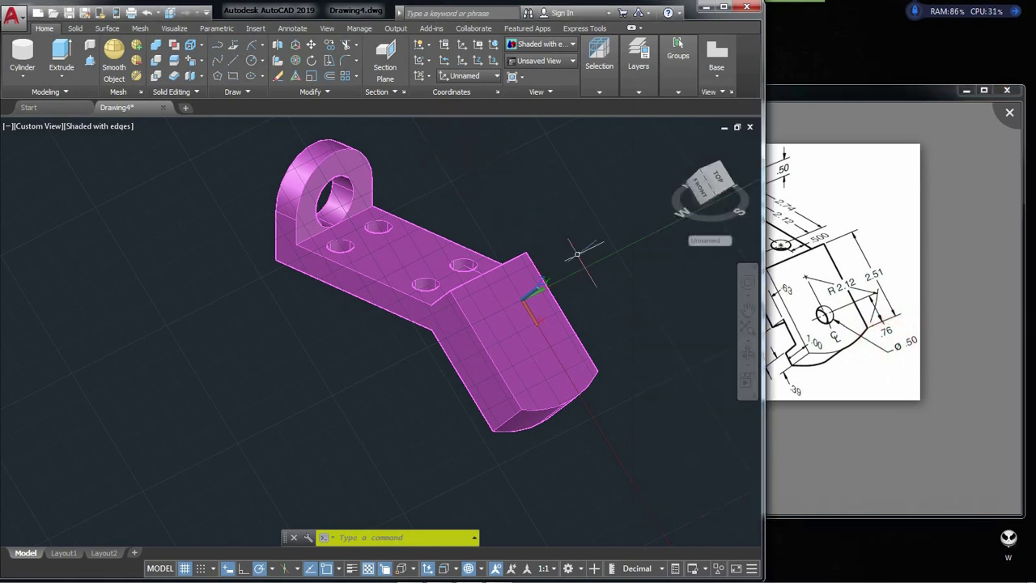
type("l")
key("Return")
scroll(582, 397, "up", 3)
type(".76")
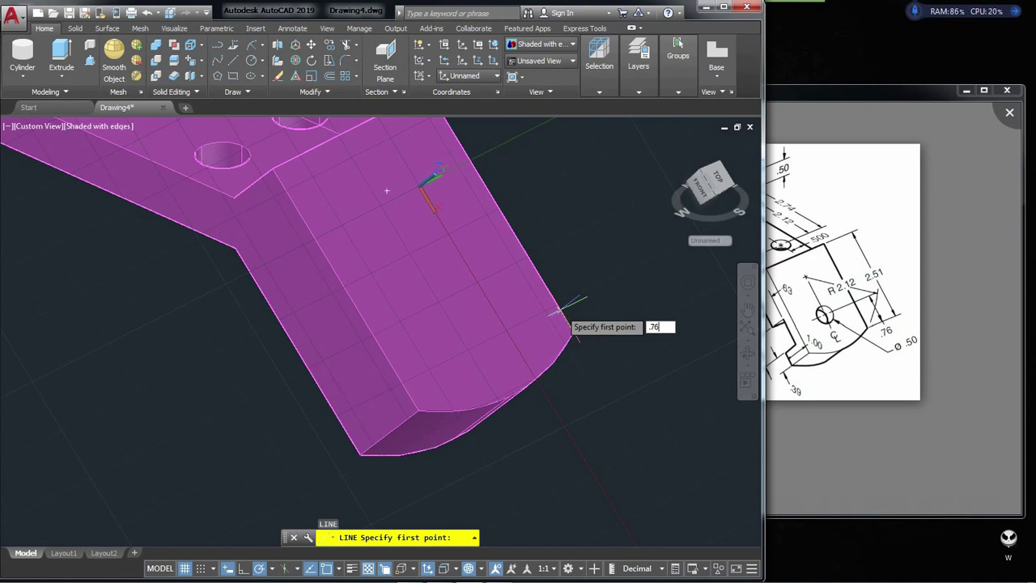
Cancel the stray line and cylinder commands and orbit to face the arm's end
key("Escape")
left_click(558, 304)
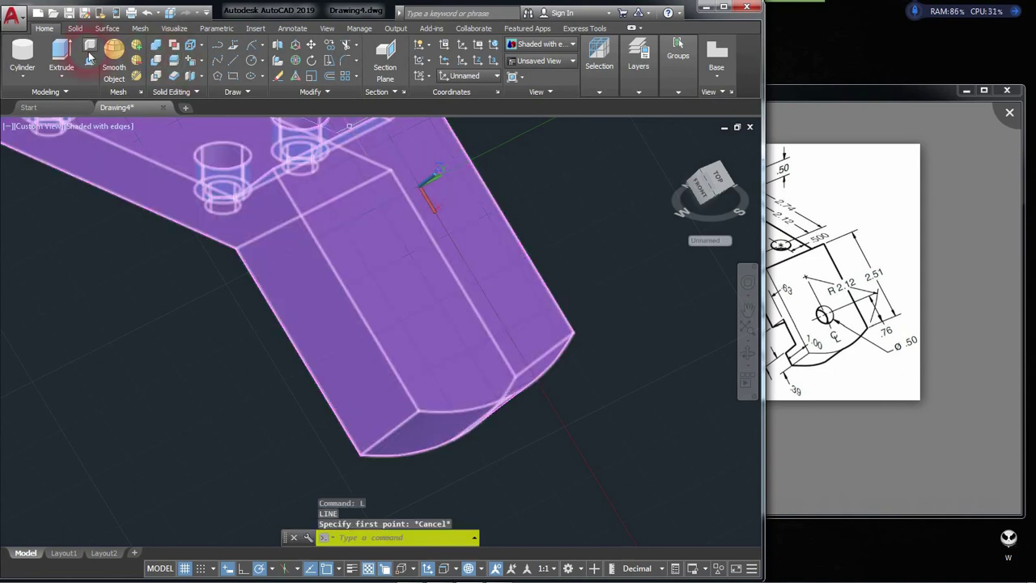
left_click(23, 55)
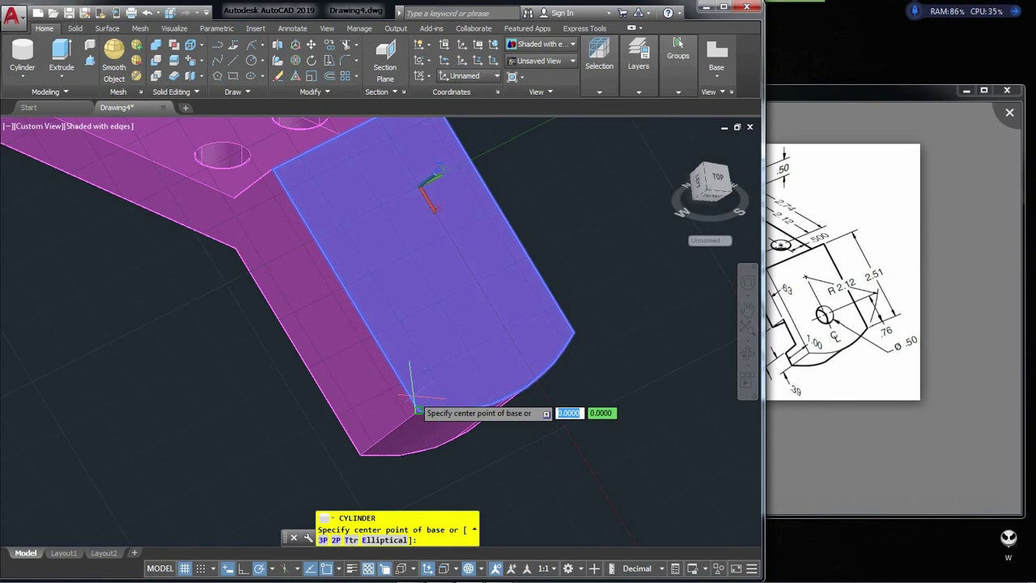
key("Escape")
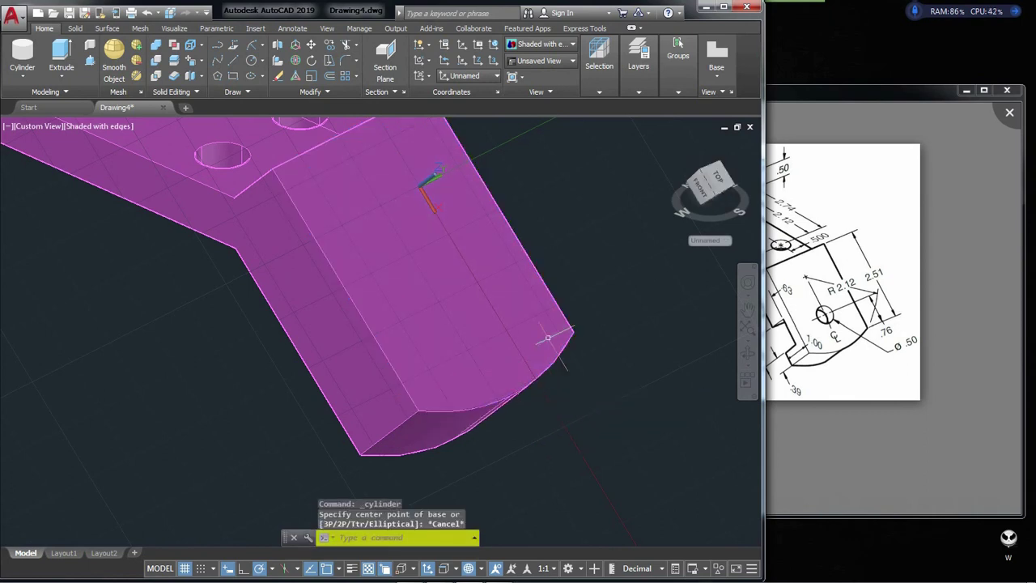
type("L")
key("Return")
key("Escape")
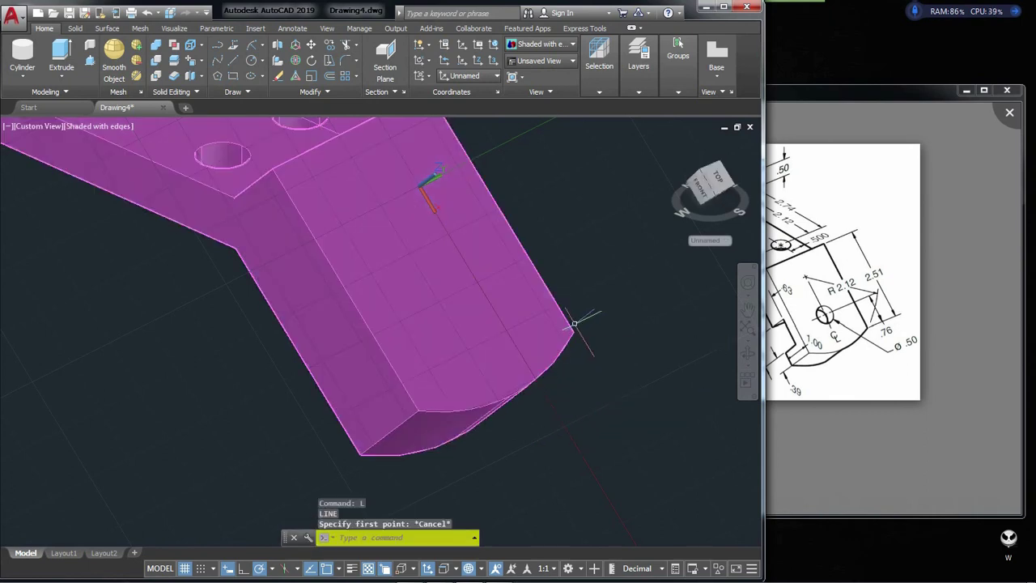
middle_click_drag(596, 338, 570, 336, "shift")
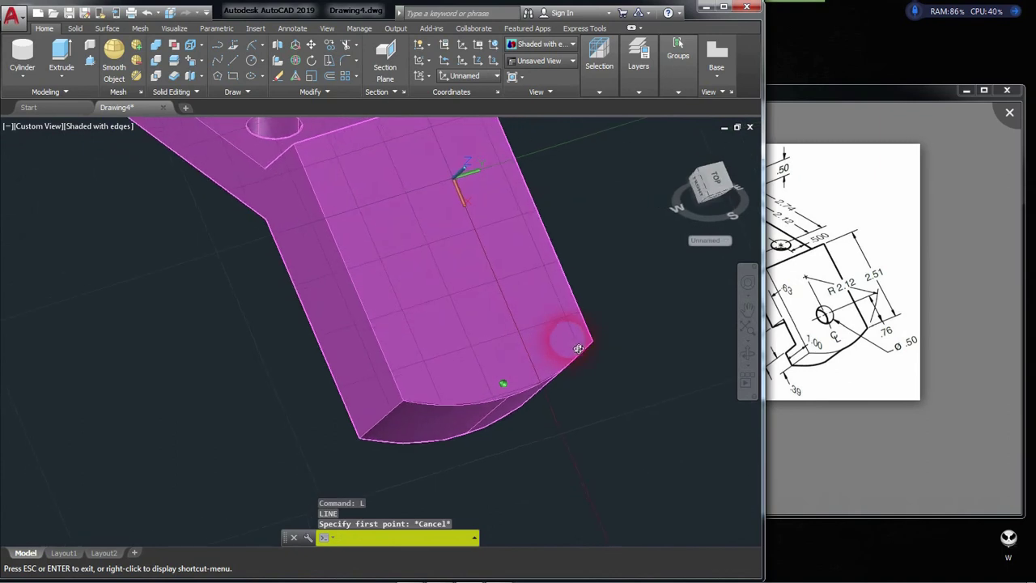
Draw guide lines from the arm's outer corner, .76 along its edge, marking the hole centre
left_click(570, 302)
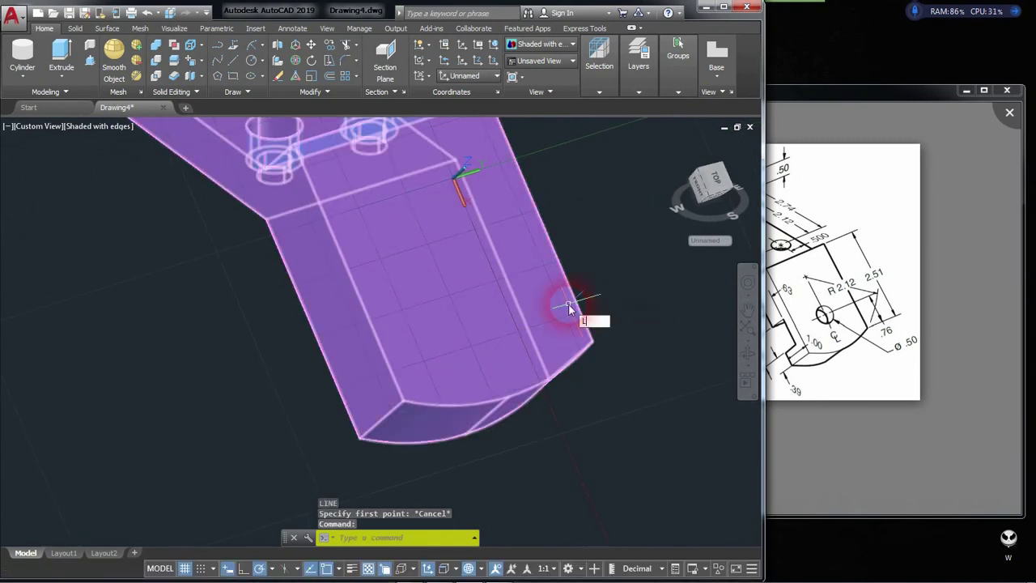
key("Return")
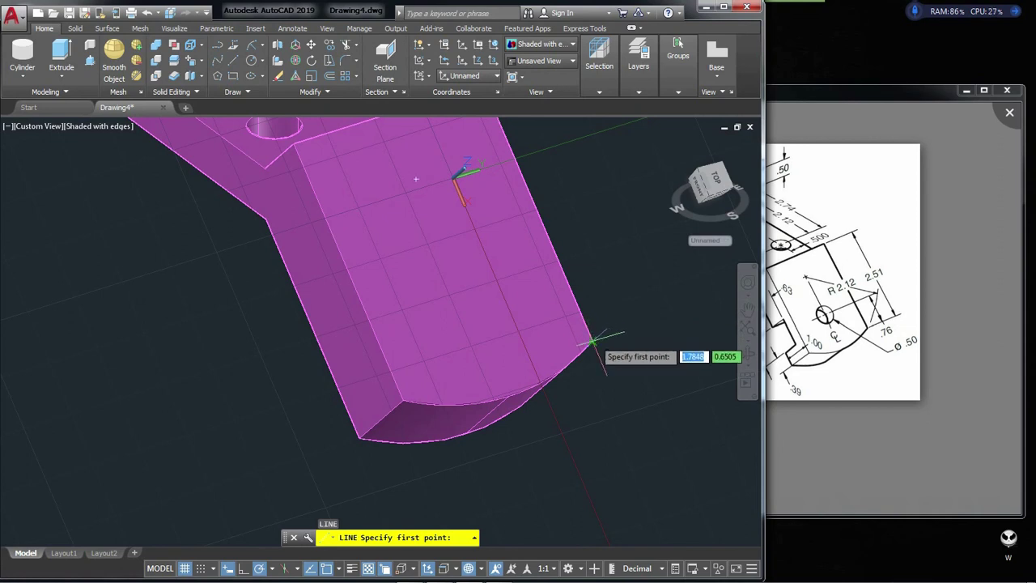
left_click(593, 341)
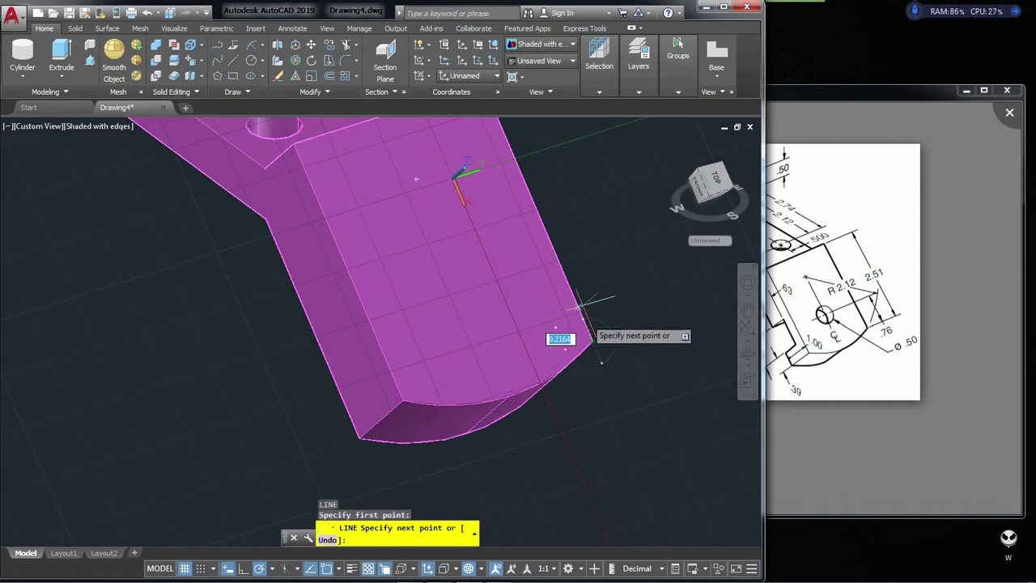
left_click(554, 248)
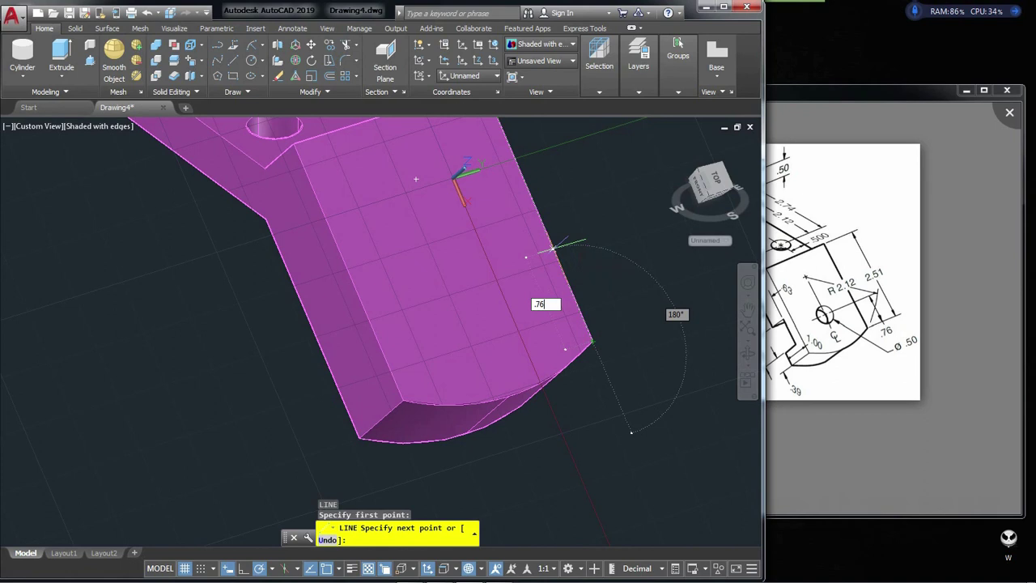
key("Return")
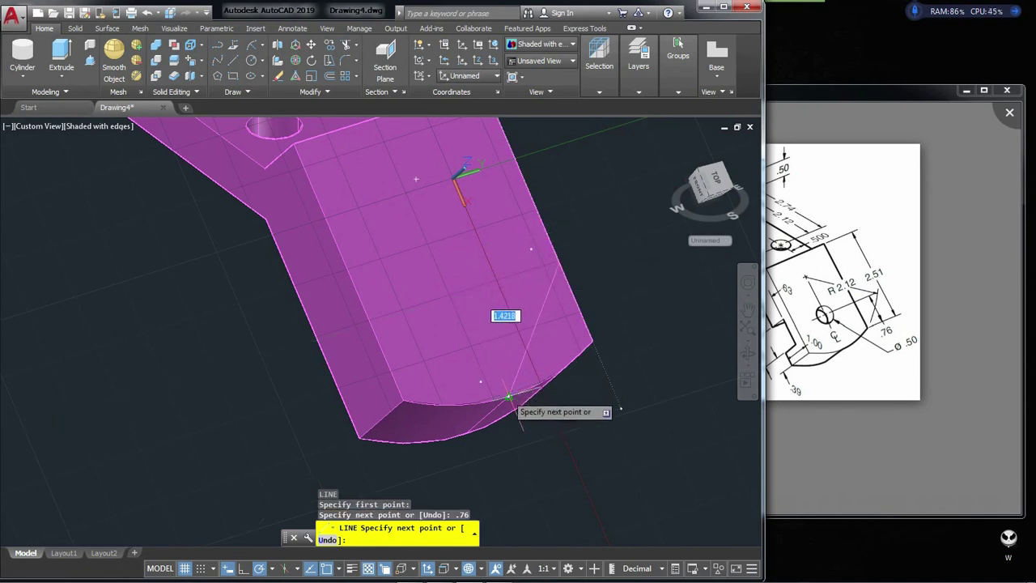
left_click(466, 289)
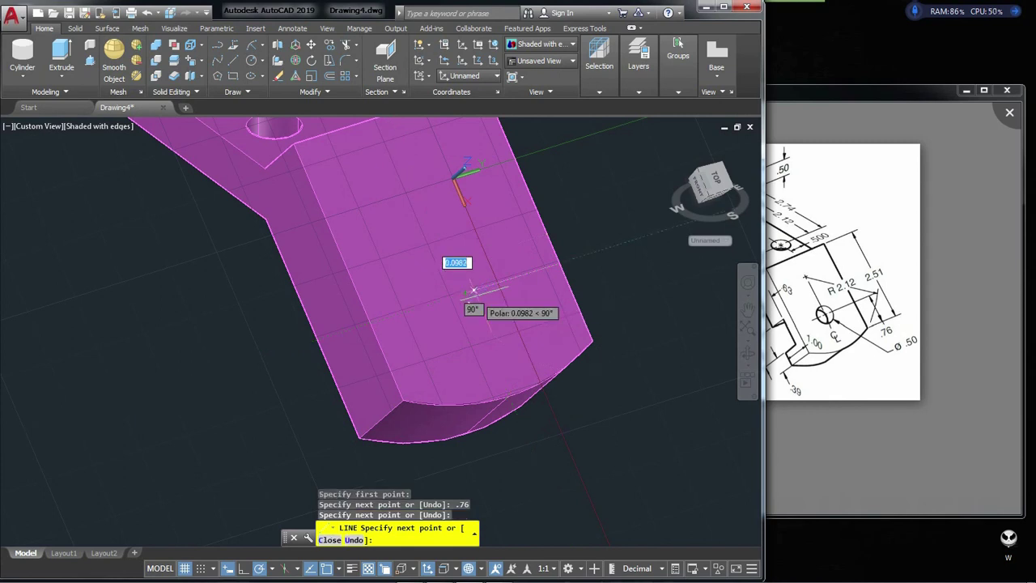
key("Return")
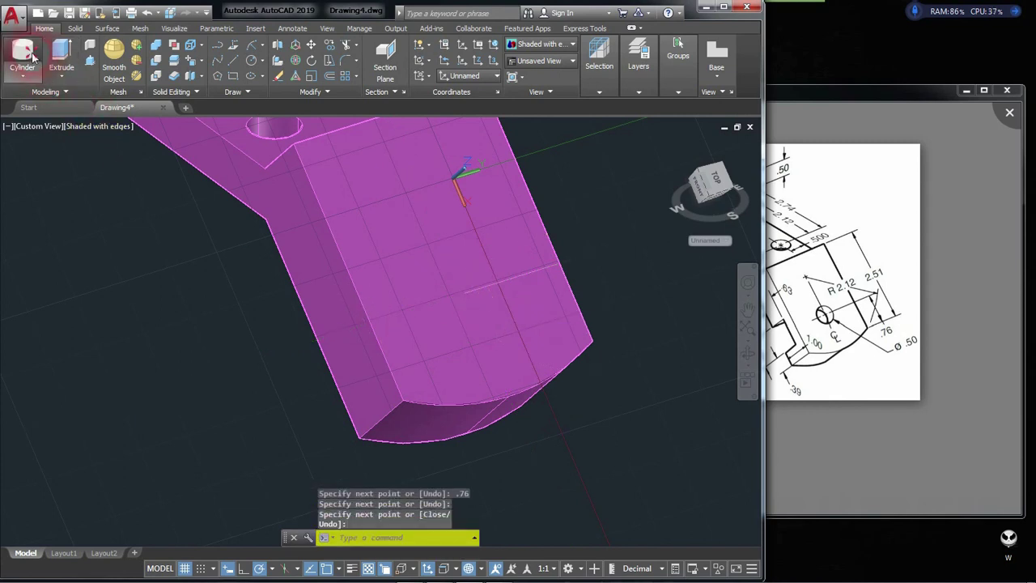
Create a 0.25-radius cylinder at the hole centre, tall enough to pass through the arm
left_click(22, 55)
left_click(465, 292)
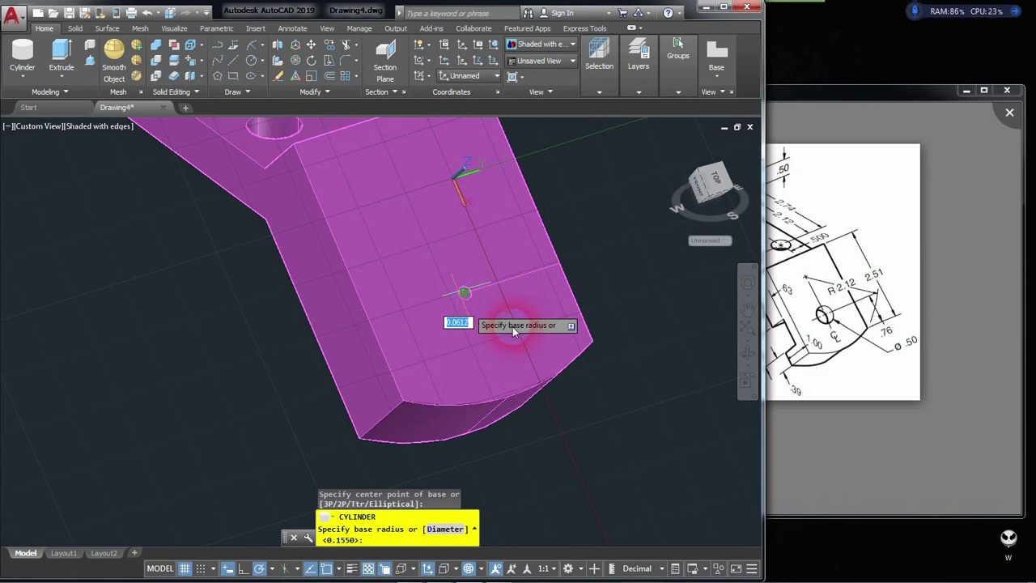
type(".25")
key("Return")
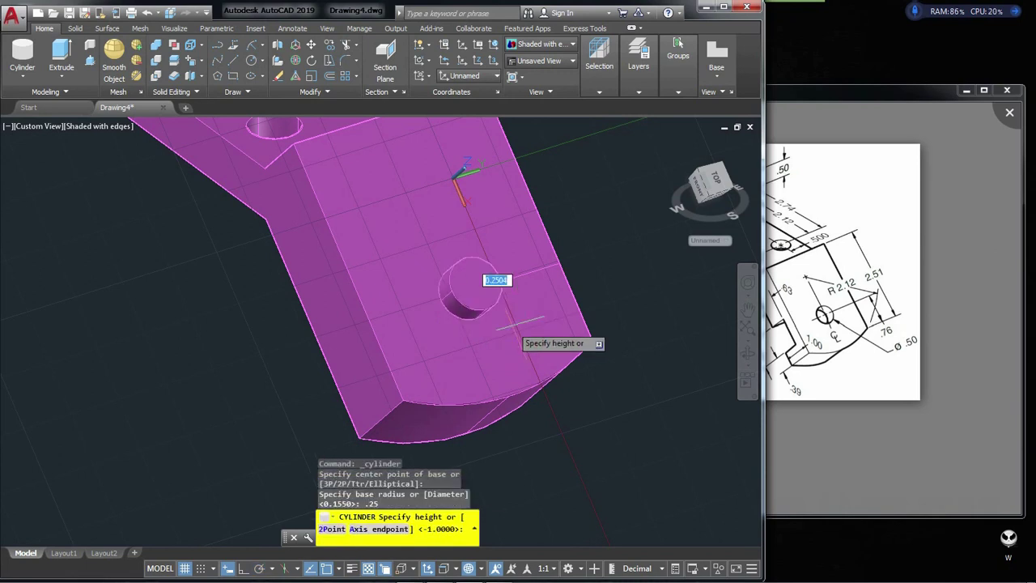
left_click(194, 405)
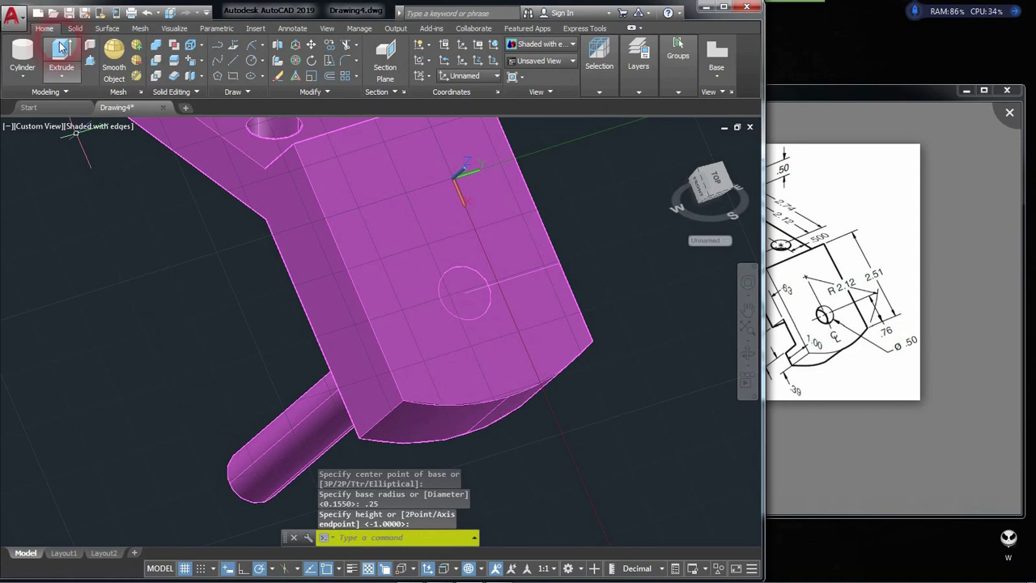
Subtract the cylinder from the bracket body to drill the arm's hole
left_click(156, 63)
left_click(285, 194)
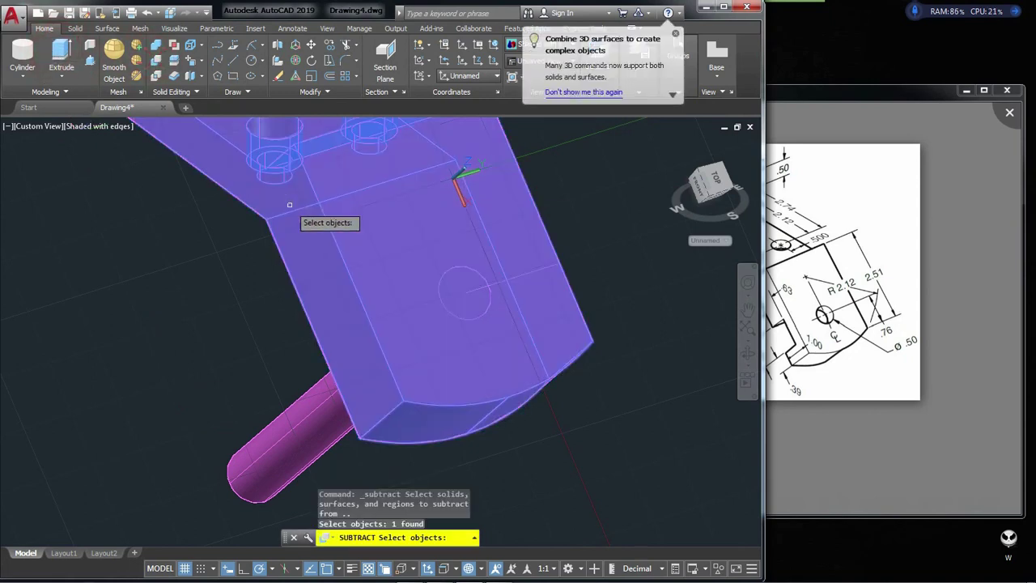
key("Return")
left_click(286, 418)
key("Return")
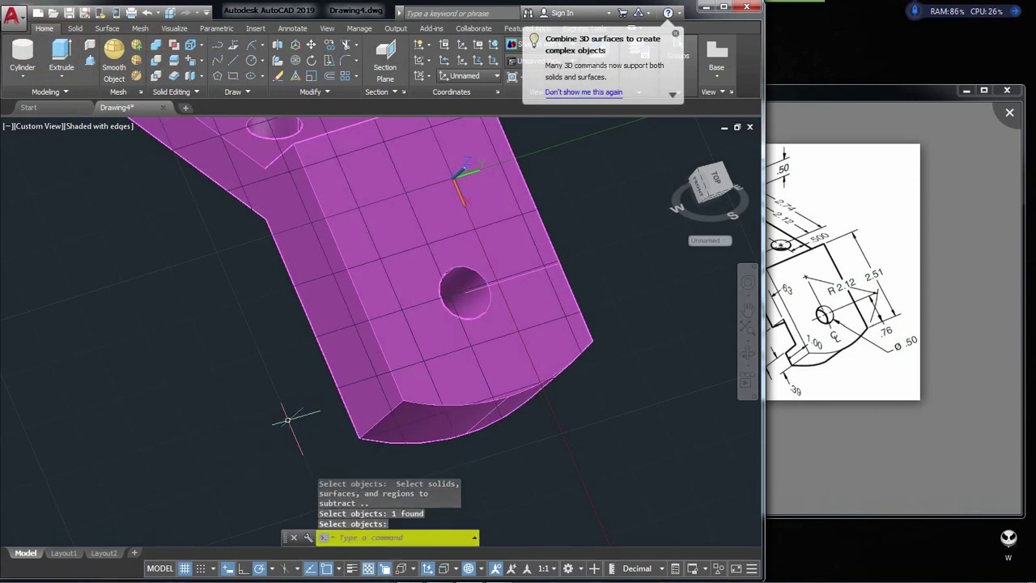
Erase the four leftover guide lines with Select Similar and view the bracket from above
left_click(473, 287)
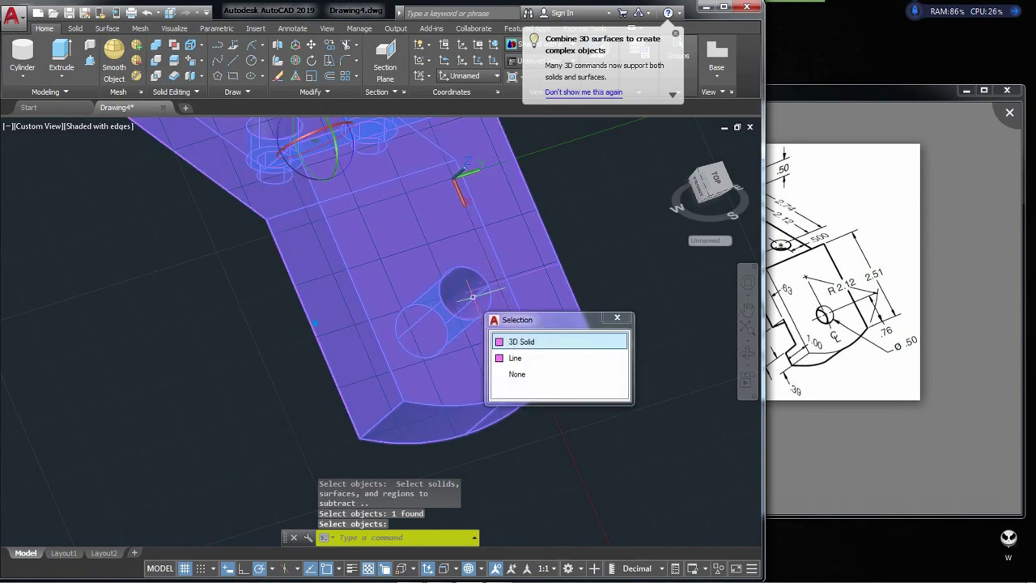
left_click(526, 358)
right_click(634, 256)
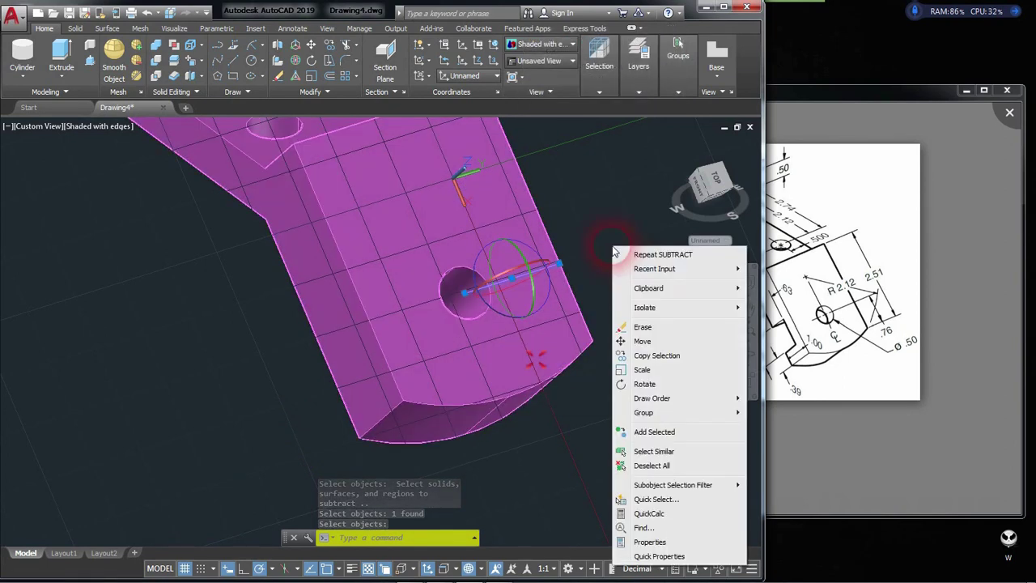
left_click(655, 449)
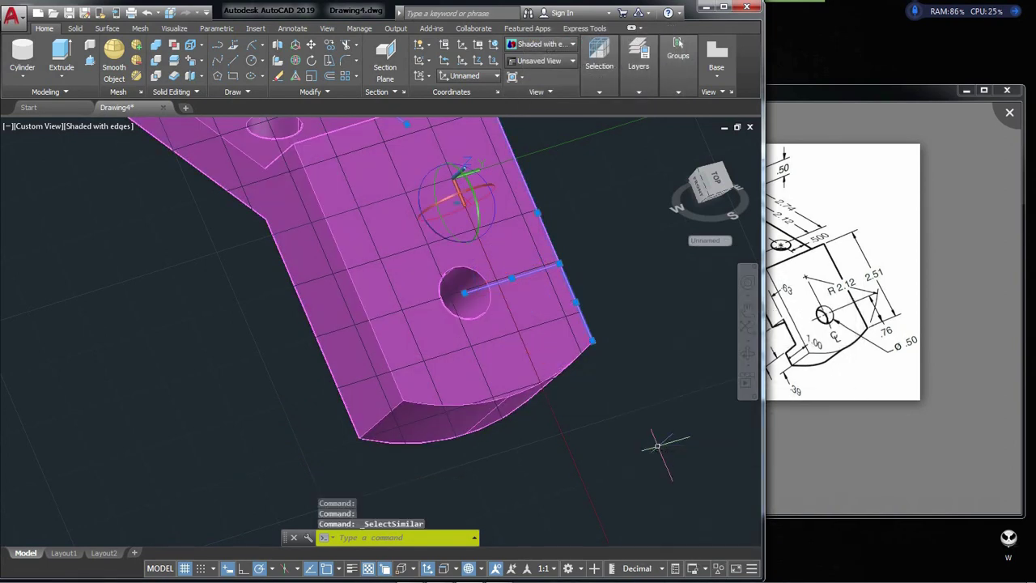
key("Delete")
scroll(551, 441, "down", 5)
mouse_move(551, 444)
middle_mouse_down("shift")
mouse_move(631, 424)
mouse_move(613, 416)
middle_mouse_up("shift")
scroll(458, 390, "up", 5)
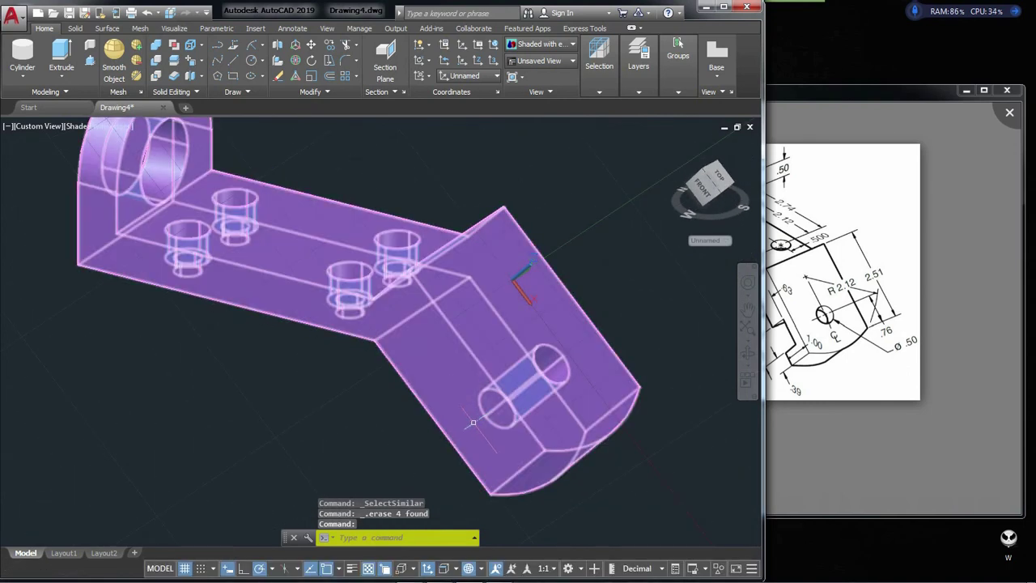
left_click(494, 46)
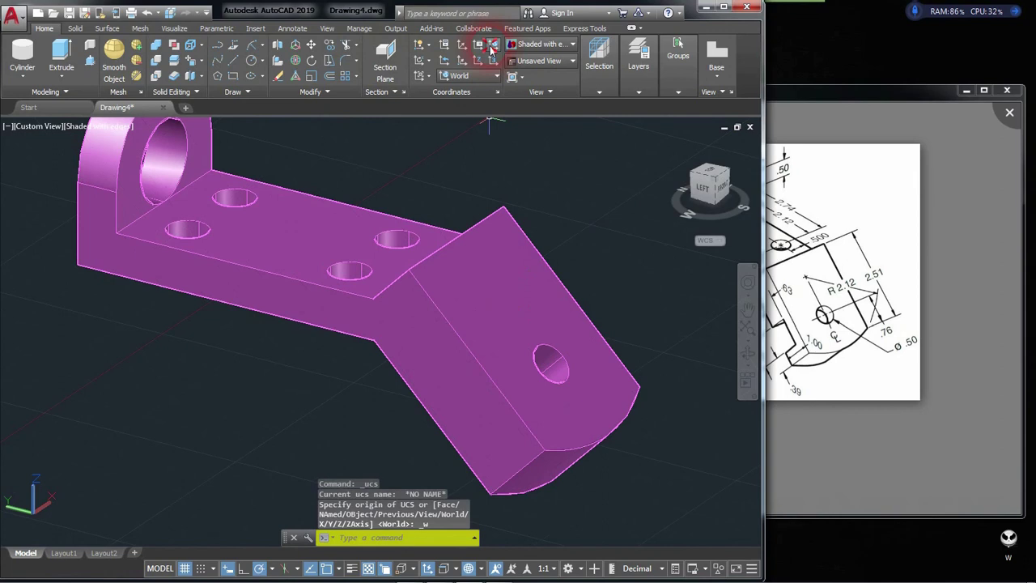
Move the UCS origin to the inner bend corner of the arm, checking the reference drawing
left_click(825, 296)
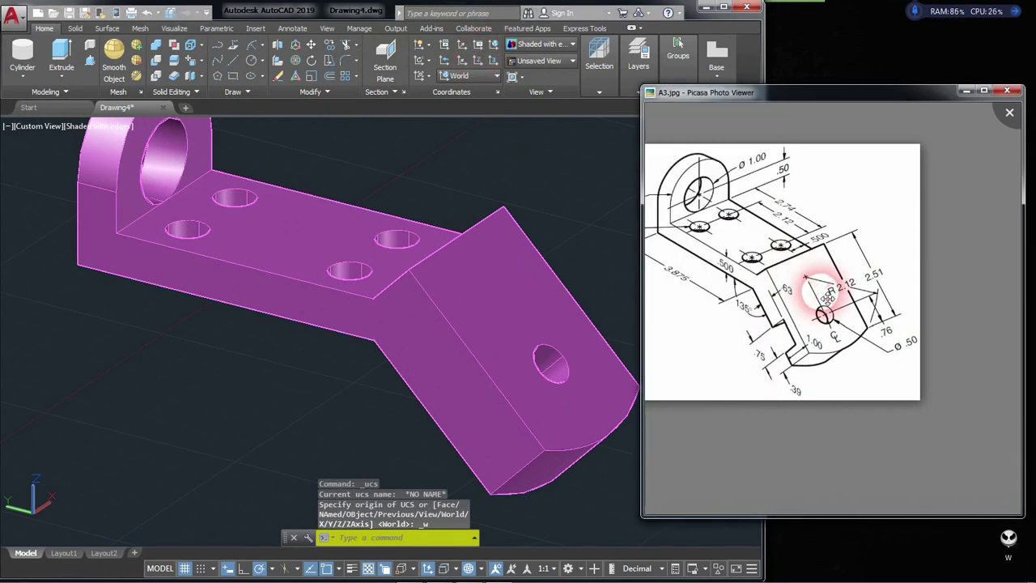
left_click(374, 206)
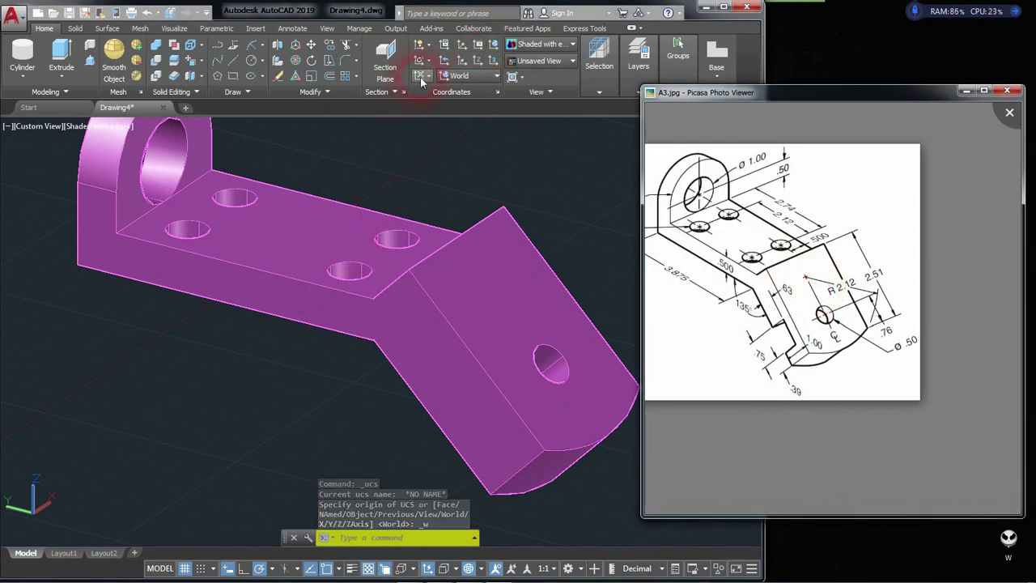
left_click(463, 55)
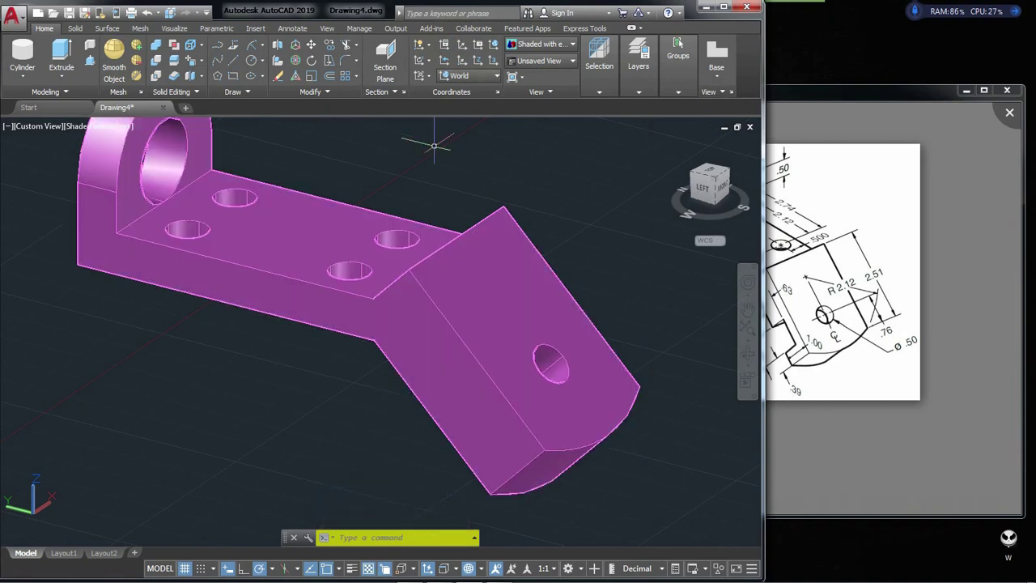
left_click(463, 46)
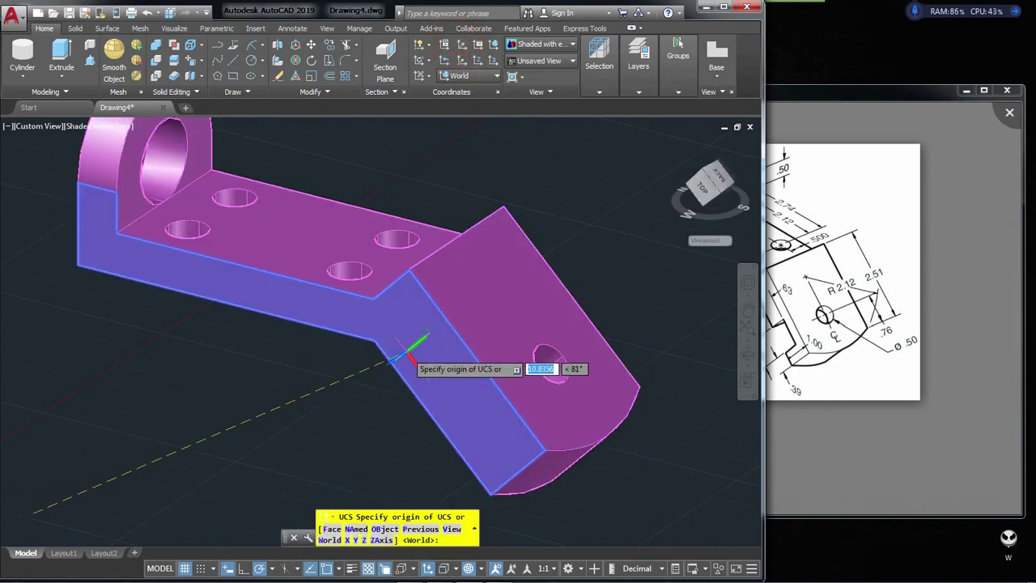
left_click(409, 351)
key("Return")
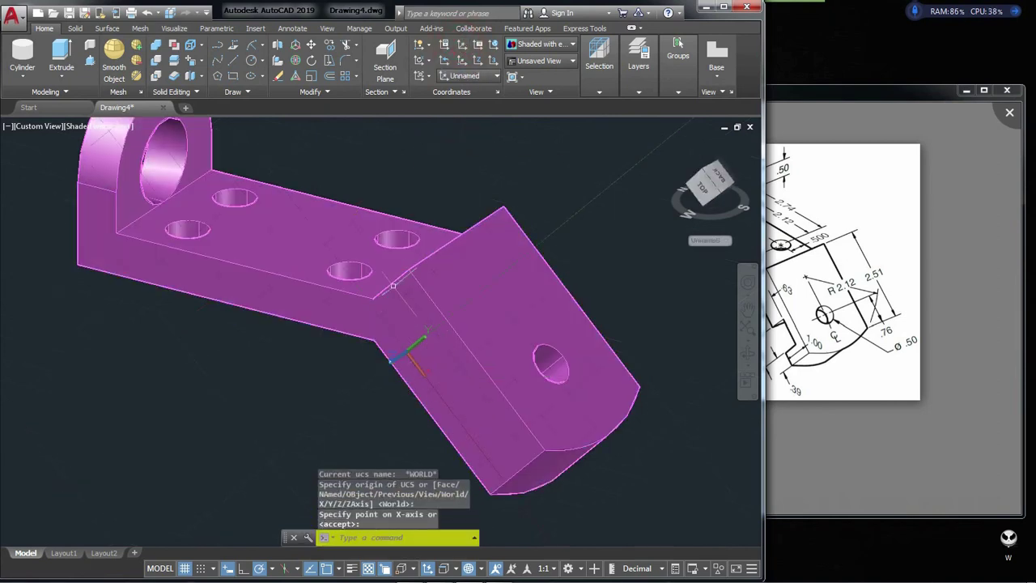
scroll(408, 350, "down", 2)
left_click(841, 351)
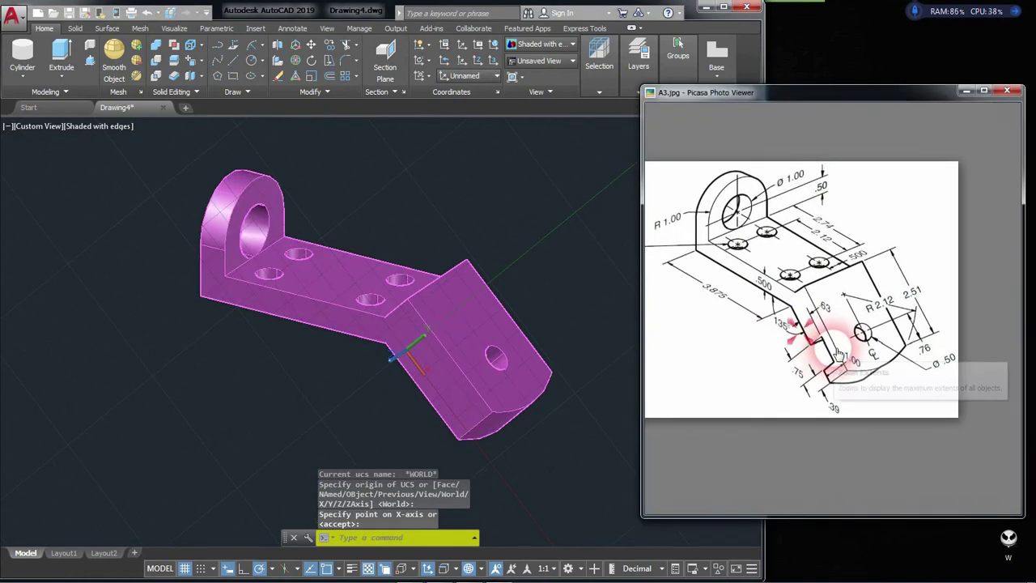
scroll(846, 373, "up", 2)
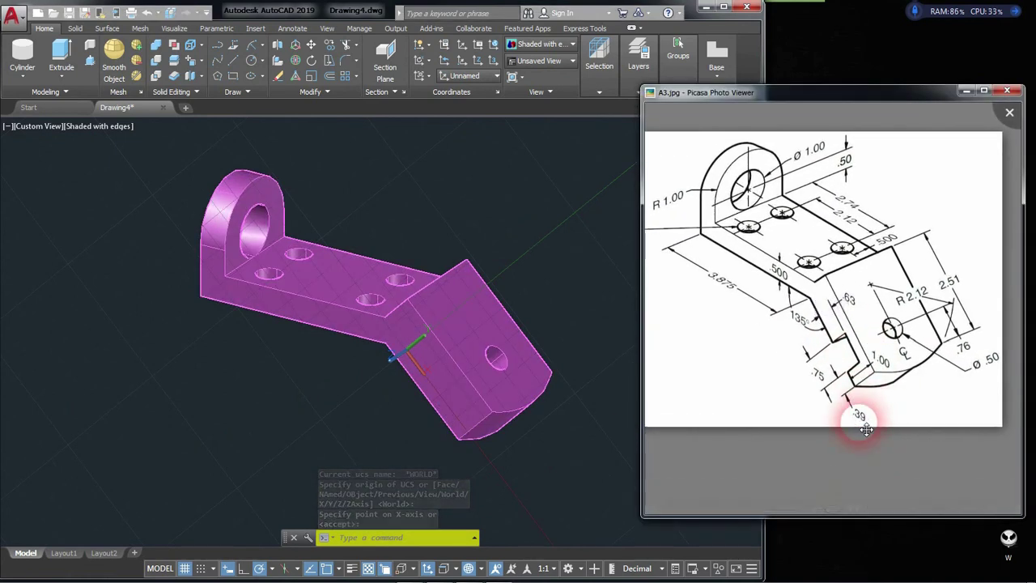
left_click(589, 336)
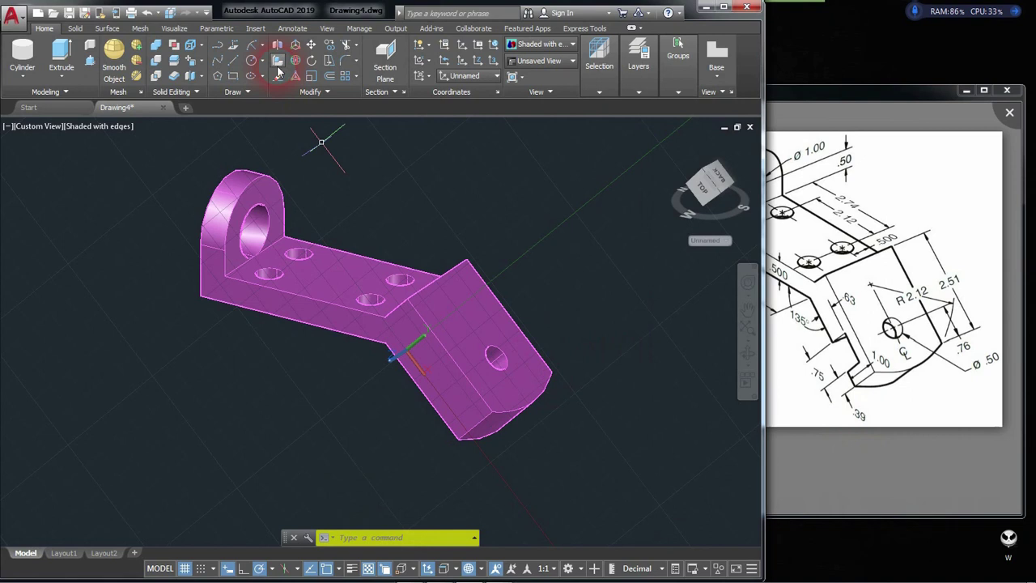
left_click(216, 46)
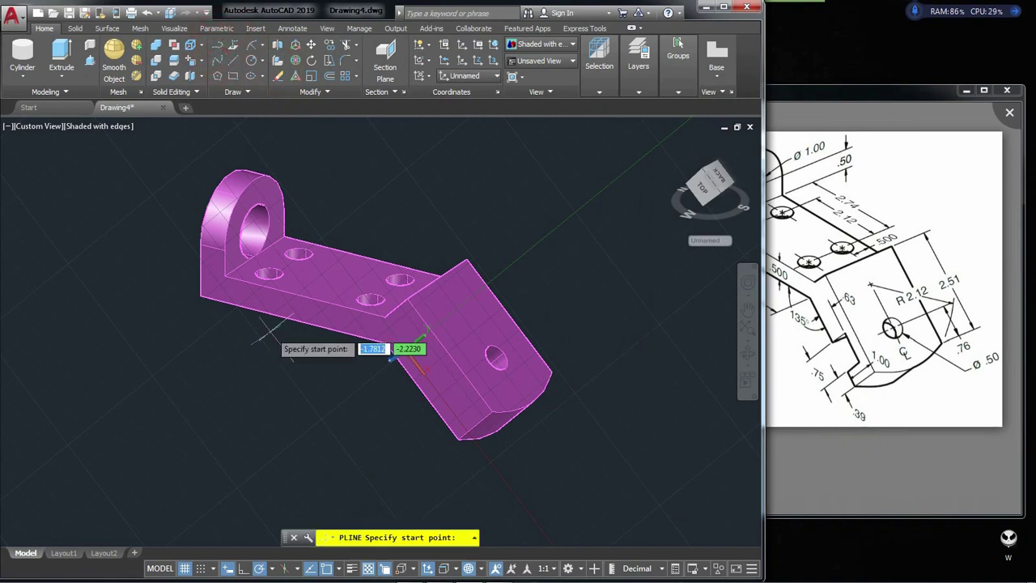
Draw a closed polyline notch starting 0.39 from the bend, with 0.63 and 0.75 sides
scroll(423, 485, "up", 3)
type("3.5")
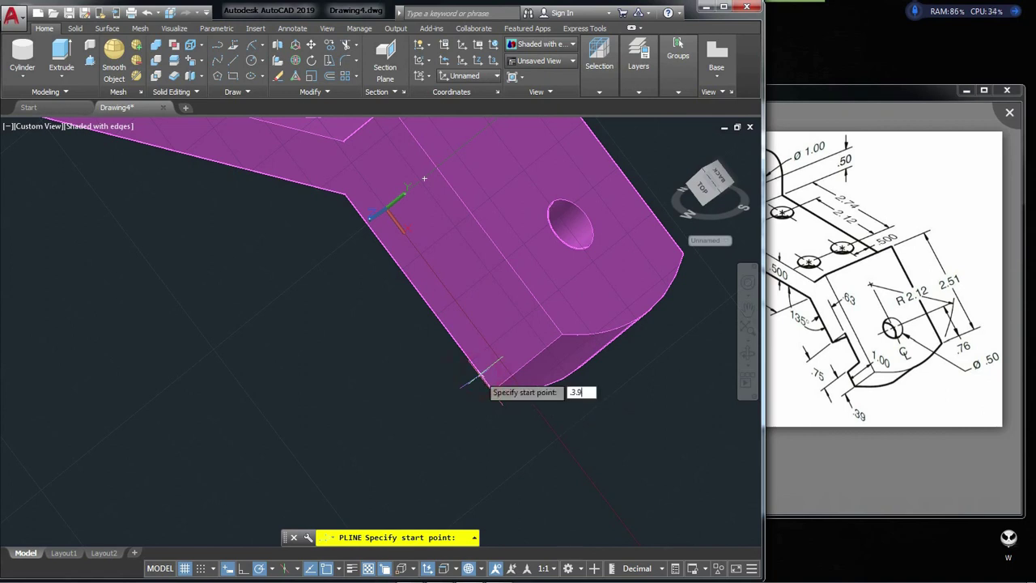
key("Return")
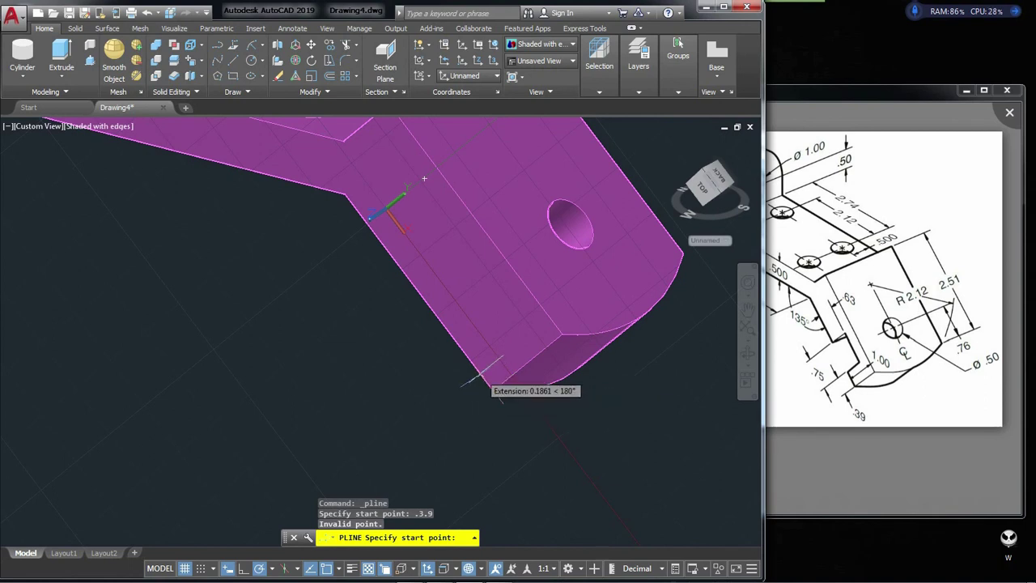
left_click(481, 375)
key("Return")
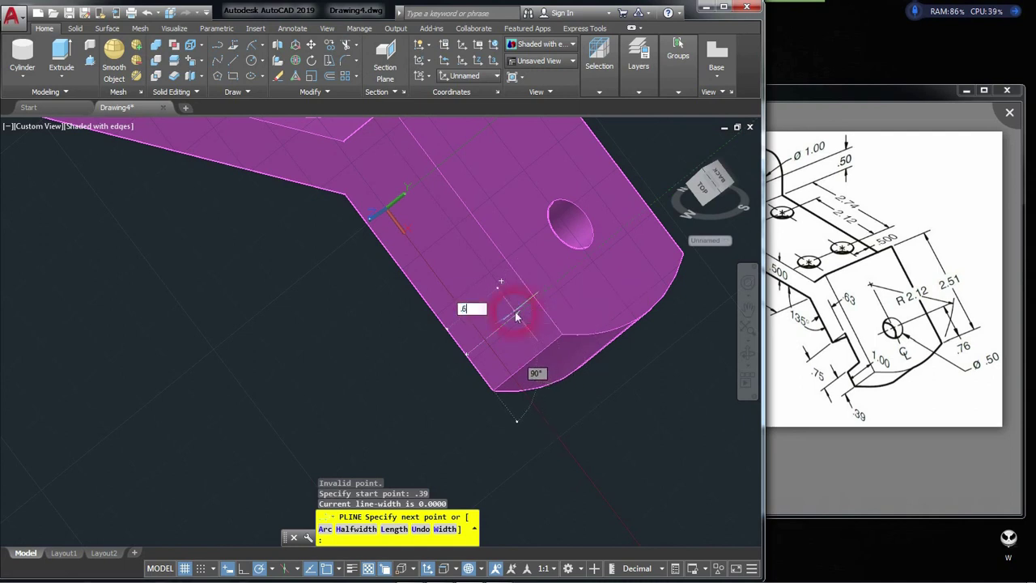
key("Return")
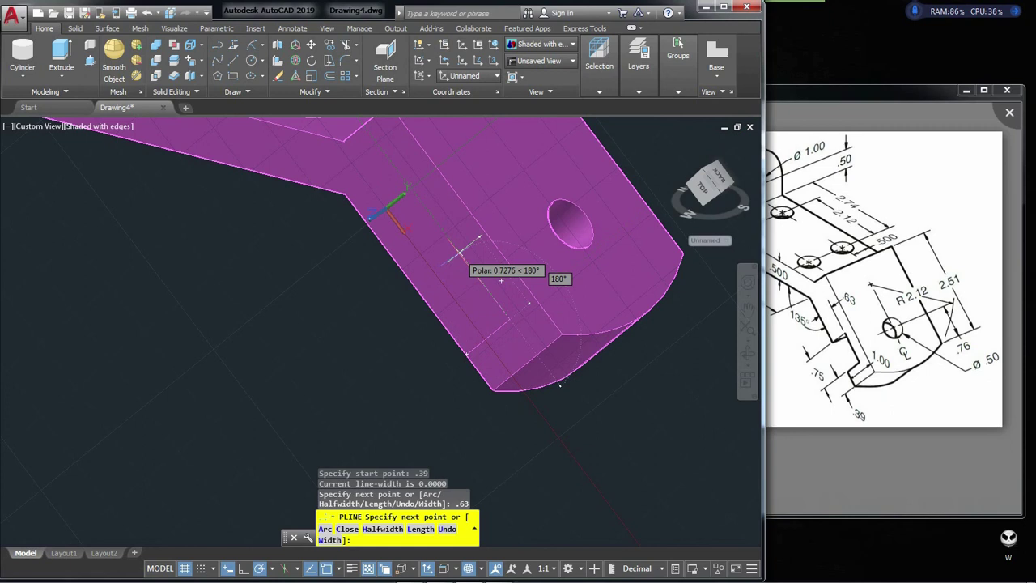
type(".75")
key("Return")
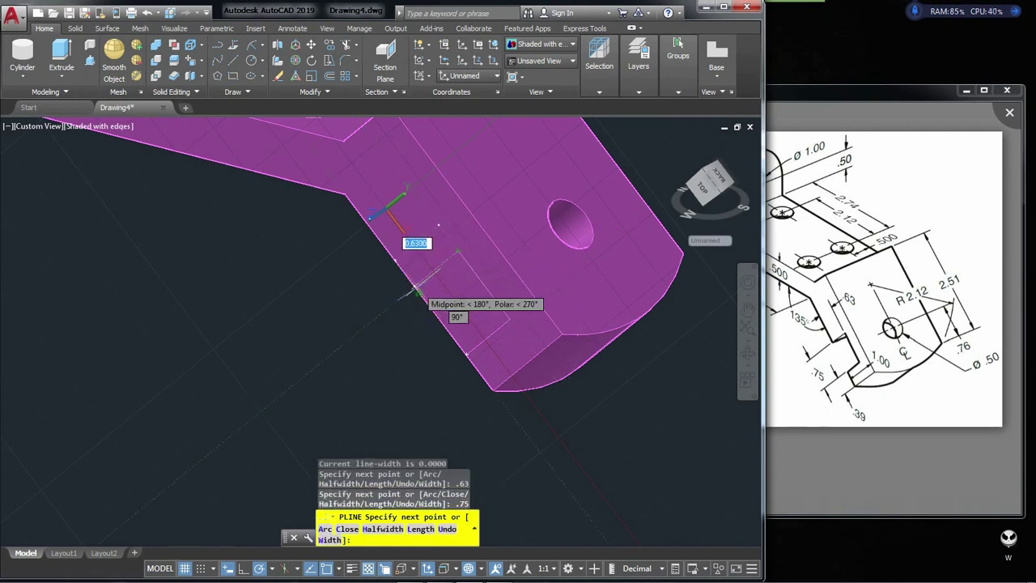
left_click(414, 289)
key("Return")
left_click(88, 65)
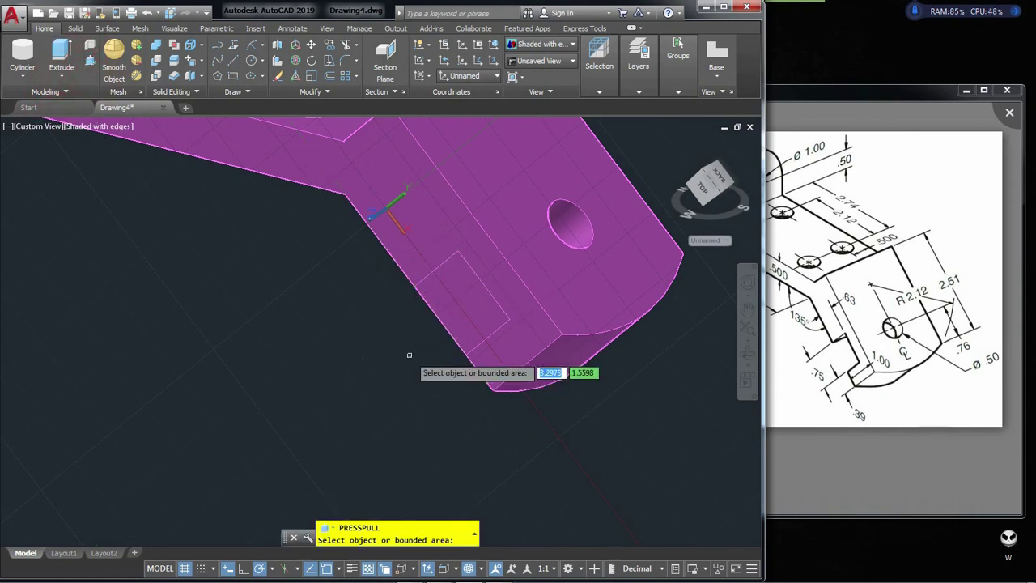
Press-push the rectangular notch area through the arm to cut the notch
left_click(460, 293)
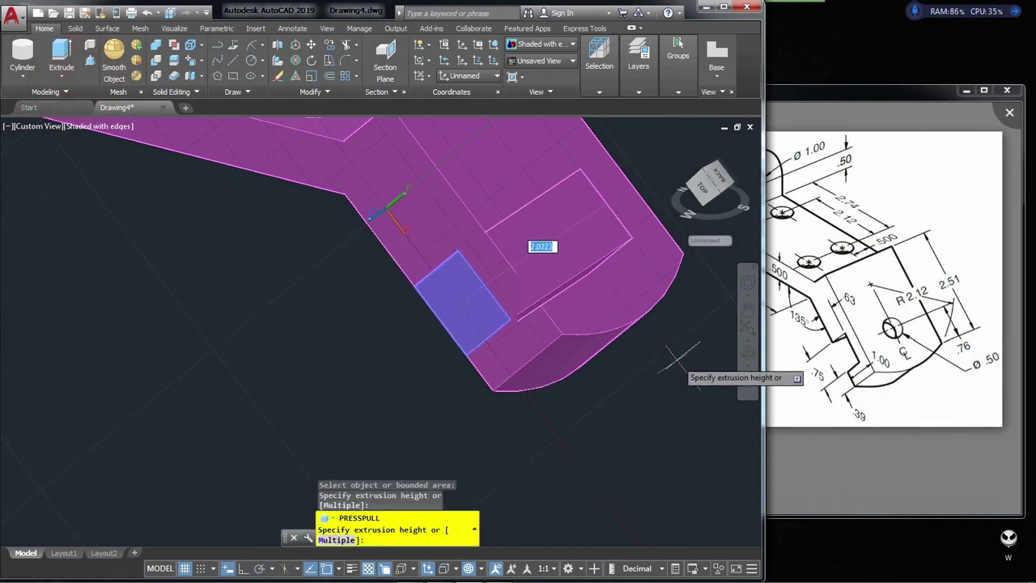
left_click(700, 298)
key("Return")
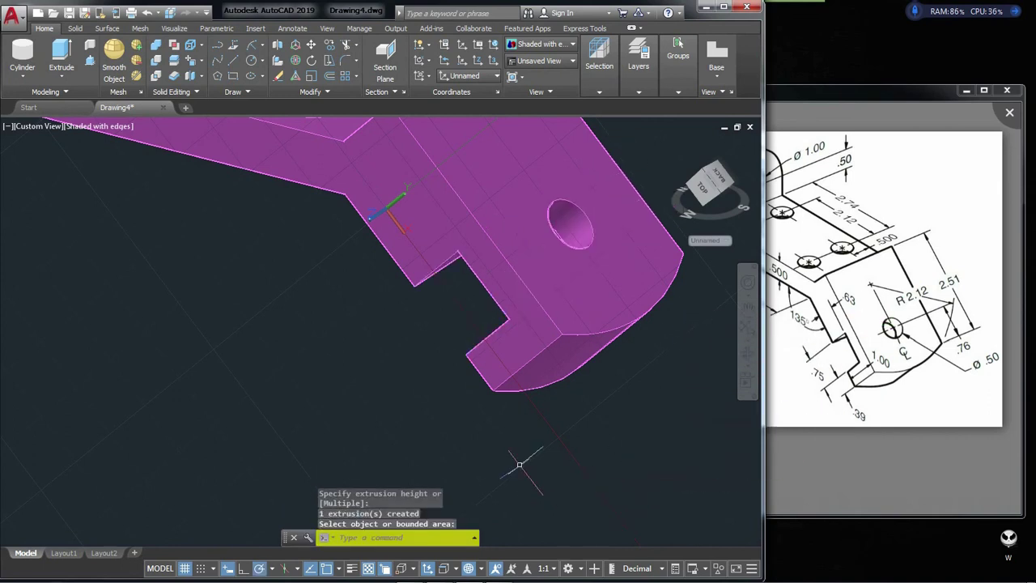
Erase the leftover notch polyline and orbit the bracket to a new angle
left_click(489, 333)
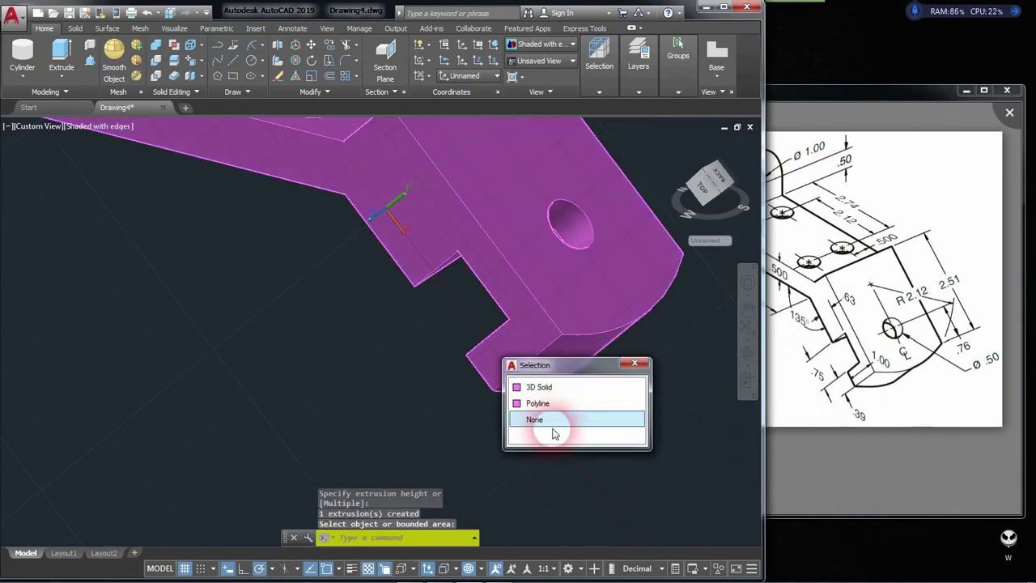
left_click(579, 403)
key("Delete")
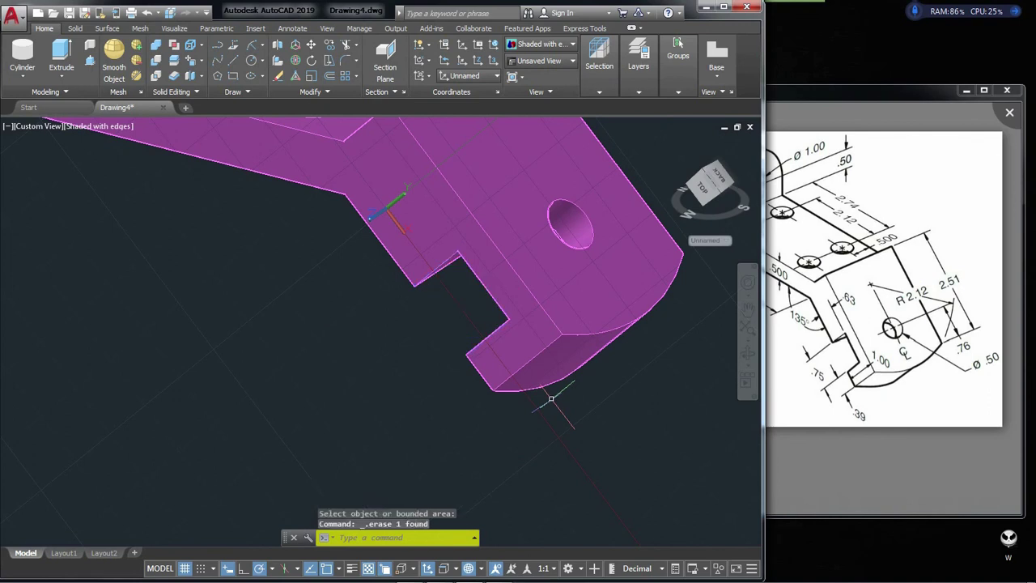
scroll(558, 437, "down", 5)
scroll(566, 368, "up", 2)
mouse_move(567, 370)
middle_mouse_down("shift")
mouse_move(596, 421)
mouse_move(556, 411)
middle_mouse_up("shift")
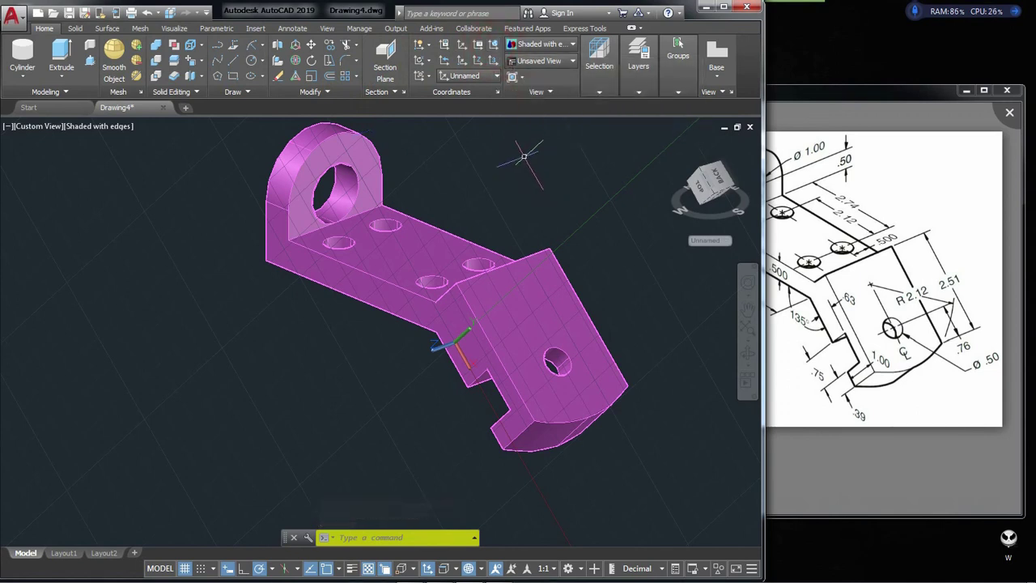
left_click(495, 47)
Orbit the bracket slightly to inspect the rounded, drilled and notched arm
mouse_move(409, 320)
middle_mouse_down("shift")
mouse_move(411, 368)
mouse_move(453, 340)
middle_mouse_up("shift")
scroll(518, 308, "down", 3)
scroll(583, 275, "up", 3)
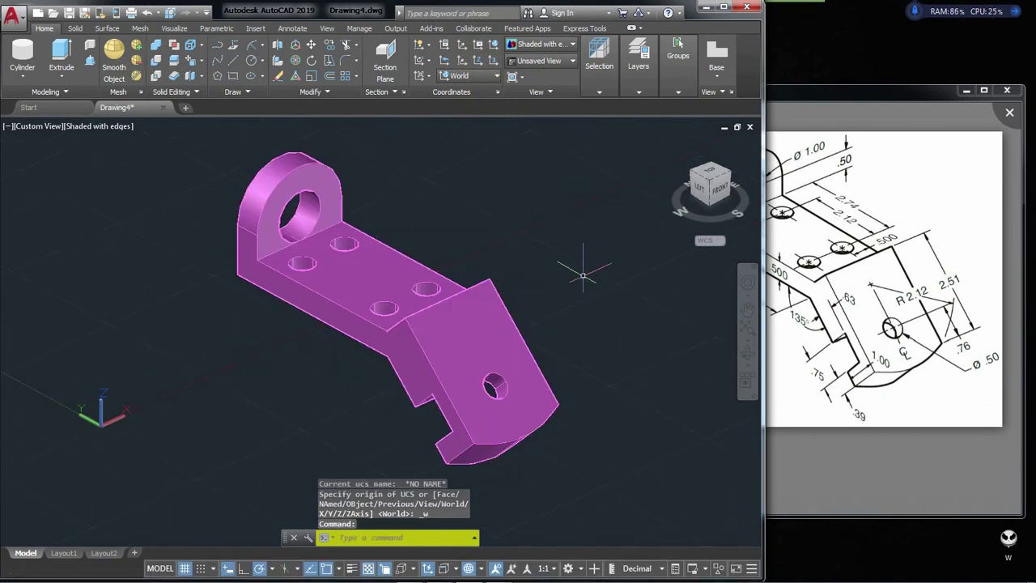
middle_click_drag(580, 272, 592, 294, "shift")
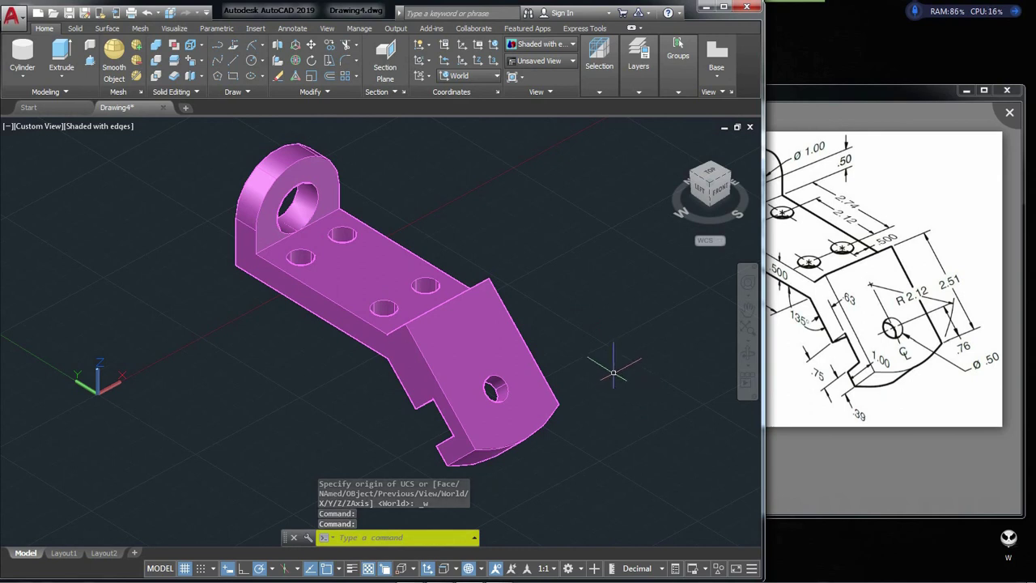
left_click(74, 28)
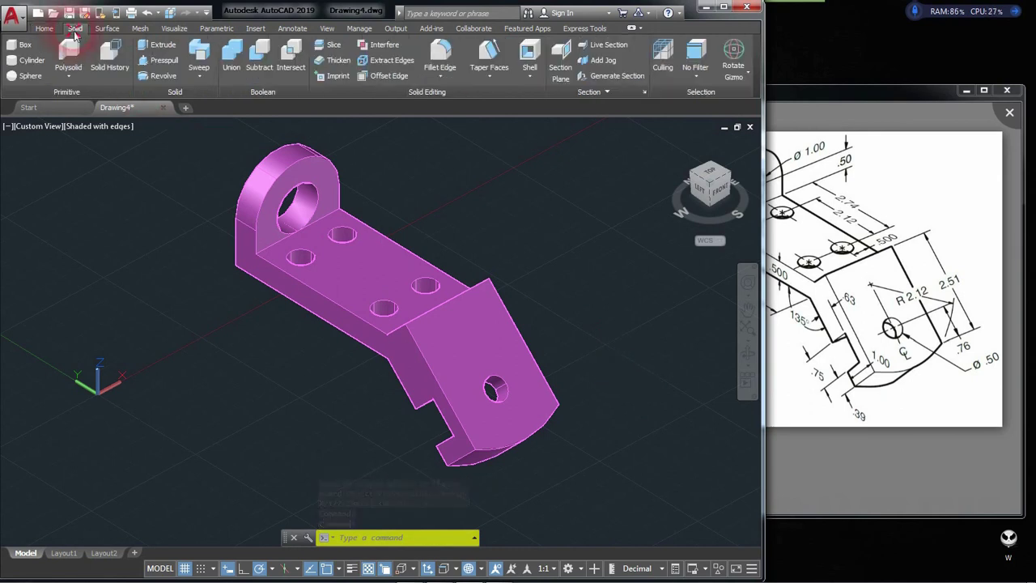
Fillet the four-edge loop on the arm's end face with a 0.2 radius, deleting a leftover object
left_click(439, 57)
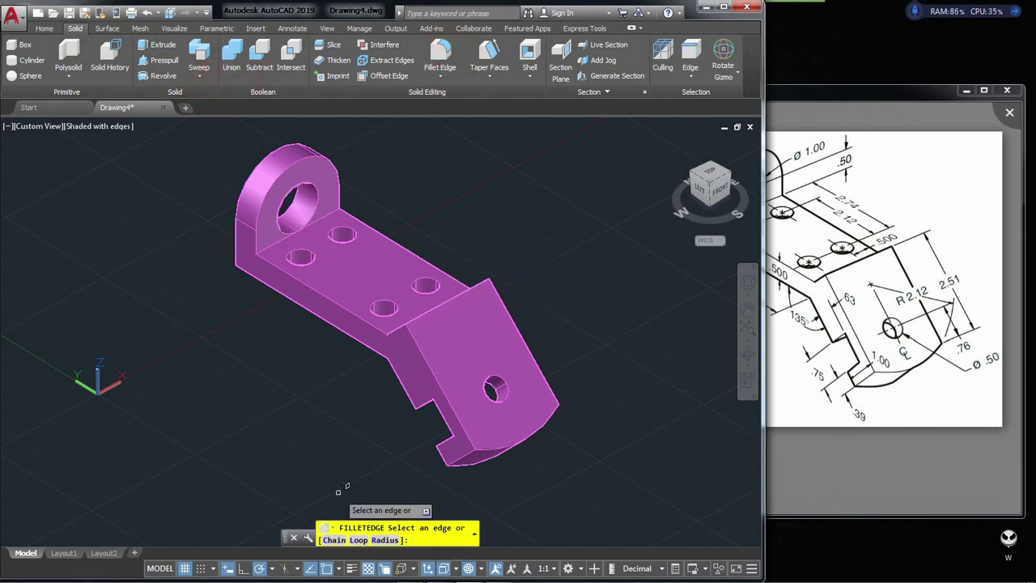
left_click(361, 540)
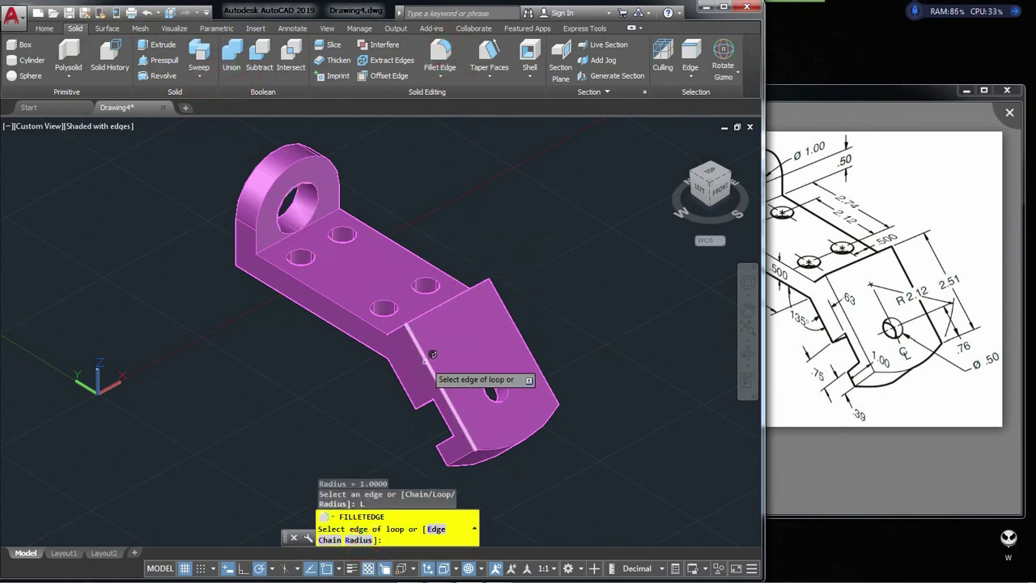
left_click(426, 365)
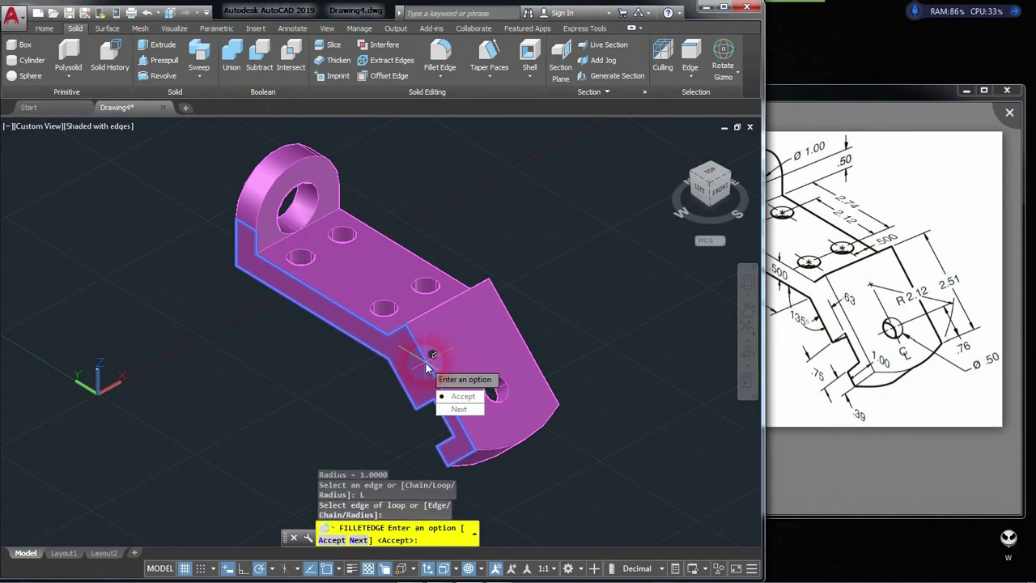
left_click(466, 408)
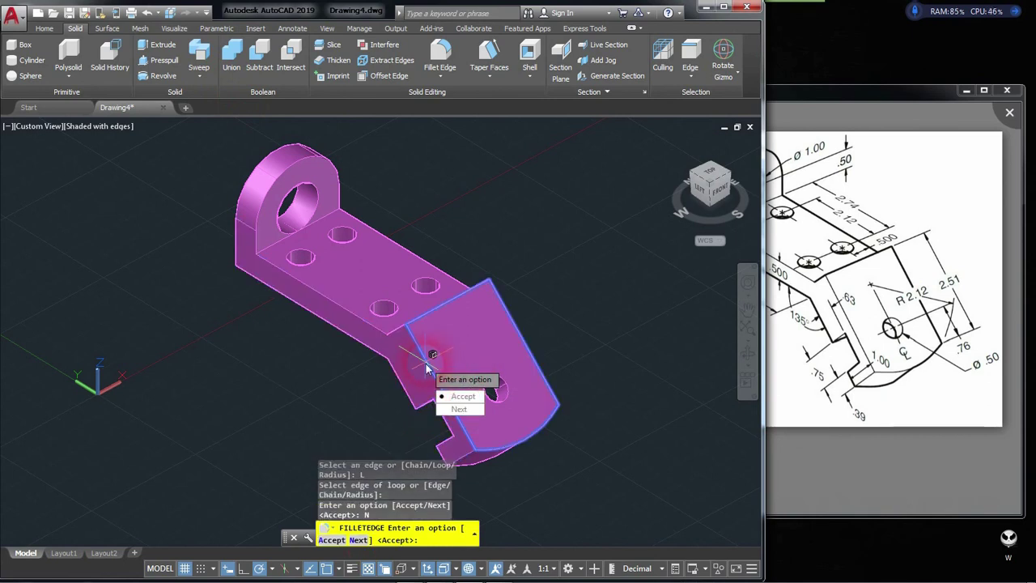
left_click(464, 396)
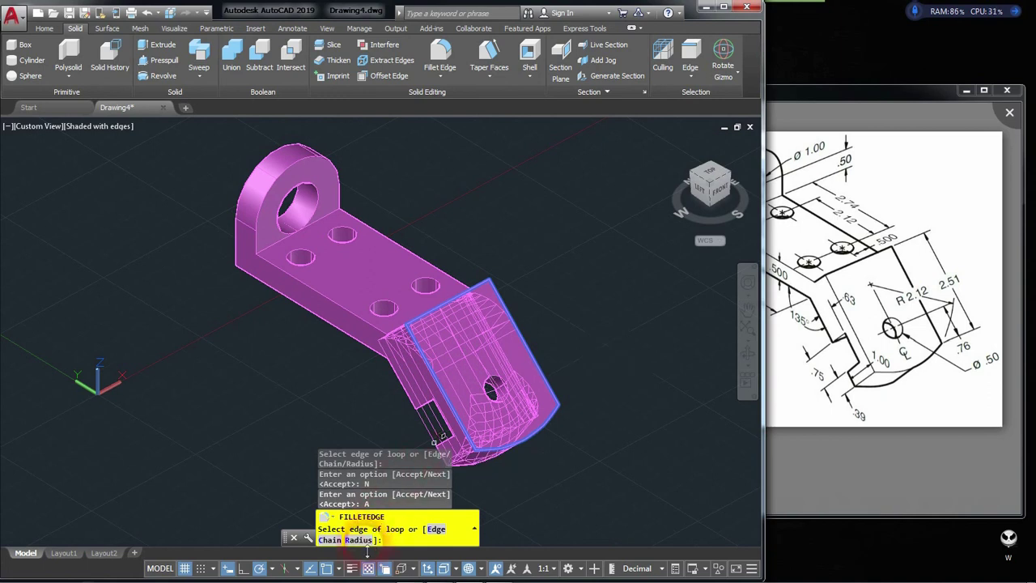
left_click(366, 541)
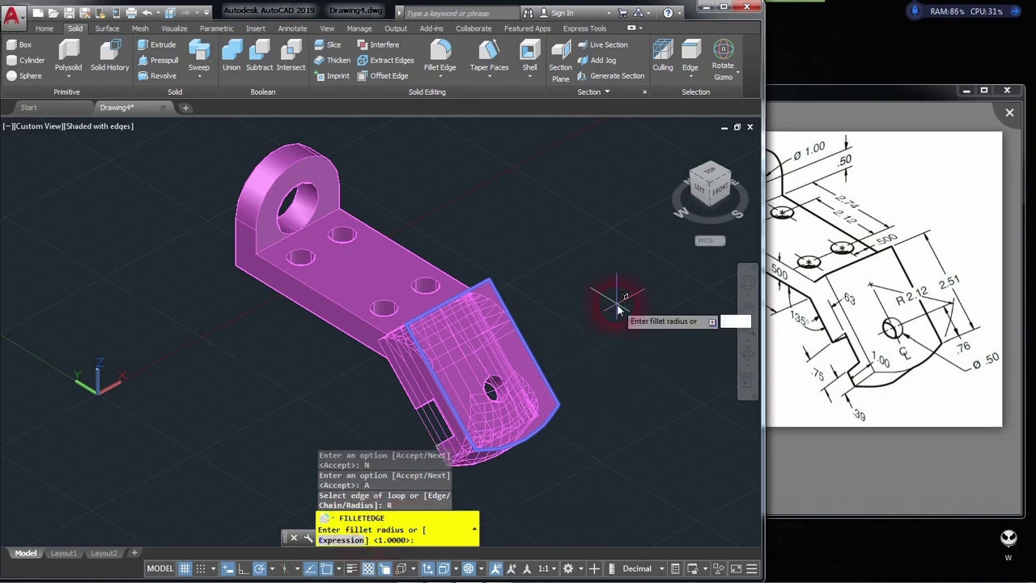
type(".2")
key("Return")
key("Return")
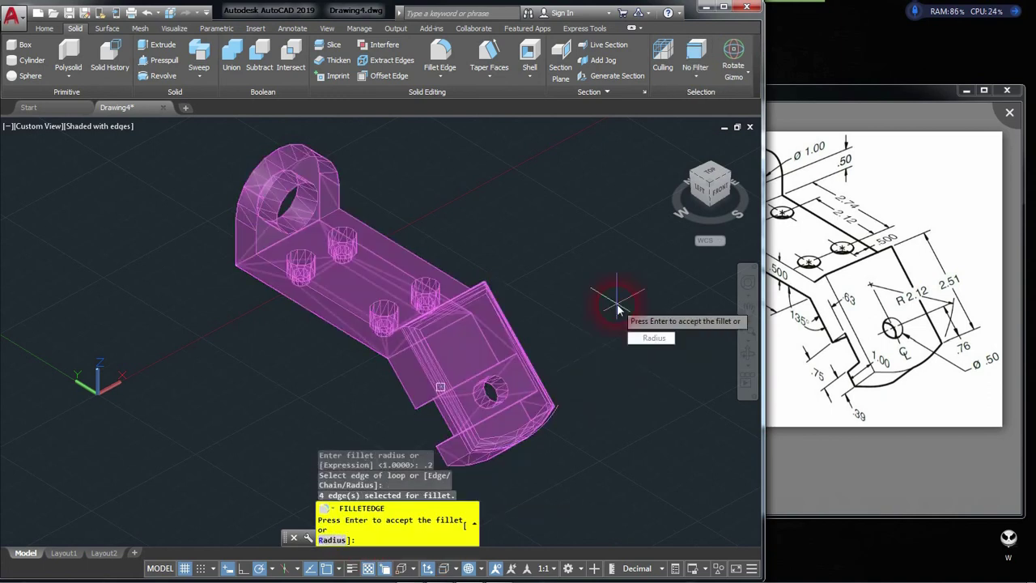
key("Return")
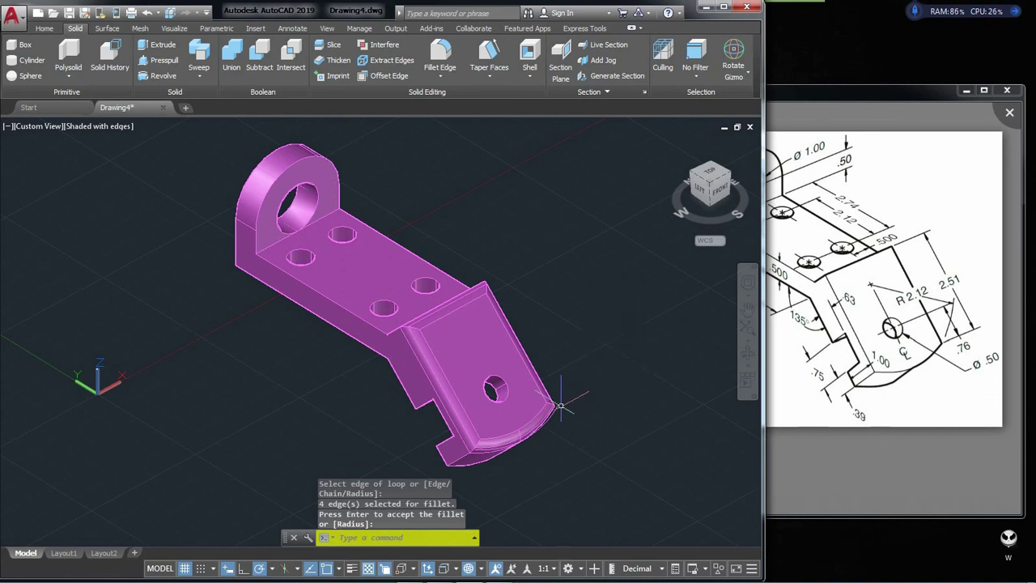
key("Return")
left_click(567, 407)
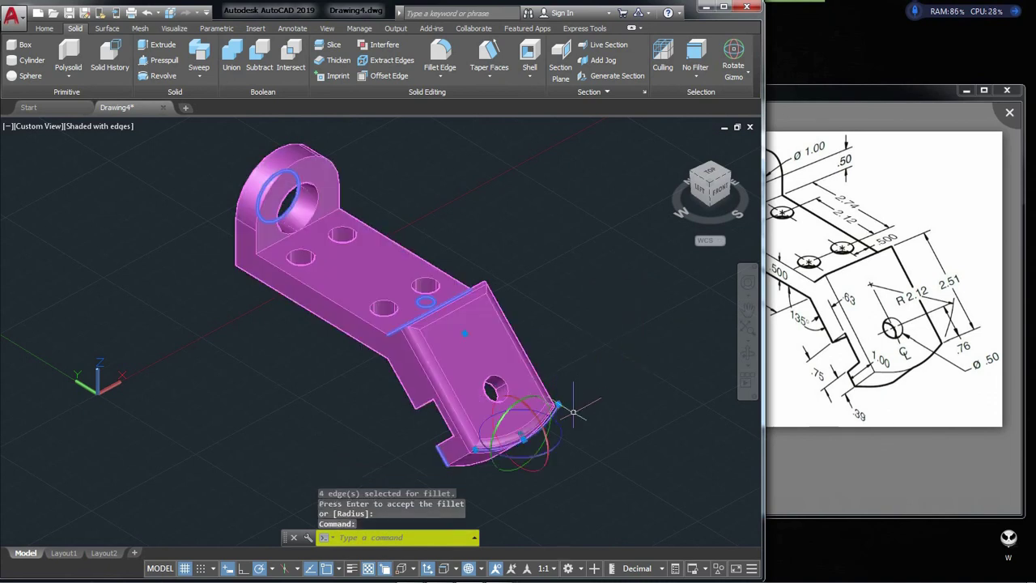
key("Delete")
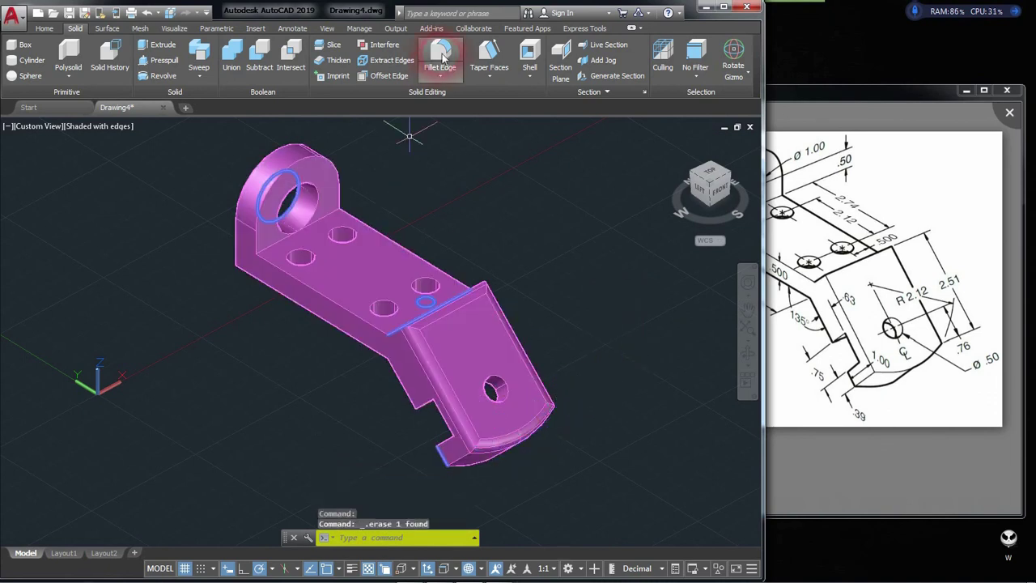
Fillet the six-edge chain around the holed lug's curved top, including its back edges
left_click(442, 56)
left_click(299, 141)
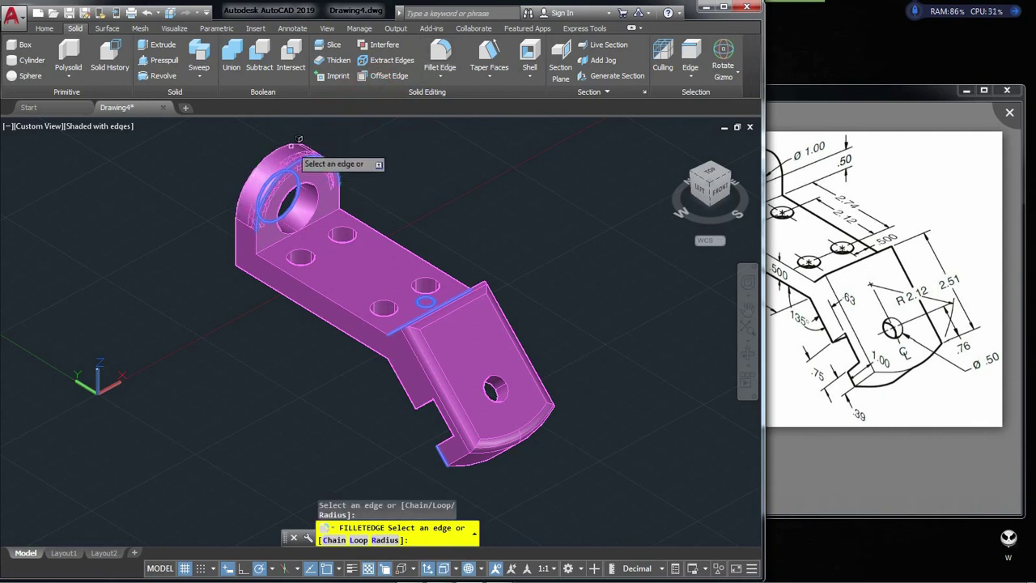
left_click(296, 142)
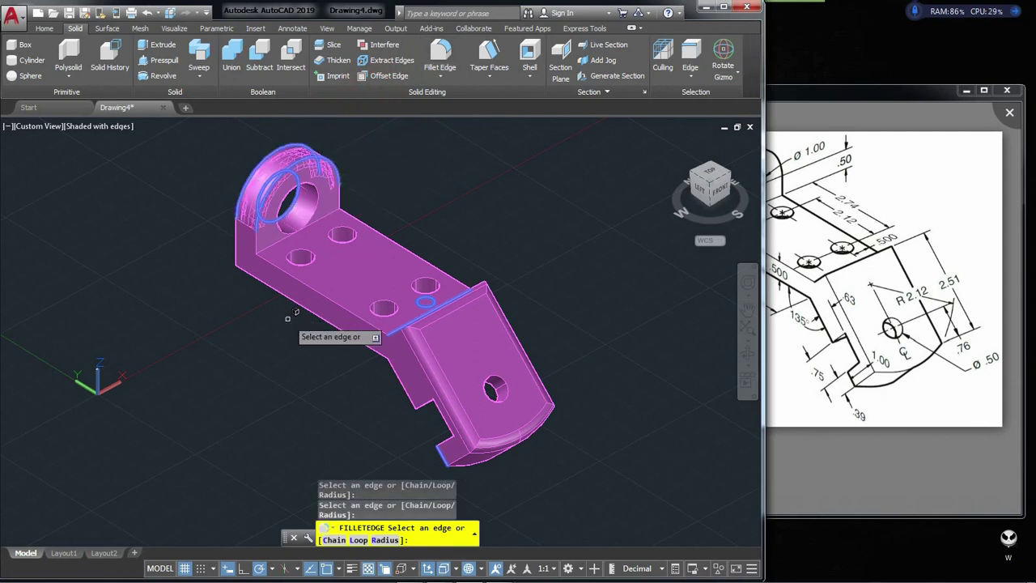
left_click(338, 540)
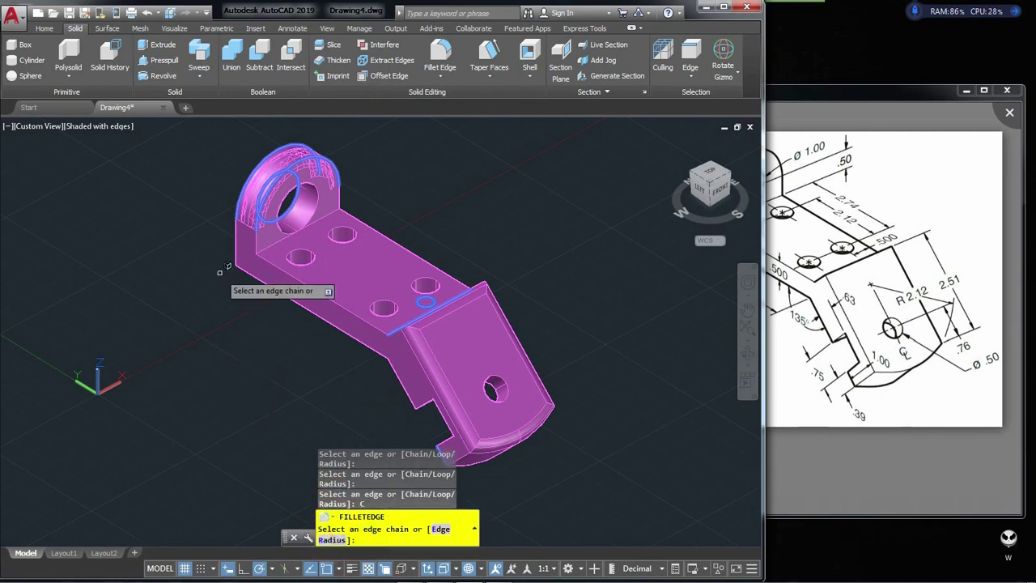
left_click(243, 228)
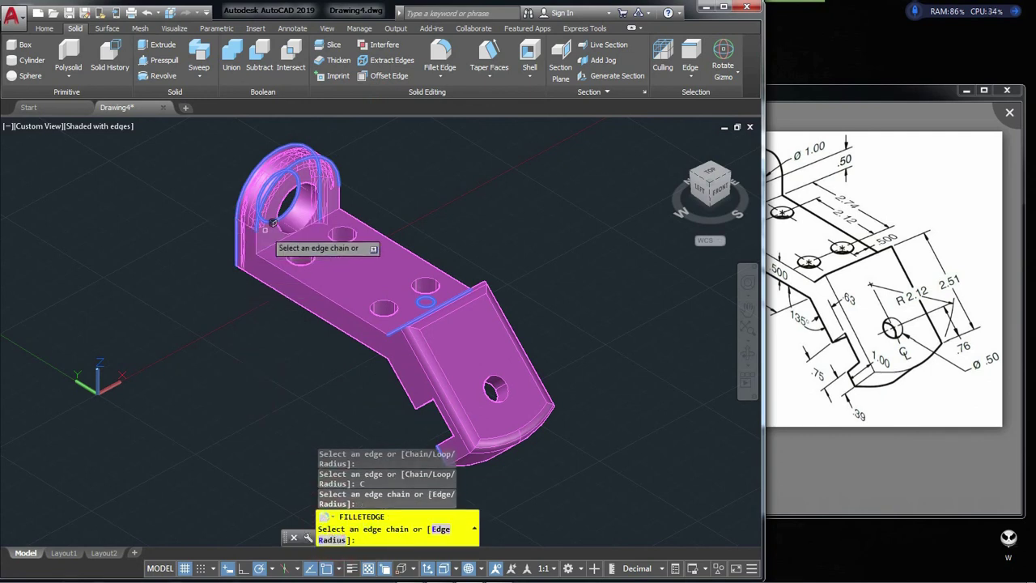
middle_click_drag(381, 212, 224, 174, "shift")
mouse_move(490, 311)
middle_mouse_down("shift")
mouse_move(435, 259)
mouse_move(462, 243)
mouse_move(475, 262)
middle_mouse_up("shift")
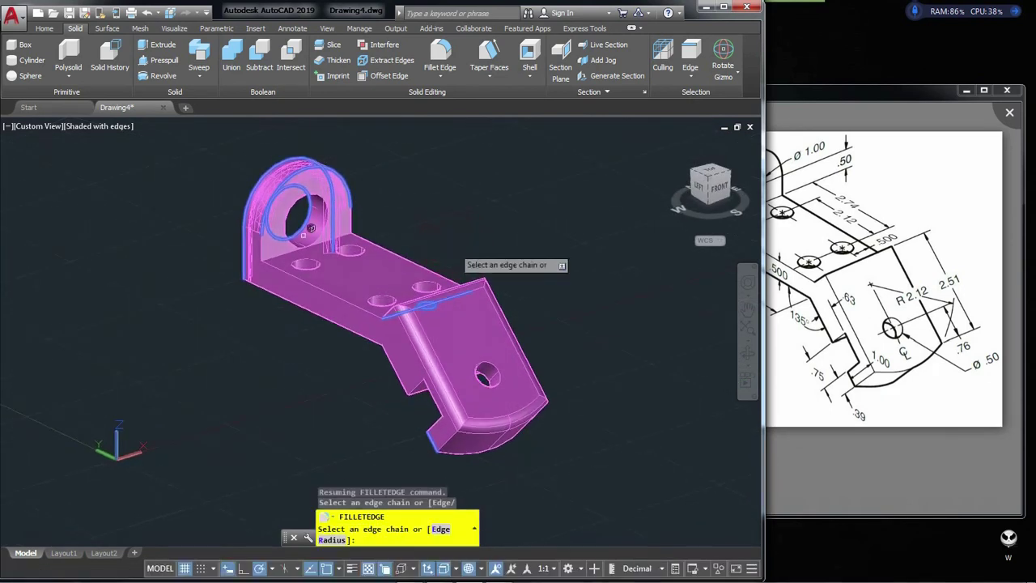
left_click(270, 244)
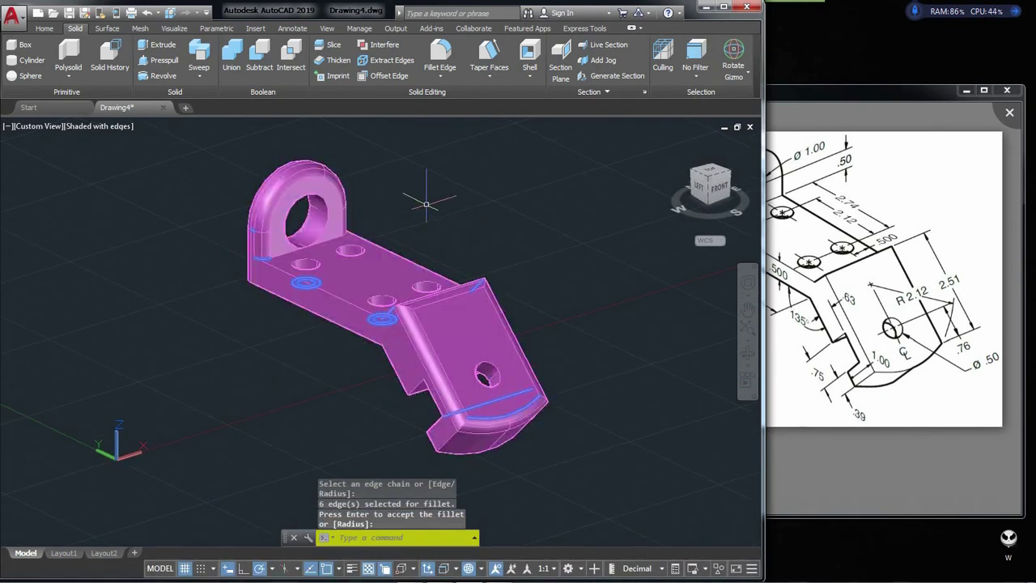
middle_click_drag(455, 195, 481, 203, "shift")
key("Return")
scroll(478, 231, "up", 2)
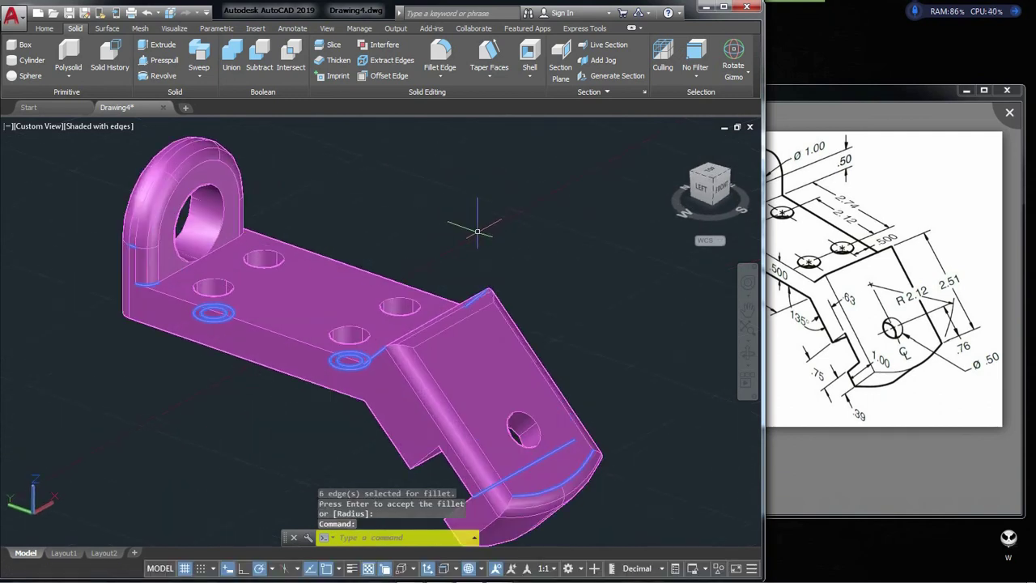
key("Escape")
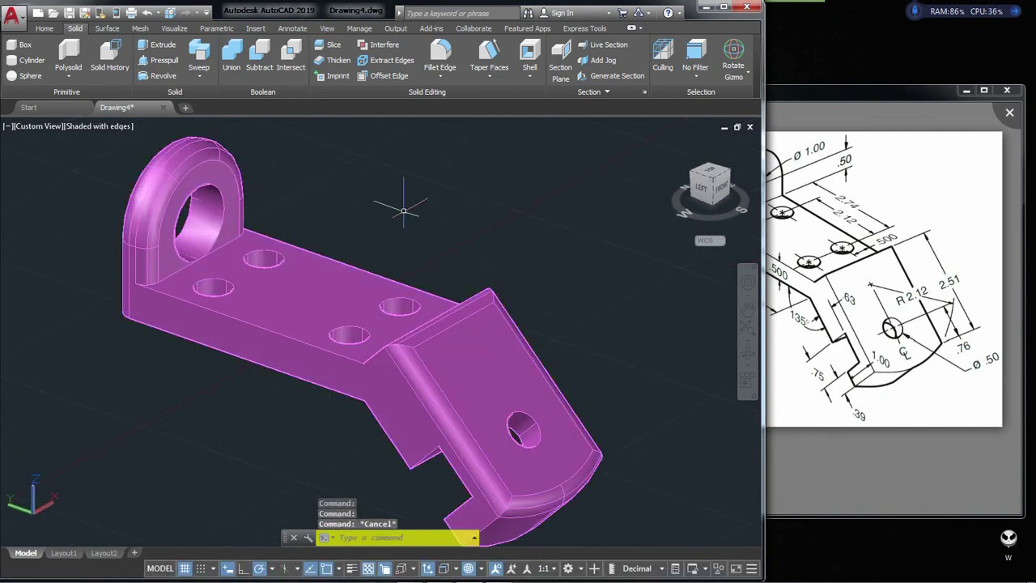
scroll(429, 227, "down", 2)
scroll(442, 253, "up", 2)
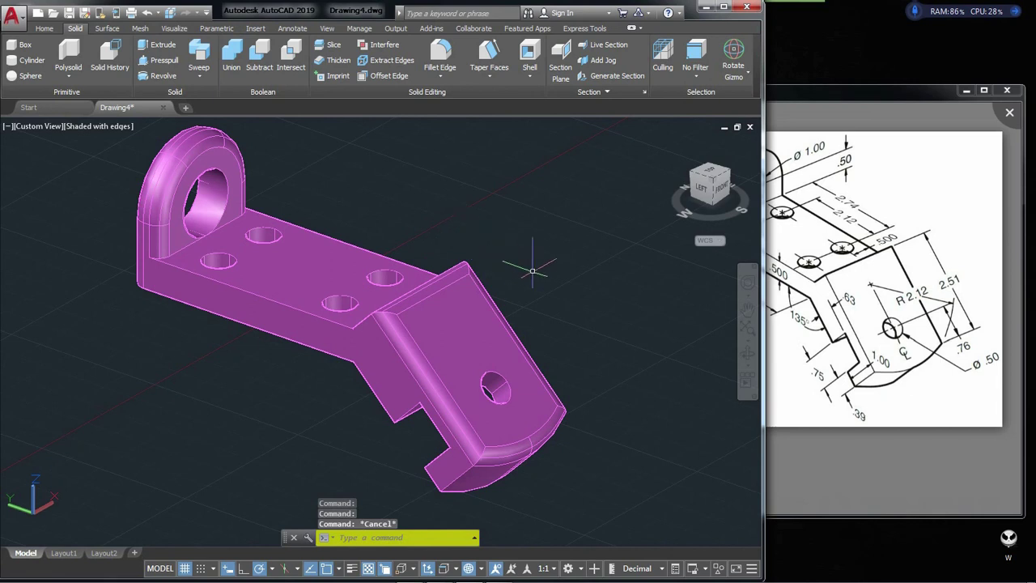
Maximize the AutoCAD window over the reference drawing and bring up the Home tab tools
left_click(646, 85)
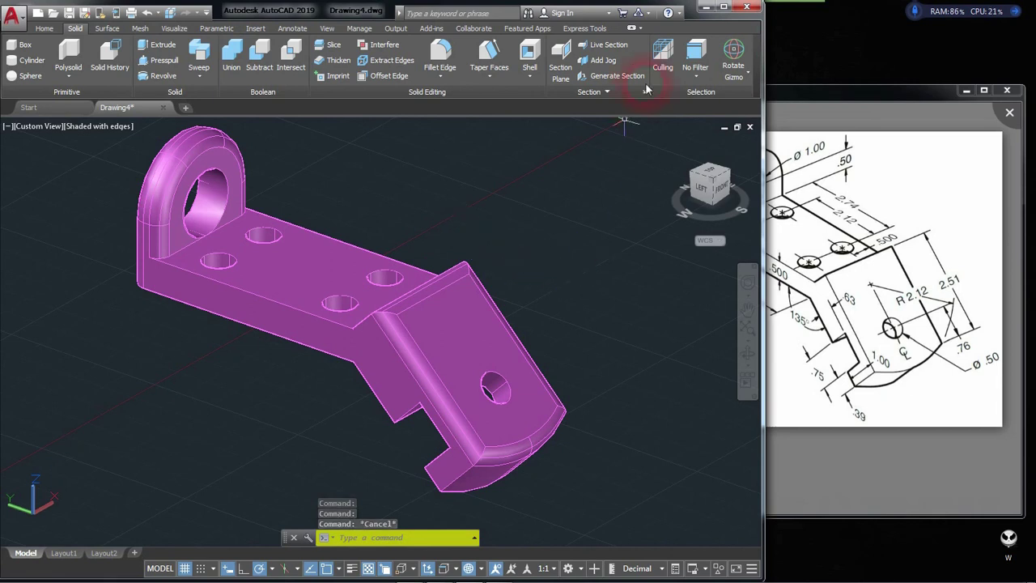
left_click(723, 6)
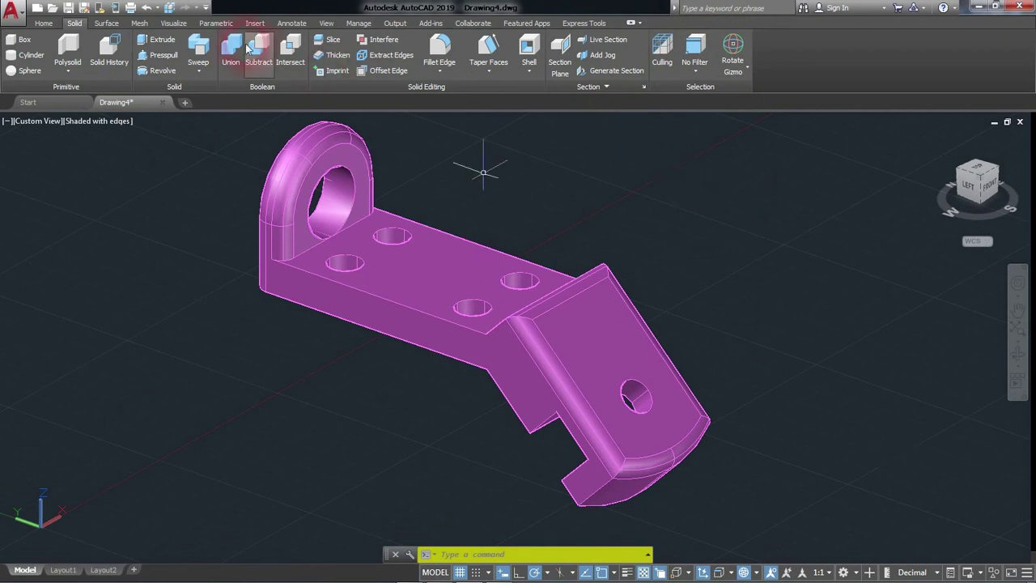
left_click(57, 25)
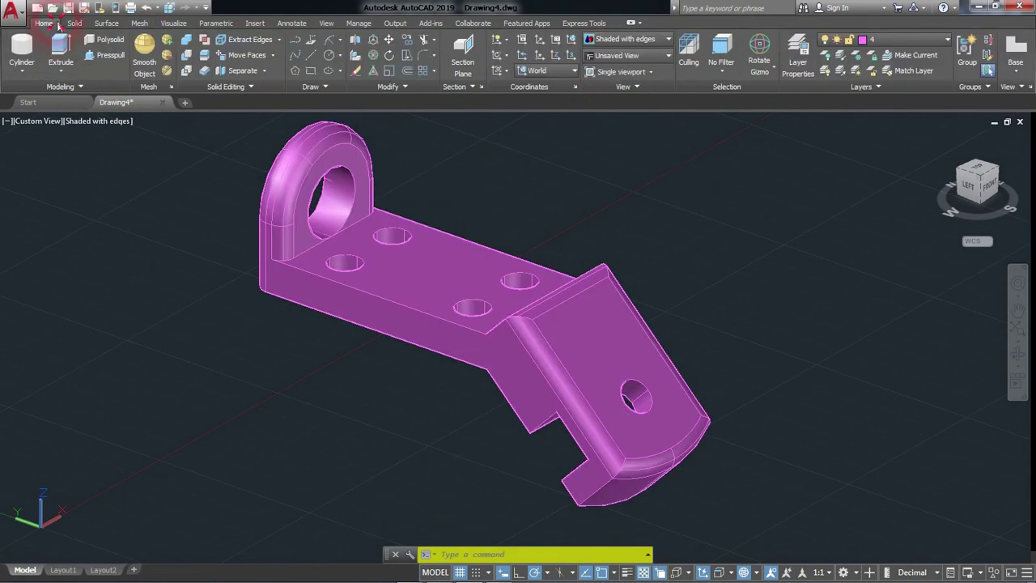